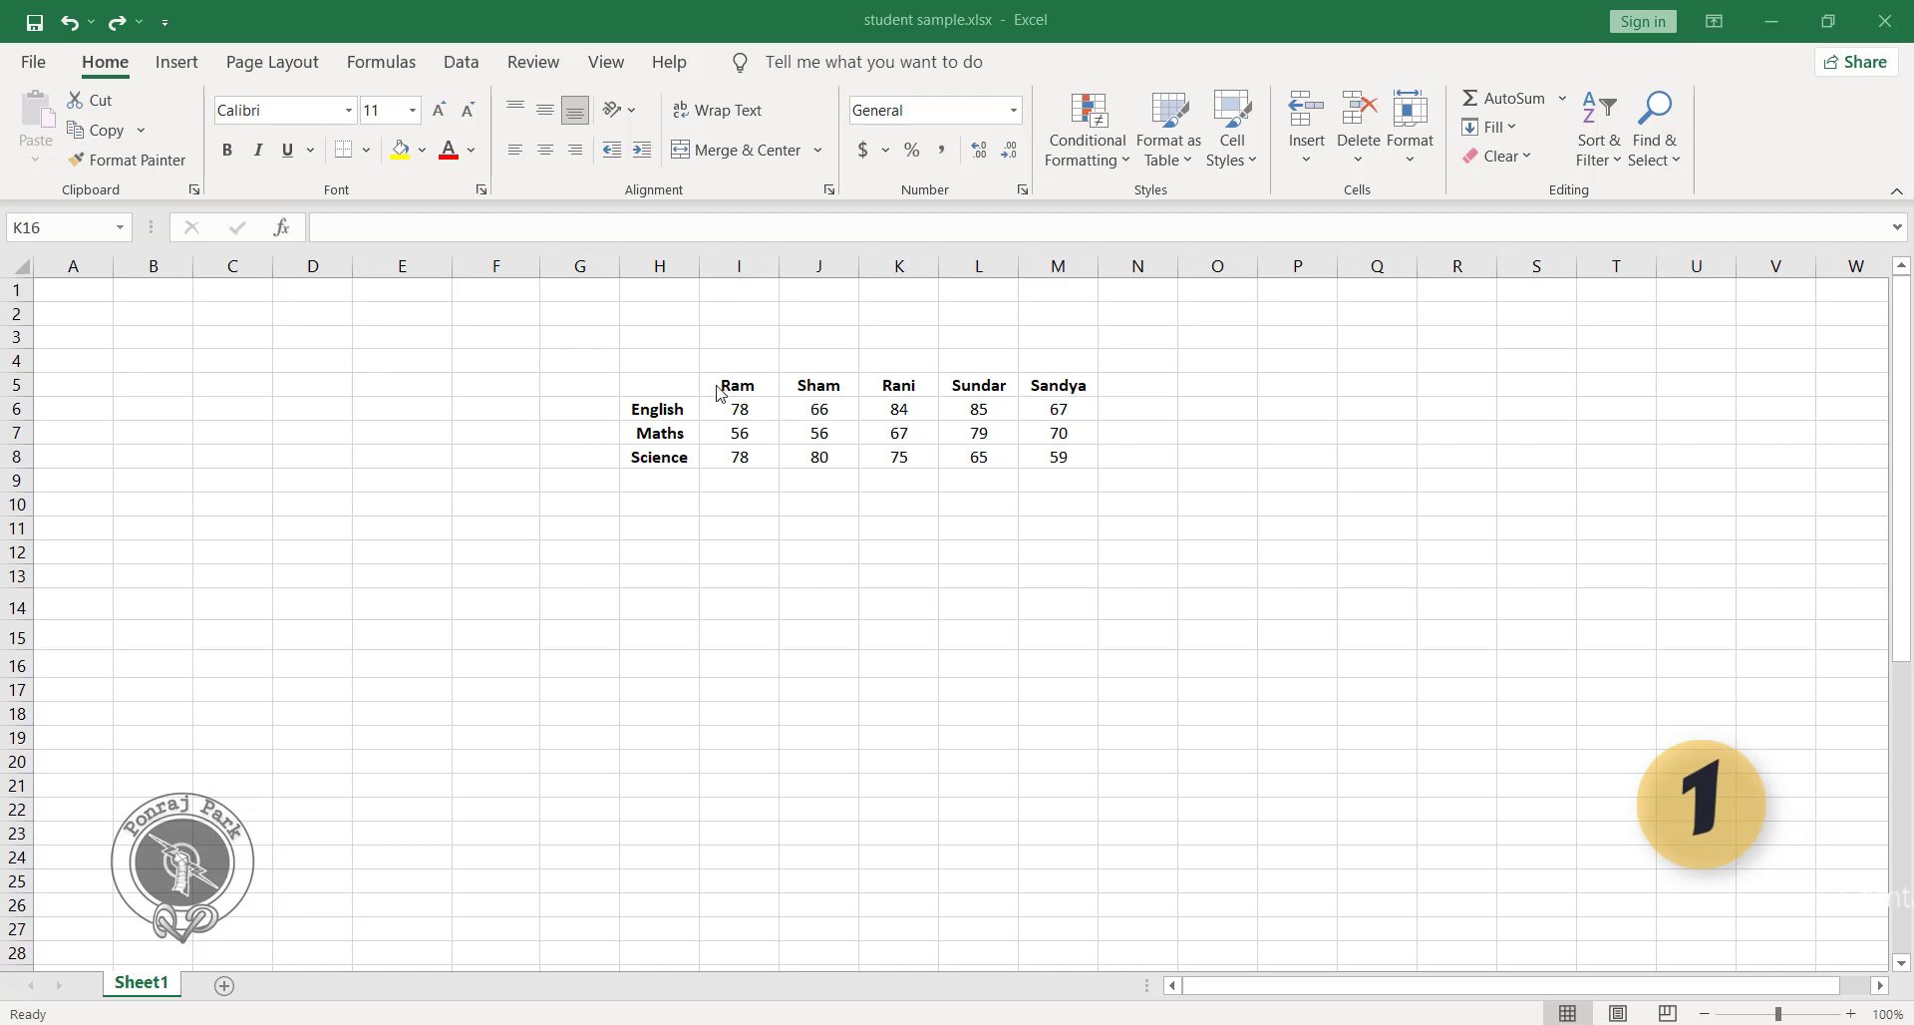
Enter a SUM formula in cell N7 that totals all the marks in I6:M8.
{"action": "left_click", "coordinate": [677, 383]}
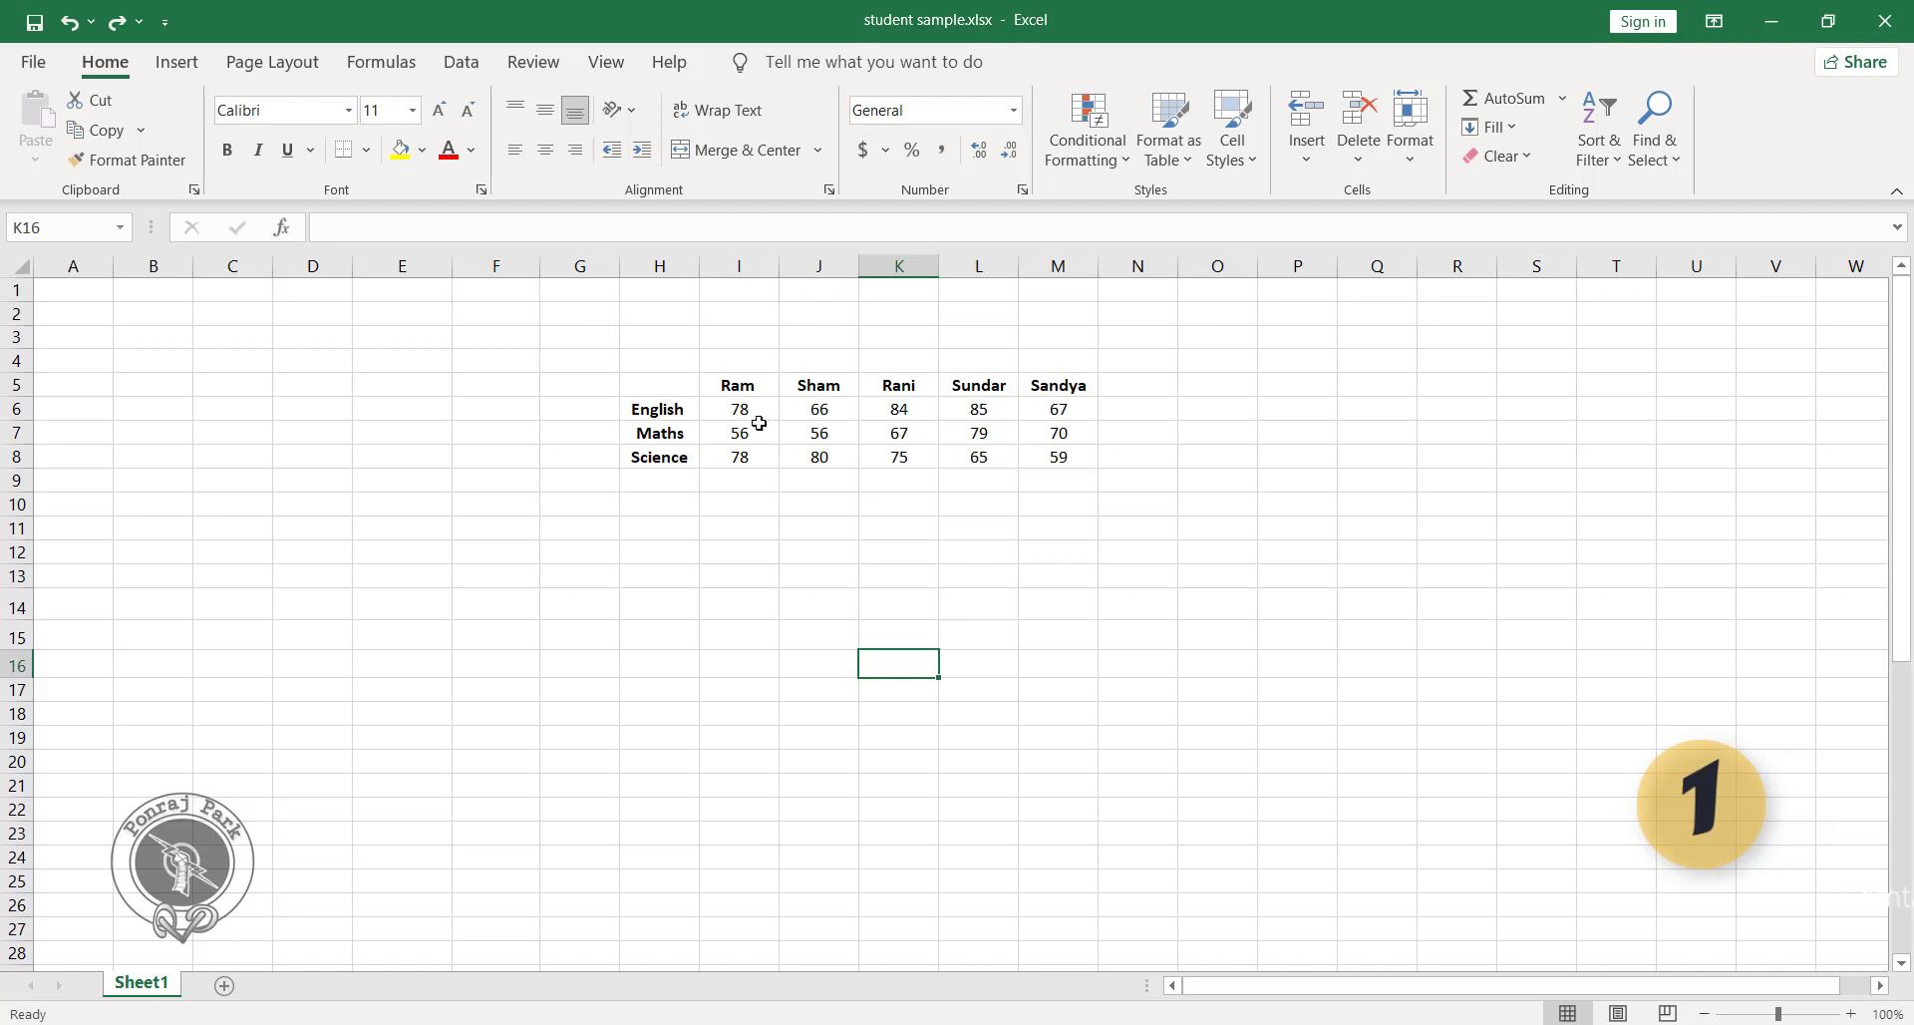
{"action": "left_click", "coordinate": [1136, 438]}
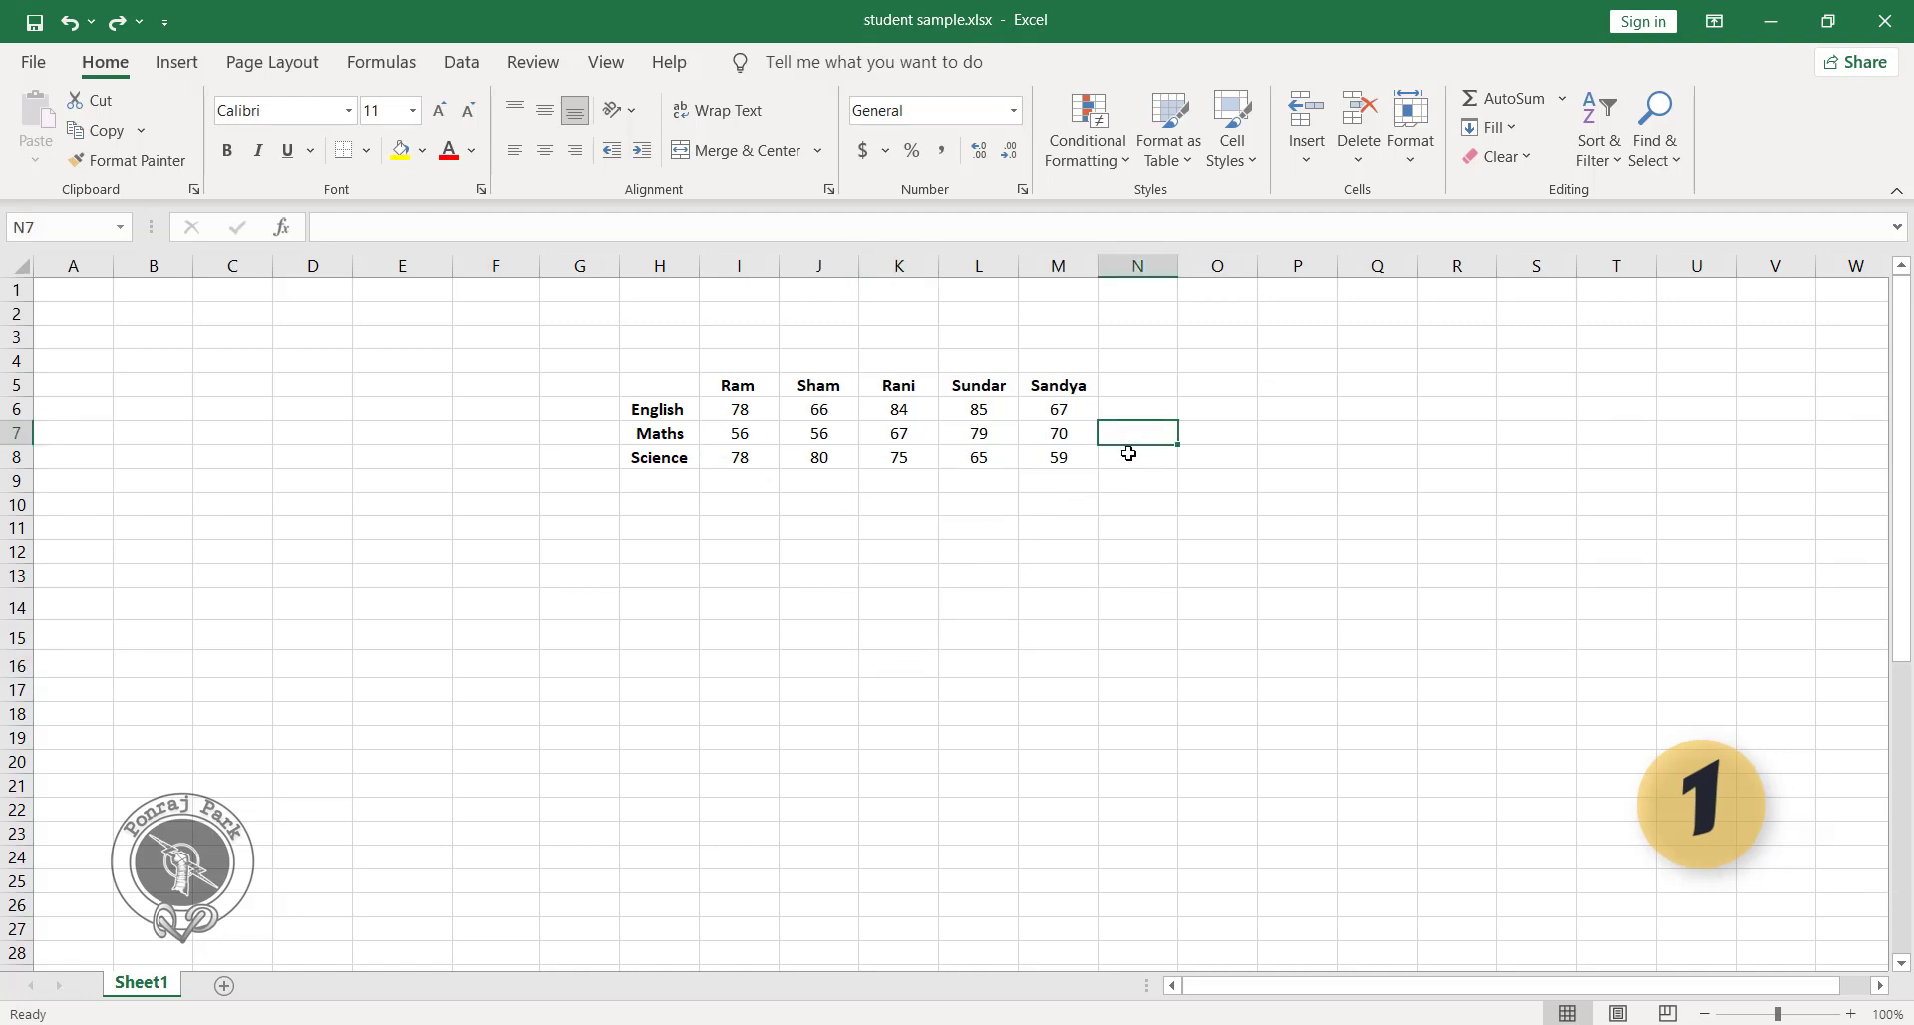
{"action": "type", "text": "="}
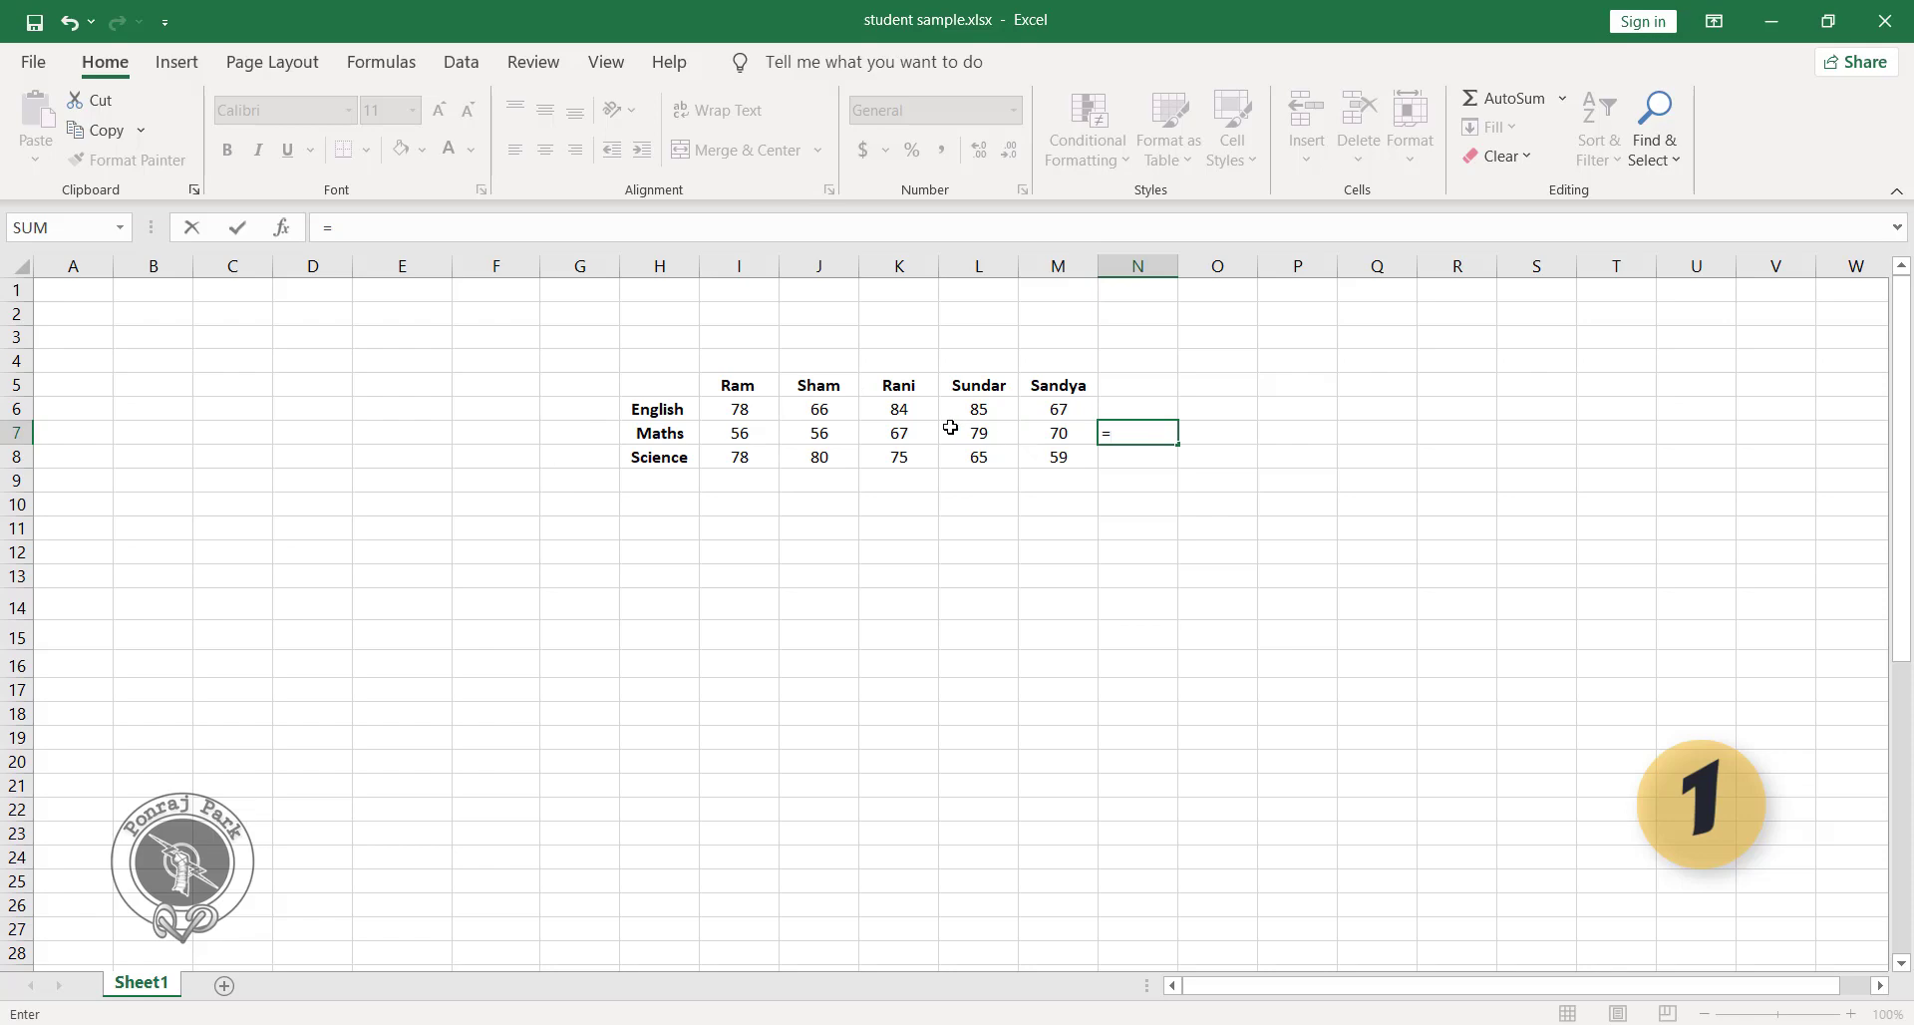
{"action": "type", "text": "sum"}
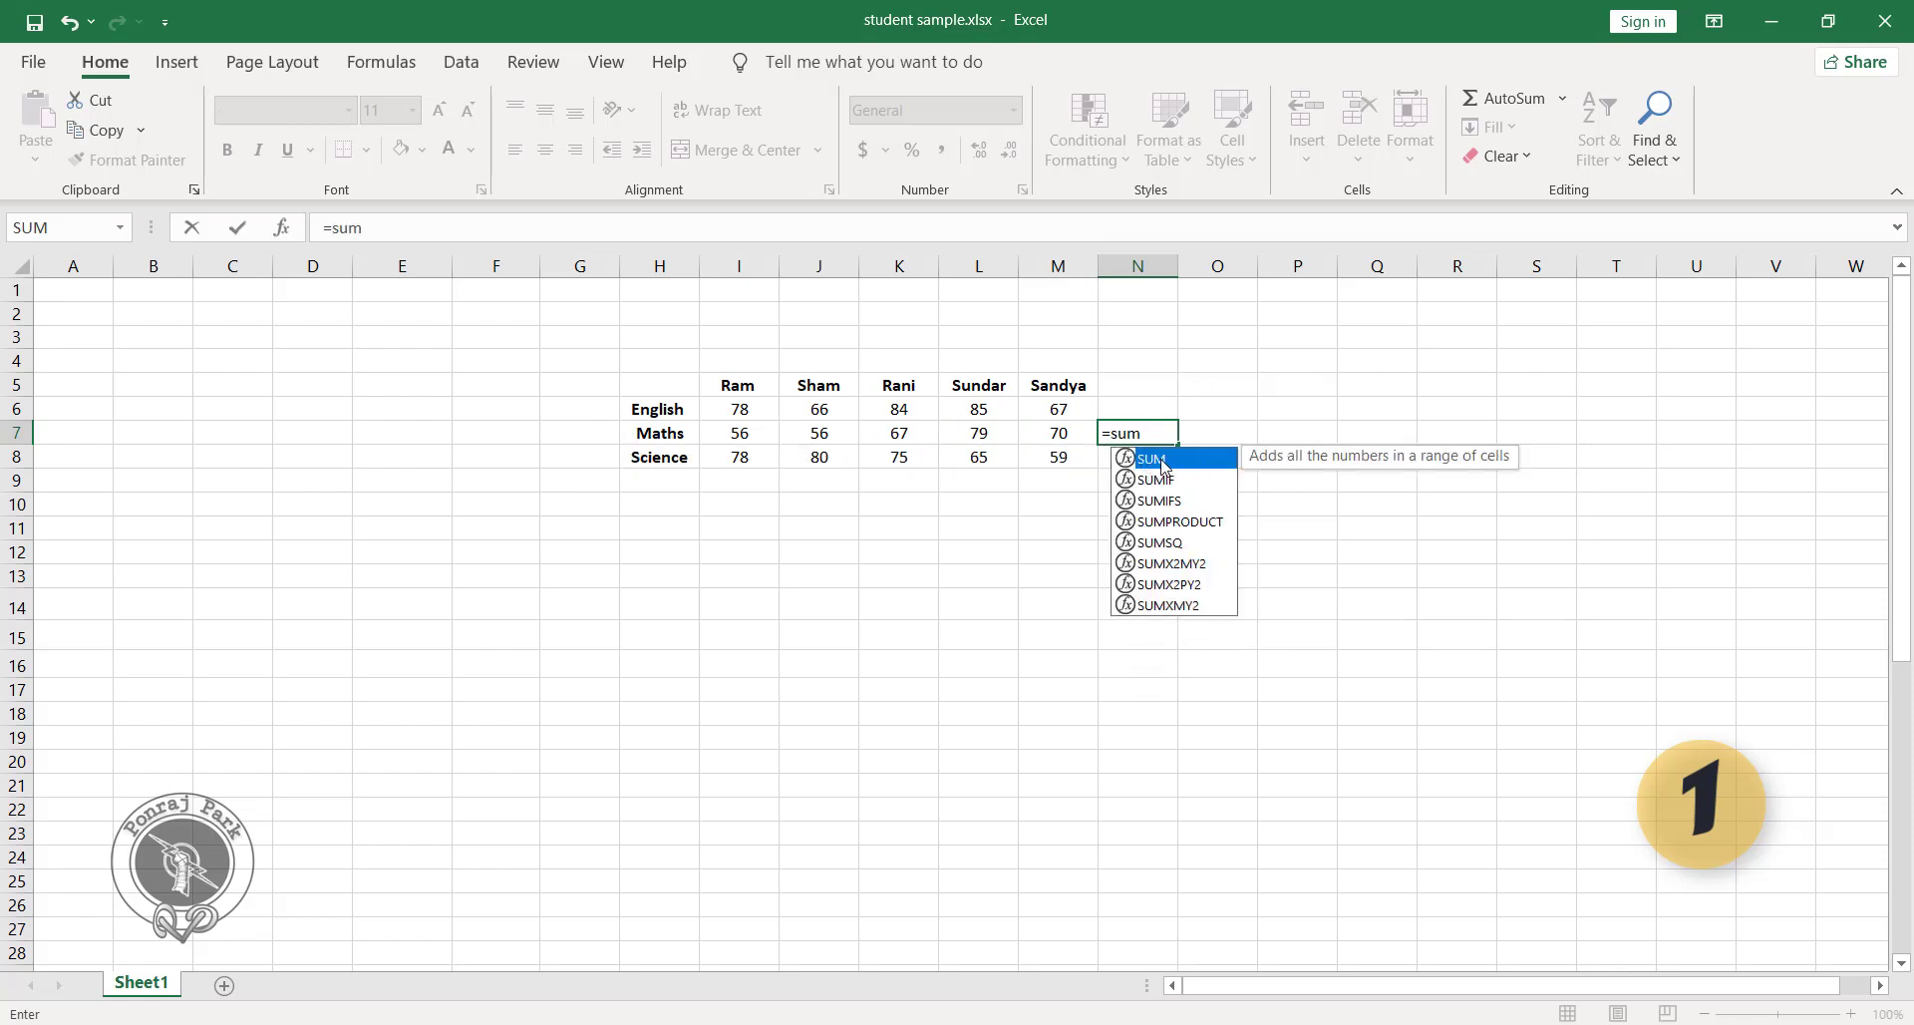
{"action": "double_click", "coordinate": [1156, 458]}
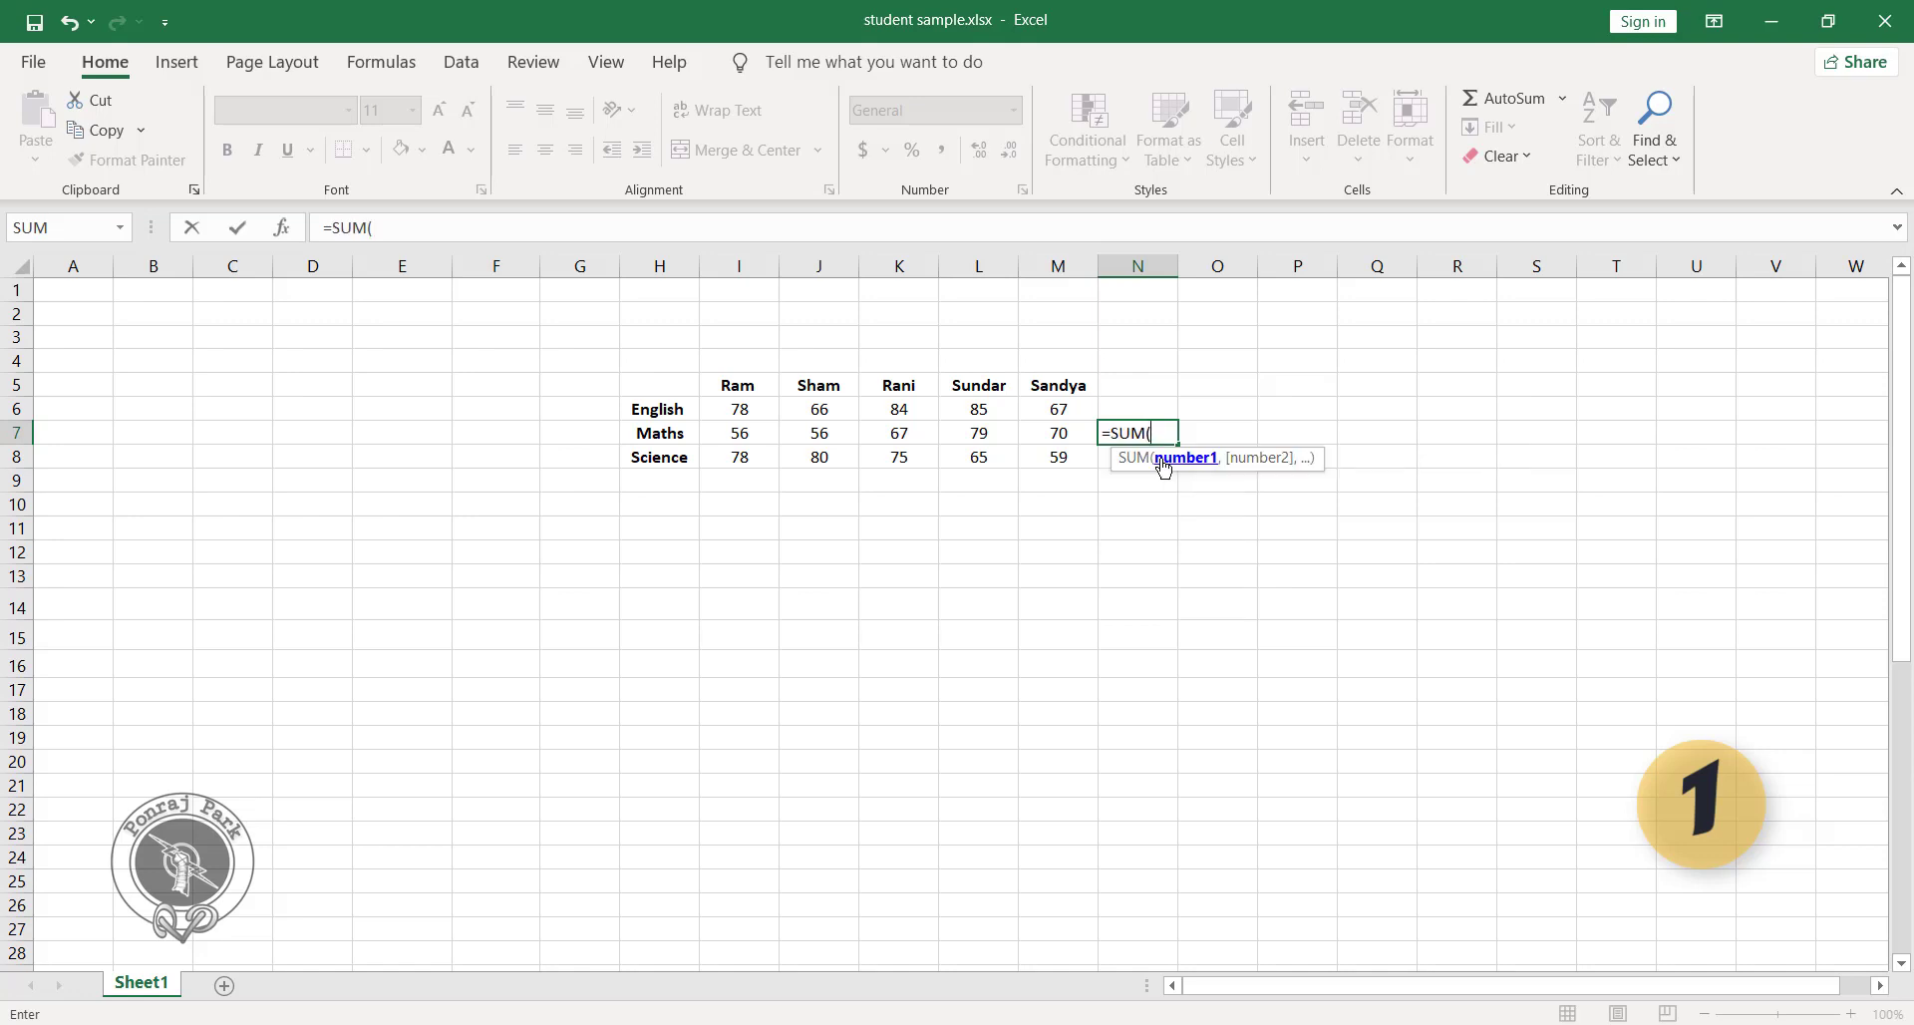
{"action": "left_click_drag", "start_coordinate": [725, 415], "coordinate": [1060, 458]}
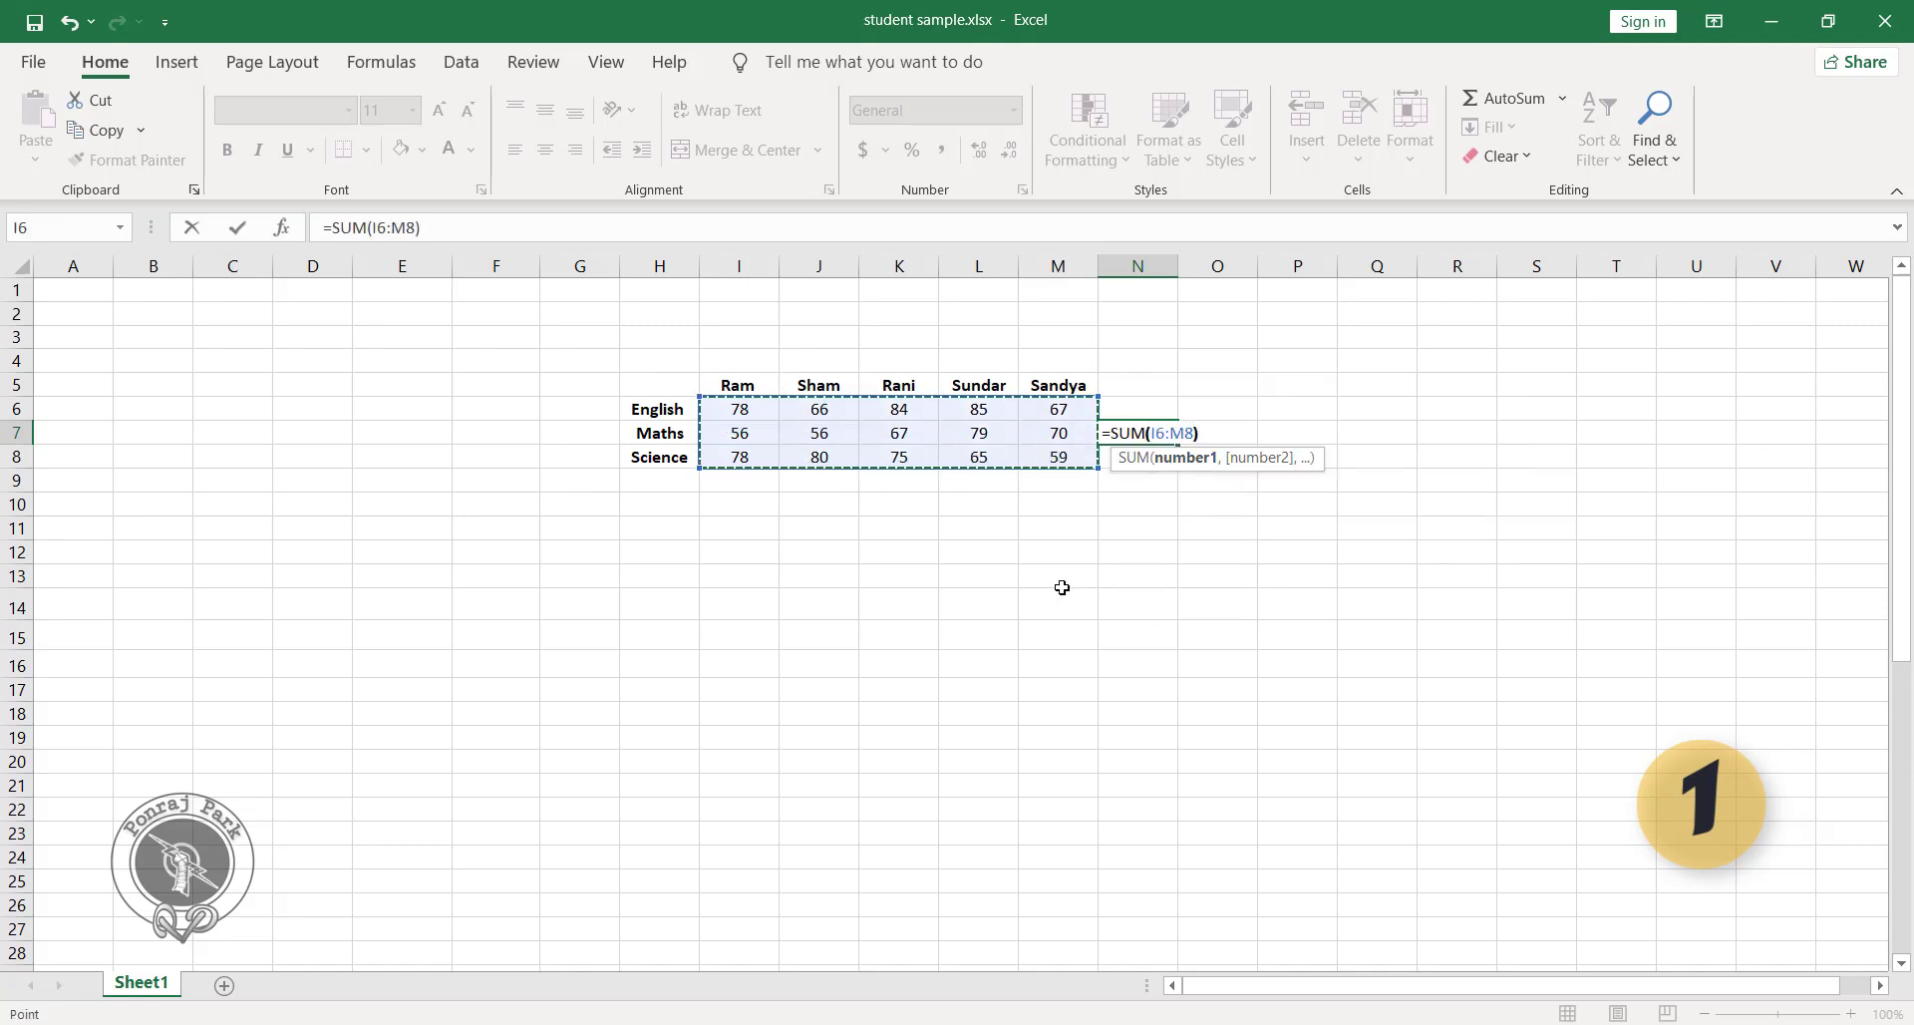
{"action": "type", "text": ")"}
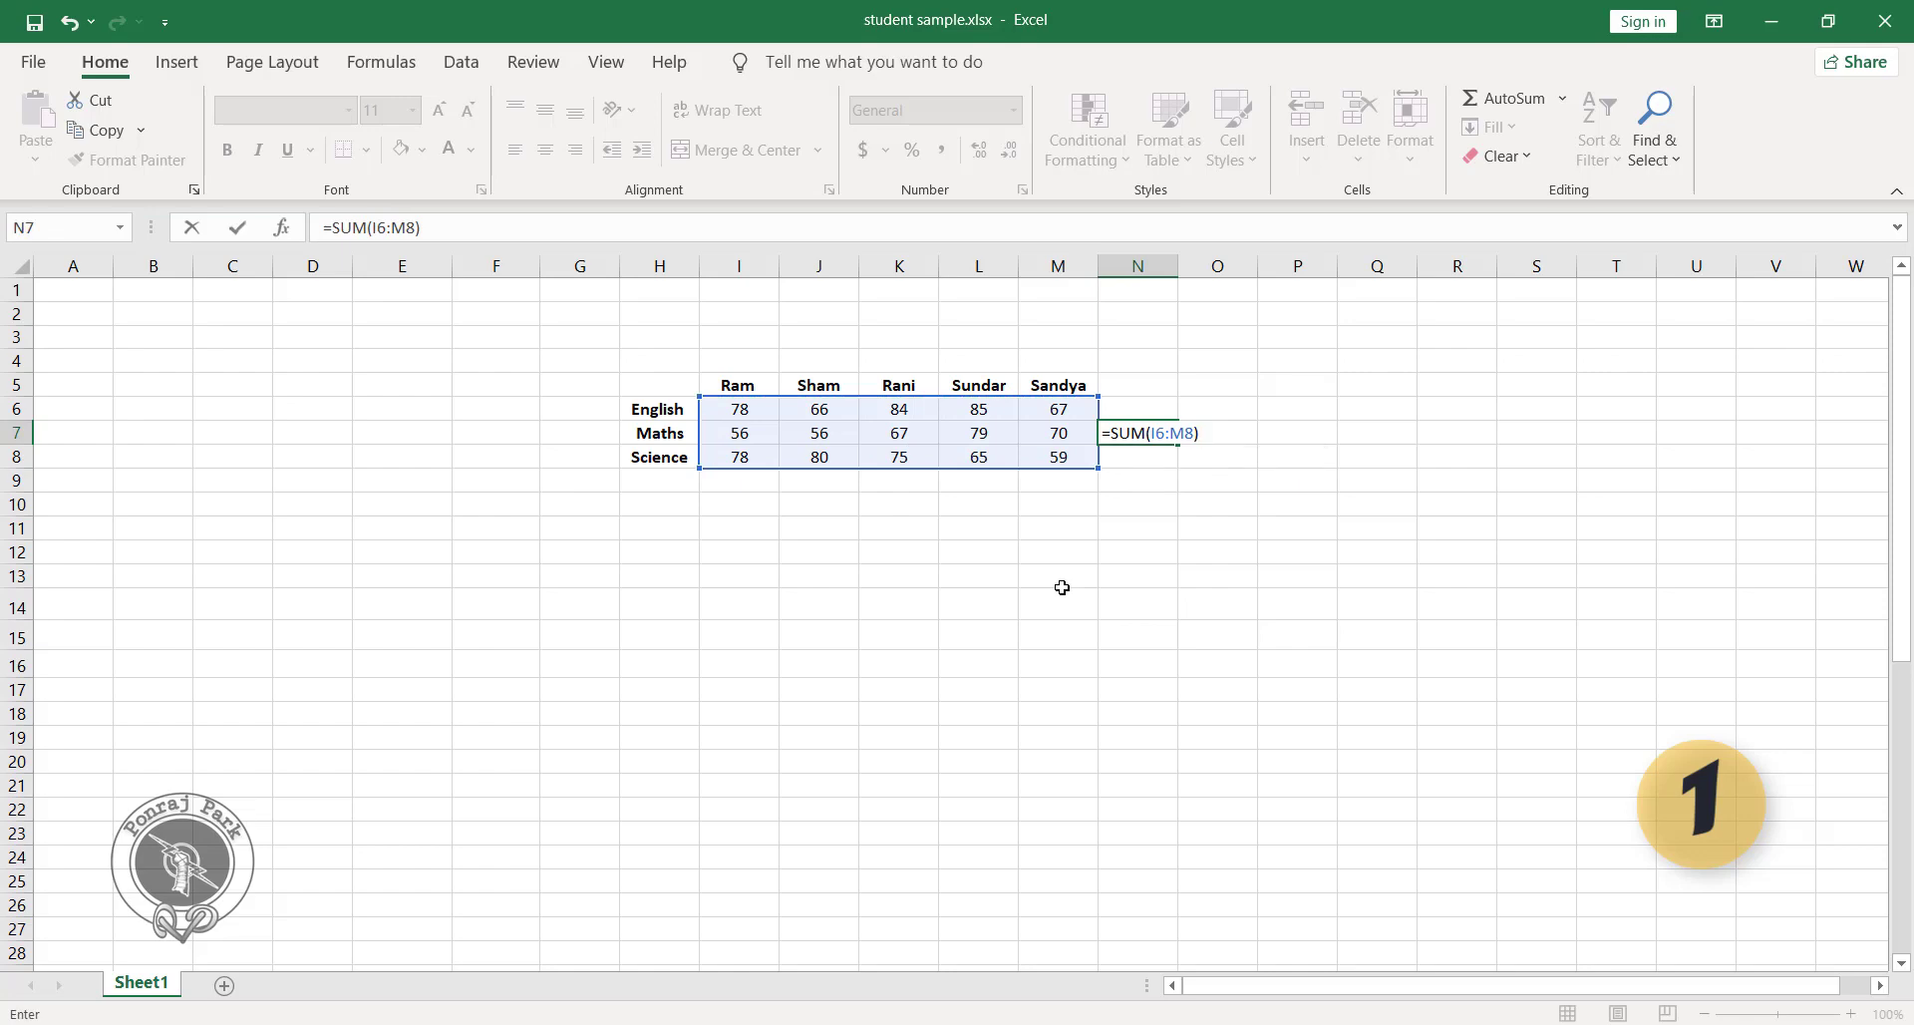
{"action": "key", "text": "Return"}
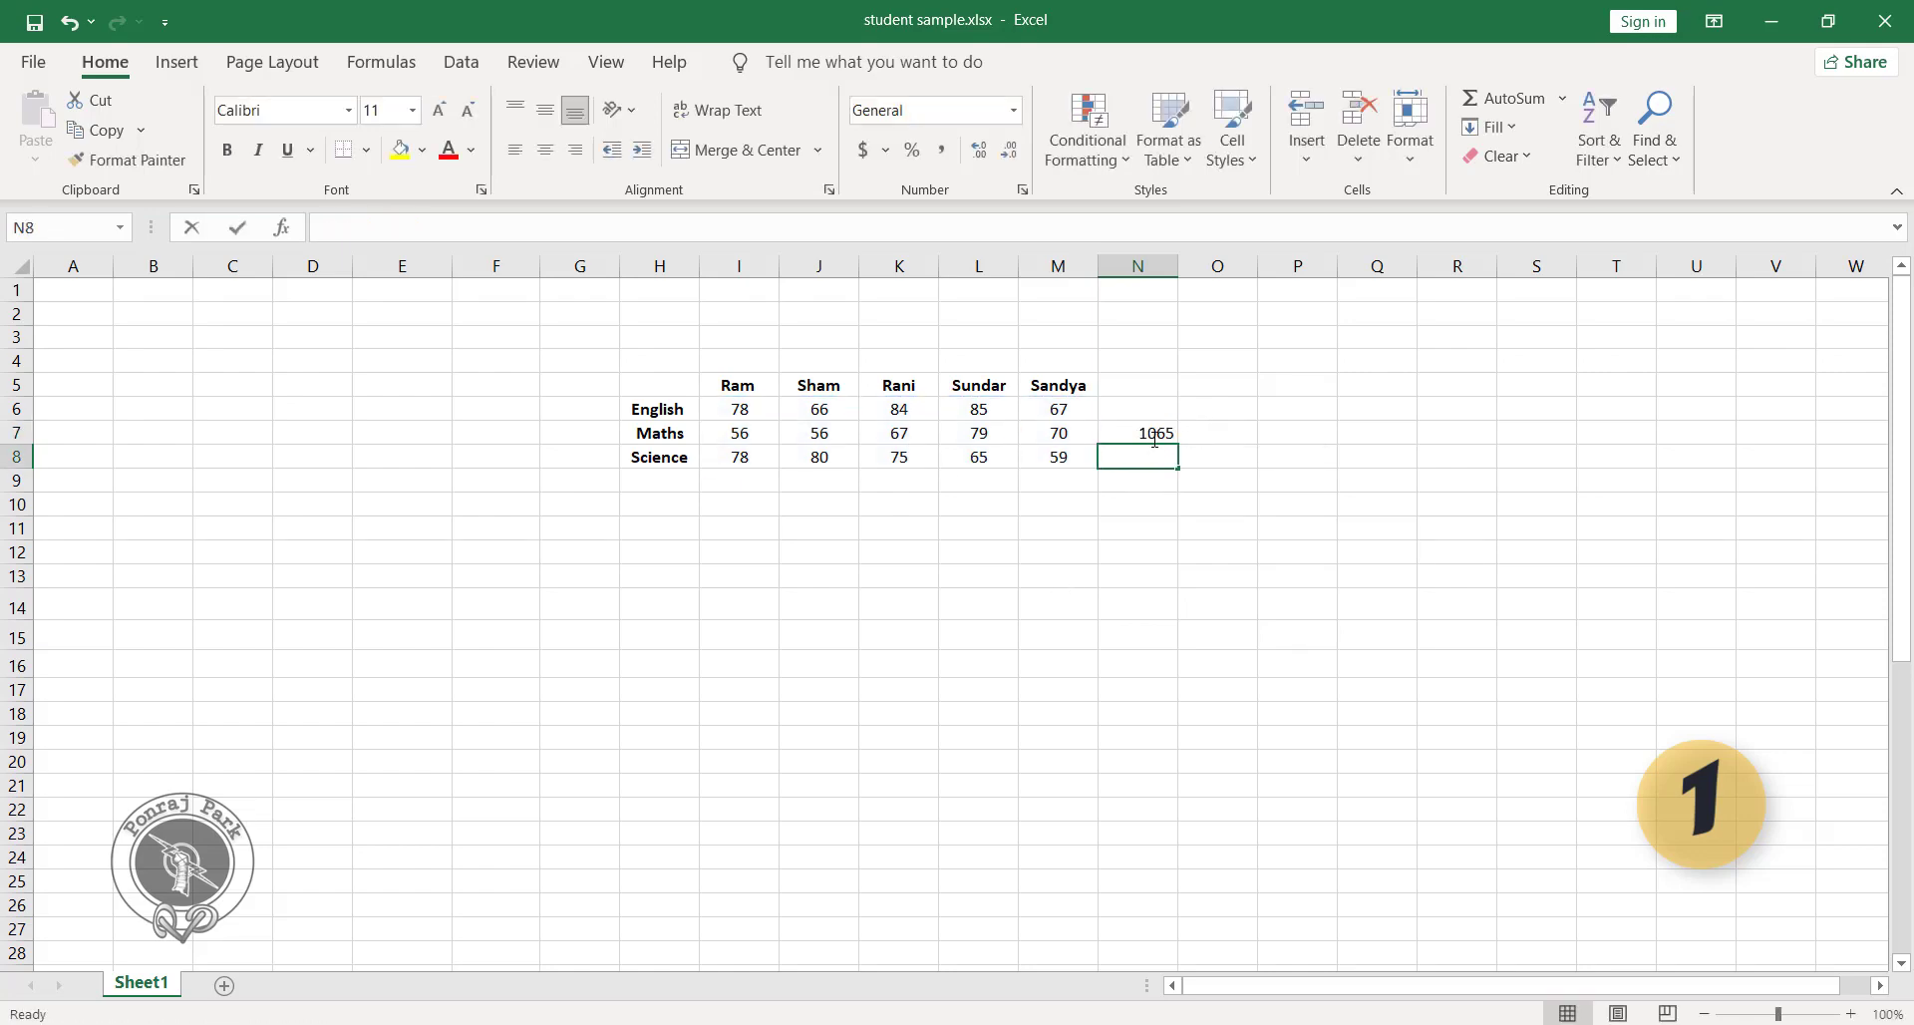
{"action": "left_click", "coordinate": [1172, 432]}
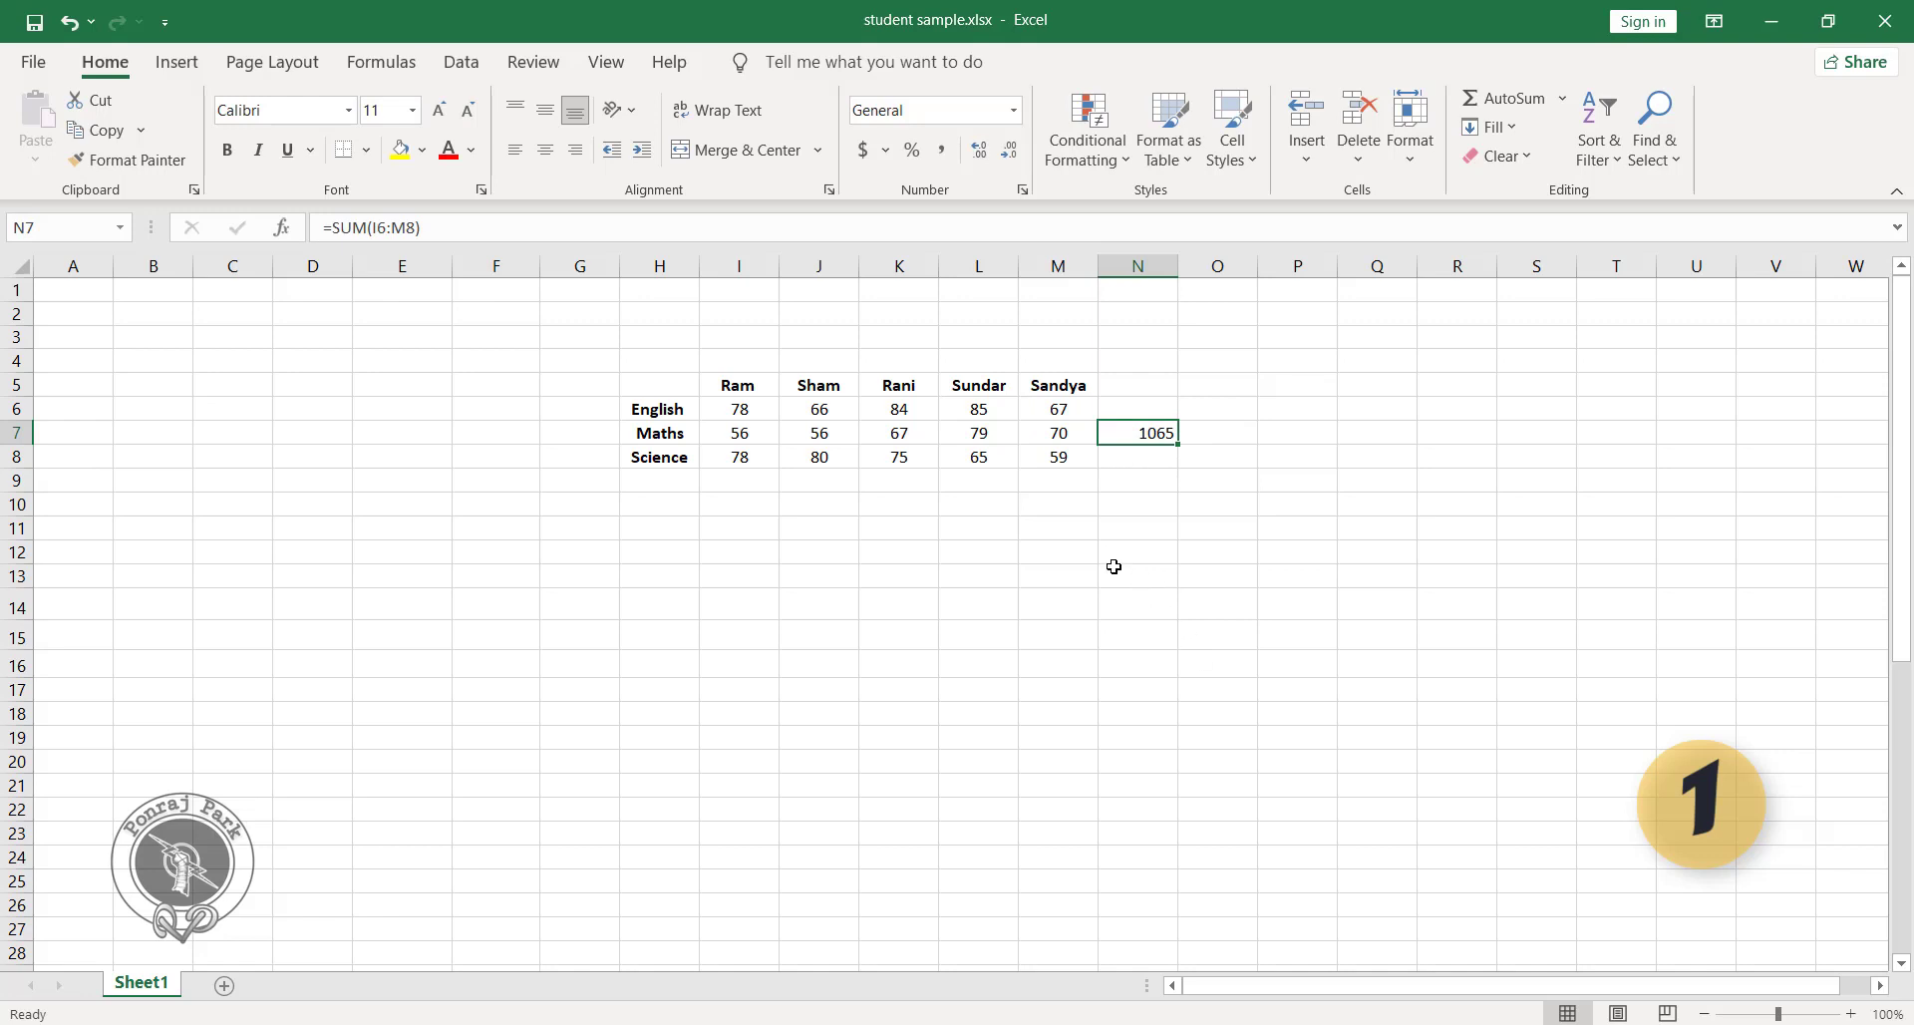
{"action": "left_click", "coordinate": [1079, 560]}
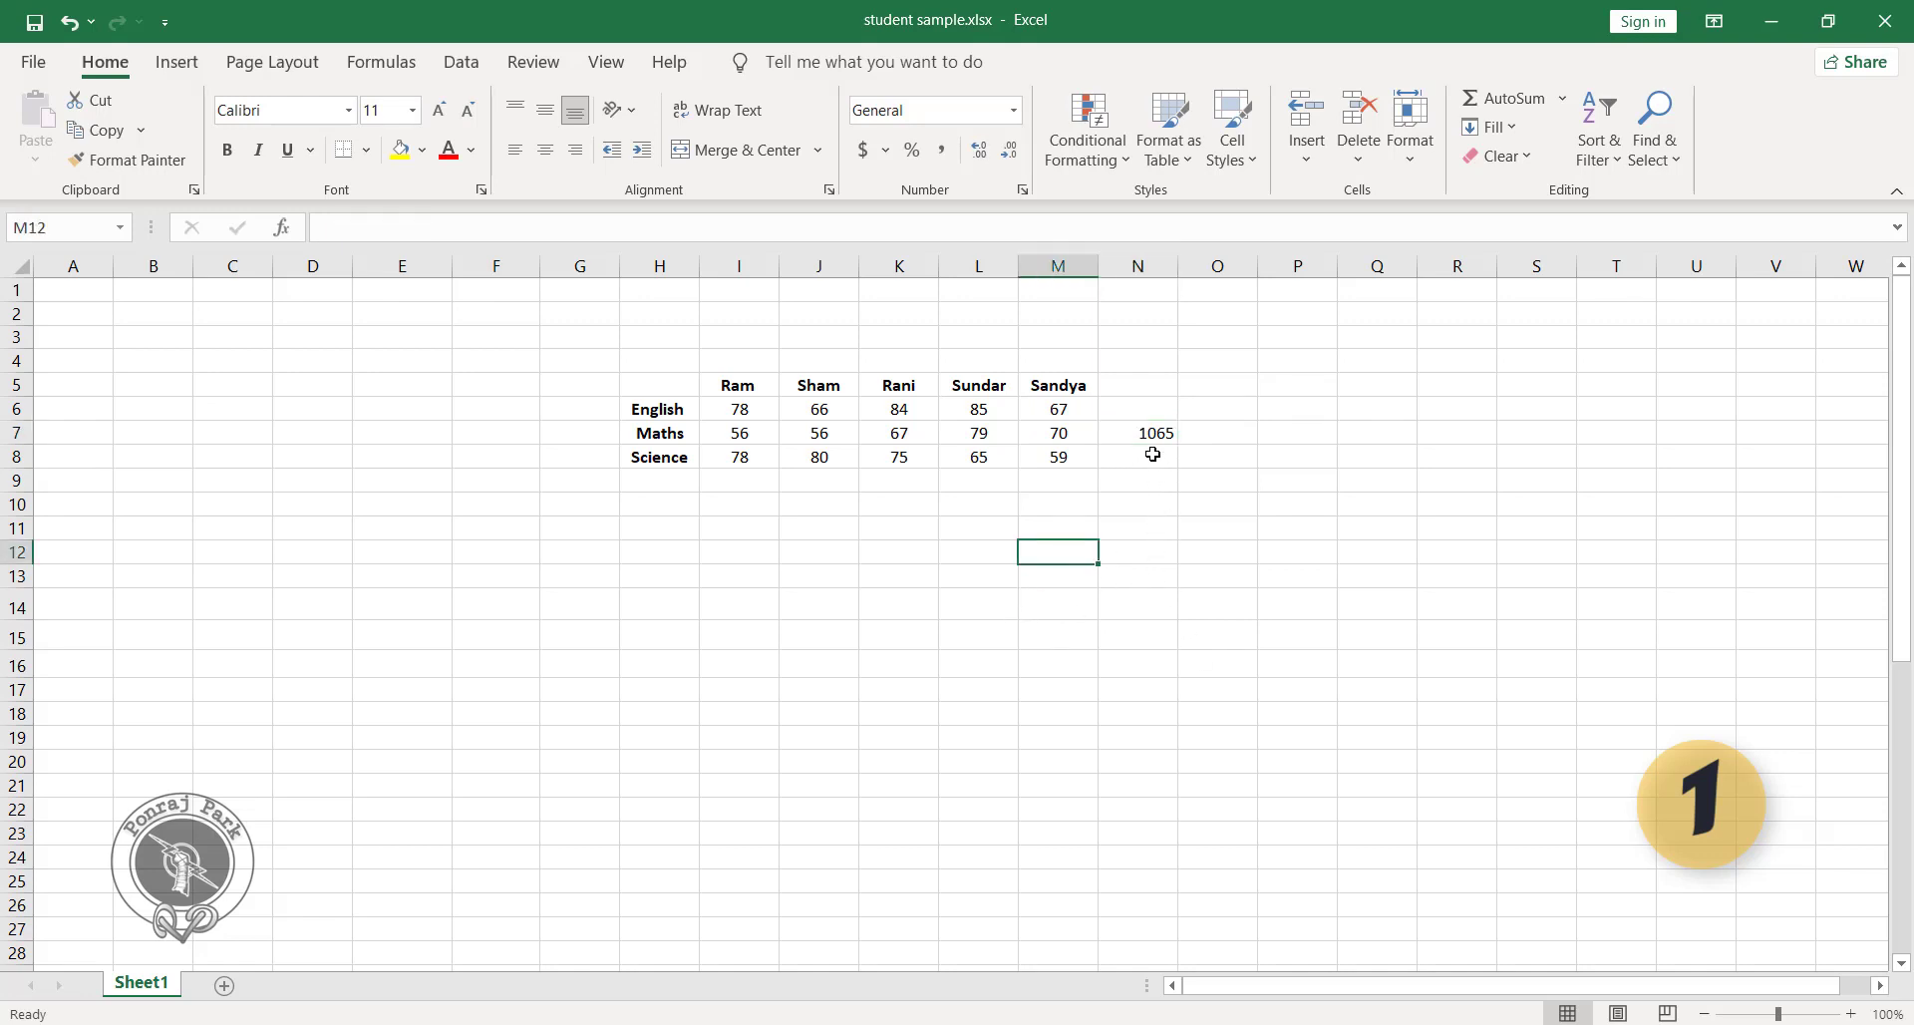
Use AutoSum on the marks in I6:M8 to add each student's total in row 9.
{"action": "left_click", "coordinate": [735, 385]}
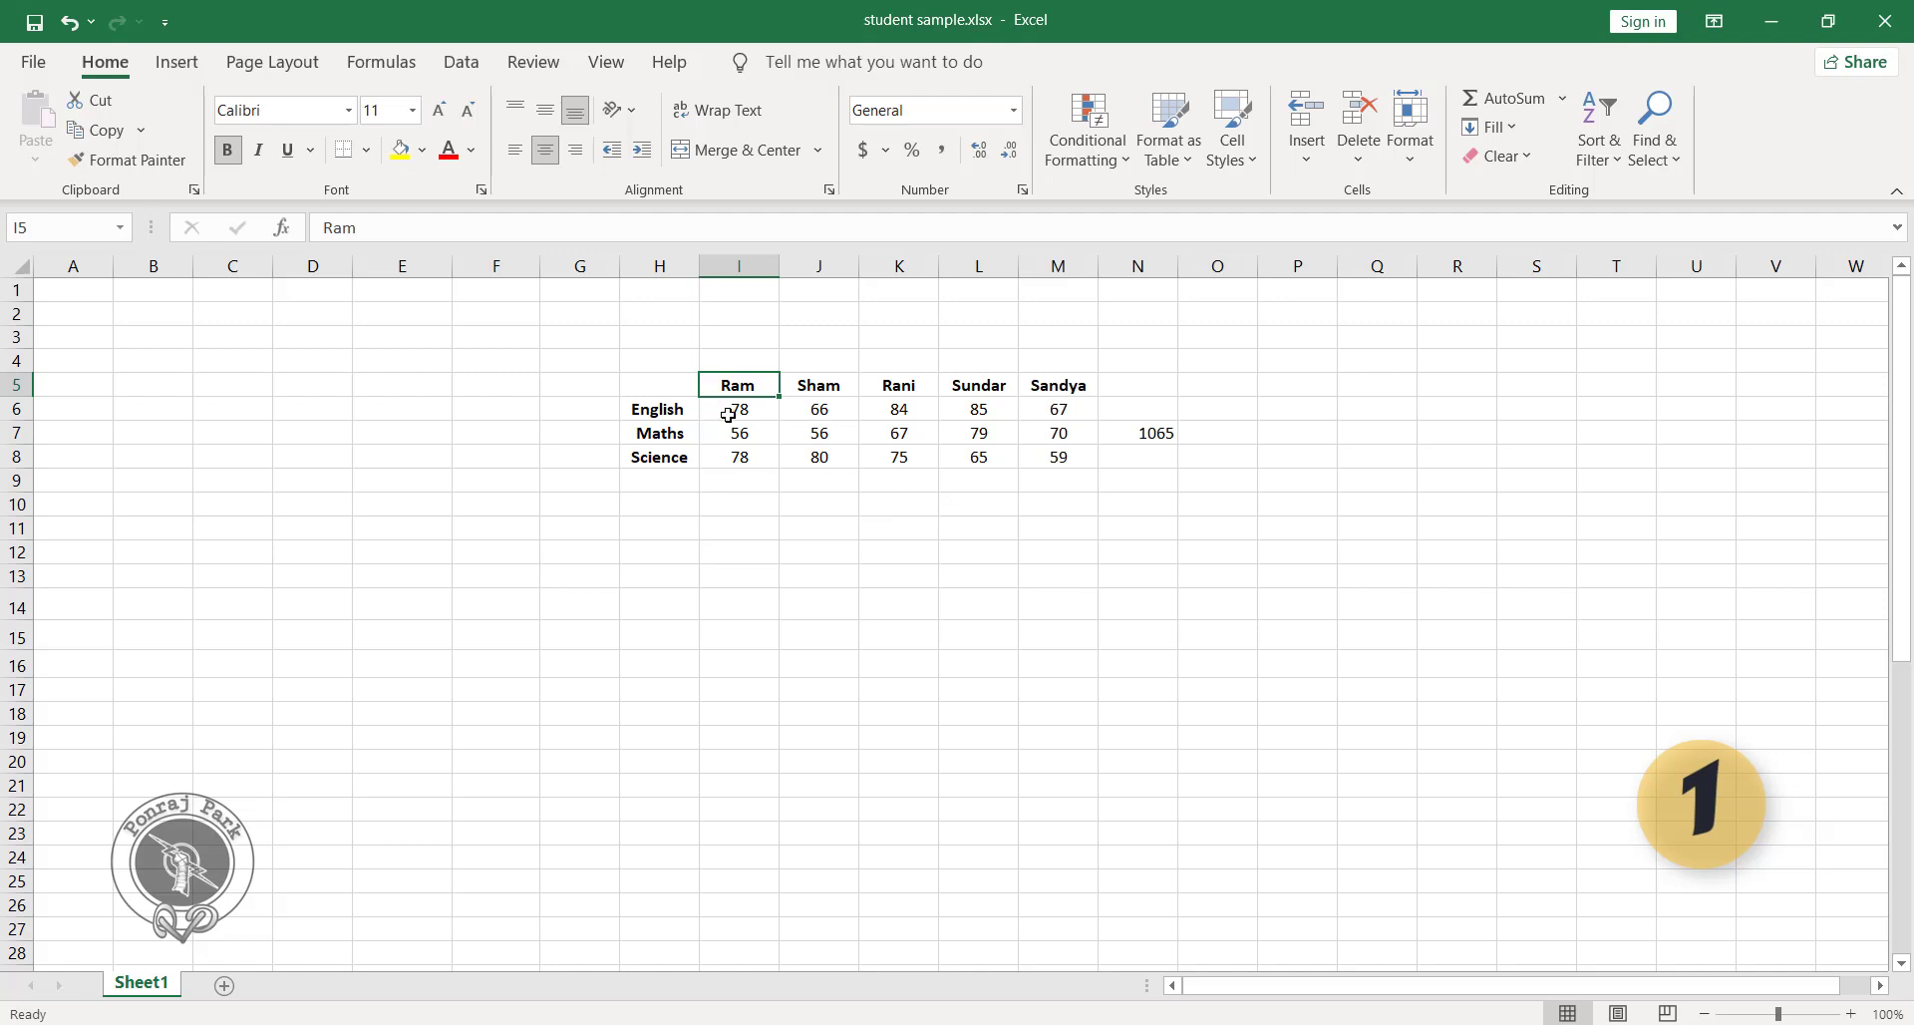
{"action": "left_click_drag", "start_coordinate": [728, 414], "coordinate": [1059, 459]}
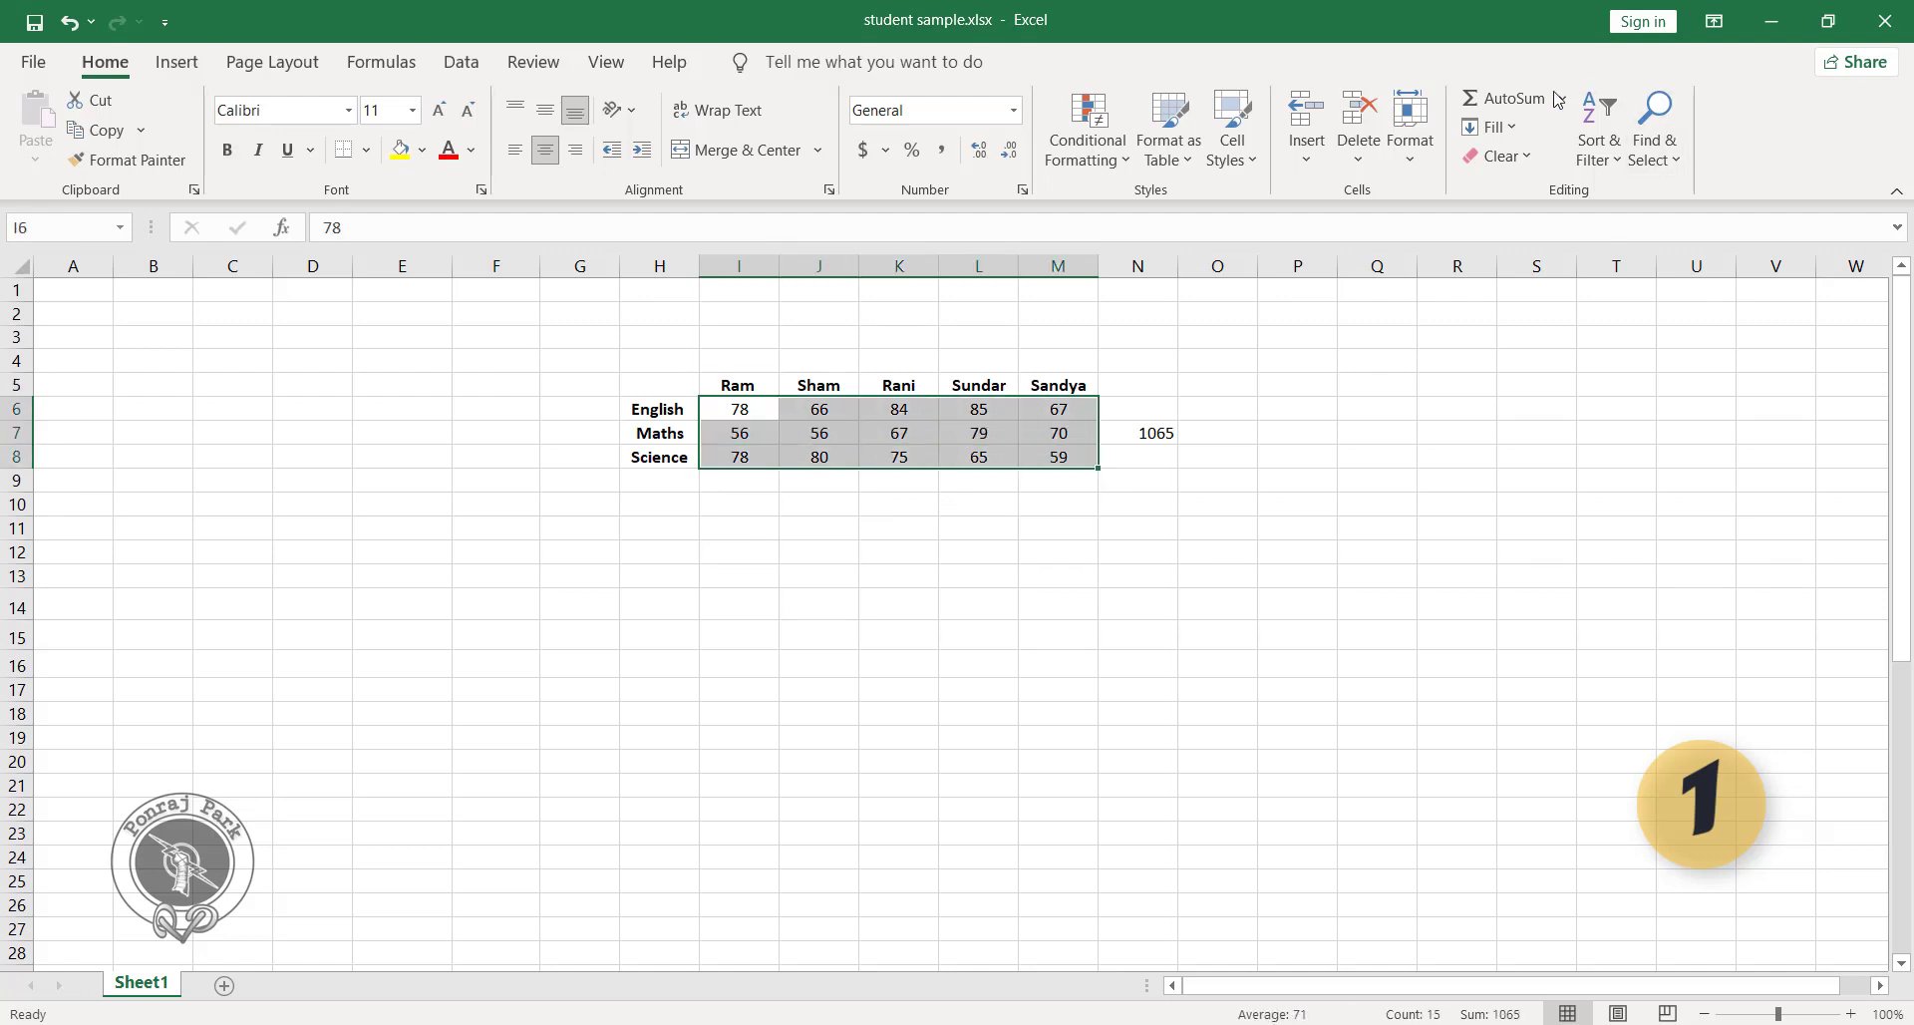
{"action": "left_click", "coordinate": [1503, 98]}
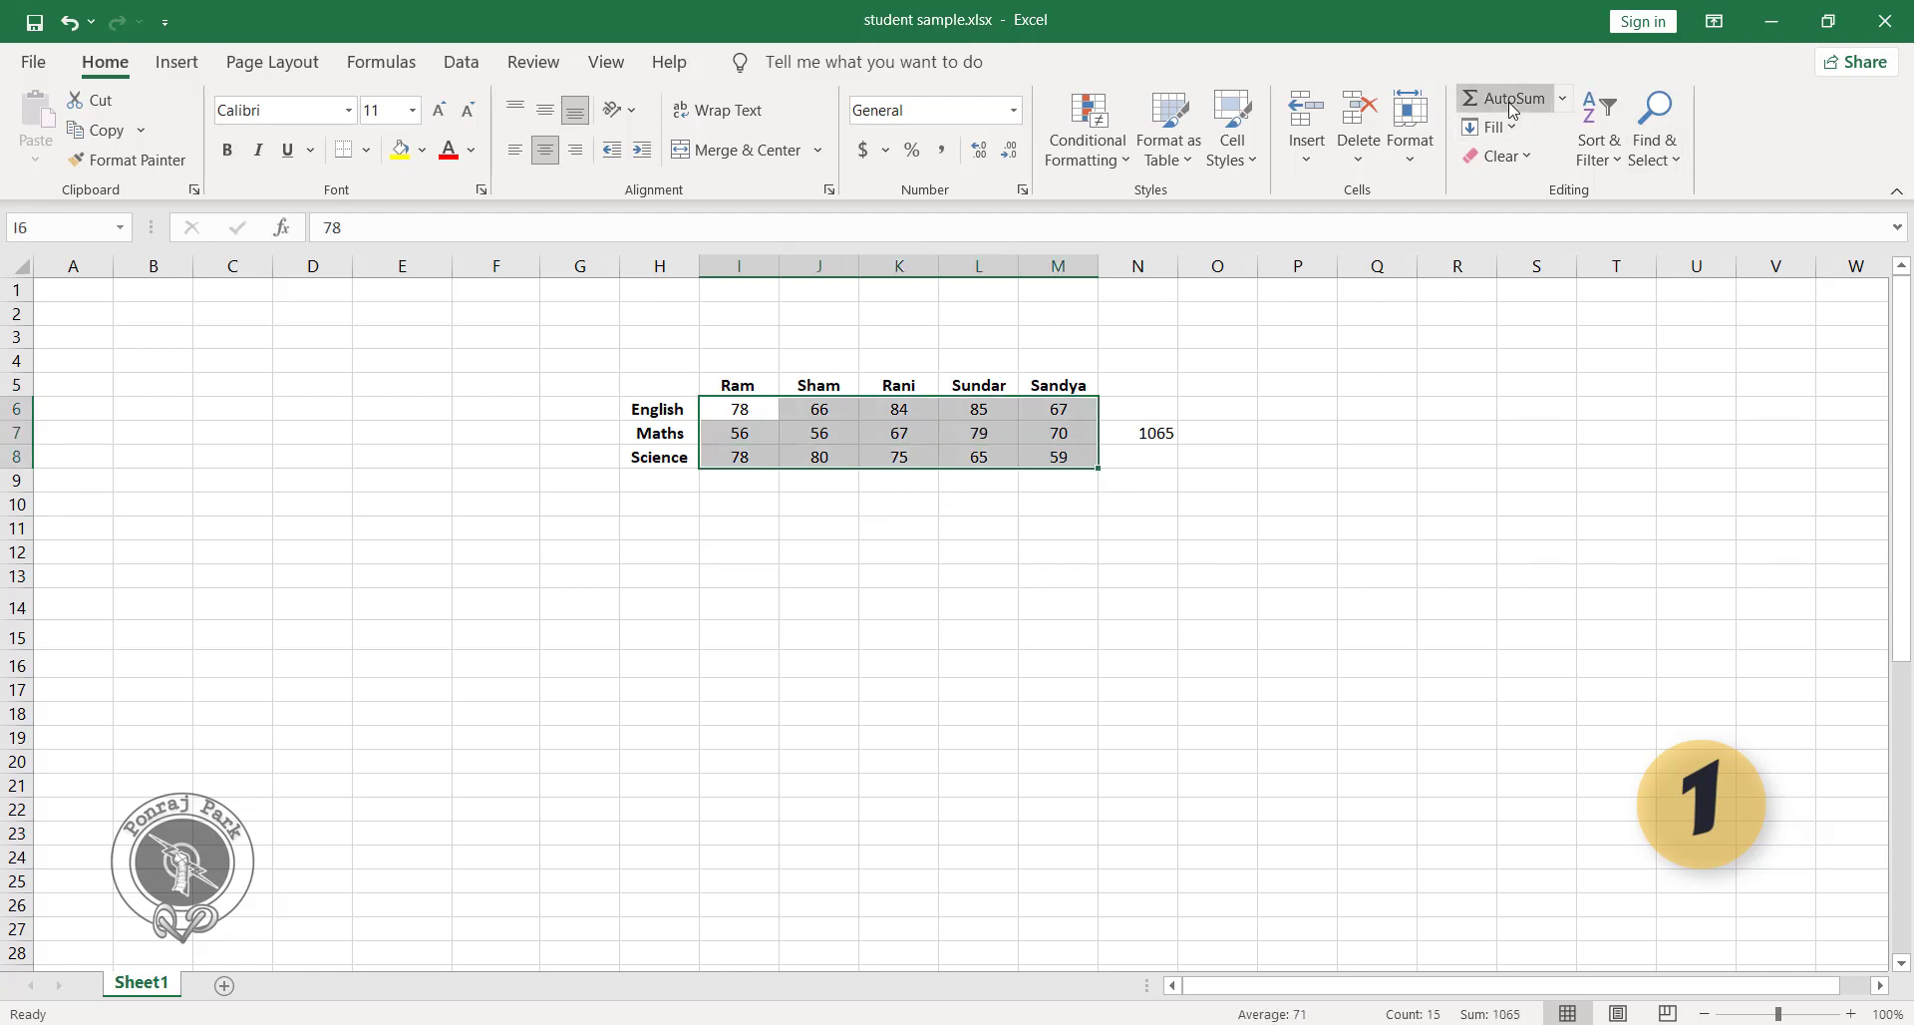
Check the student totals in I9:M9, inspecting the formulas in I9 and J9 against the subject marks above.
{"action": "left_click", "coordinate": [724, 548]}
{"action": "left_click", "coordinate": [761, 482]}
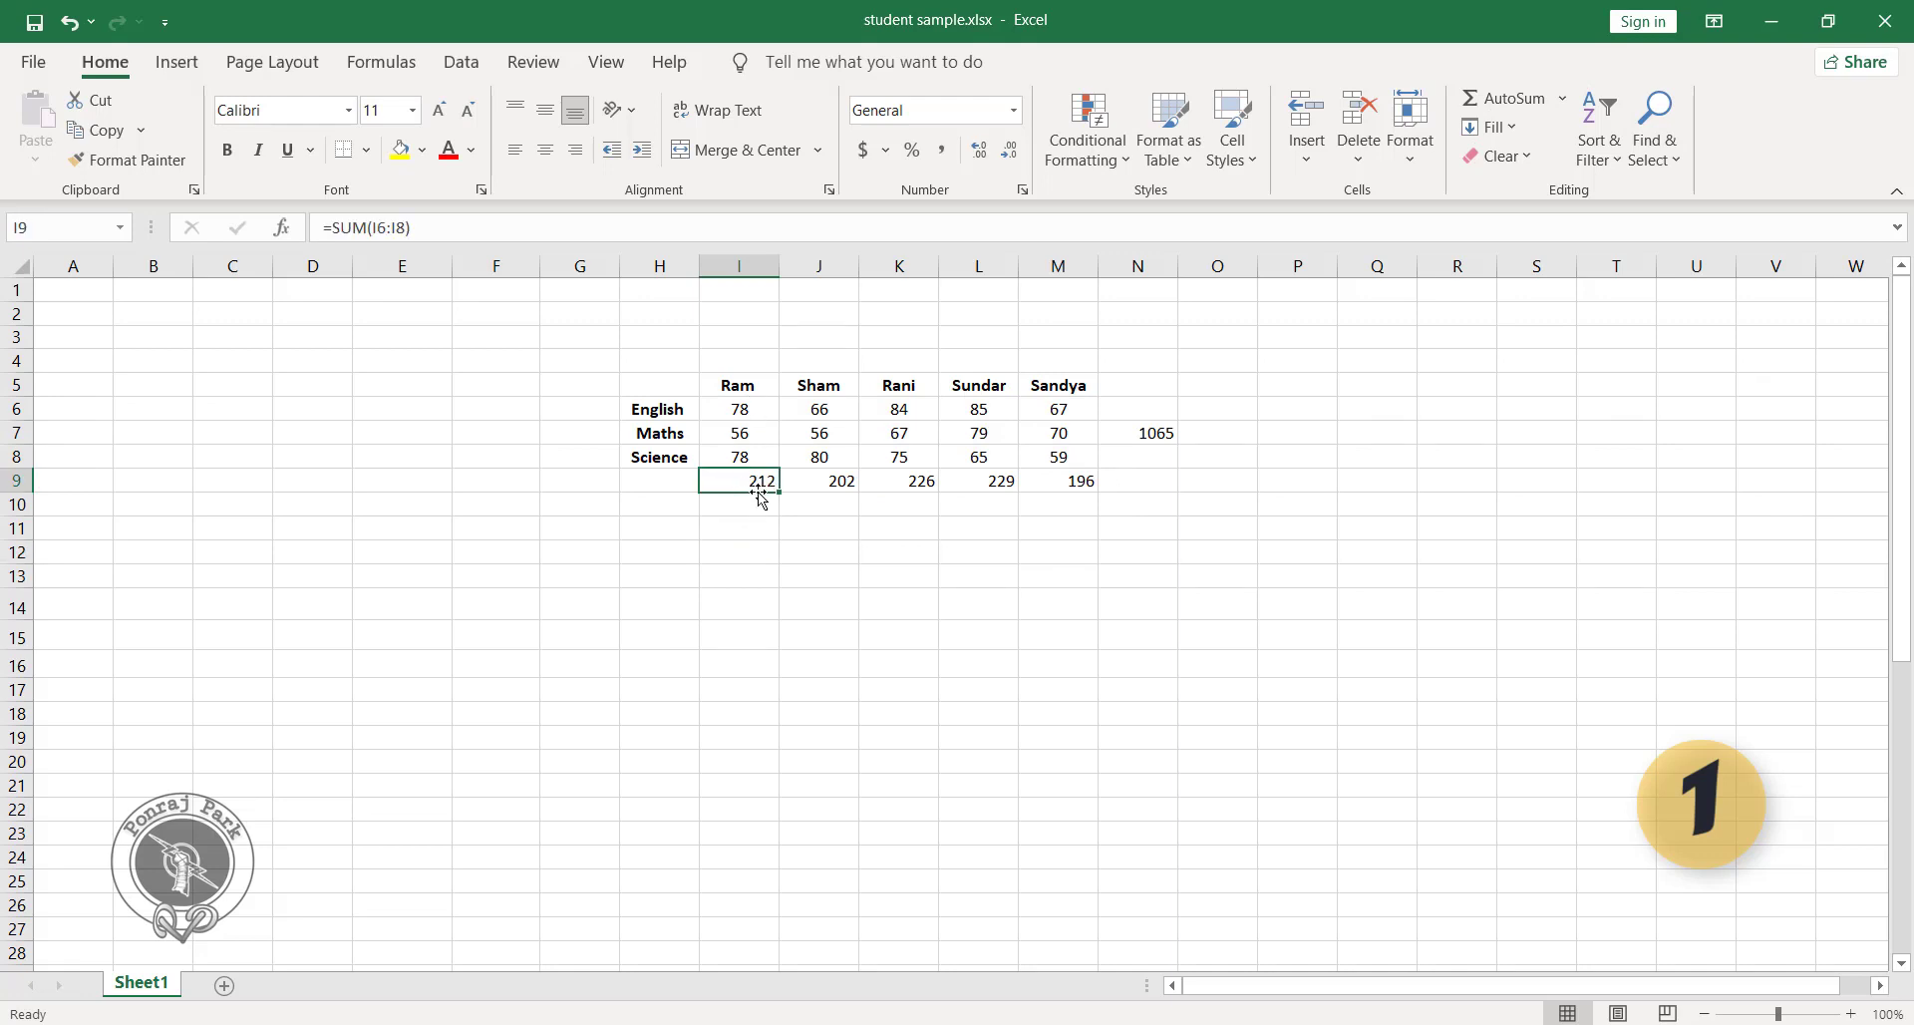
{"action": "left_click_drag", "start_coordinate": [658, 411], "coordinate": [658, 455]}
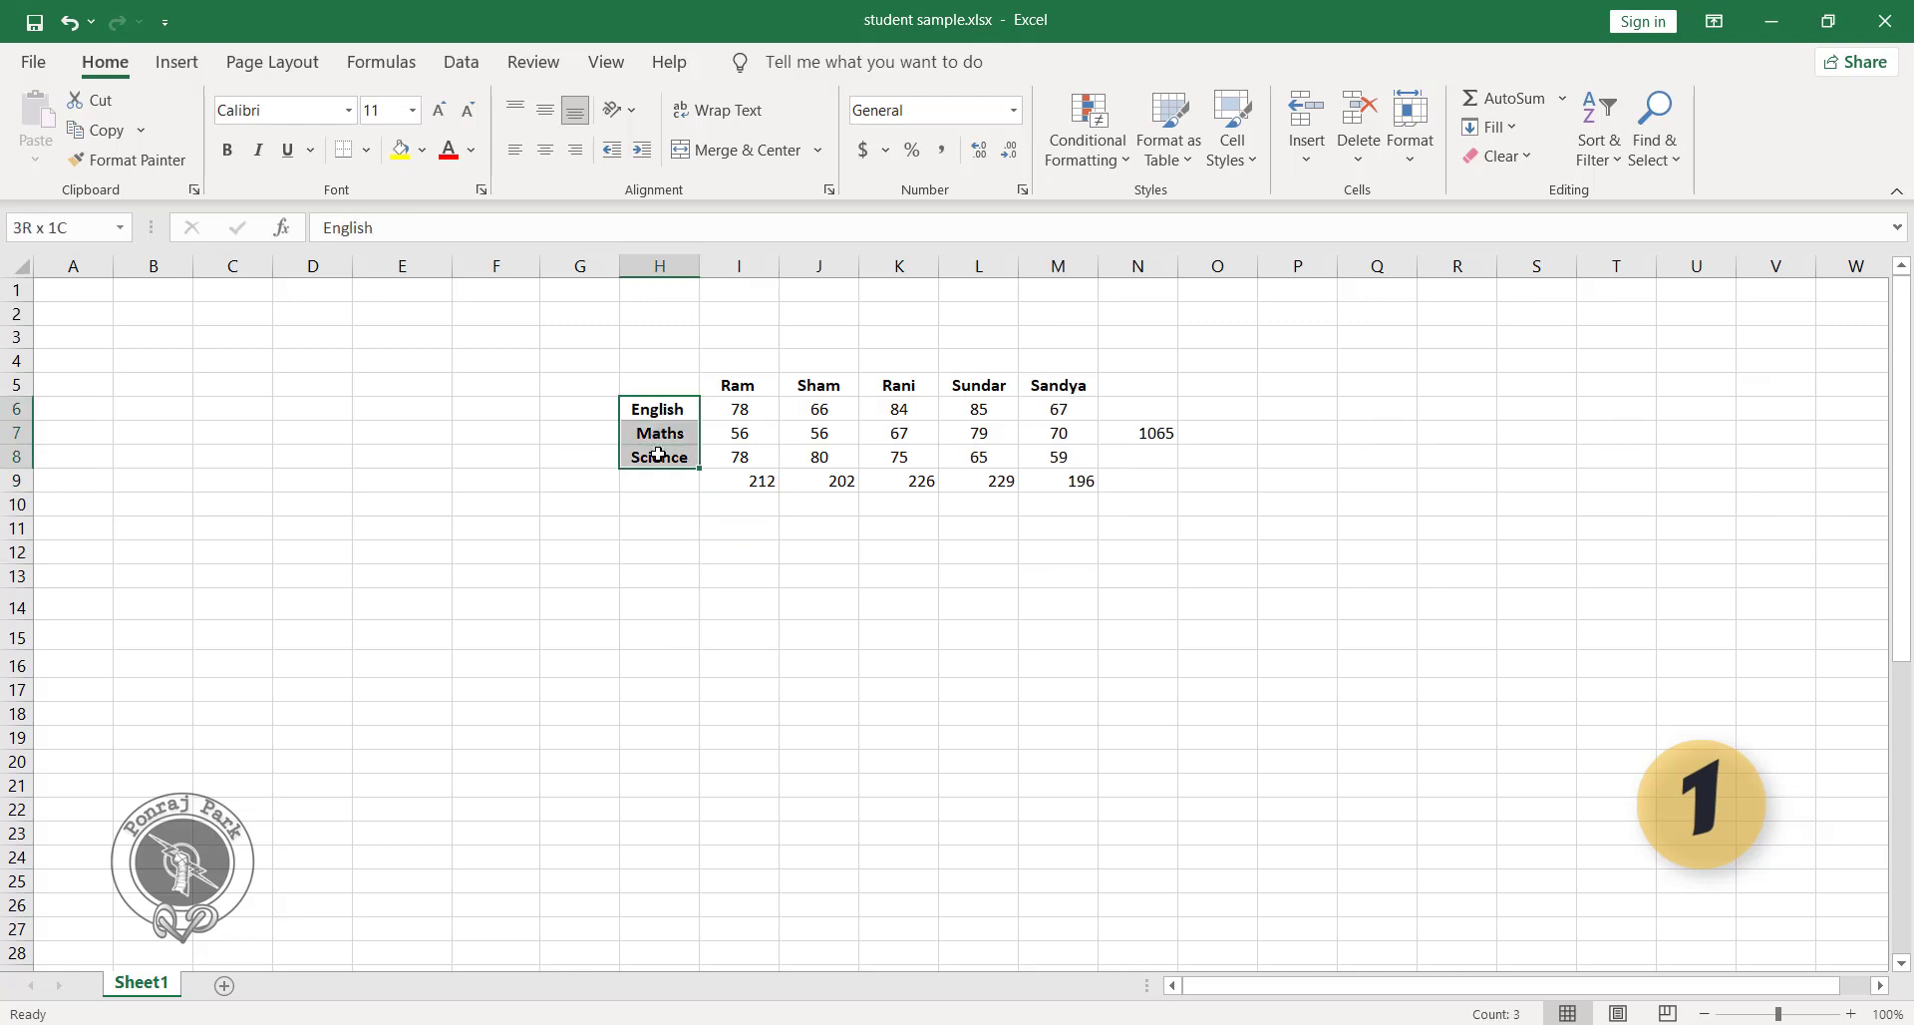
{"action": "left_click", "coordinate": [823, 391]}
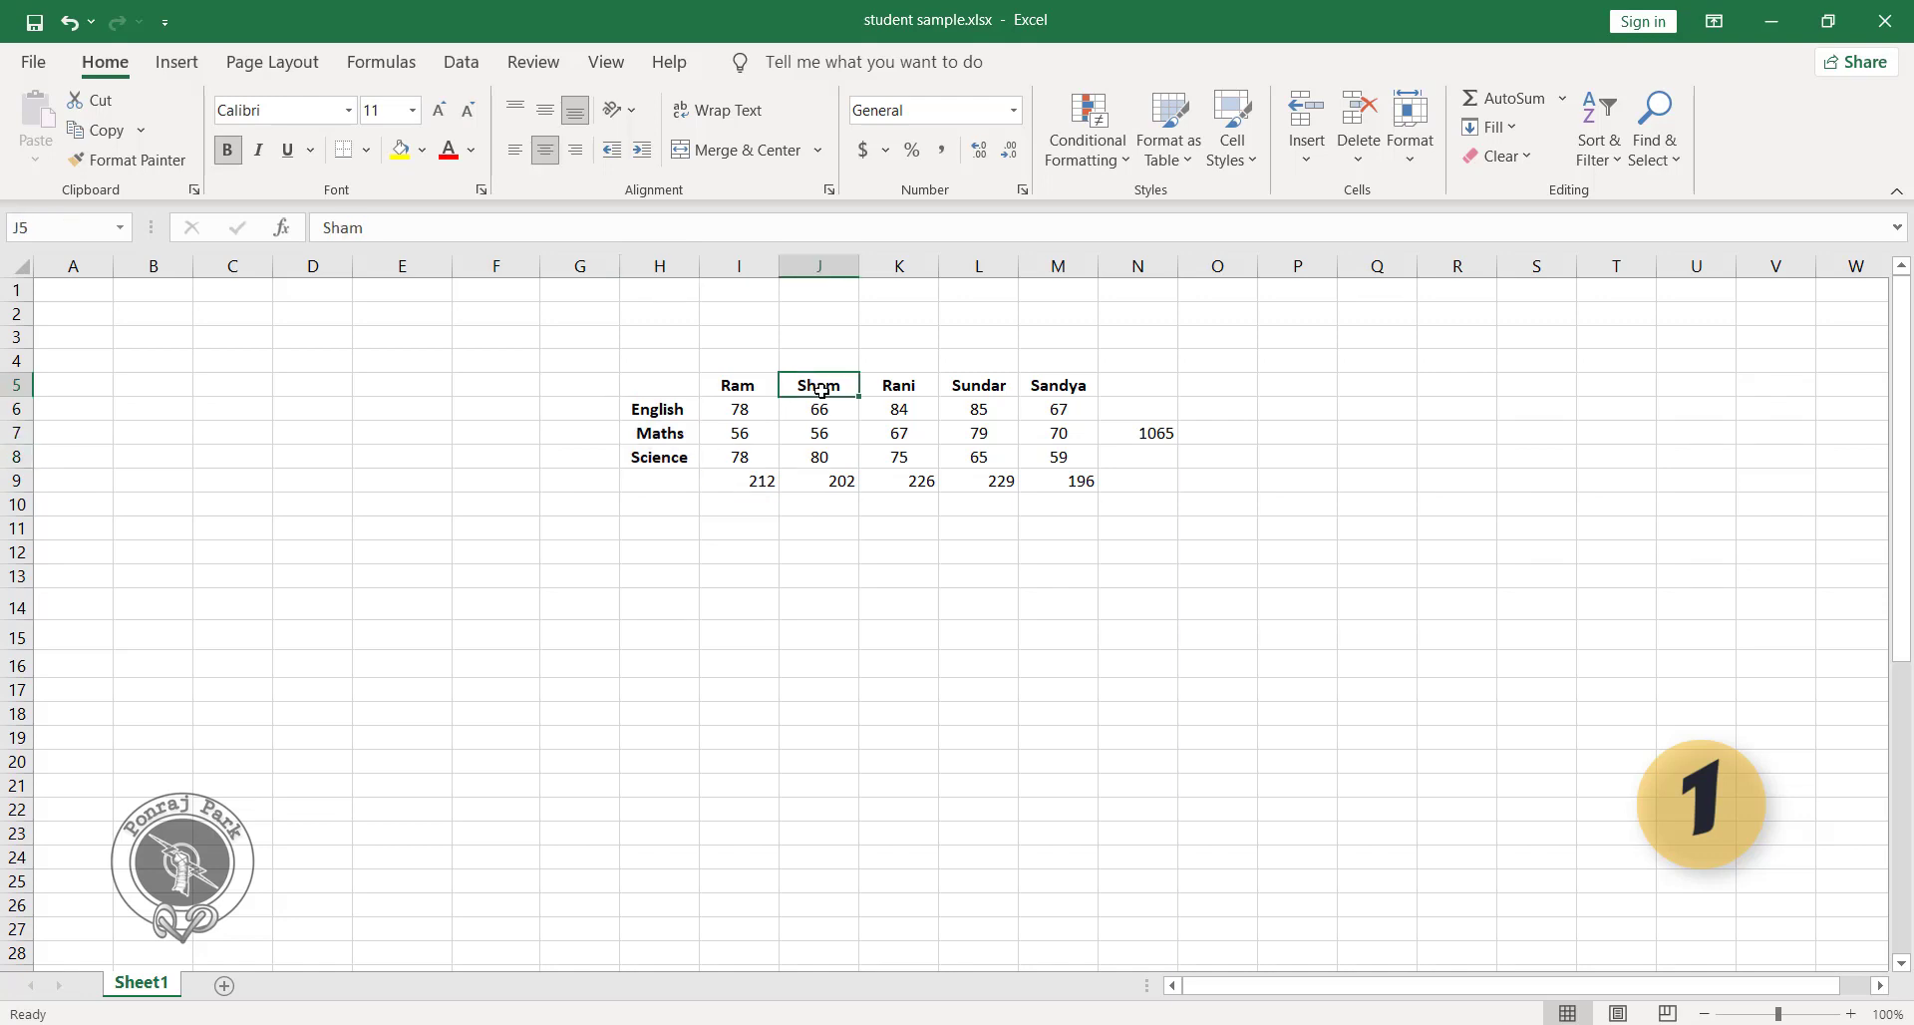
{"action": "left_click", "coordinate": [828, 488]}
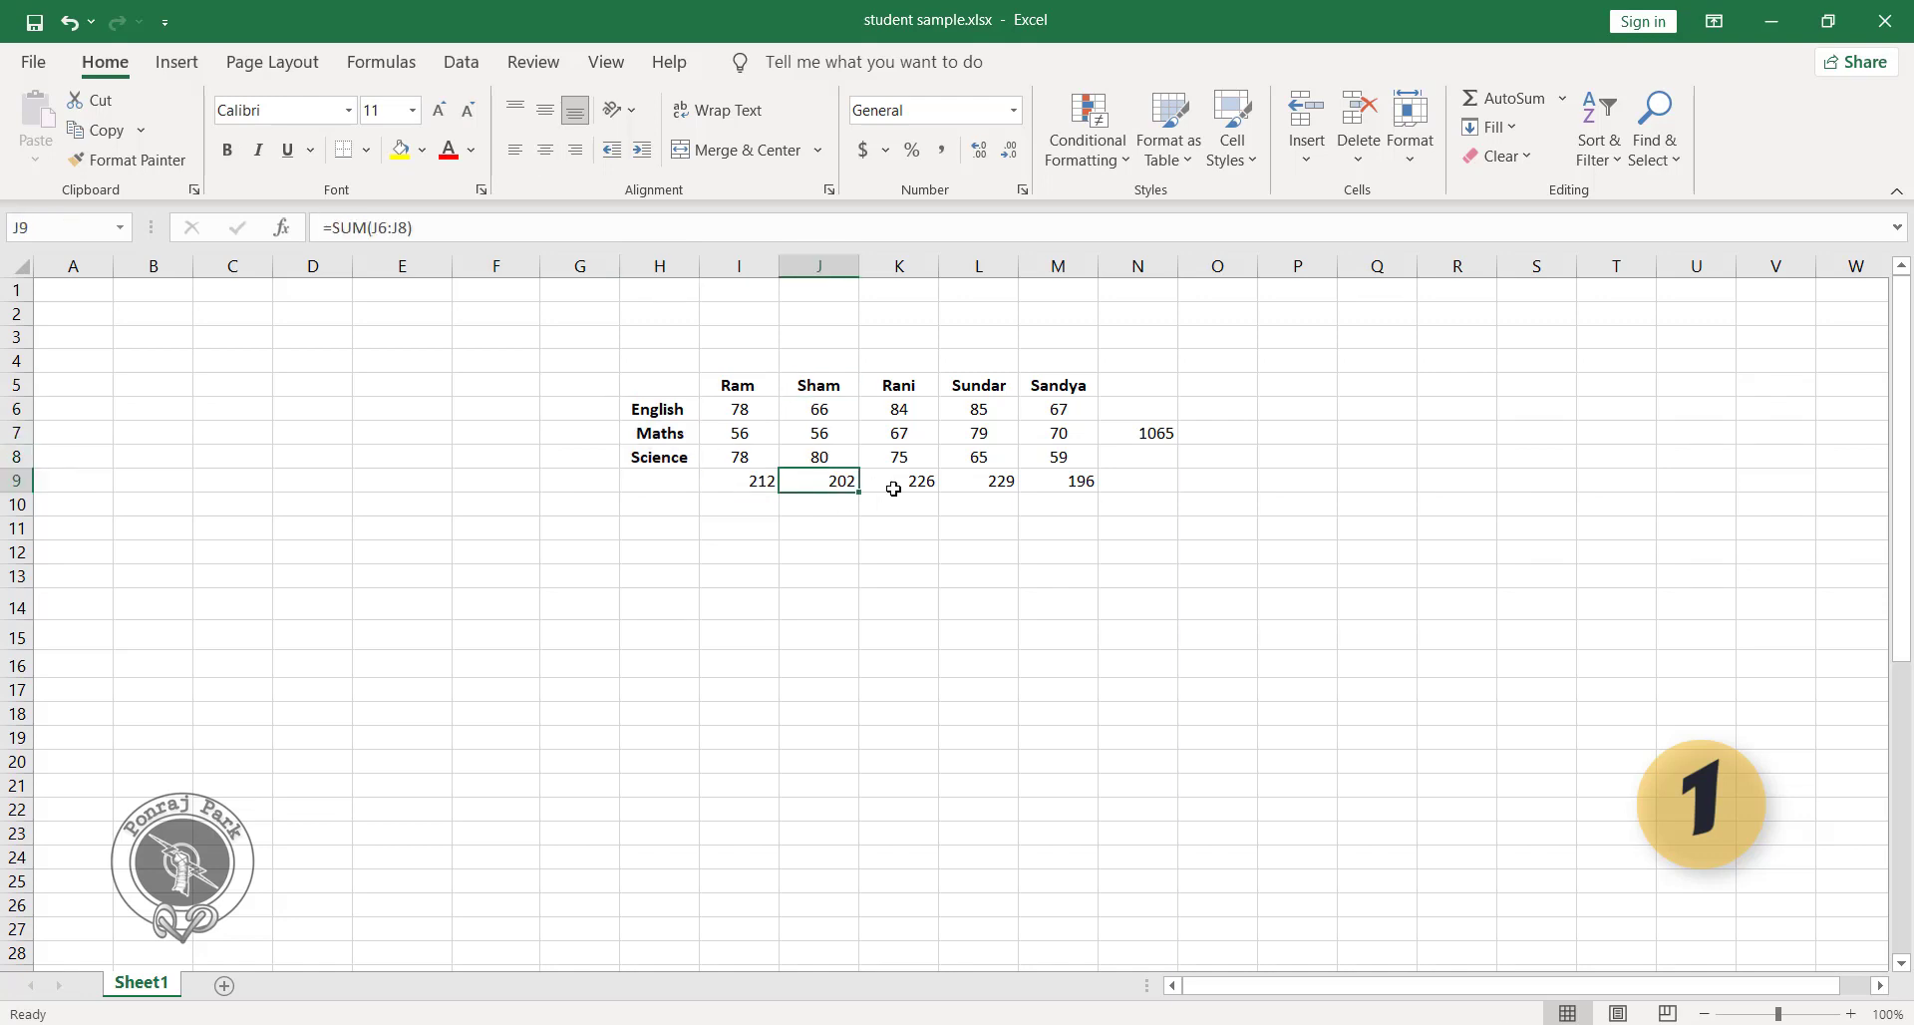
{"action": "left_click_drag", "start_coordinate": [760, 485], "coordinate": [1030, 480]}
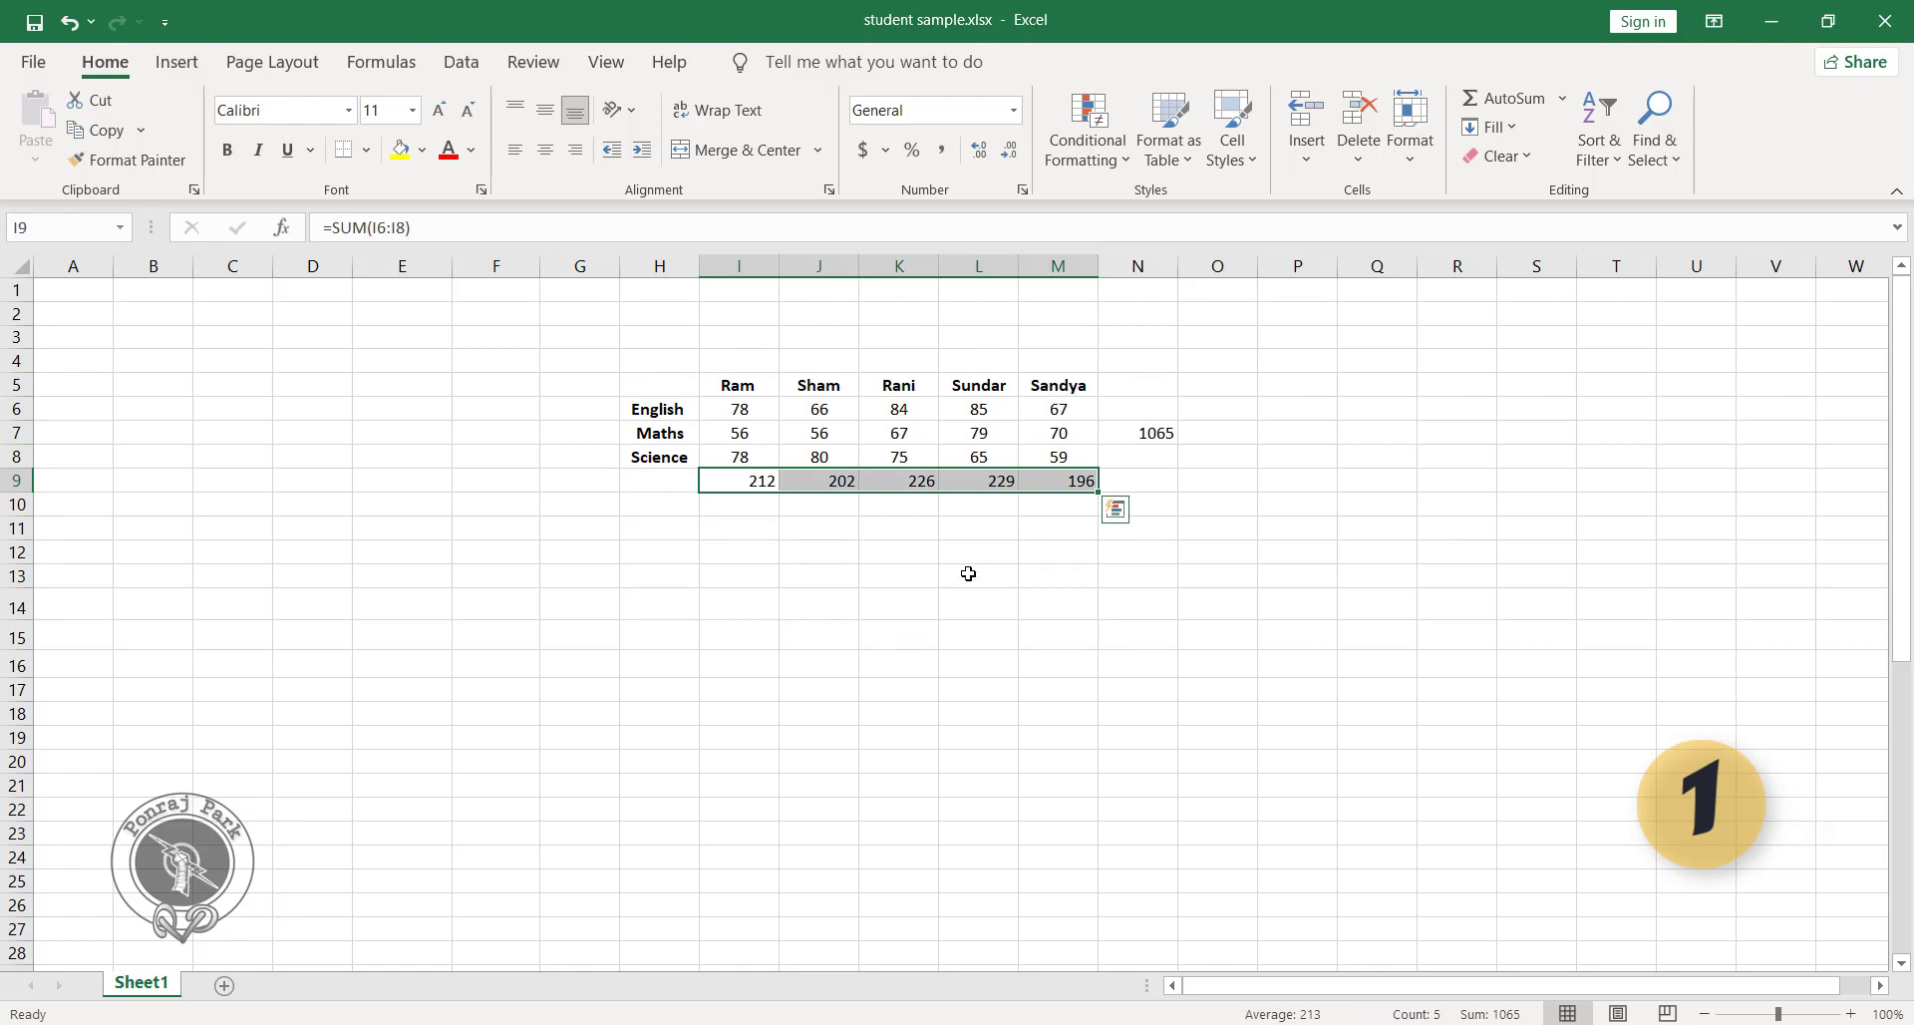
{"action": "left_click", "coordinate": [949, 655]}
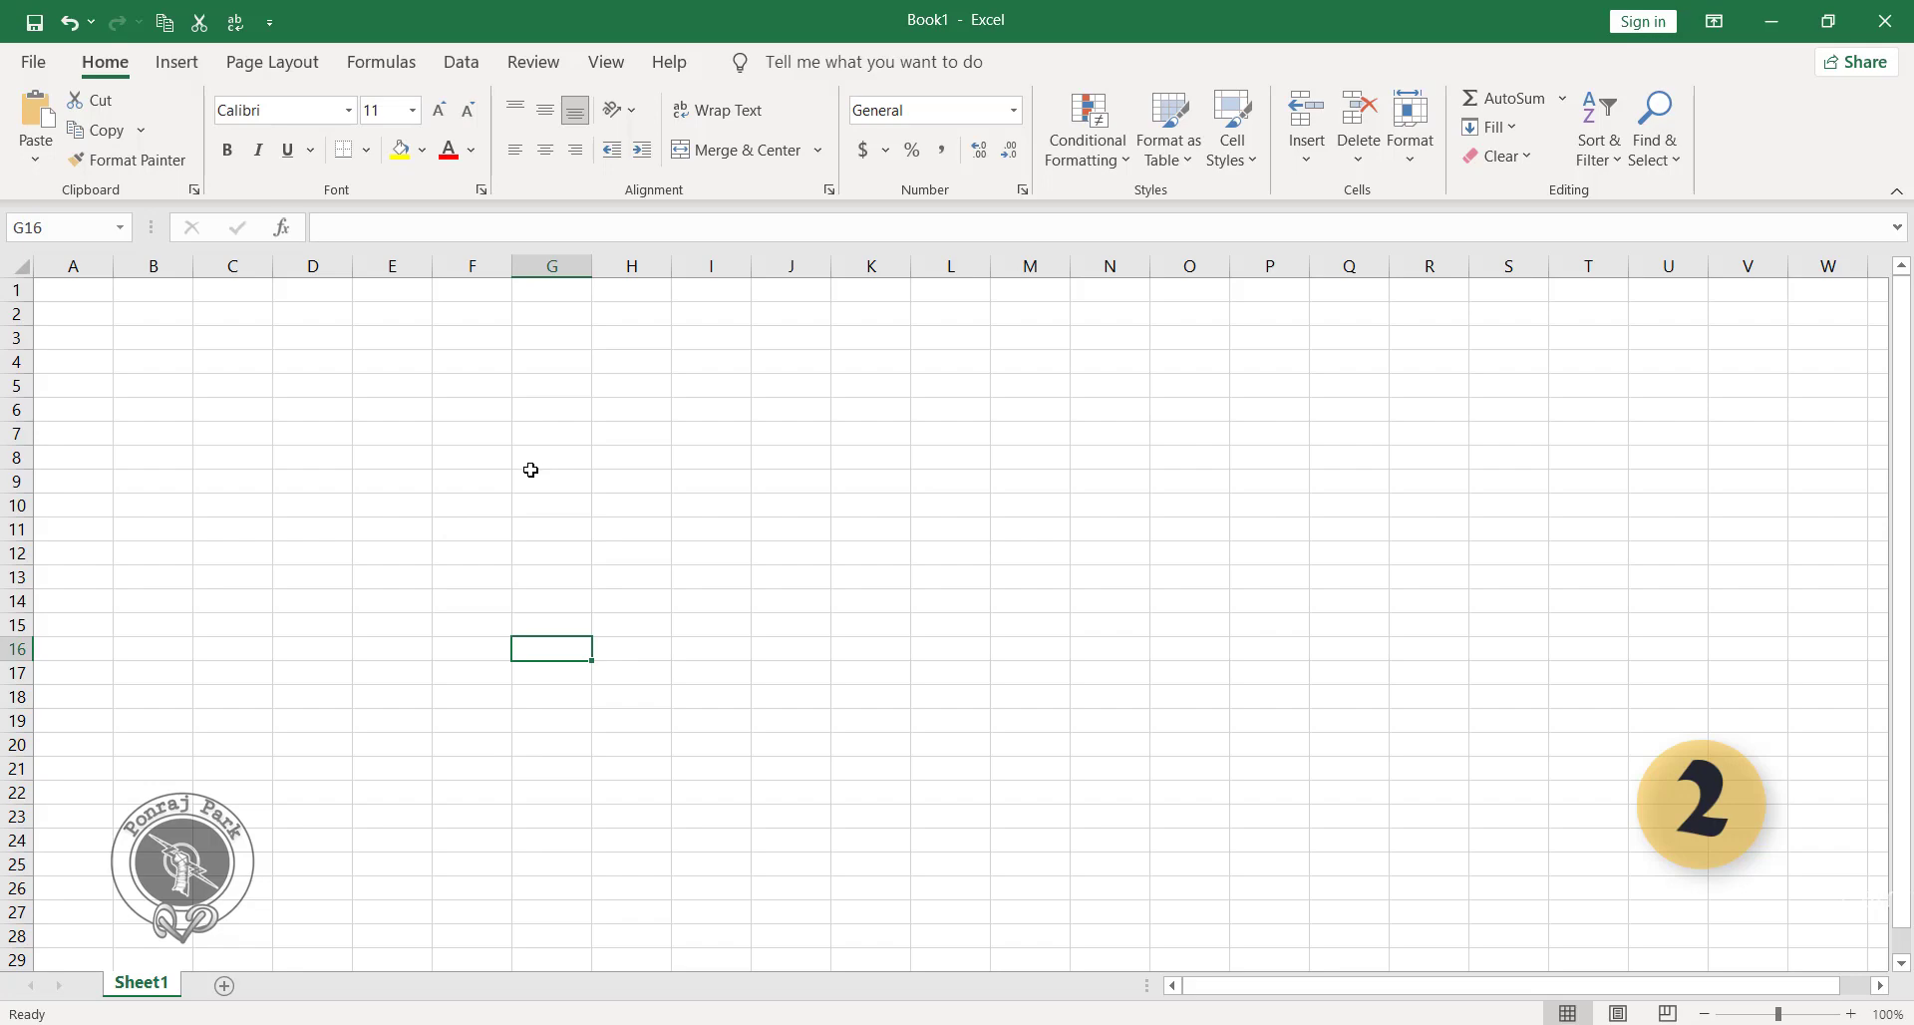
Insert SamplePPT.pptx from the Desktop's Files folder at cell M19 as an object linked to its source file.
{"action": "left_click", "coordinate": [190, 64]}
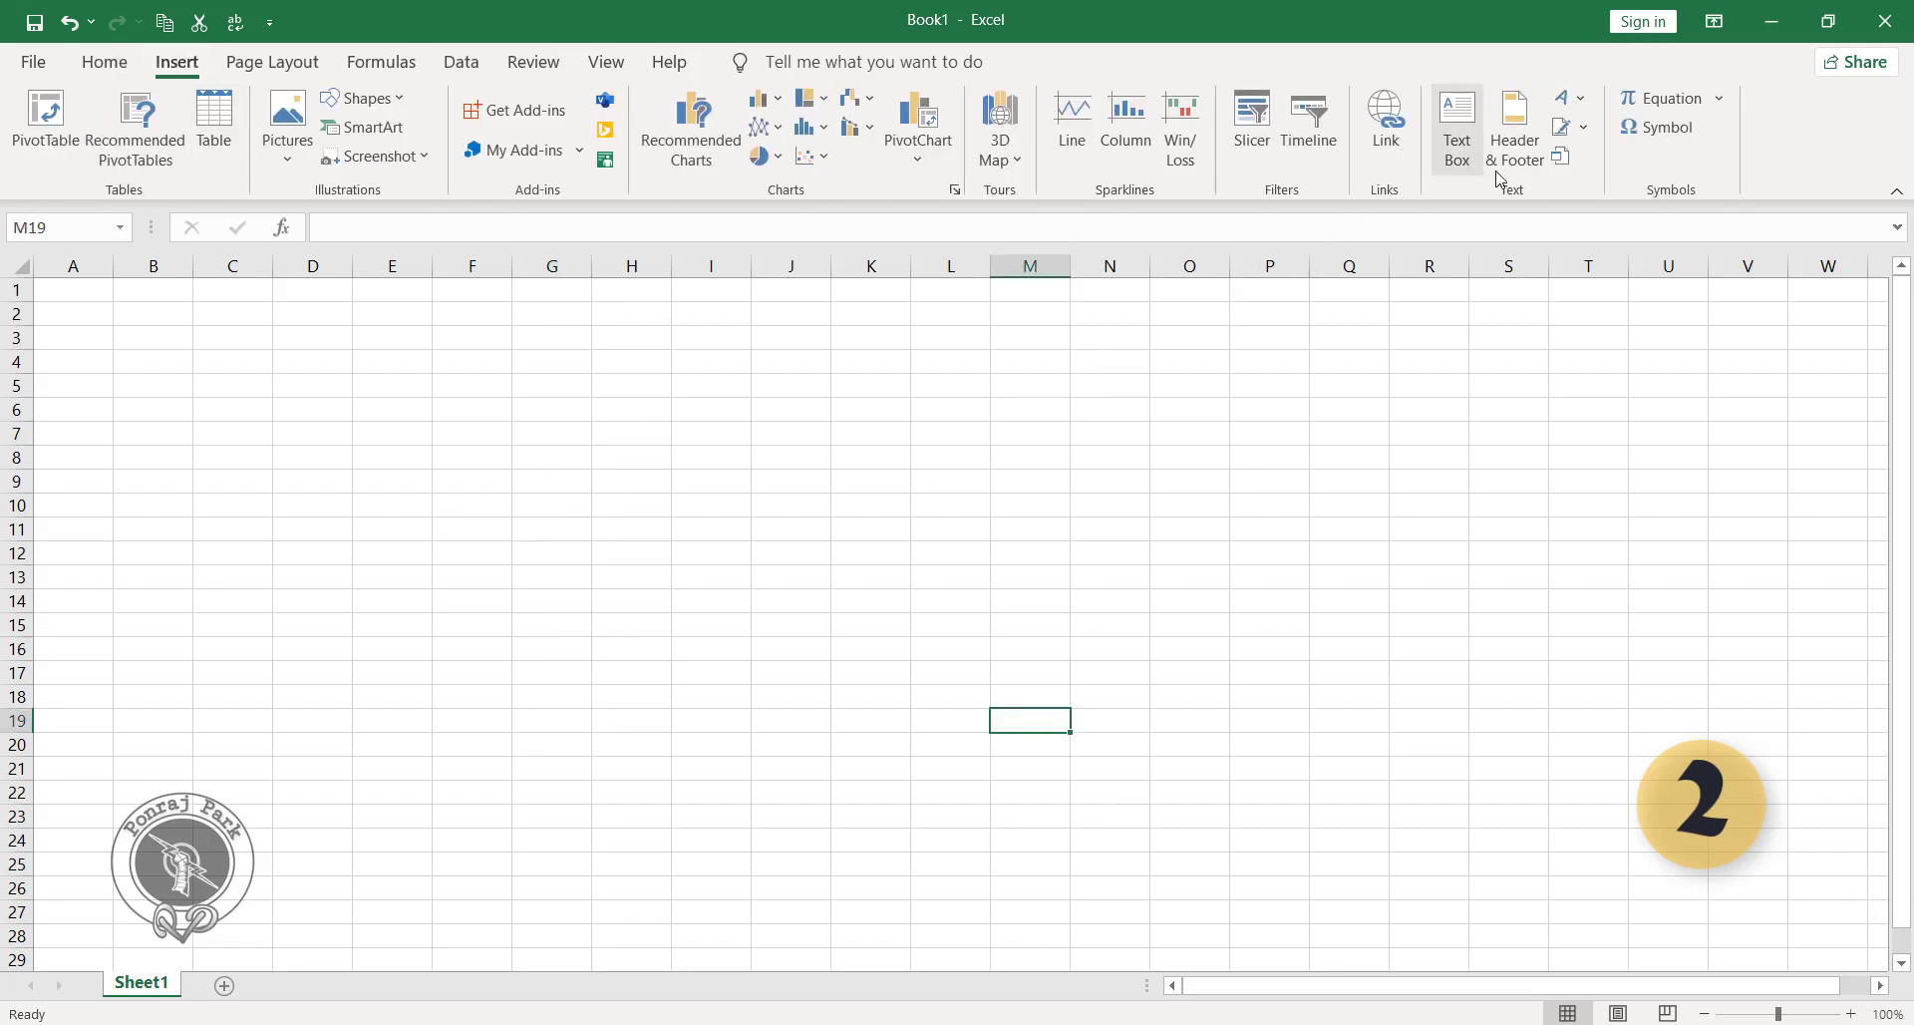
{"action": "left_click", "coordinate": [1564, 159]}
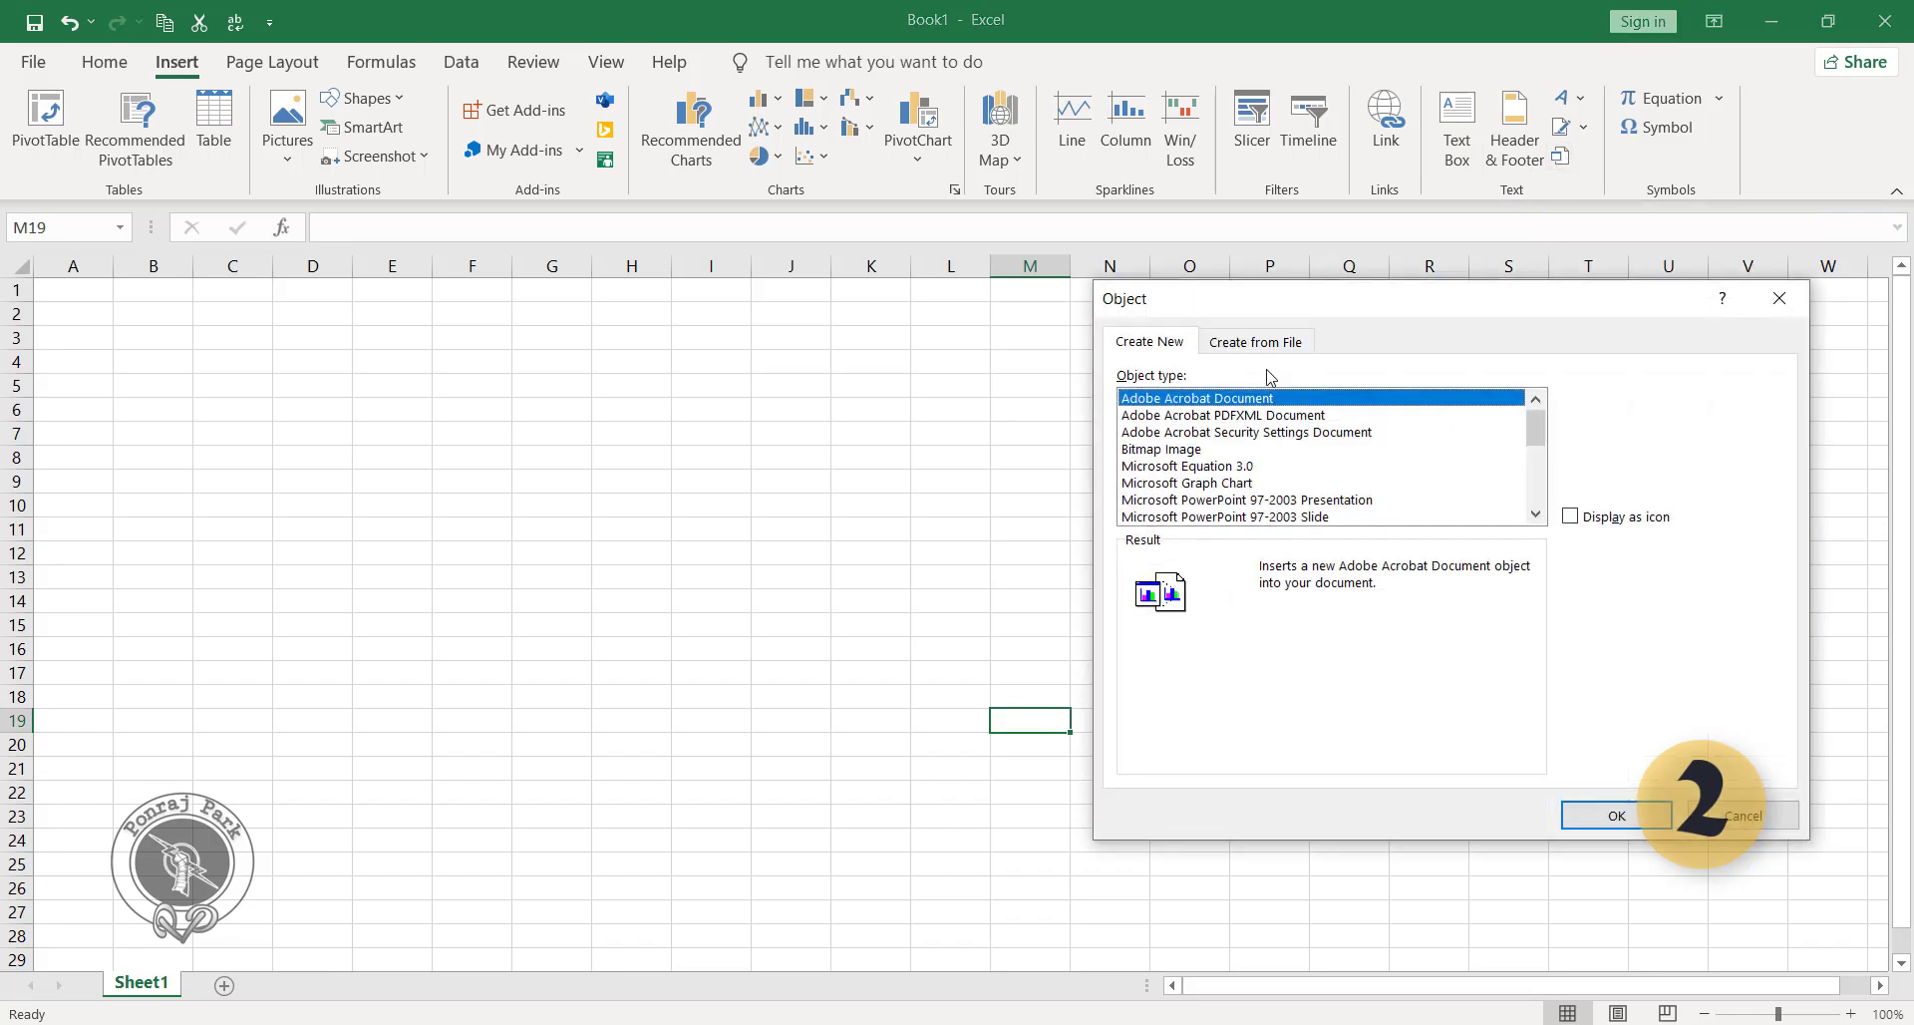
{"action": "left_click", "coordinate": [1264, 345]}
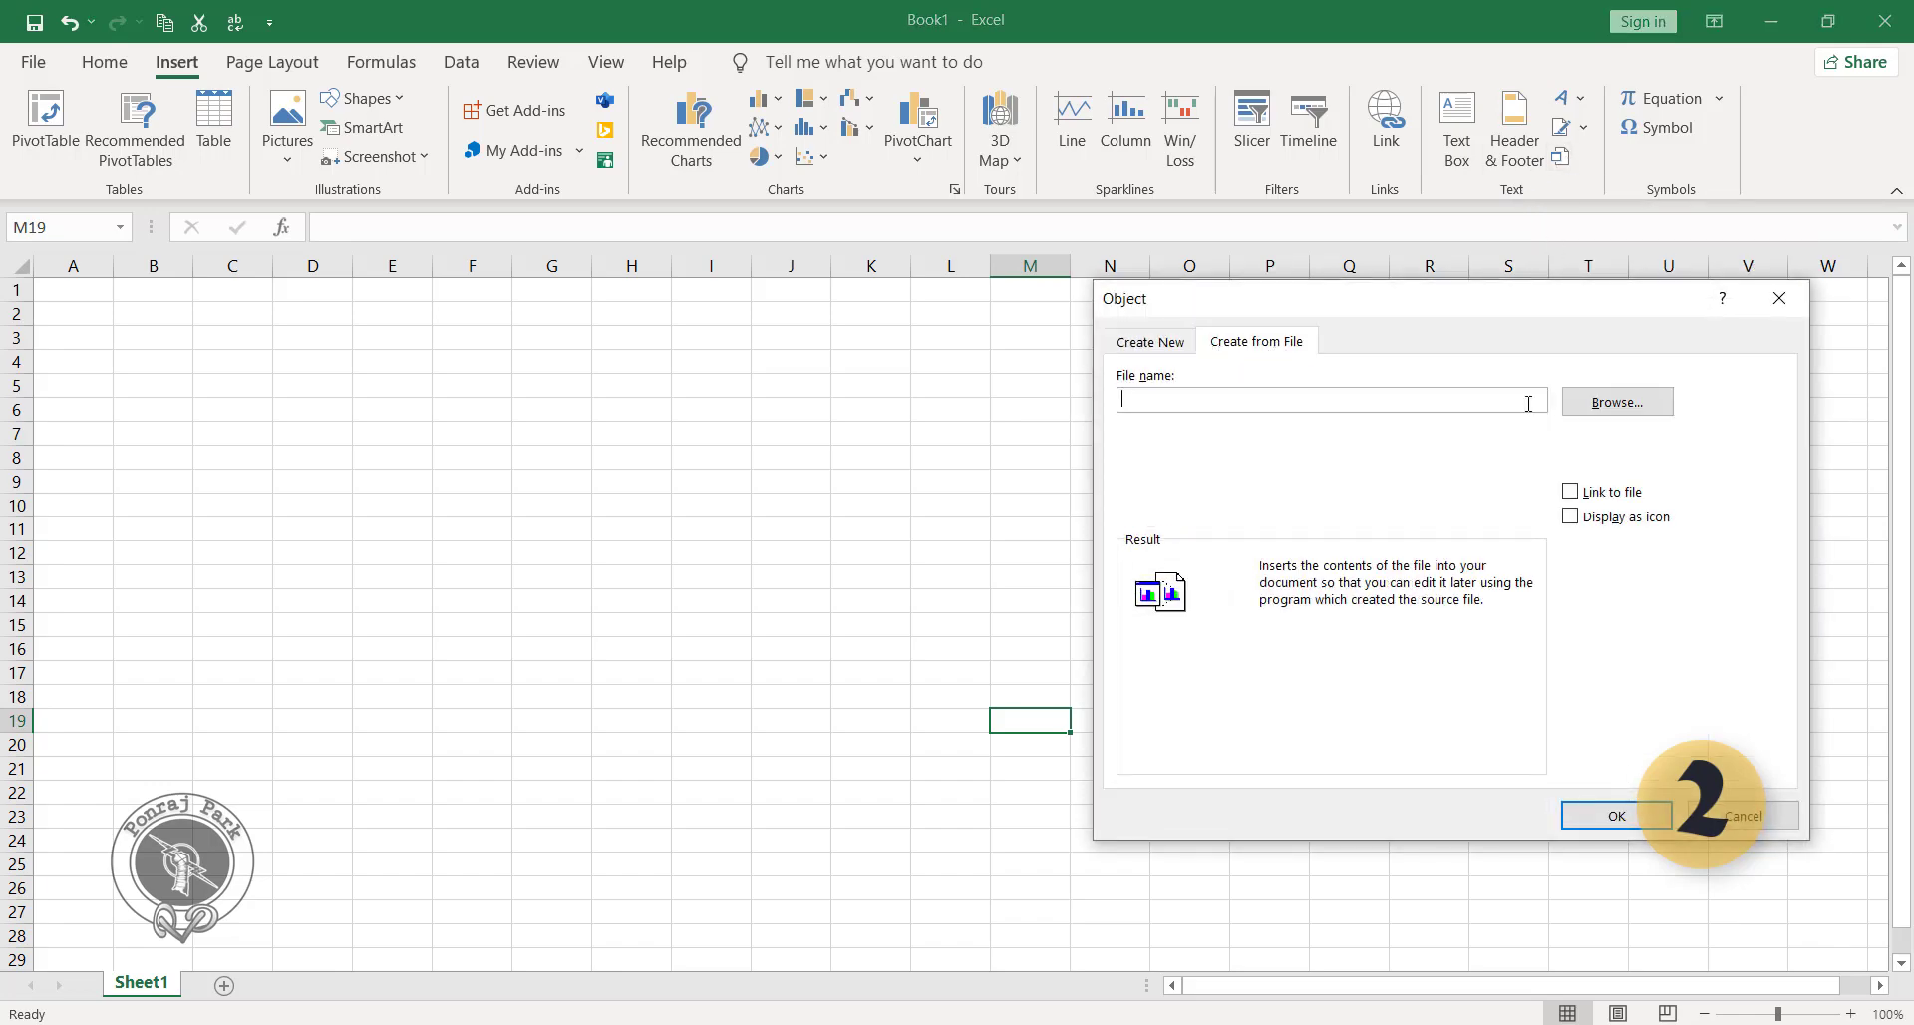
{"action": "left_click", "coordinate": [1628, 403]}
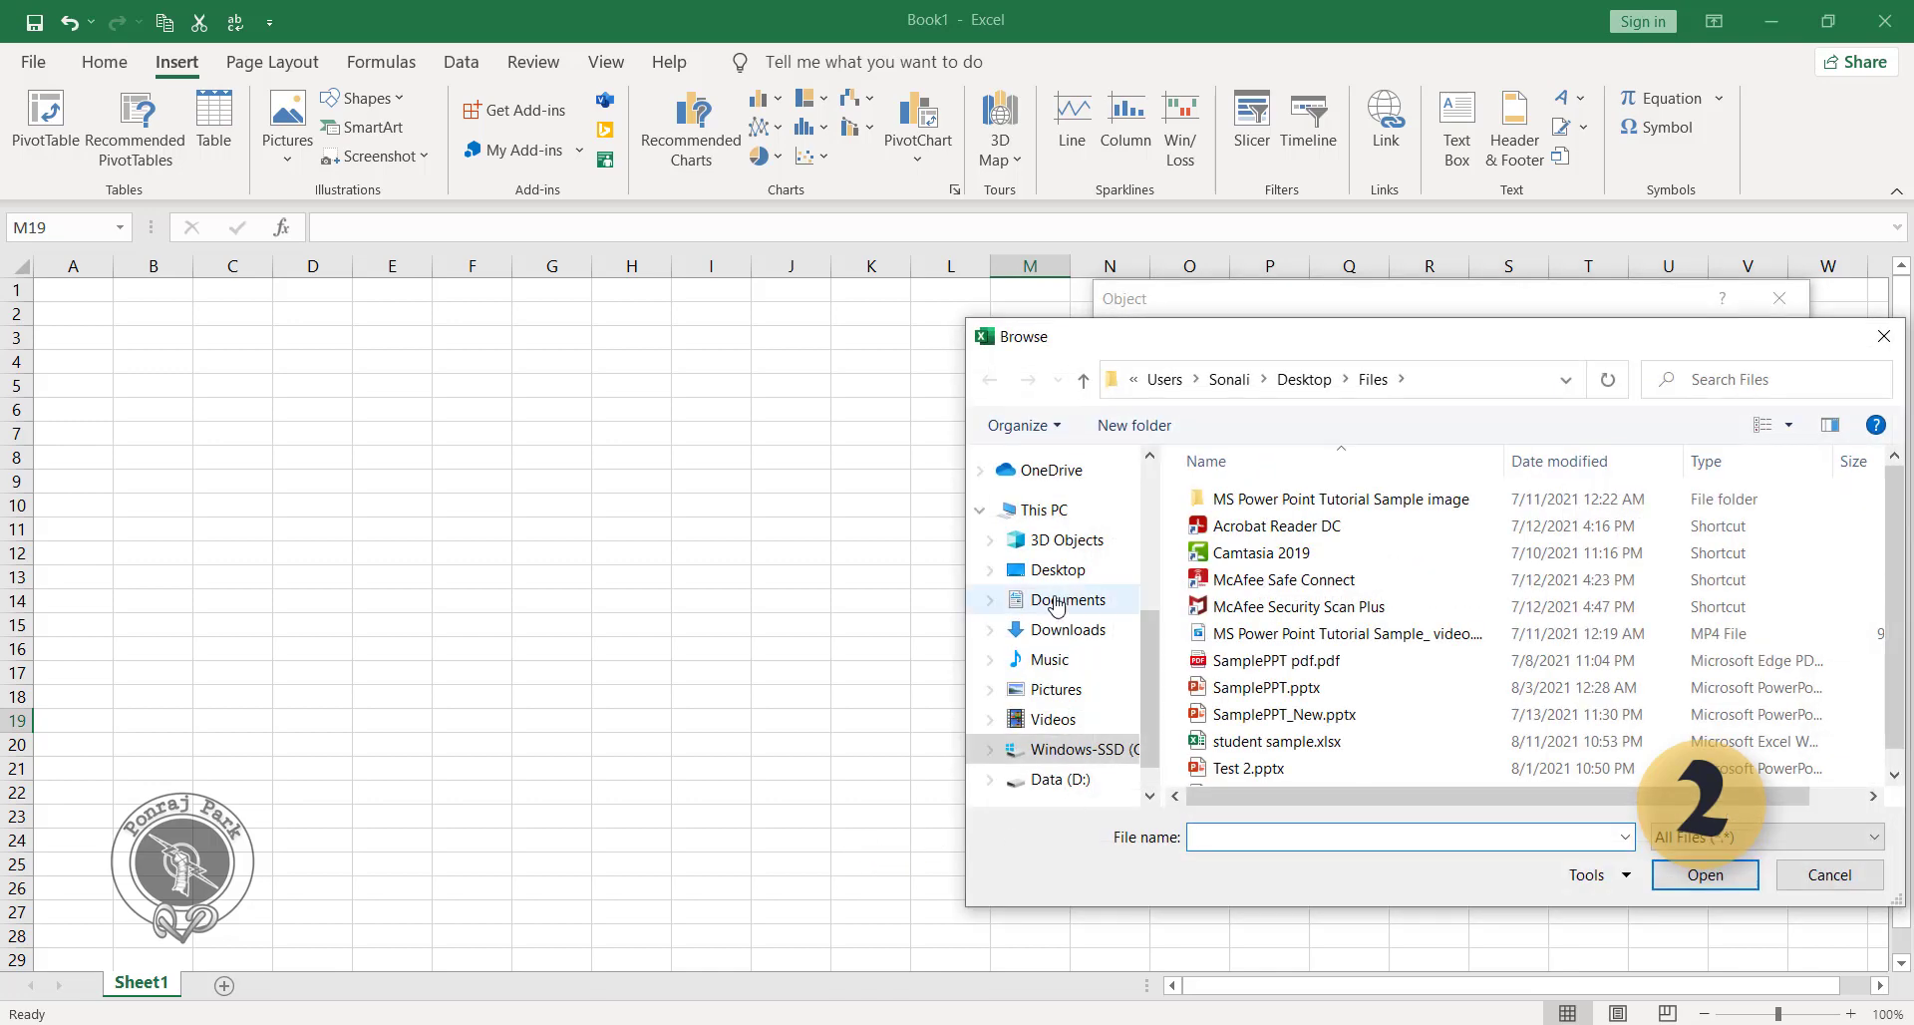
{"action": "left_click", "coordinate": [1058, 570]}
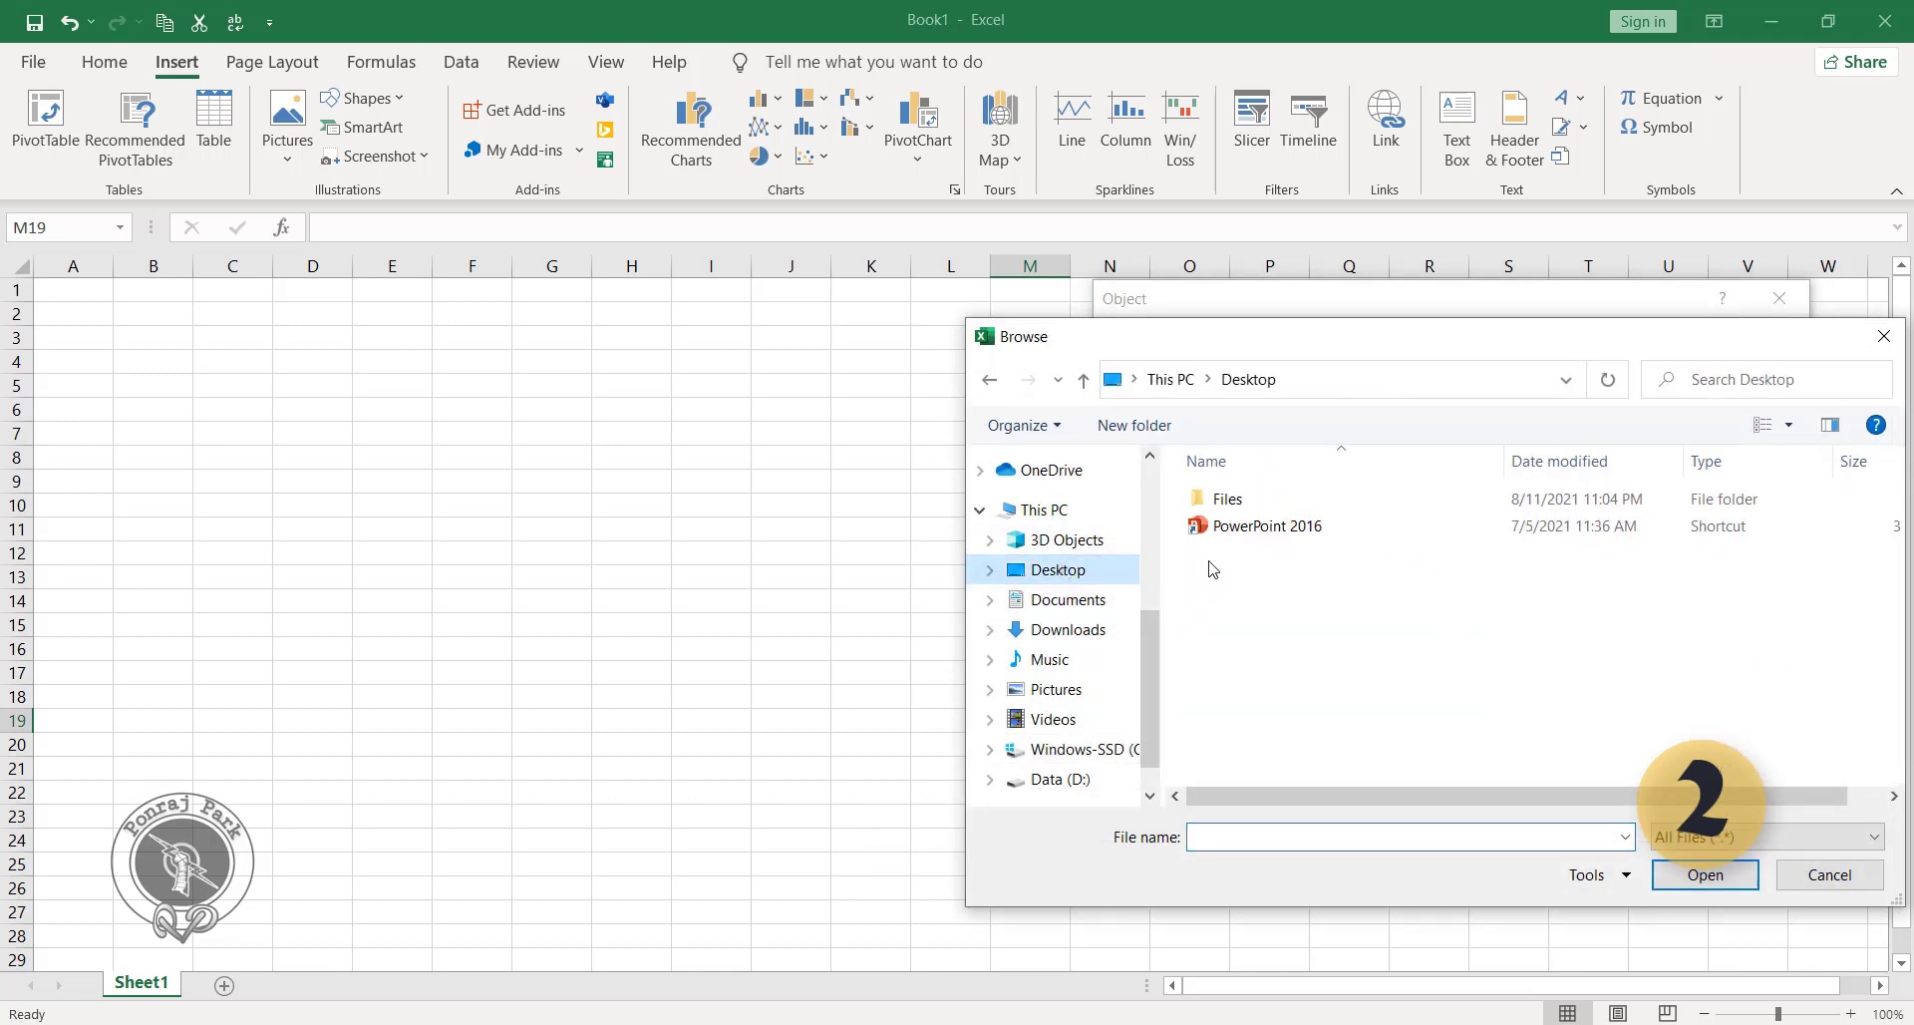
{"action": "double_click", "coordinate": [1236, 500]}
{"action": "scroll", "coordinate": [1306, 678], "scroll_direction": "down", "scroll_amount": 1}
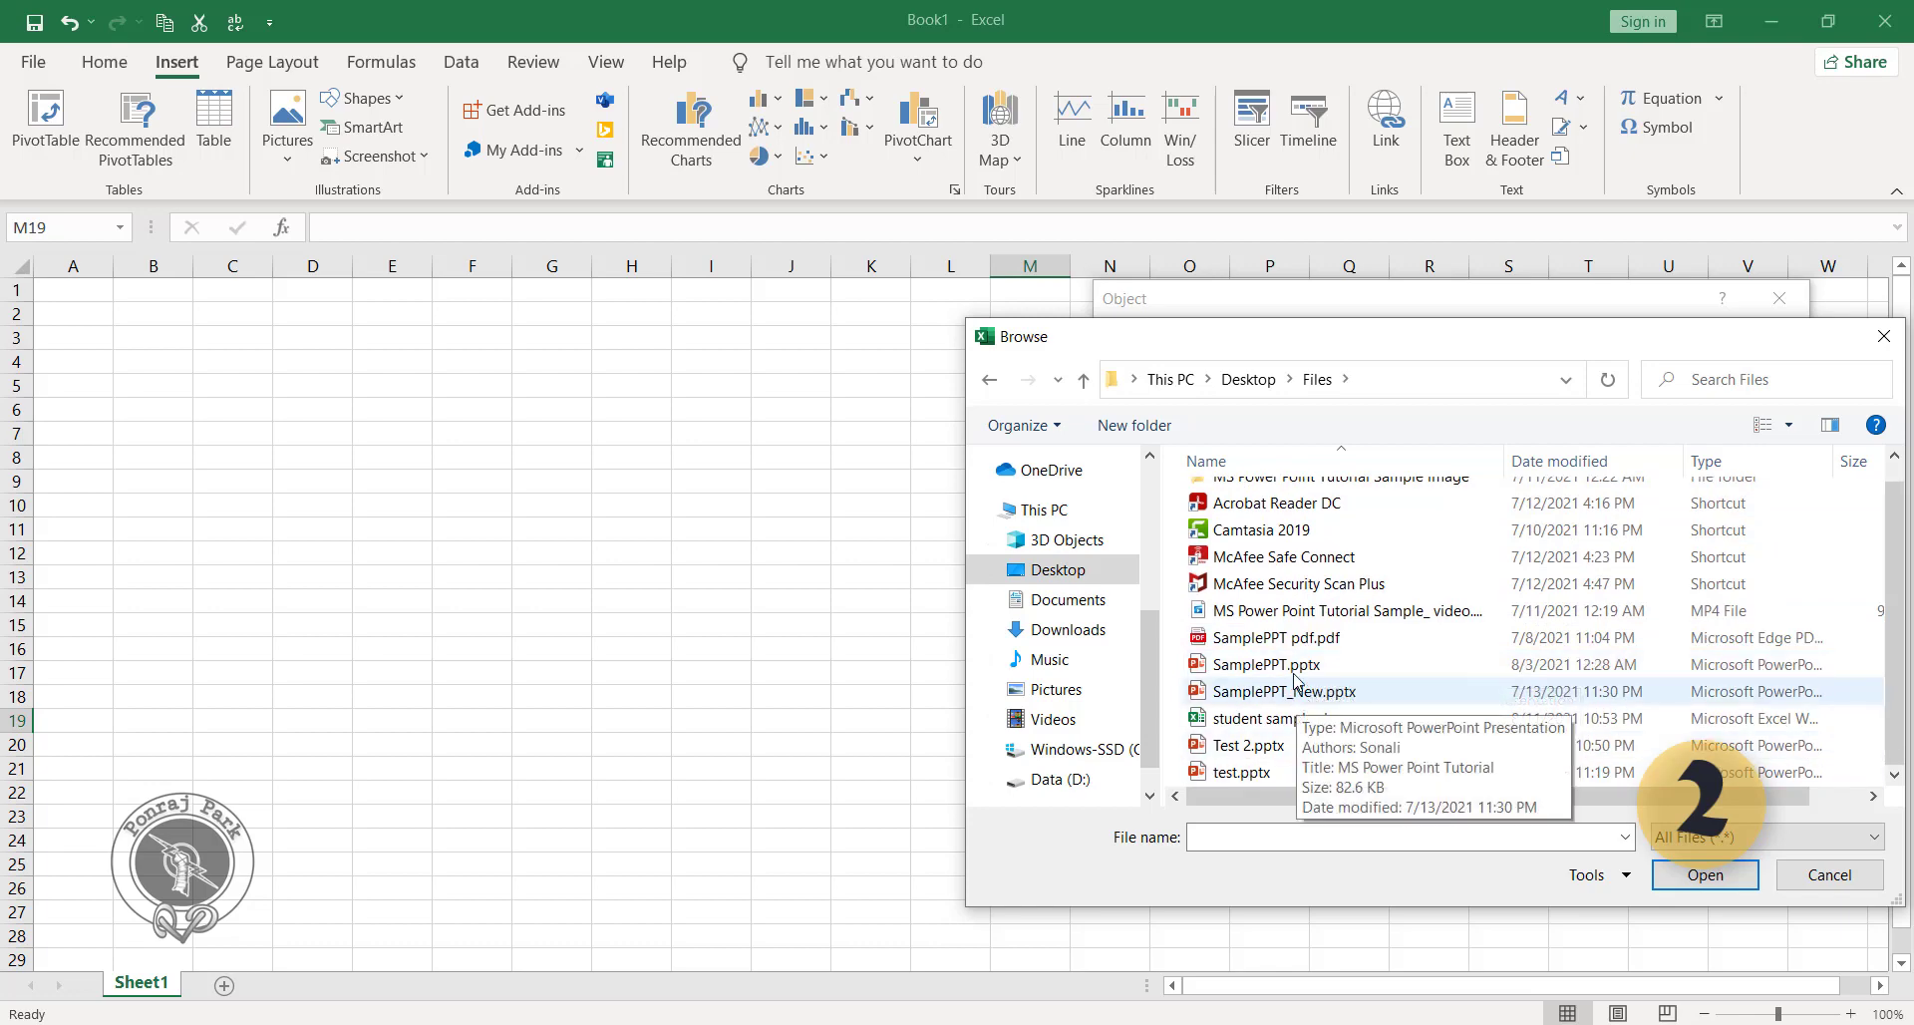
{"action": "left_click", "coordinate": [1268, 665]}
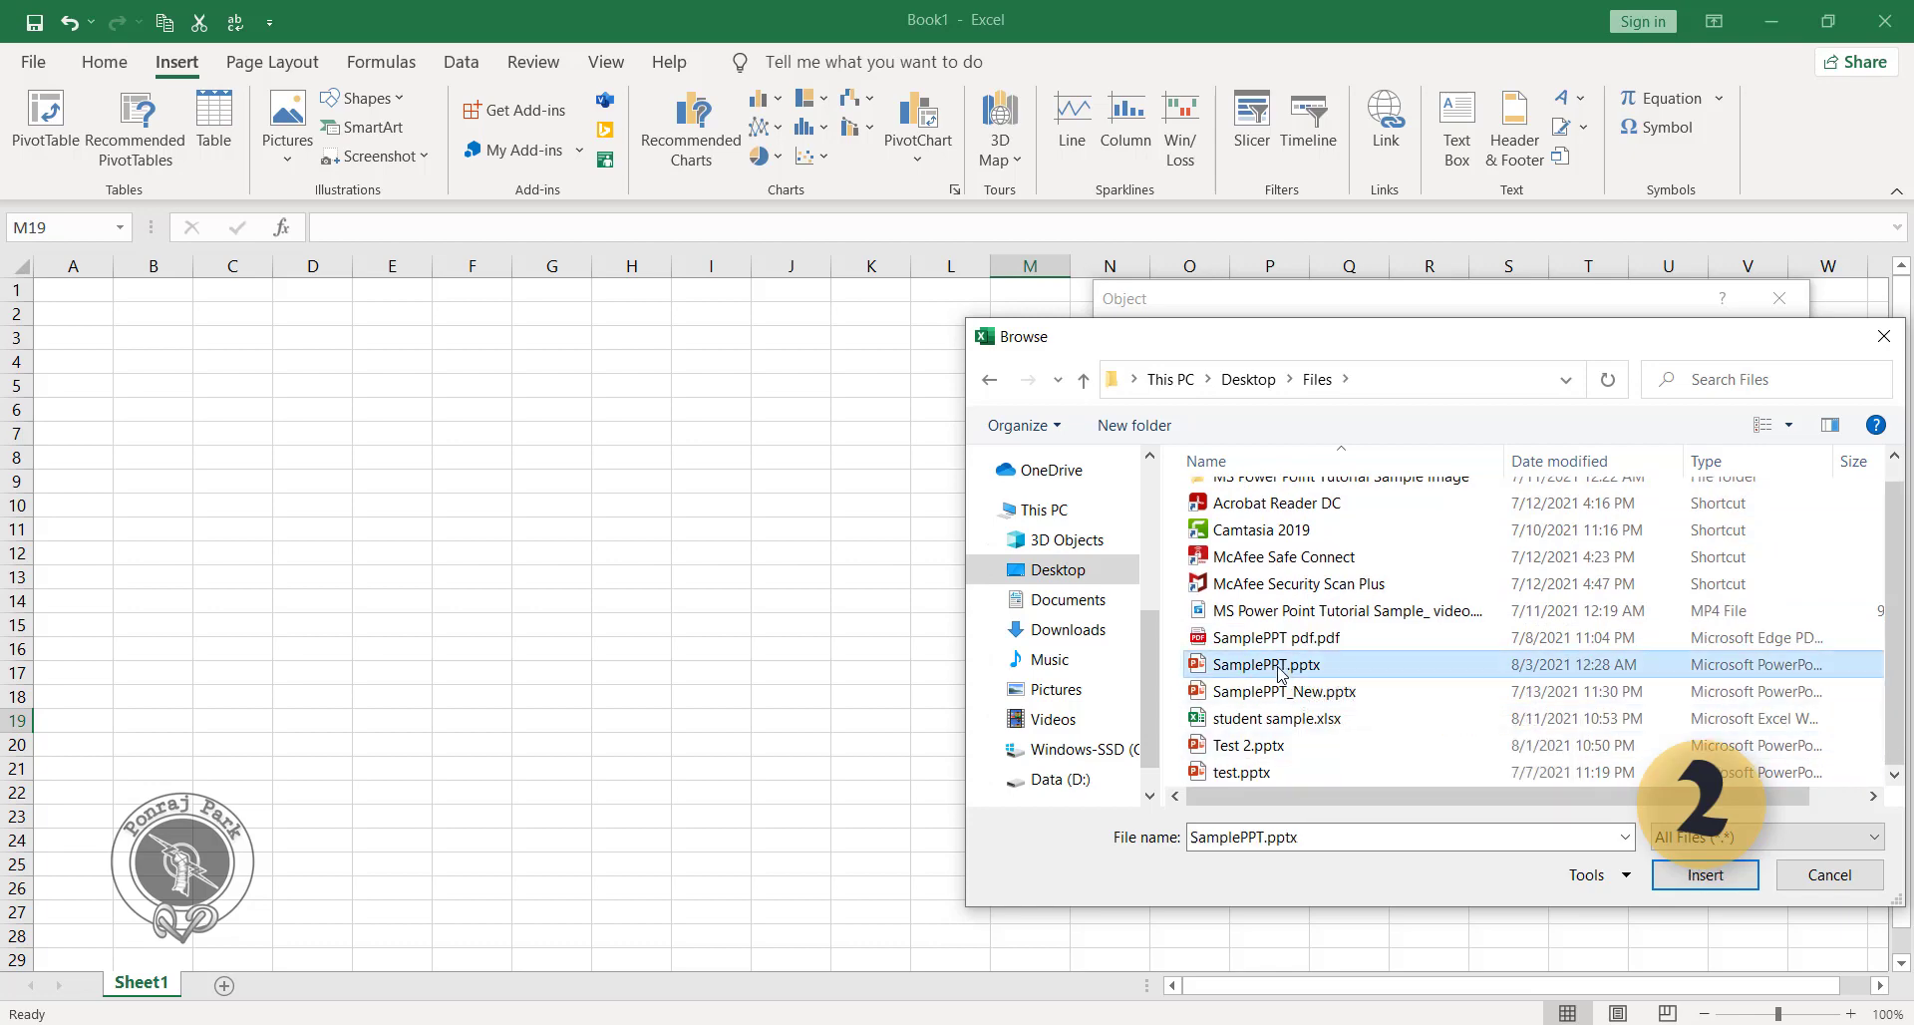
{"action": "left_click", "coordinate": [1705, 876]}
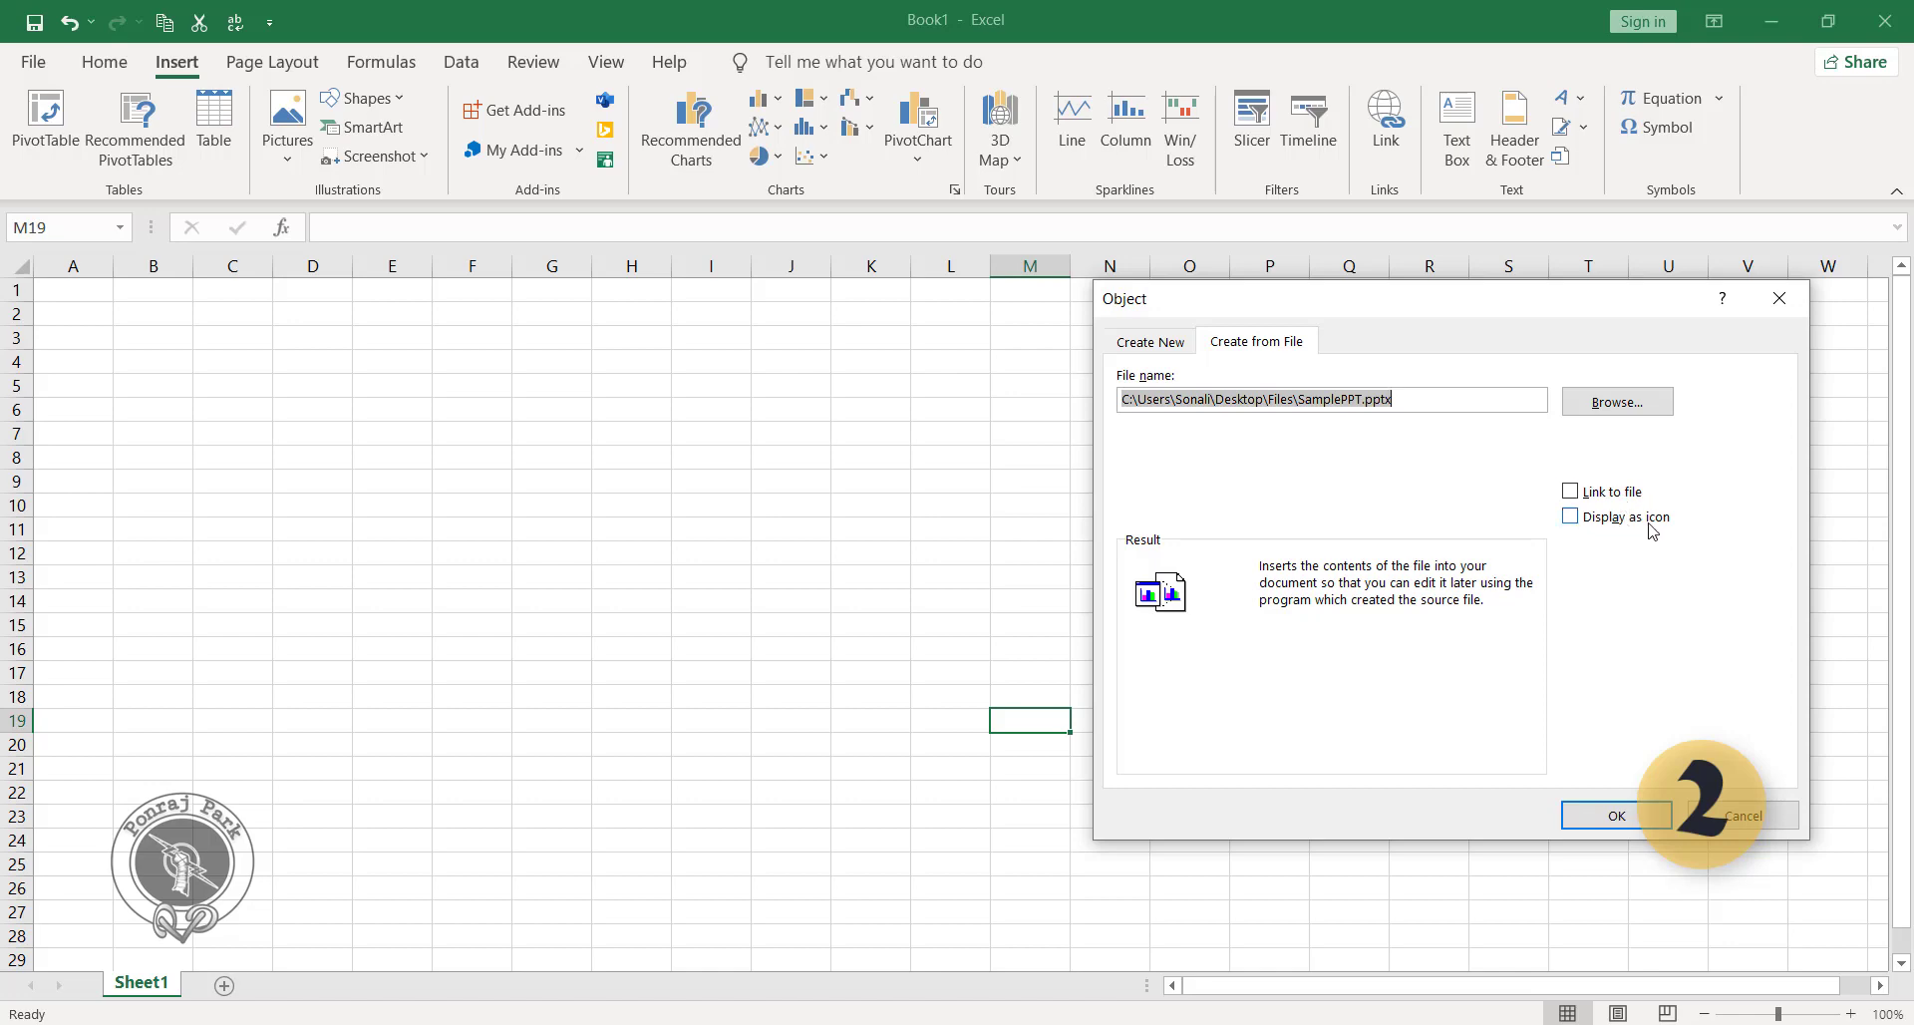
{"action": "left_click", "coordinate": [1570, 491]}
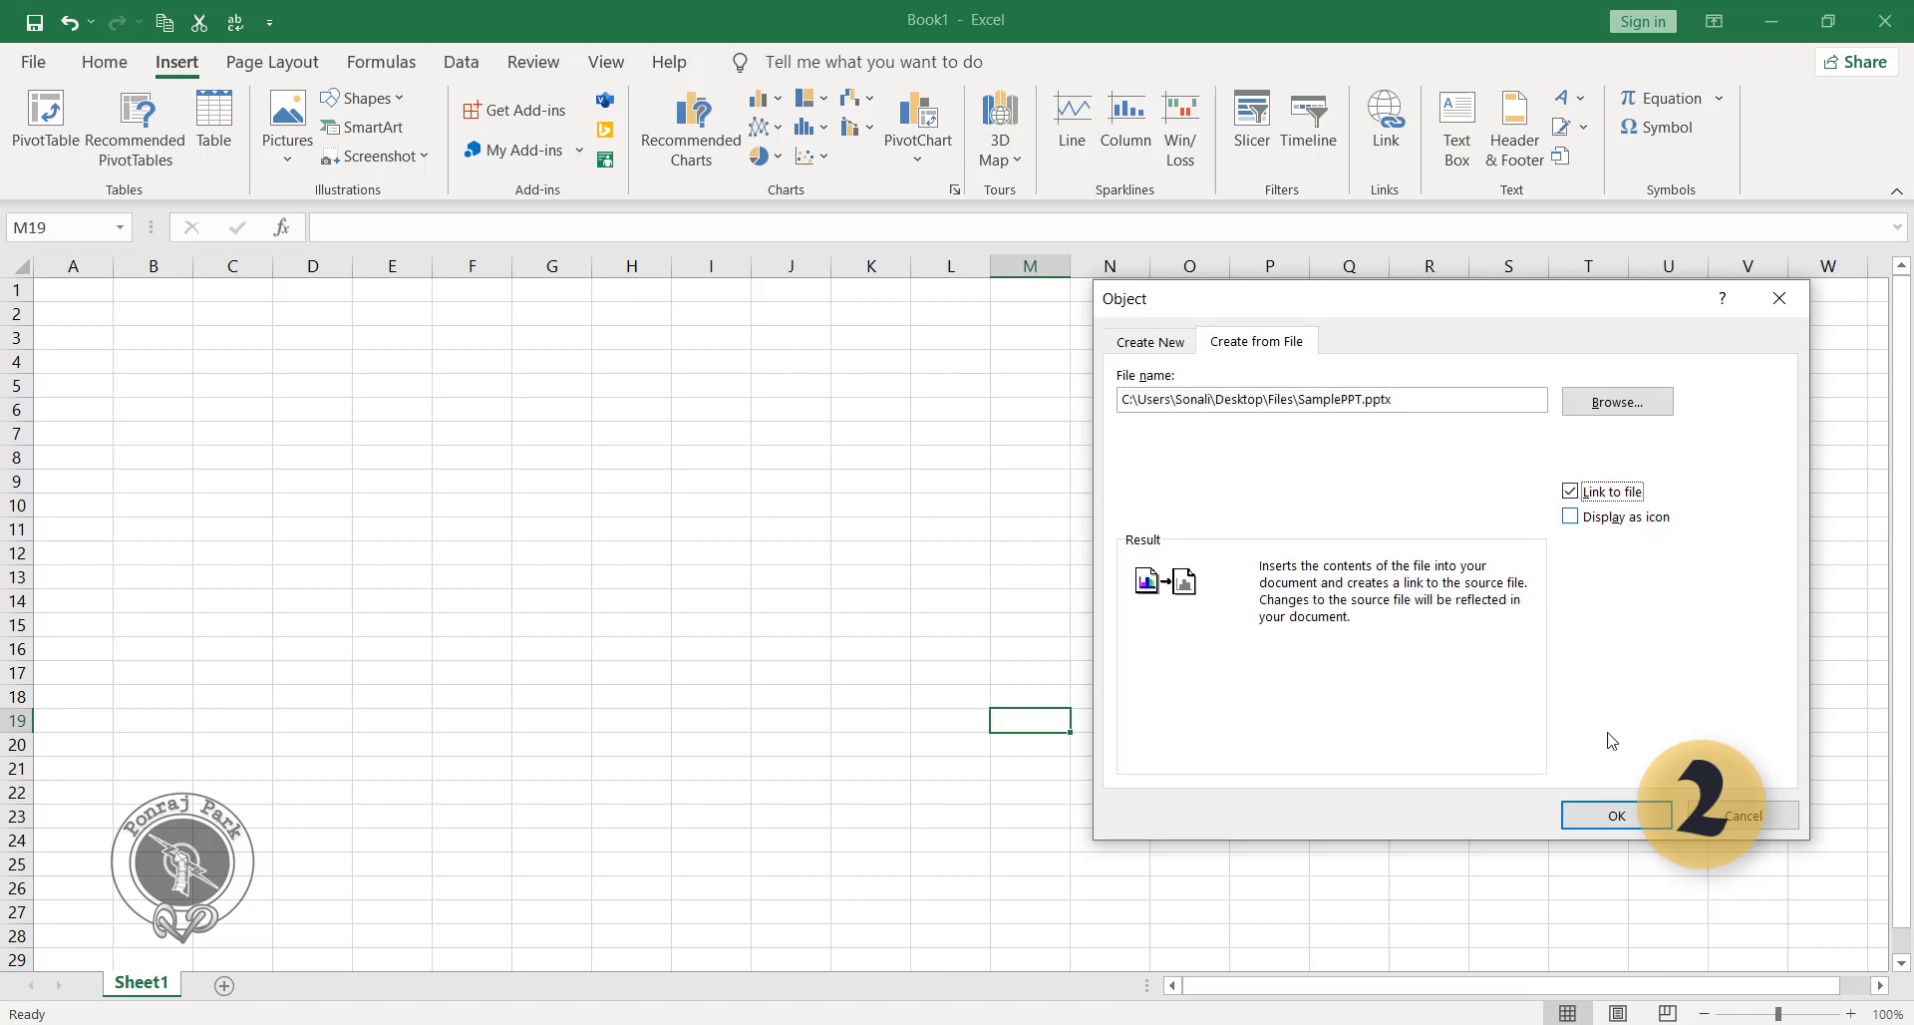
{"action": "left_click", "coordinate": [1621, 812]}
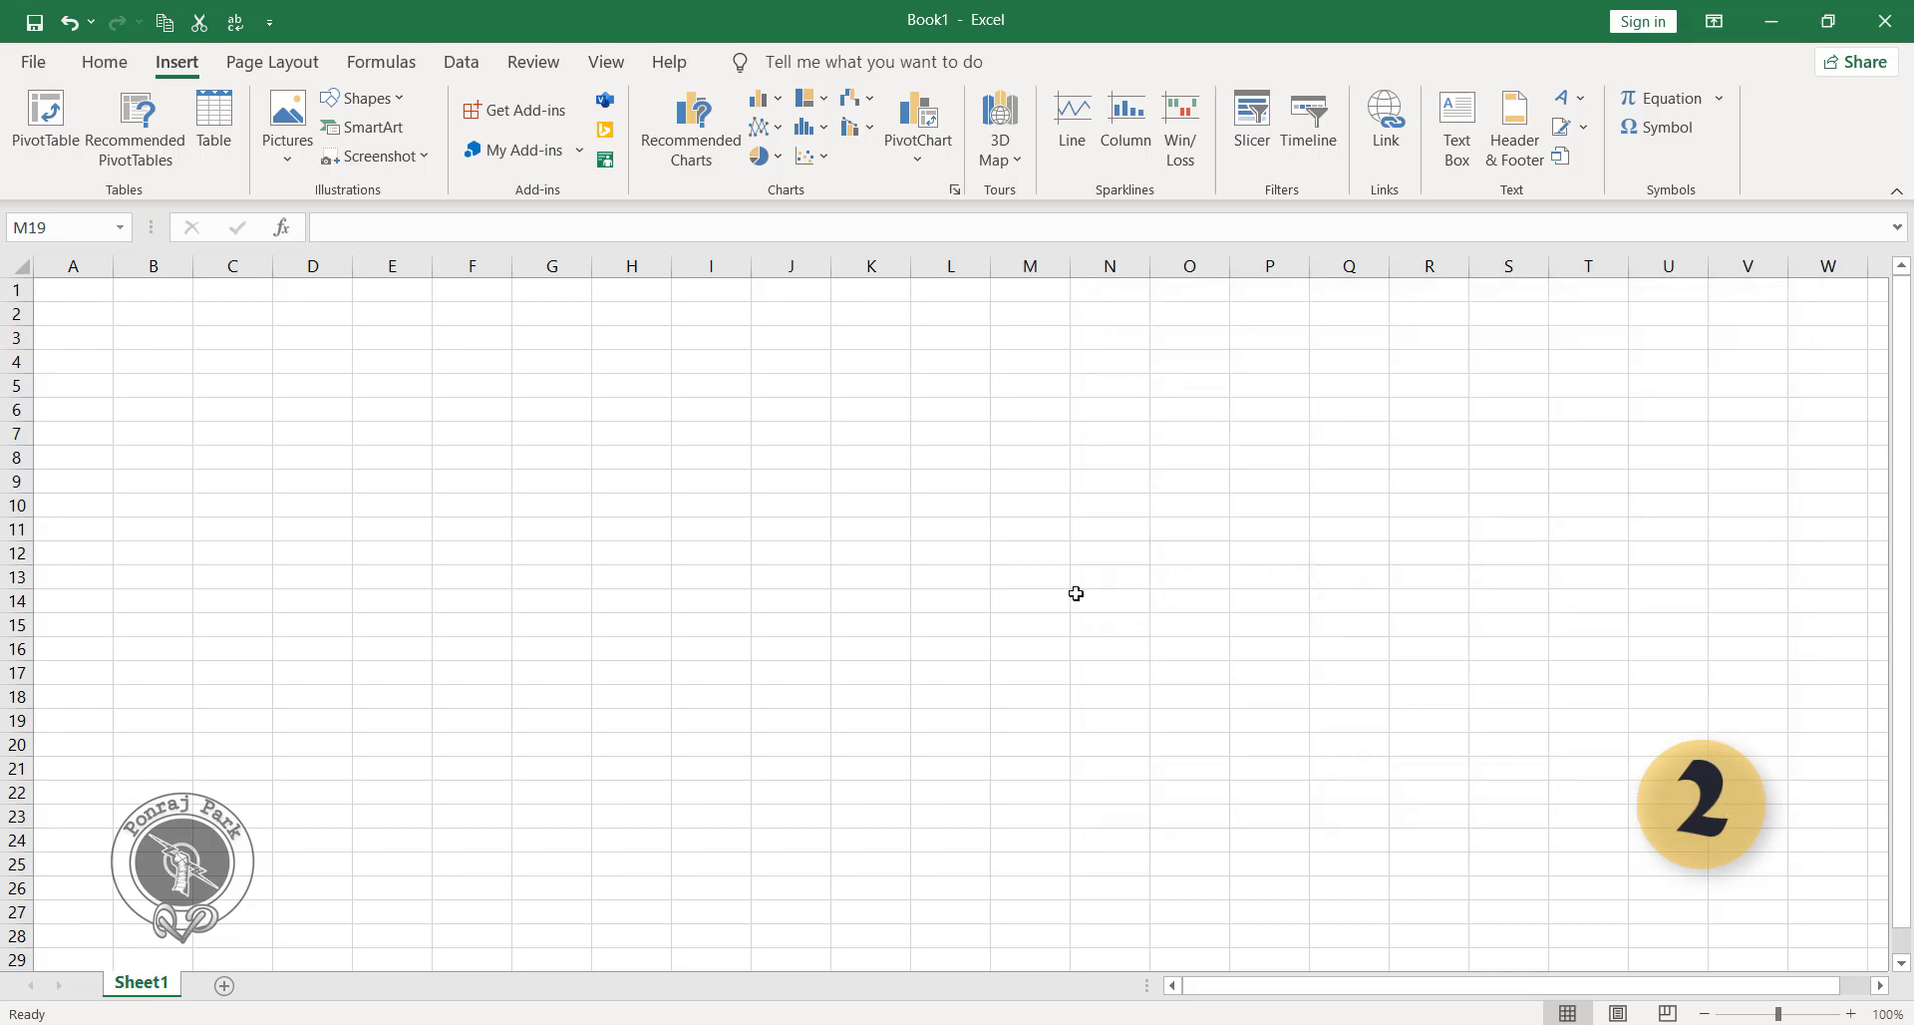
Open the inserted presentation object as a slide show to view its title slide, and return to the worksheet.
{"action": "scroll", "coordinate": [1197, 662], "scroll_direction": "down", "scroll_amount": 4}
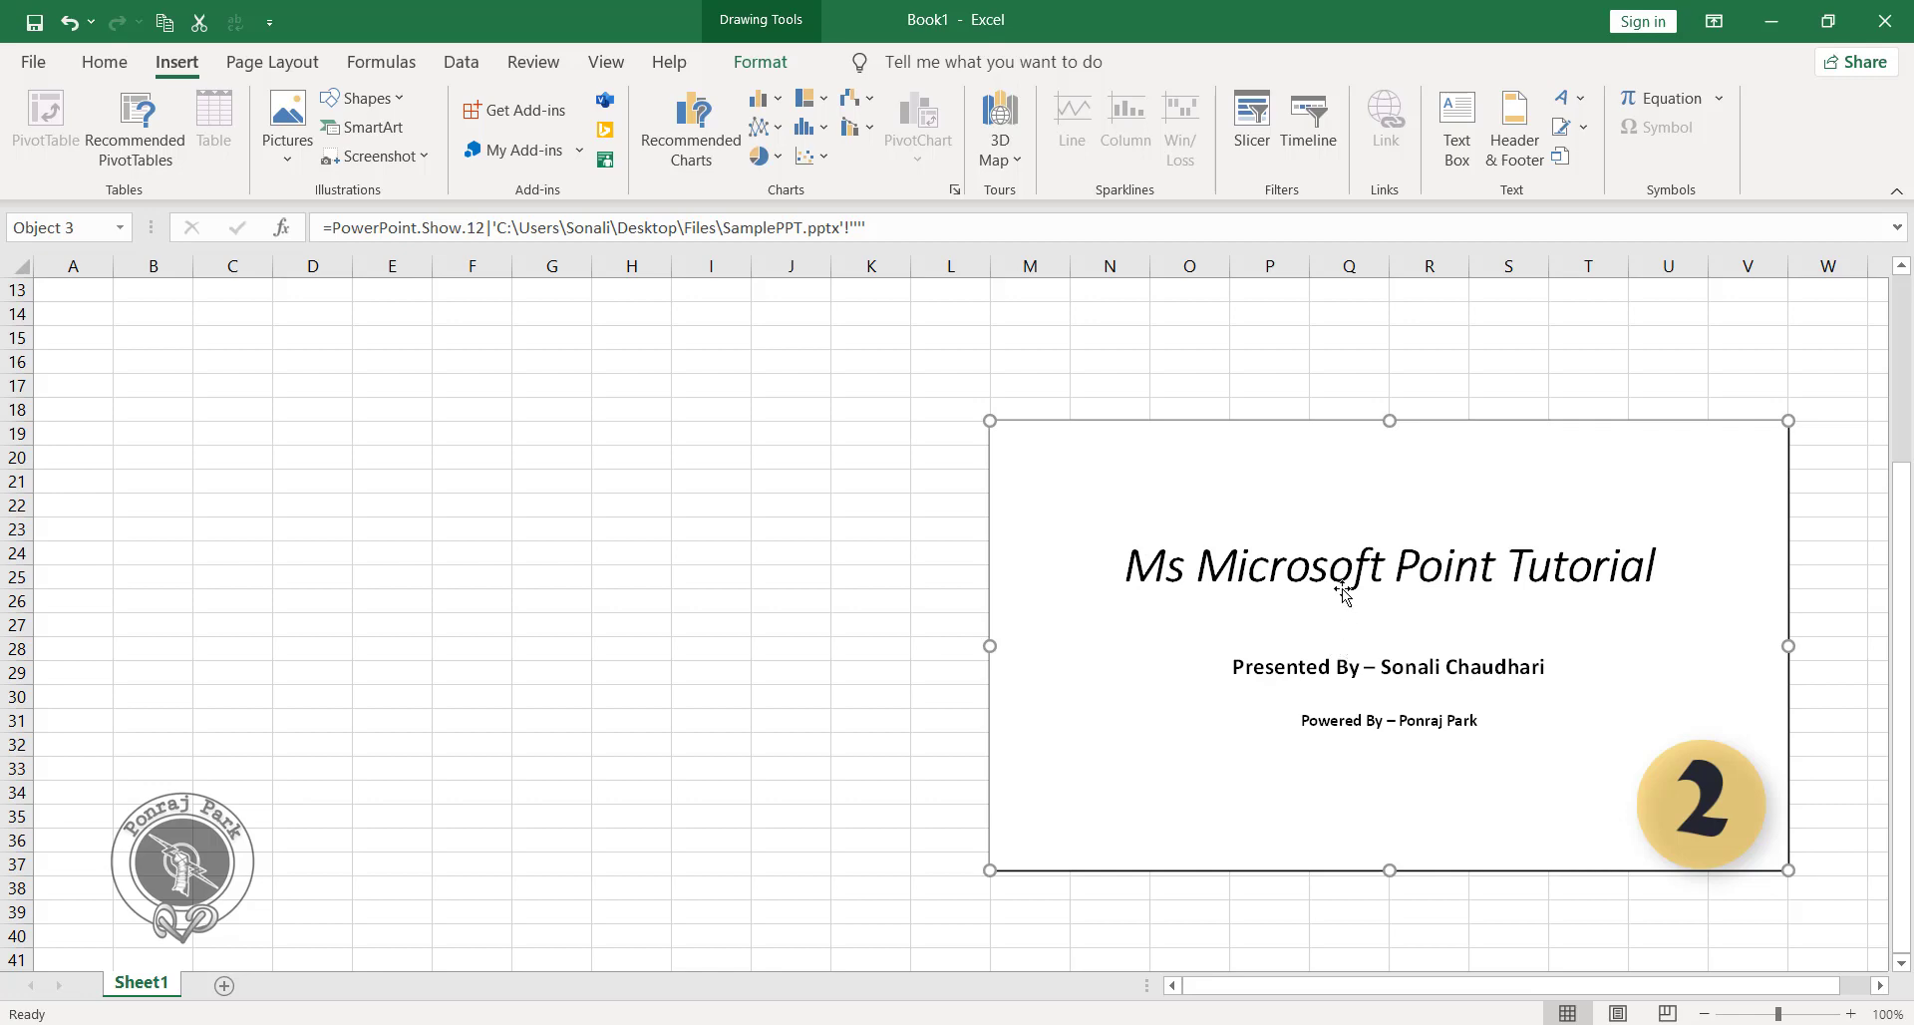
{"action": "scroll", "coordinate": [1325, 610], "scroll_direction": "down", "scroll_amount": 1}
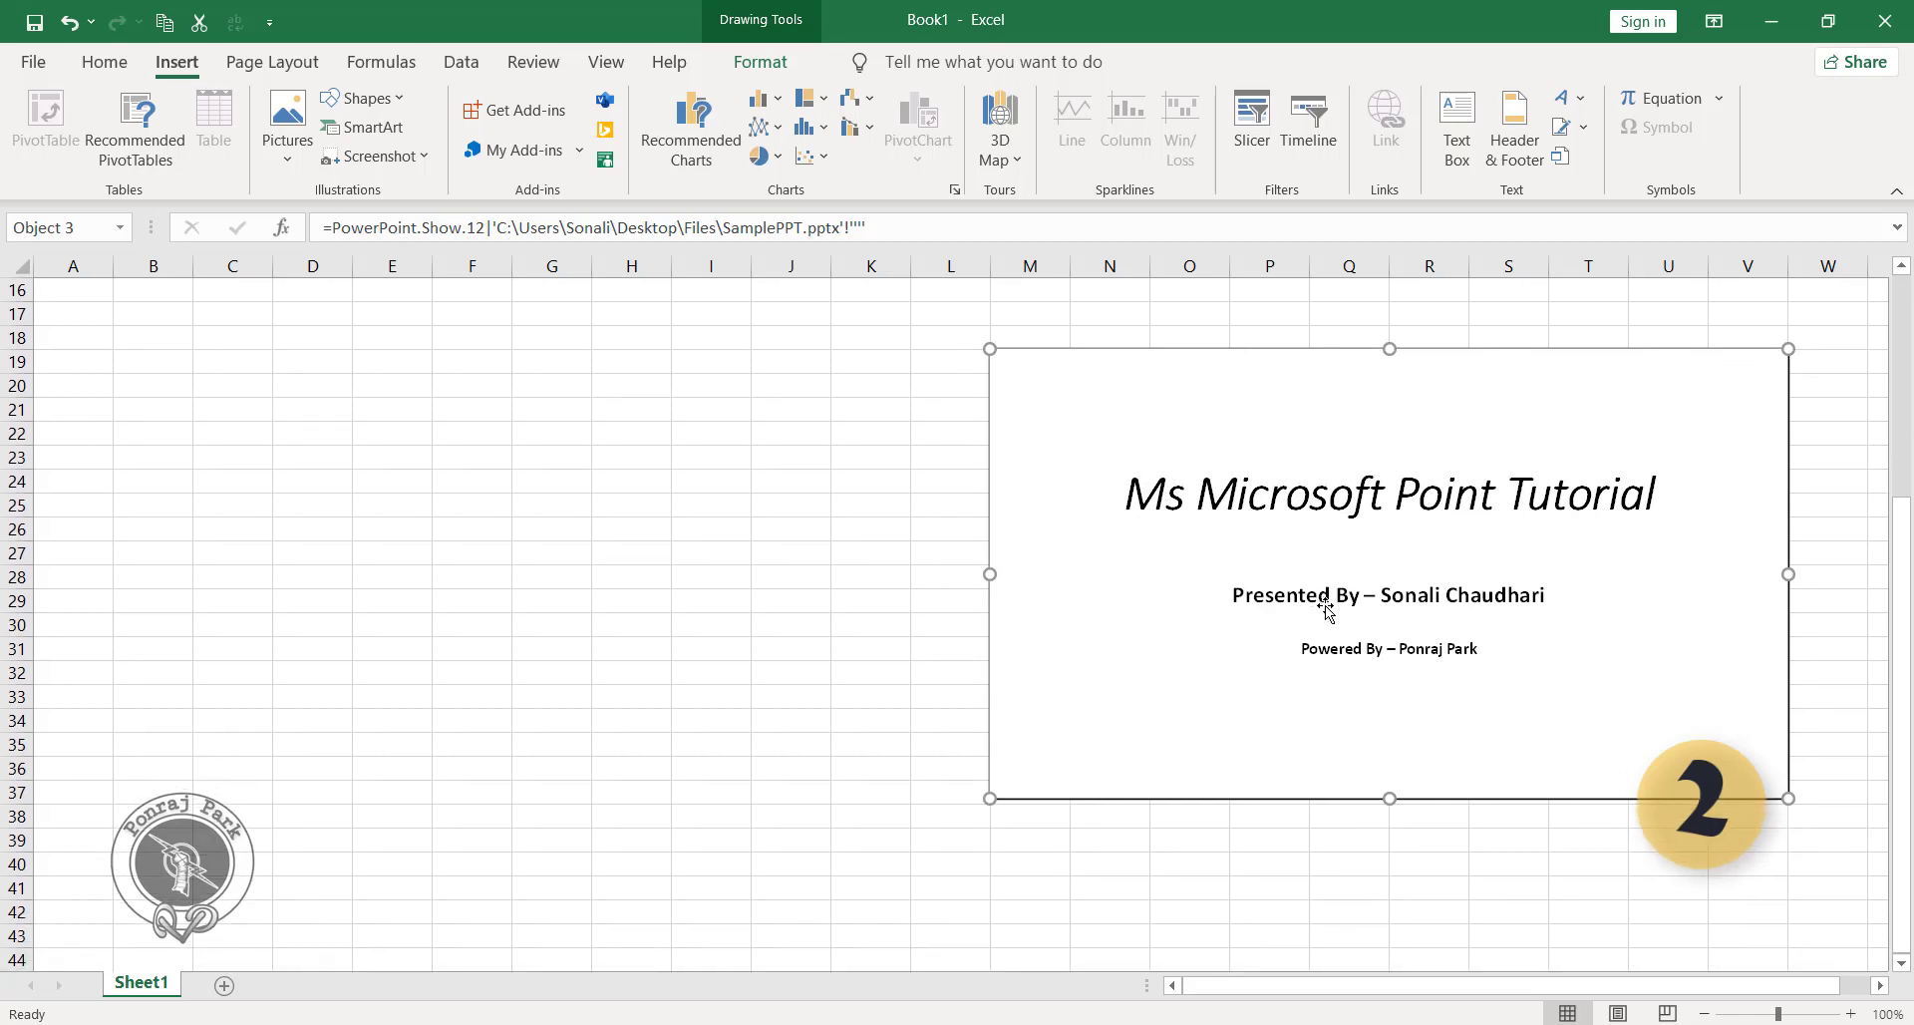
{"action": "double_click", "coordinate": [1328, 610]}
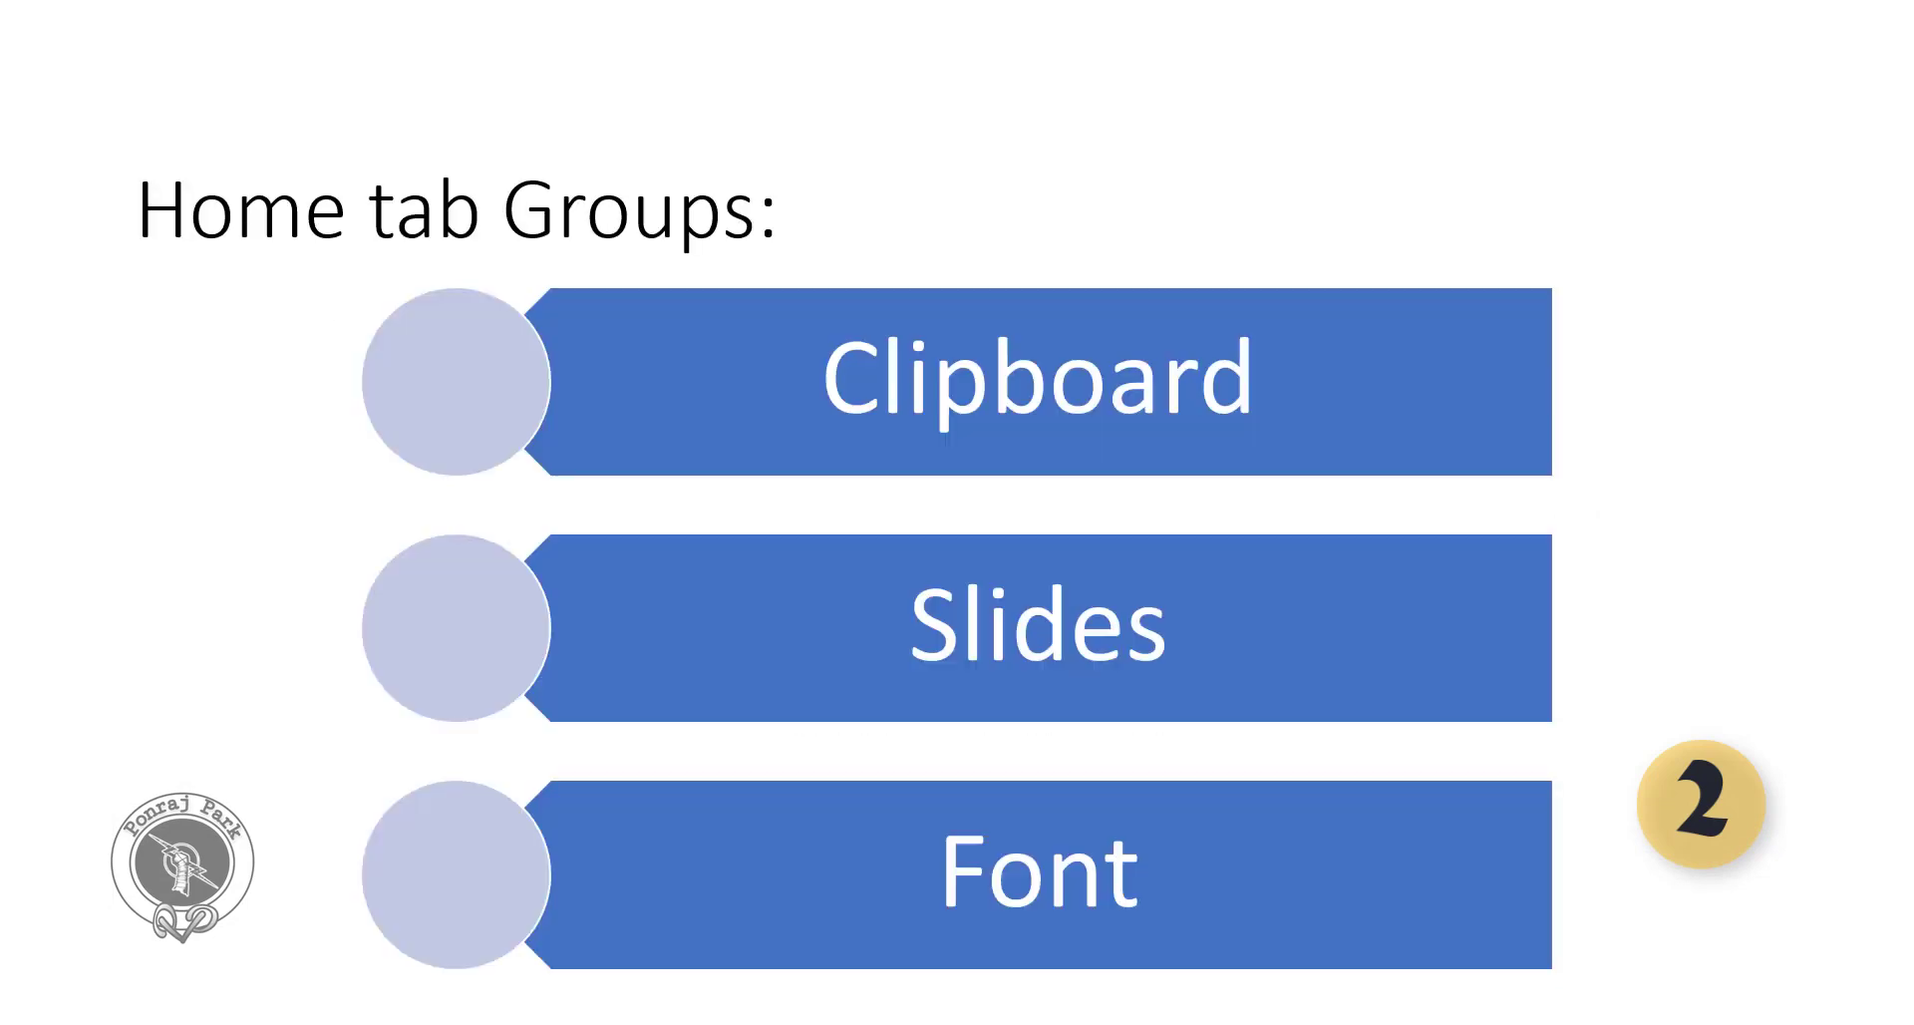
{"action": "key", "text": "Escape"}
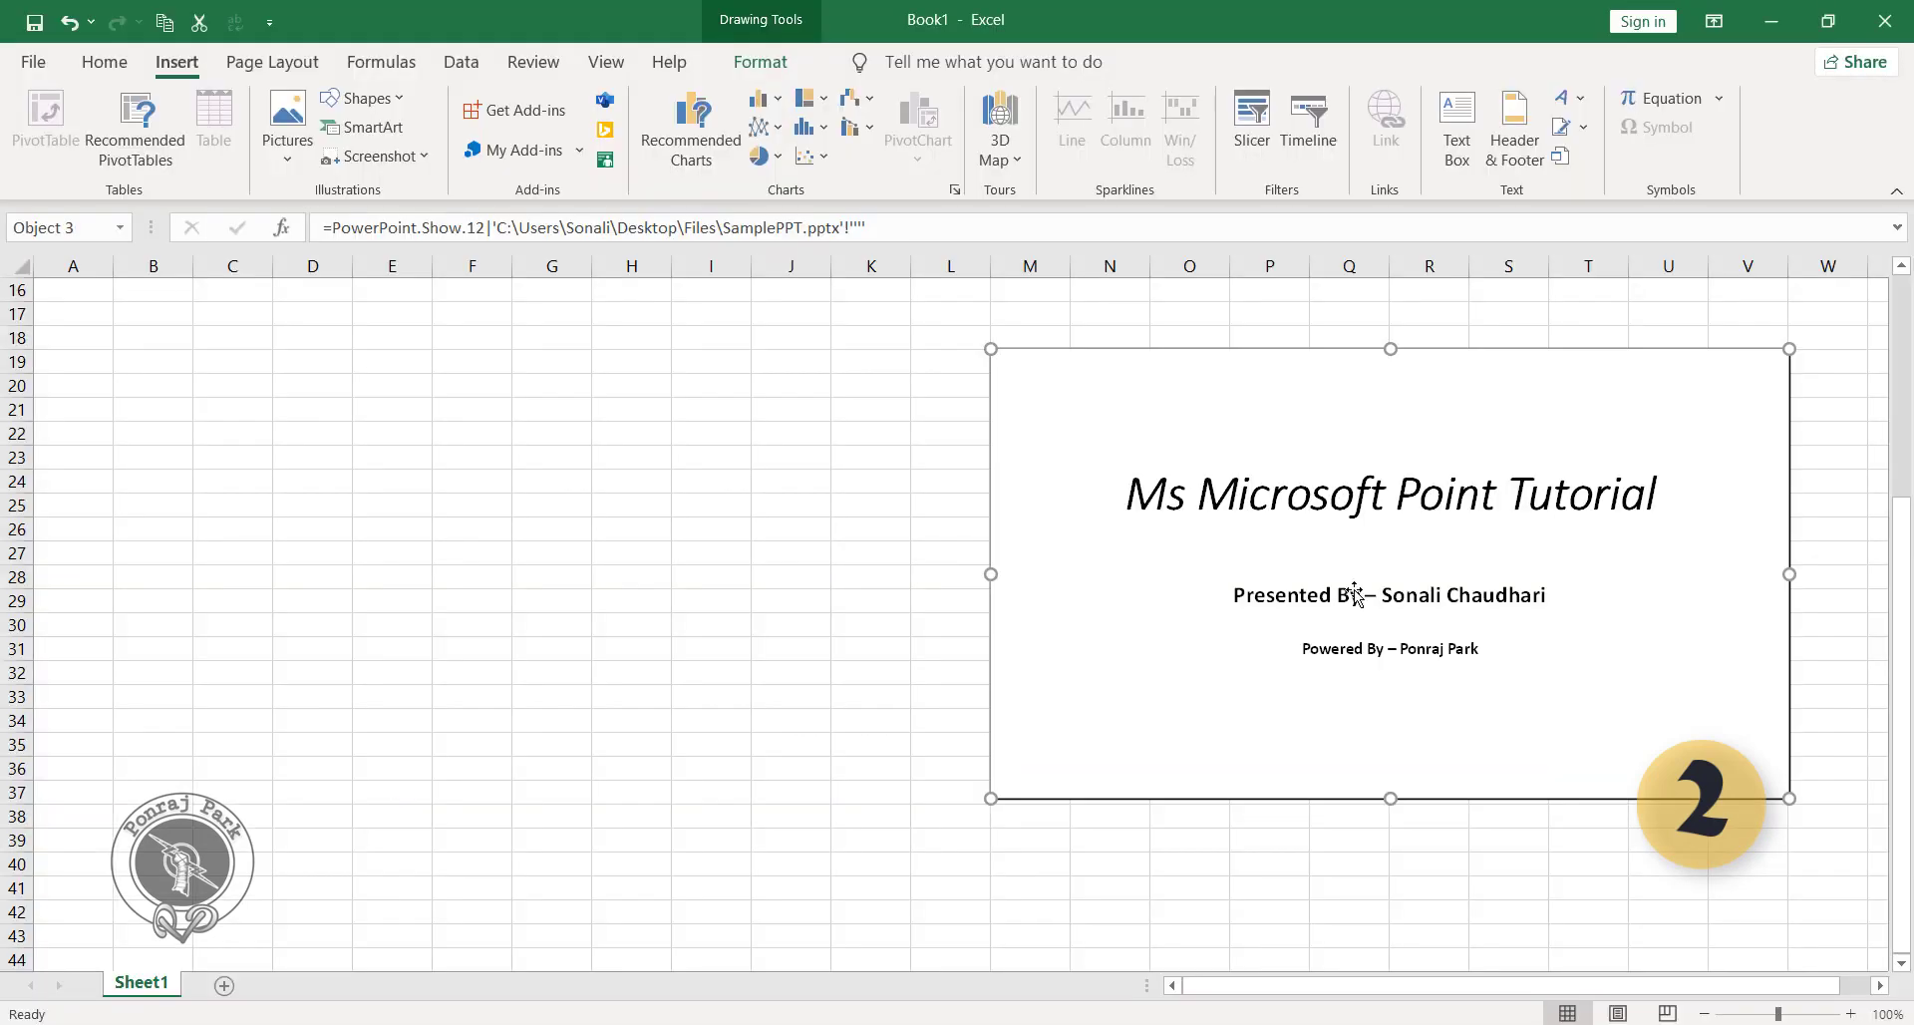
Move the presentation object up and slightly left so that its upper edge sits at row 15.
{"action": "scroll", "coordinate": [809, 638], "scroll_direction": "up", "scroll_amount": 5}
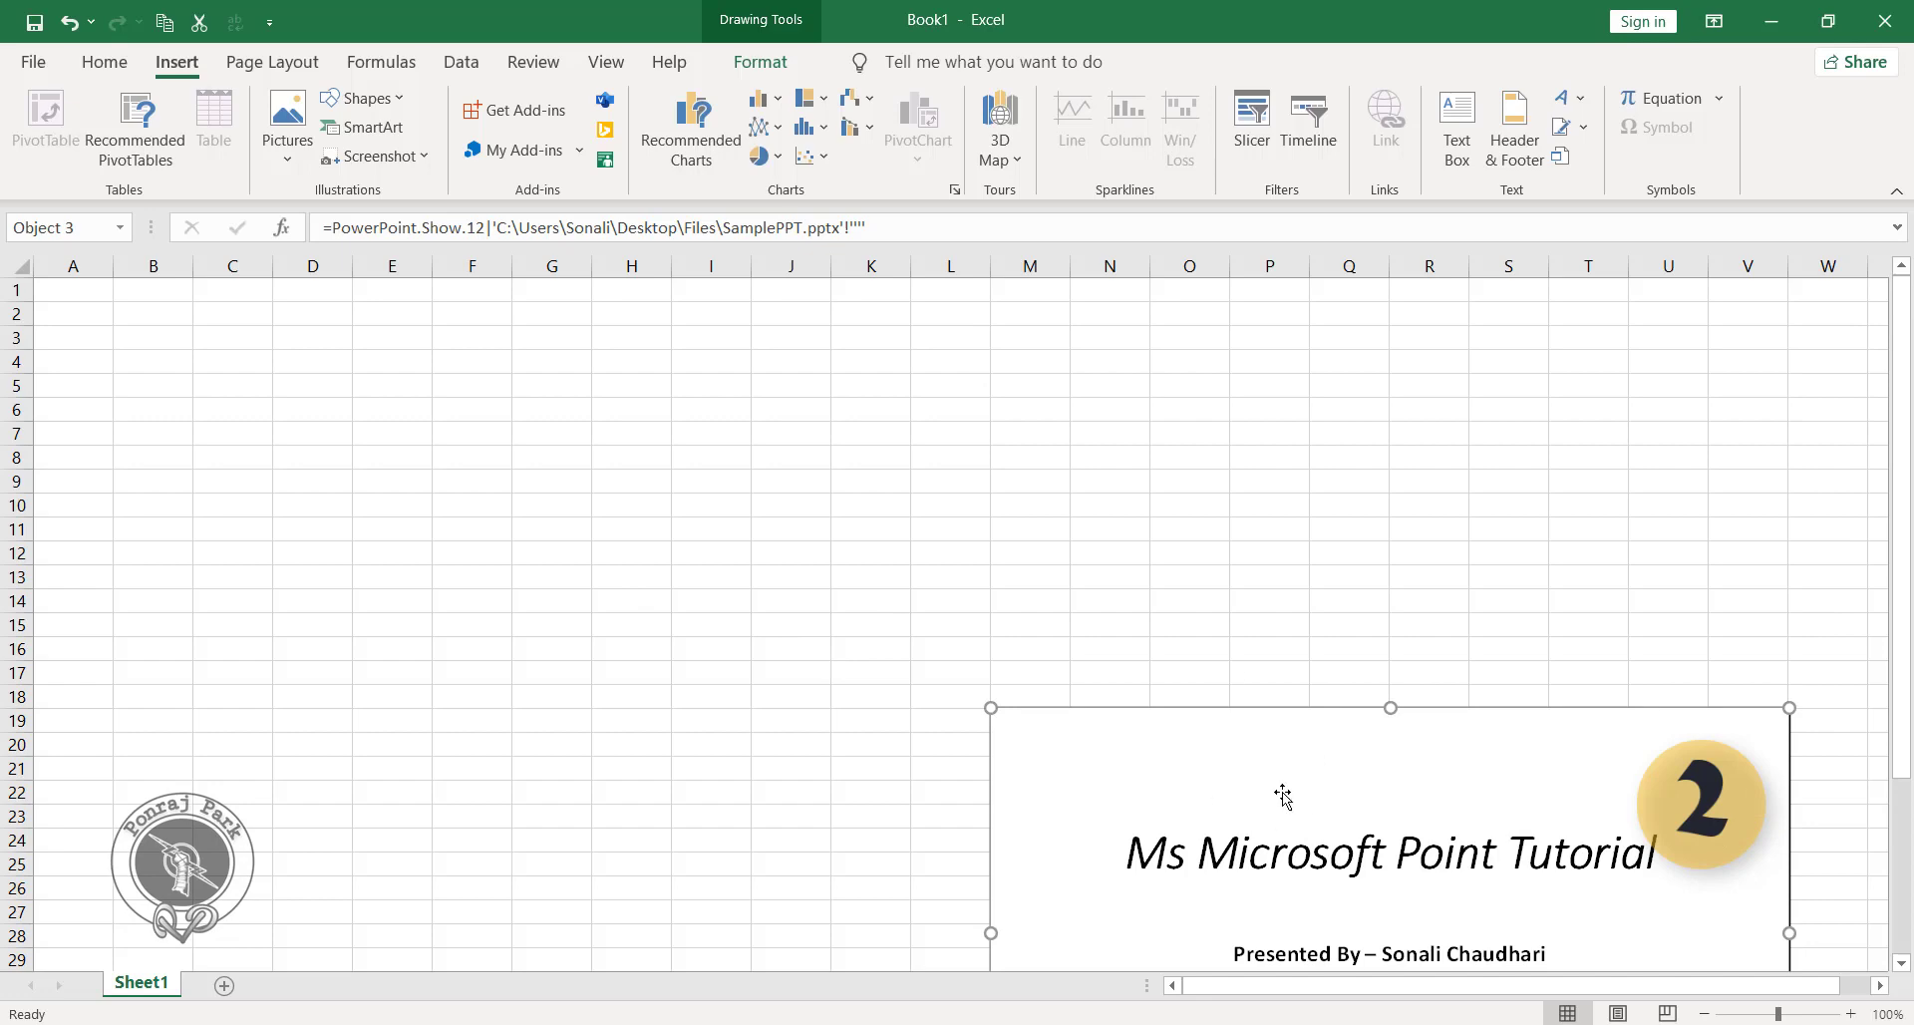
{"action": "left_click_drag", "start_coordinate": [1313, 710], "coordinate": [1286, 627]}
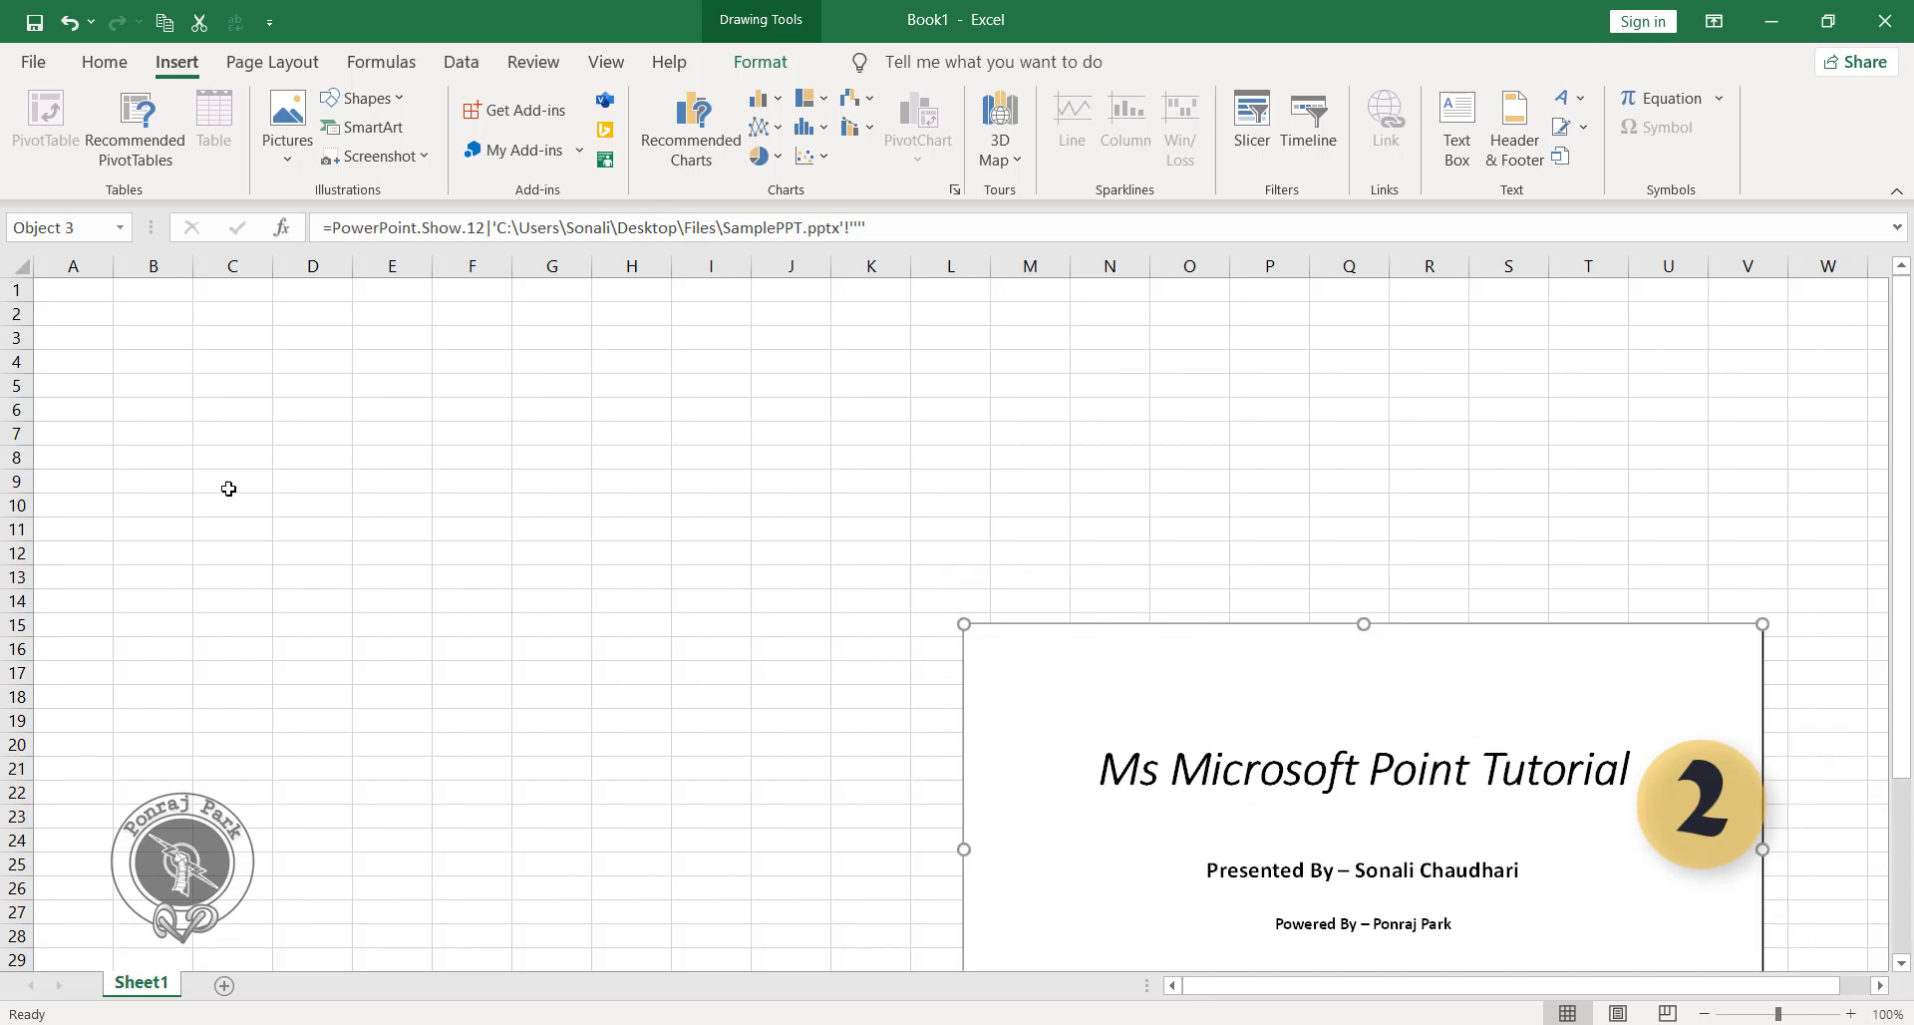
Insert student sample.xlsx from the Desktop's Files folder at cell D7 as an embedded object displayed as an icon.
{"action": "left_click", "coordinate": [283, 433]}
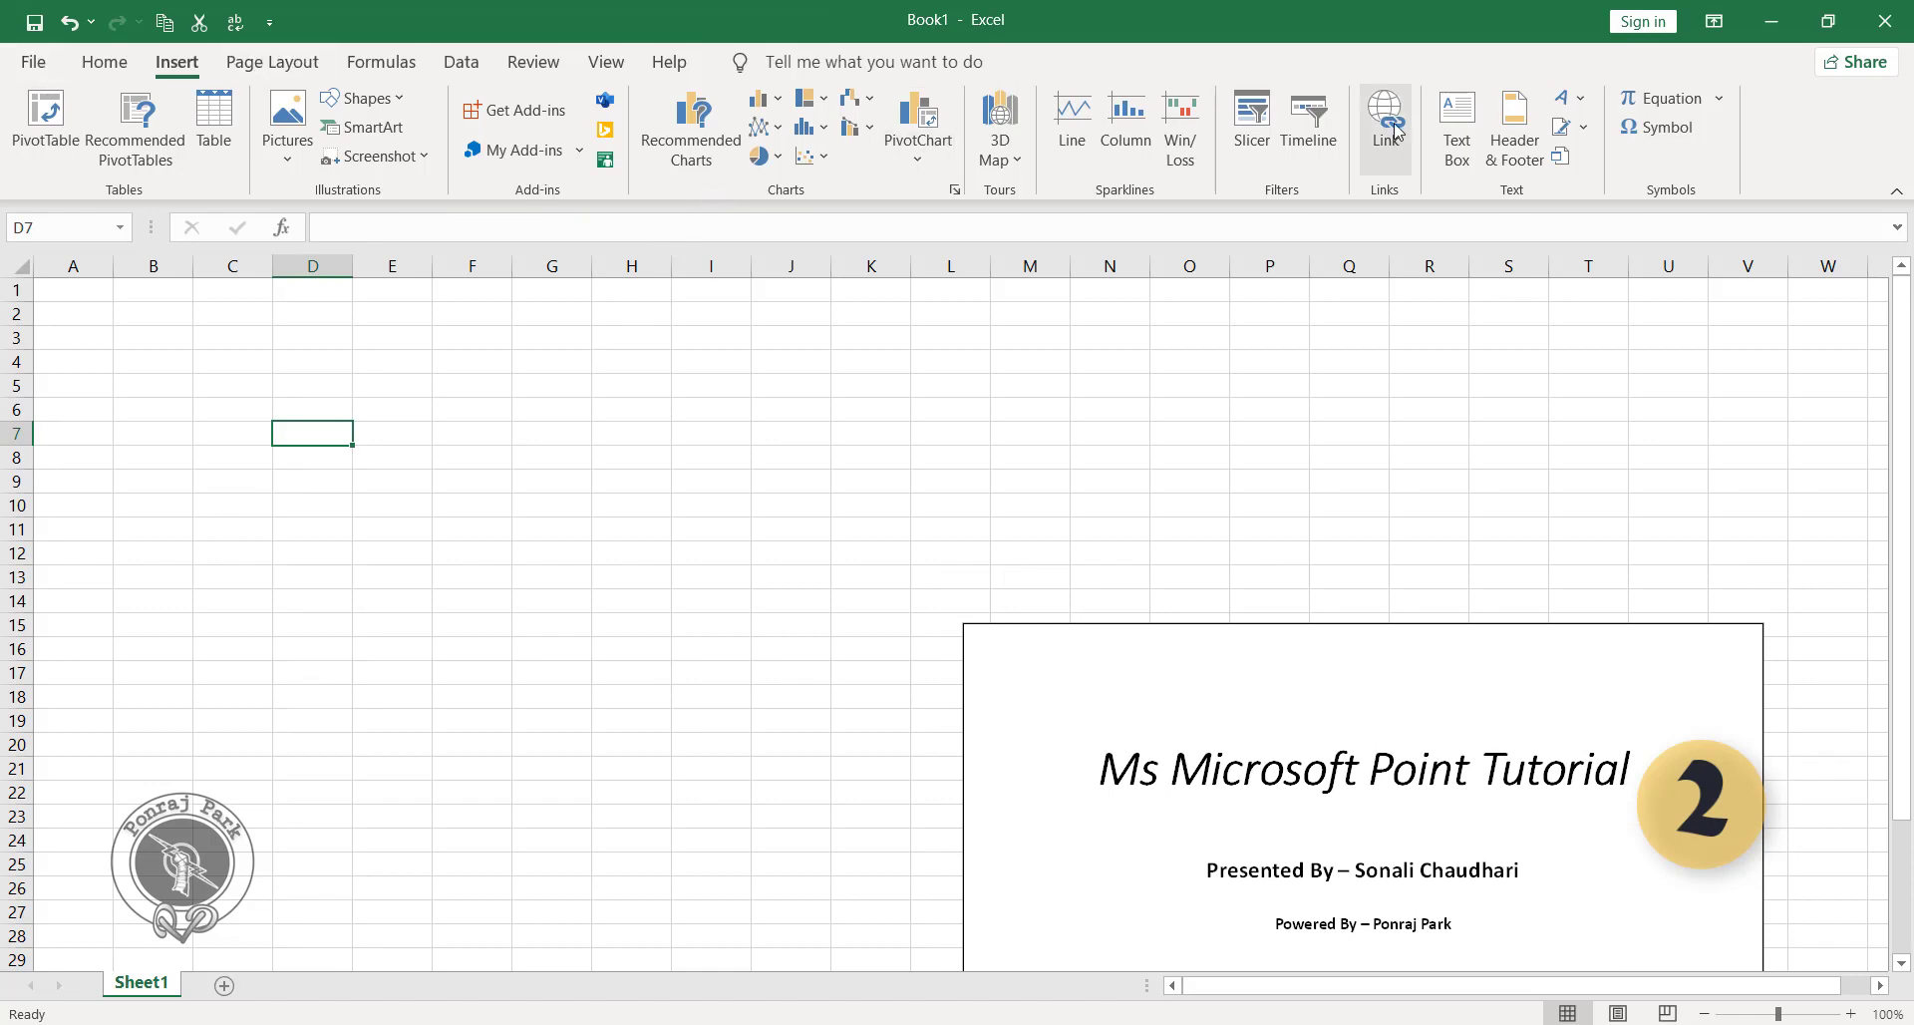
{"action": "left_click", "coordinate": [1561, 157]}
{"action": "left_click", "coordinate": [1253, 344]}
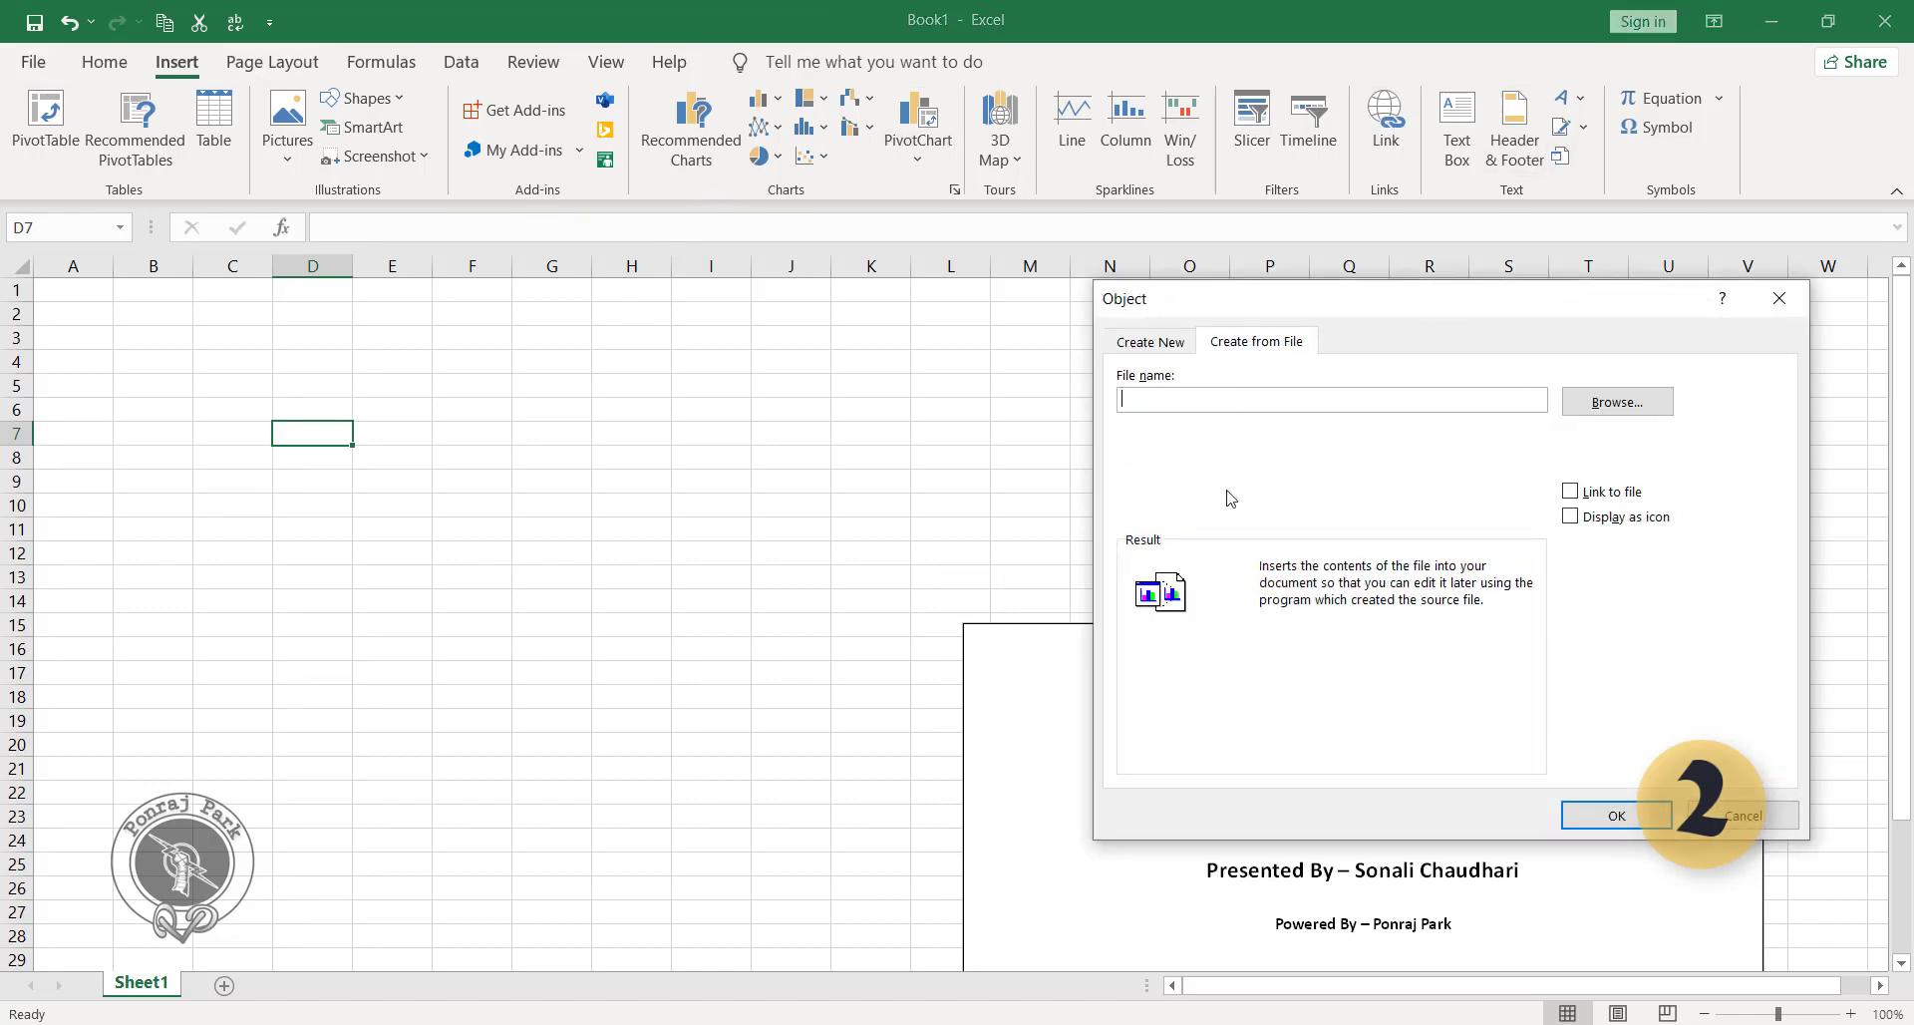
{"action": "left_click", "coordinate": [1640, 400]}
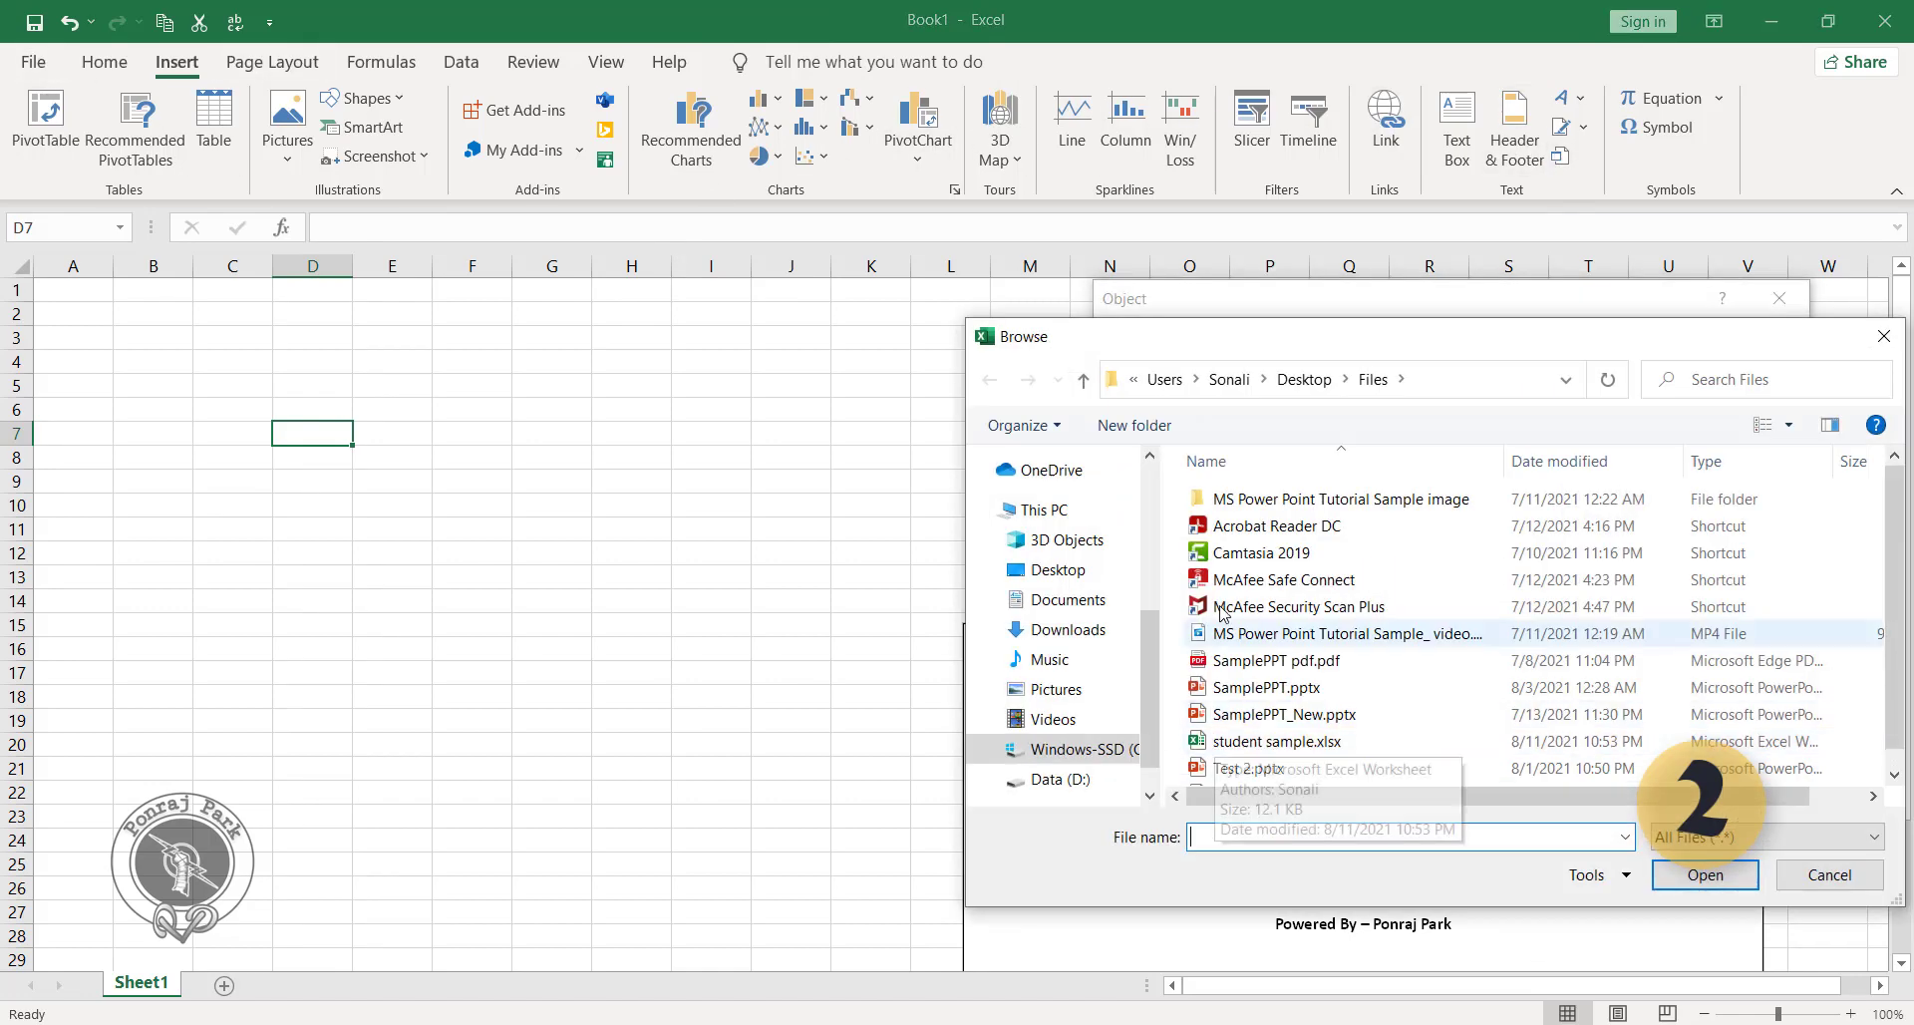
{"action": "left_click", "coordinate": [1074, 586]}
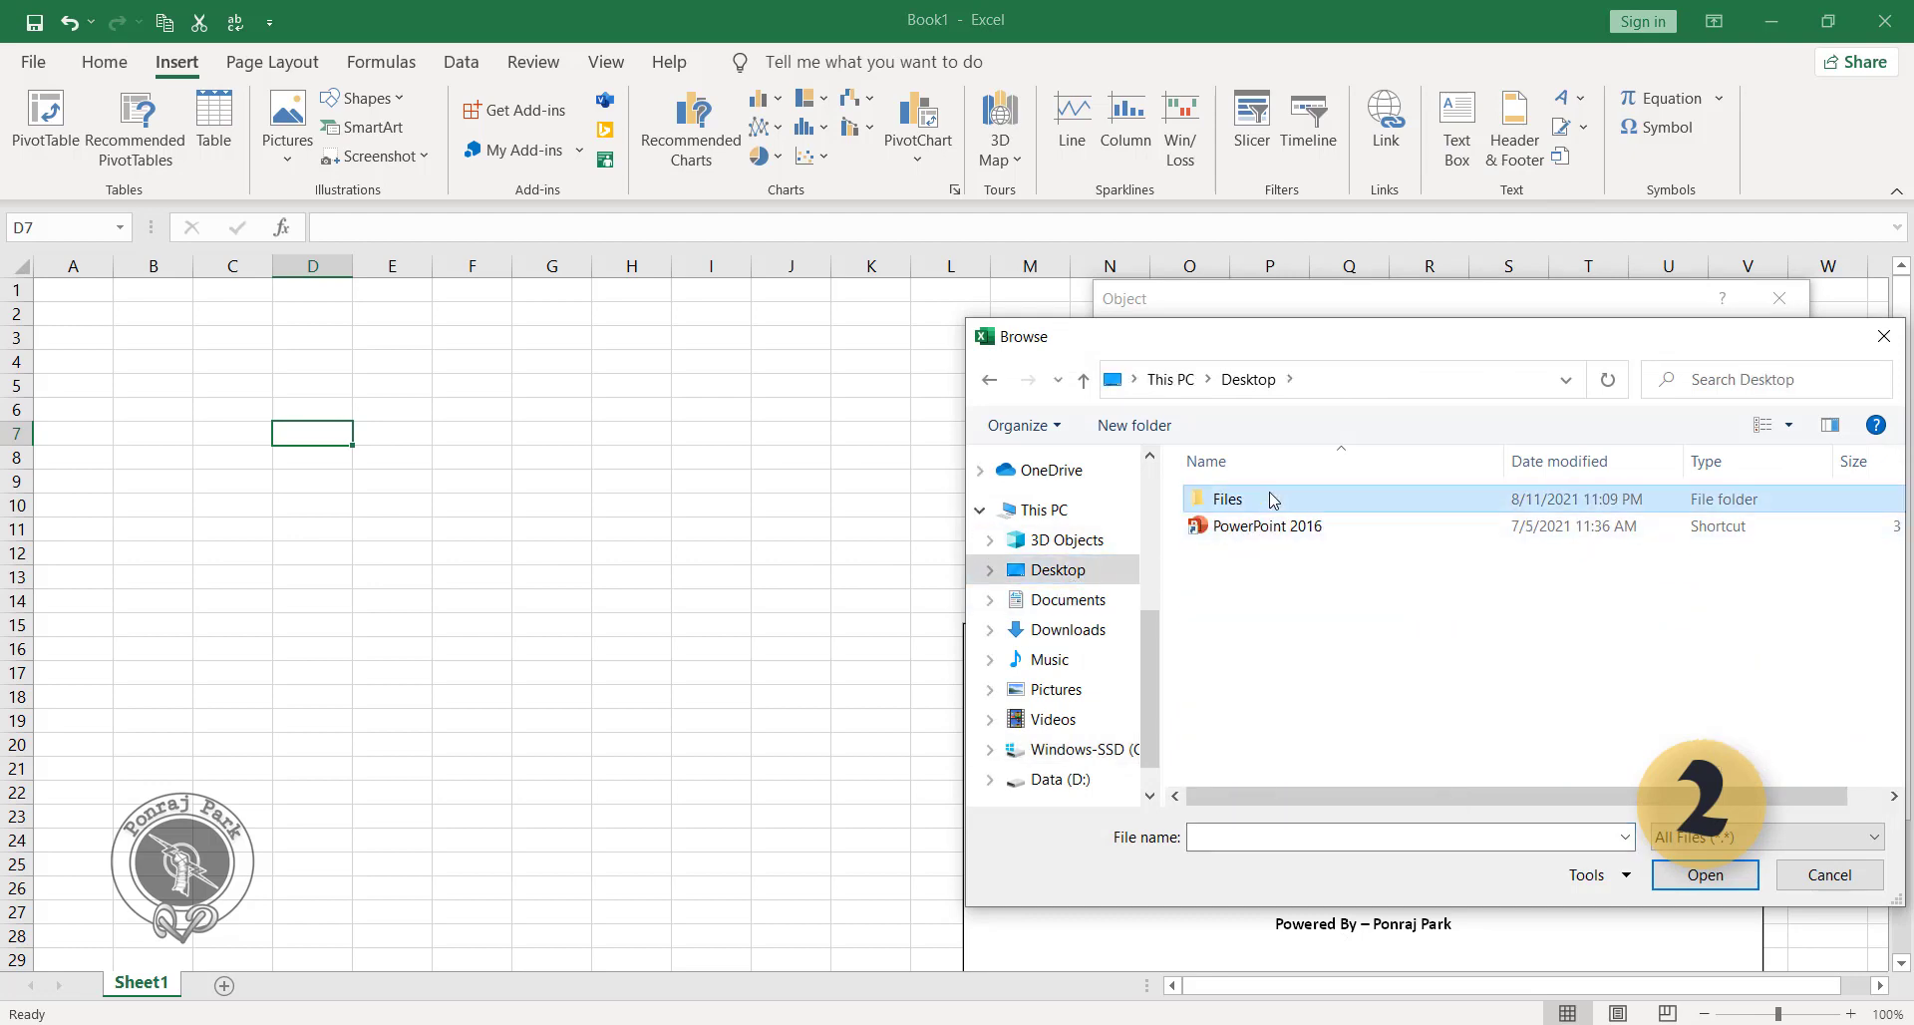
{"action": "double_click", "coordinate": [1274, 503]}
{"action": "scroll", "coordinate": [1304, 656], "scroll_direction": "down", "scroll_amount": 1}
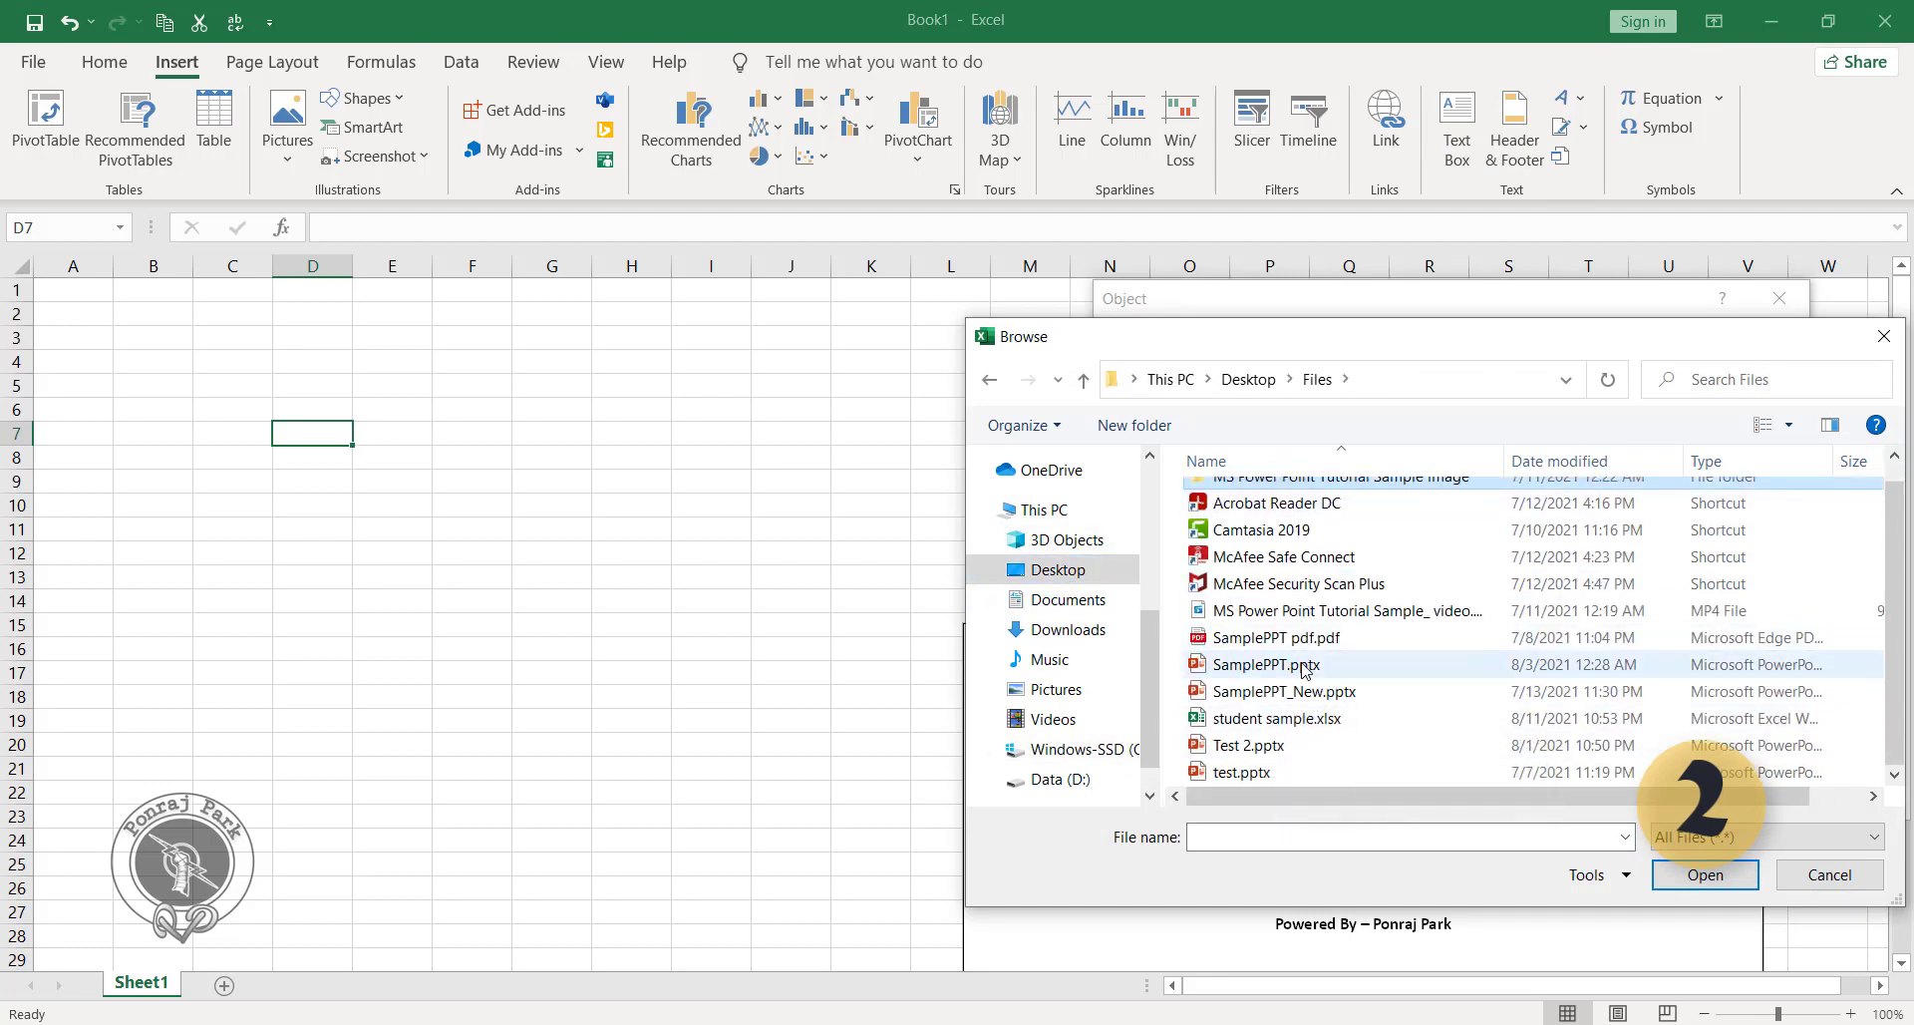
{"action": "left_click", "coordinate": [1297, 722]}
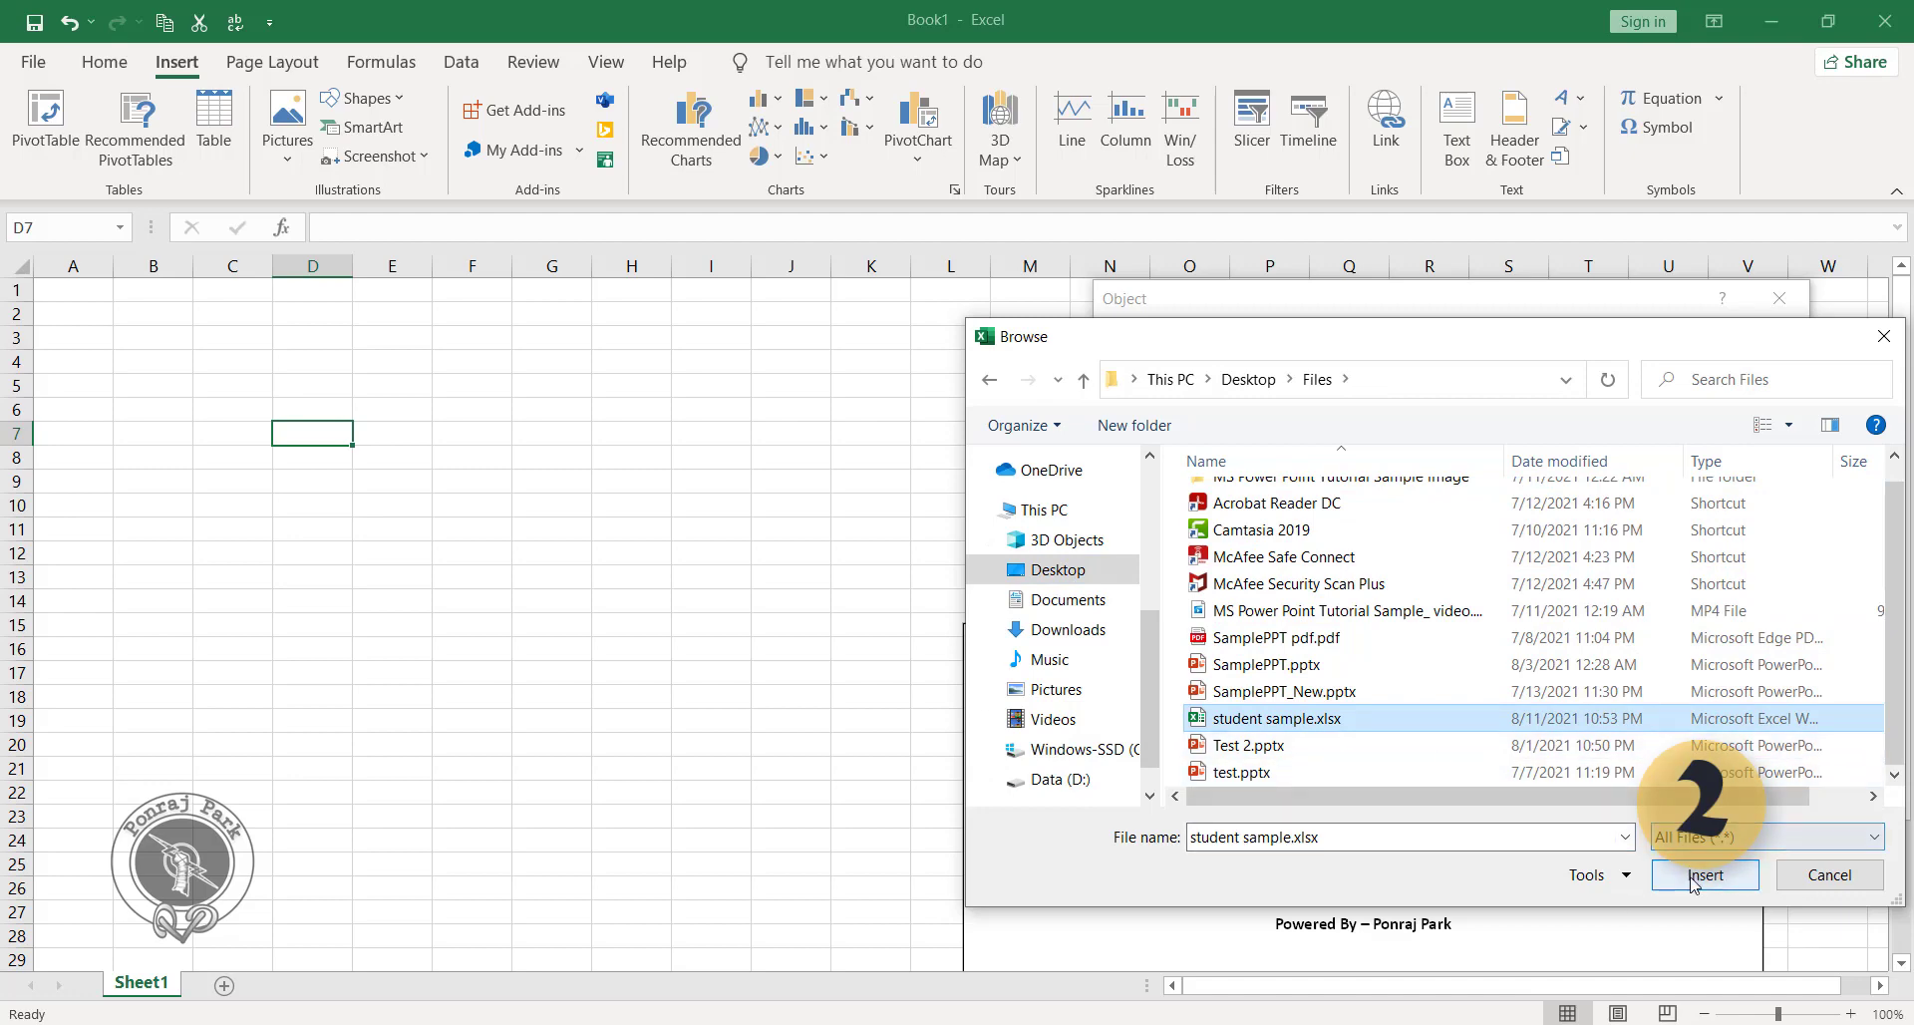
{"action": "key", "text": "Return"}
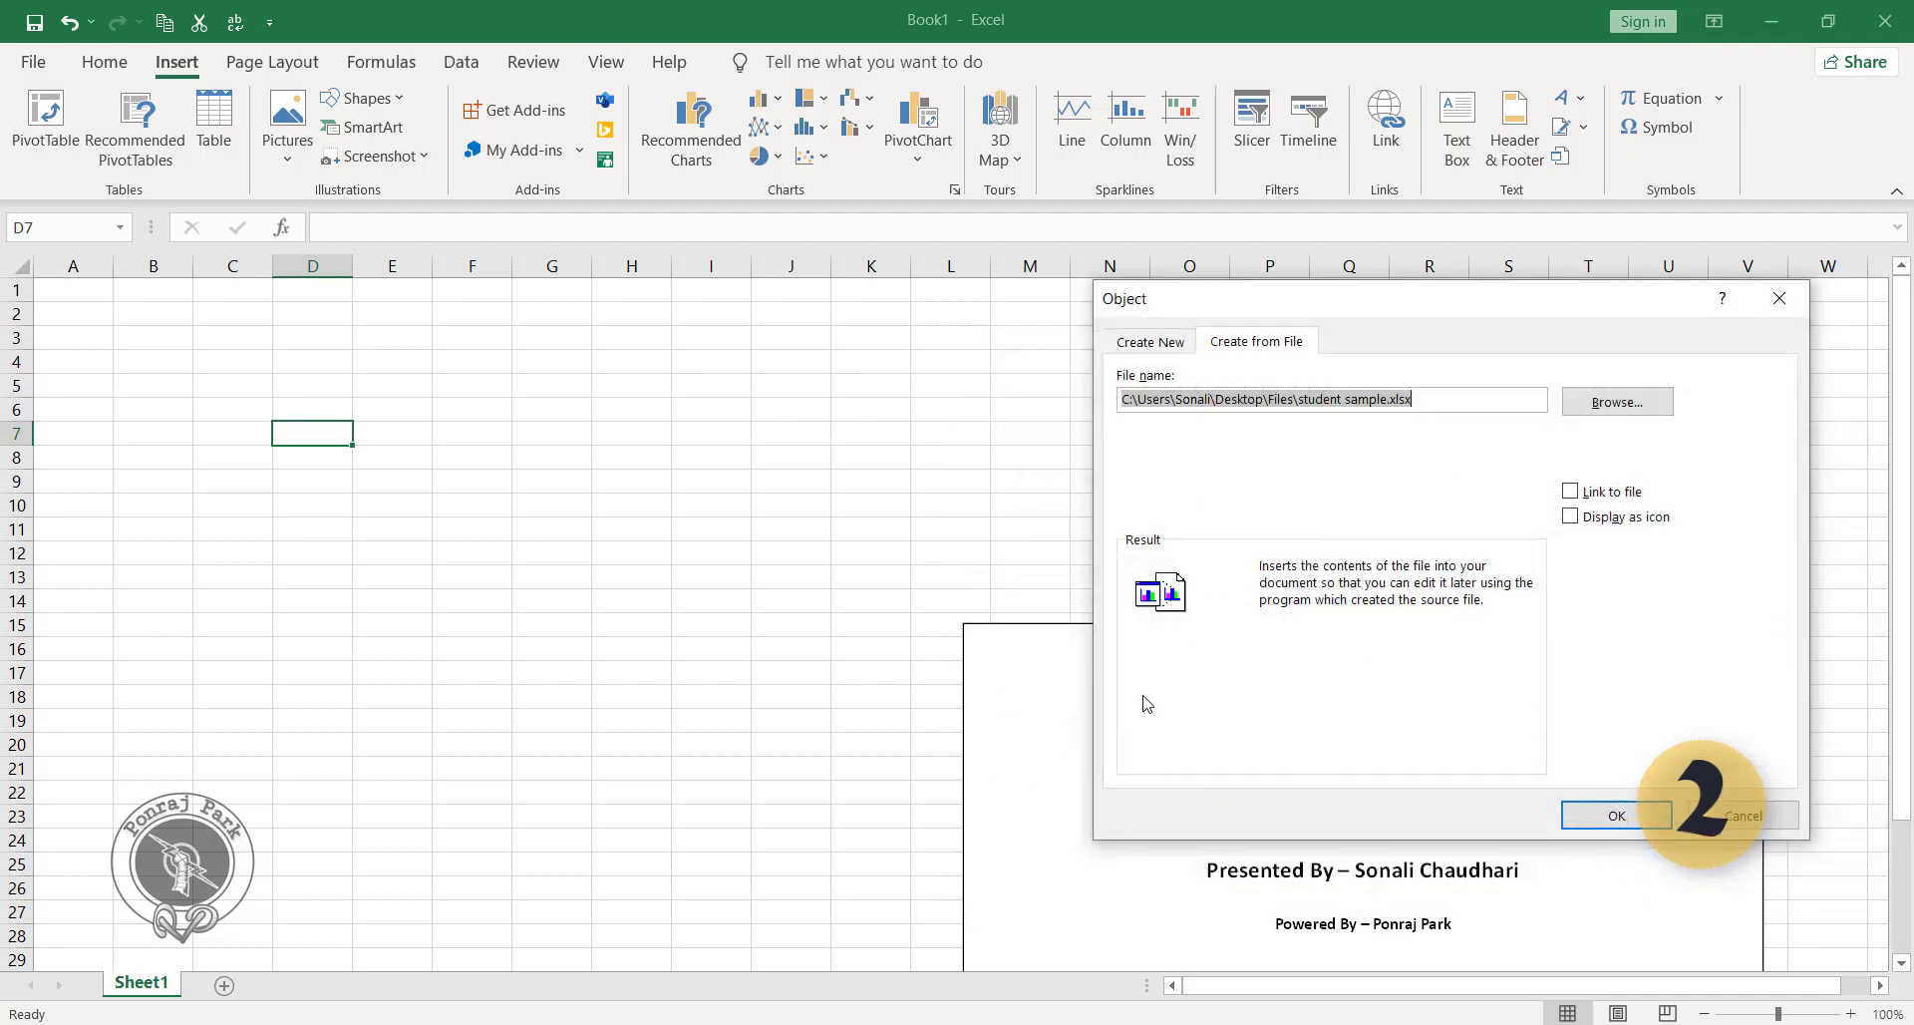
{"action": "left_click", "coordinate": [1571, 516]}
{"action": "left_click", "coordinate": [1625, 820]}
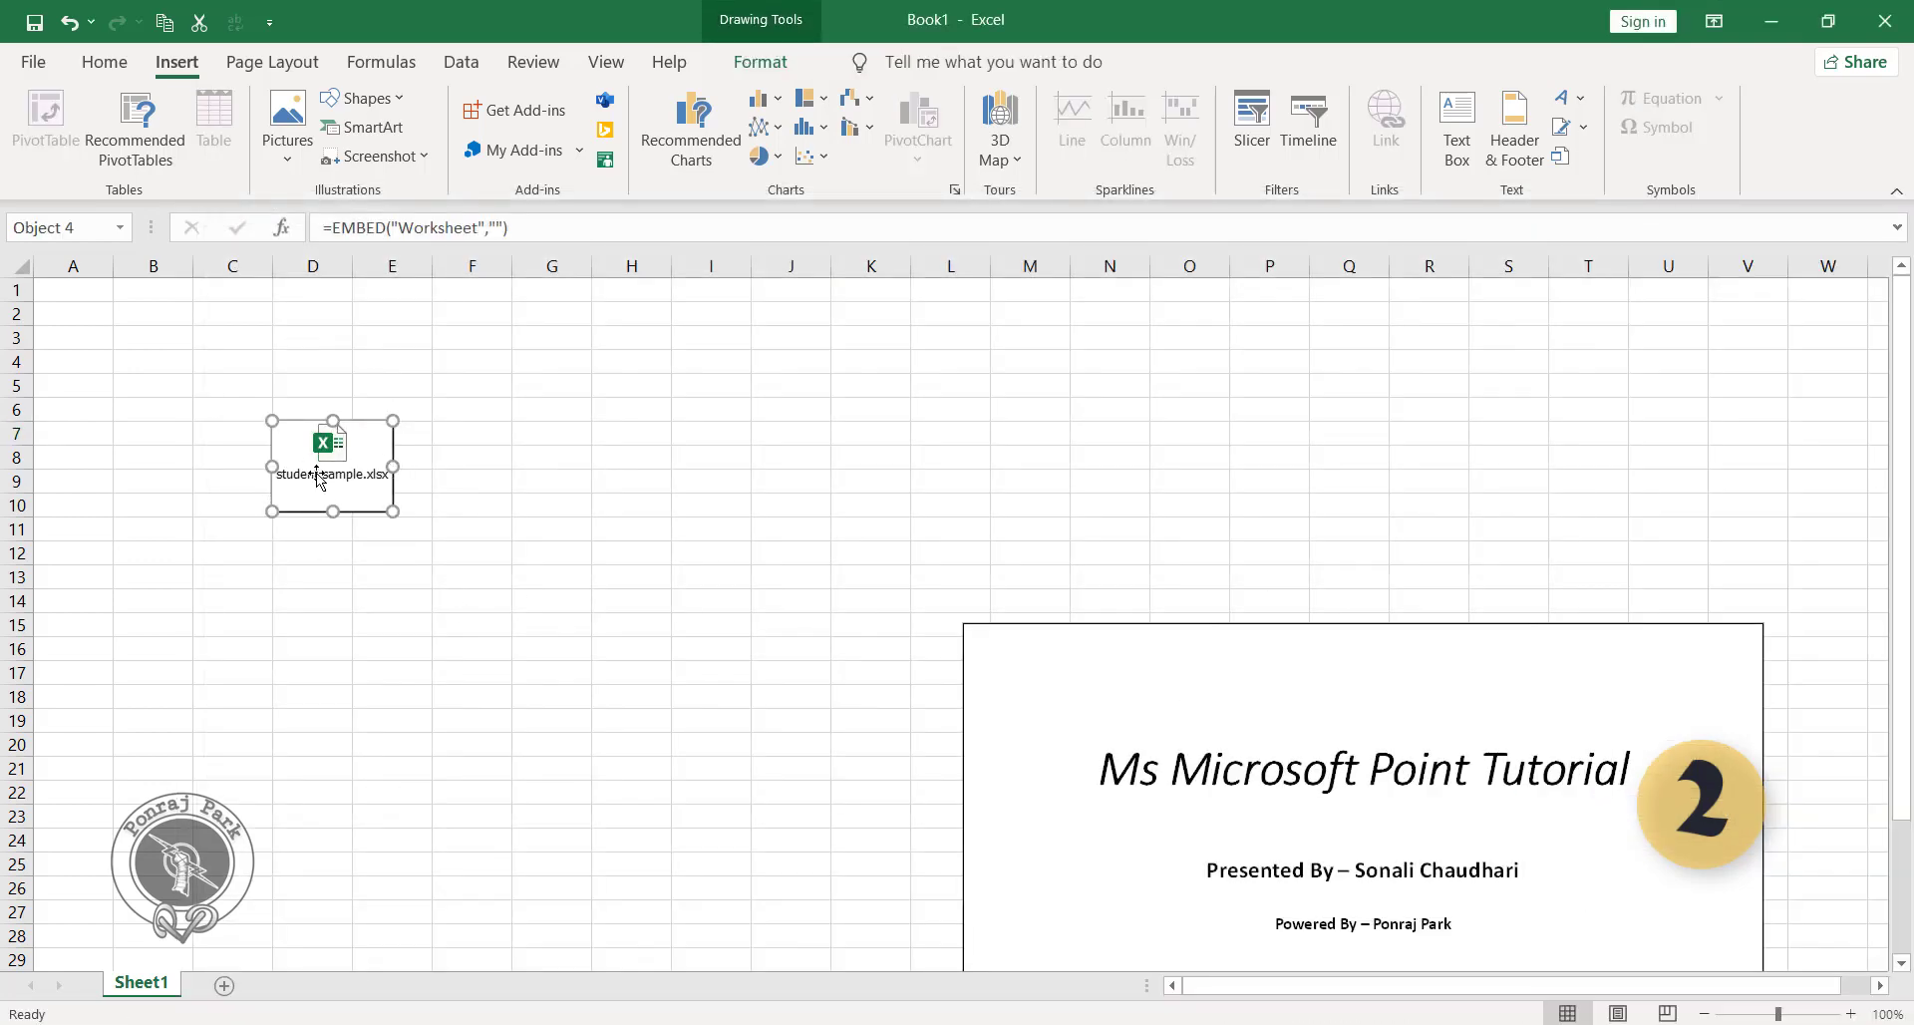
Open the embedded student sample.xlsx object from its icon and look through its student table.
{"action": "left_click", "coordinate": [320, 555]}
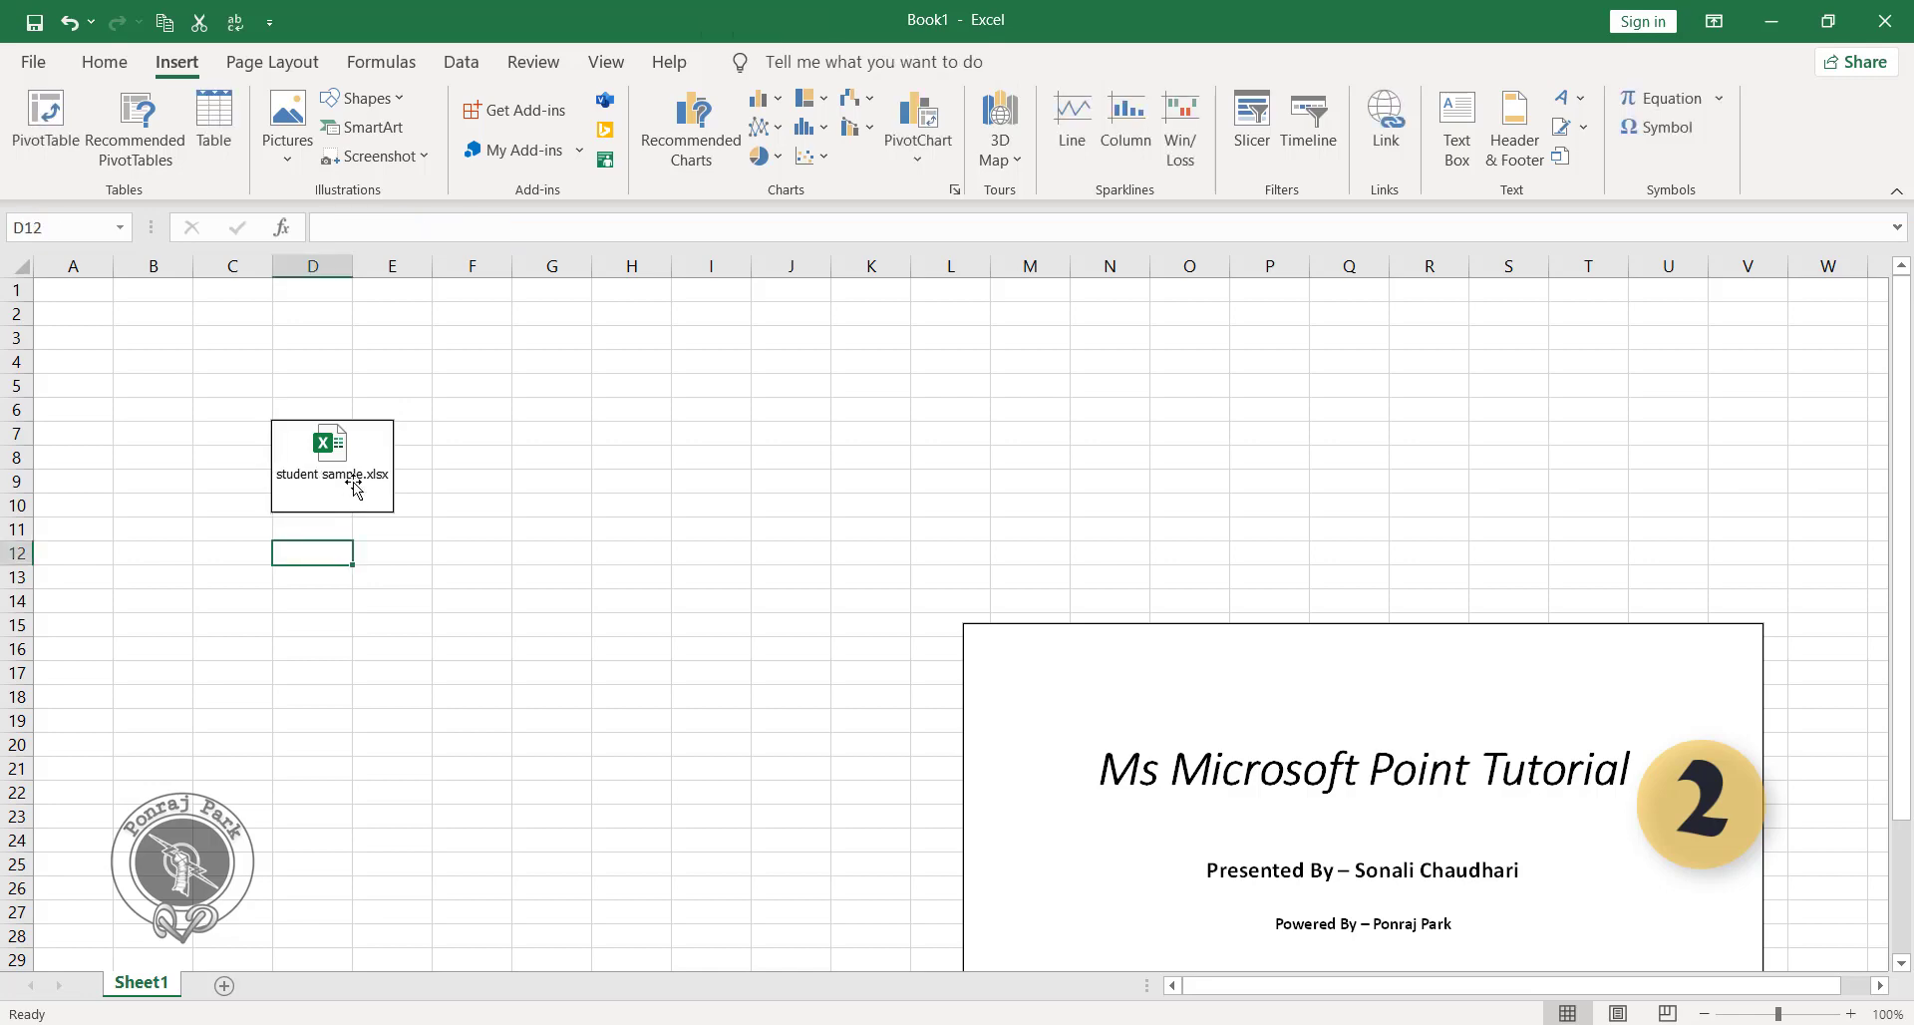
{"action": "double_click", "coordinate": [361, 471]}
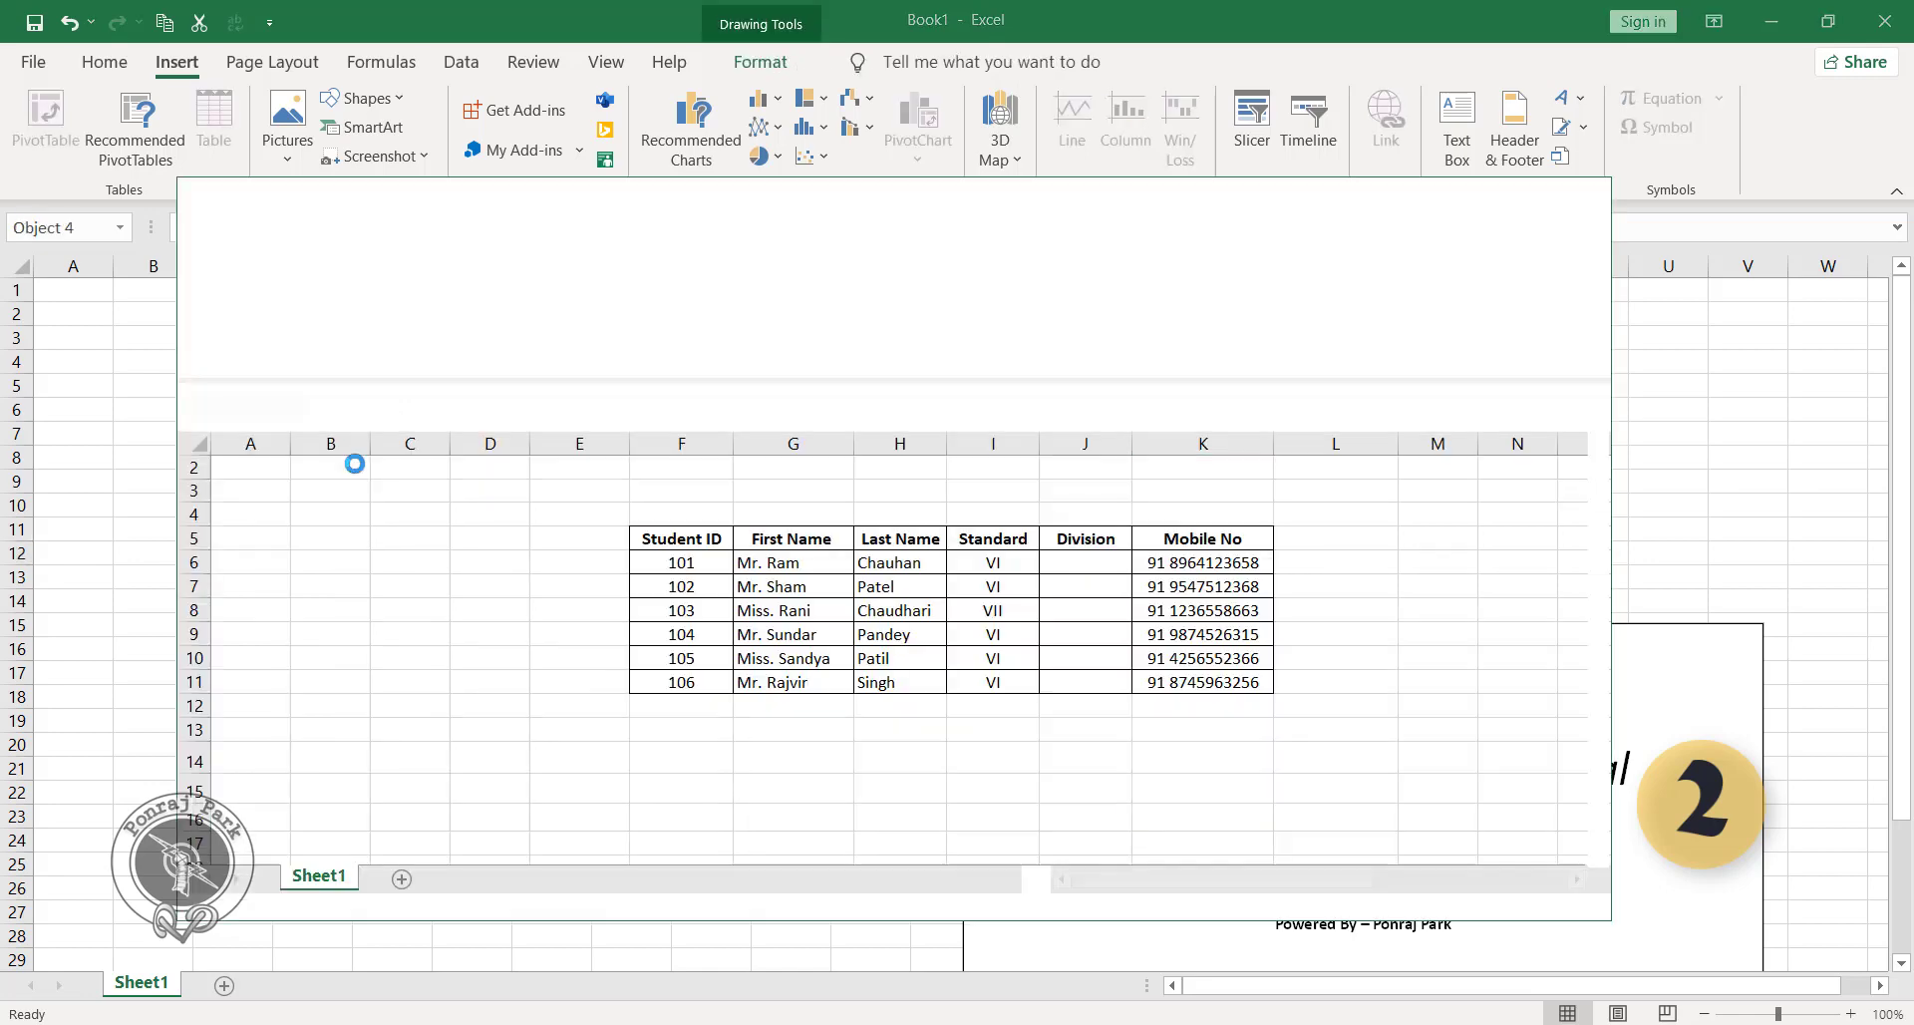
{"action": "scroll", "coordinate": [709, 491], "scroll_direction": "down", "scroll_amount": 6}
{"action": "scroll", "coordinate": [734, 602], "scroll_direction": "up", "scroll_amount": 7}
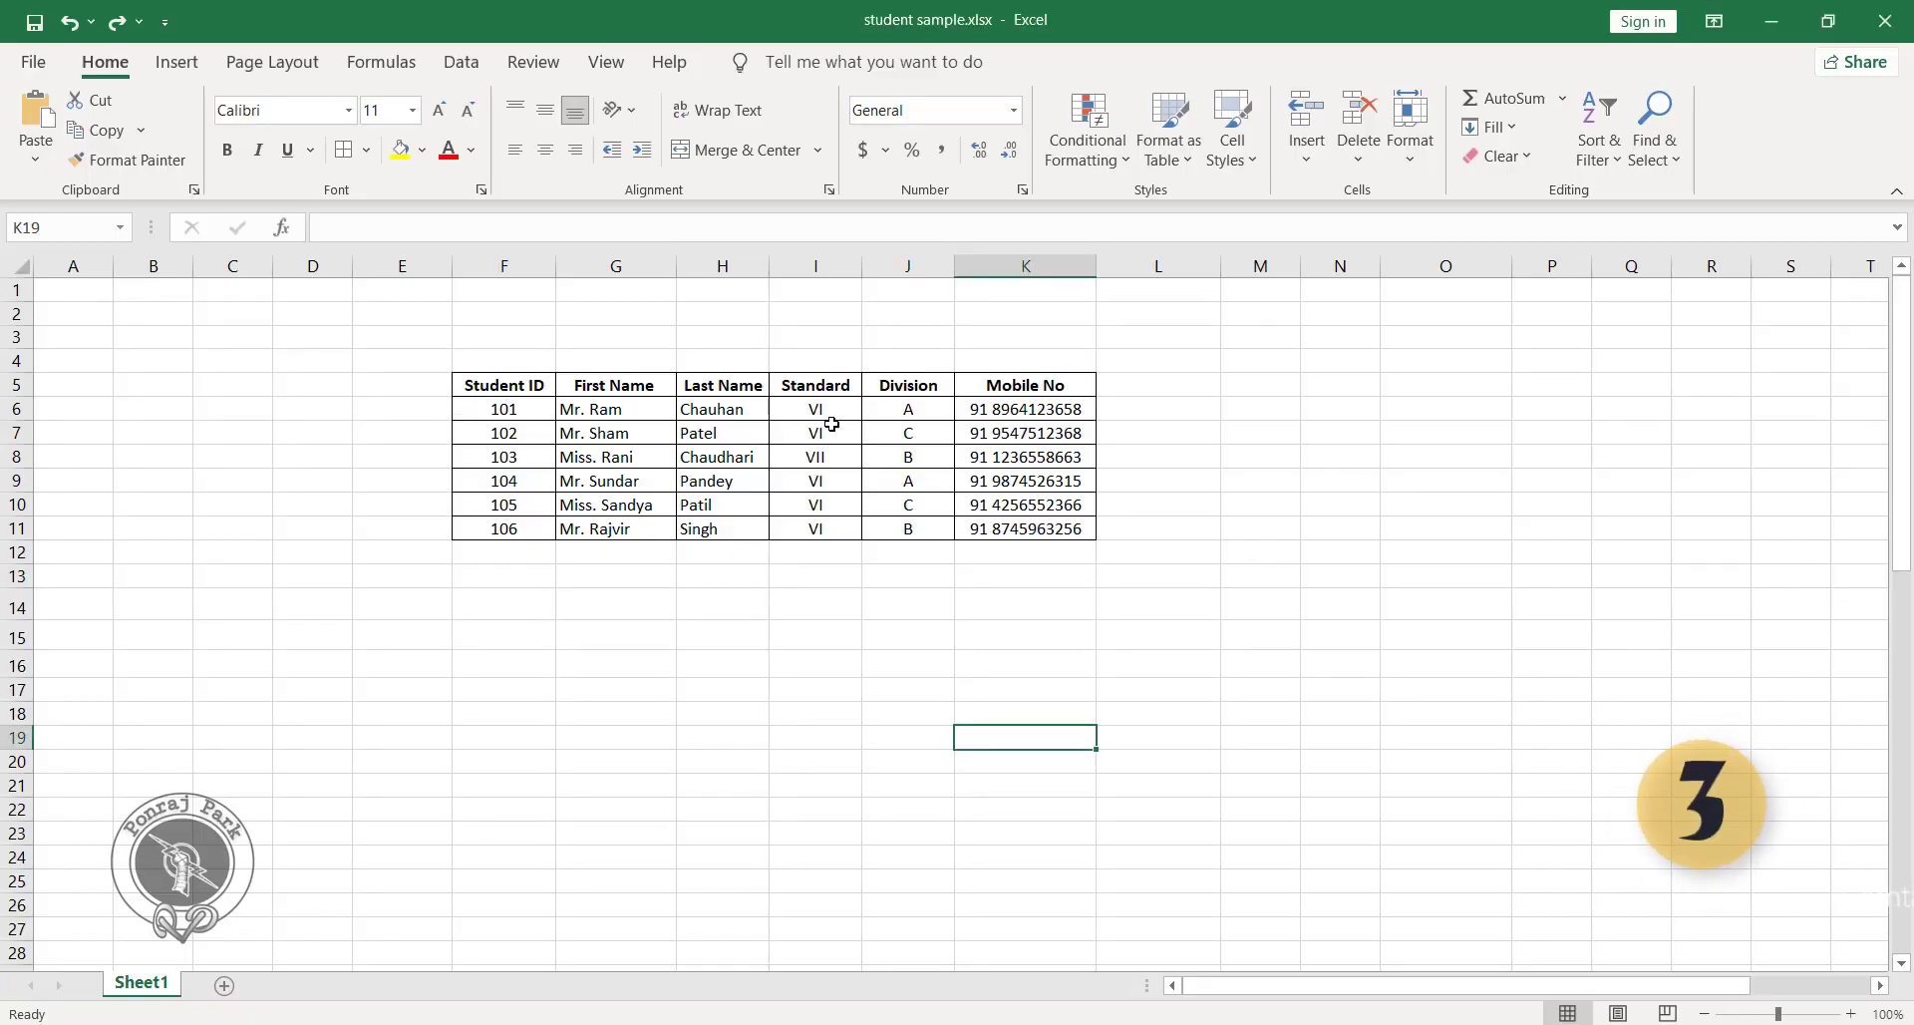
Hide the student IDs in F6:F11 by applying the custom number format ;; to them.
{"action": "left_click", "coordinate": [619, 640]}
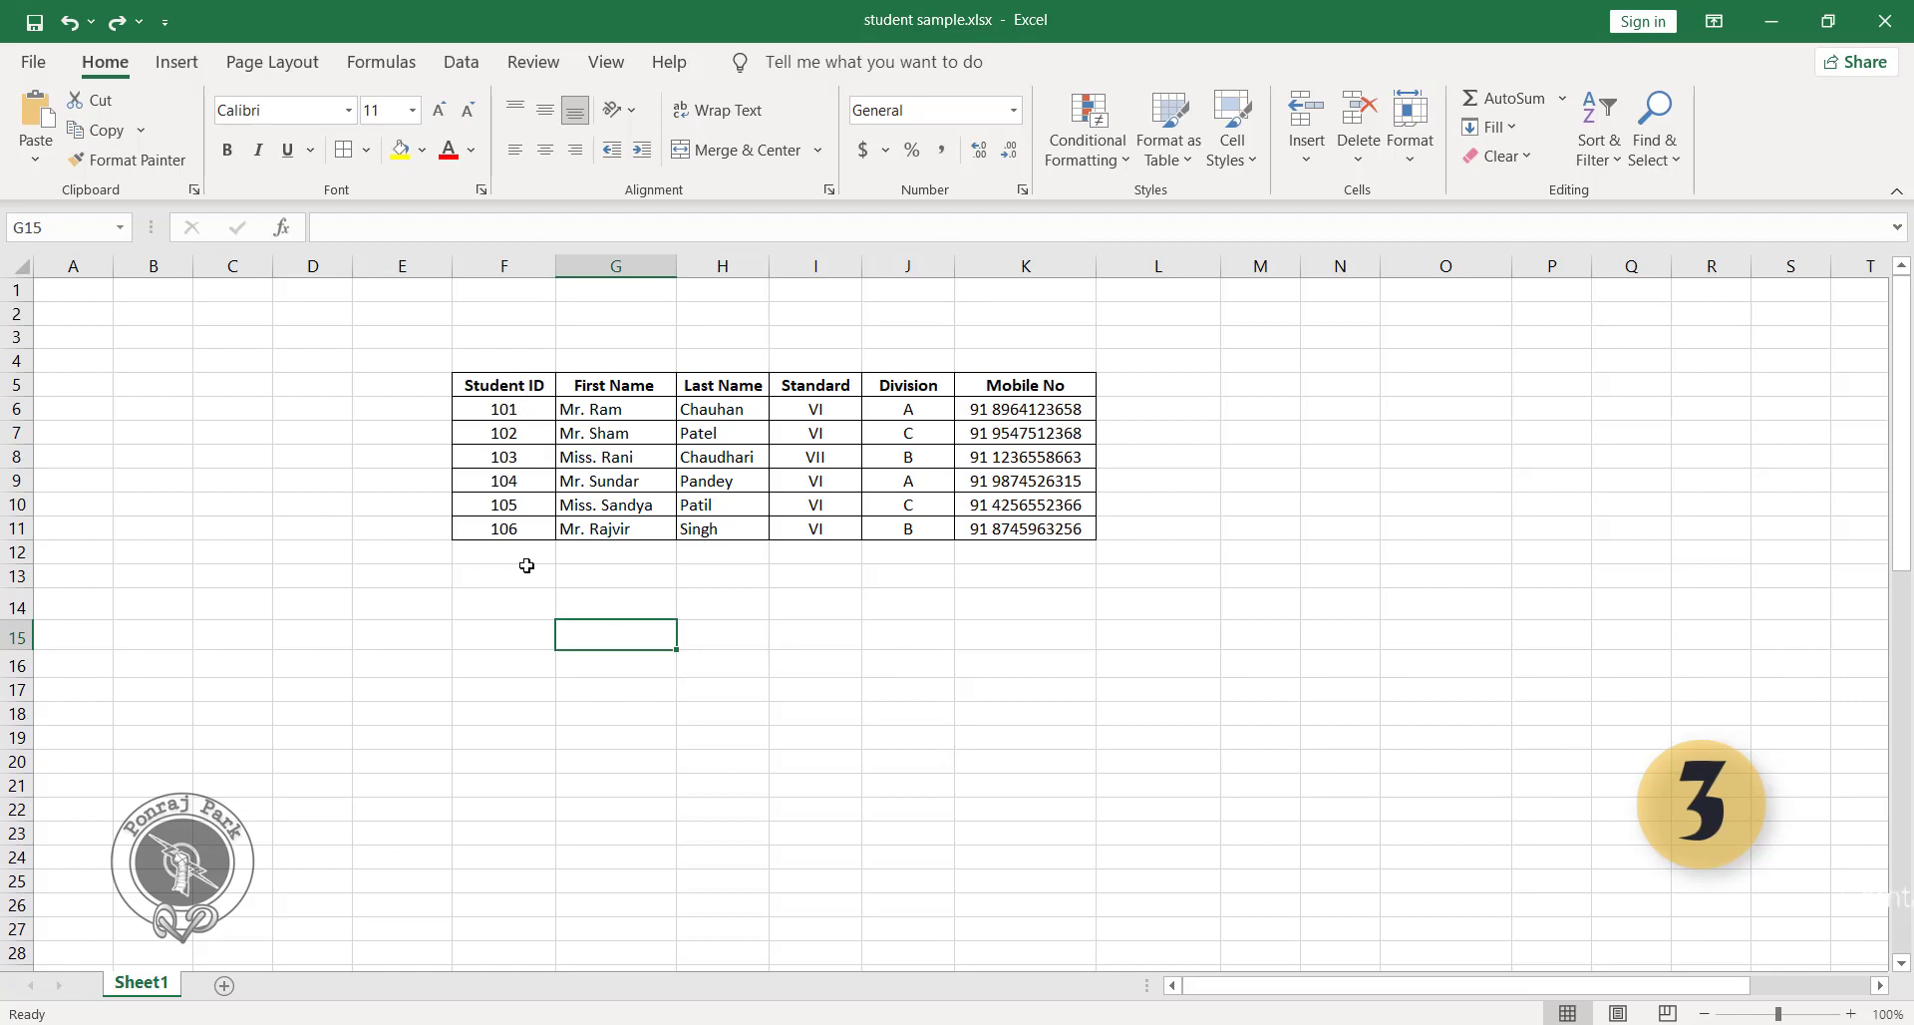
{"action": "left_click_drag", "start_coordinate": [529, 413], "coordinate": [526, 550]}
{"action": "left_click", "coordinate": [523, 477]}
{"action": "left_click", "coordinate": [533, 409]}
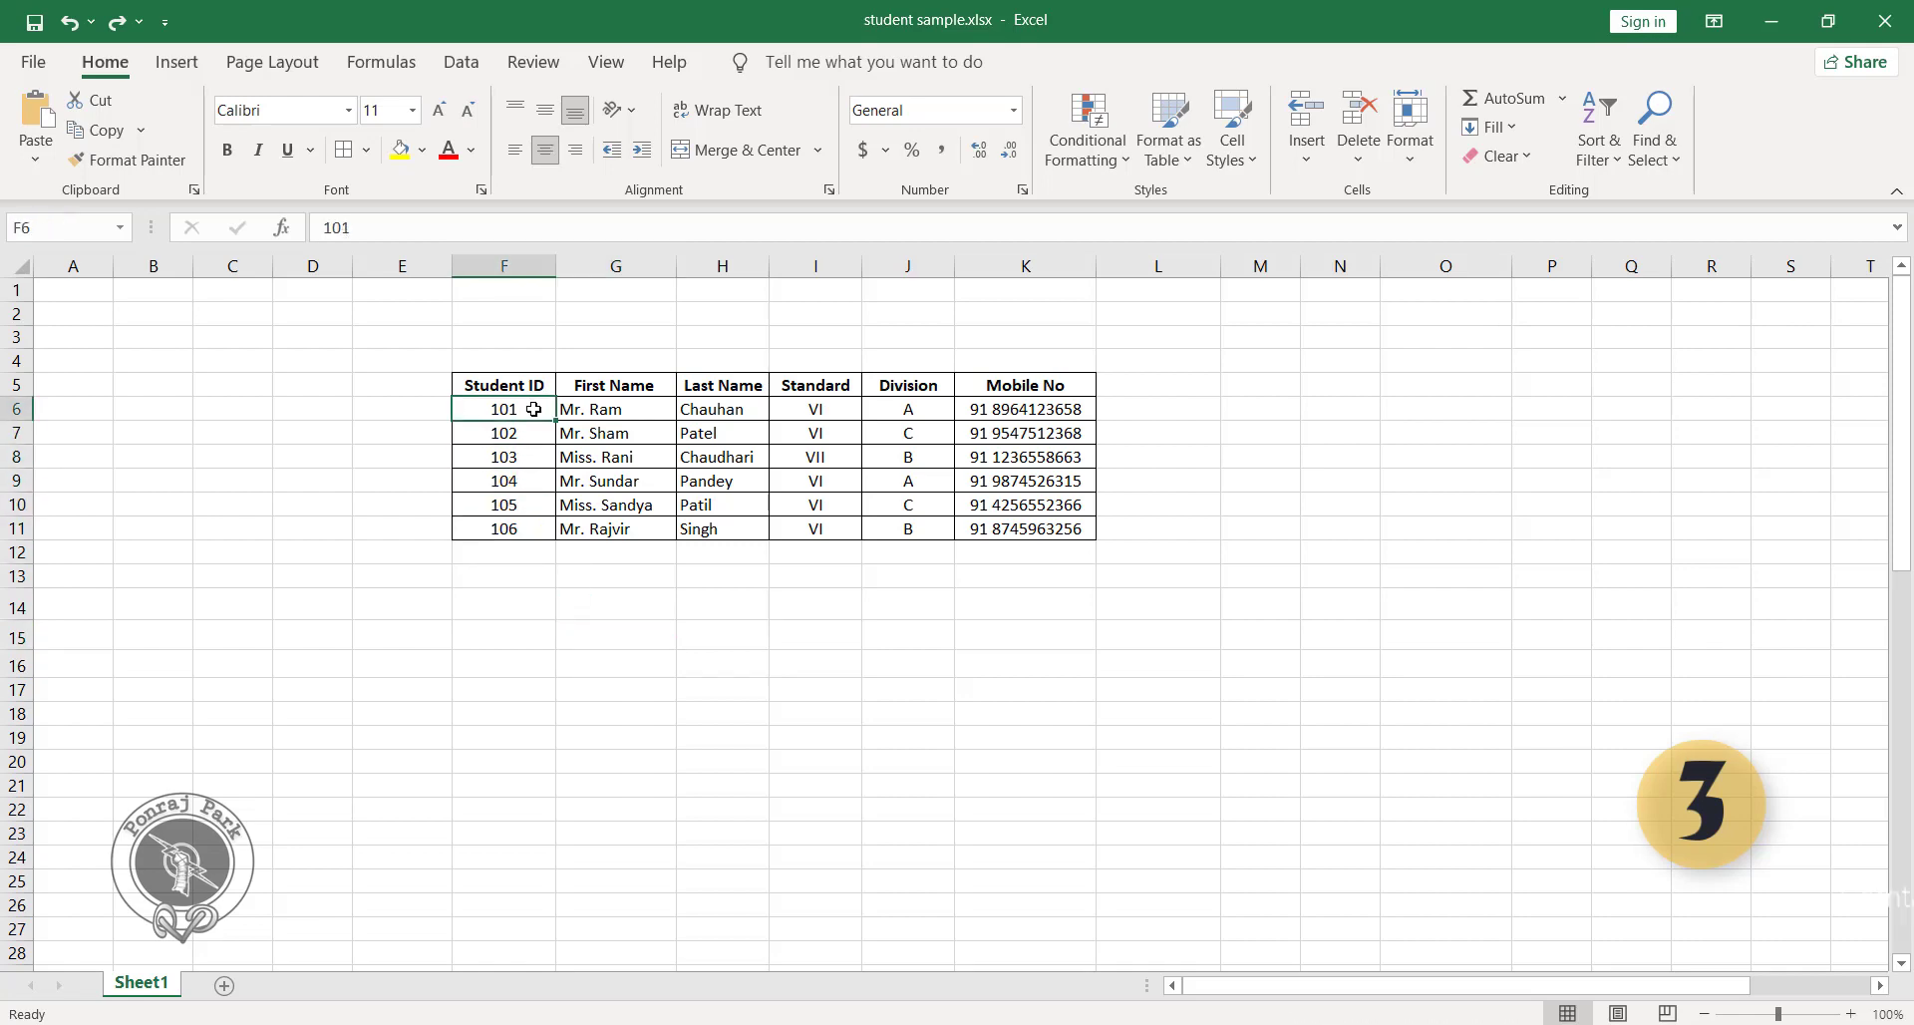
{"action": "left_click_drag", "start_coordinate": [533, 409], "coordinate": [534, 524]}
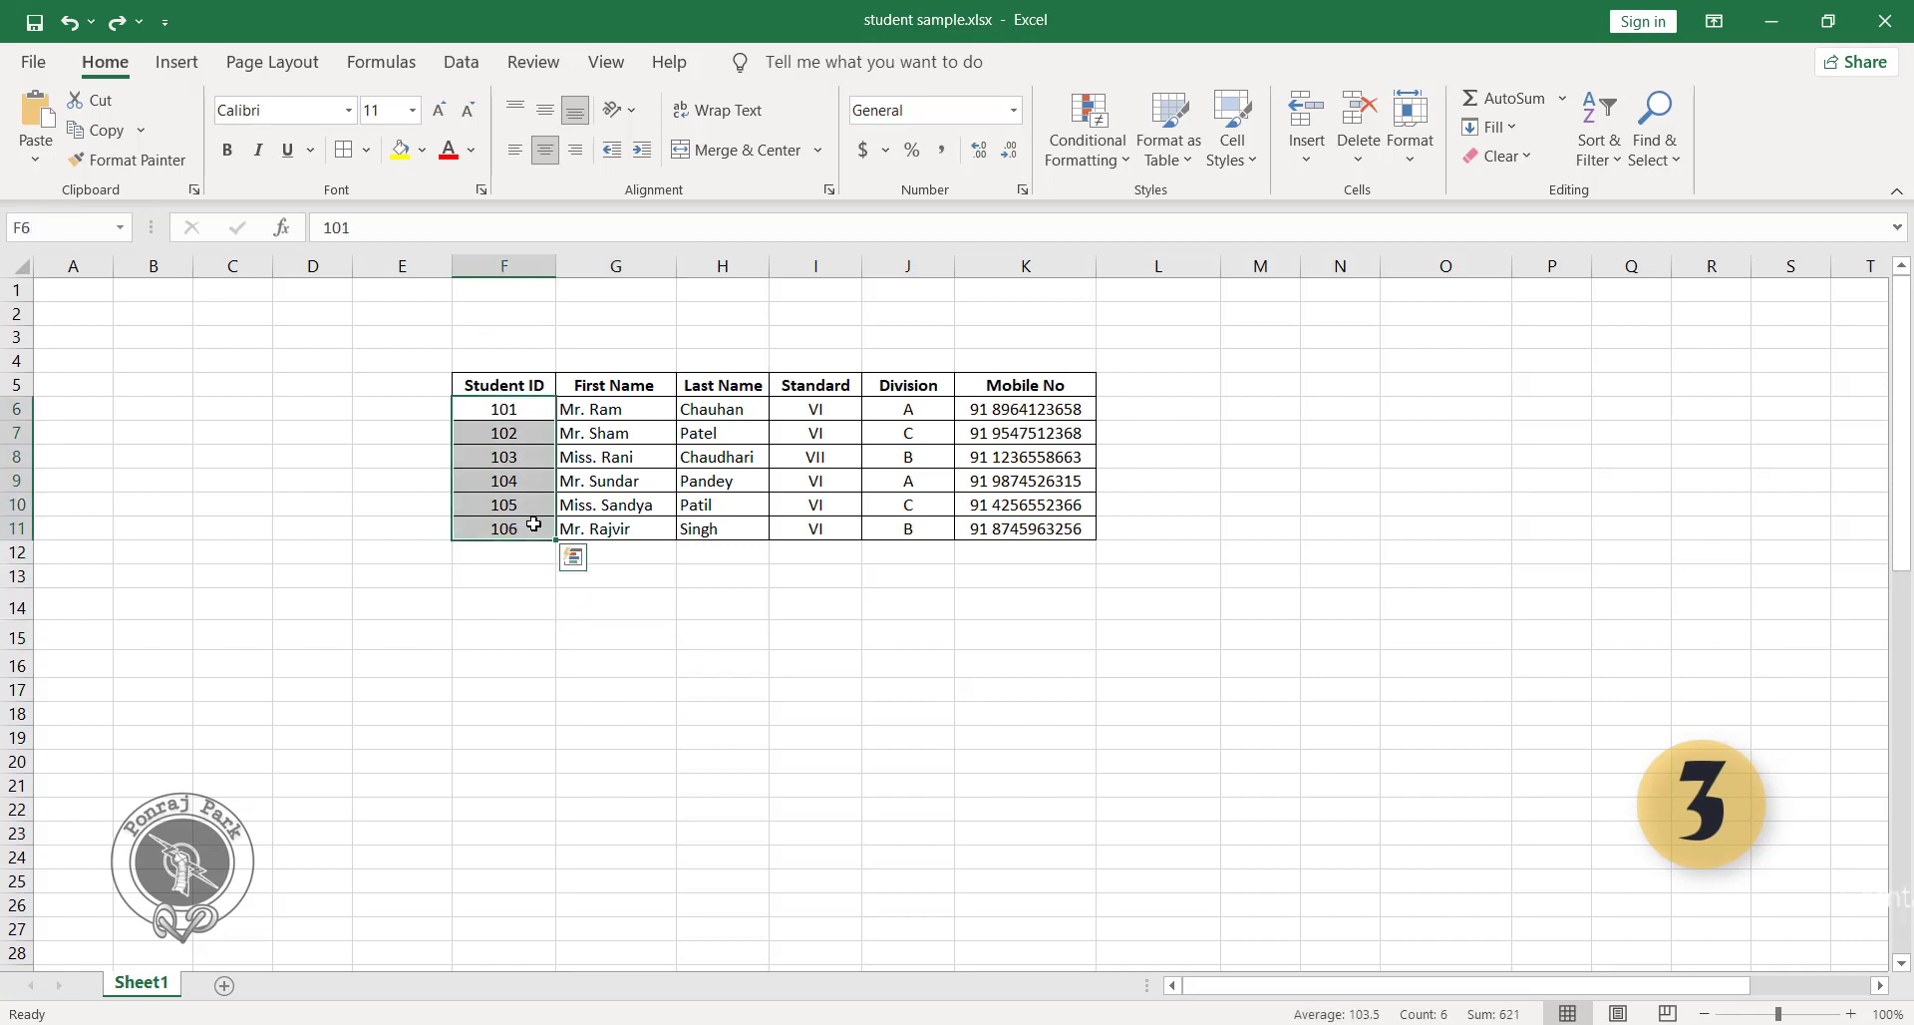
{"action": "key", "text": "ctrl+1"}
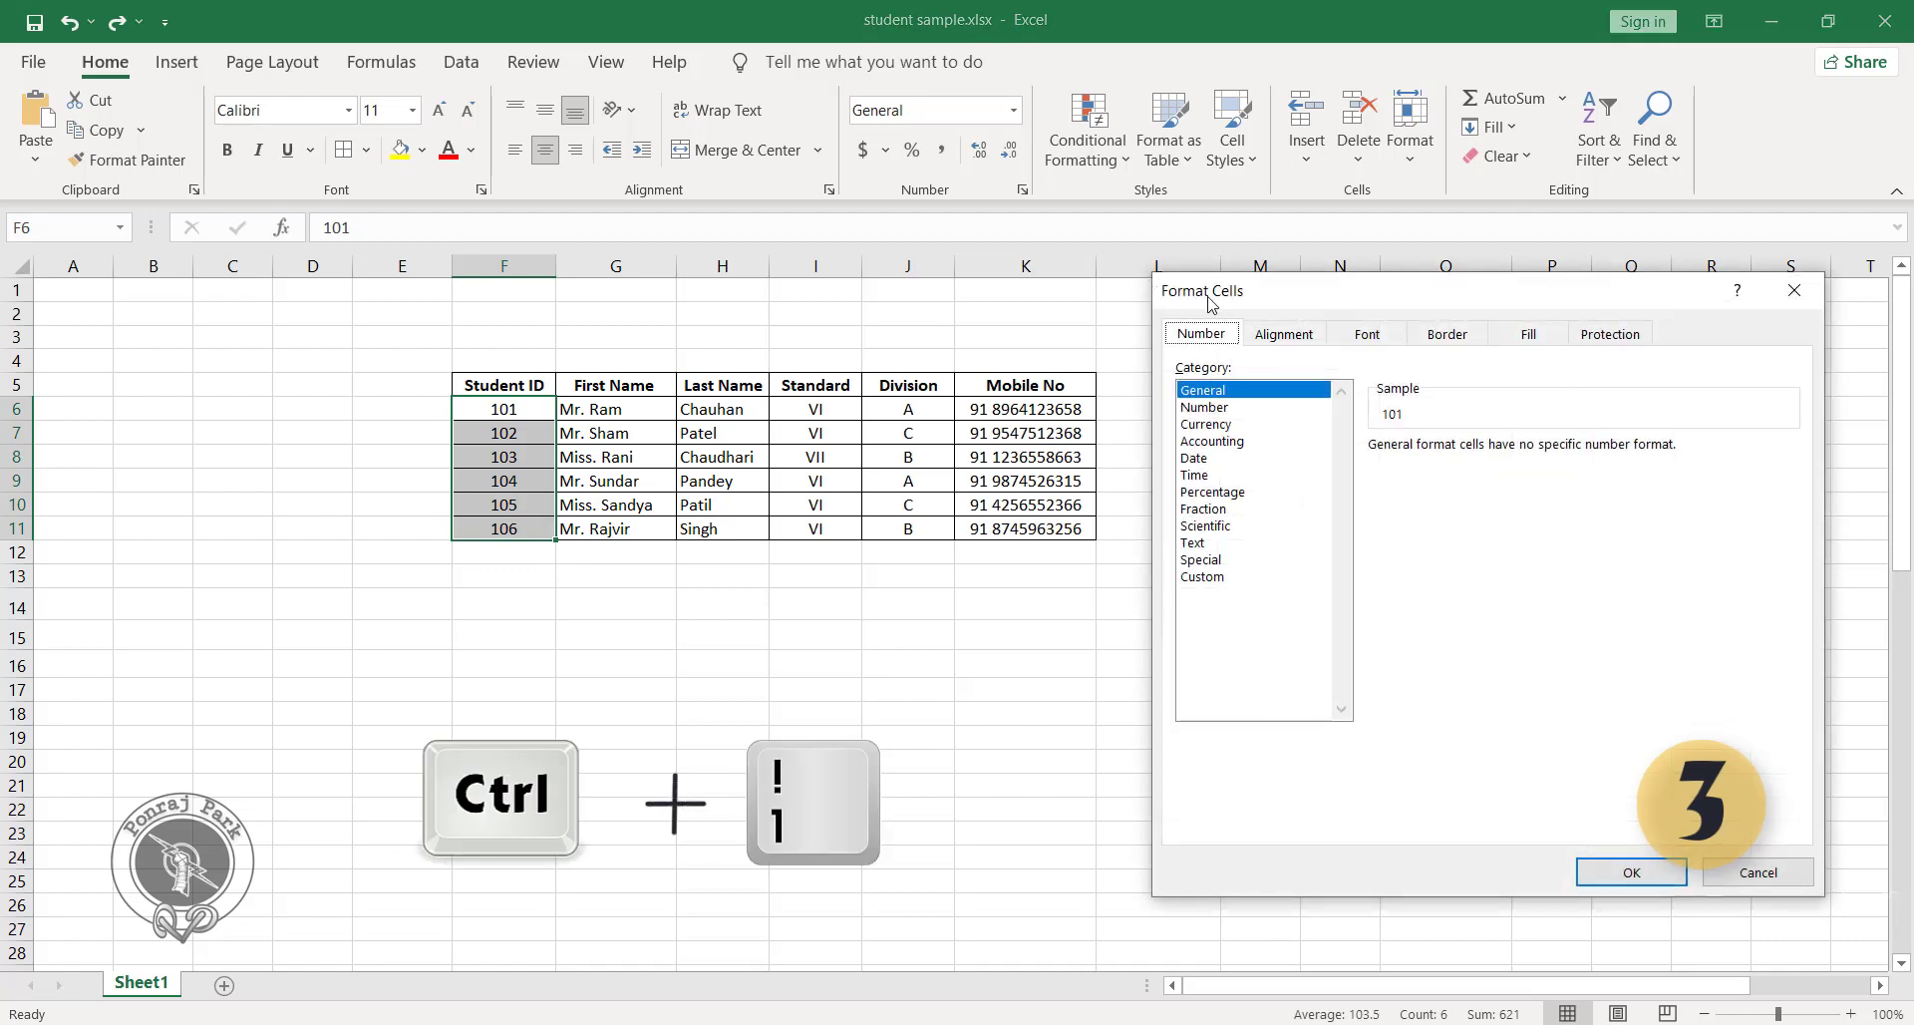
{"action": "left_click", "coordinate": [1228, 576]}
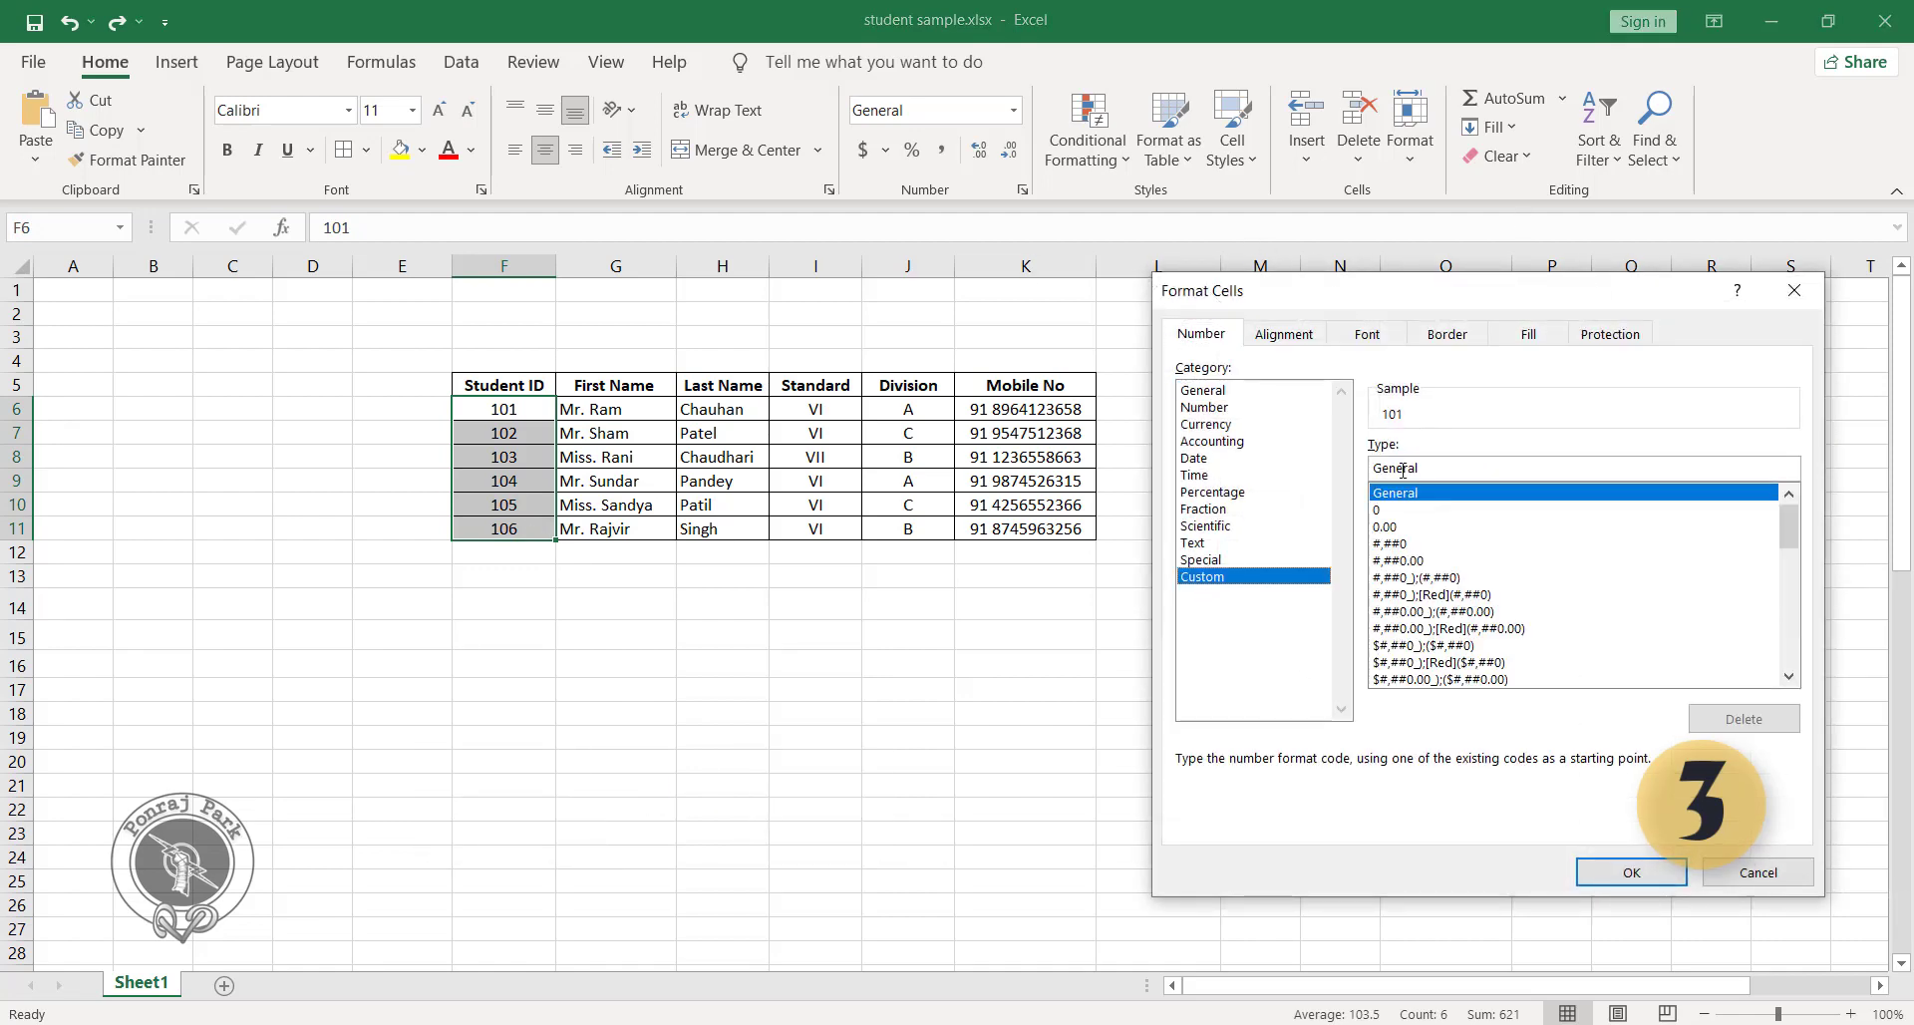
{"action": "left_click_drag", "start_coordinate": [1451, 471], "coordinate": [1334, 475]}
{"action": "key", "text": "BackSpace"}
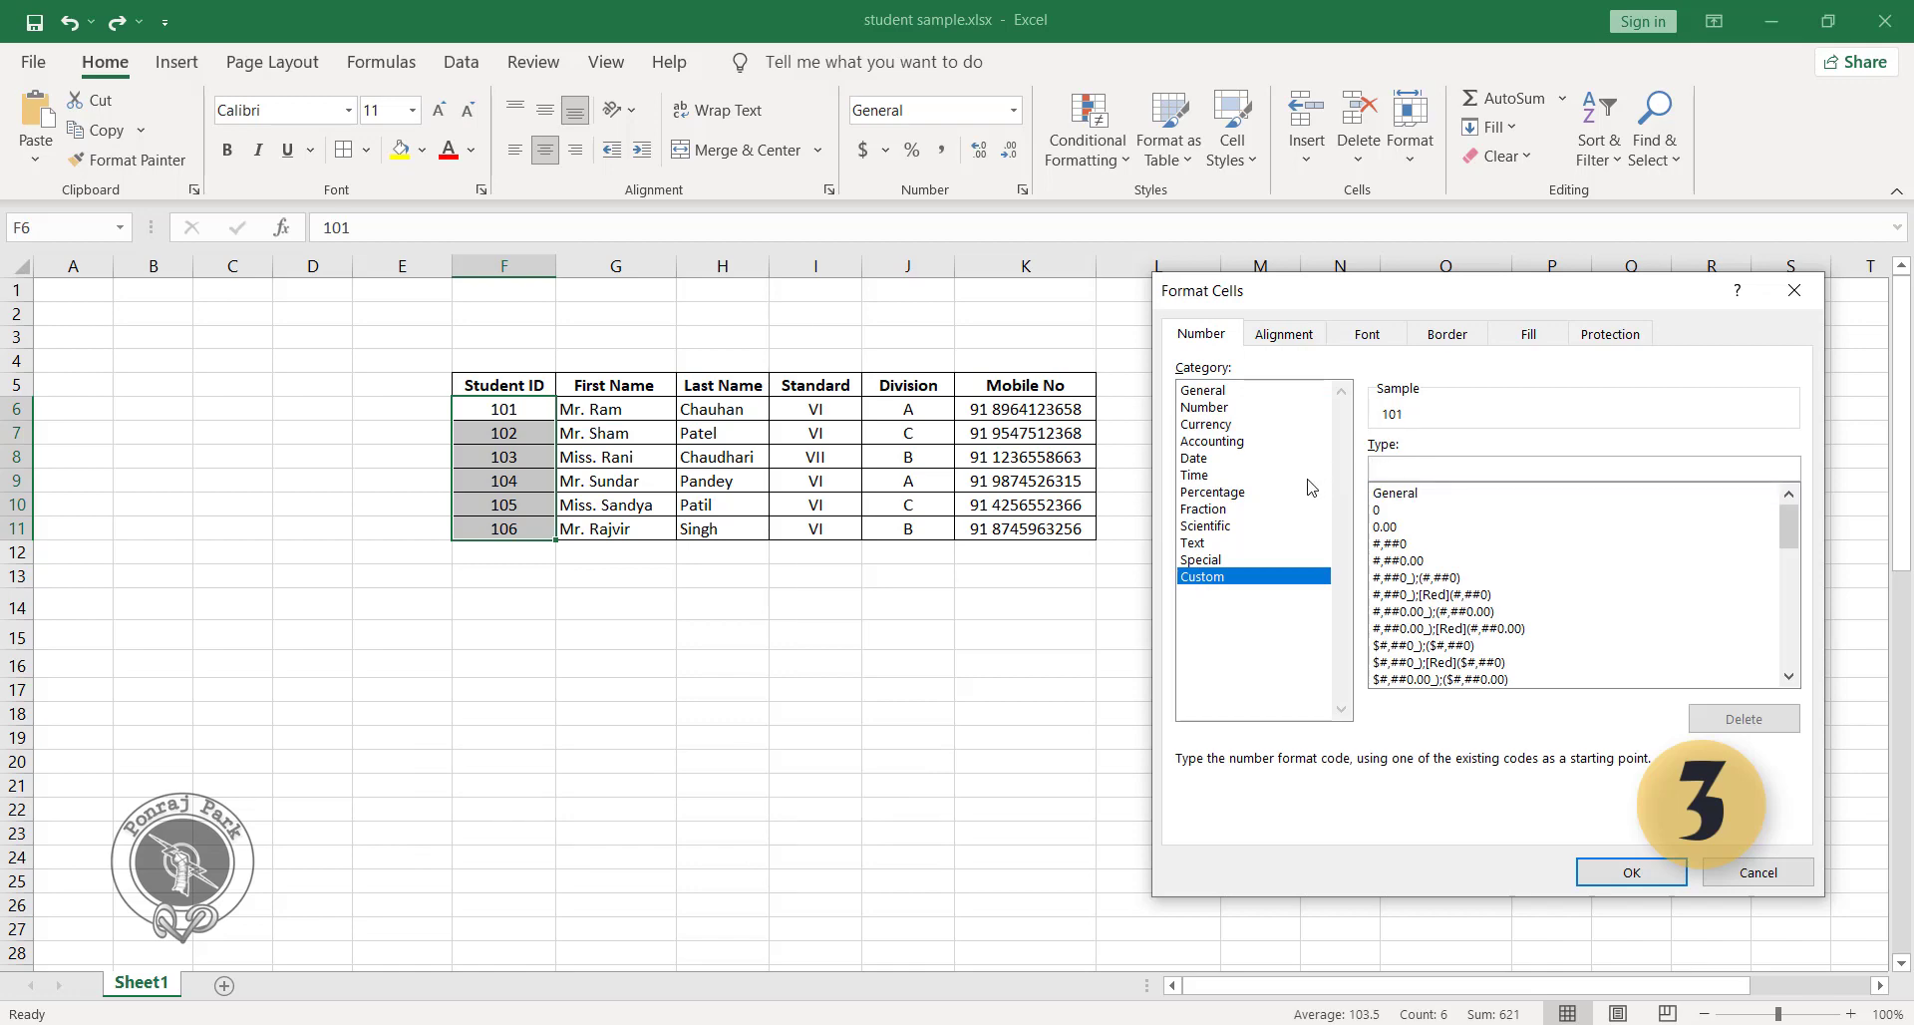
{"action": "type", "text": ";;"}
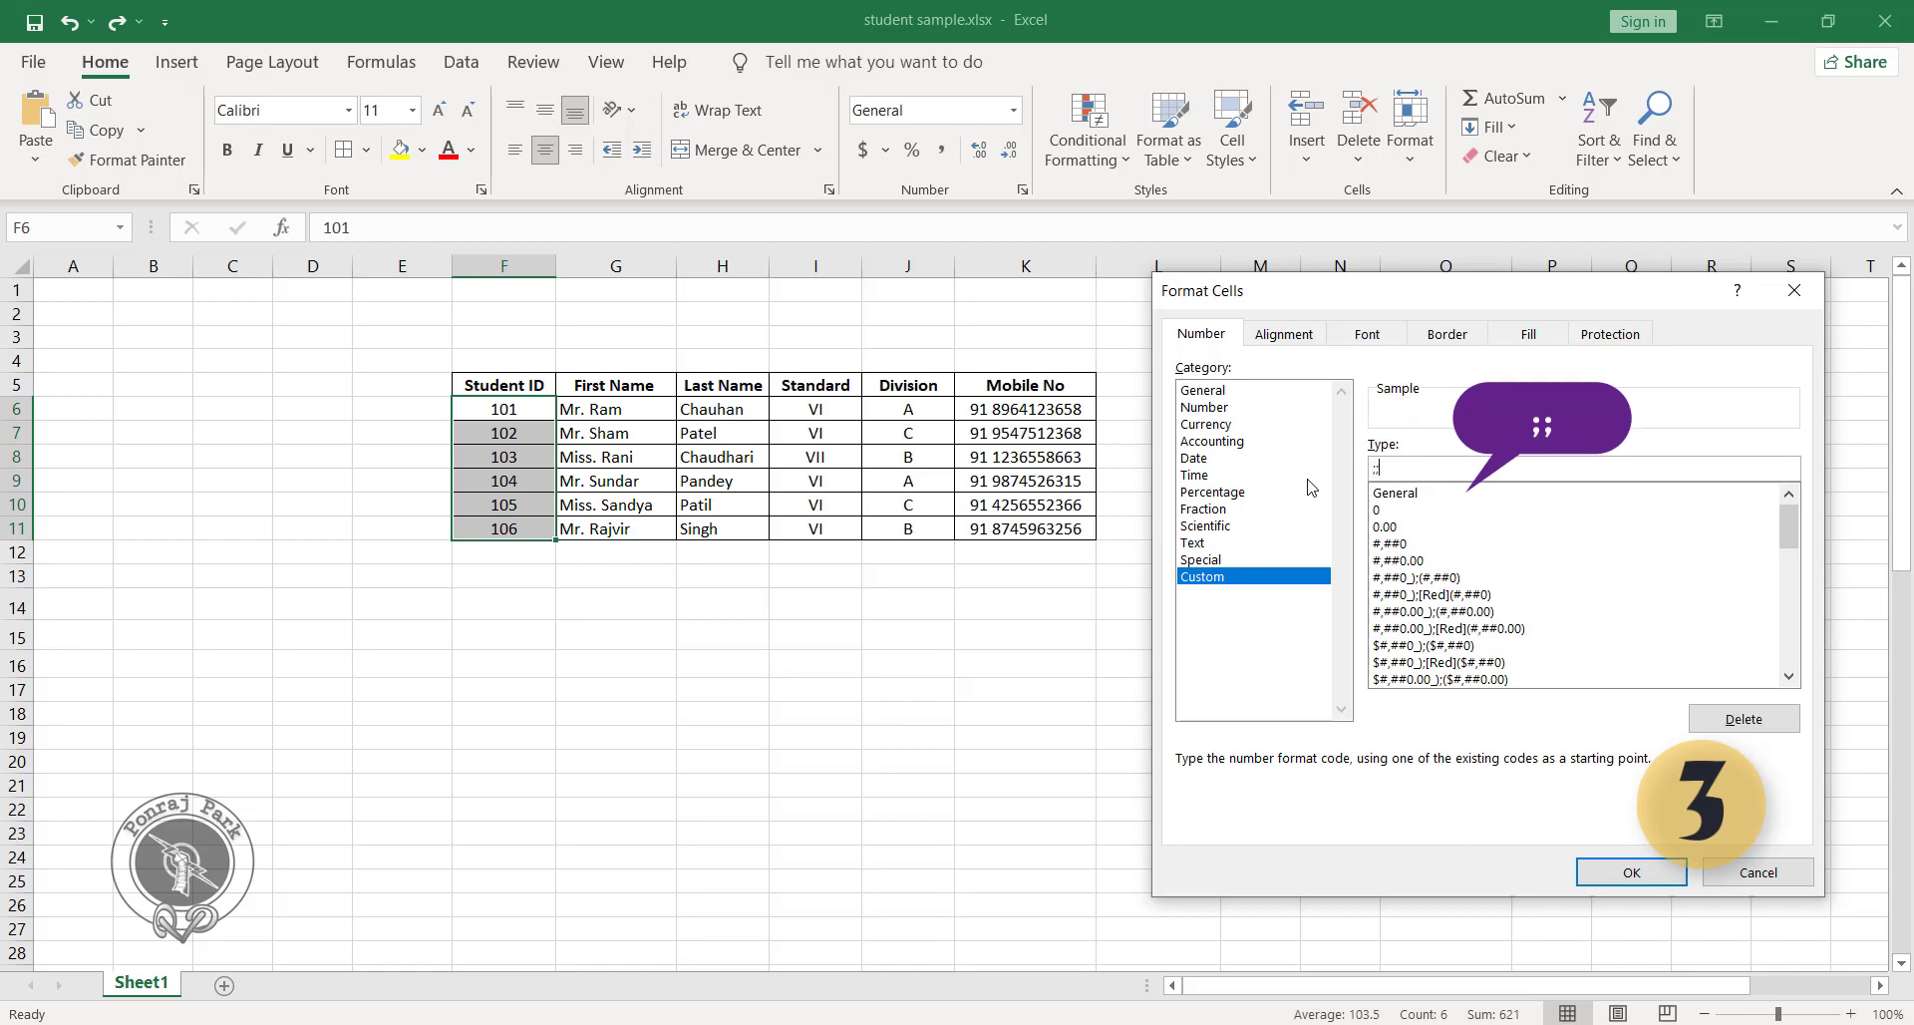
{"action": "left_click", "coordinate": [1633, 873]}
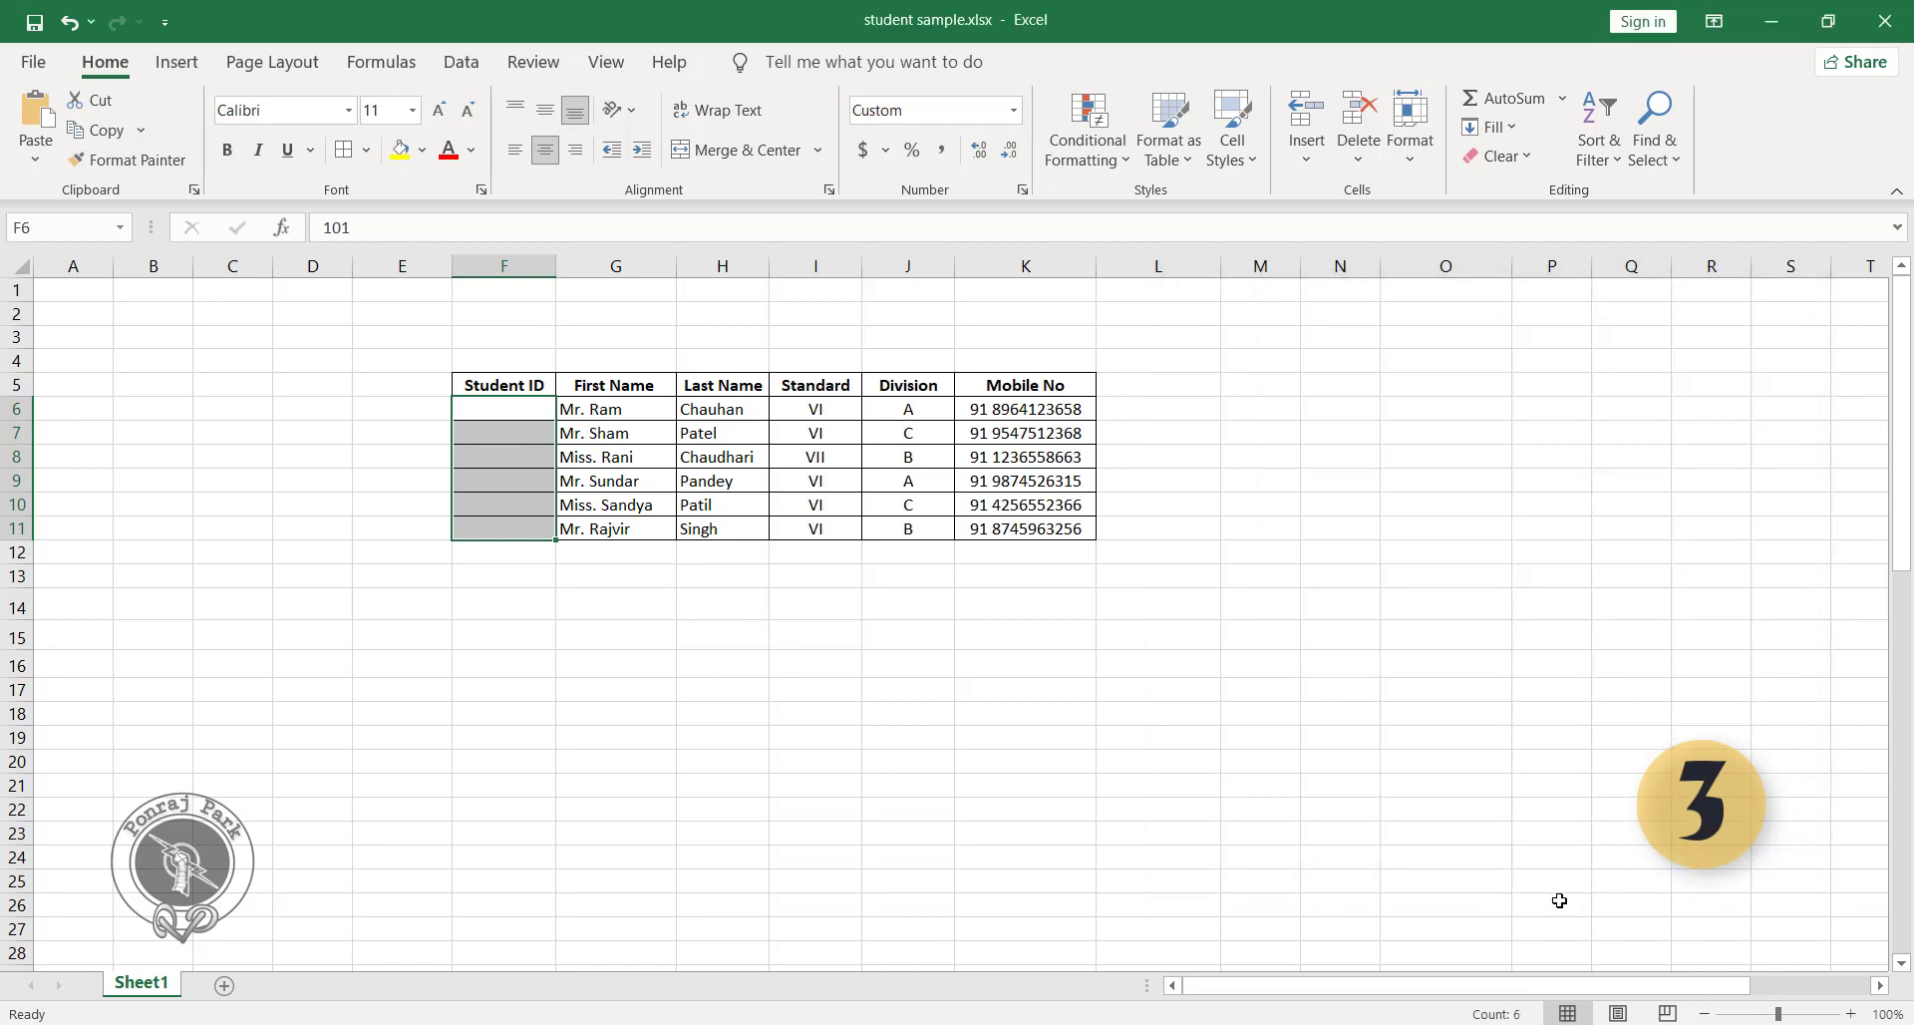
{"action": "left_click", "coordinate": [503, 634]}
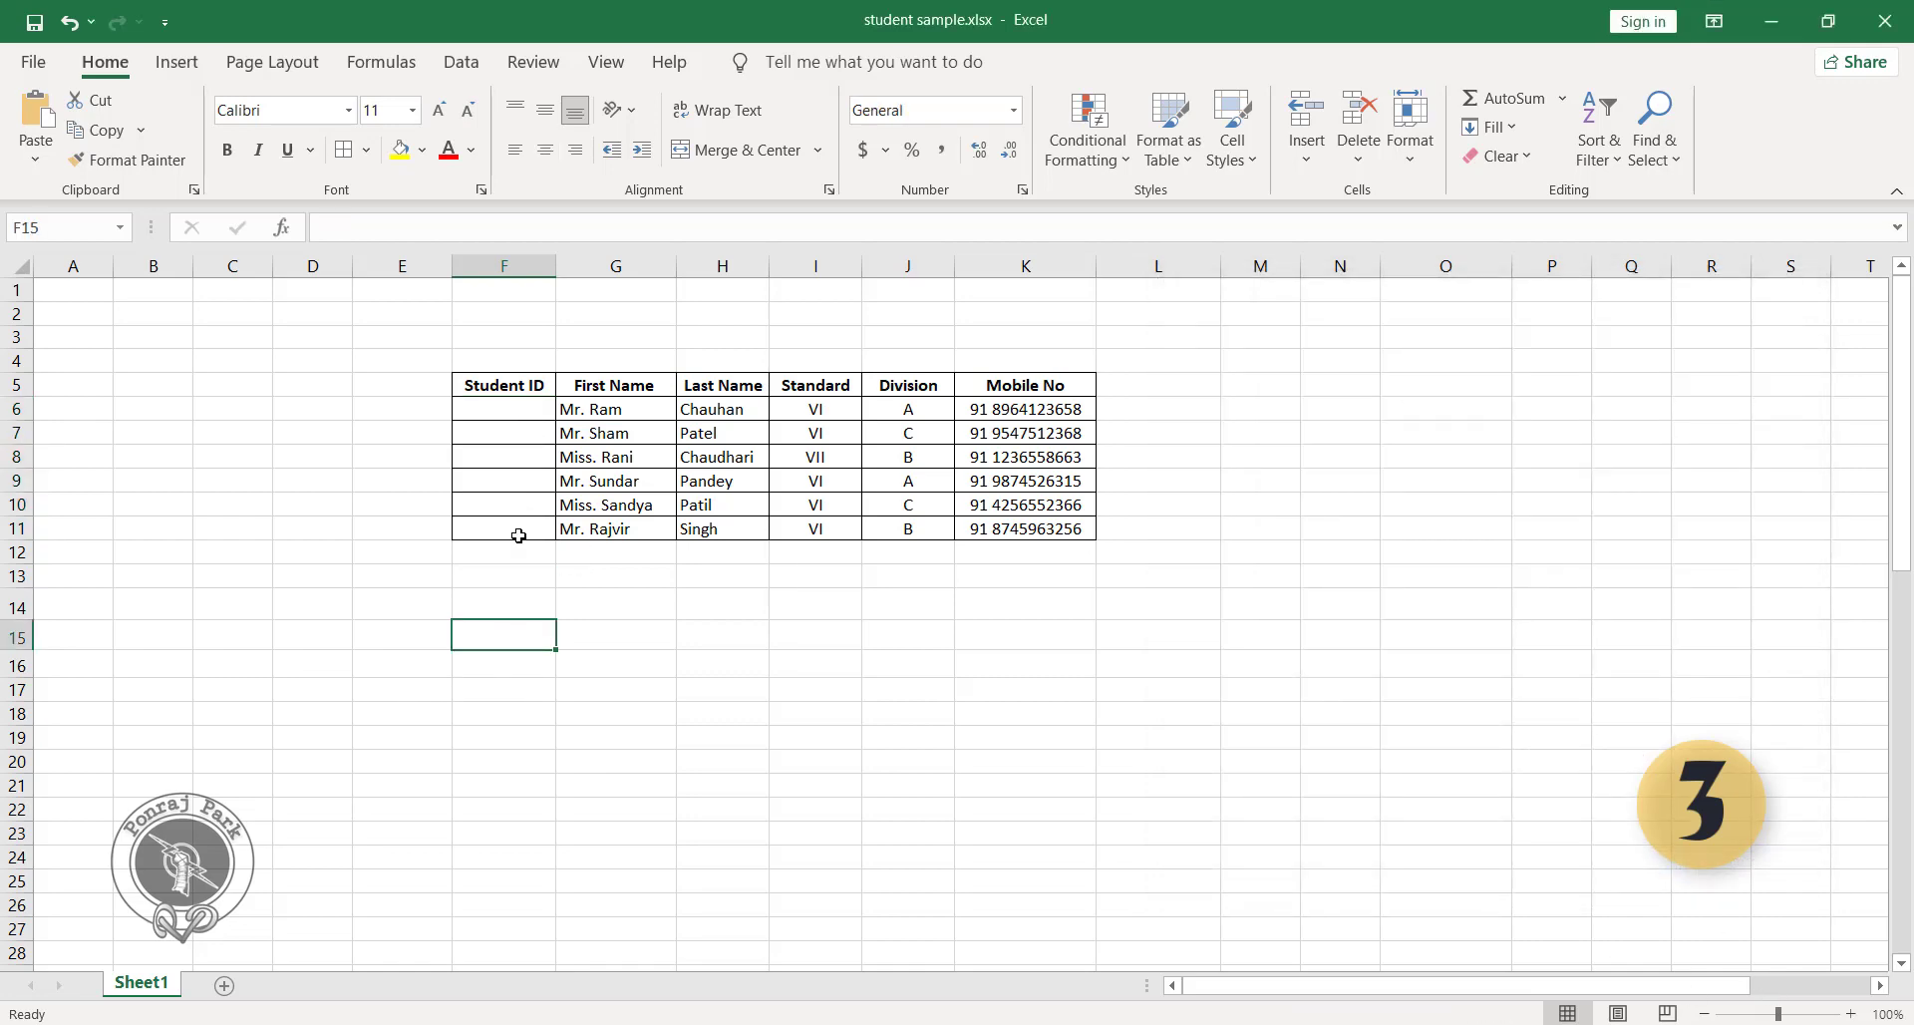
Hide the last names in H6:H11 by applying the custom number format ;;; to them.
{"action": "left_click", "coordinate": [723, 412]}
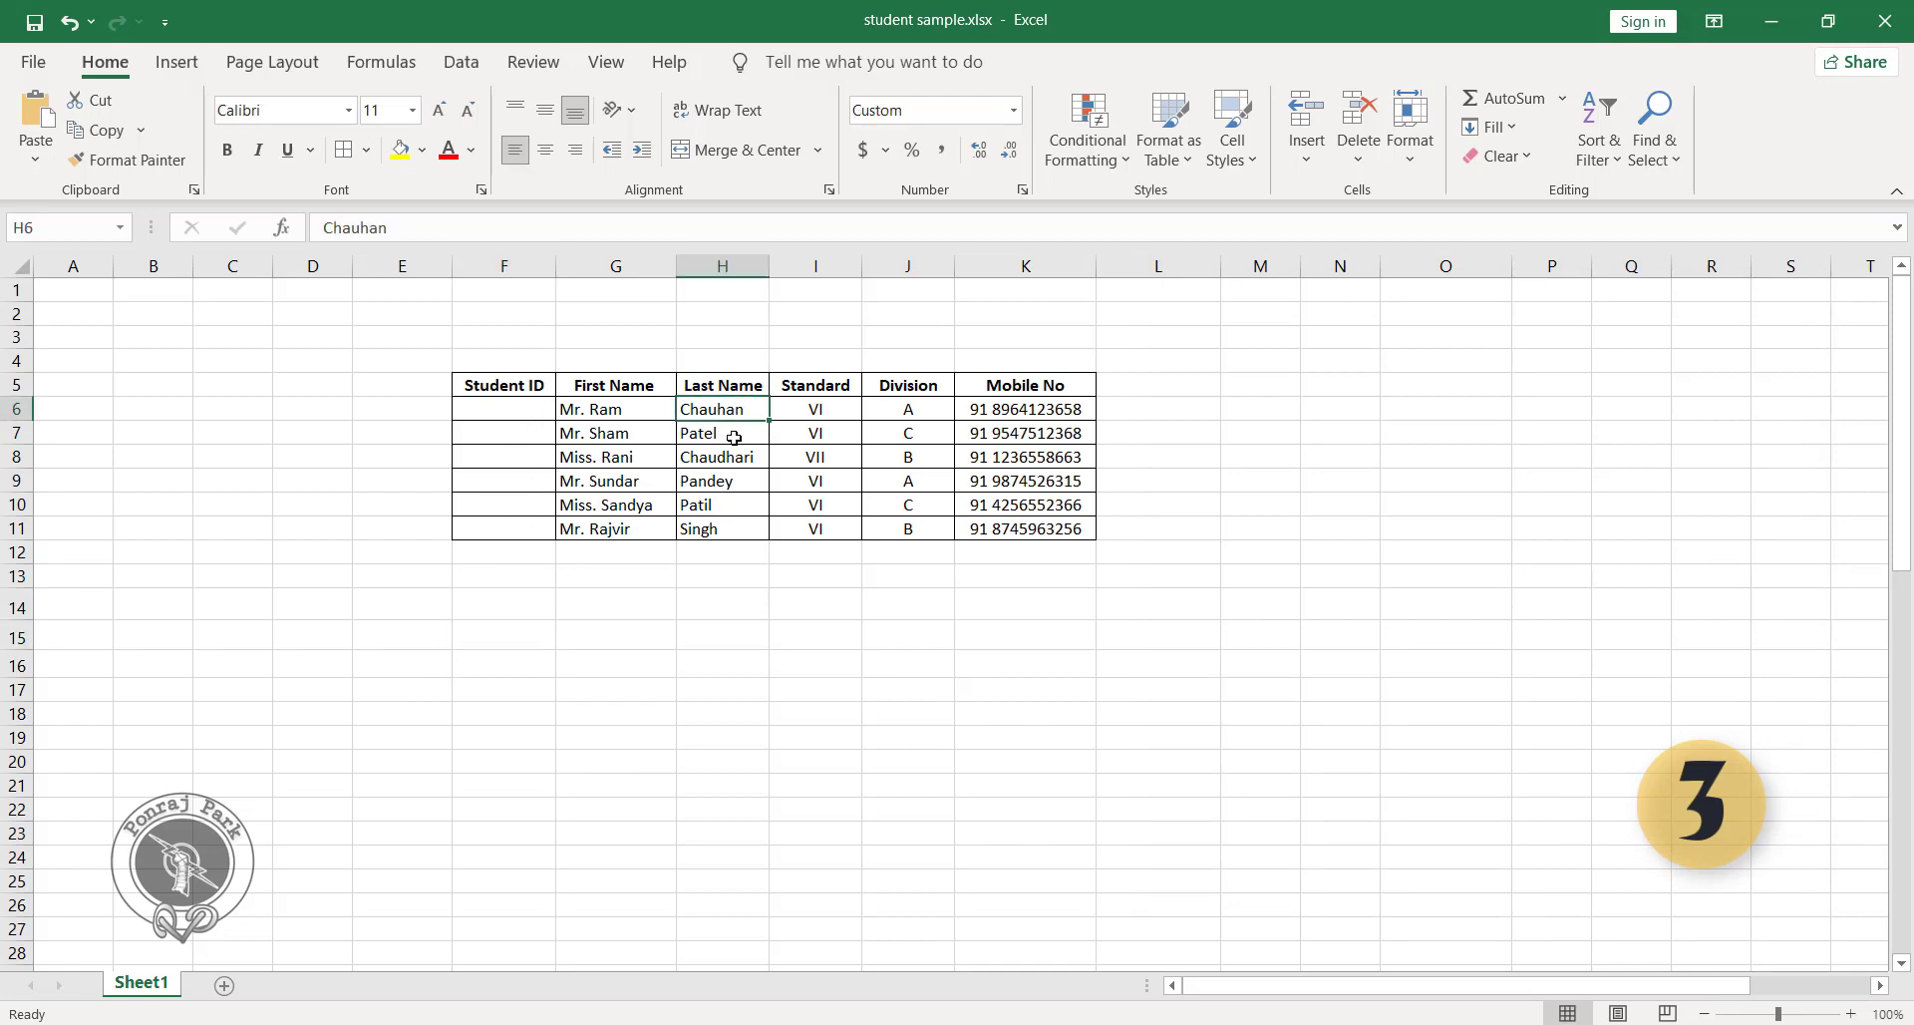
{"action": "left_click_drag", "start_coordinate": [718, 412], "coordinate": [724, 536]}
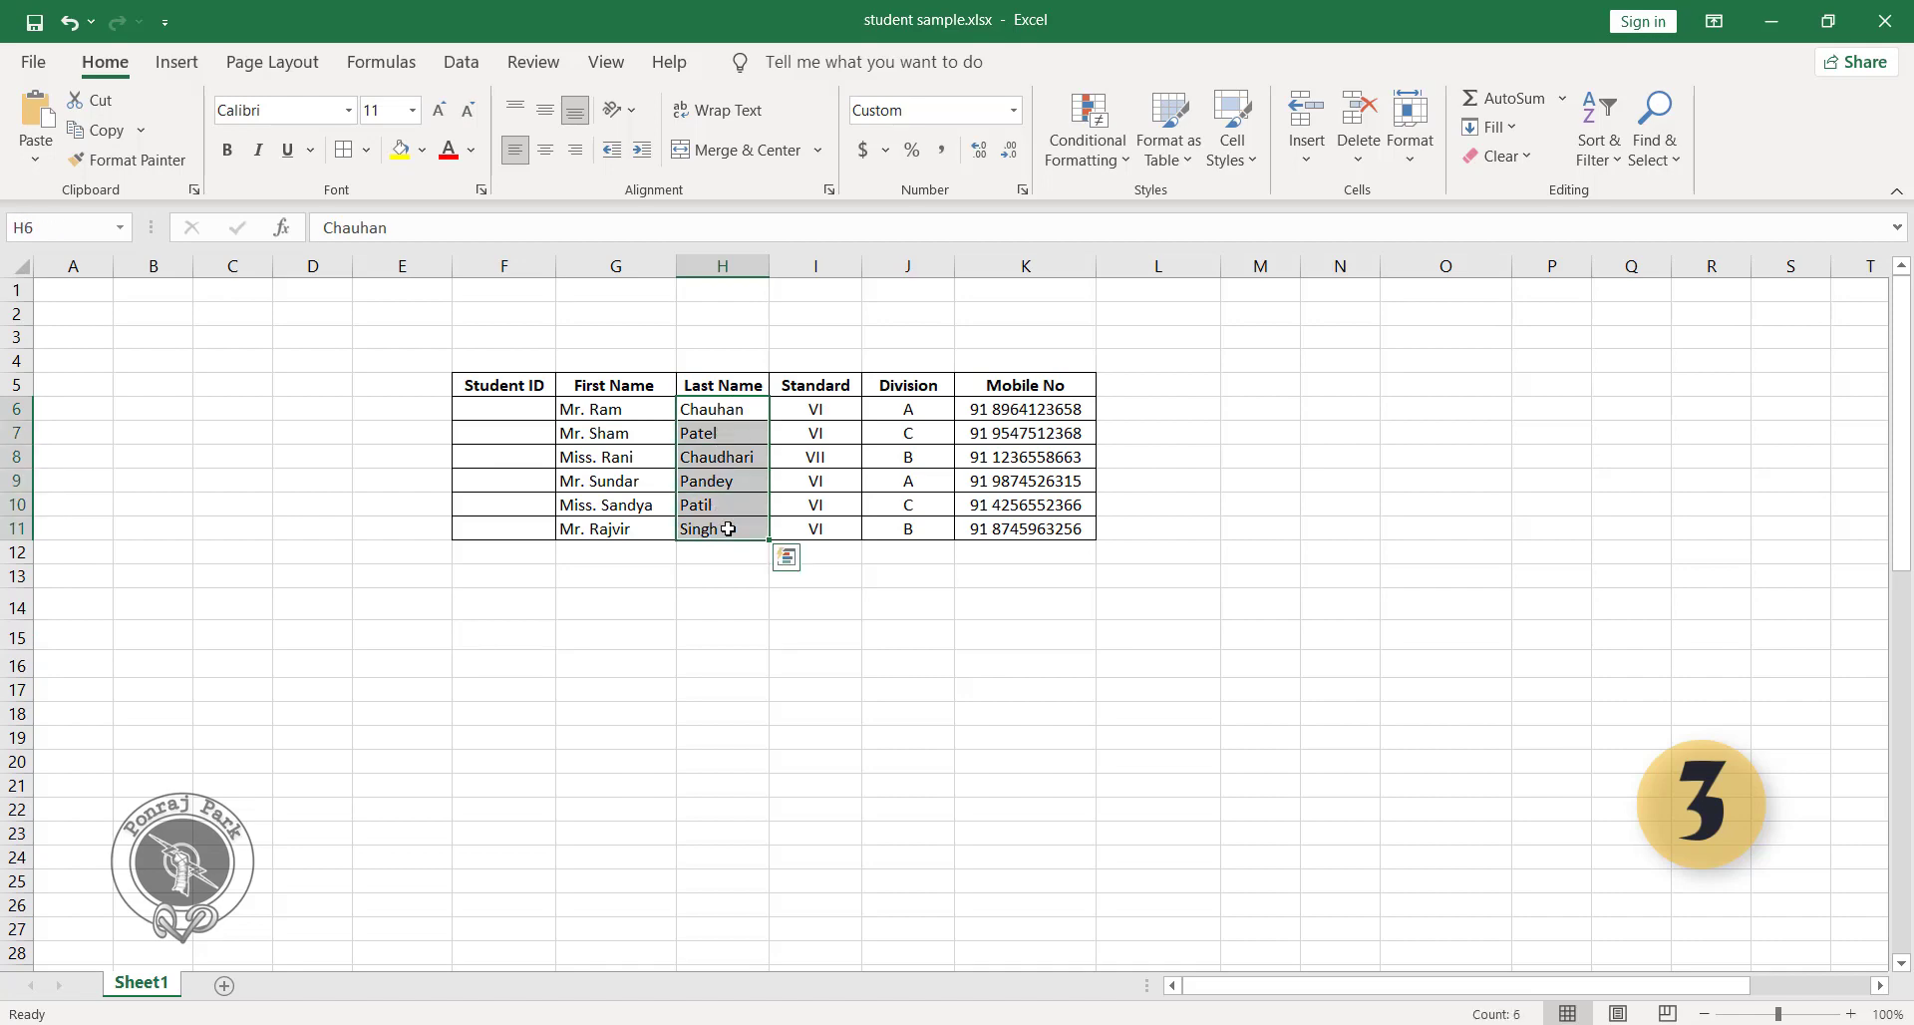
{"action": "key", "text": "ctrl+1"}
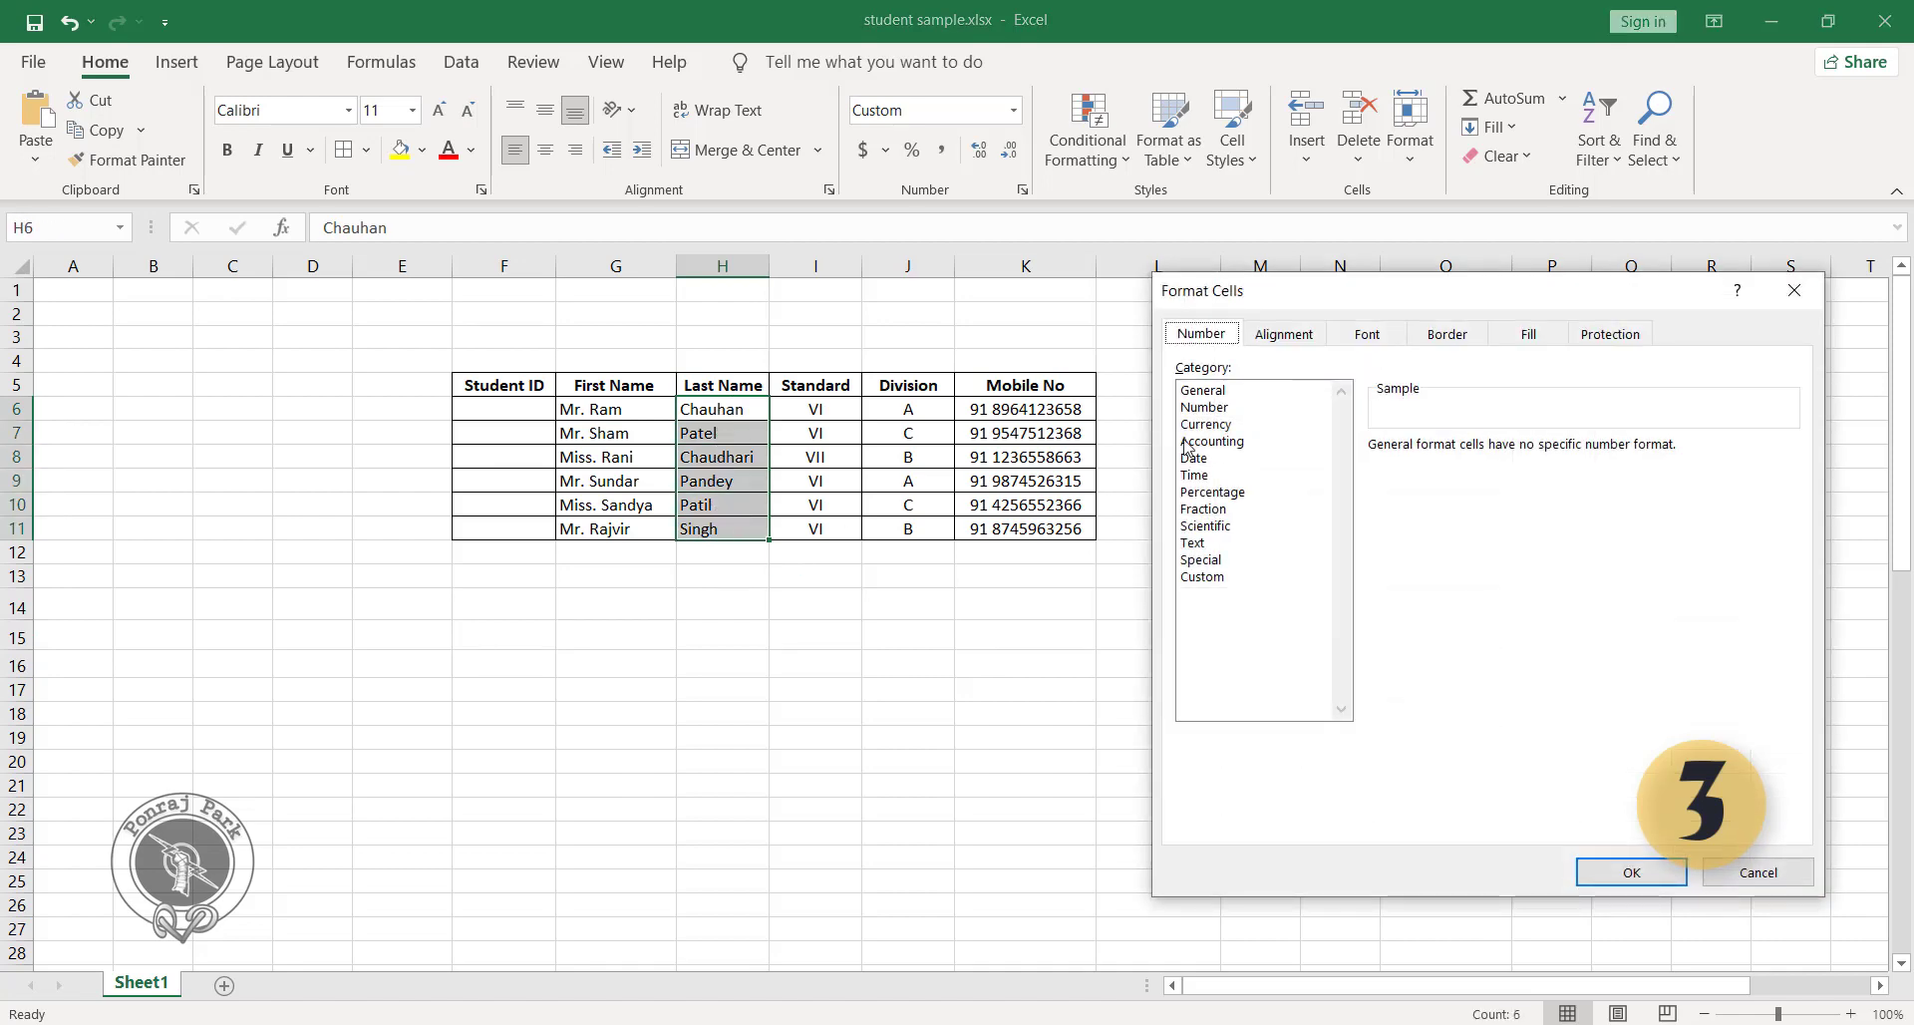
{"action": "left_click", "coordinate": [1202, 577]}
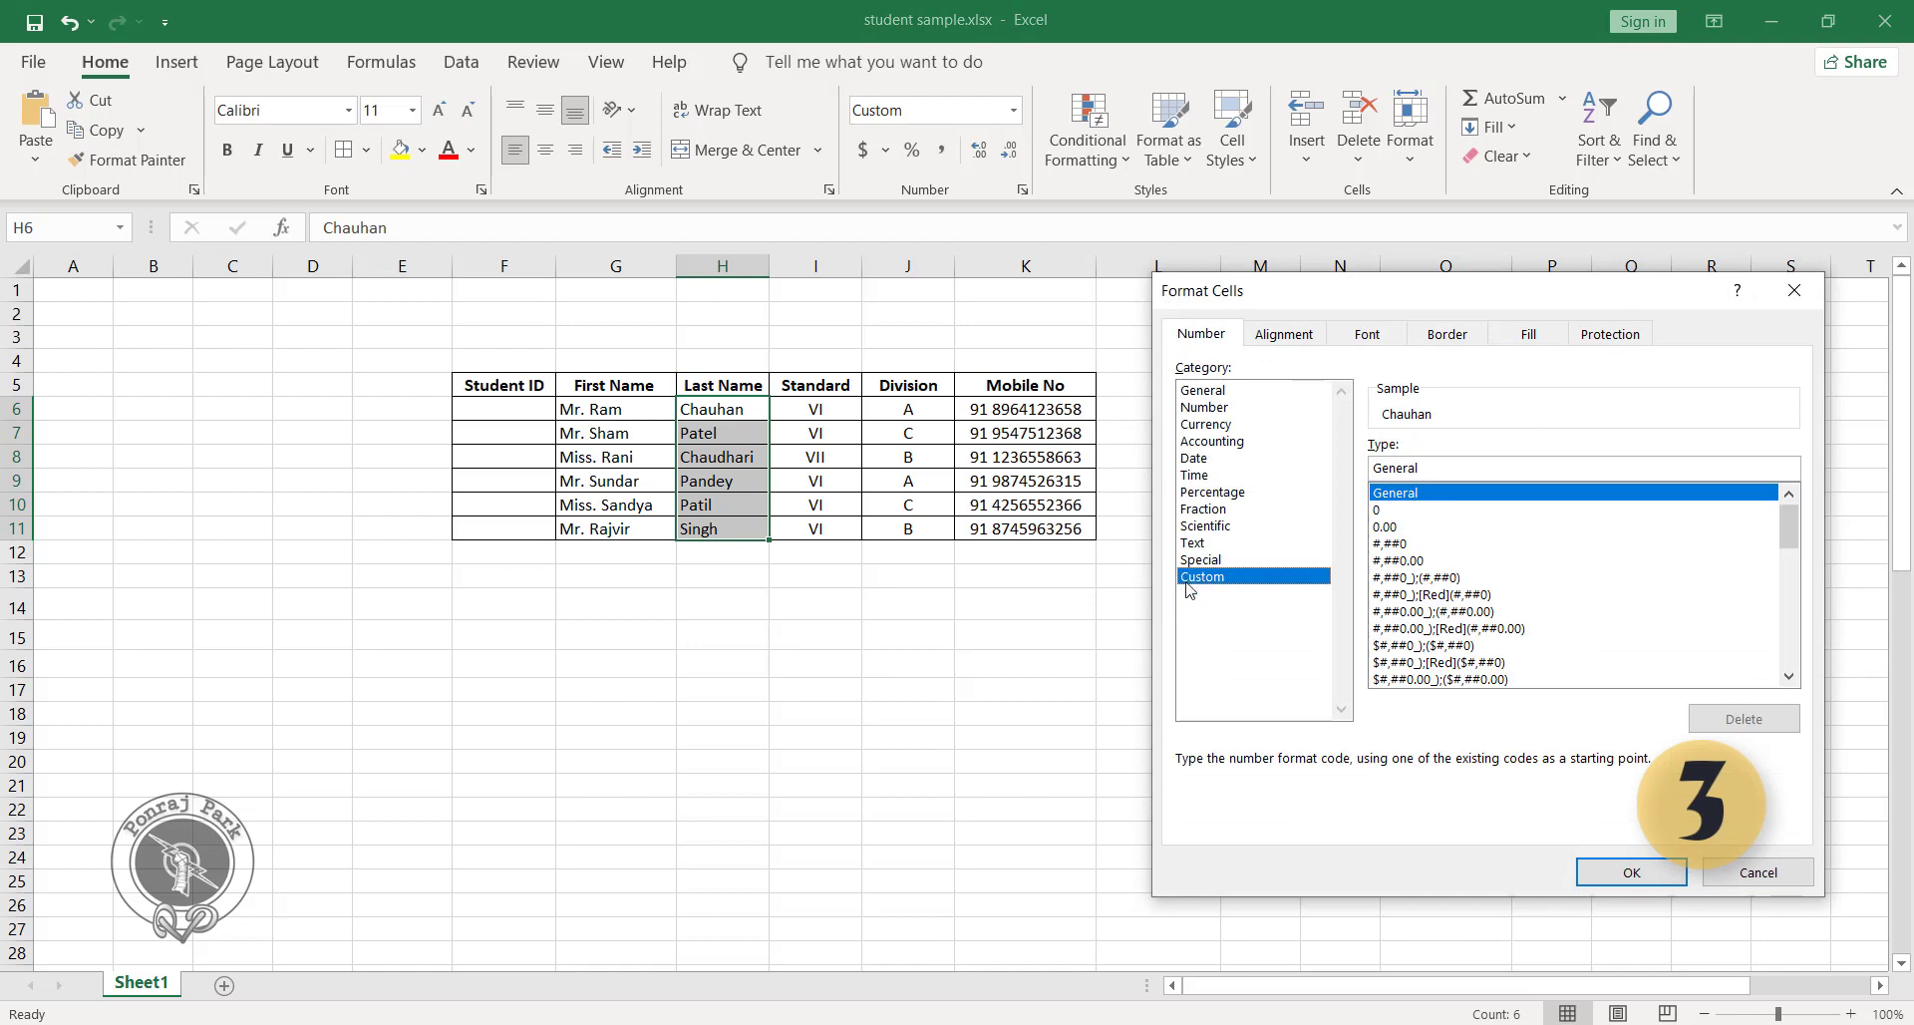
{"action": "double_click", "coordinate": [1452, 470]}
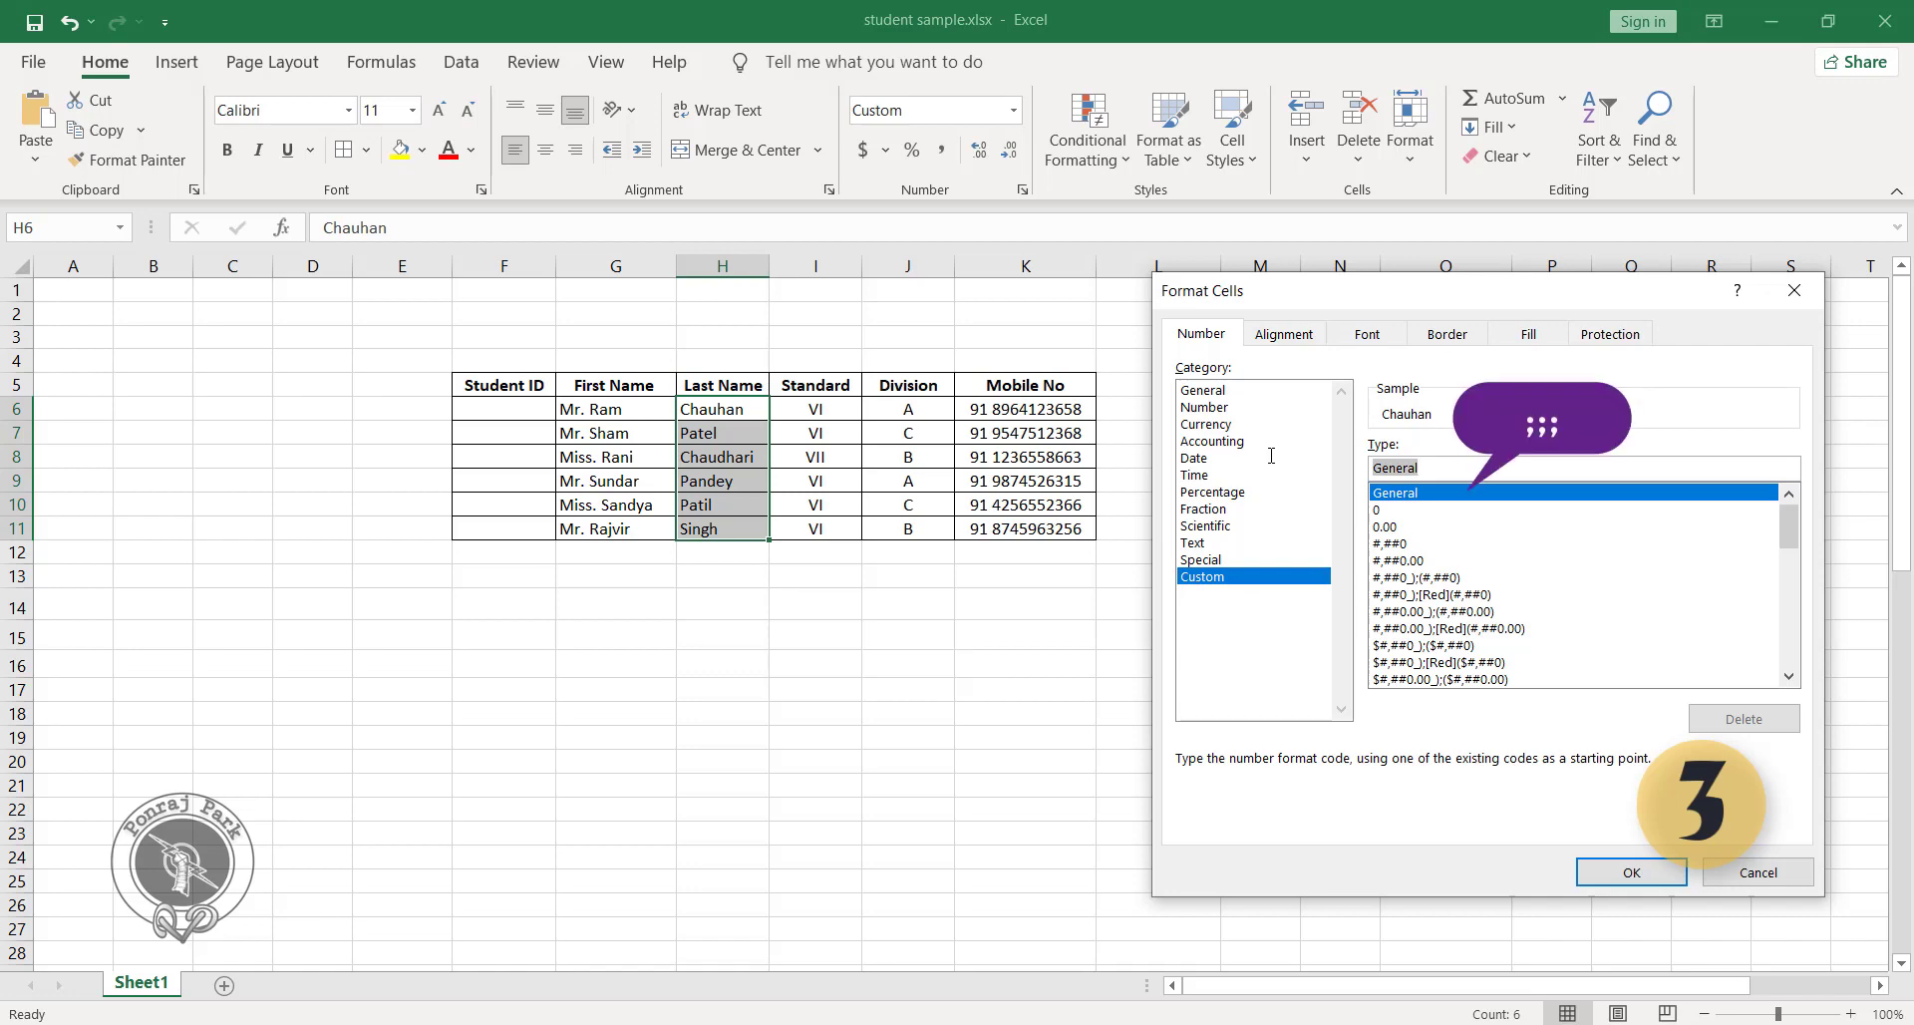
{"action": "type", "text": ";;;"}
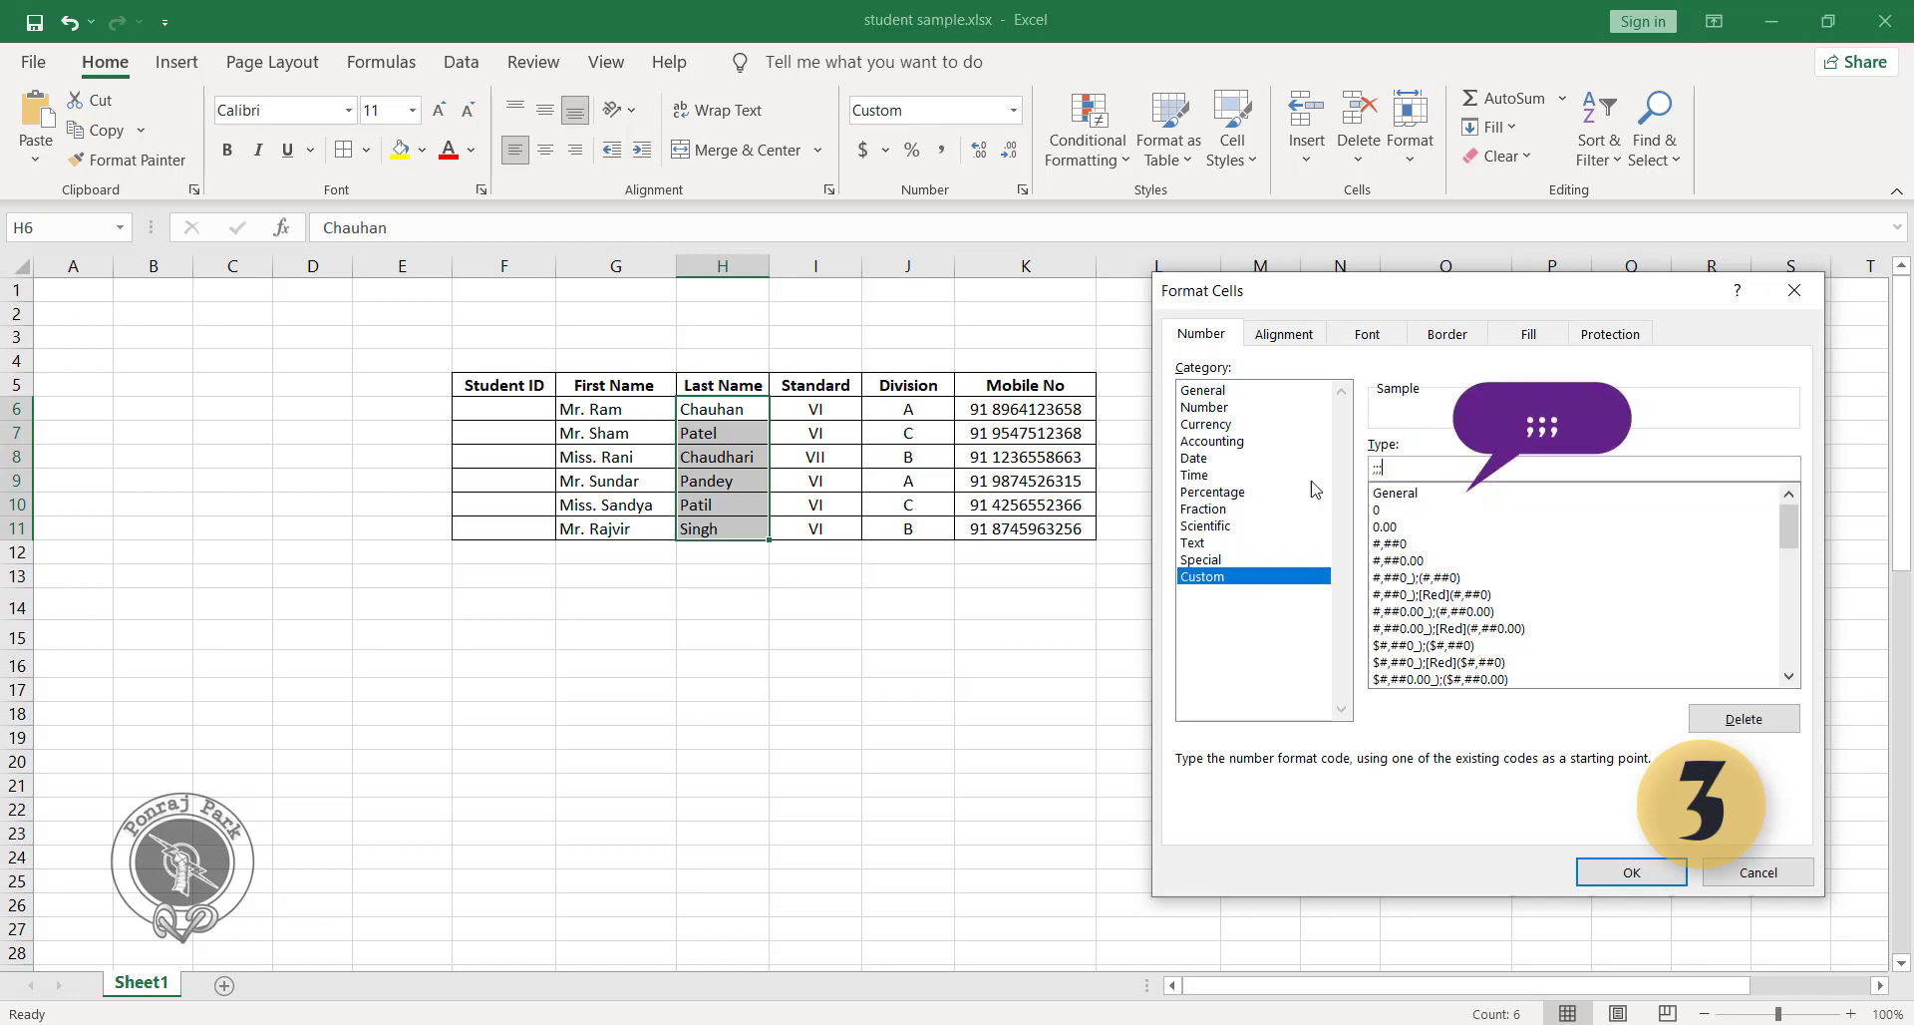
{"action": "left_click", "coordinate": [1586, 874]}
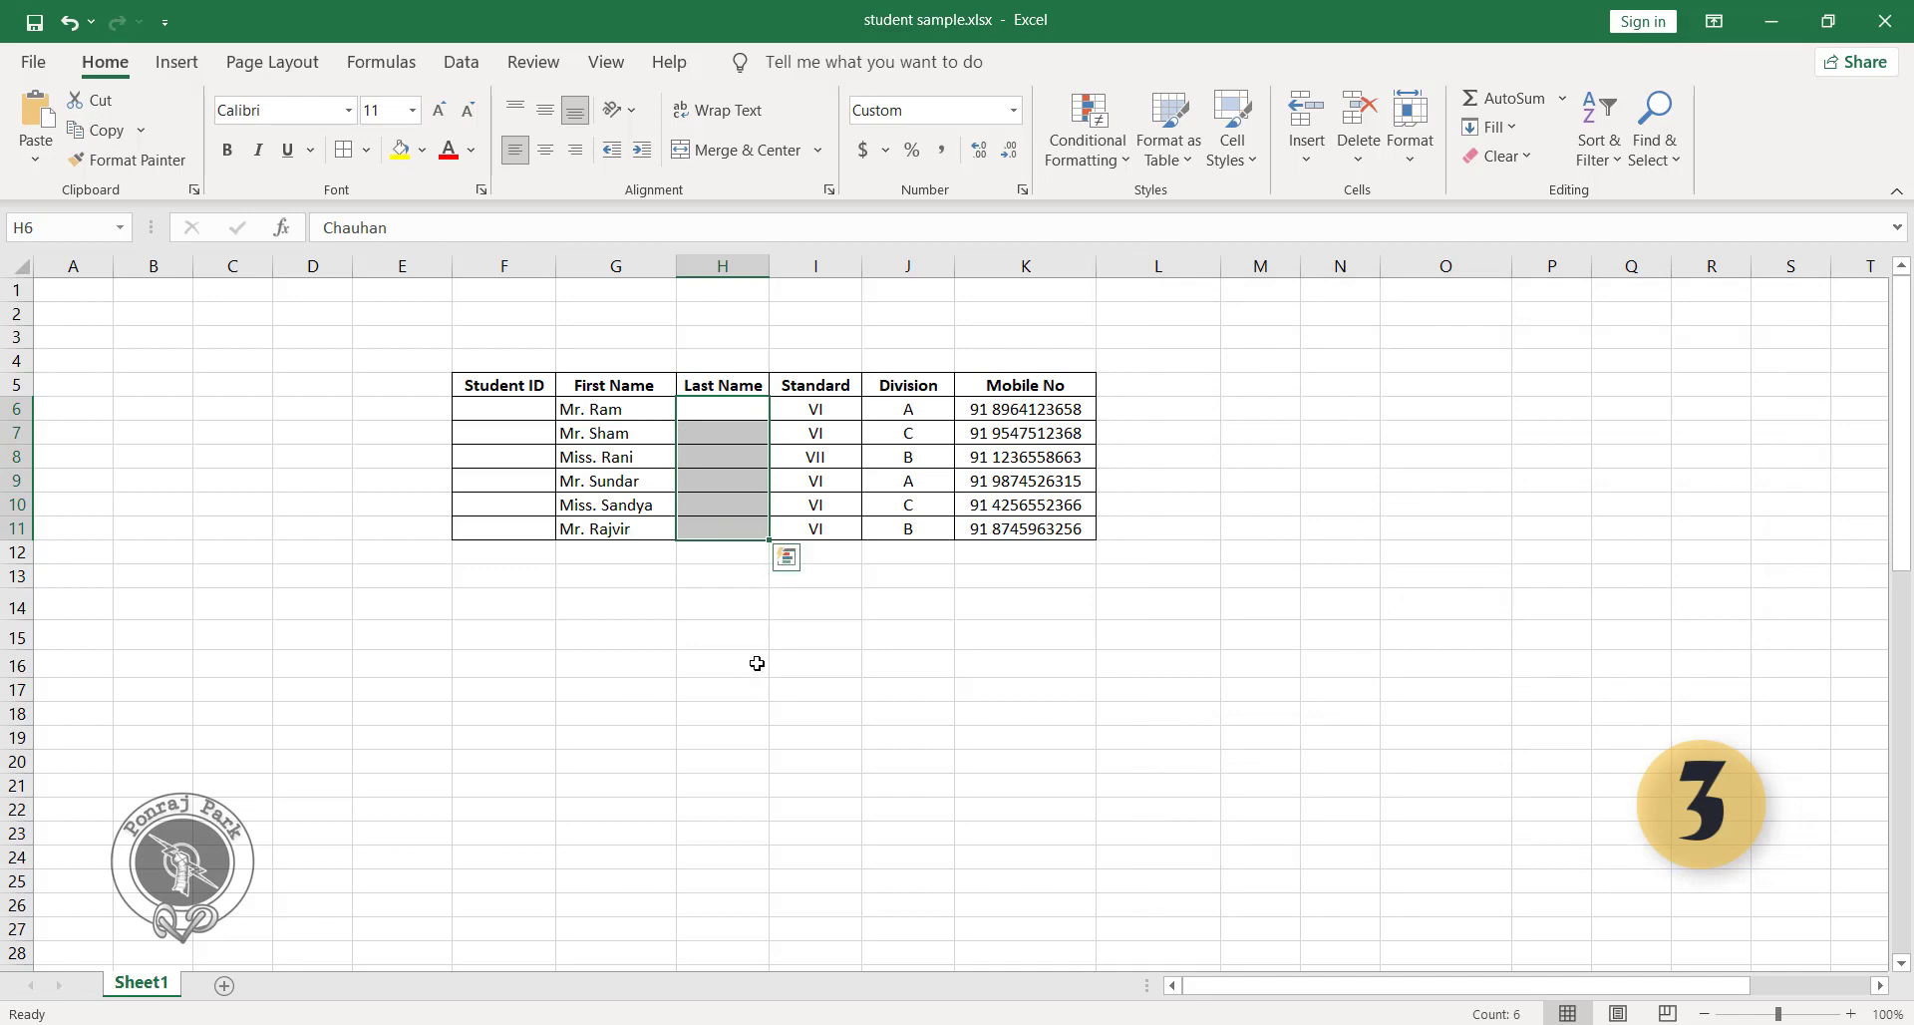
{"action": "left_click", "coordinate": [743, 630]}
{"action": "left_click", "coordinate": [733, 410]}
{"action": "left_click_drag", "start_coordinate": [733, 410], "coordinate": [708, 533]}
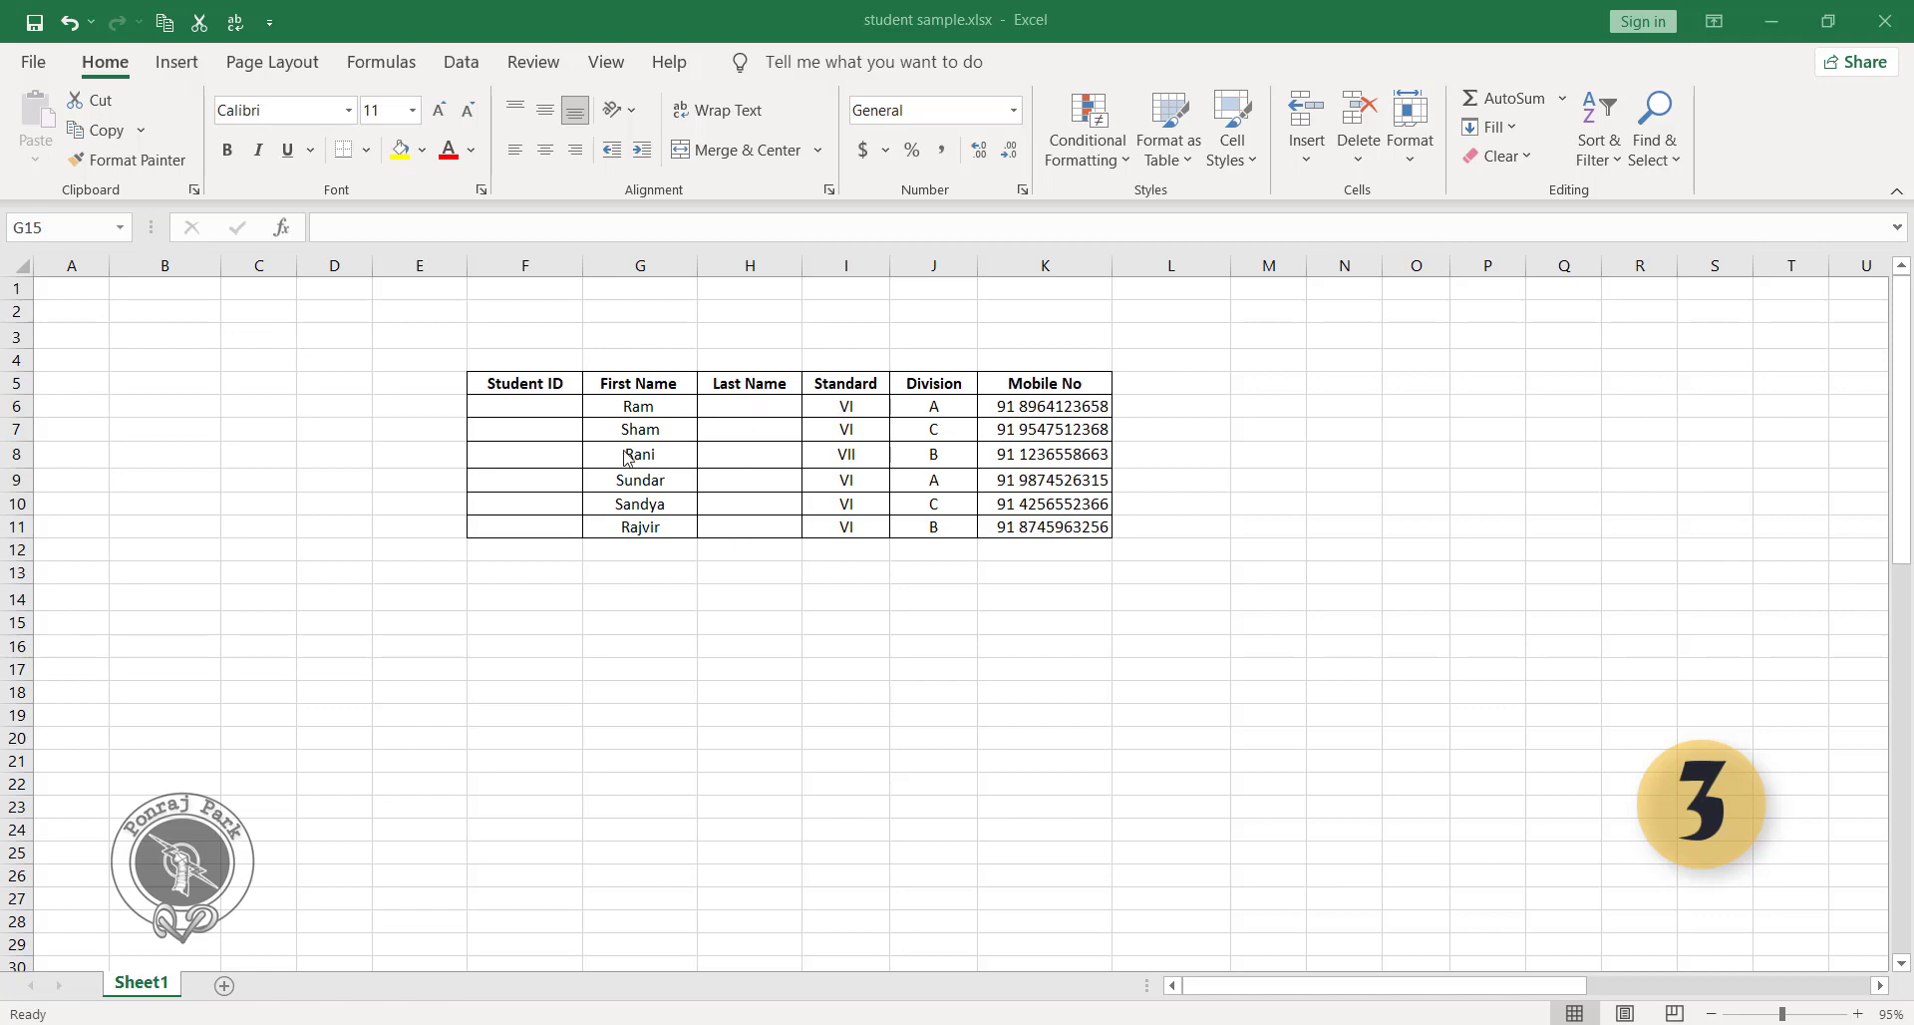
Unhide the student IDs in F6:F11 by clearing their custom number format code.
{"action": "left_click", "coordinate": [540, 401]}
{"action": "left_click_drag", "start_coordinate": [540, 402], "coordinate": [525, 527]}
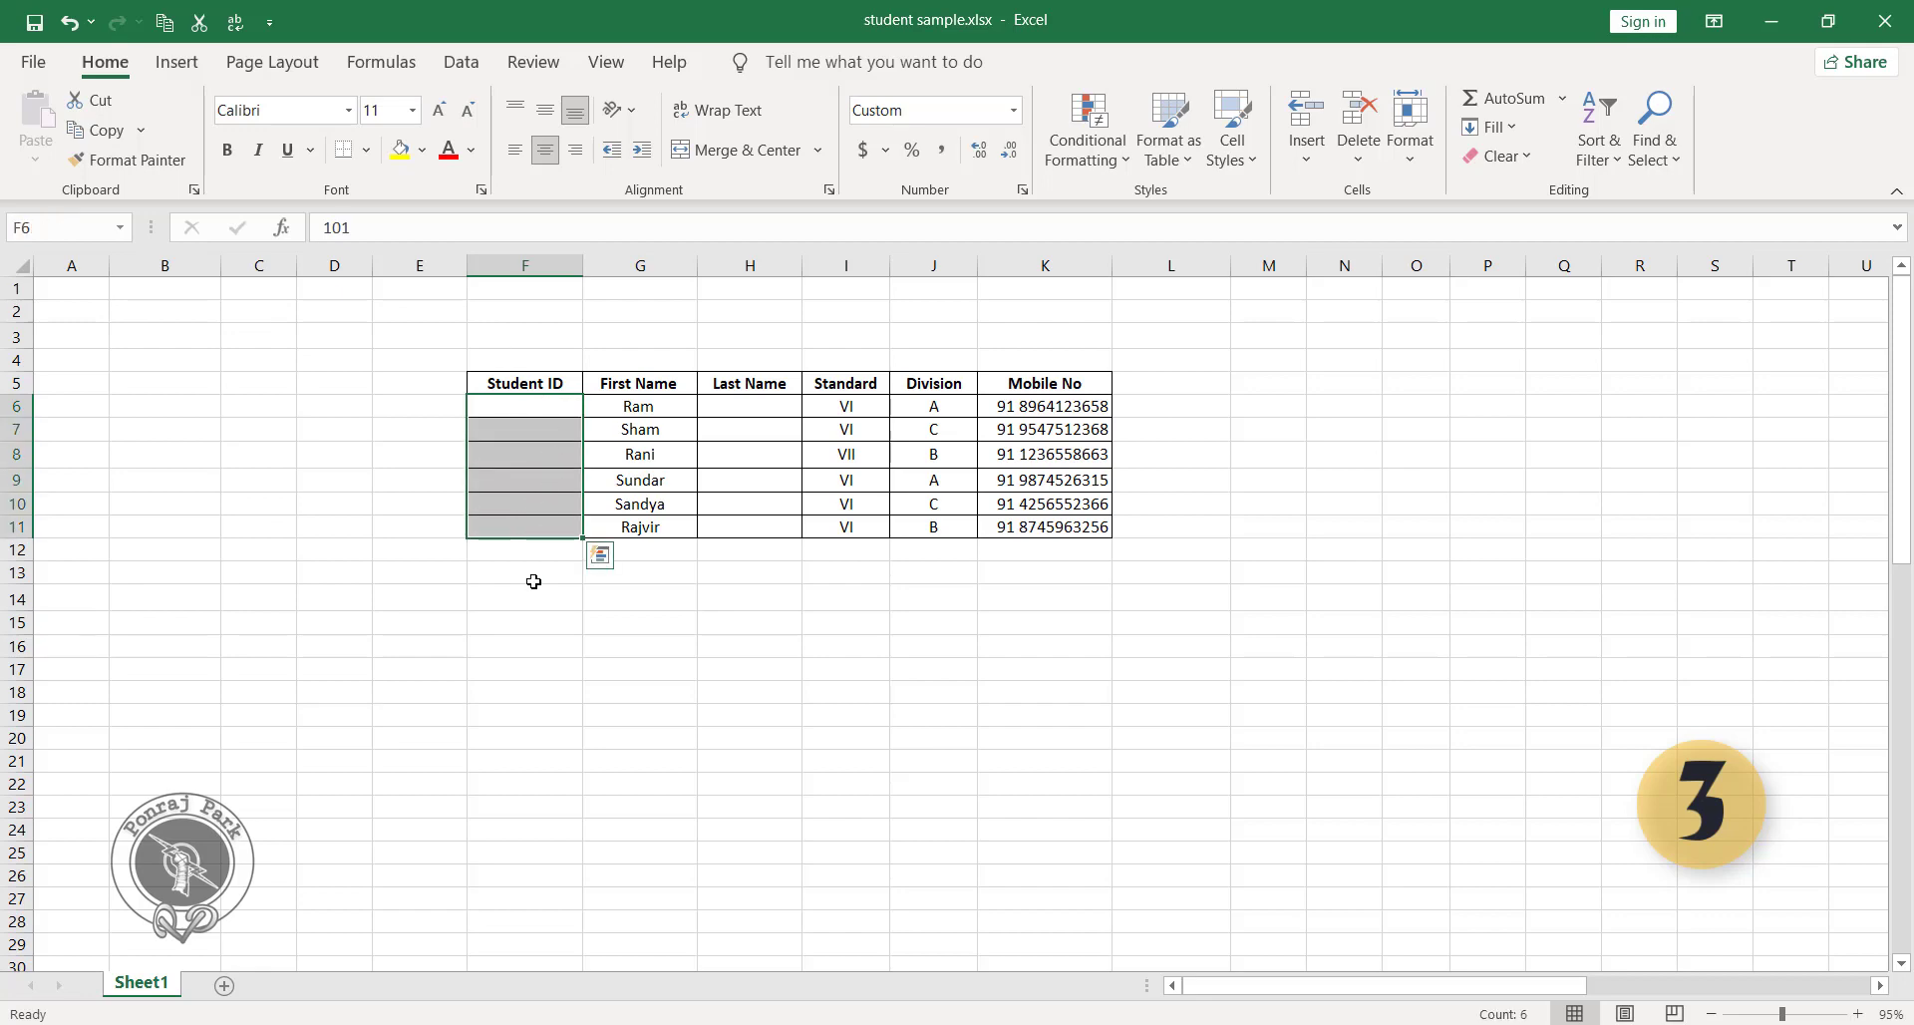
{"action": "key", "text": "ctrl+1"}
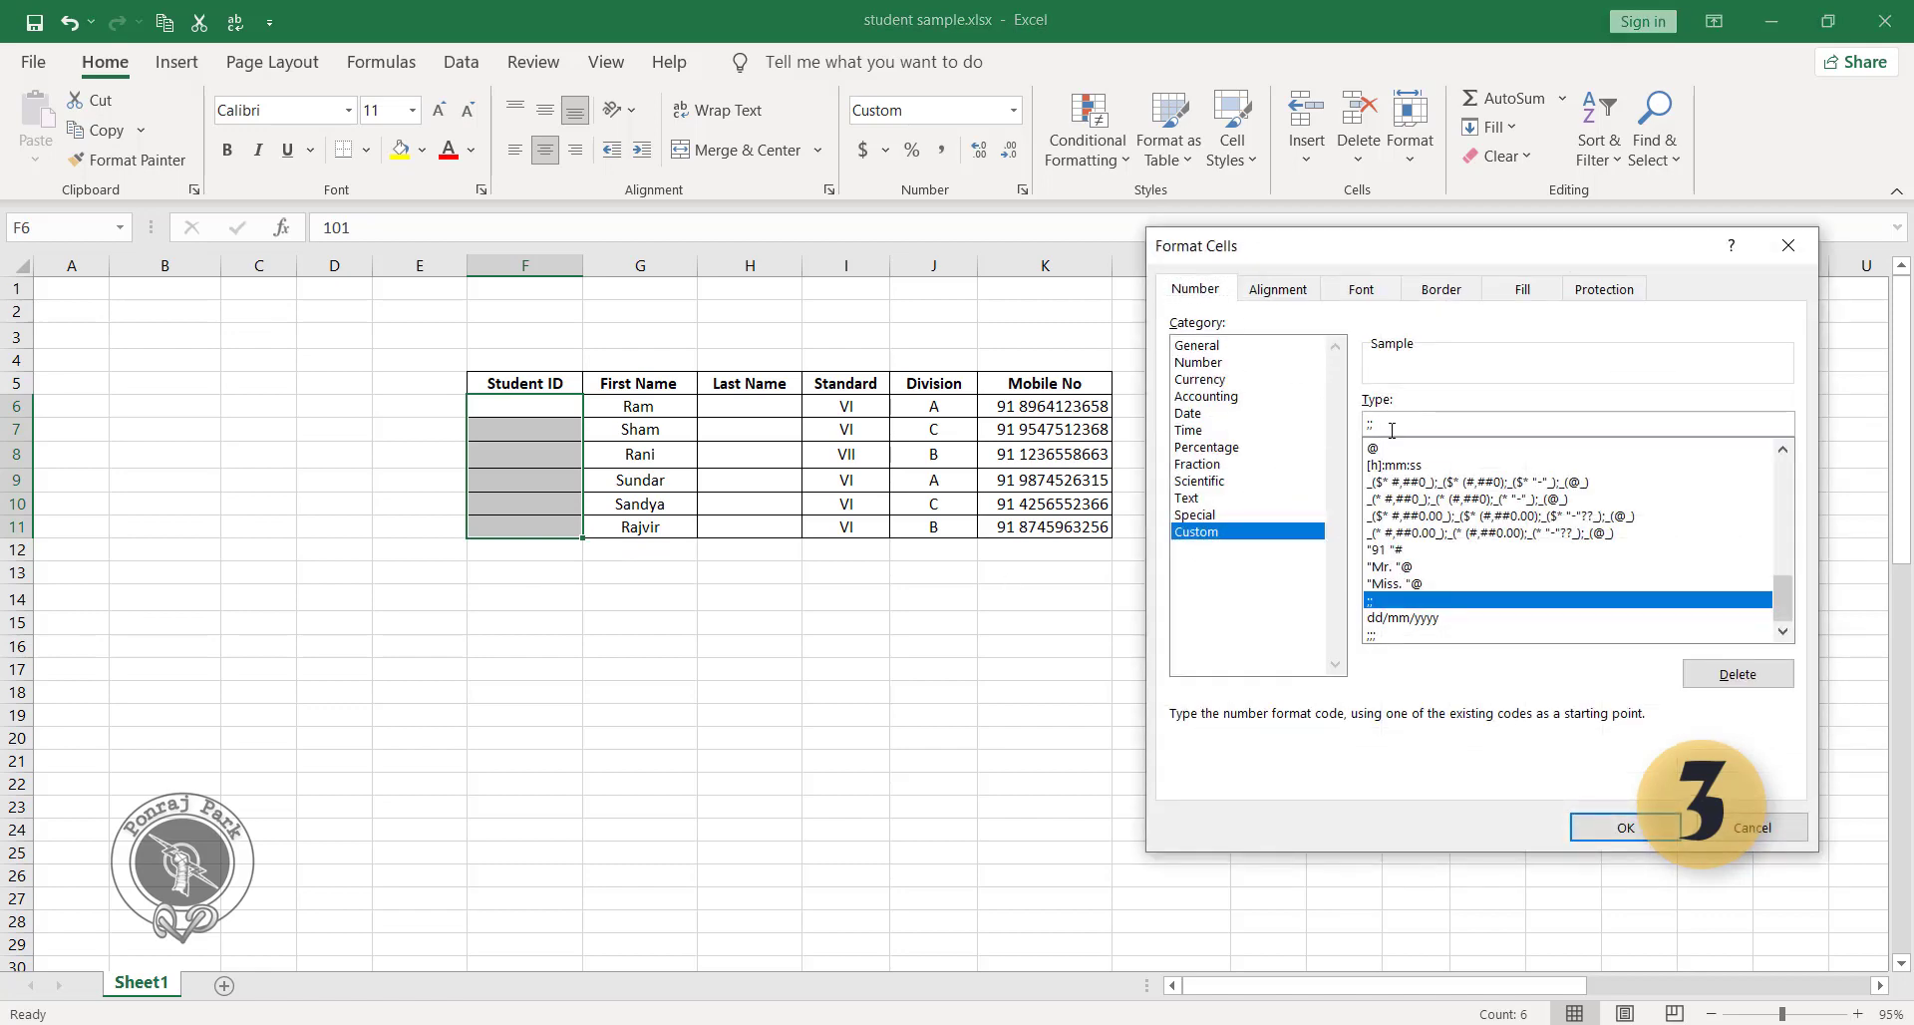
{"action": "key", "text": "BackSpace"}
{"action": "key", "text": "BackSpace"}
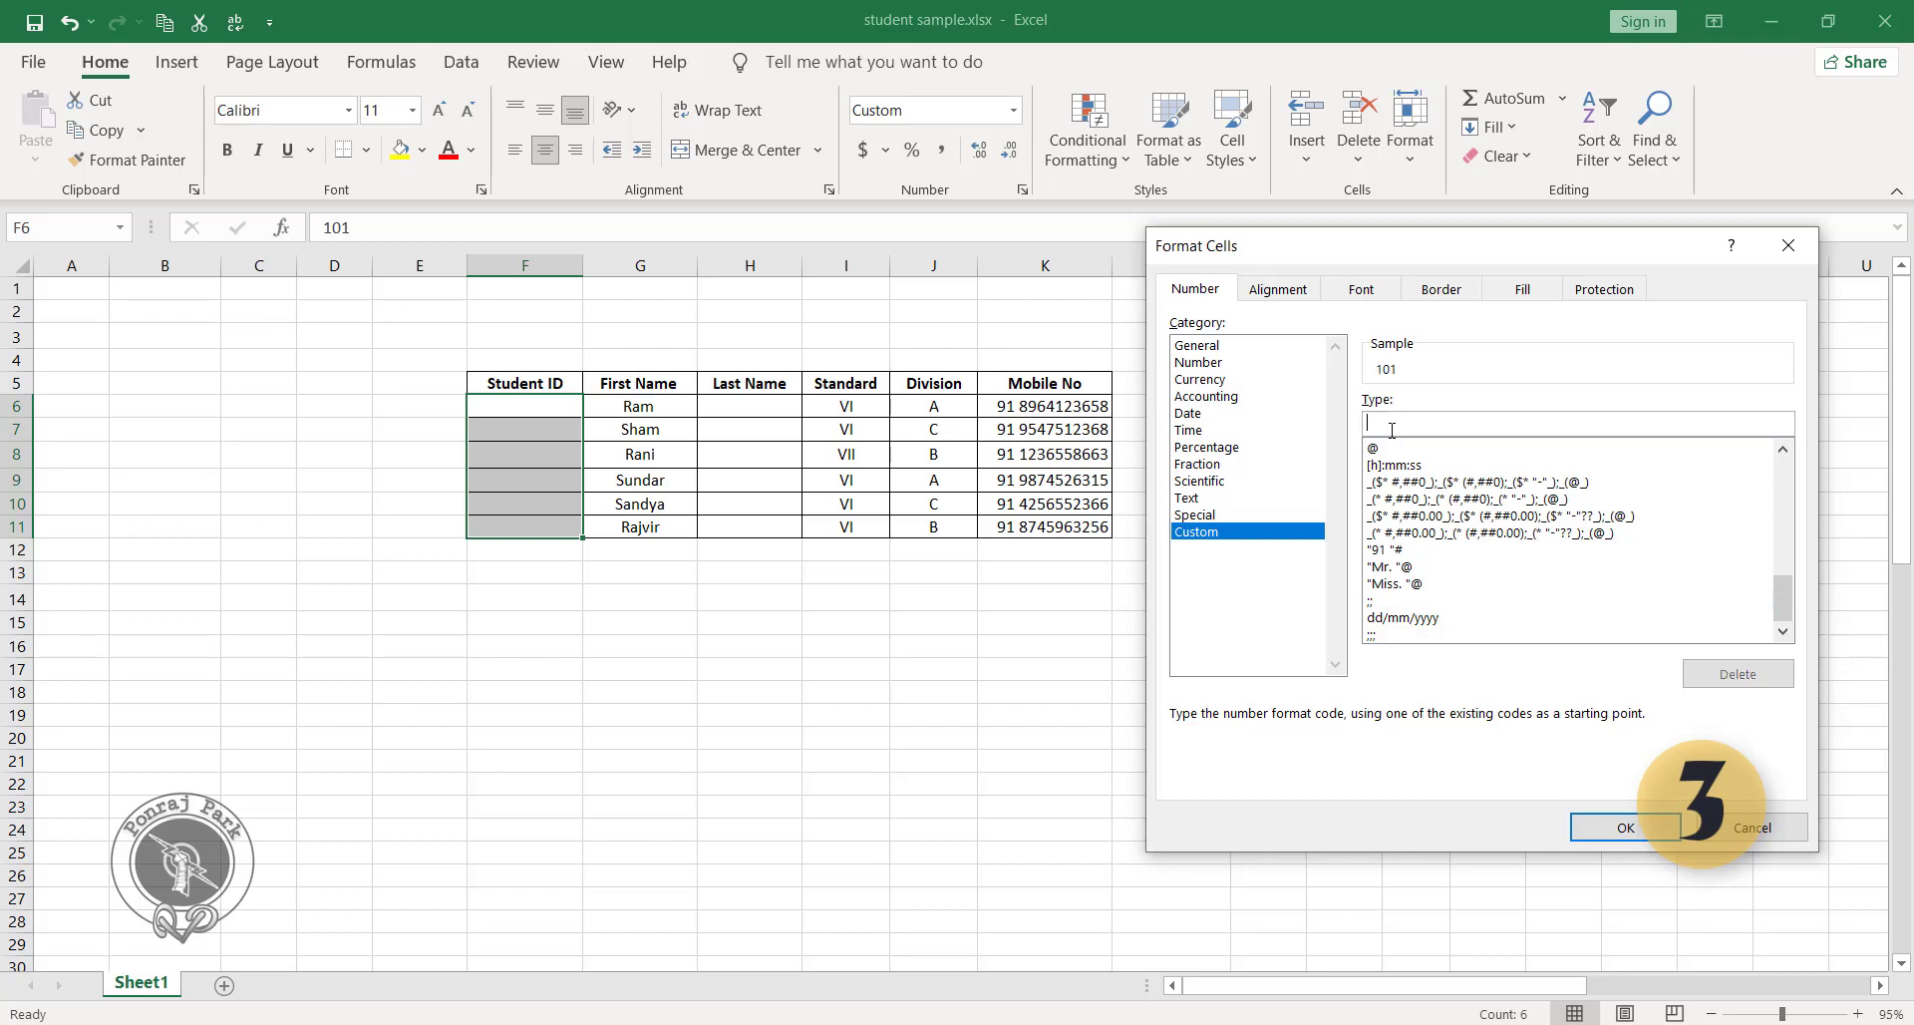
{"action": "left_click", "coordinate": [1402, 600]}
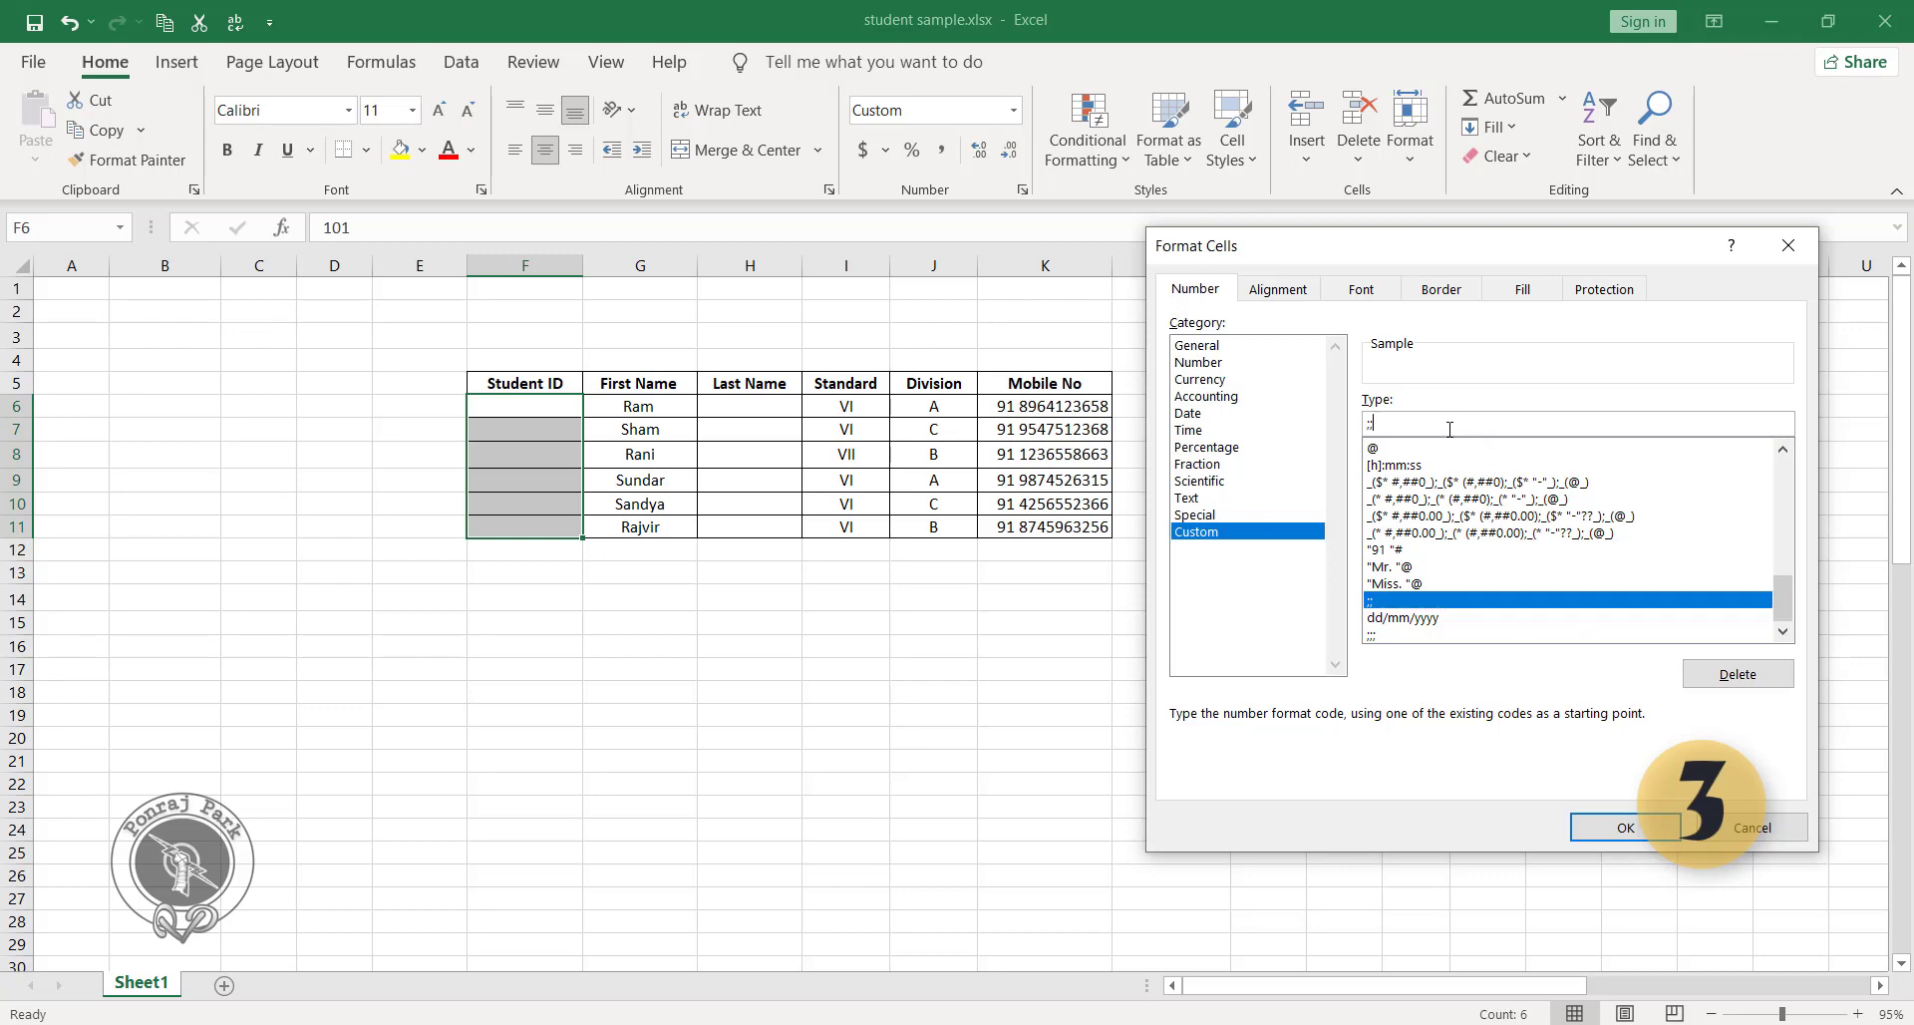
{"action": "key", "text": "BackSpace"}
{"action": "key", "text": "BackSpace"}
{"action": "left_click", "coordinate": [1612, 827]}
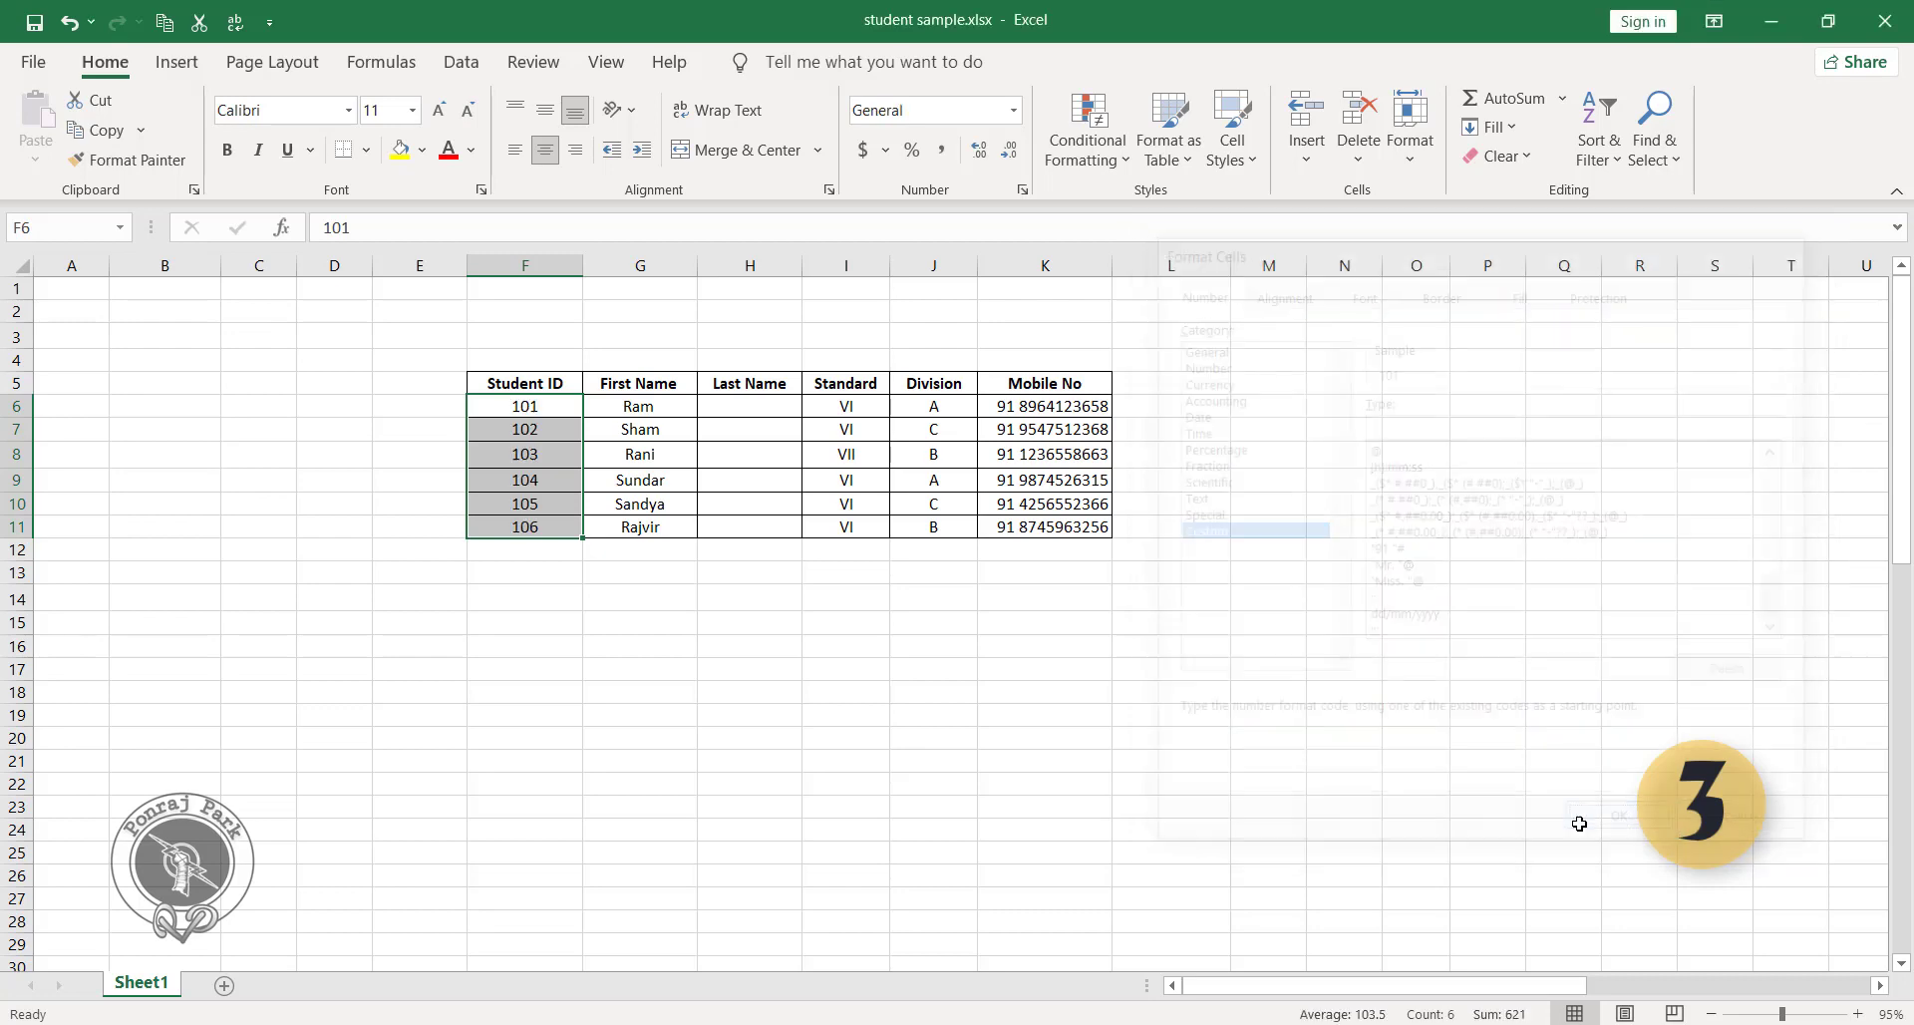
{"action": "left_click", "coordinate": [843, 648]}
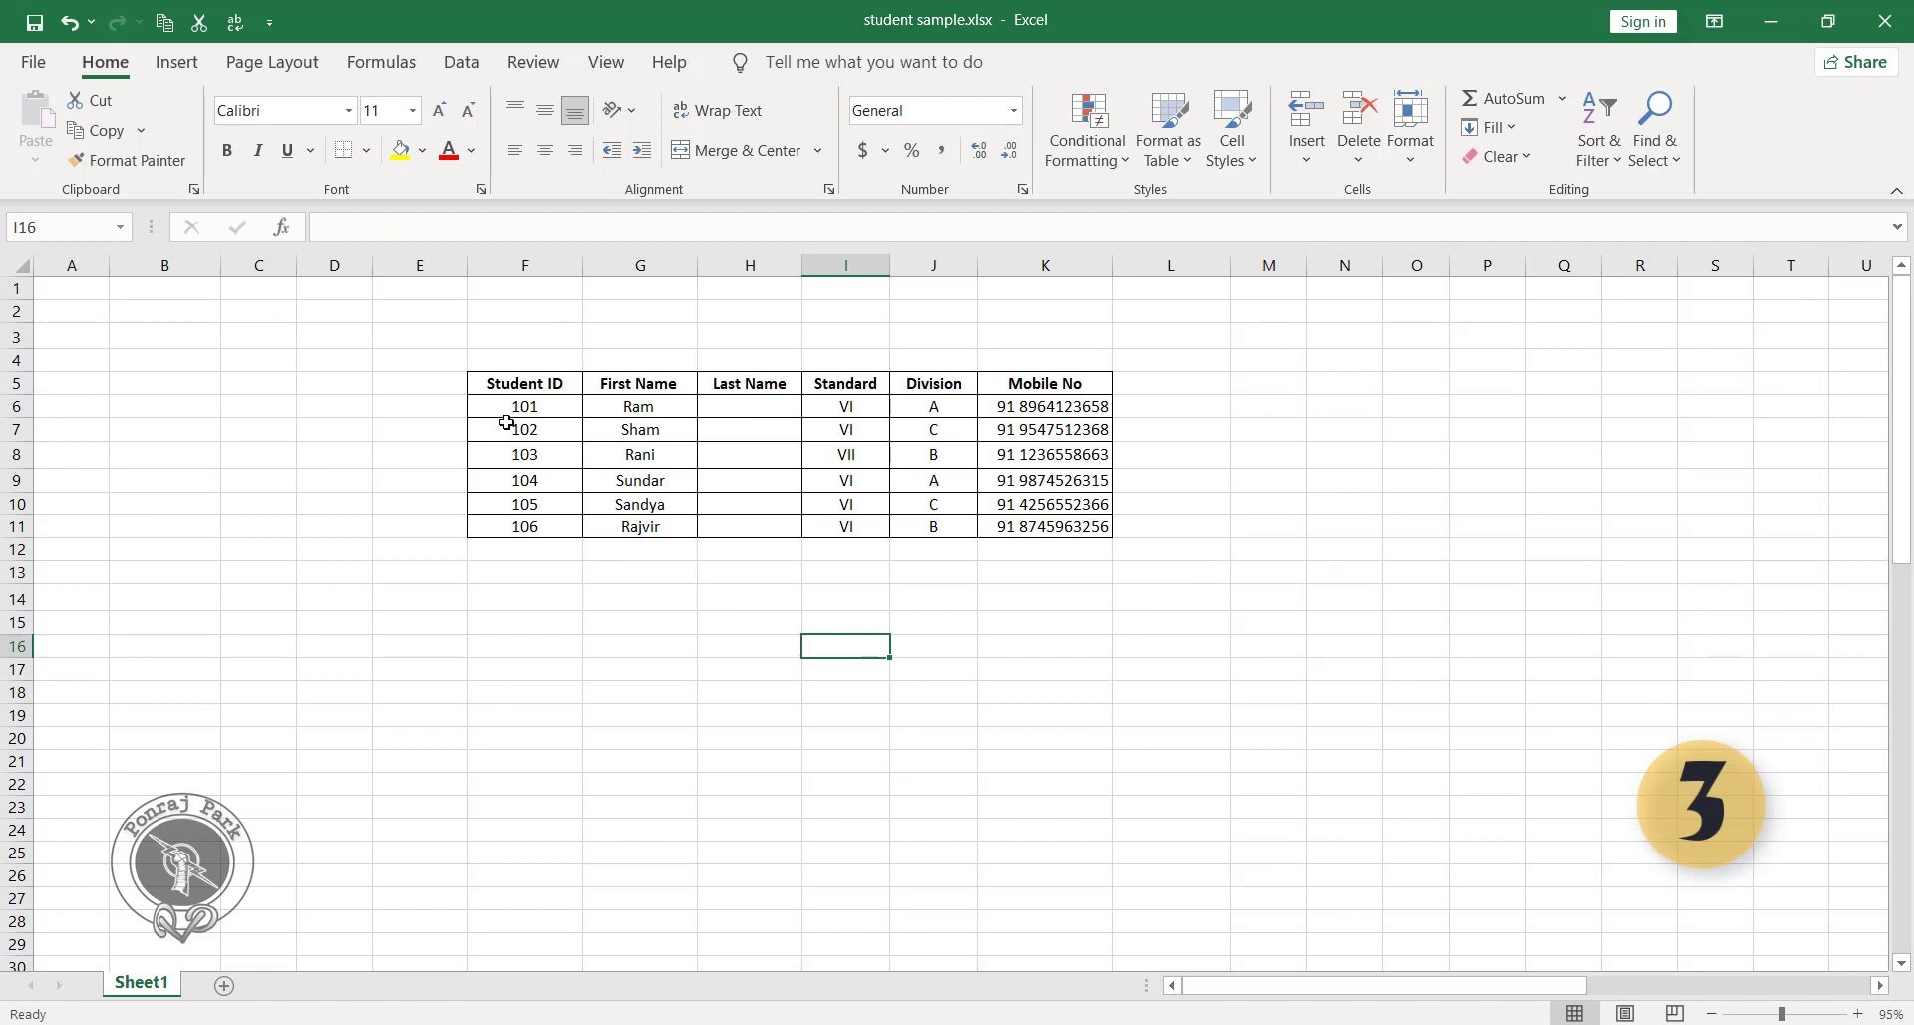
{"action": "left_click_drag", "start_coordinate": [508, 408], "coordinate": [503, 532]}
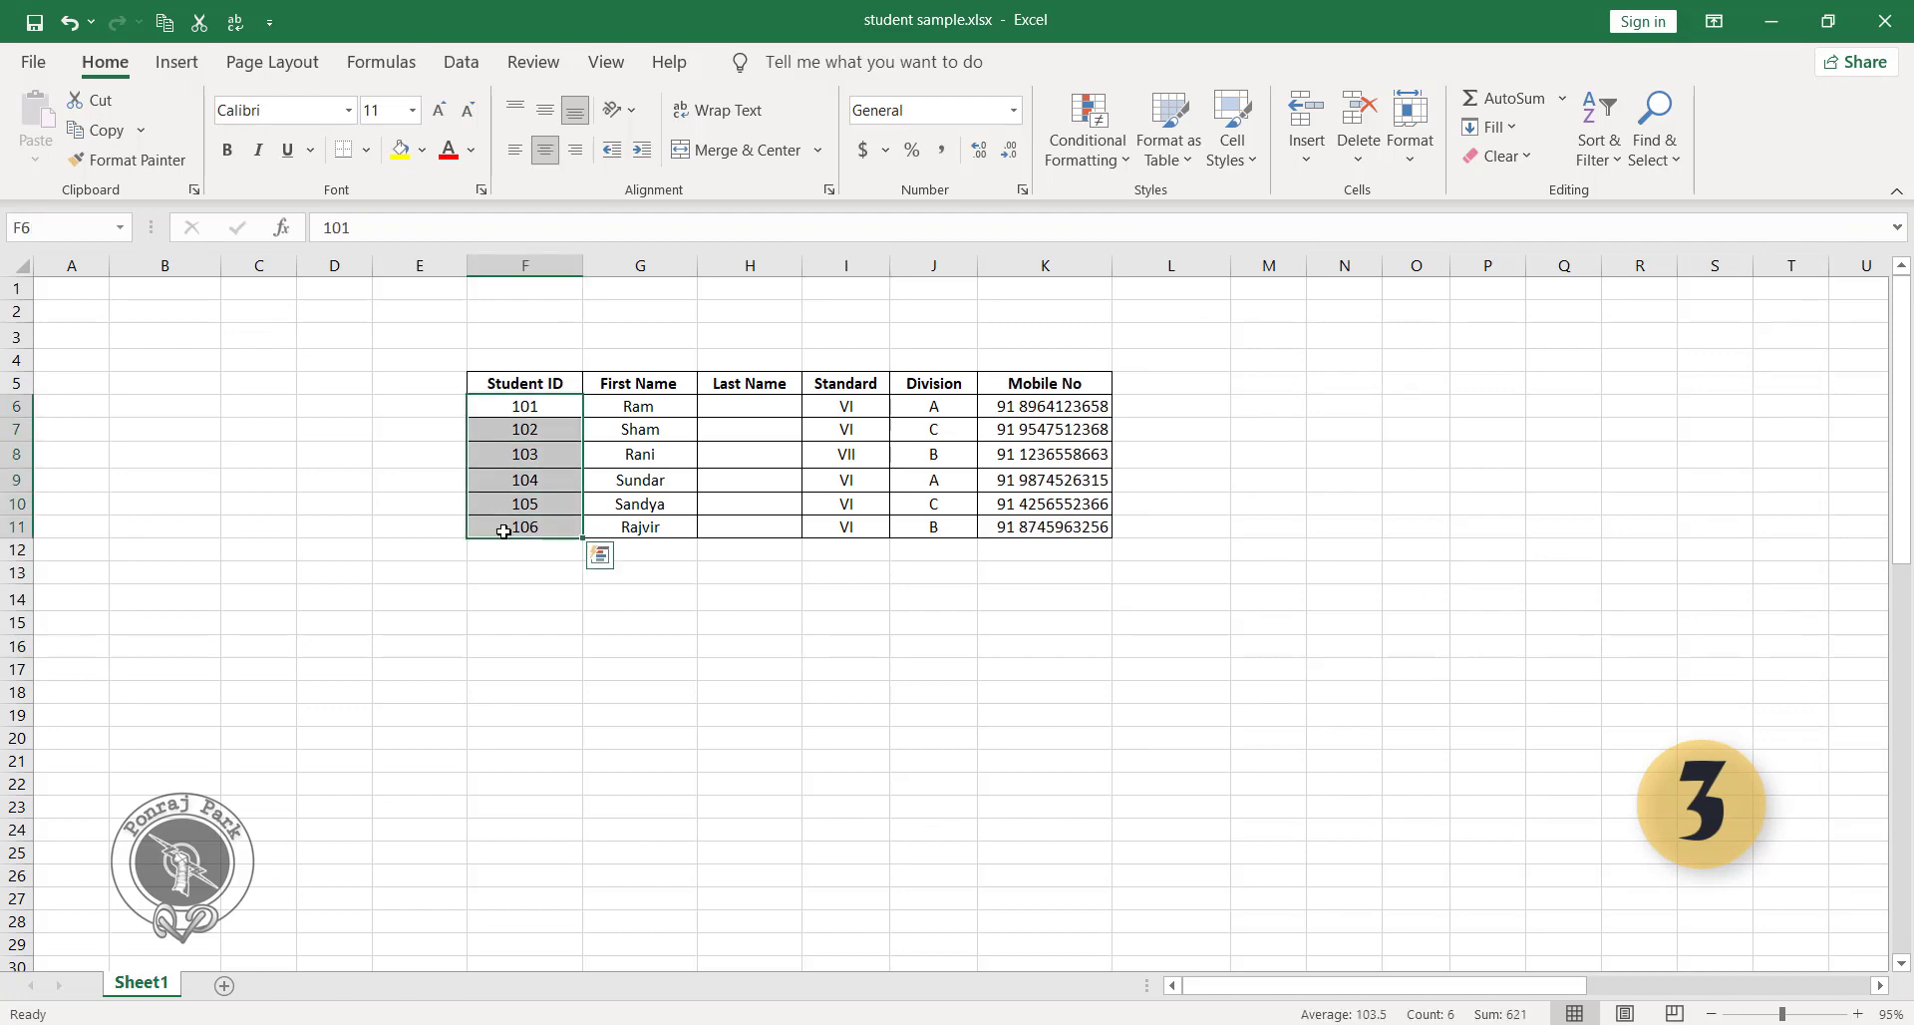
Delete the ;; code from the list of custom number formats while the student IDs in F6:F11 are selected.
{"action": "key", "text": "ctrl+1"}
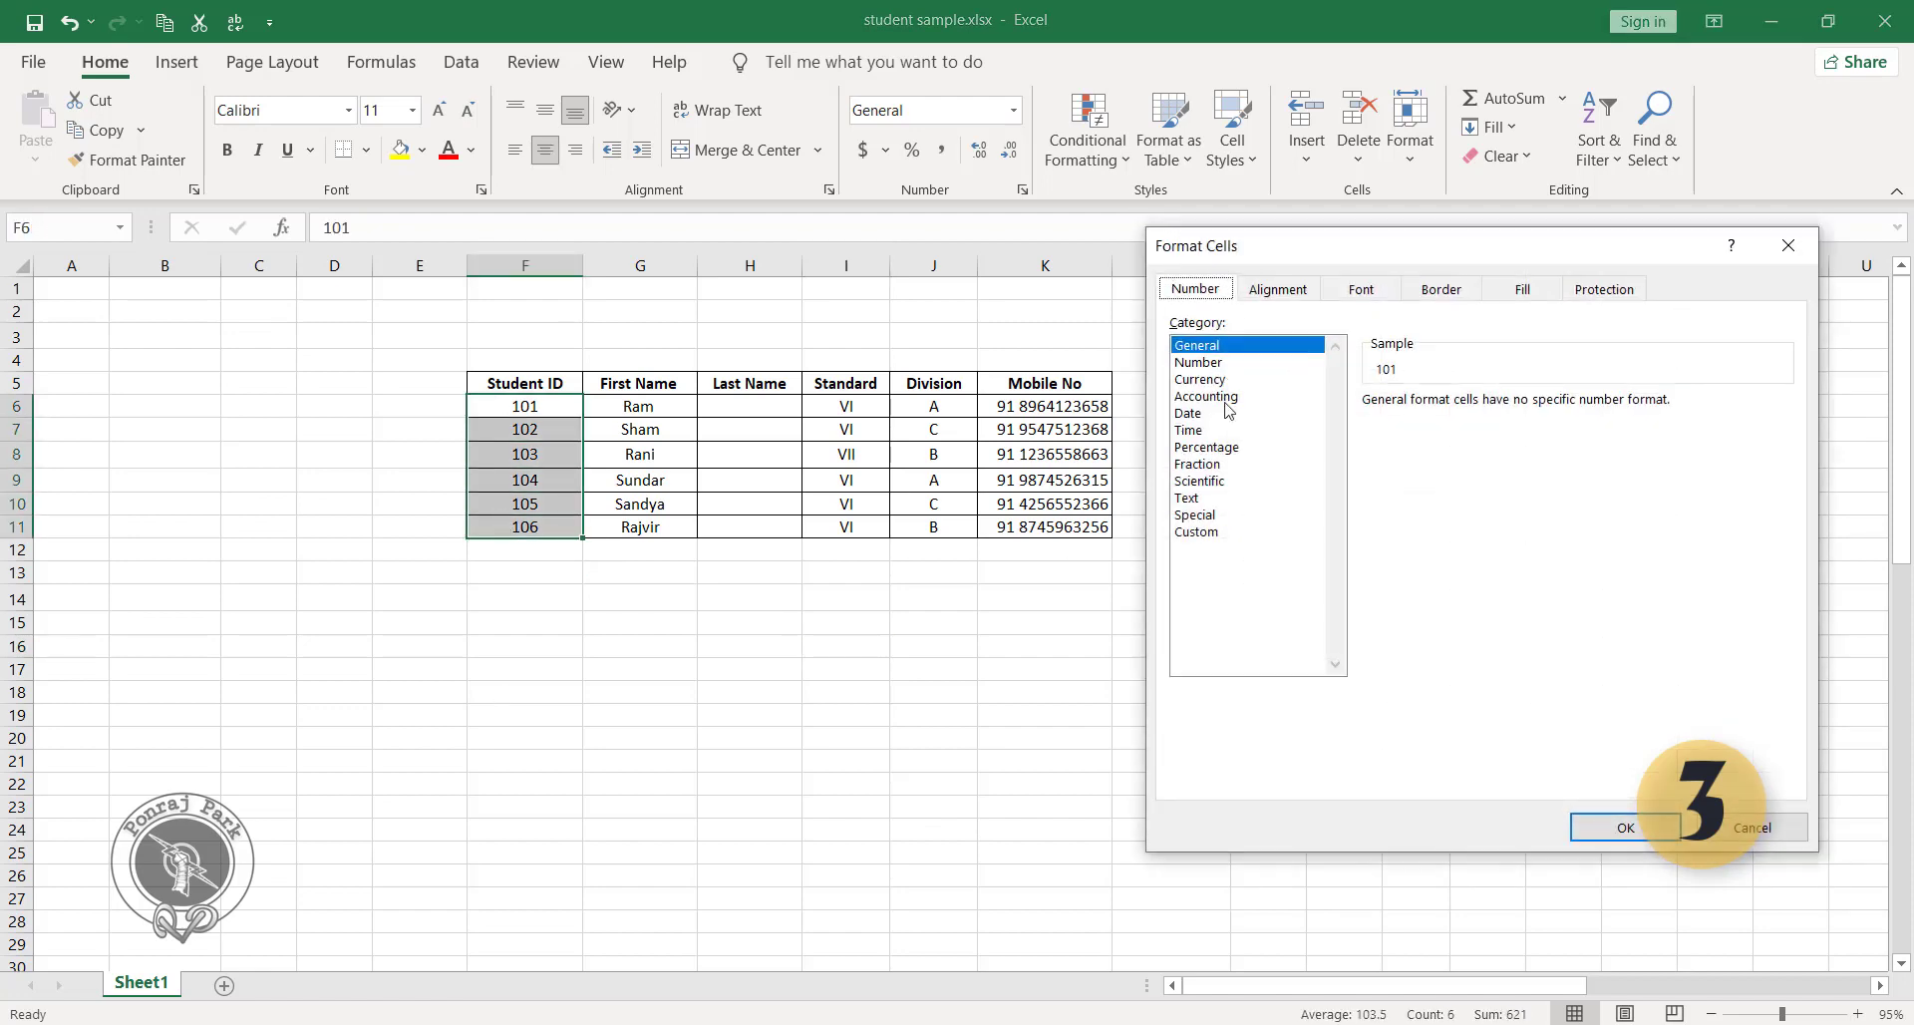
{"action": "left_click", "coordinate": [1202, 532]}
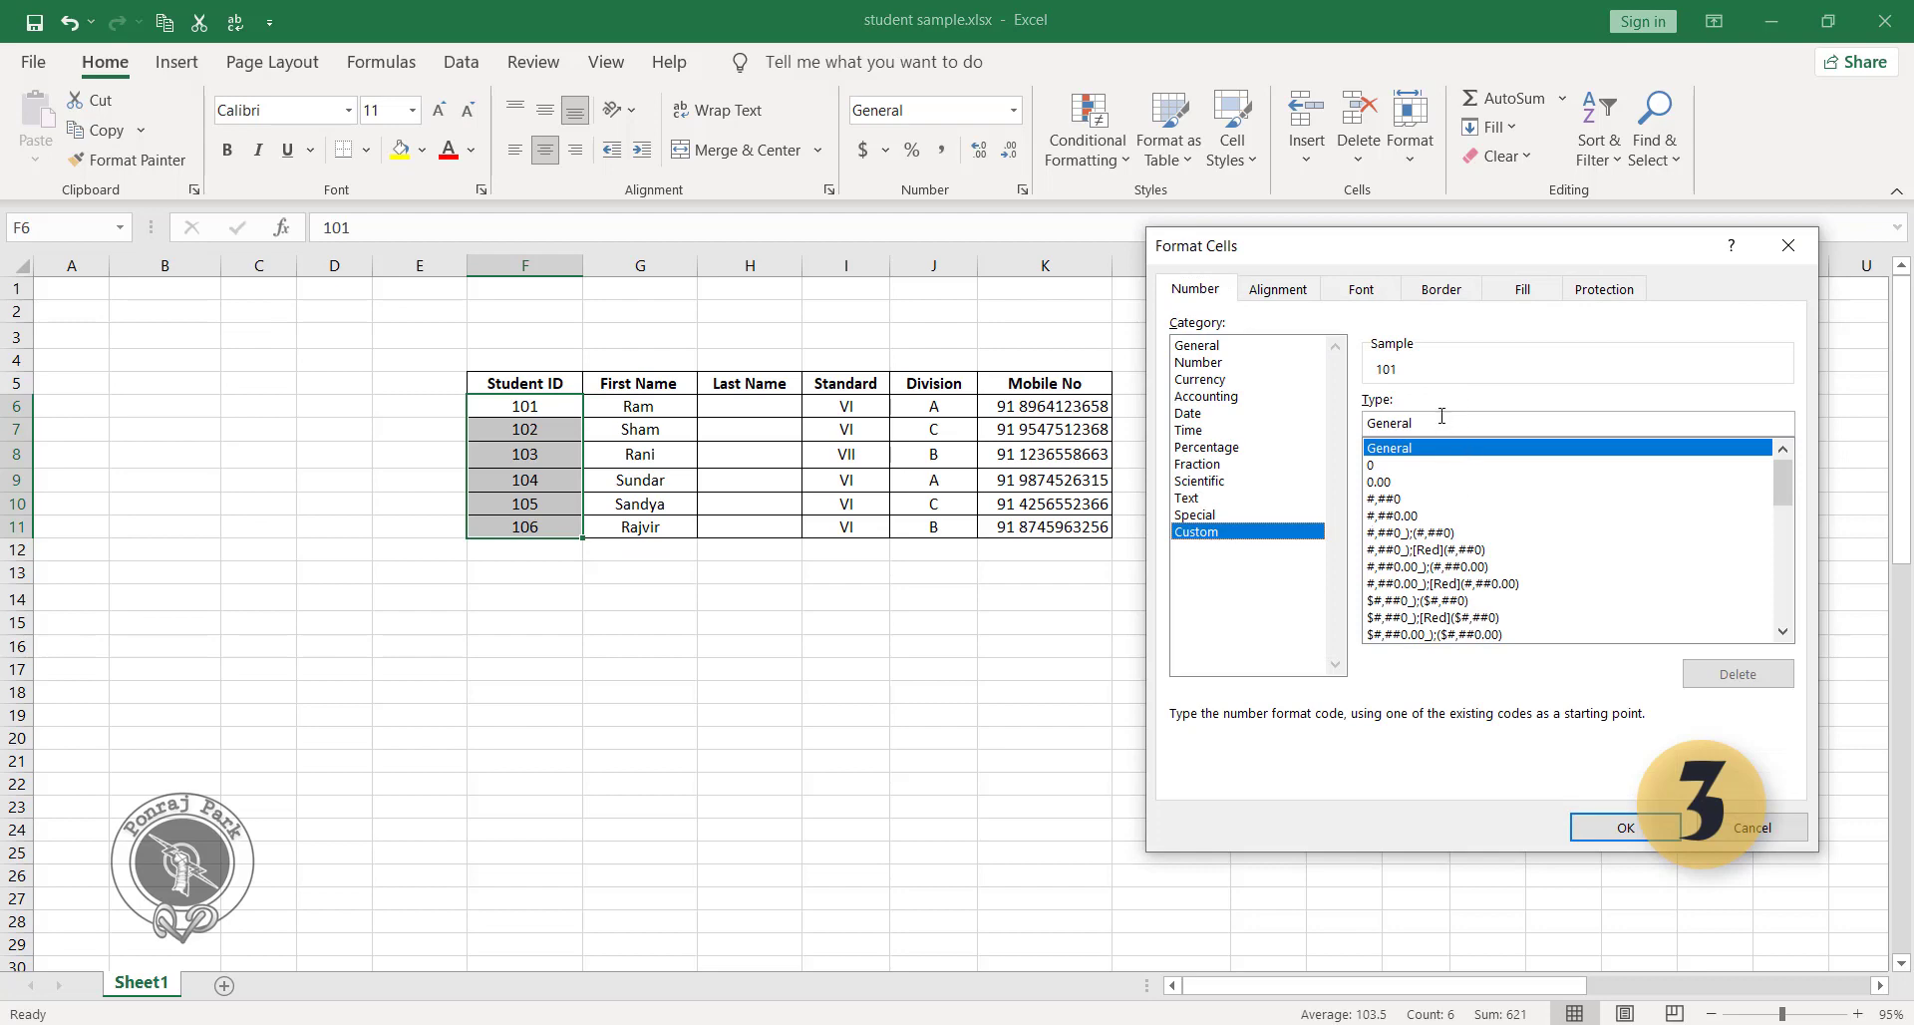
{"action": "left_click_drag", "start_coordinate": [1785, 483], "coordinate": [1784, 598]}
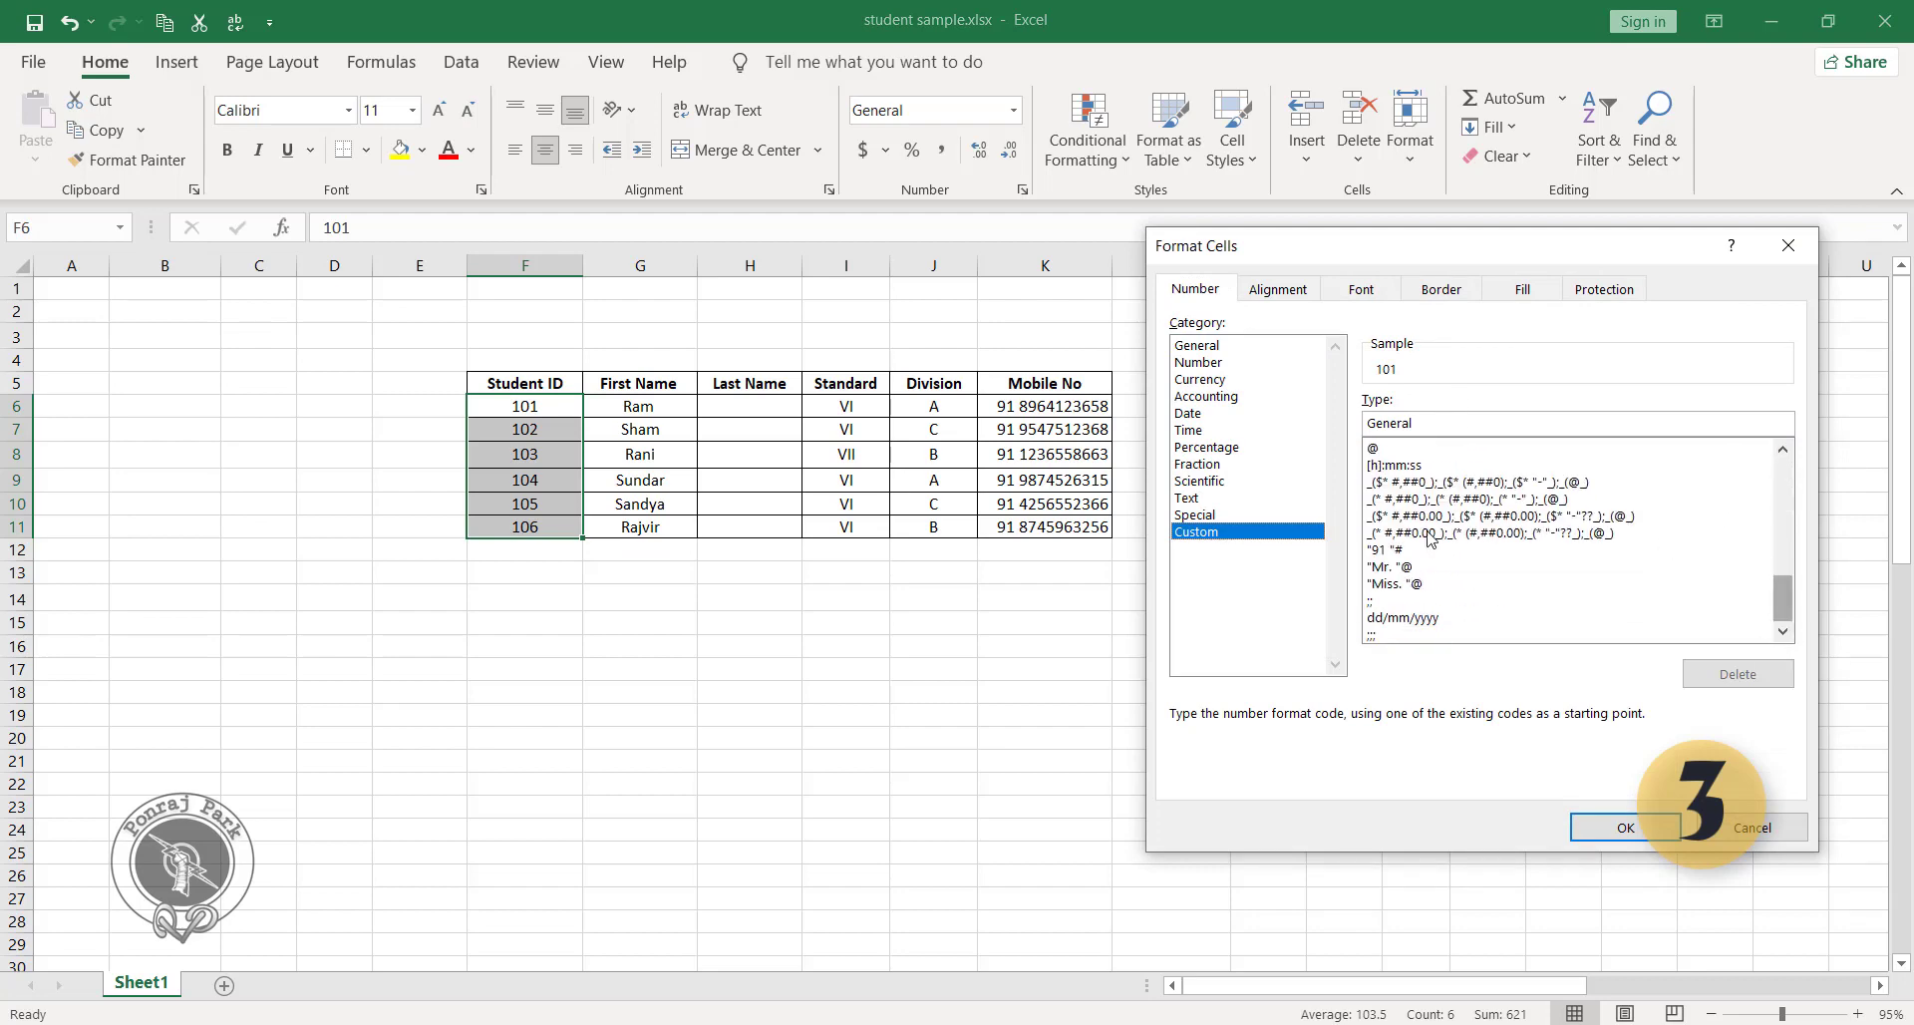
{"action": "left_click", "coordinate": [1378, 602]}
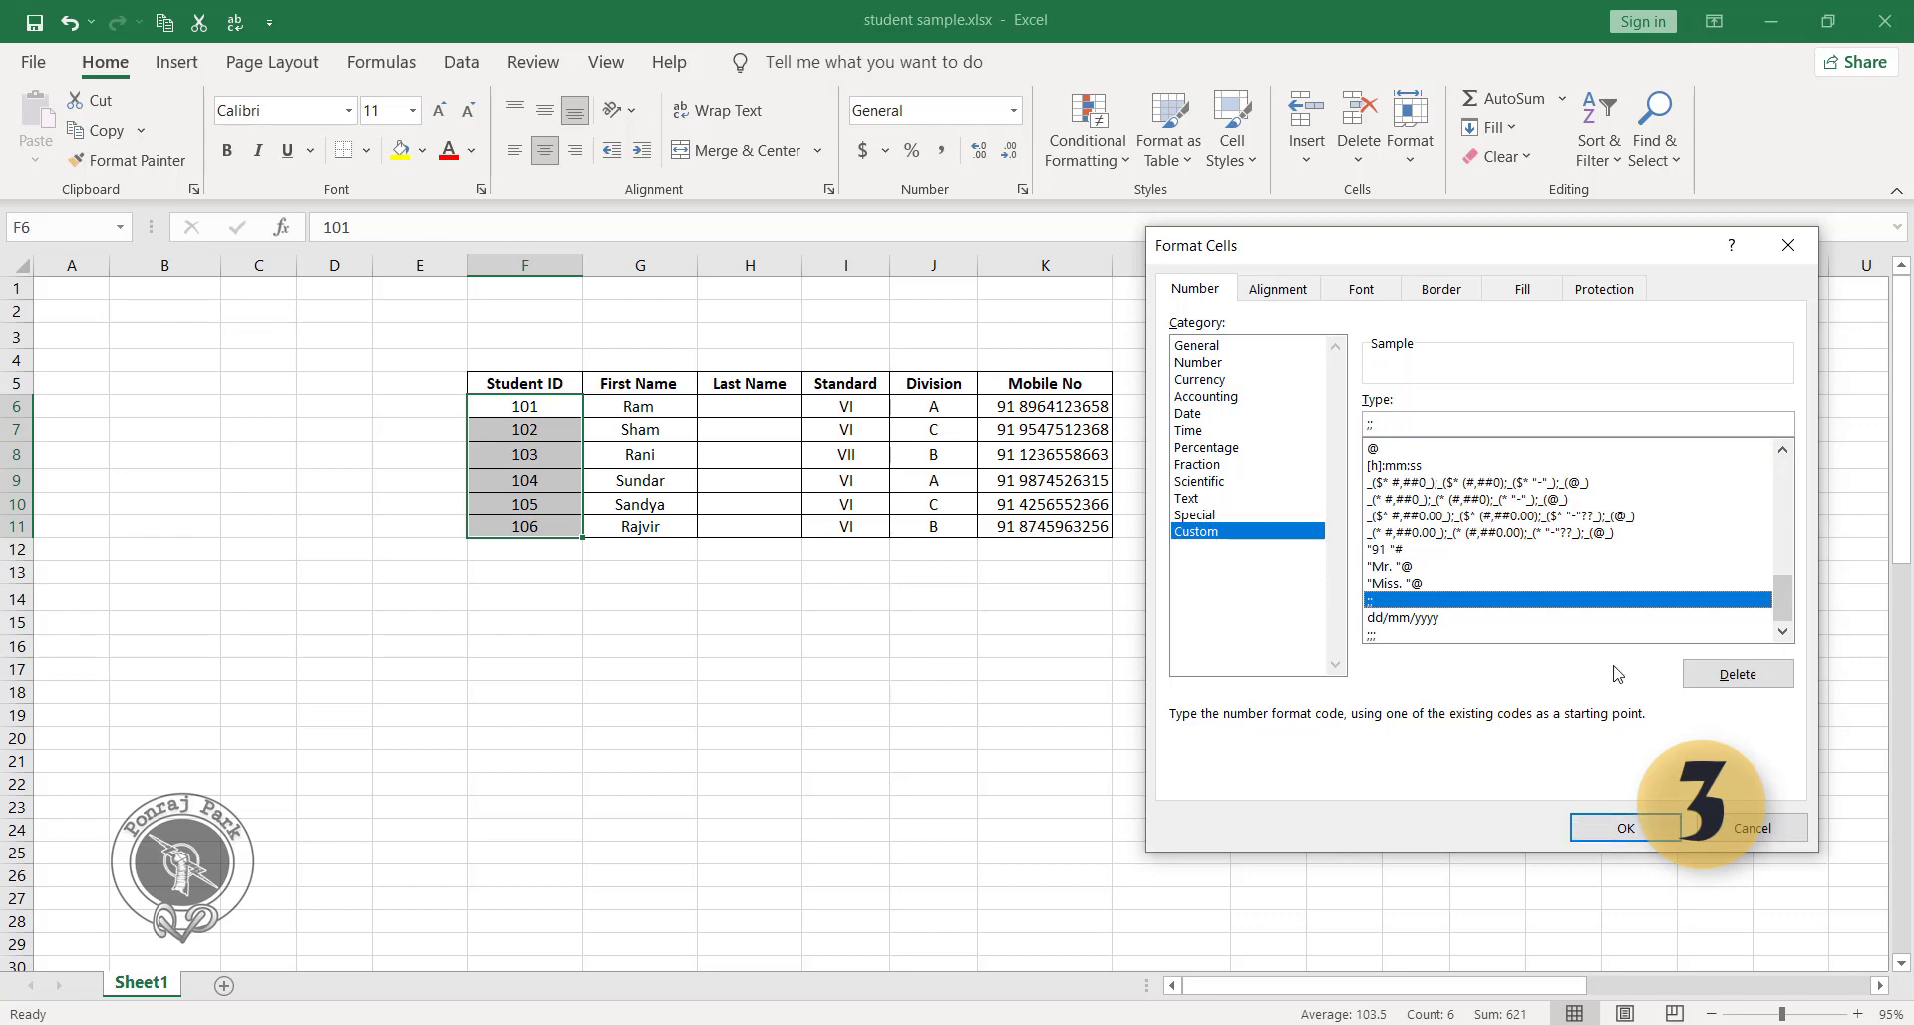
{"action": "left_click", "coordinate": [1740, 676]}
{"action": "scroll", "coordinate": [1445, 558], "scroll_direction": "down", "scroll_amount": 6}
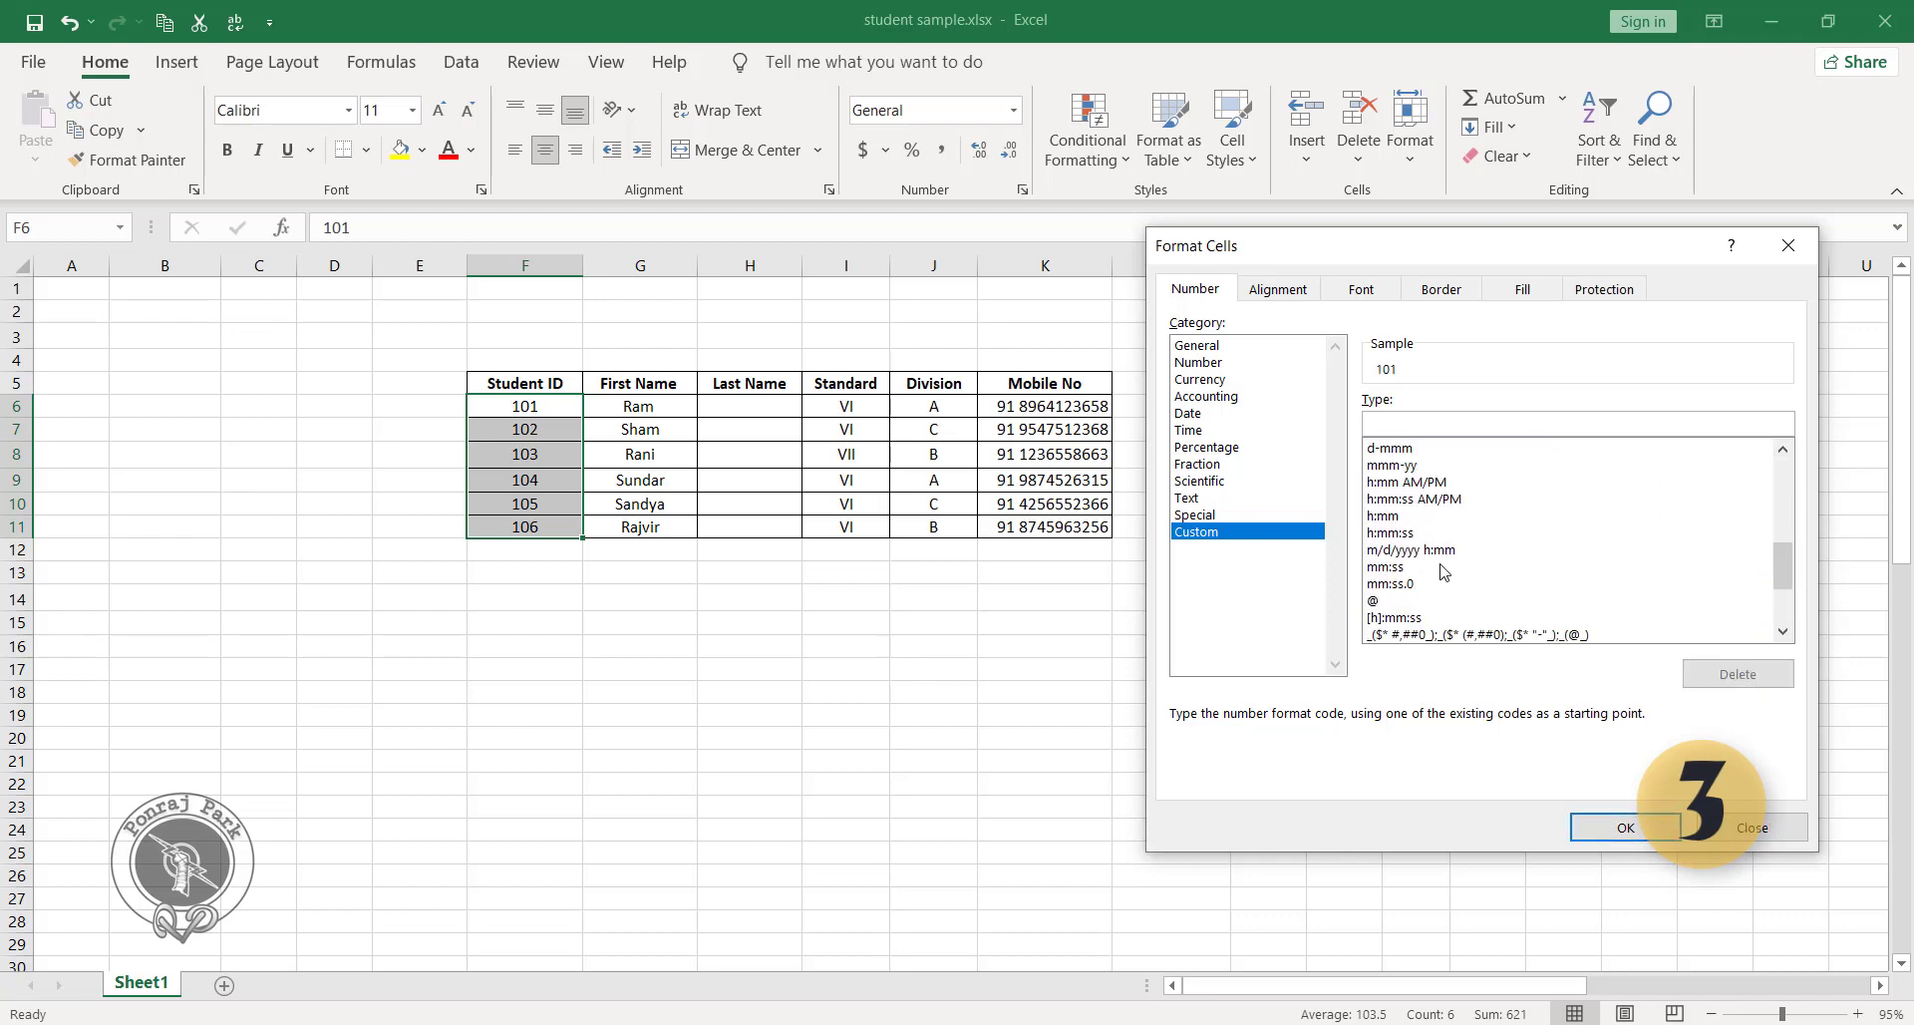
{"action": "scroll", "coordinate": [1443, 571], "scroll_direction": "down", "scroll_amount": 3}
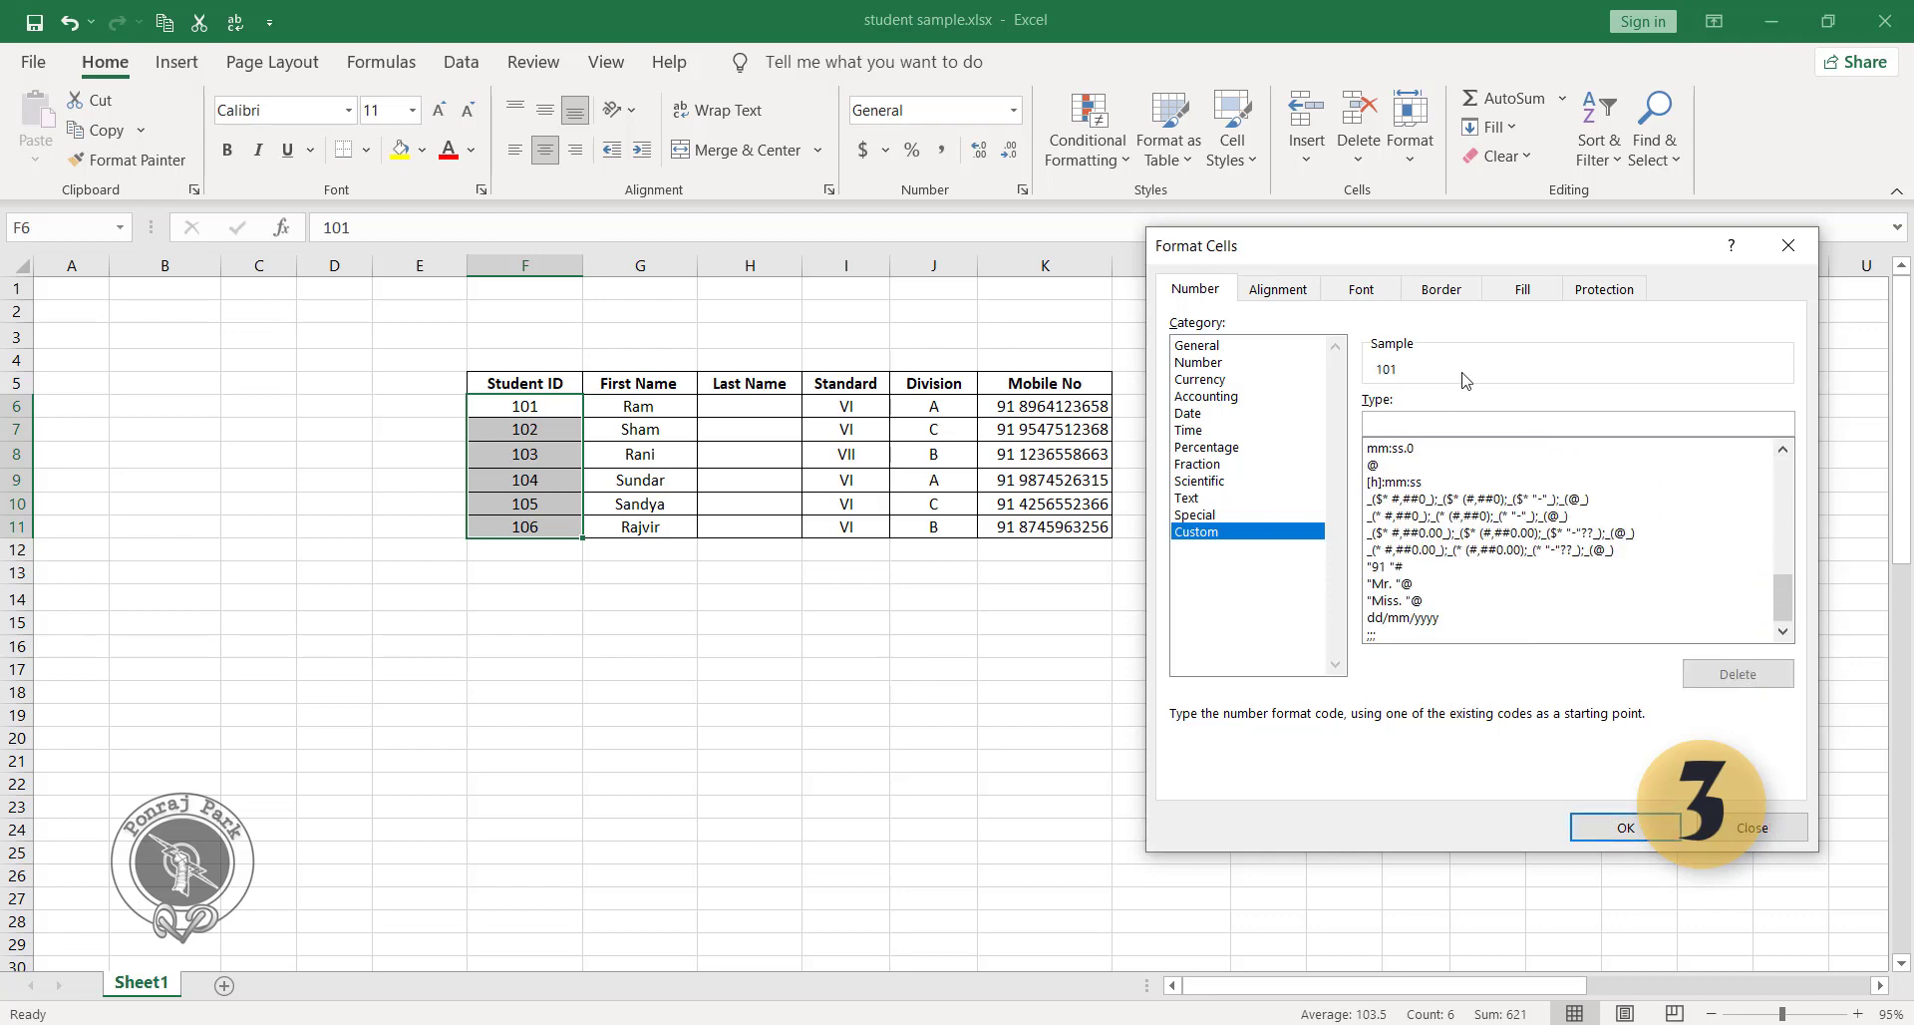
{"action": "left_click", "coordinate": [1385, 421]}
{"action": "type", "text": ";;"}
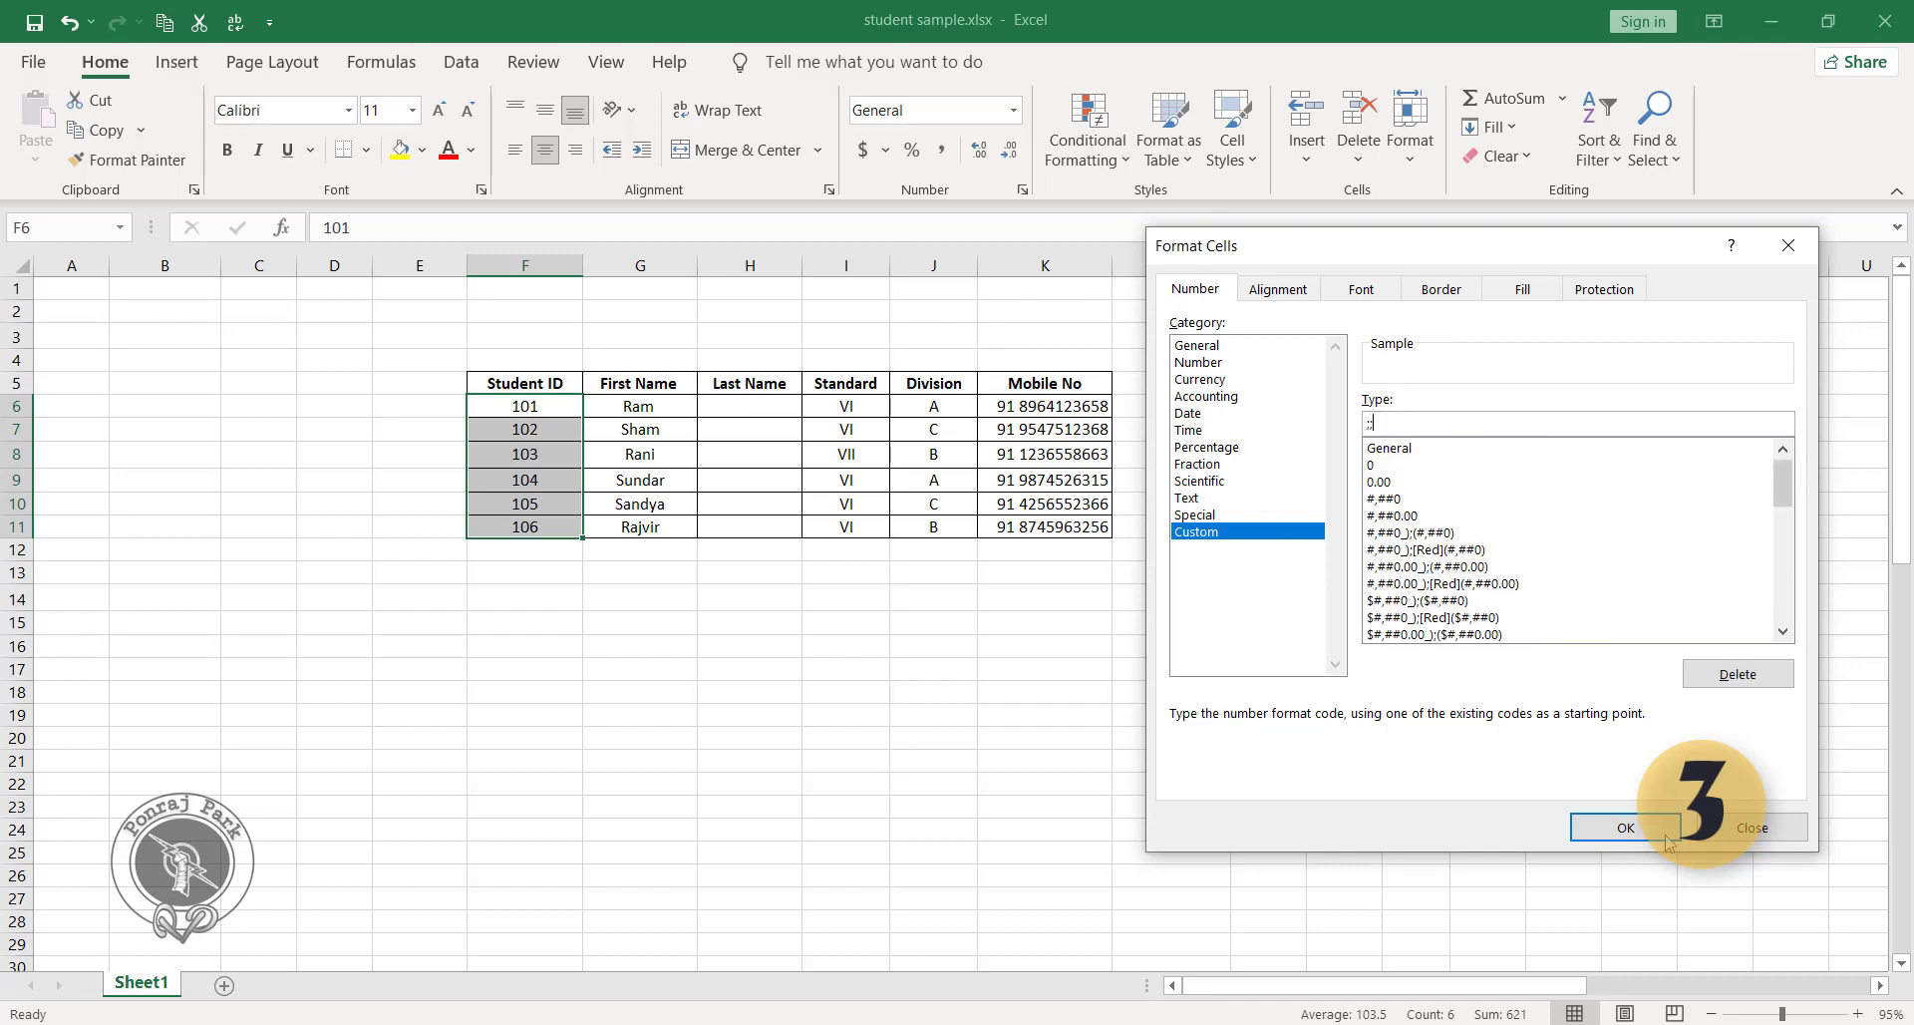
{"action": "left_click", "coordinate": [1746, 829]}
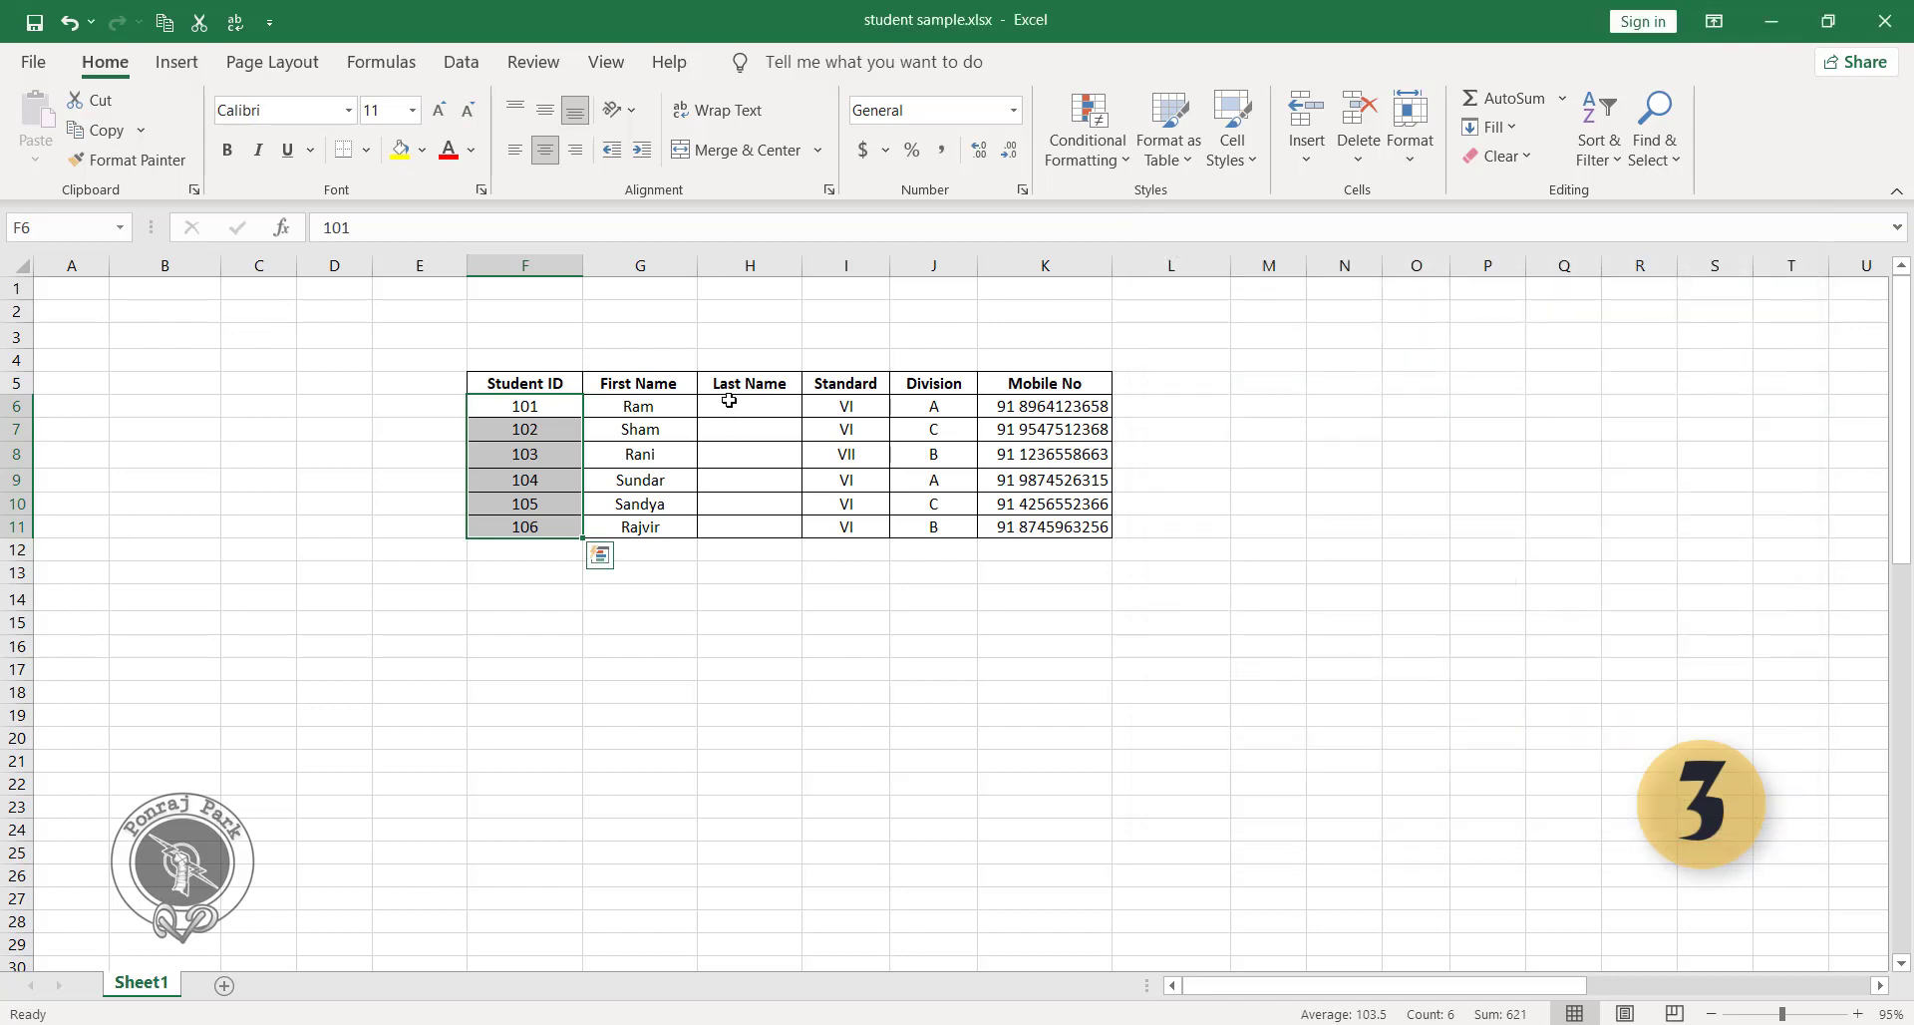
Reapply the existing ;;; custom number format to the last names in H6:H11.
{"action": "double_click", "coordinate": [748, 409]}
{"action": "left_click_drag", "start_coordinate": [748, 410], "coordinate": [748, 527]}
{"action": "left_click", "coordinate": [735, 524]}
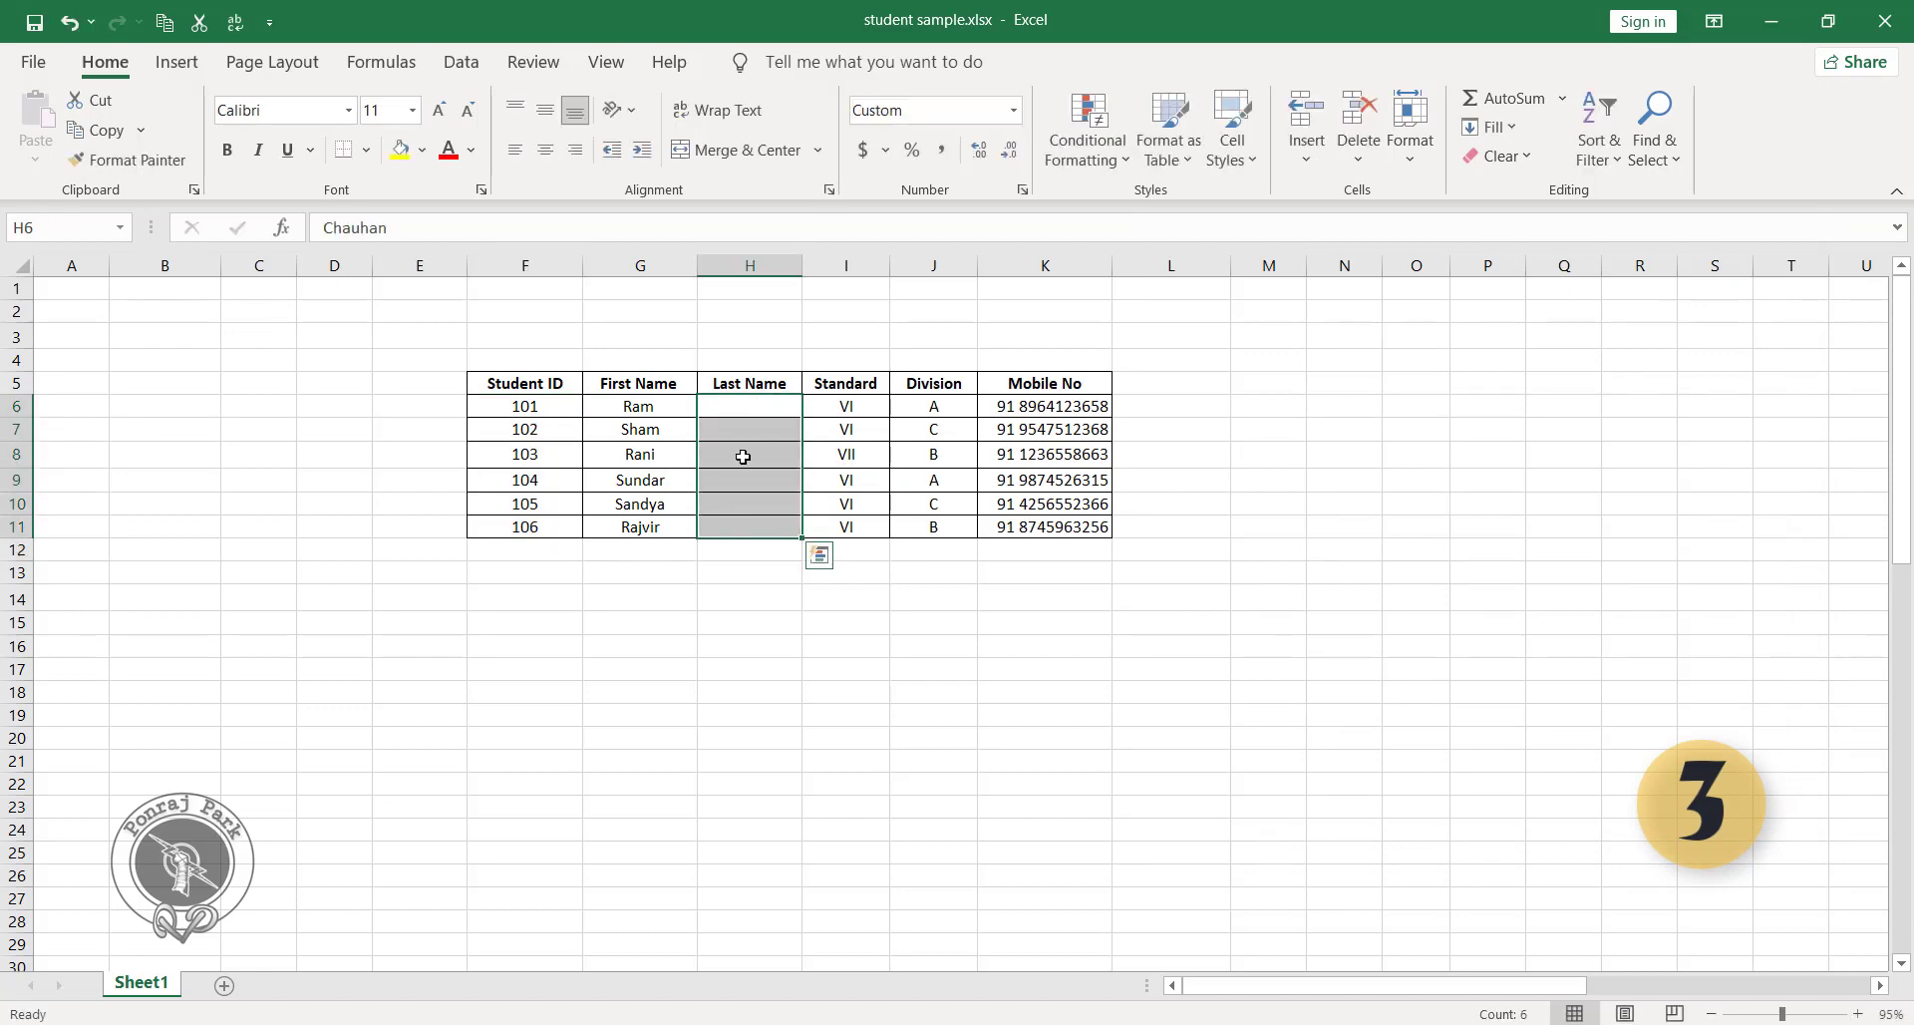
{"action": "key", "text": "ctrl+1"}
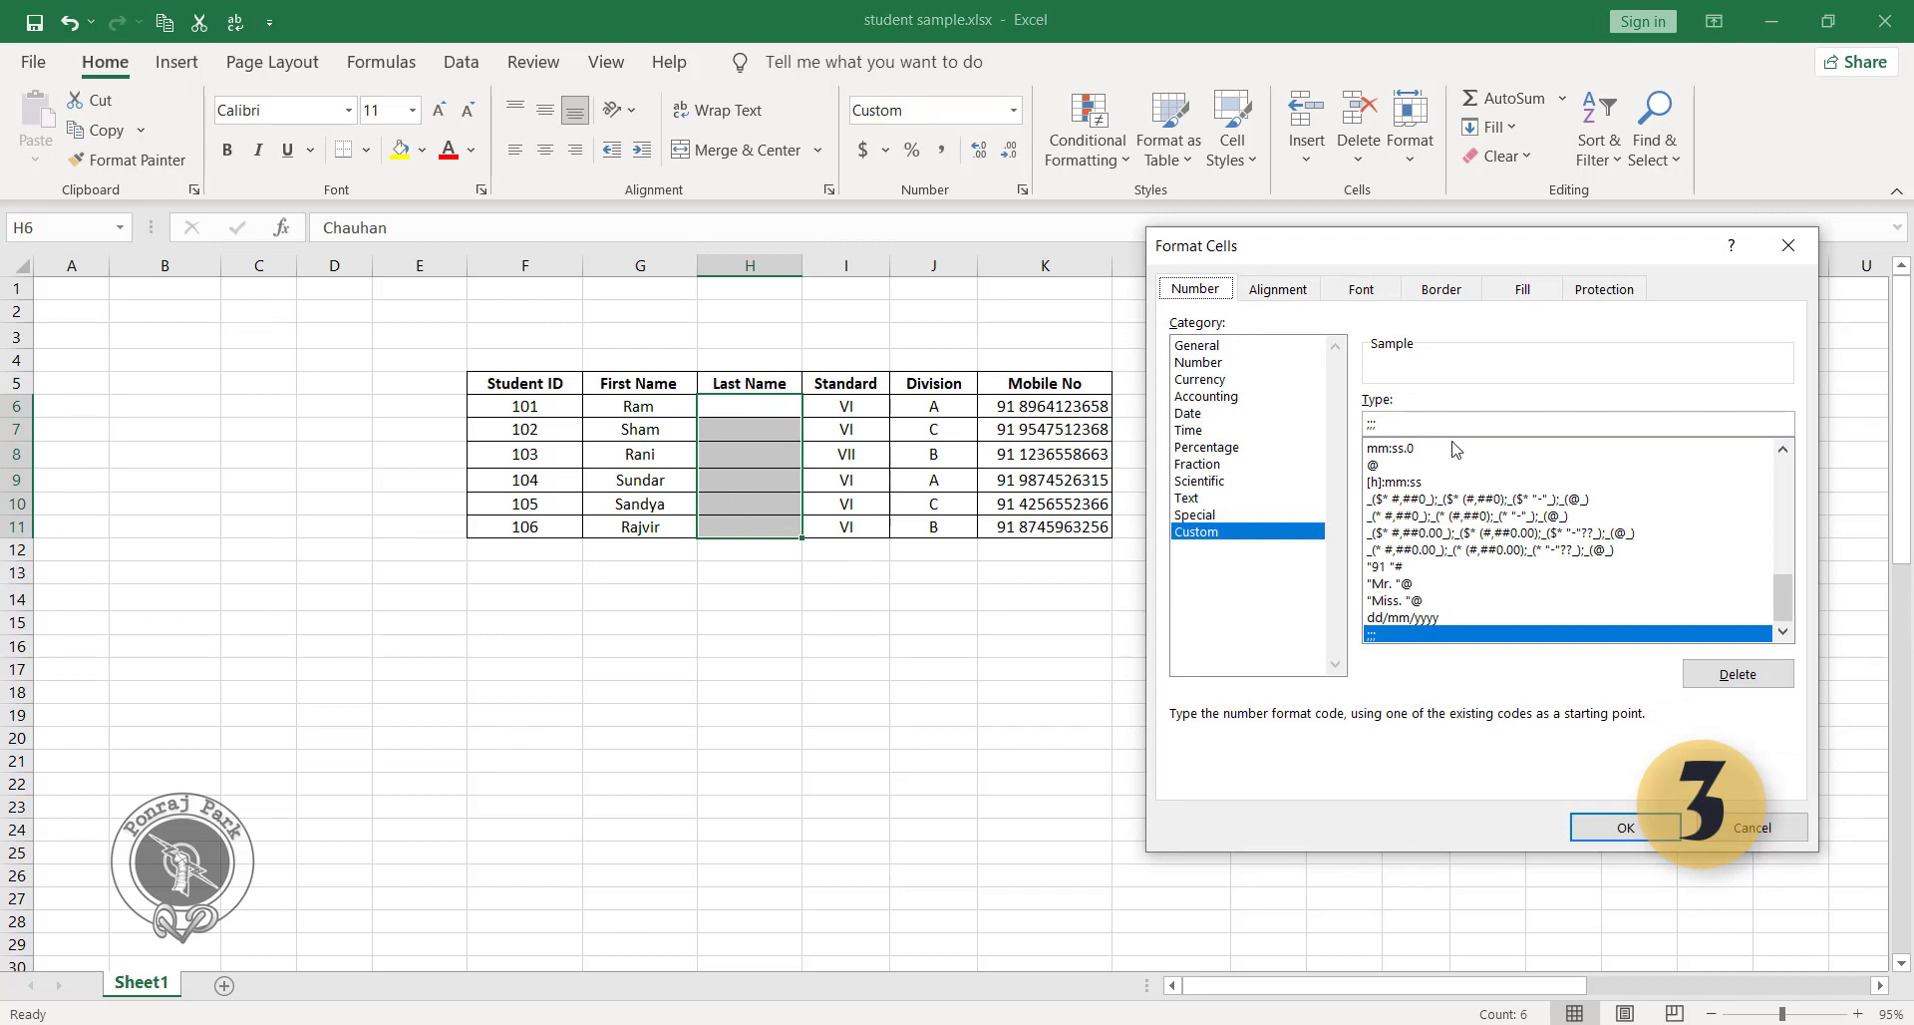
{"action": "left_click", "coordinate": [1410, 421]}
{"action": "key", "text": "BackSpace"}
{"action": "key", "text": "BackSpace"}
{"action": "key", "text": "BackSpace"}
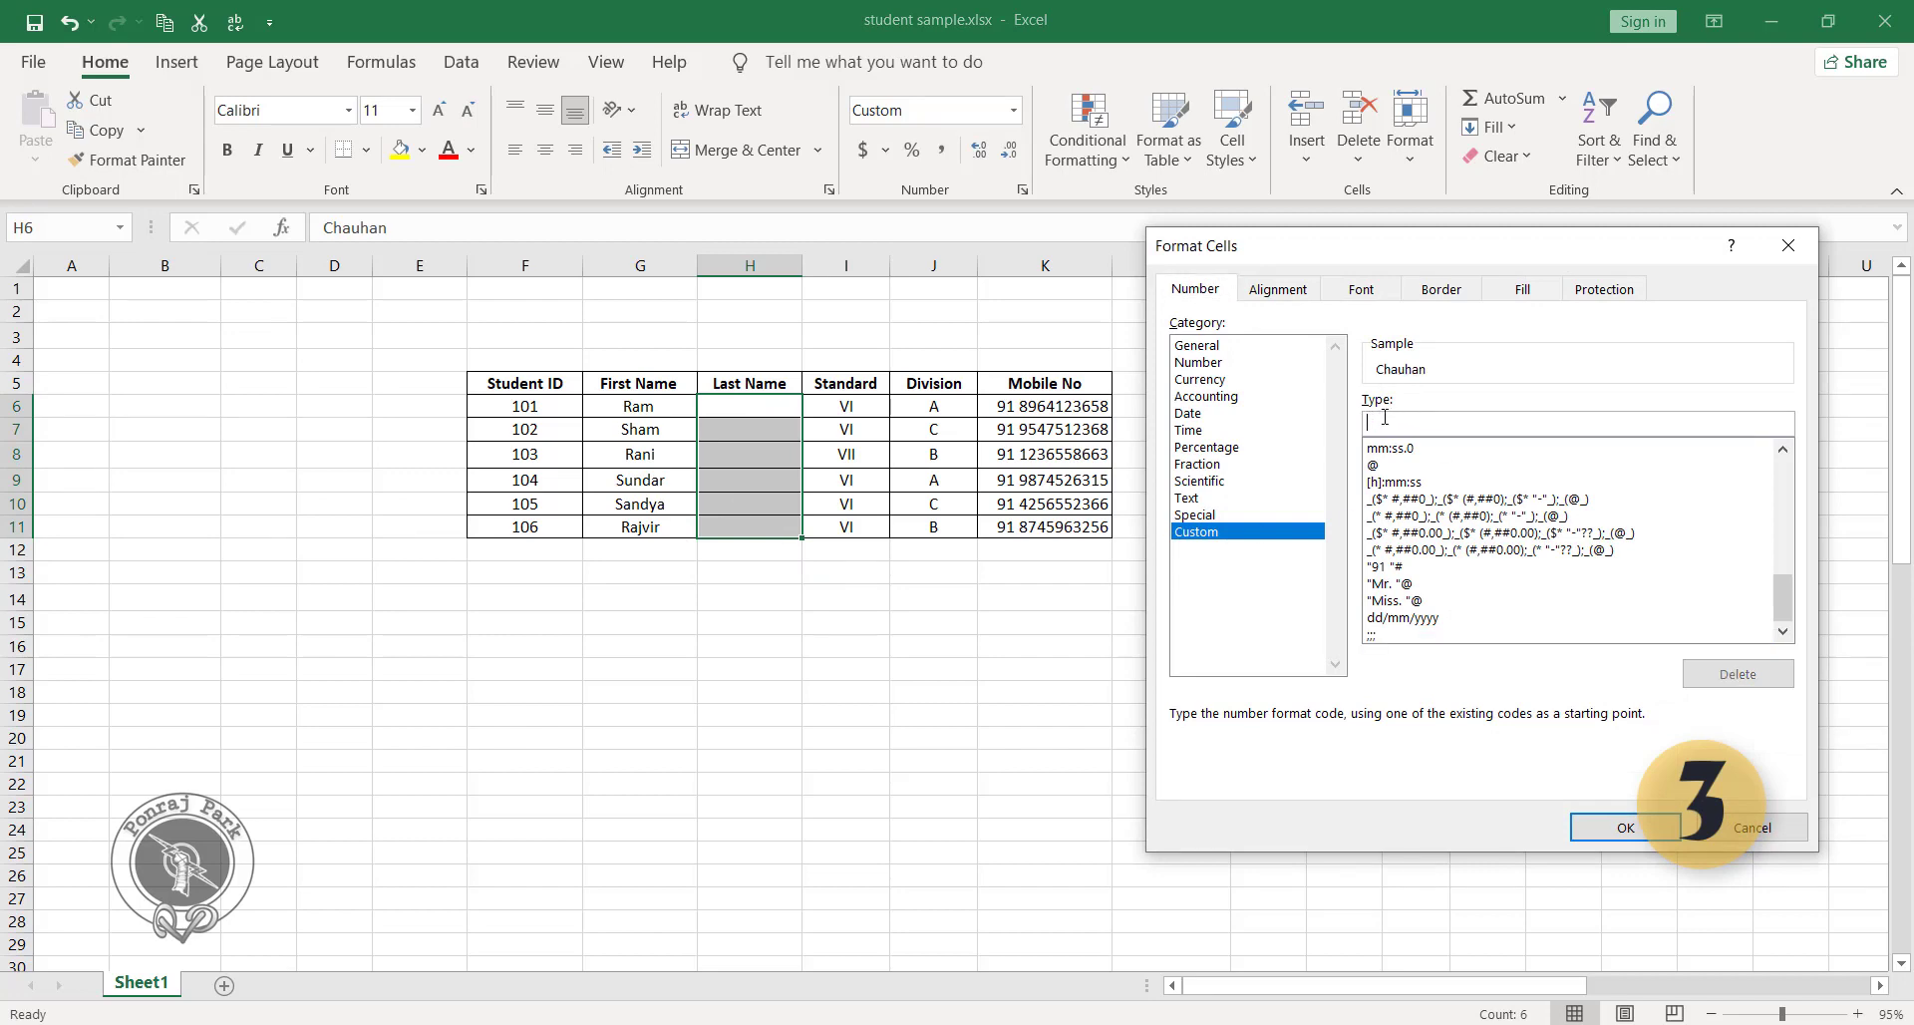
{"action": "left_click", "coordinate": [1371, 636]}
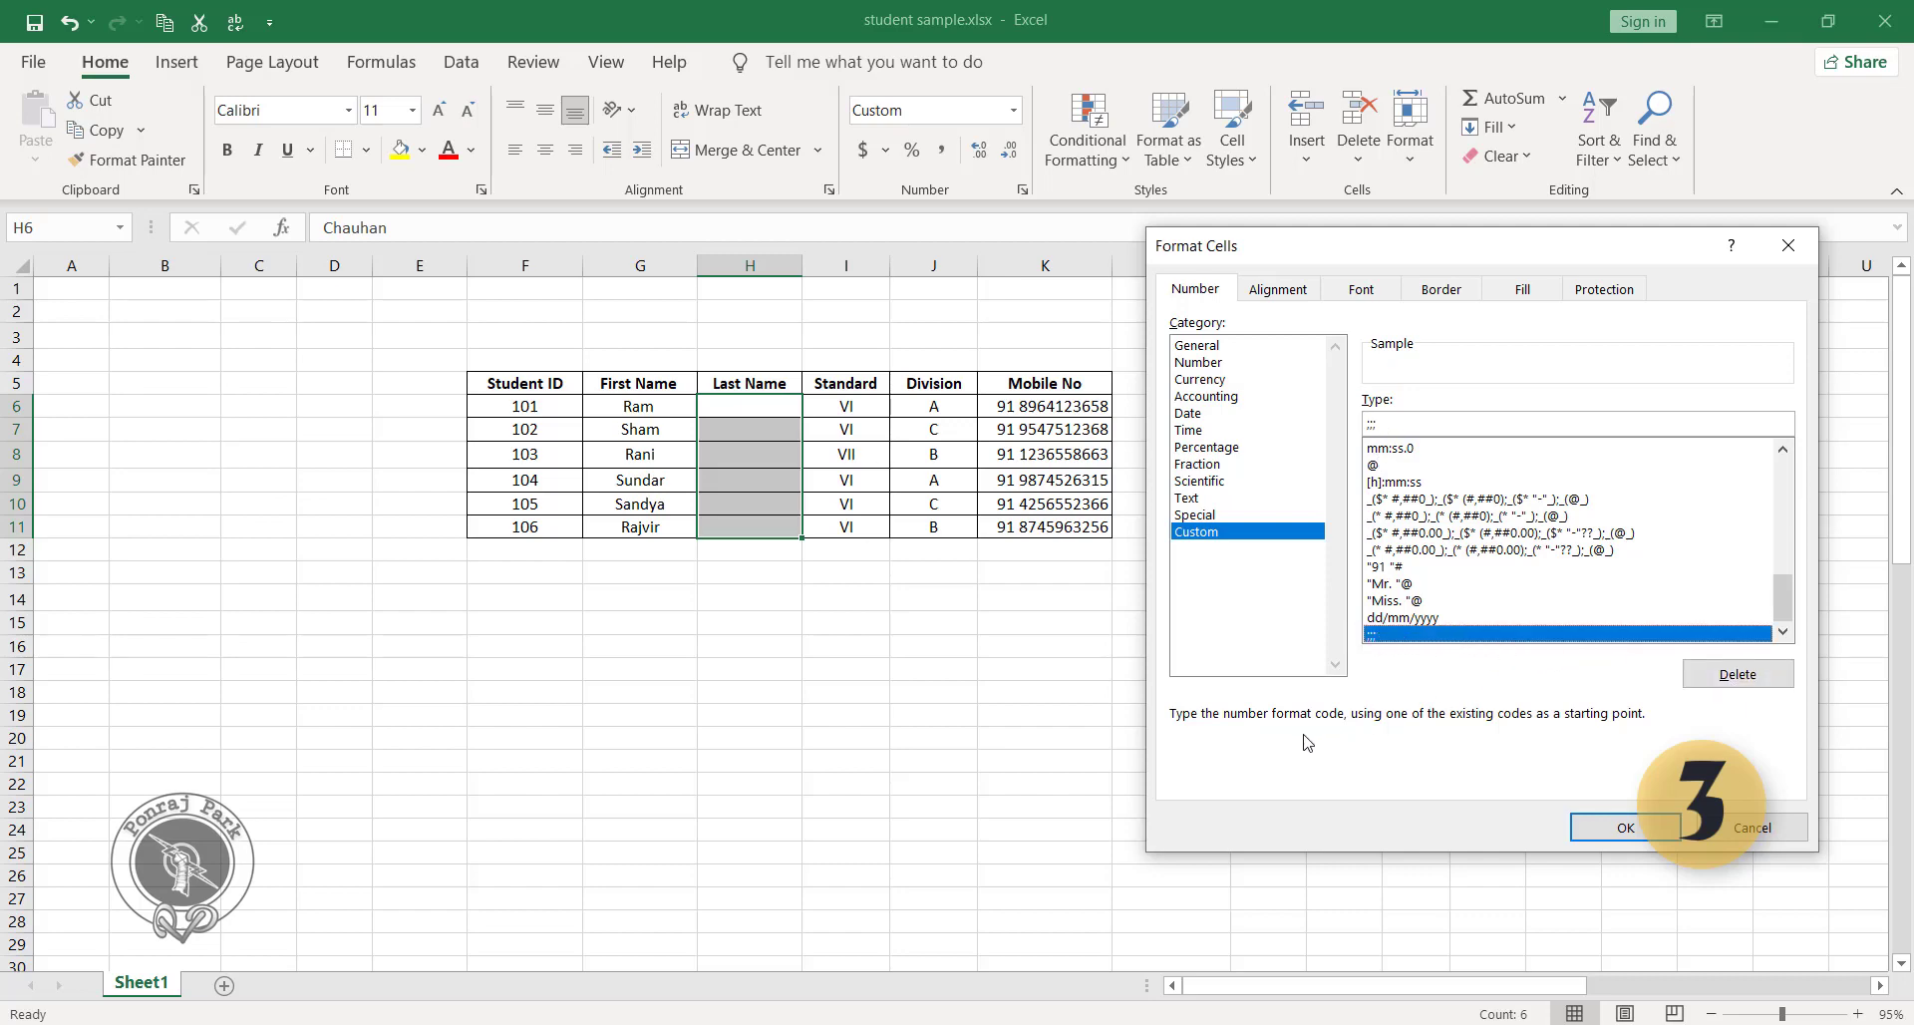
{"action": "left_click", "coordinate": [1625, 828]}
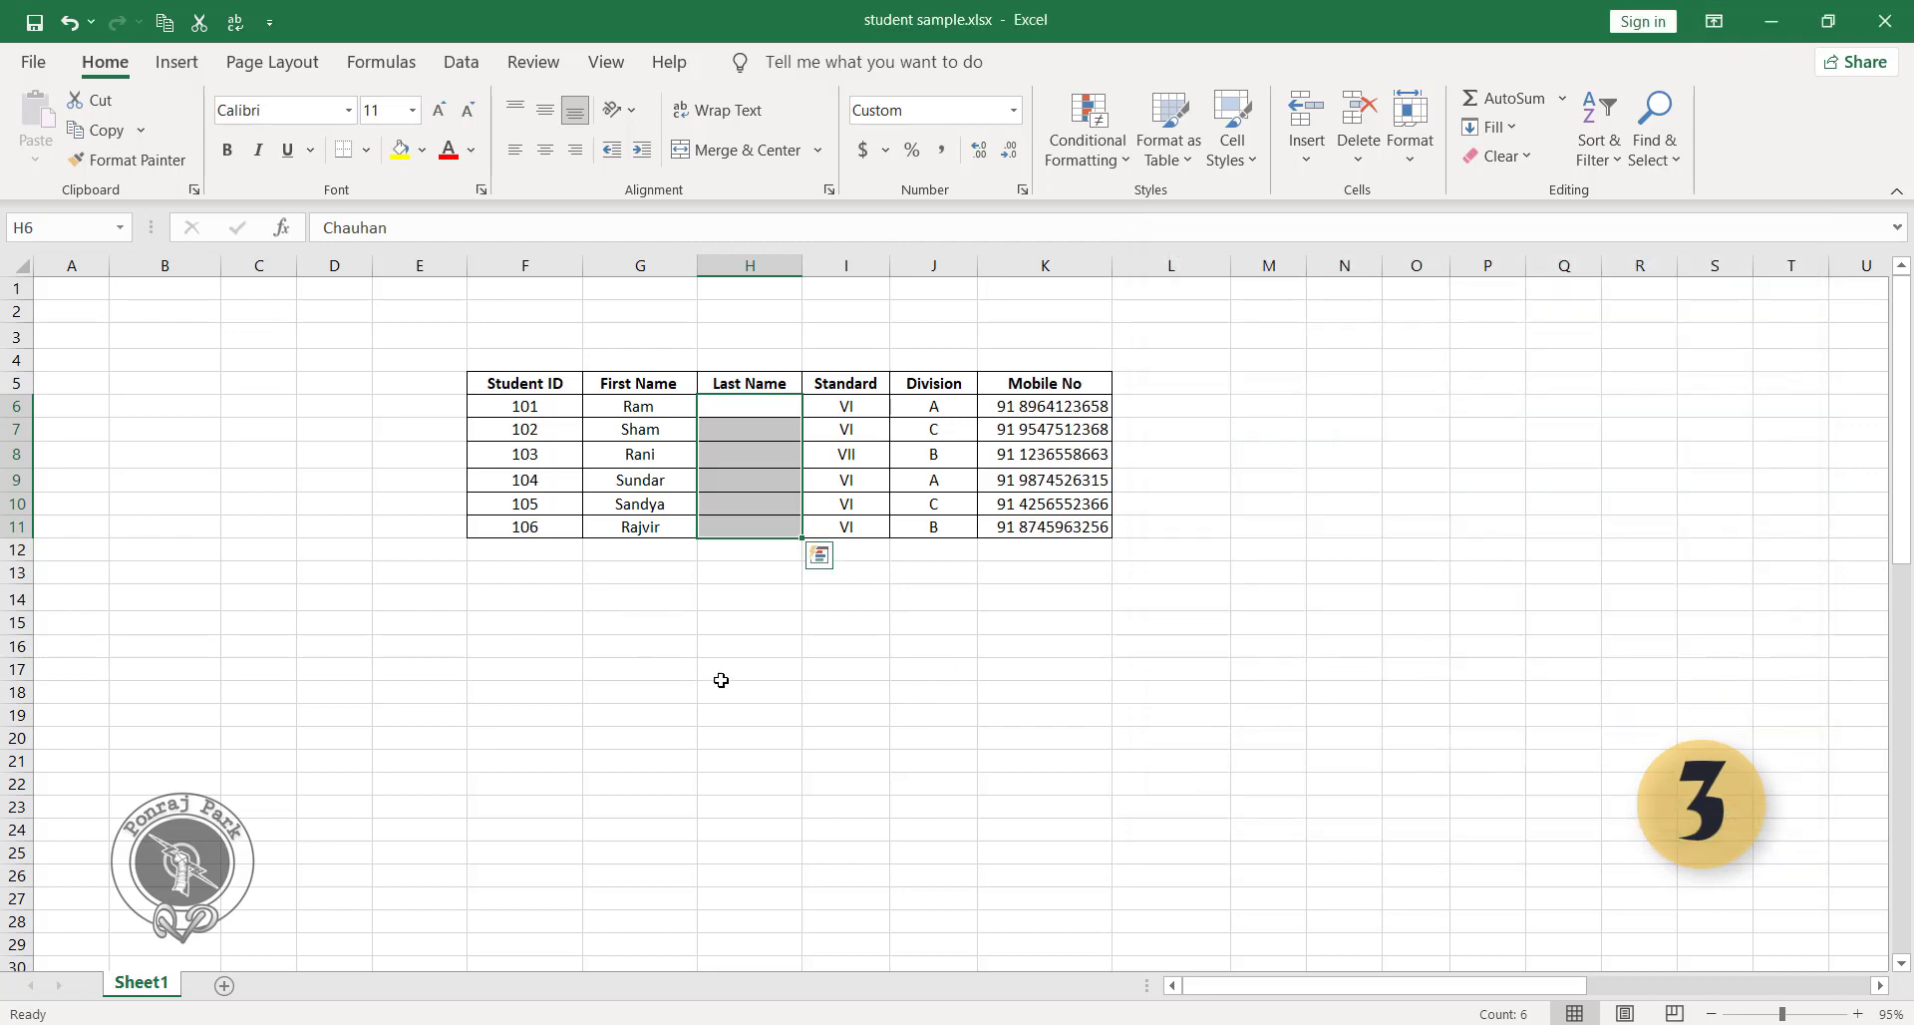
{"action": "key", "text": "ctrl+q"}
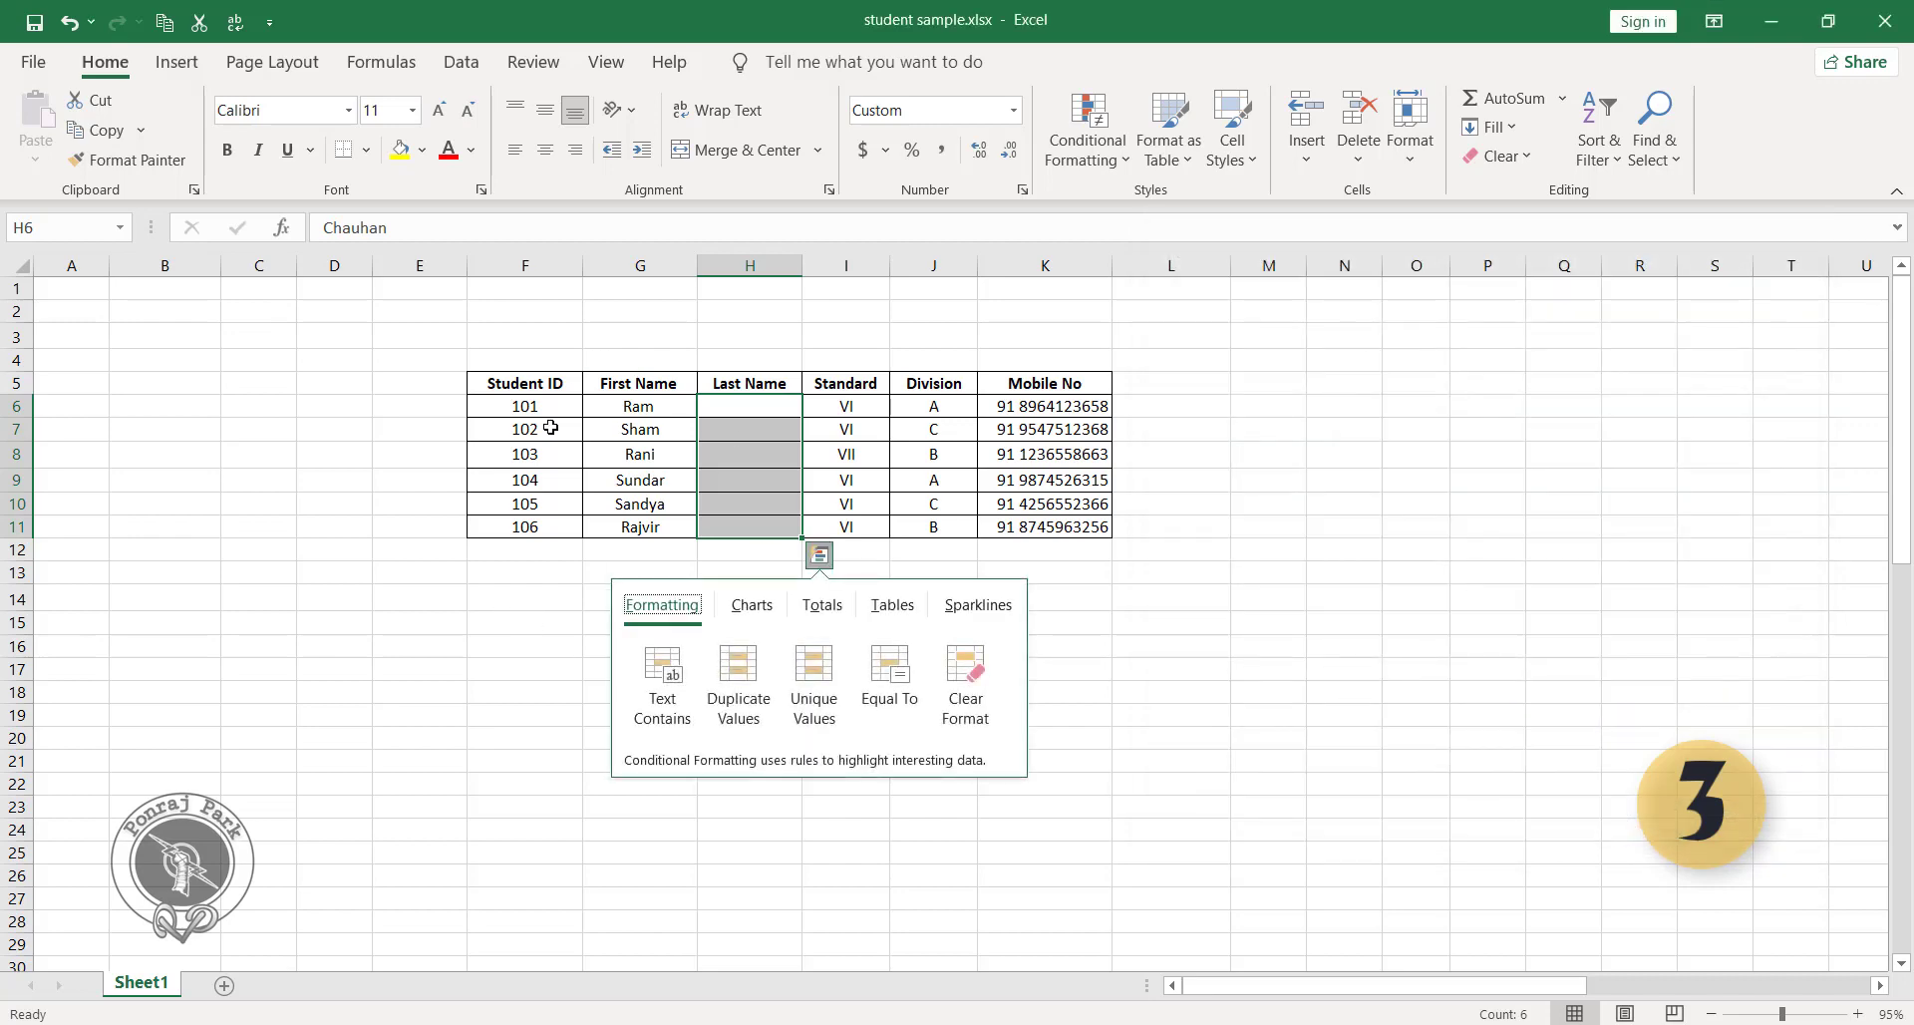
{"action": "left_click", "coordinate": [1264, 649]}
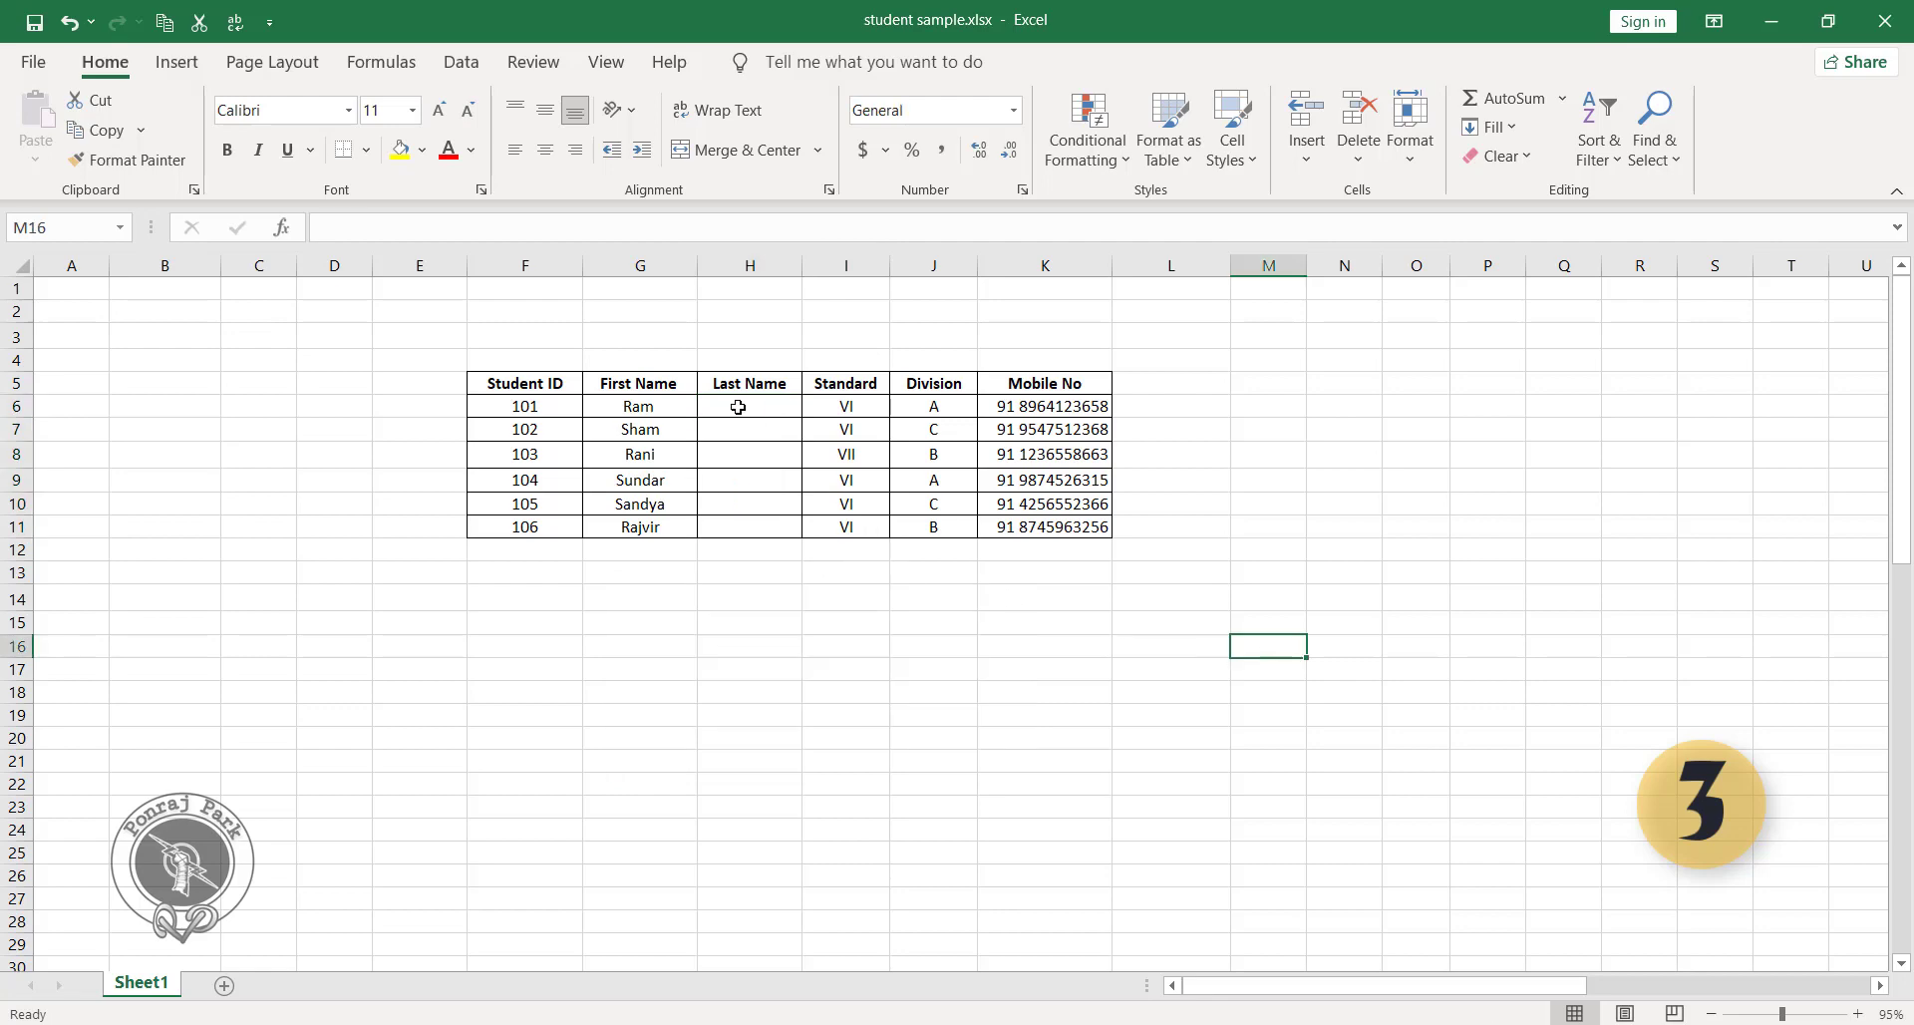
Unhide the last names in H6:H11 by clearing their ;;; custom number format code.
{"action": "left_click", "coordinate": [738, 406]}
{"action": "left_click_drag", "start_coordinate": [734, 455], "coordinate": [735, 519]}
{"action": "key", "text": "ctrl+1"}
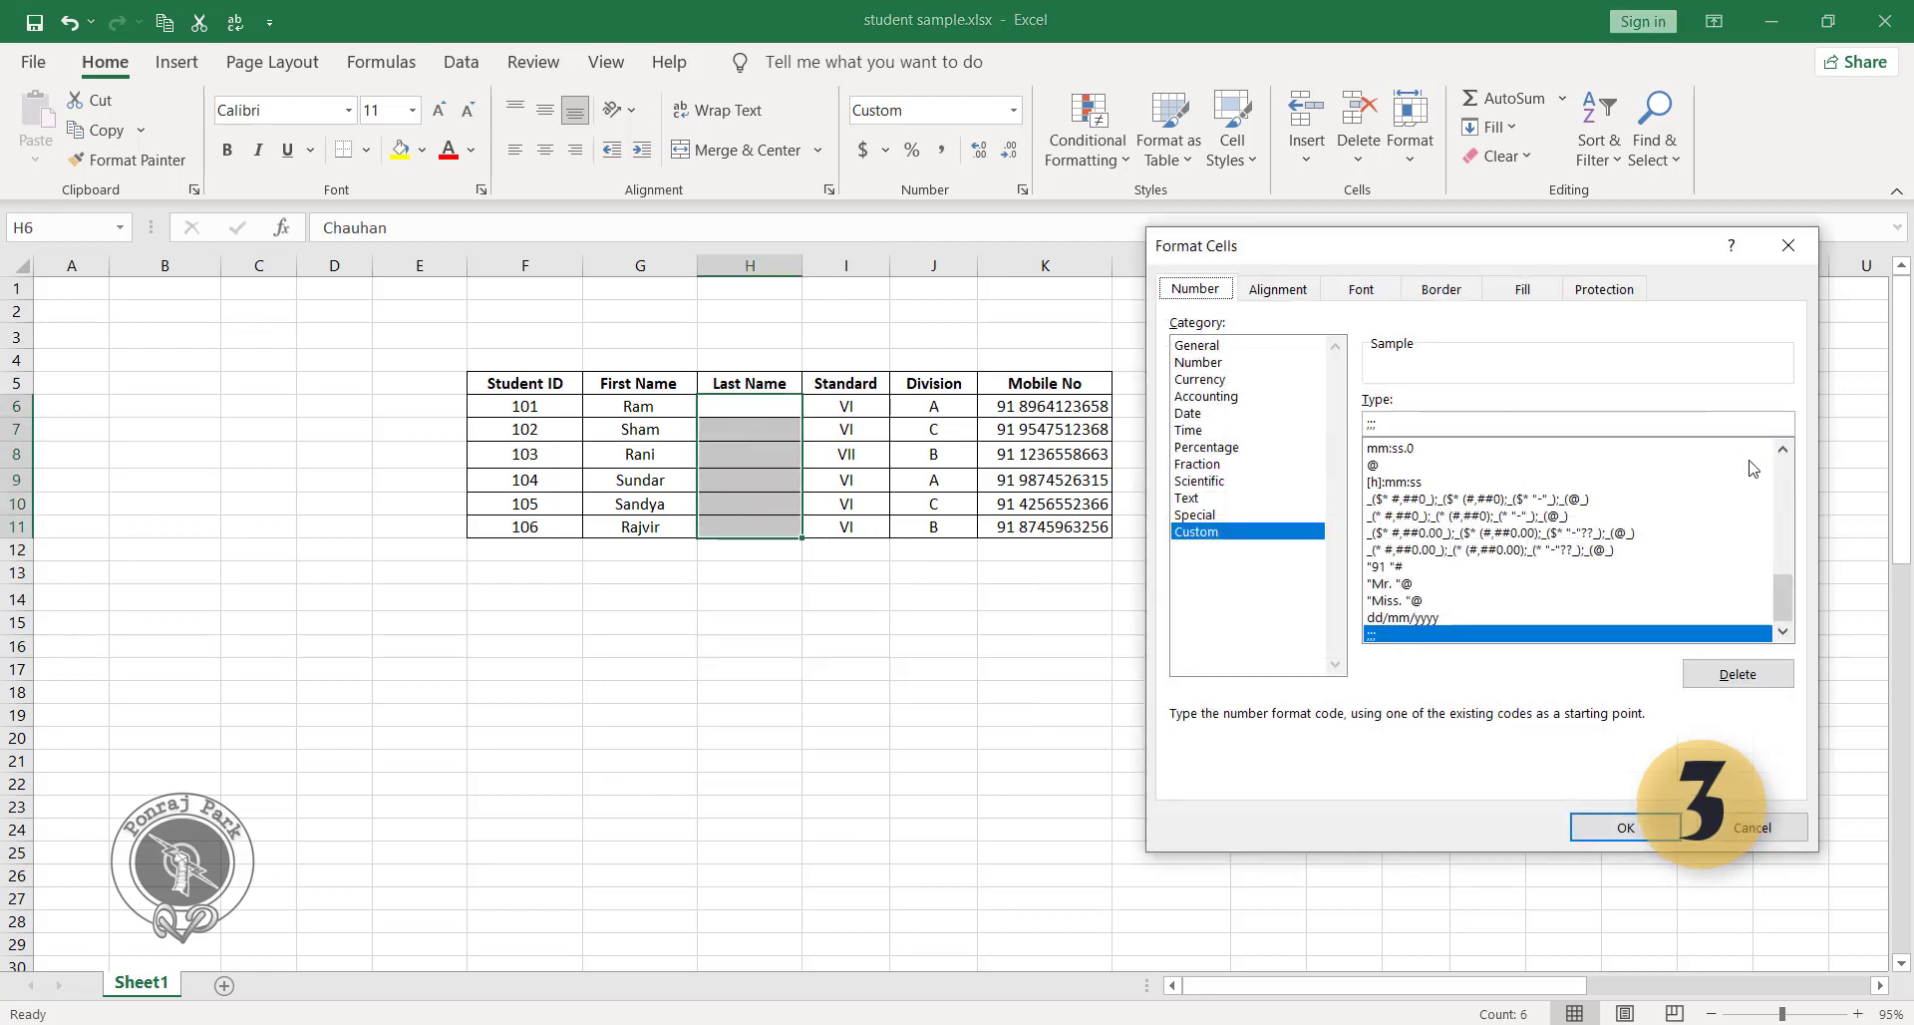
{"action": "key", "text": "BackSpace"}
{"action": "key", "text": "BackSpace"}
{"action": "key", "text": "BackSpace"}
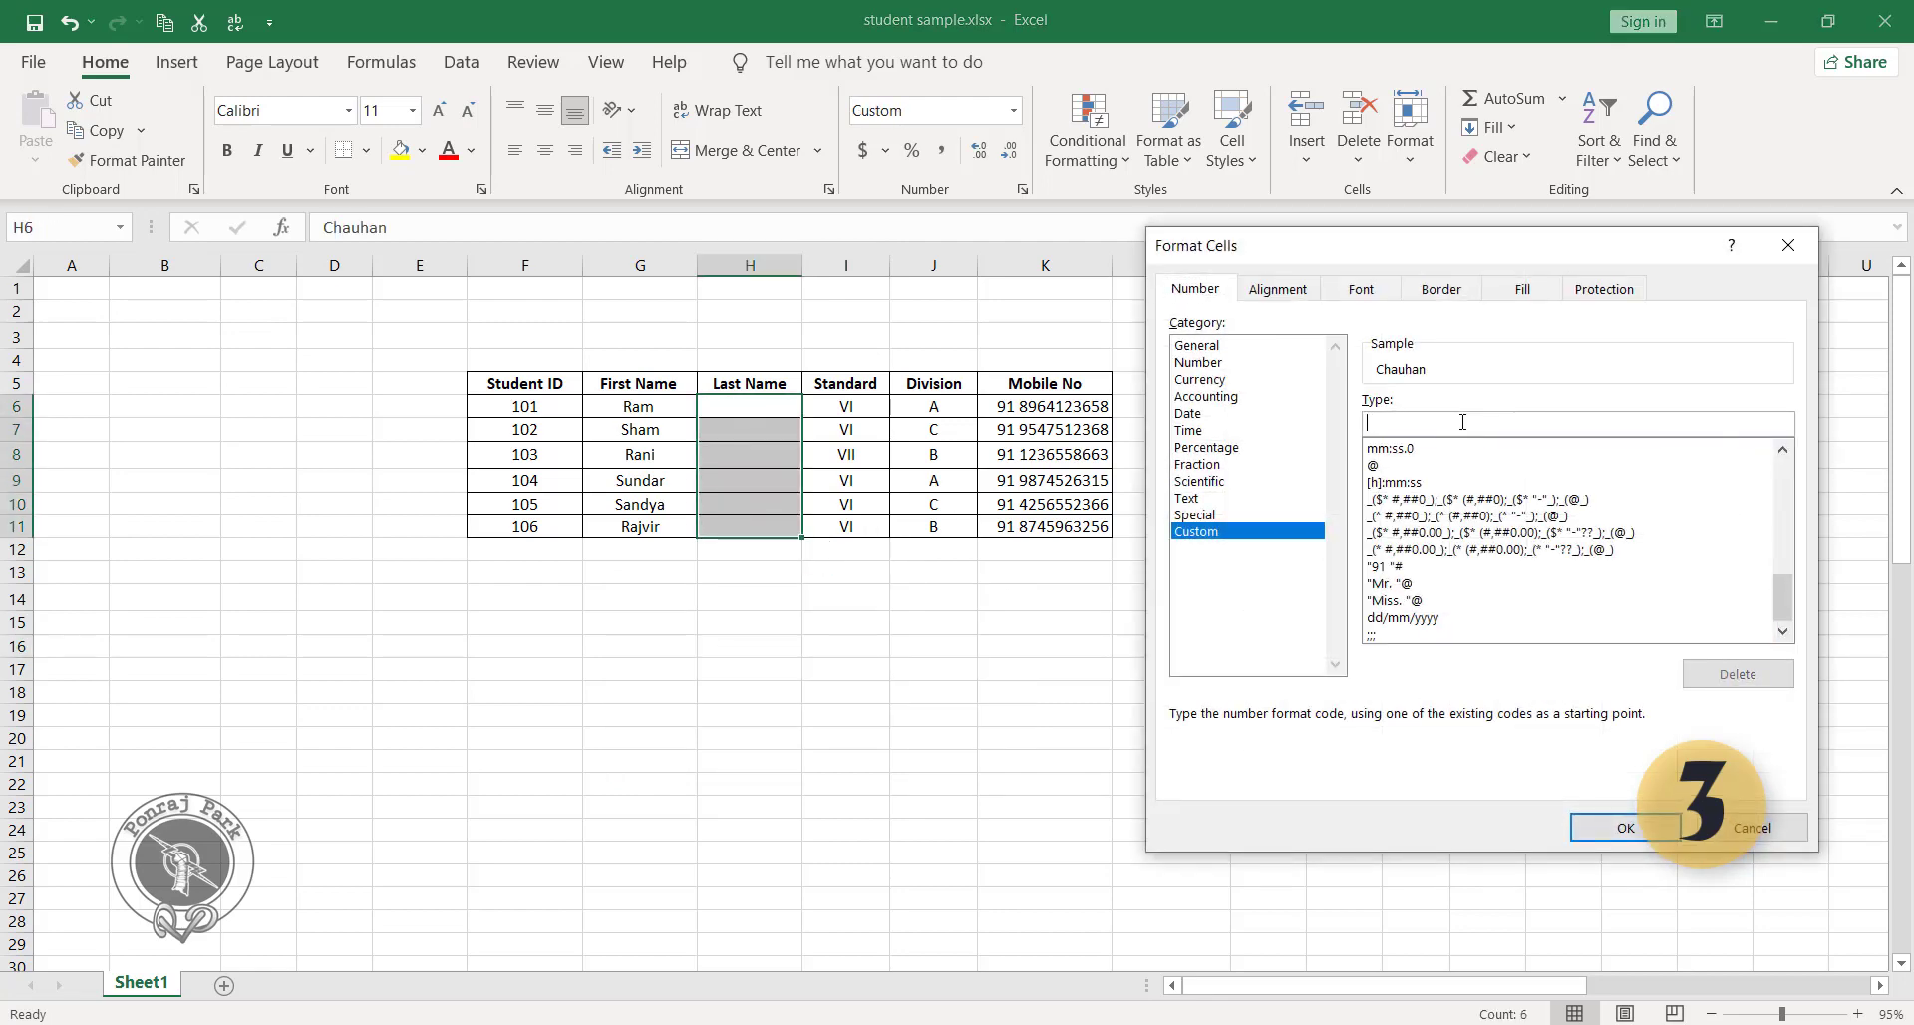
{"action": "left_click", "coordinate": [1626, 827]}
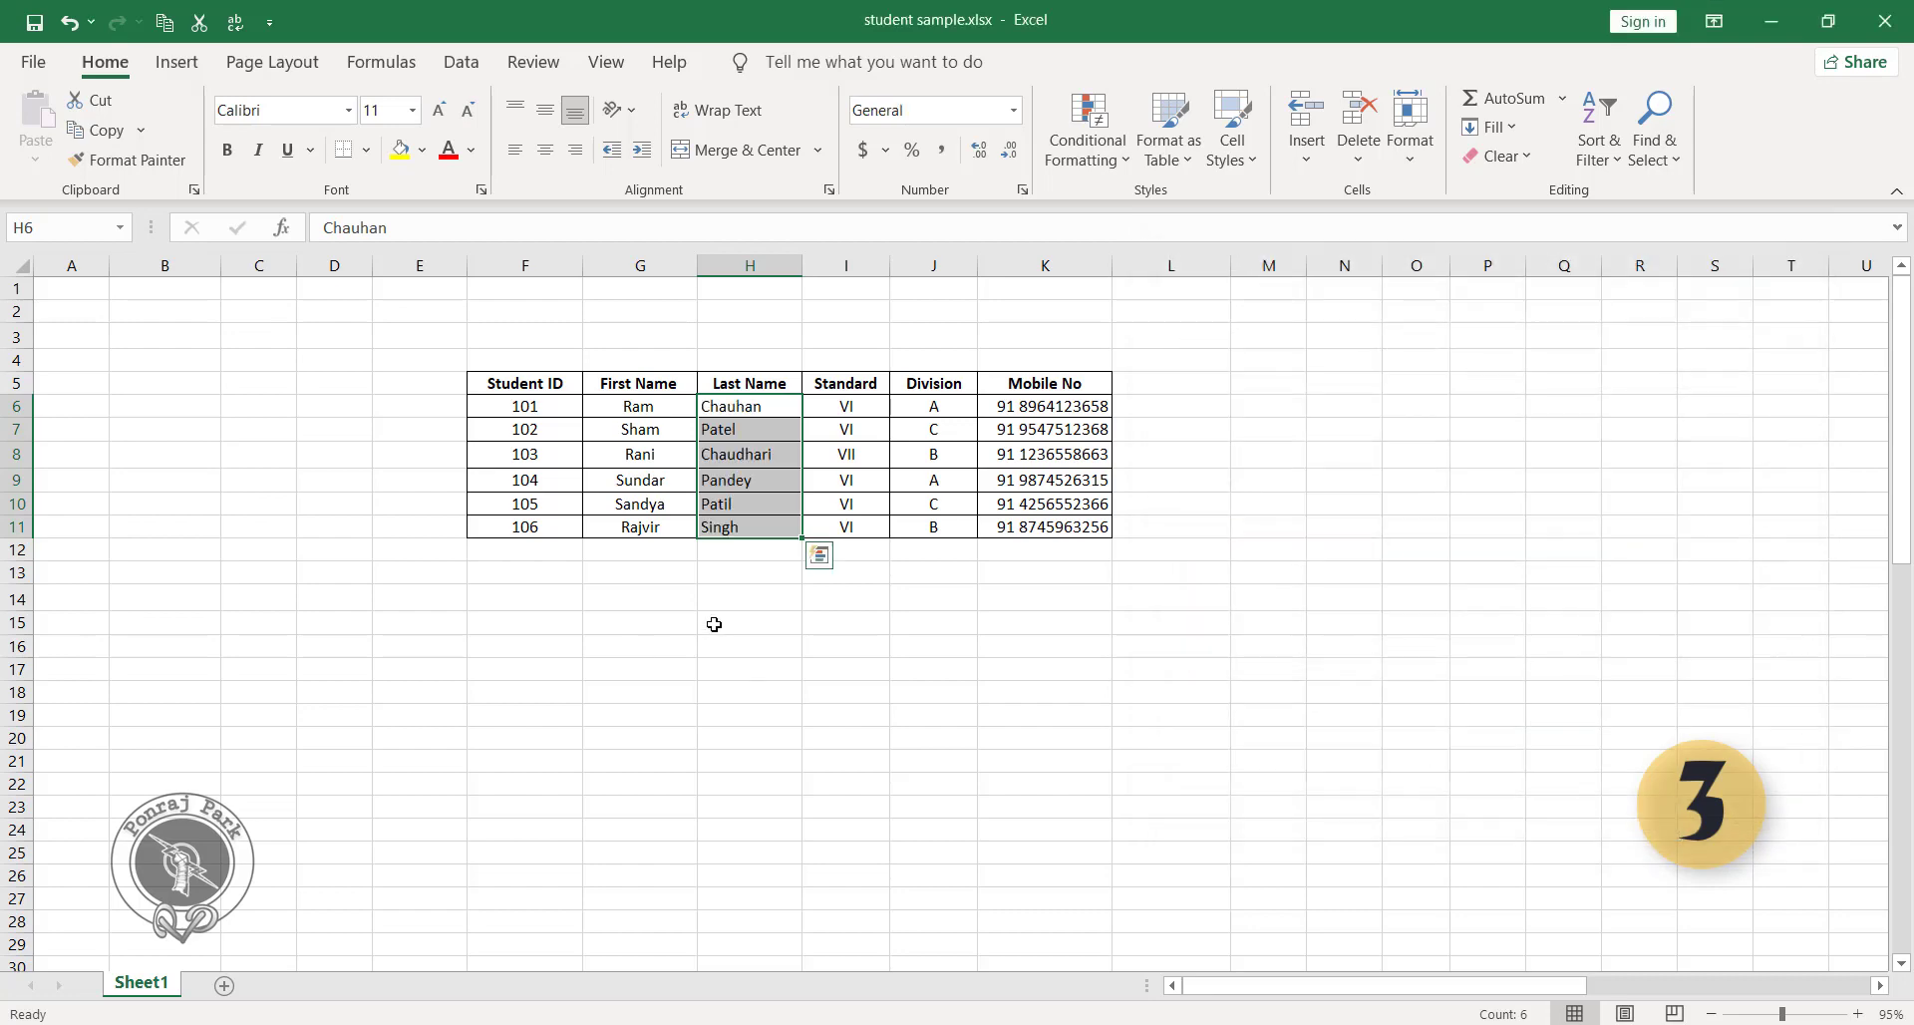
{"action": "left_click", "coordinate": [709, 624]}
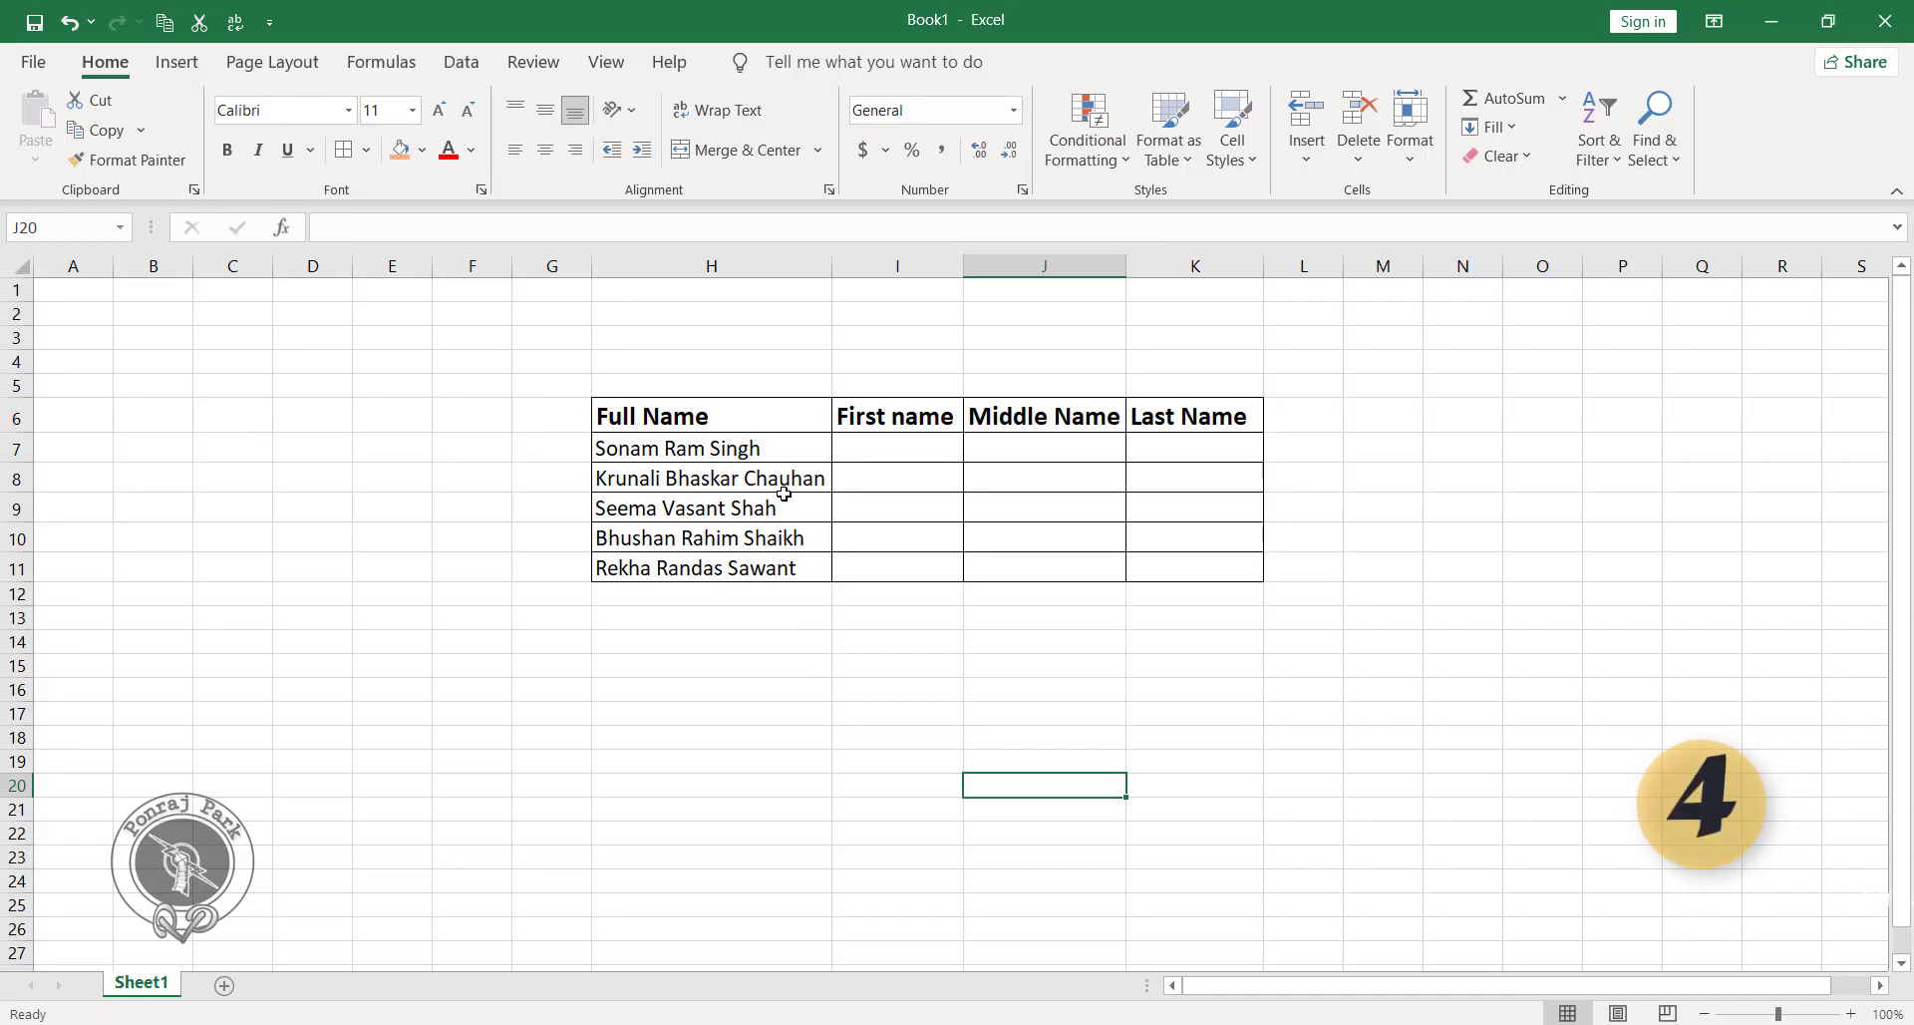
Enter the first name from H7 in I7 of Book1 and Flash Fill the First name column through I11.
{"action": "left_click", "coordinate": [695, 417]}
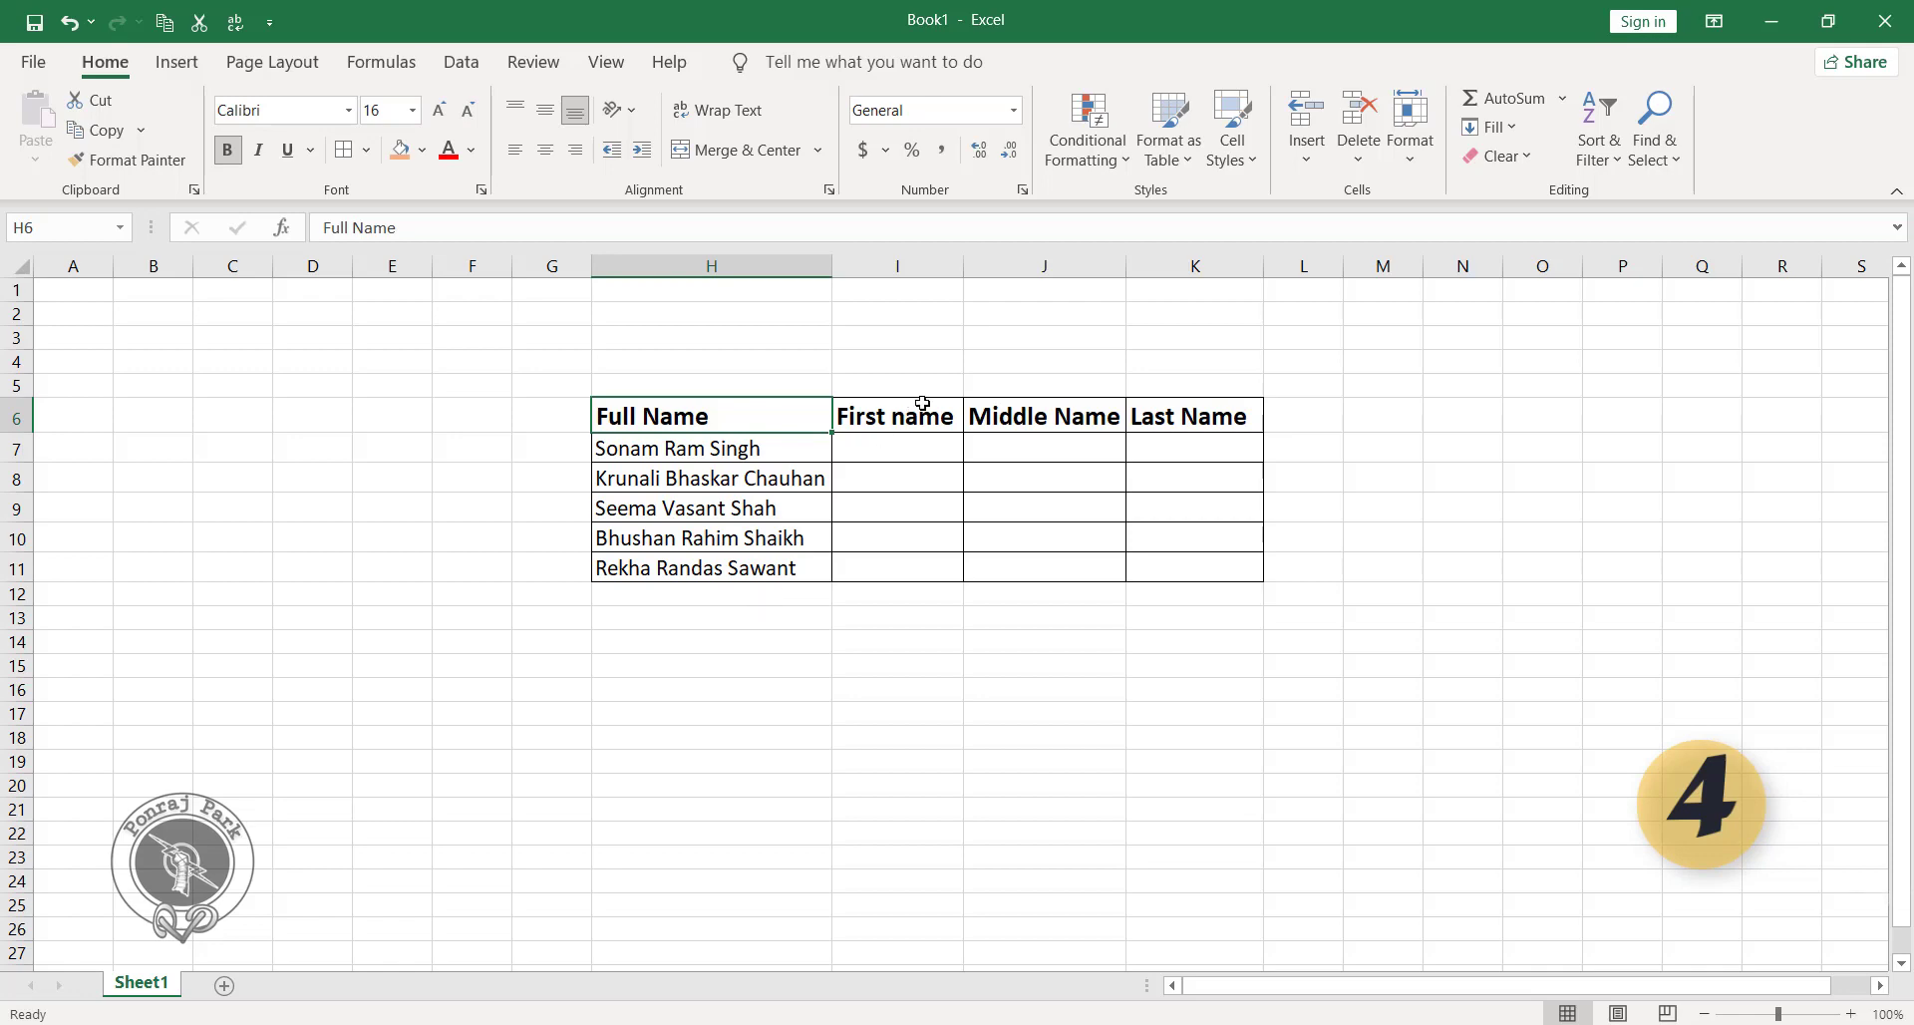
{"action": "left_click", "coordinate": [890, 451]}
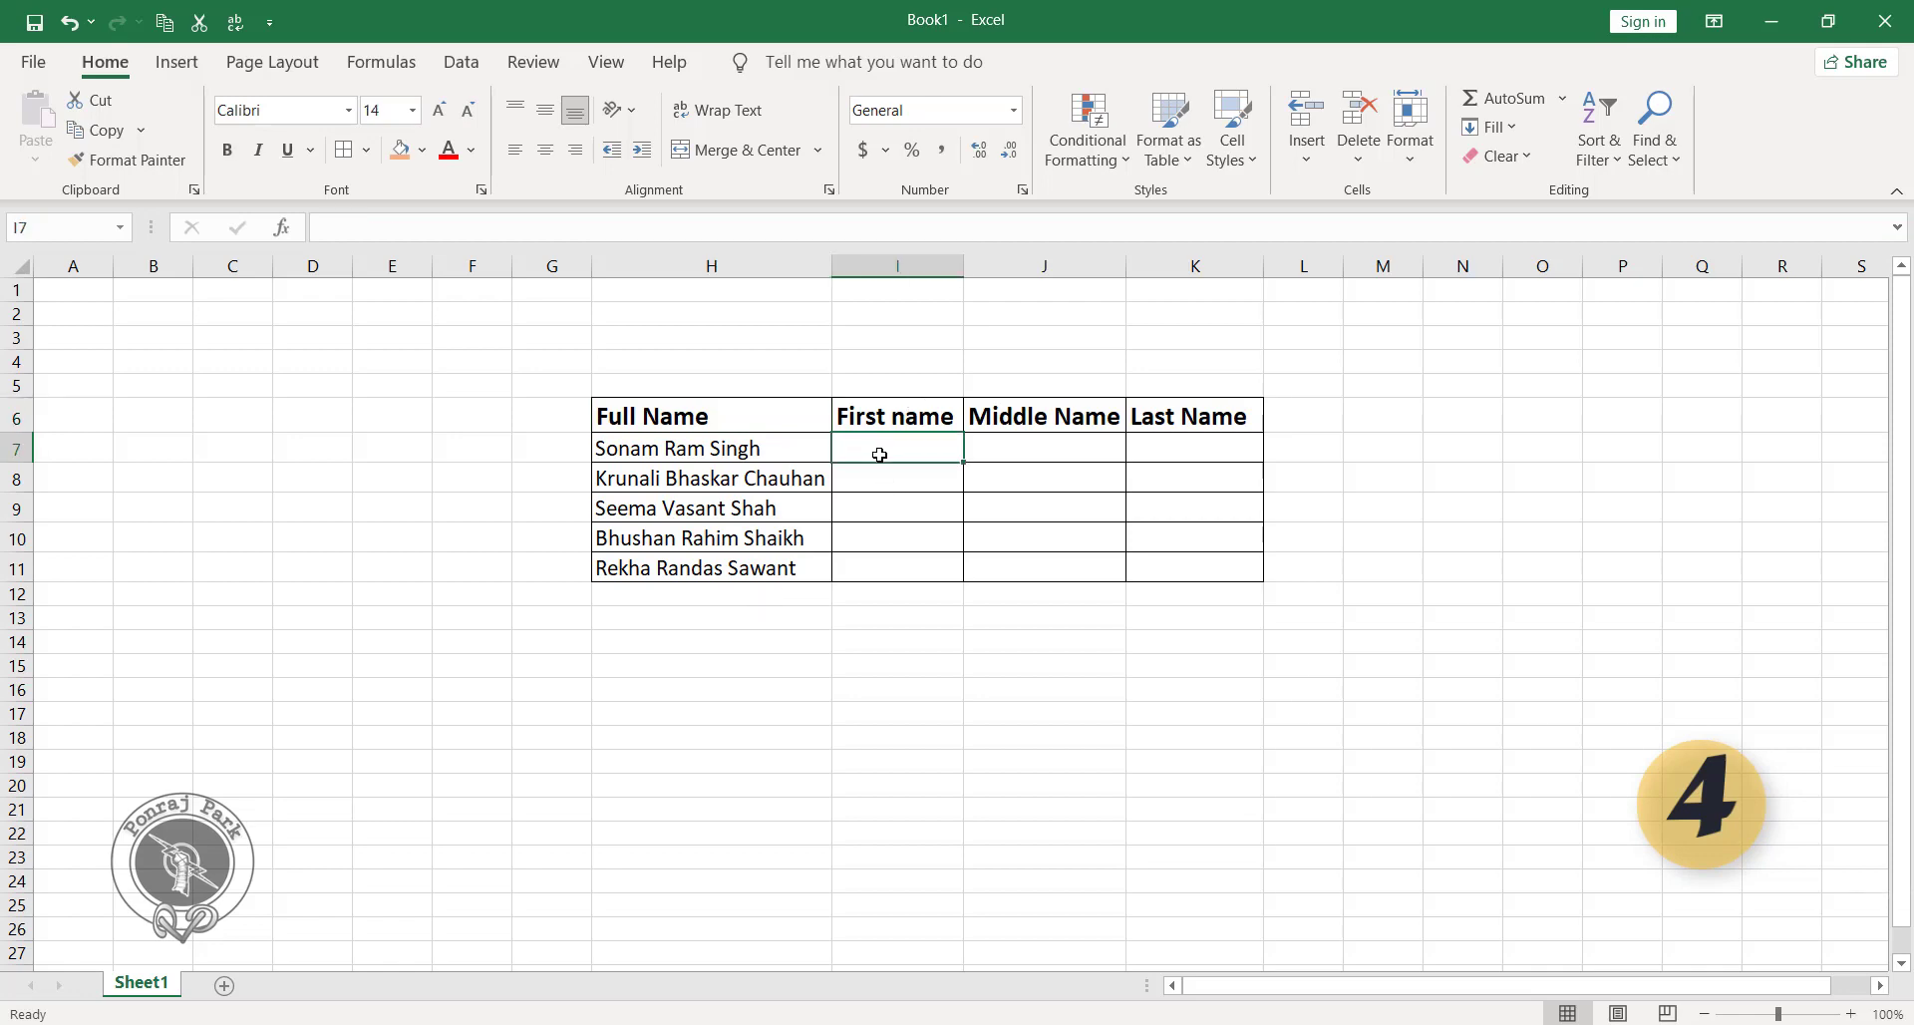
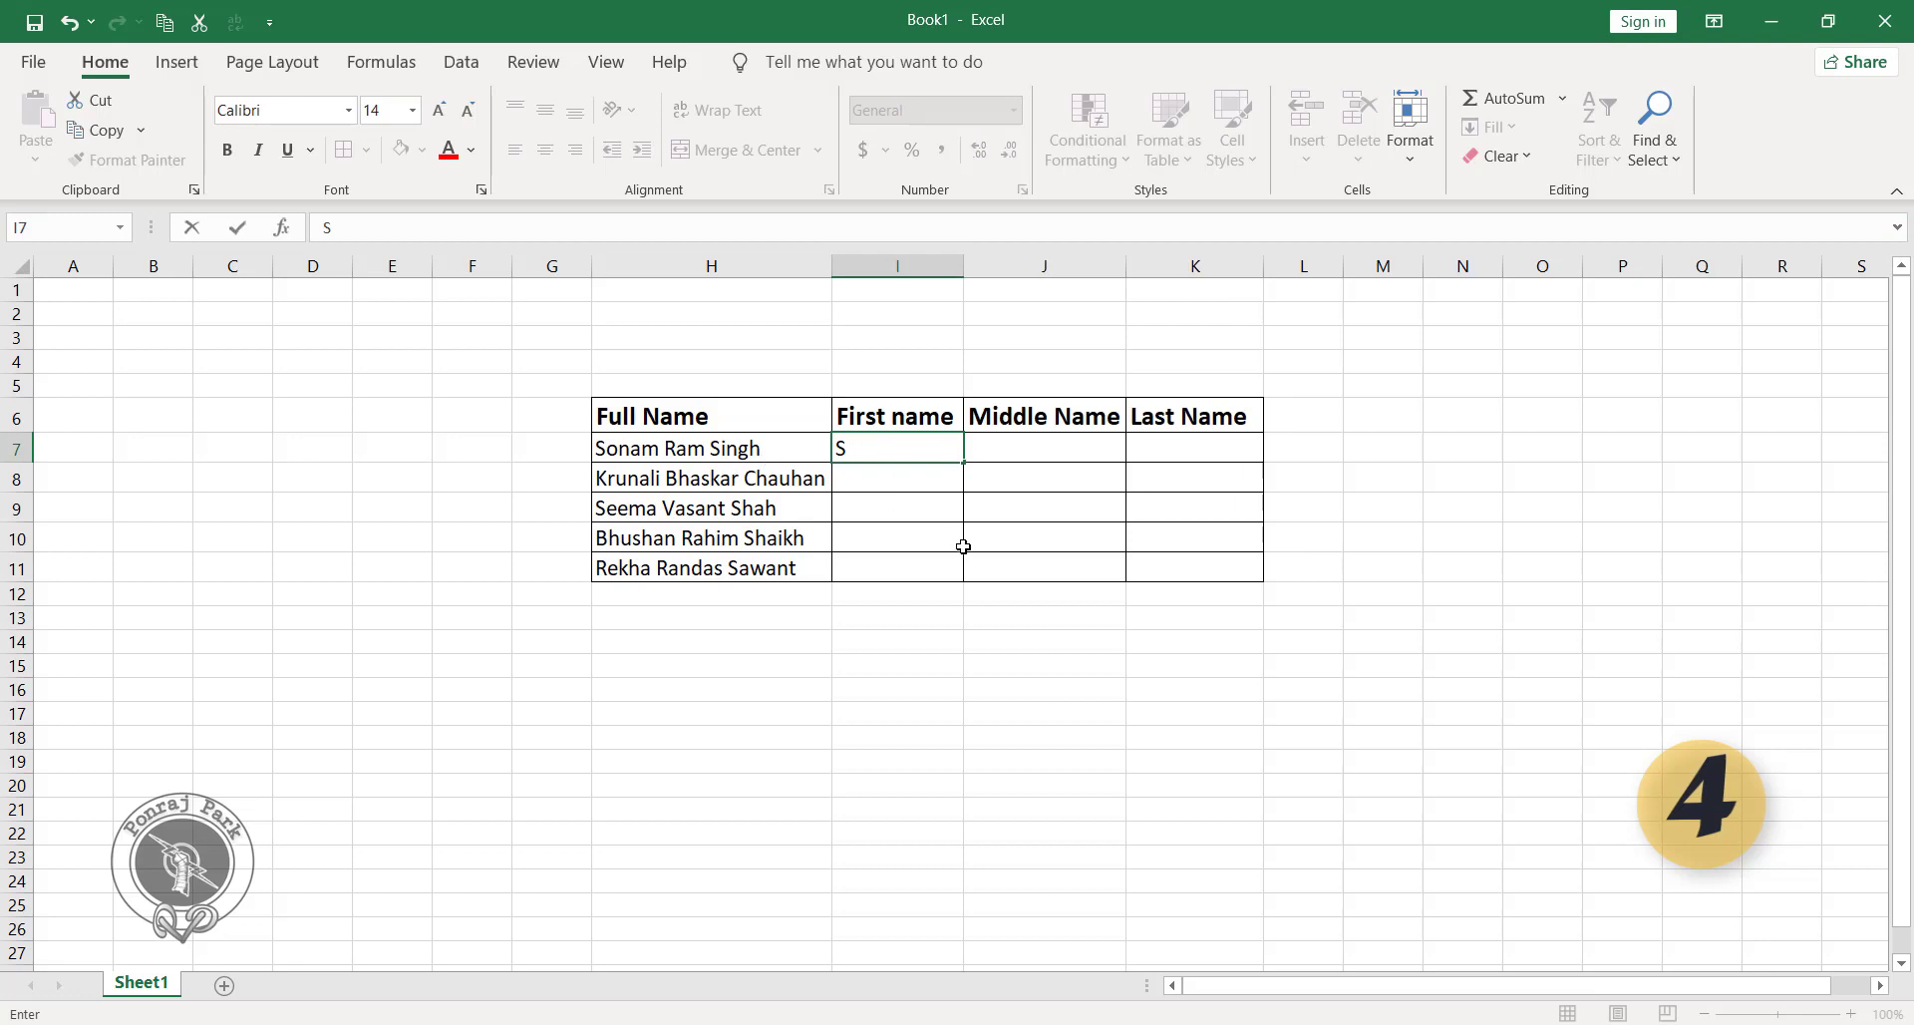
{"action": "key", "text": "Return"}
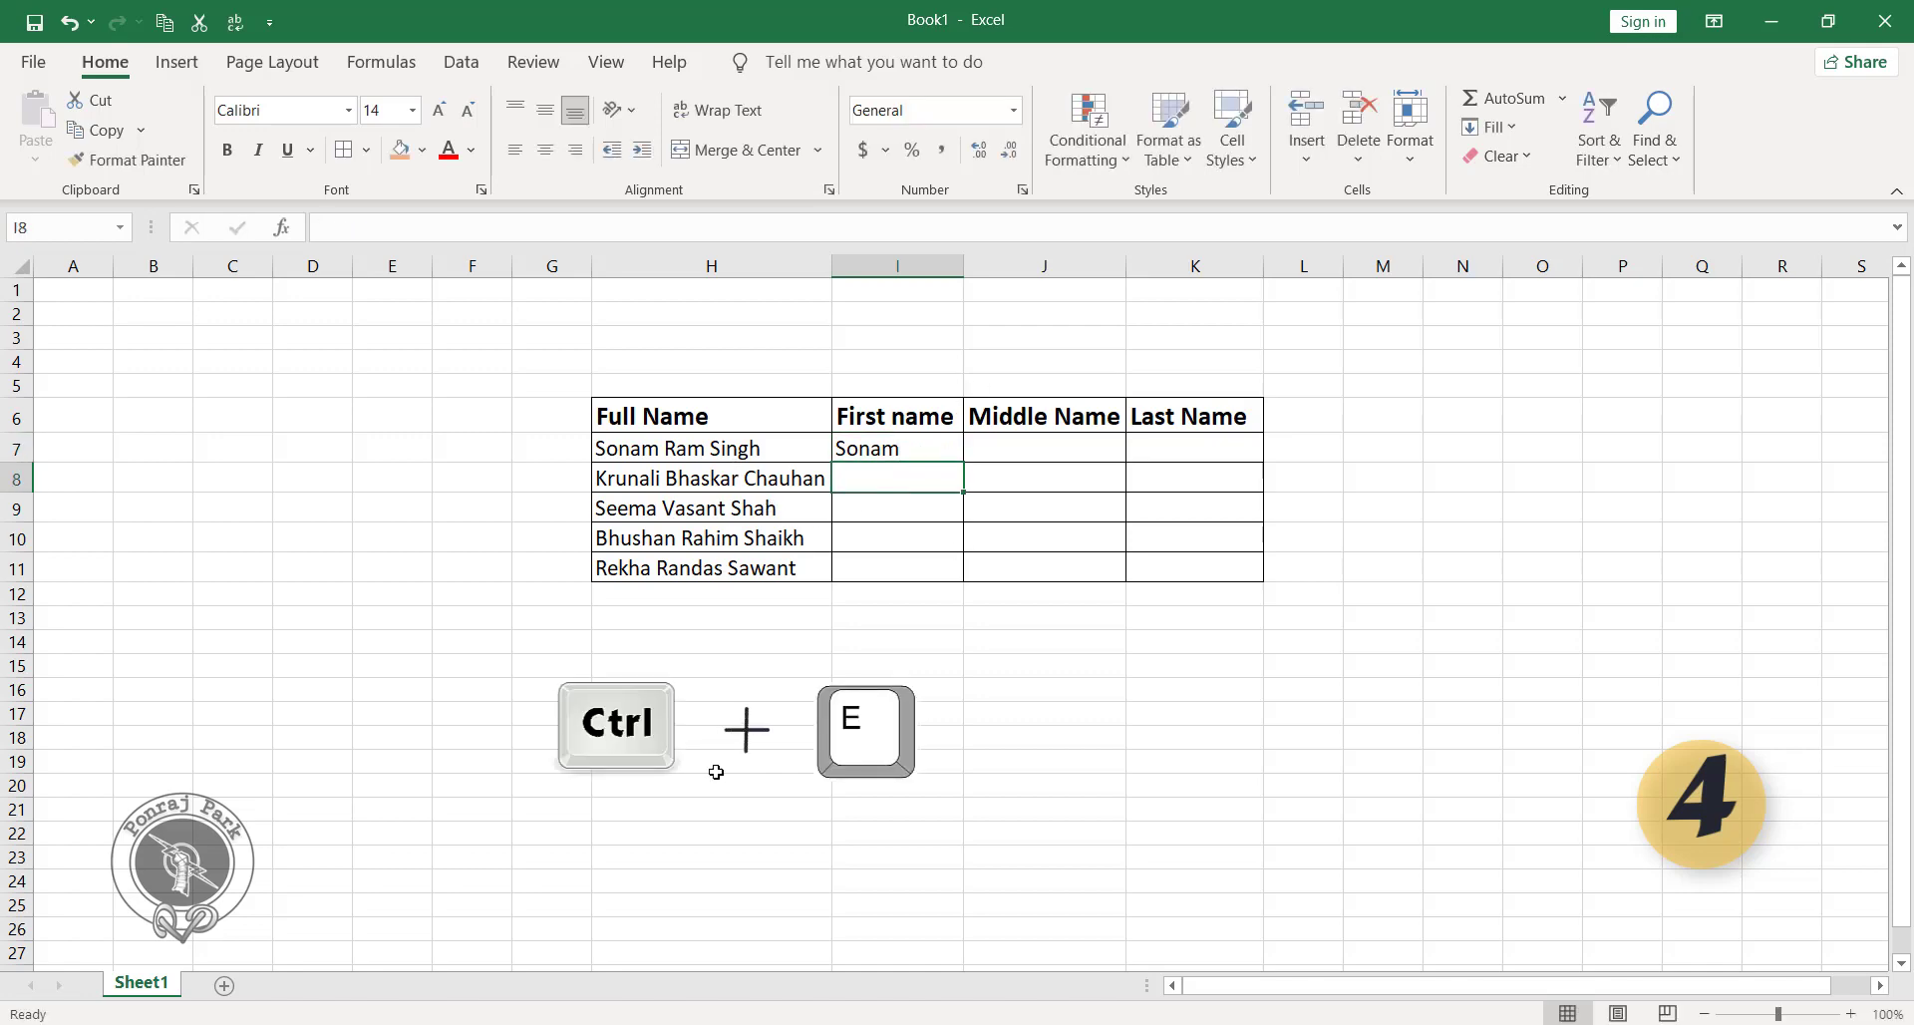
{"action": "key", "text": "ctrl+e"}
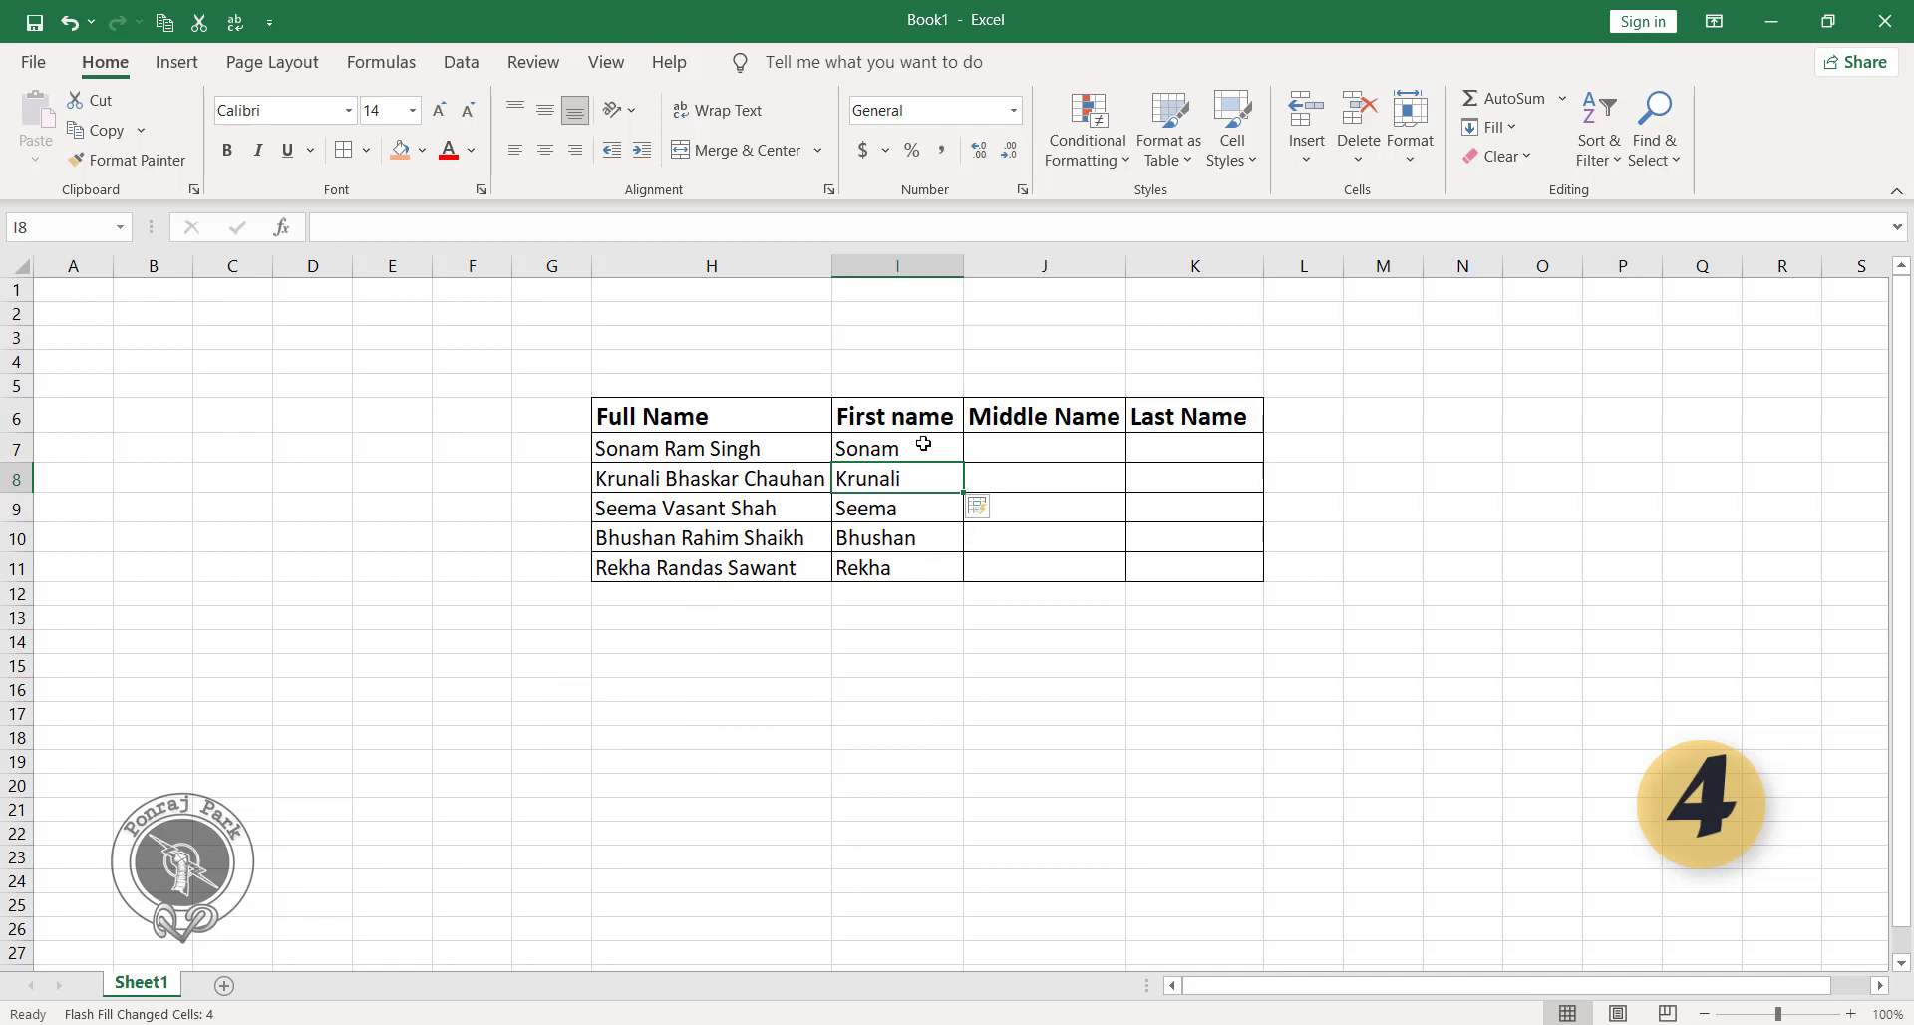
Enter the middle name from H7 in J7 and Flash Fill the Middle Name column through J11.
{"action": "left_click", "coordinate": [1037, 454]}
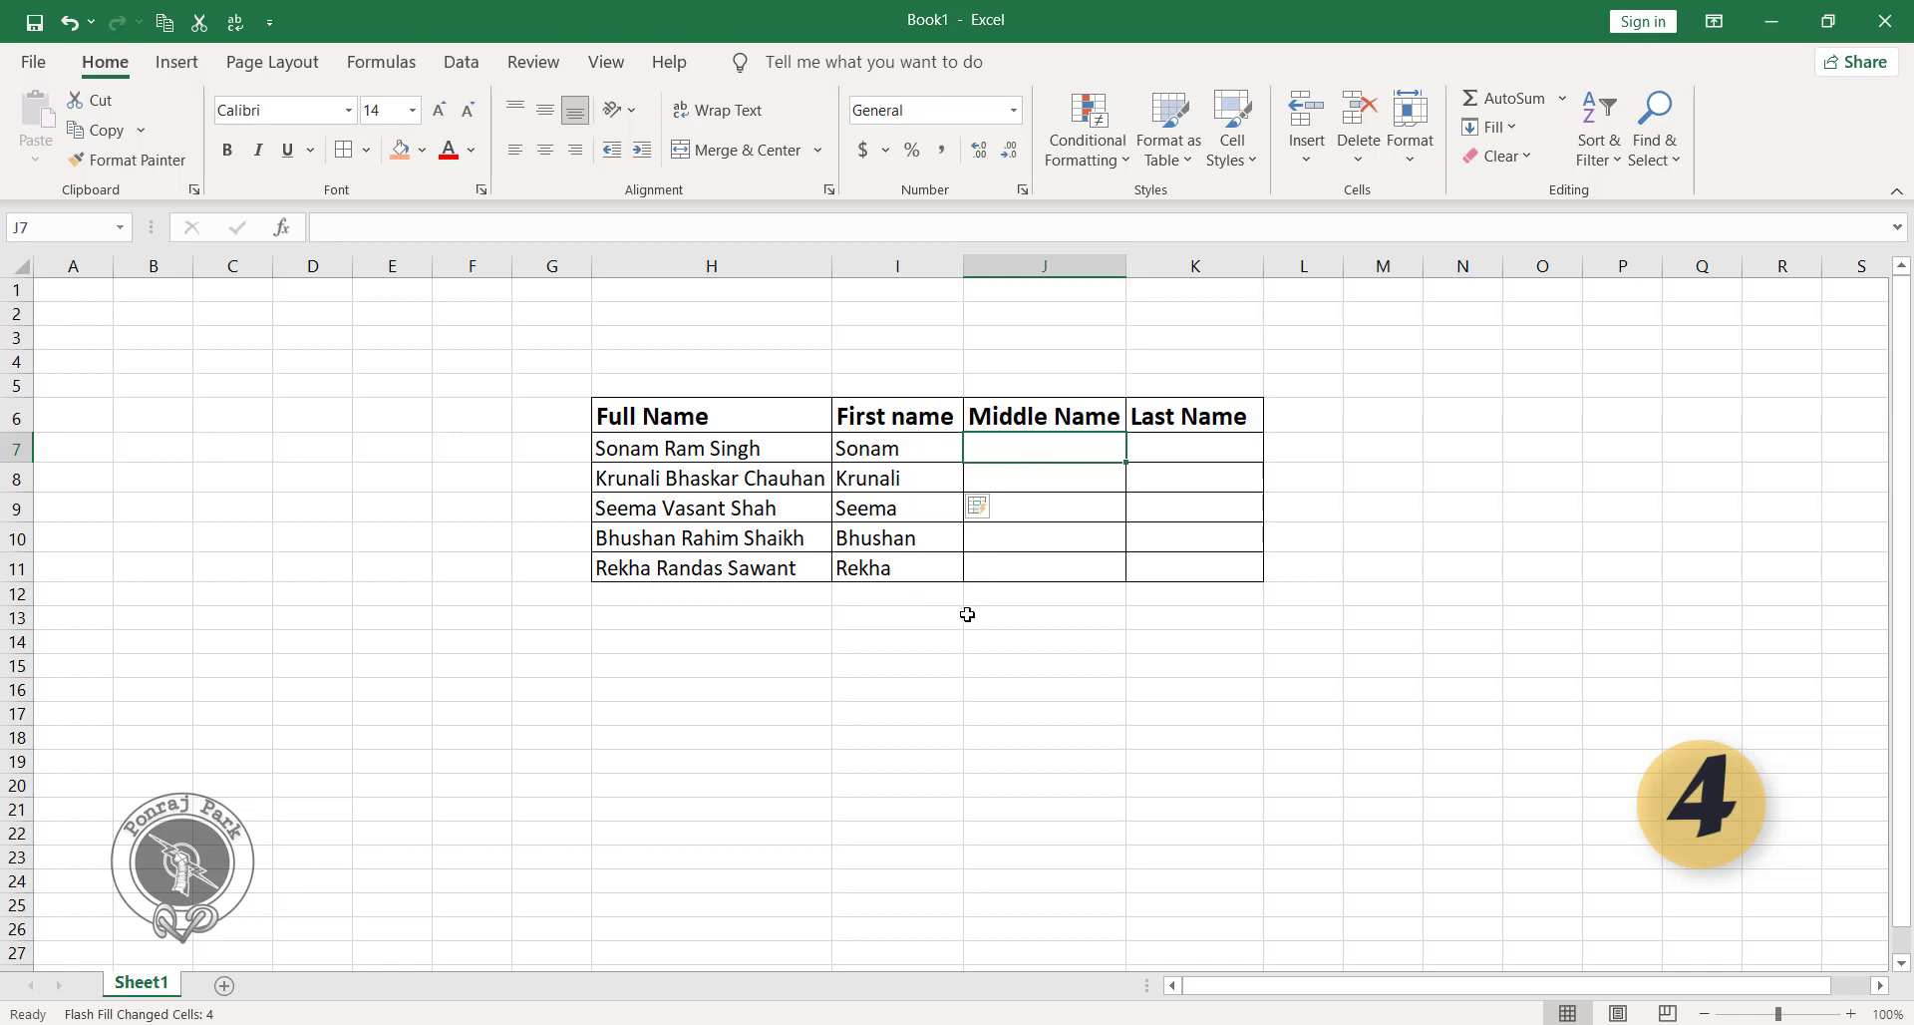
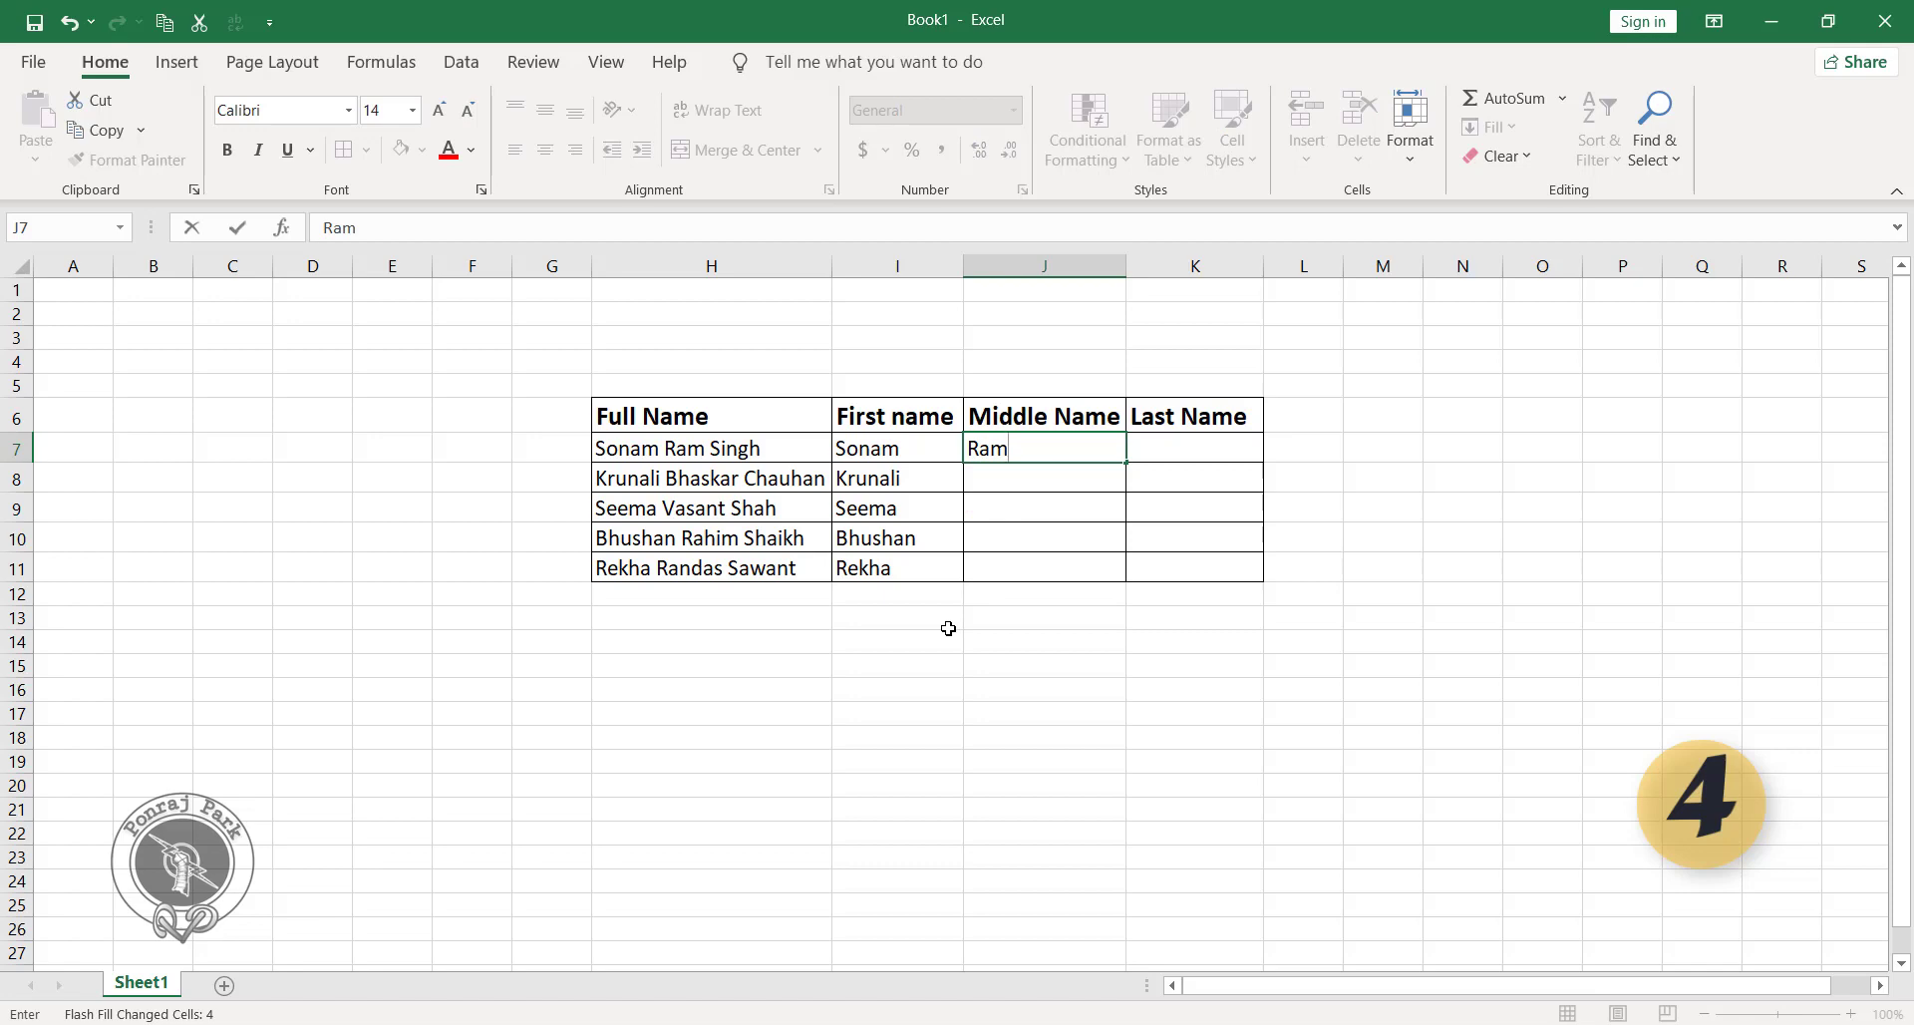
{"action": "key", "text": "Return"}
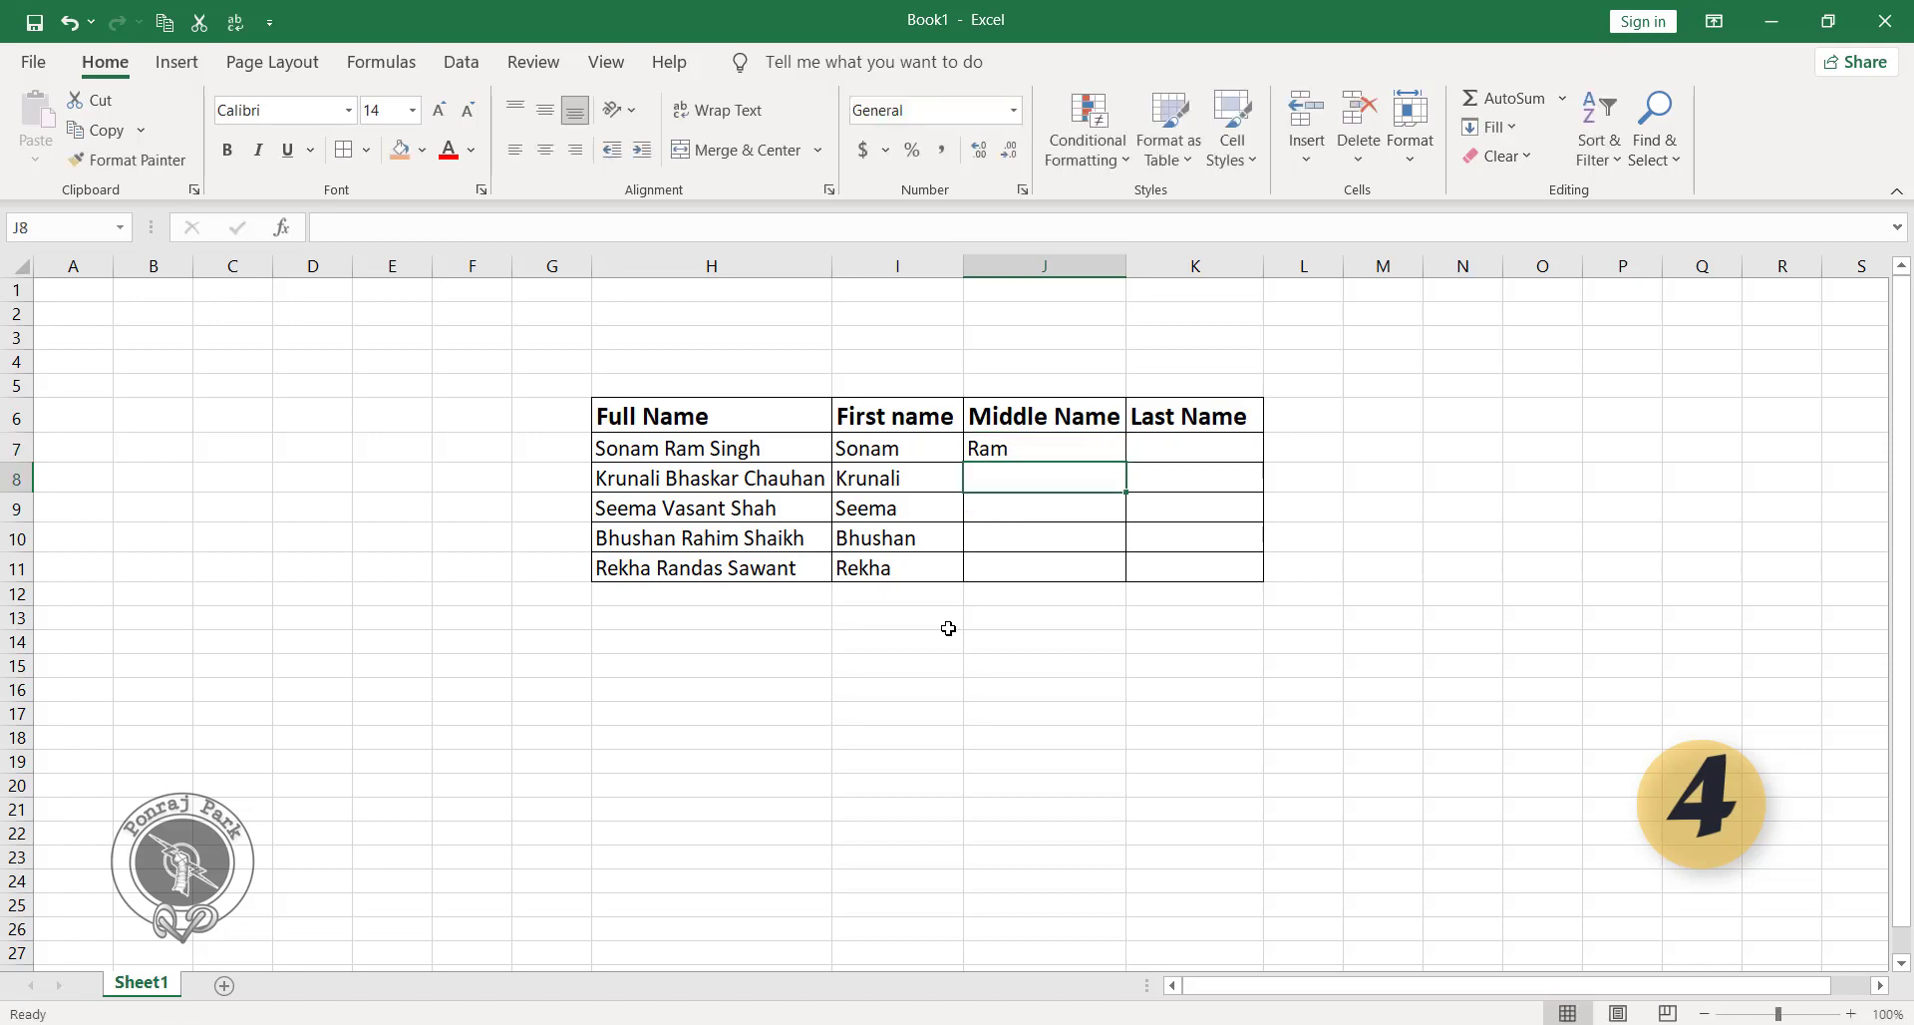
{"action": "key", "text": "ctrl+e"}
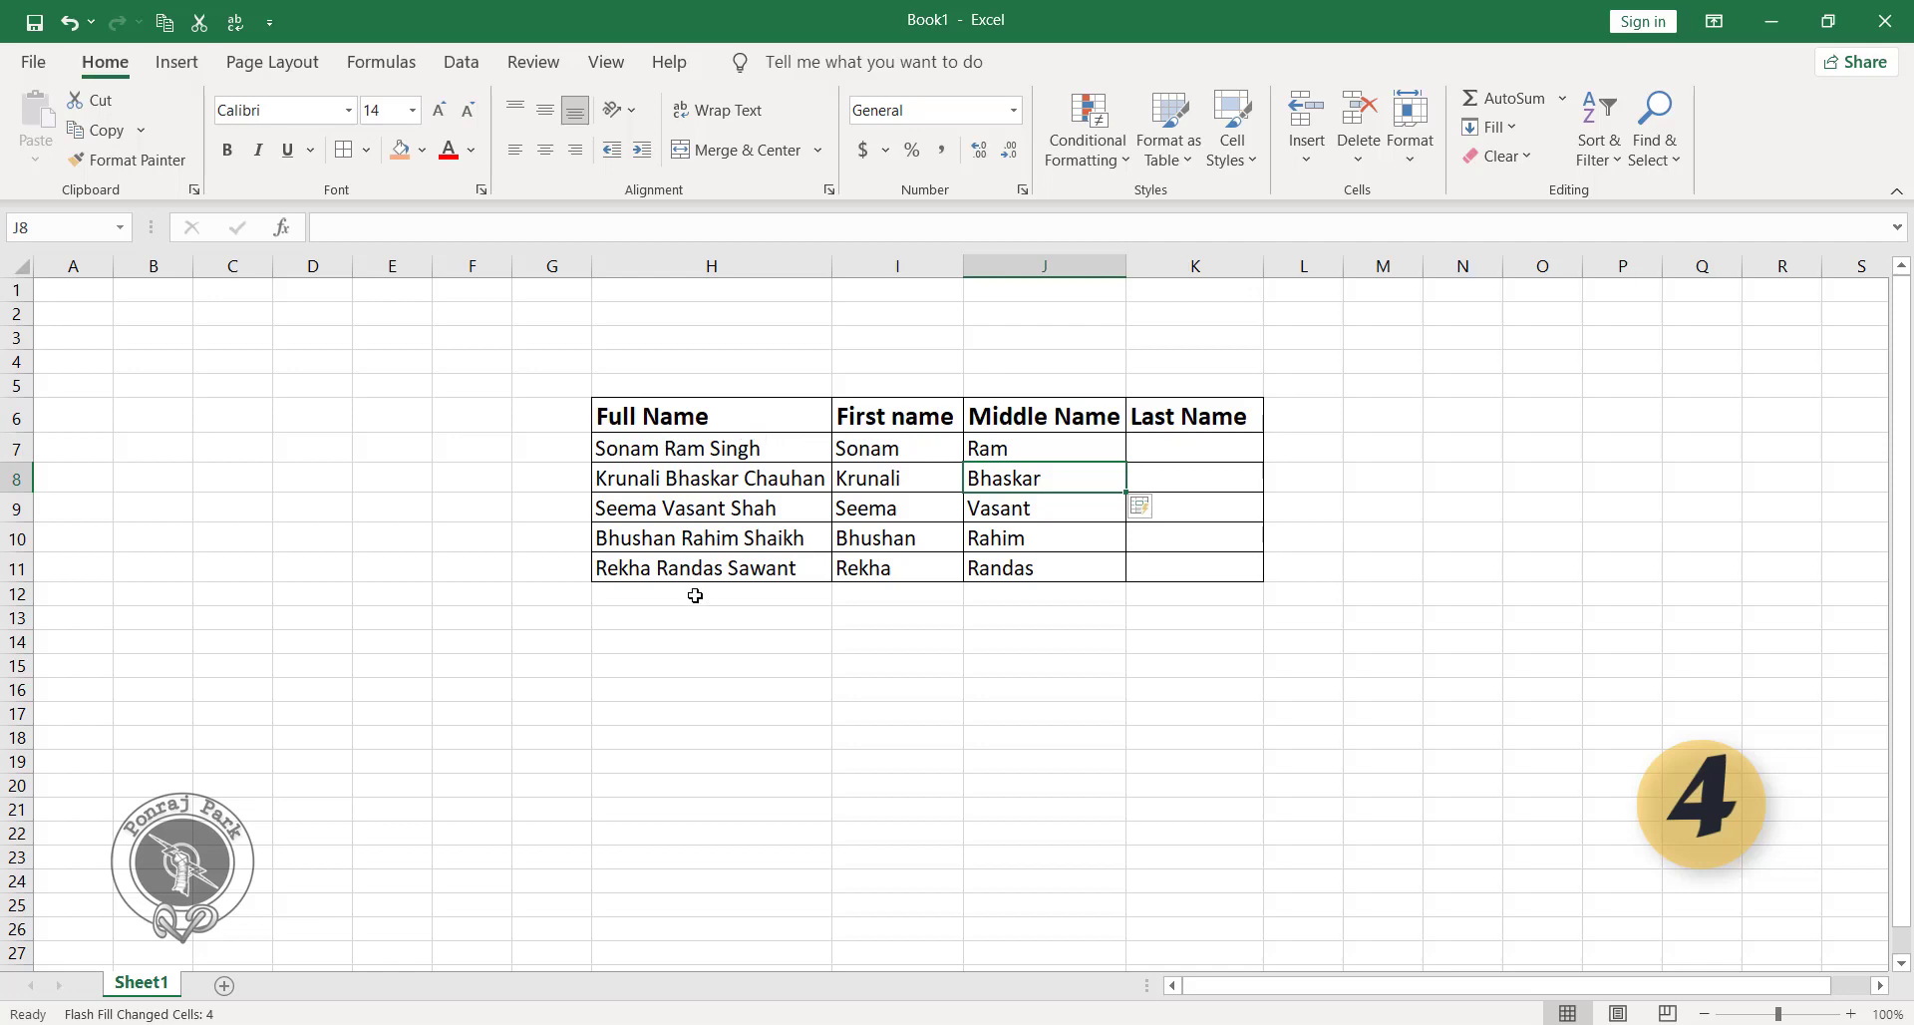
Enter the last name from H7 in lowercase in K7 and Flash Fill the Last Name column through K11.
{"action": "left_click", "coordinate": [1205, 455]}
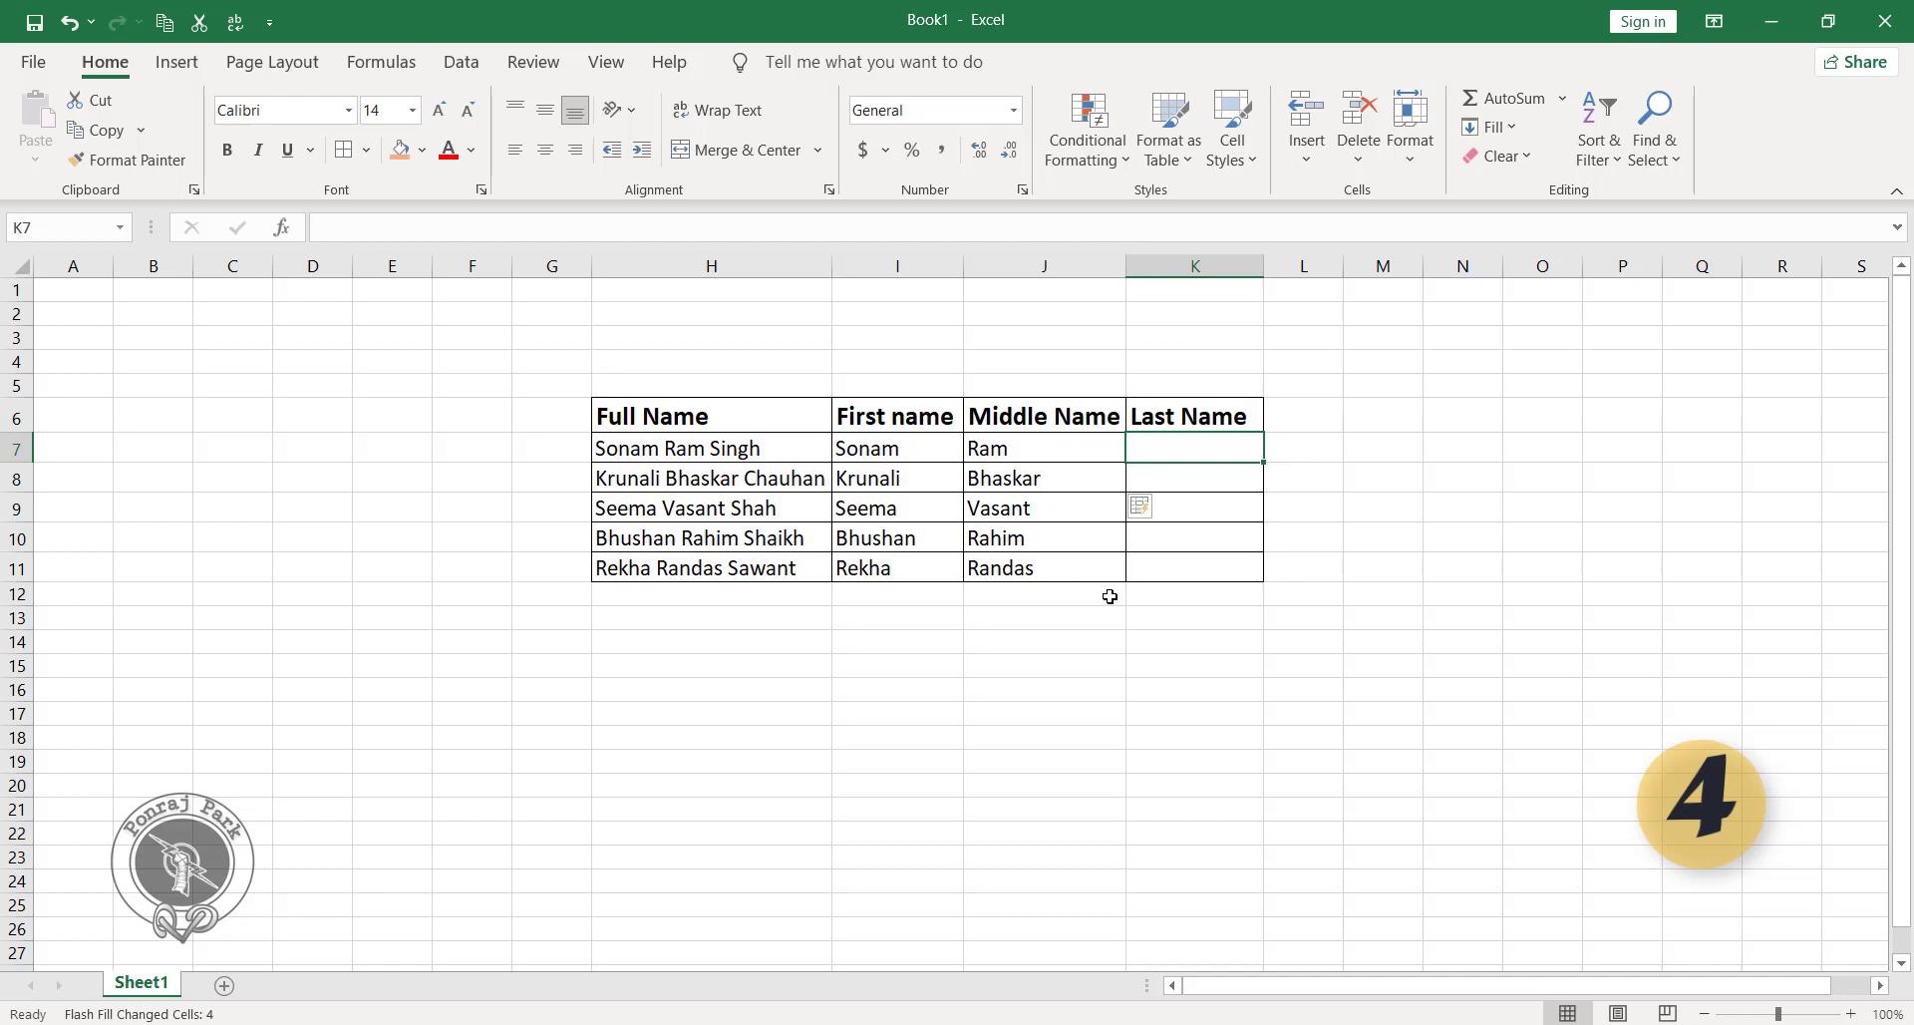
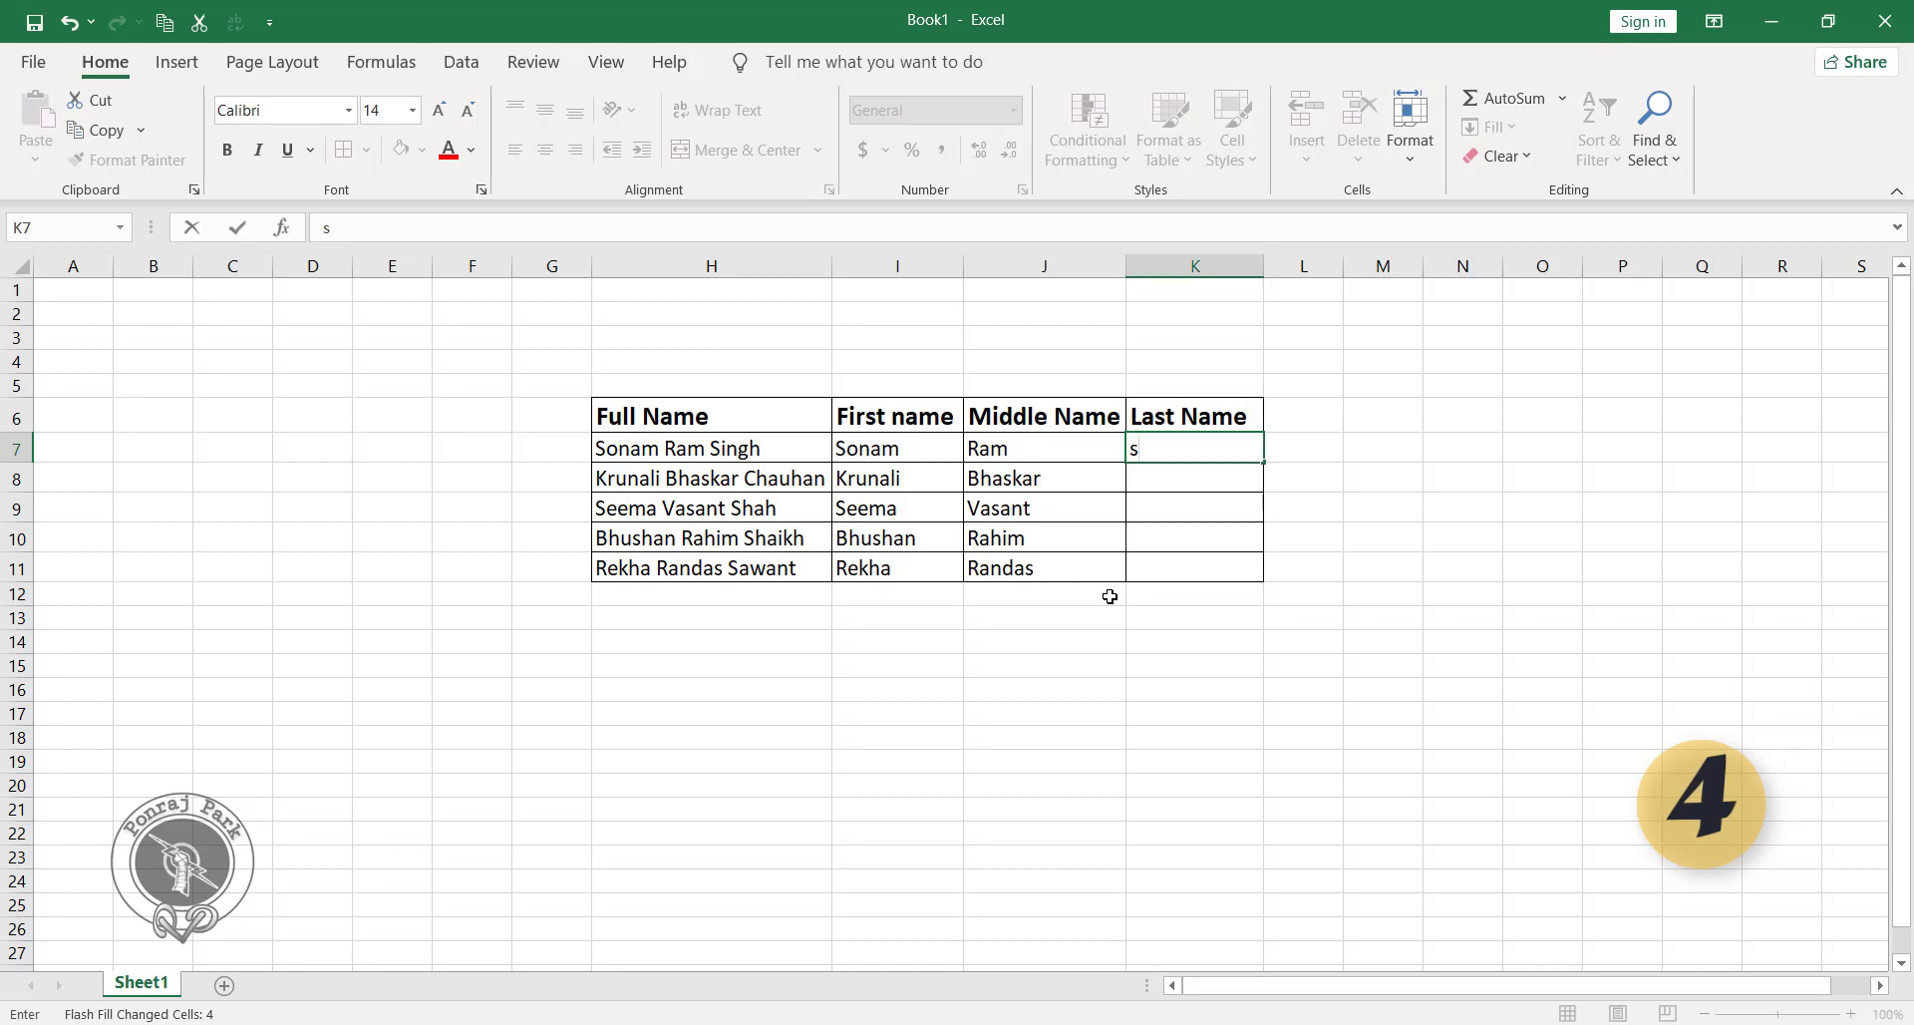
{"action": "key", "text": "Return"}
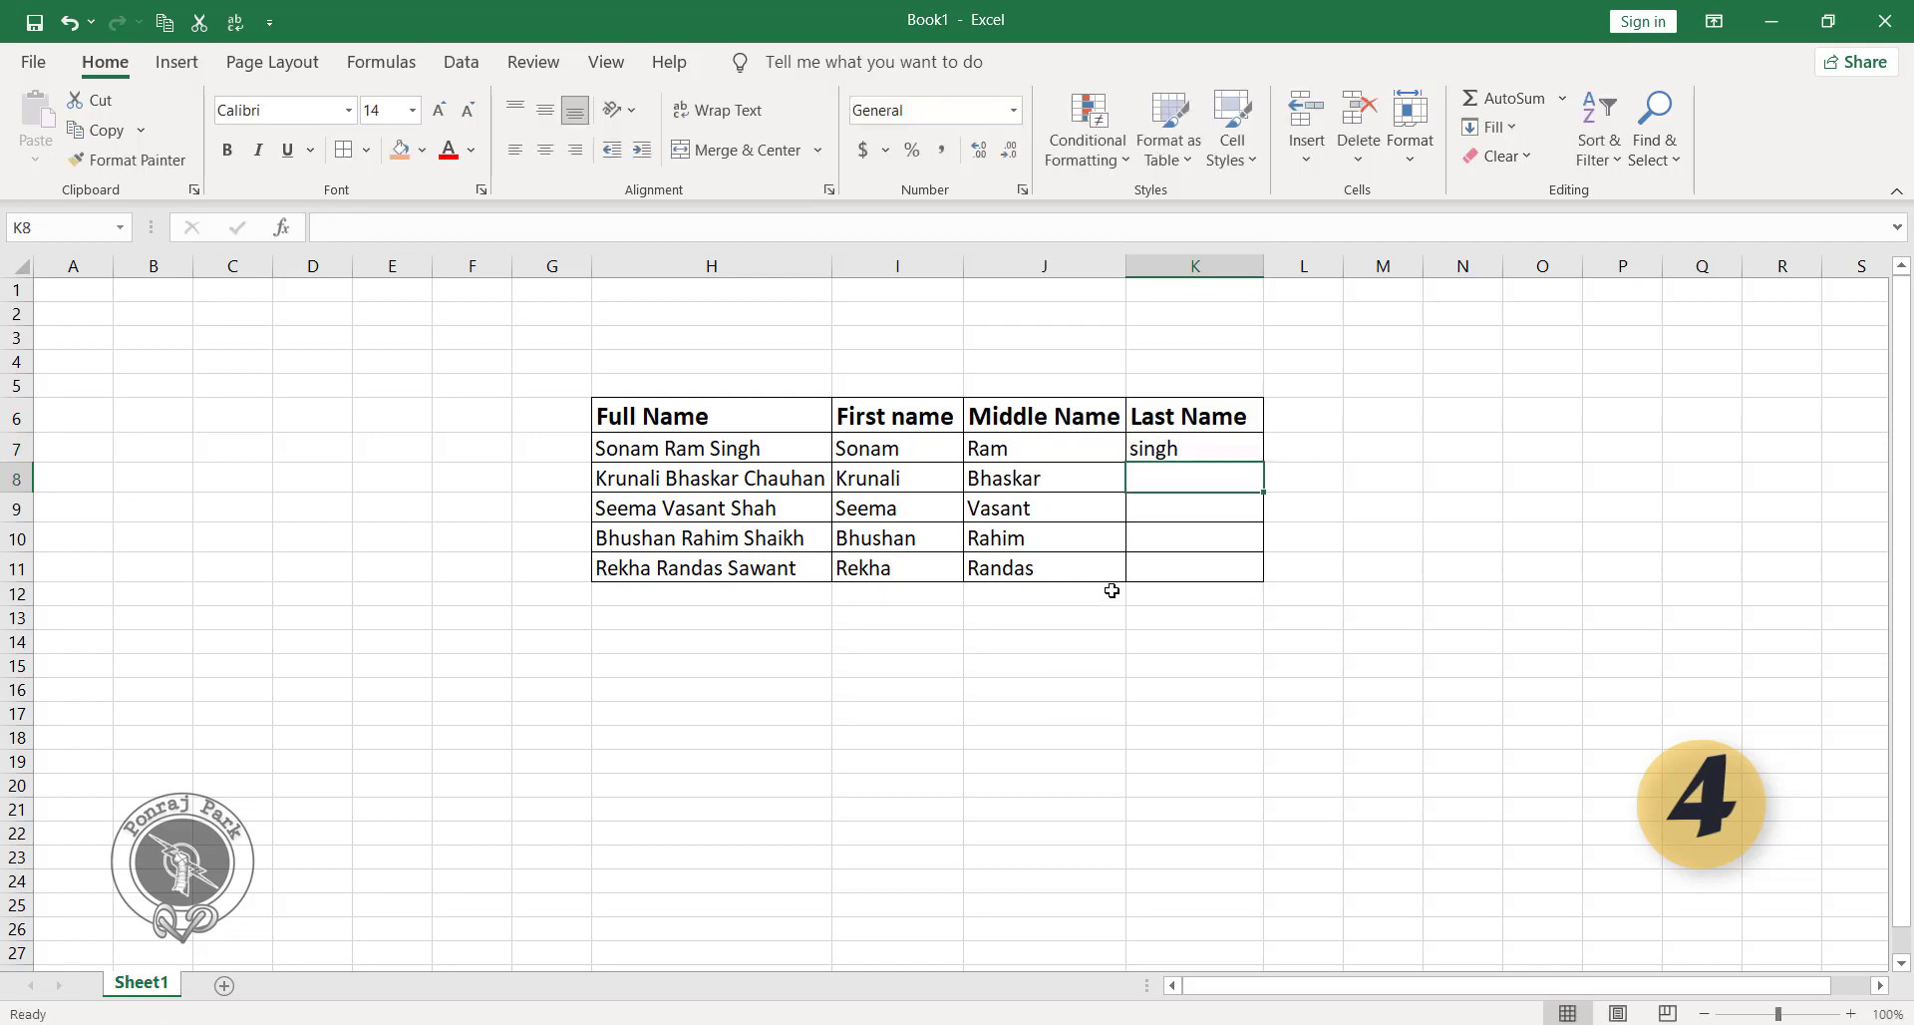
{"action": "key", "text": "ctrl+e"}
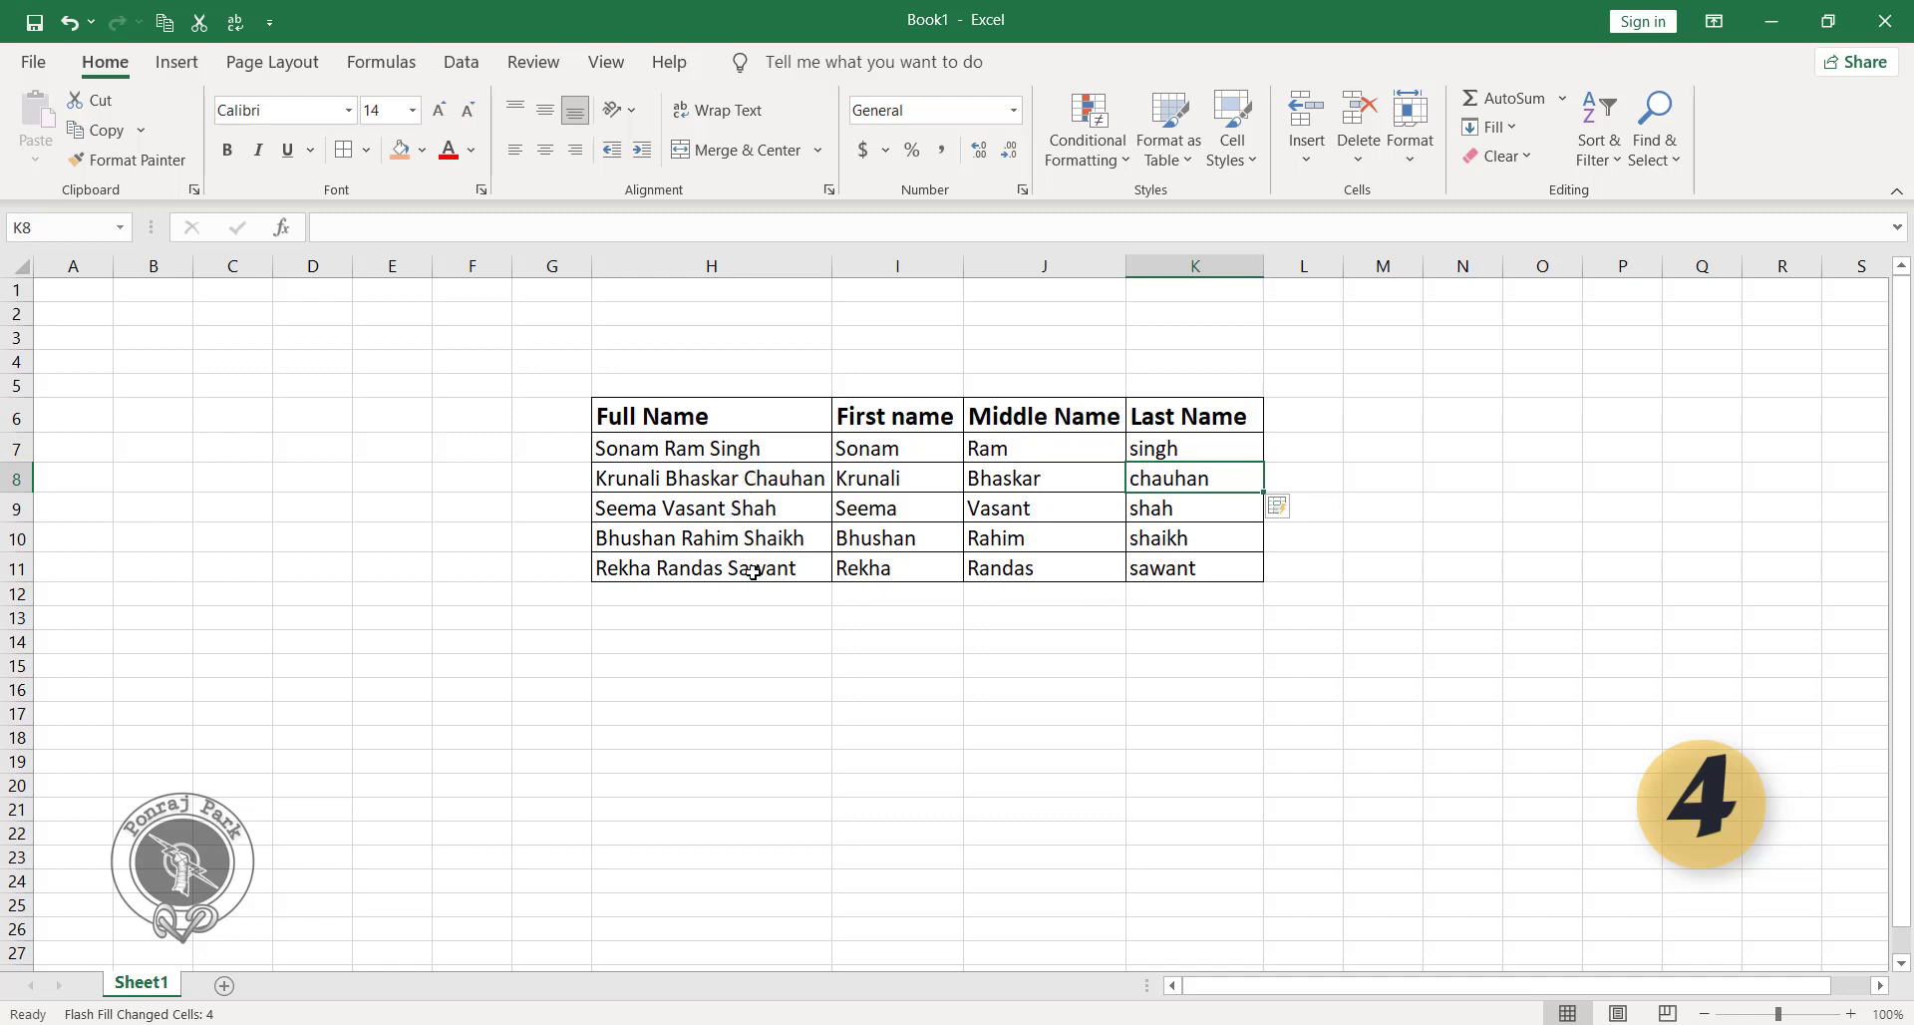
{"action": "left_click", "coordinate": [1153, 450]}
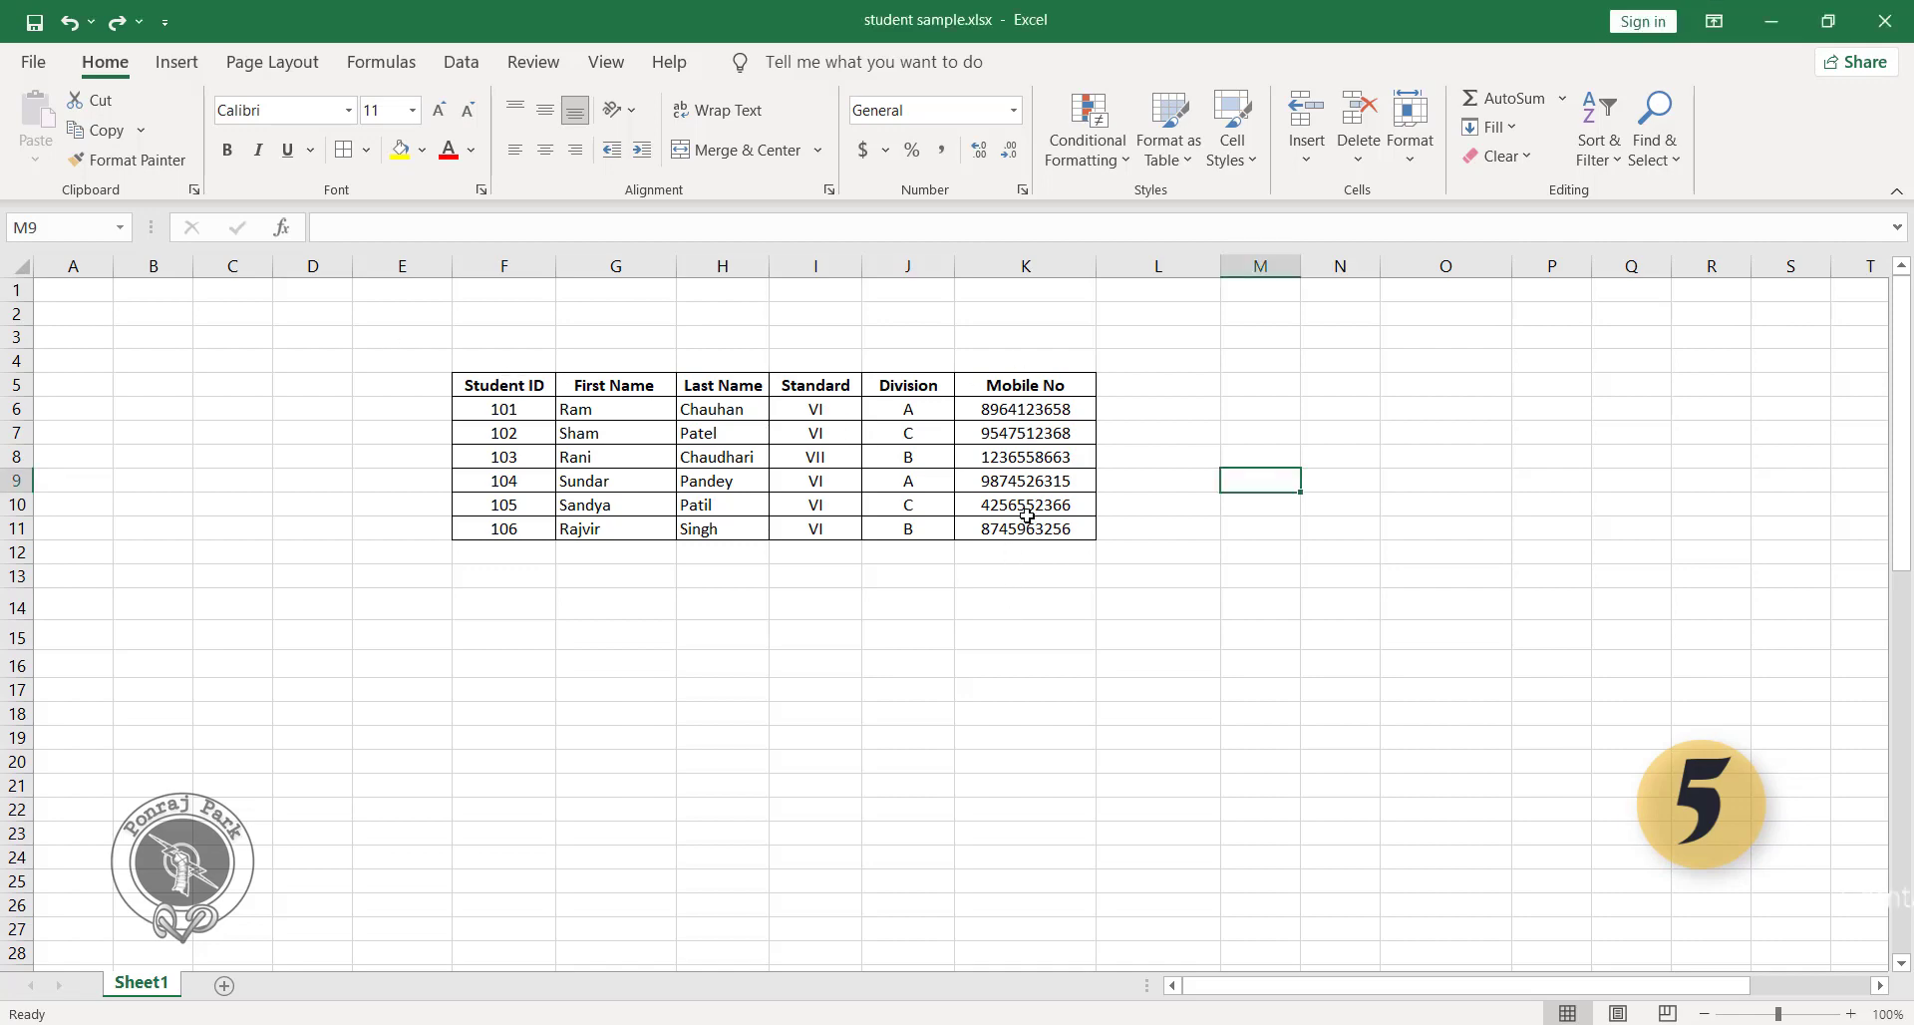
Apply the custom number format "91 "# to the mobile numbers in K6:K11 to prefix the country code.
{"action": "left_click_drag", "start_coordinate": [1026, 409], "coordinate": [1035, 529]}
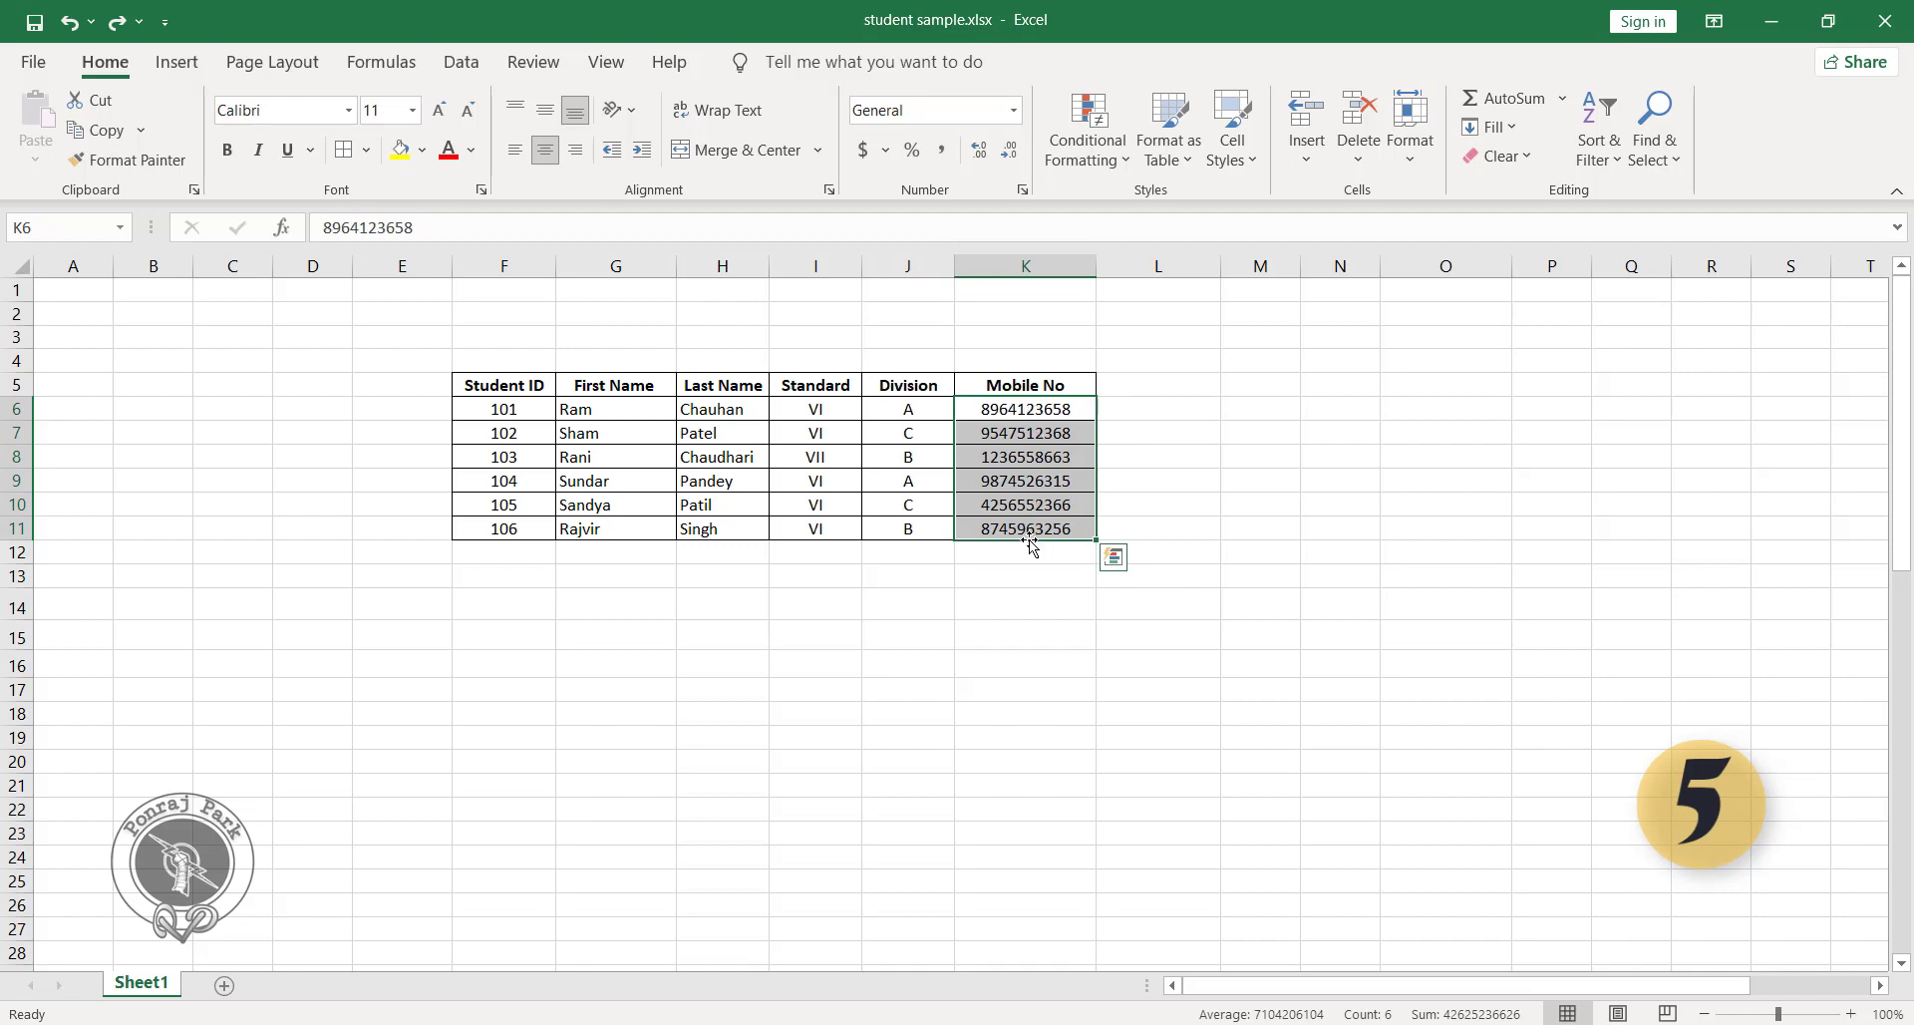
{"action": "key", "text": "ctrl+1"}
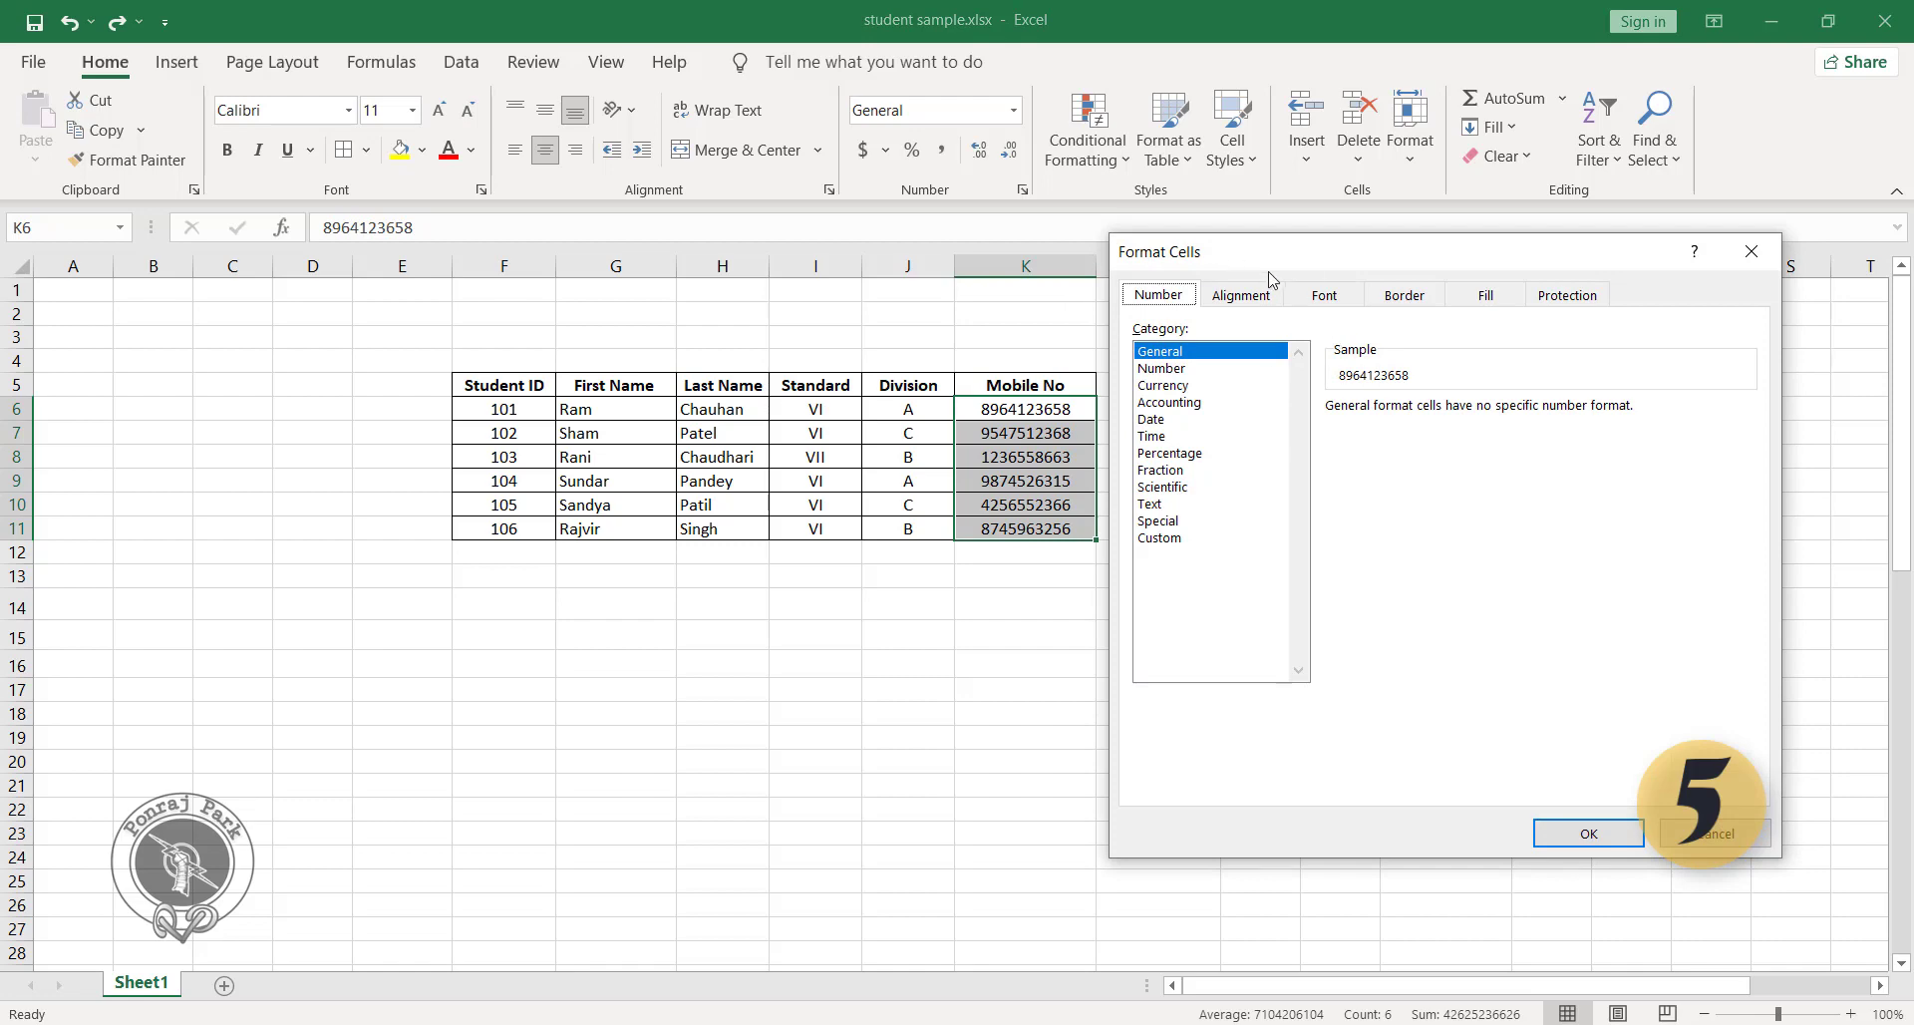
{"action": "left_click_drag", "start_coordinate": [1264, 263], "coordinate": [1329, 262]}
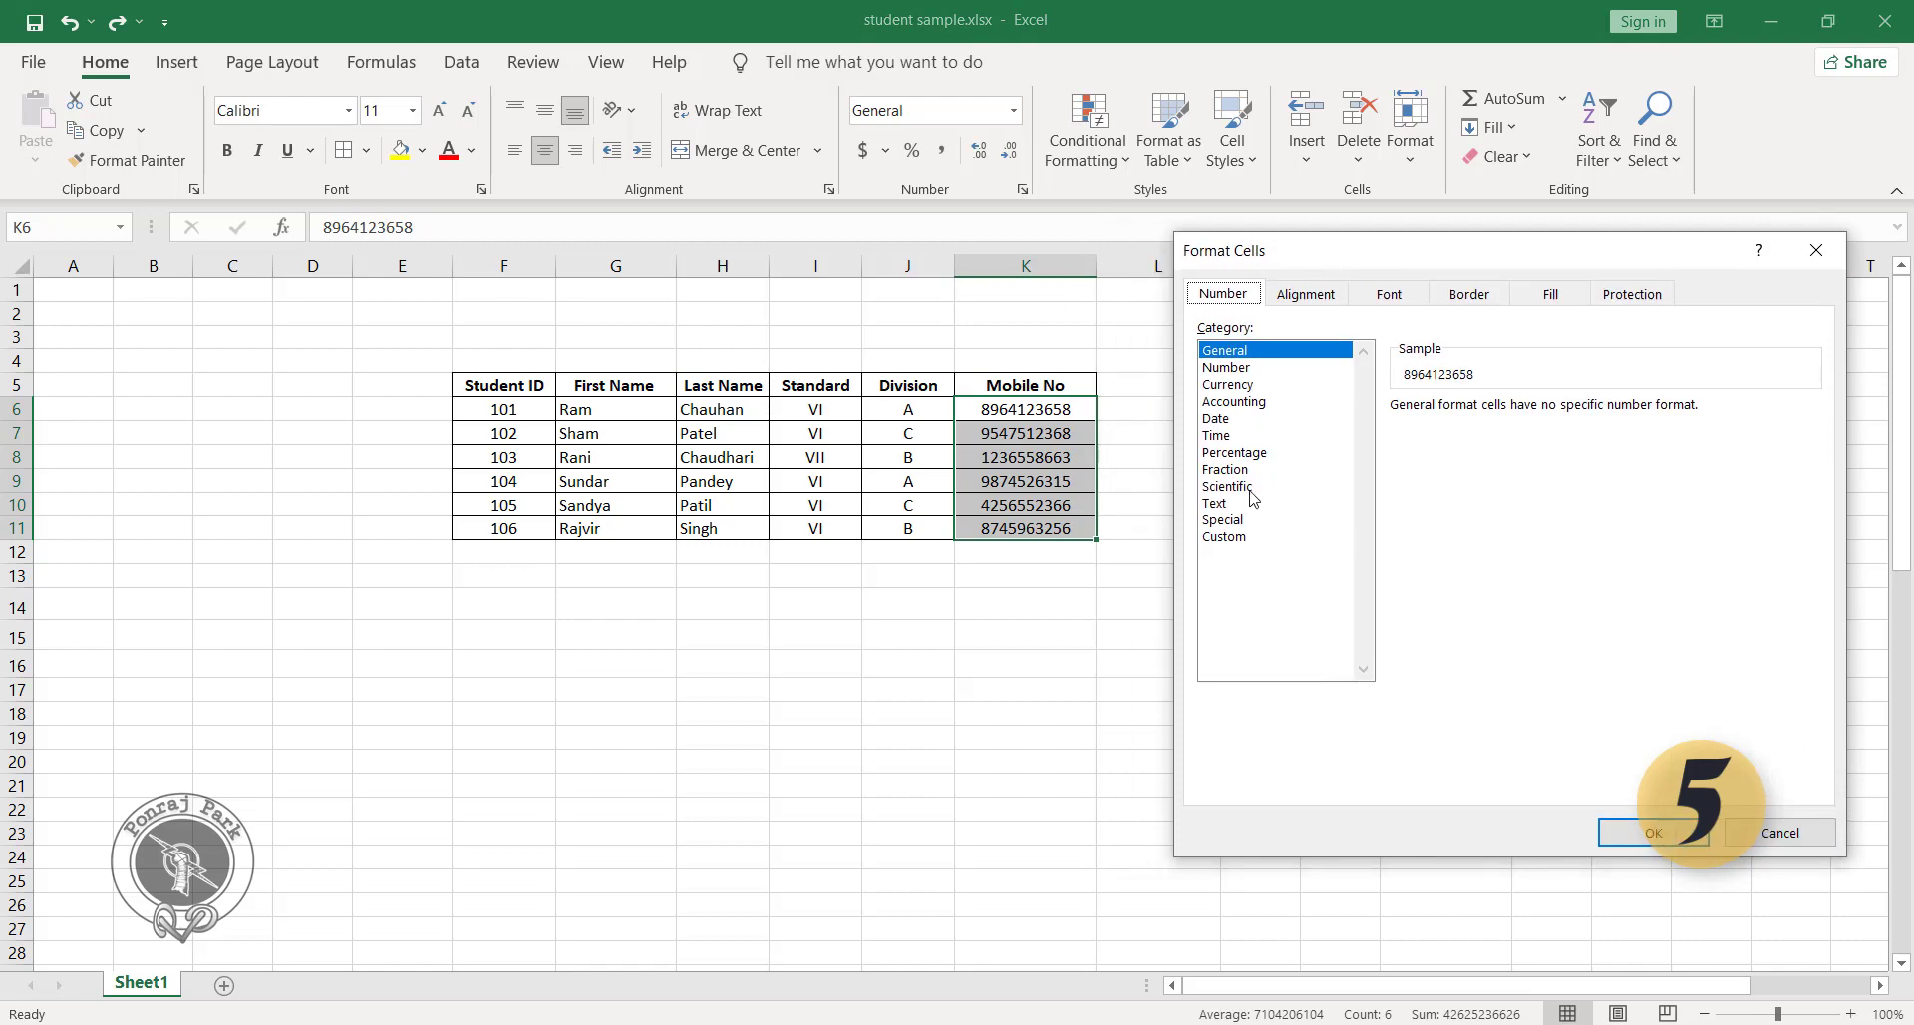
{"action": "left_click", "coordinate": [1224, 539]}
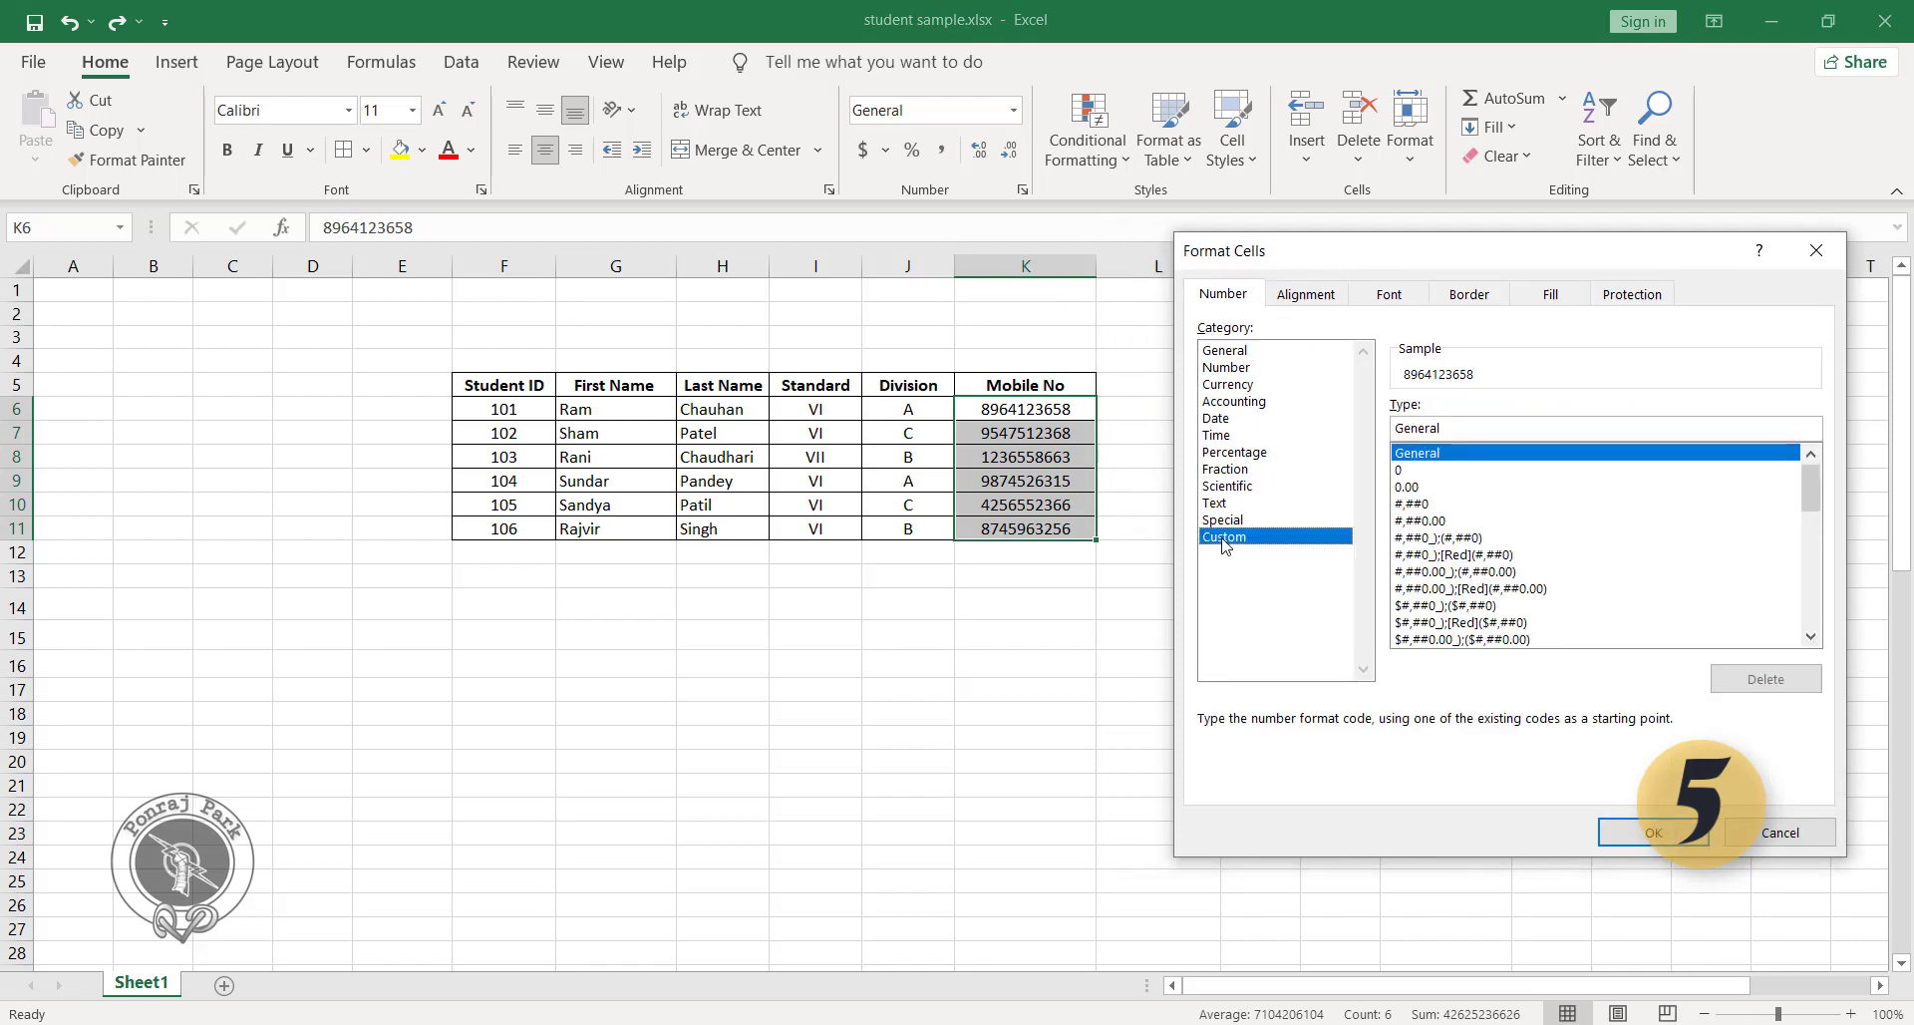
{"action": "left_click", "coordinate": [1456, 429]}
{"action": "double_click", "coordinate": [1456, 429]}
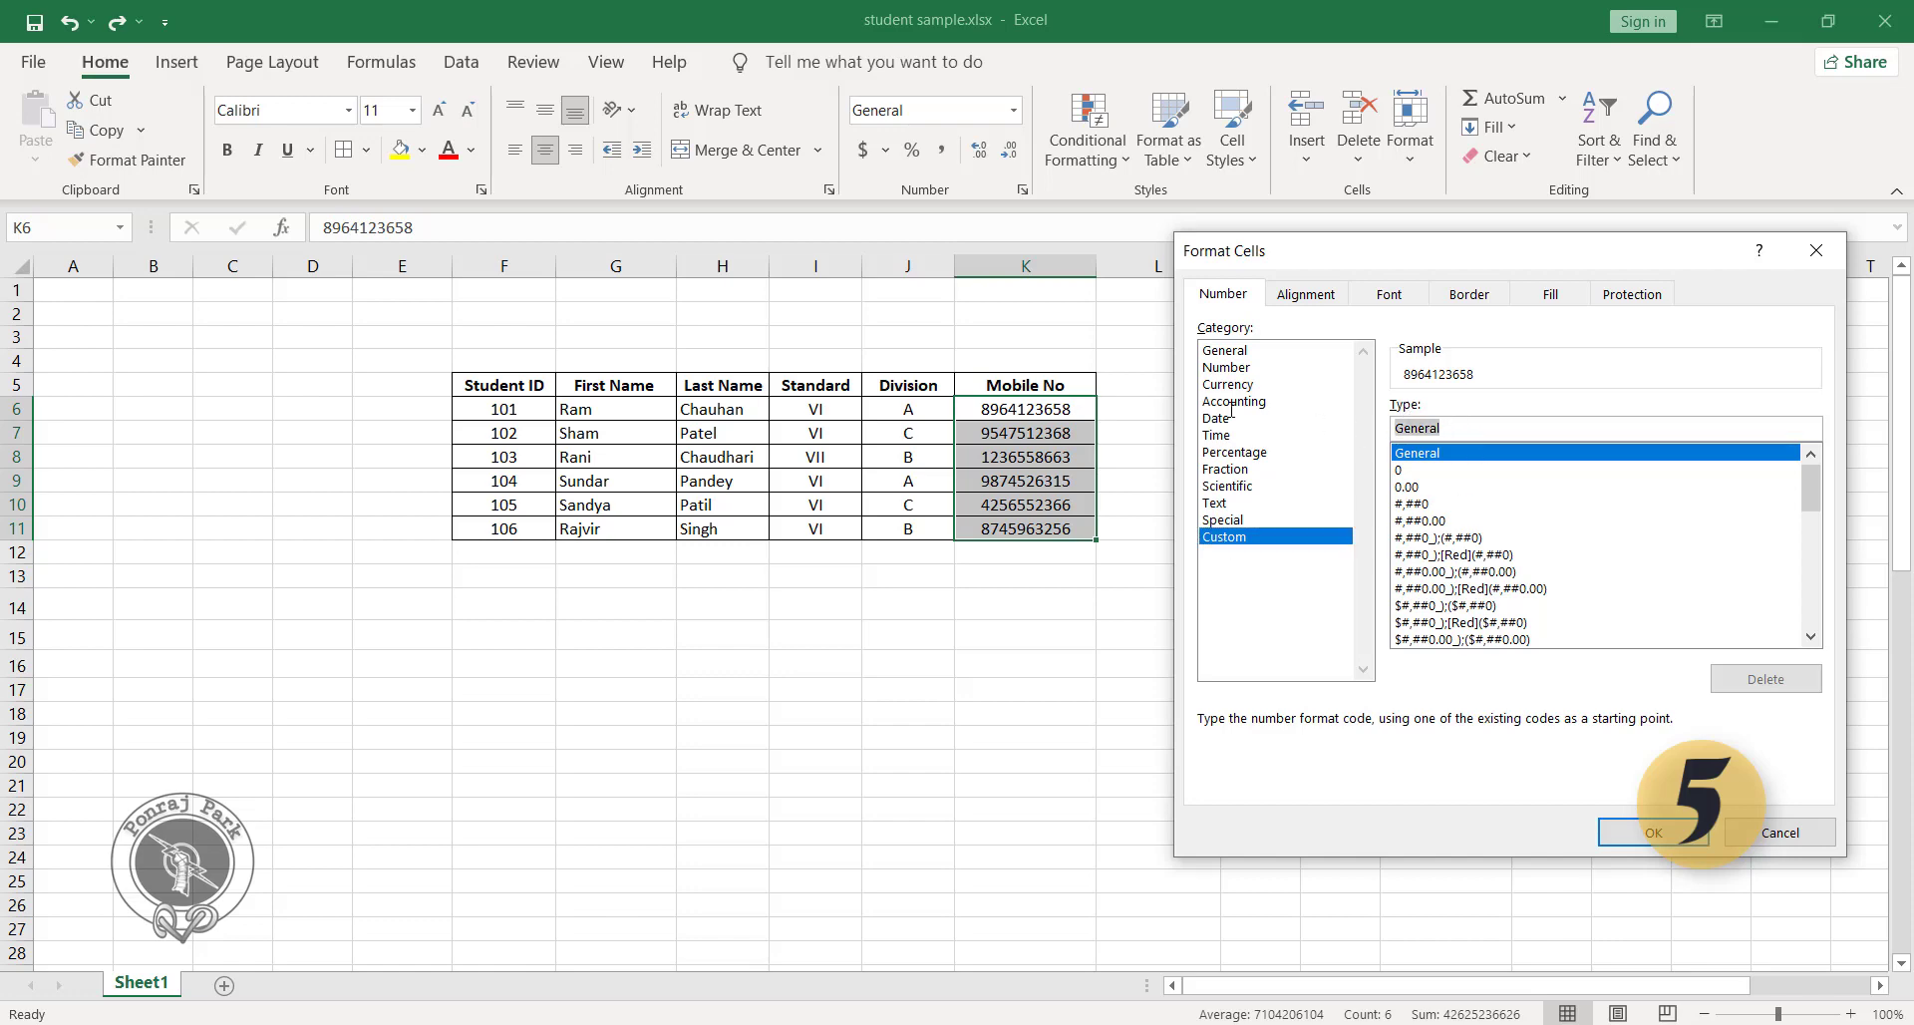
{"action": "key", "text": "BackSpace"}
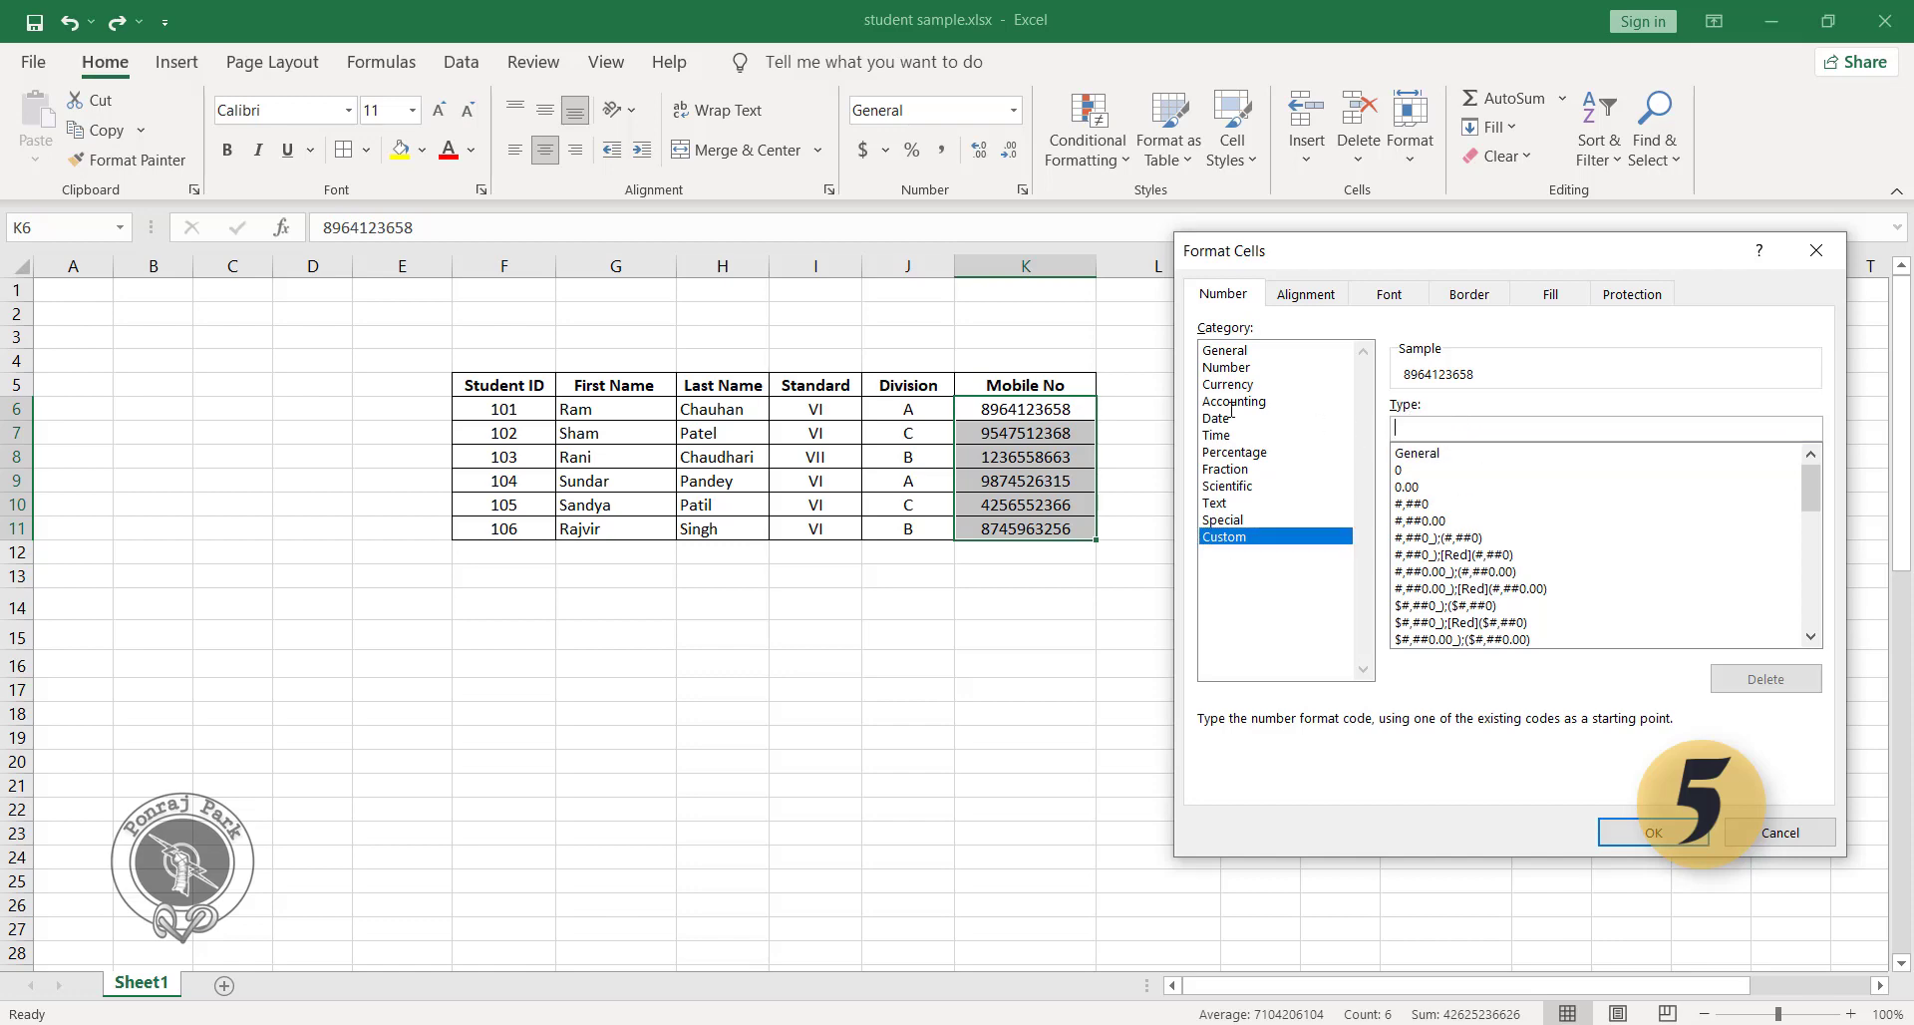
{"action": "type", "text": "\""}
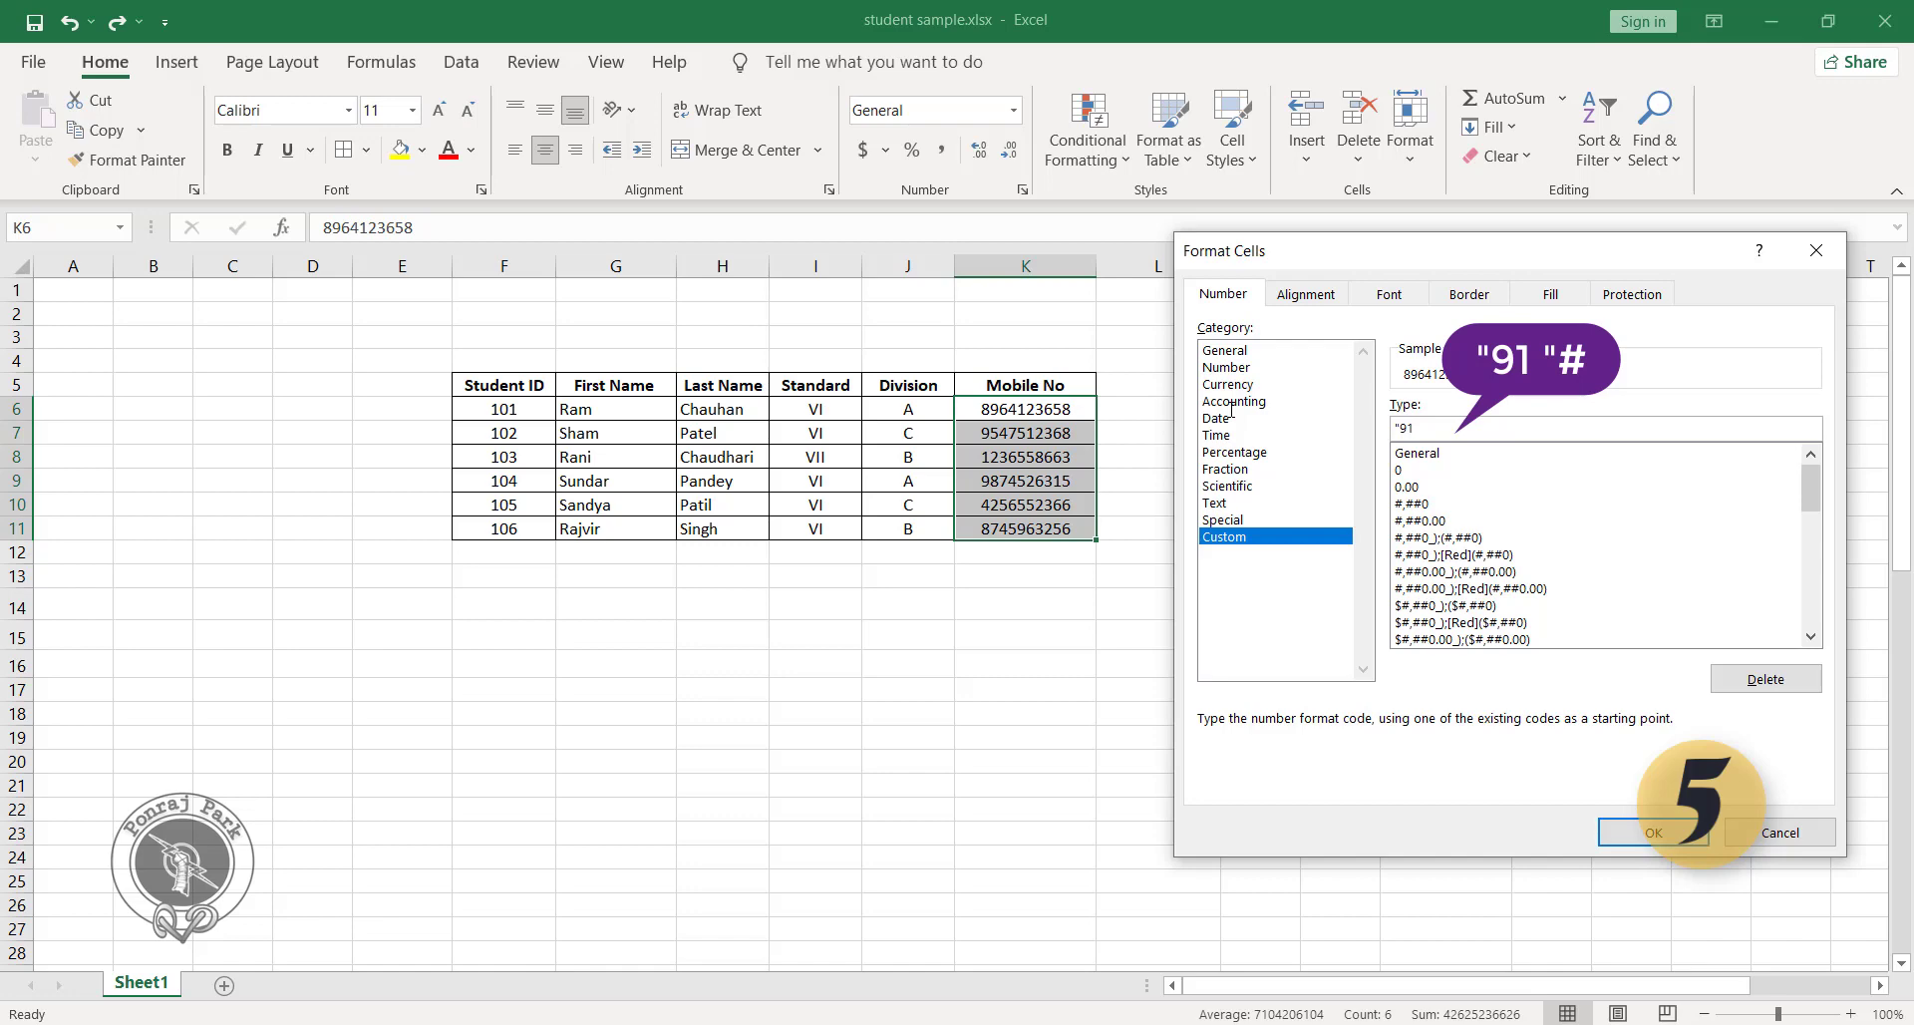
{"action": "type", "text": "91 \""}
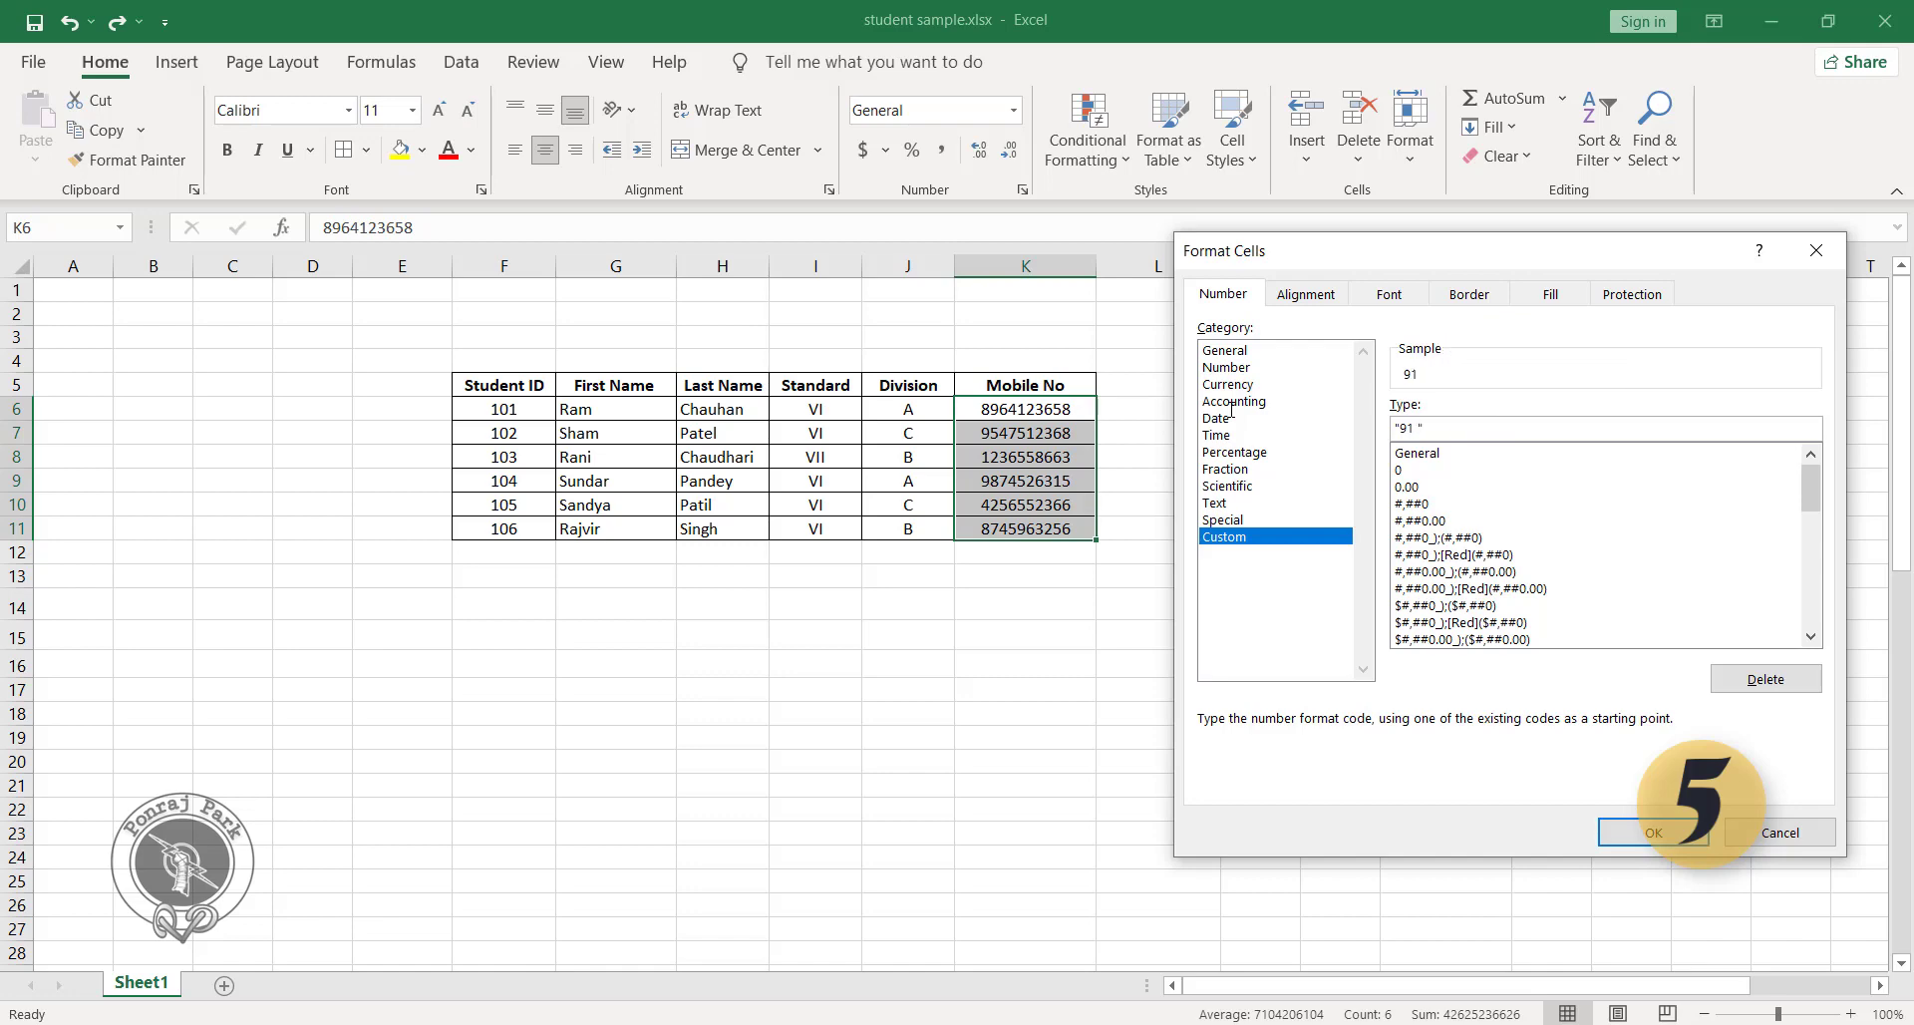
{"action": "type", "text": "#"}
{"action": "left_click", "coordinate": [1650, 833]}
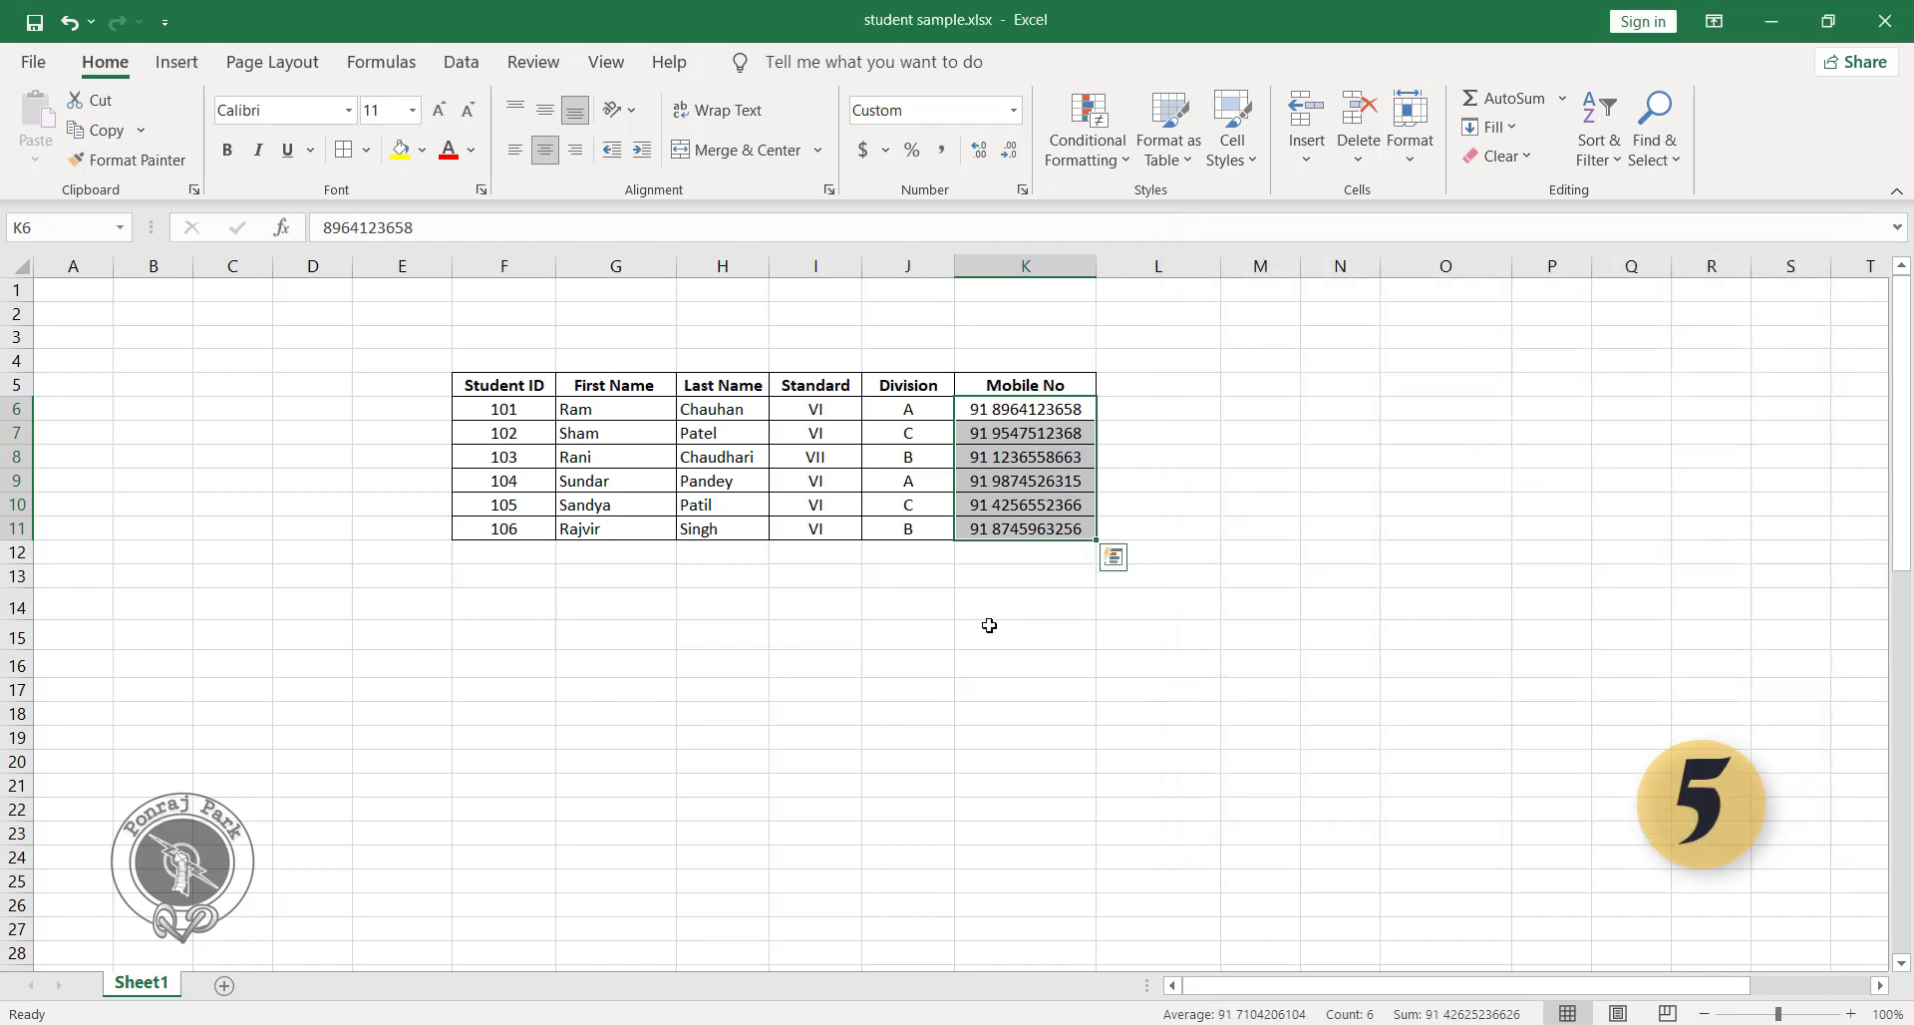
{"action": "left_click", "coordinate": [1006, 578]}
{"action": "left_click", "coordinate": [995, 411]}
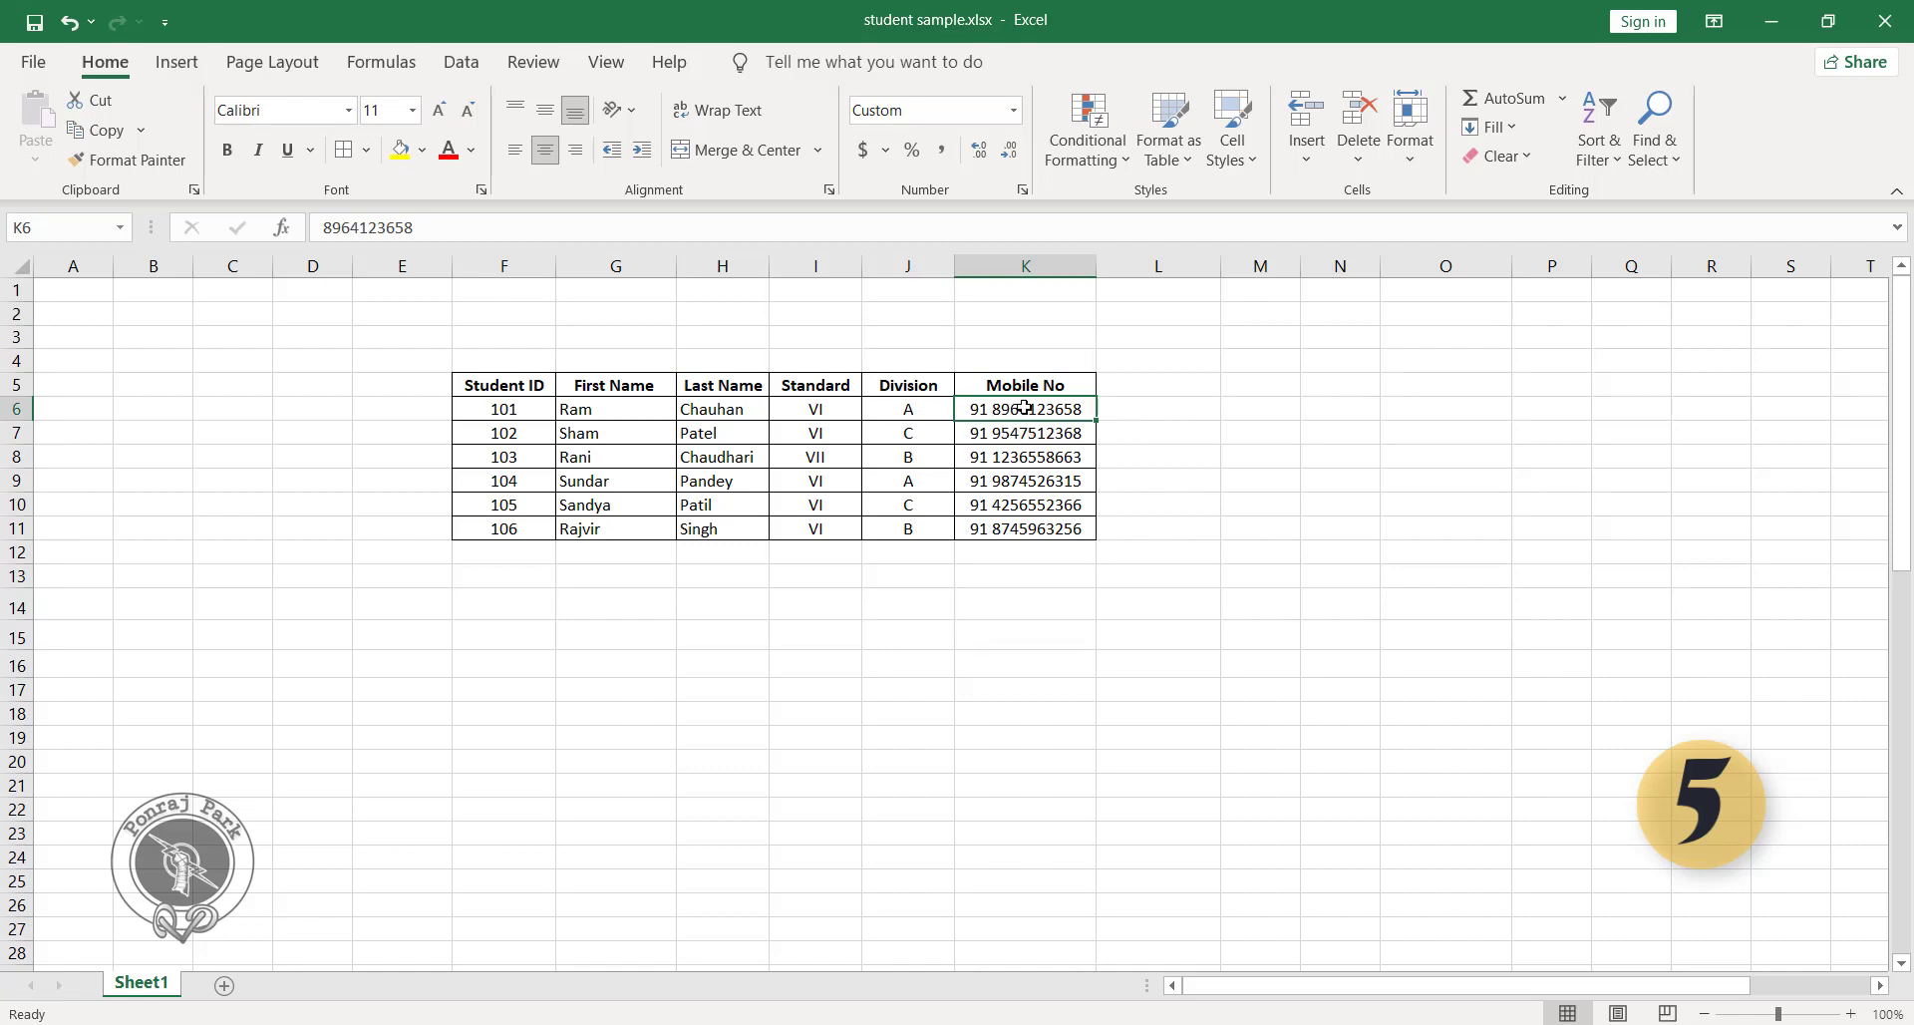
Prefix the first names in G6, G7, G9 and G11 with Mr. using the custom number format "Mr. "@.
{"action": "left_click", "coordinate": [598, 411]}
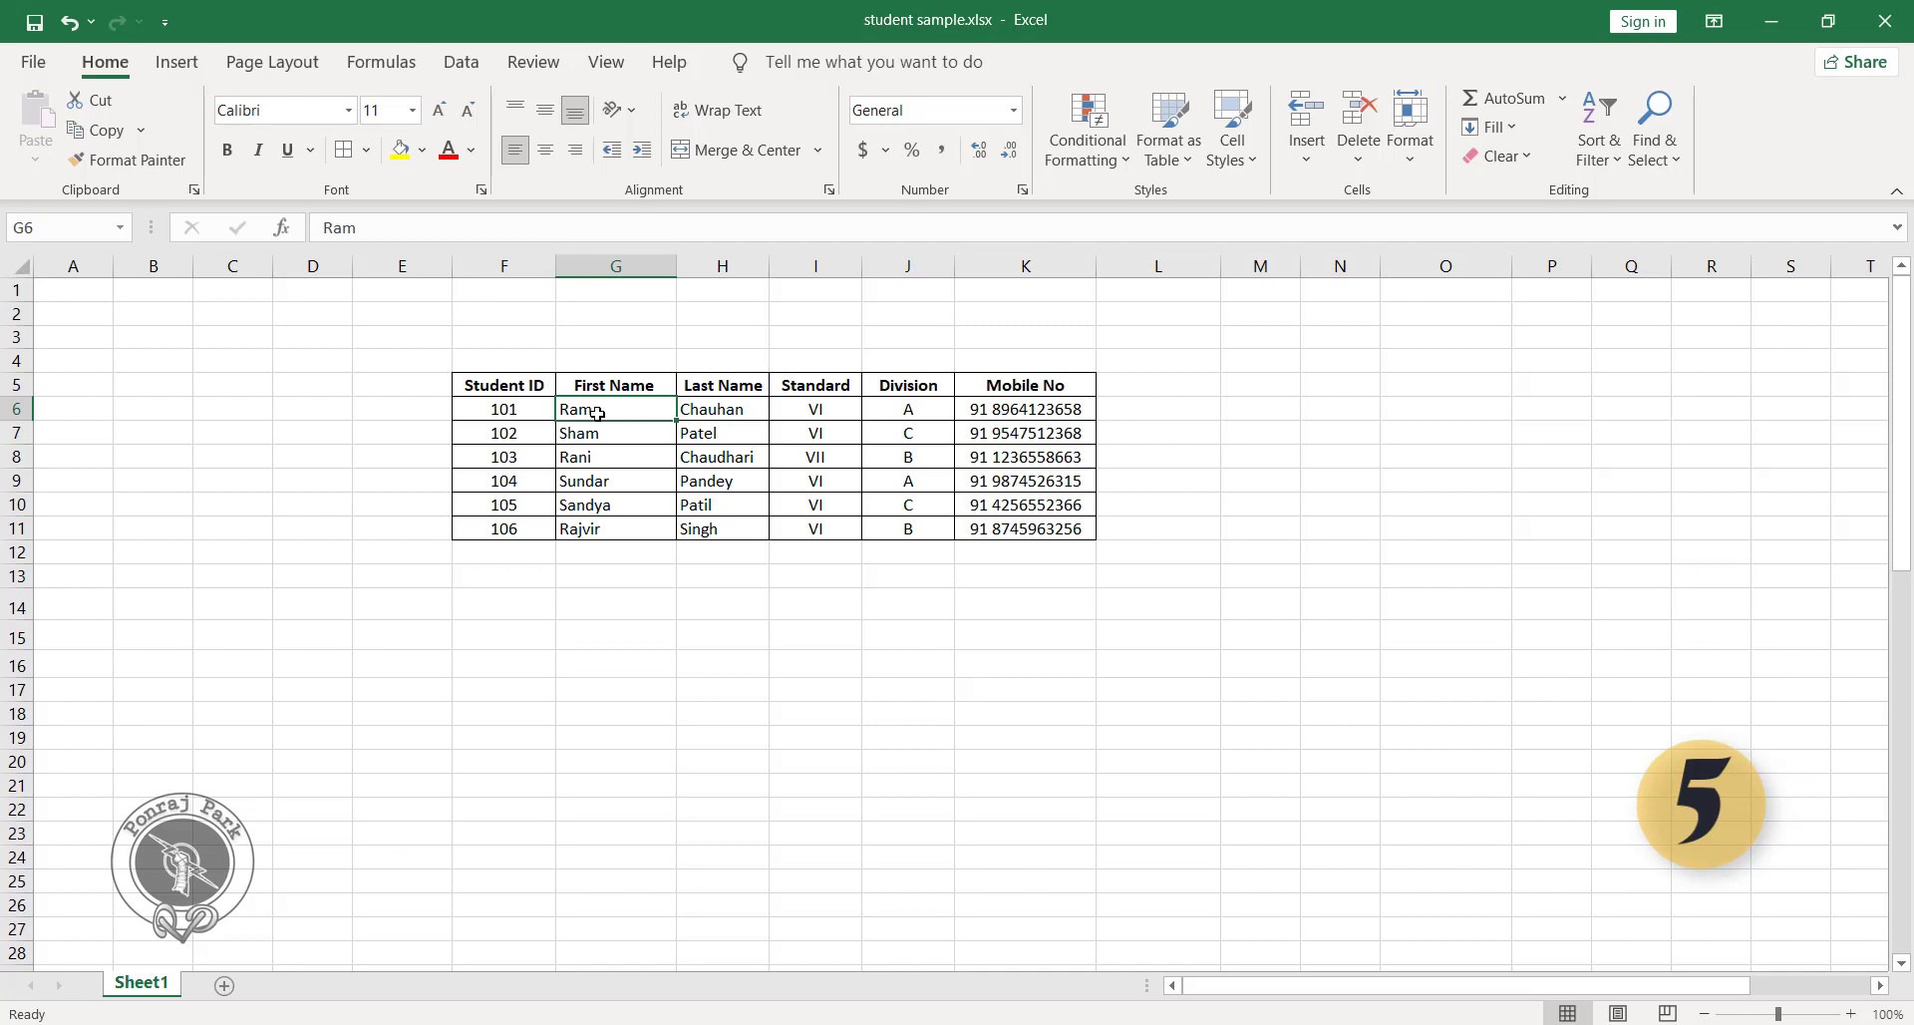
{"action": "left_click", "coordinate": [600, 461]}
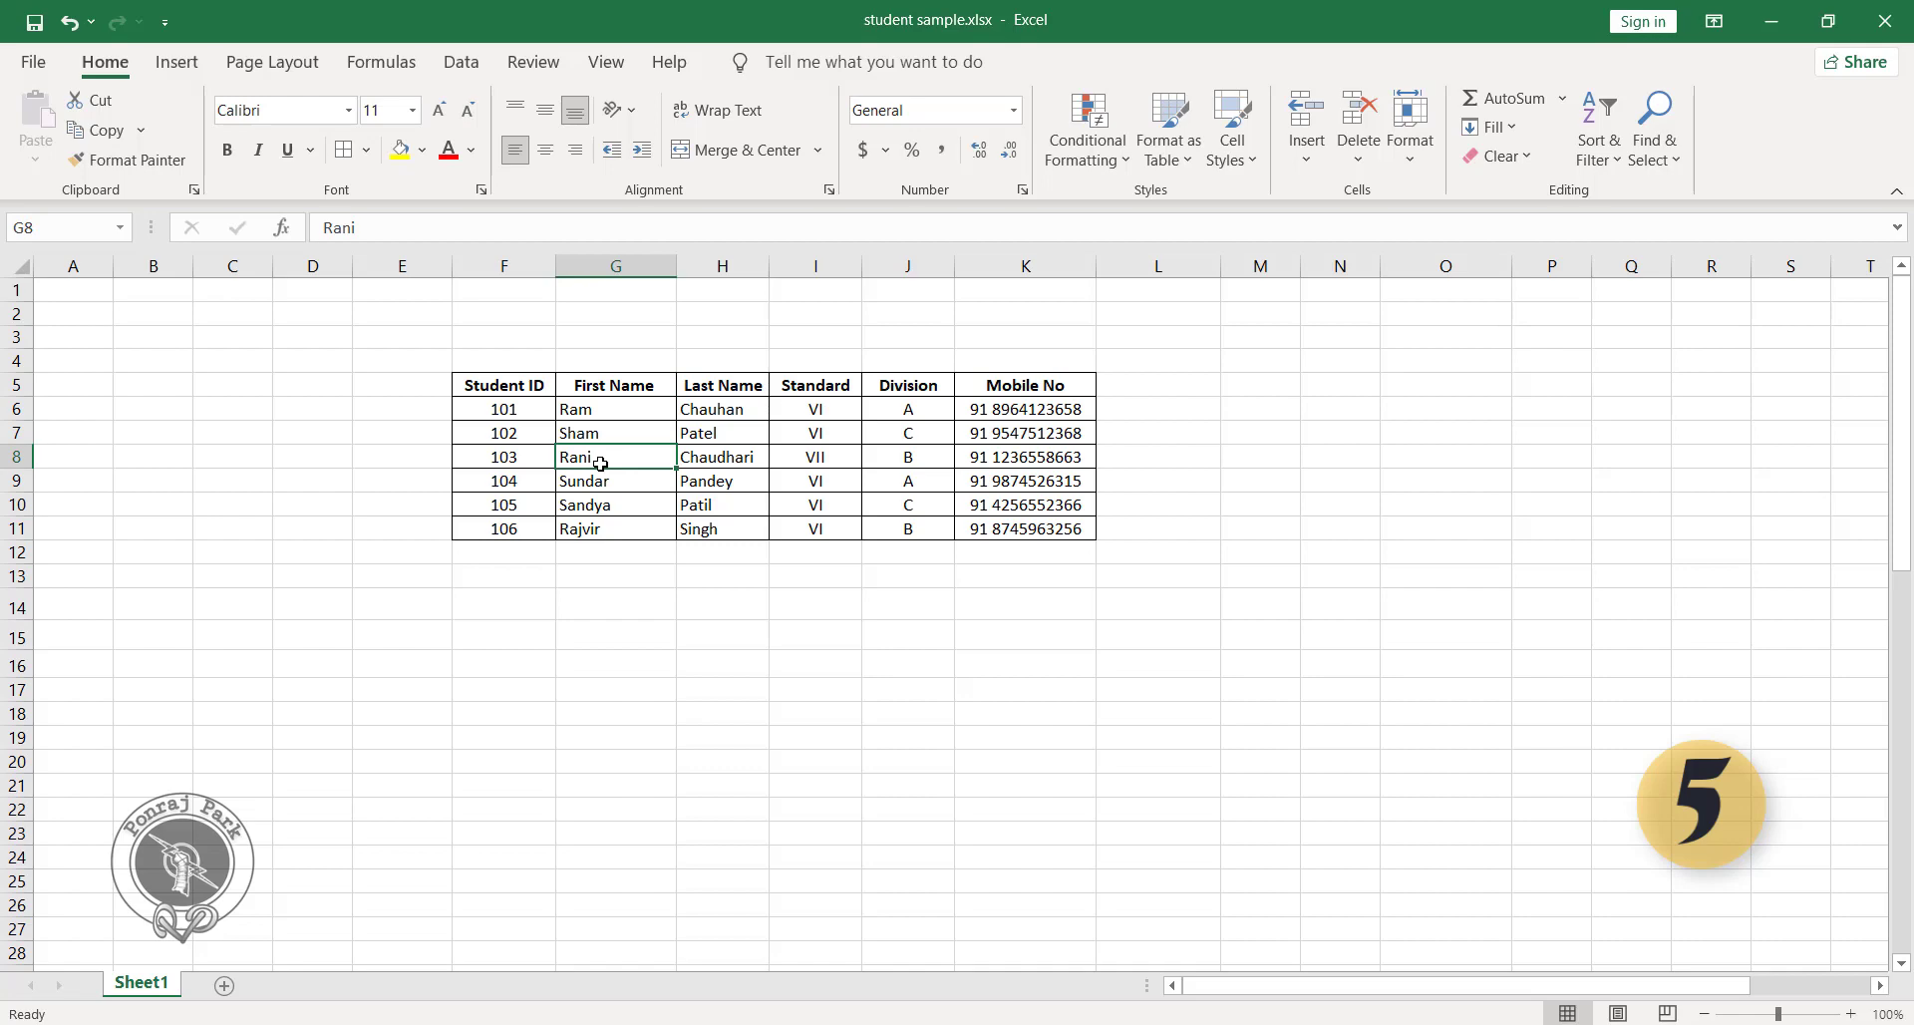
{"action": "left_click_drag", "start_coordinate": [641, 412], "coordinate": [647, 425]}
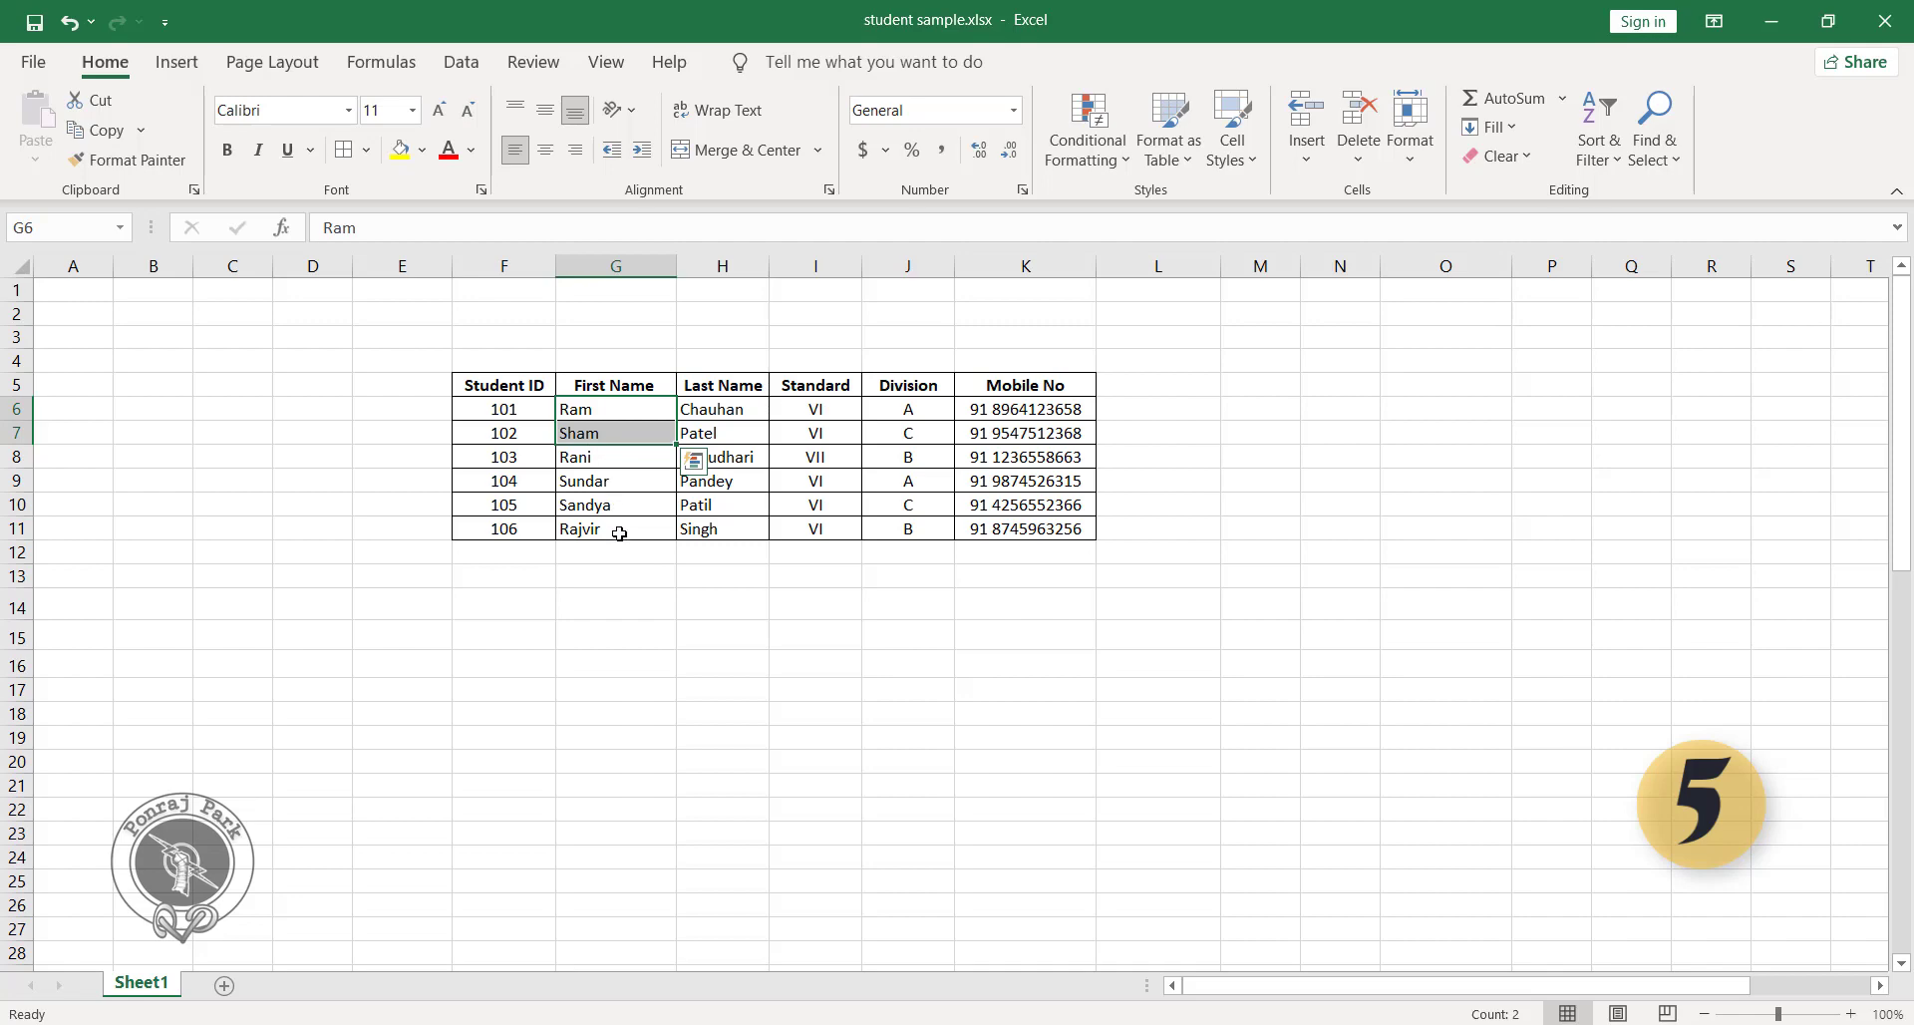
{"action": "left_click", "coordinate": [611, 482], "text": "ctrl"}
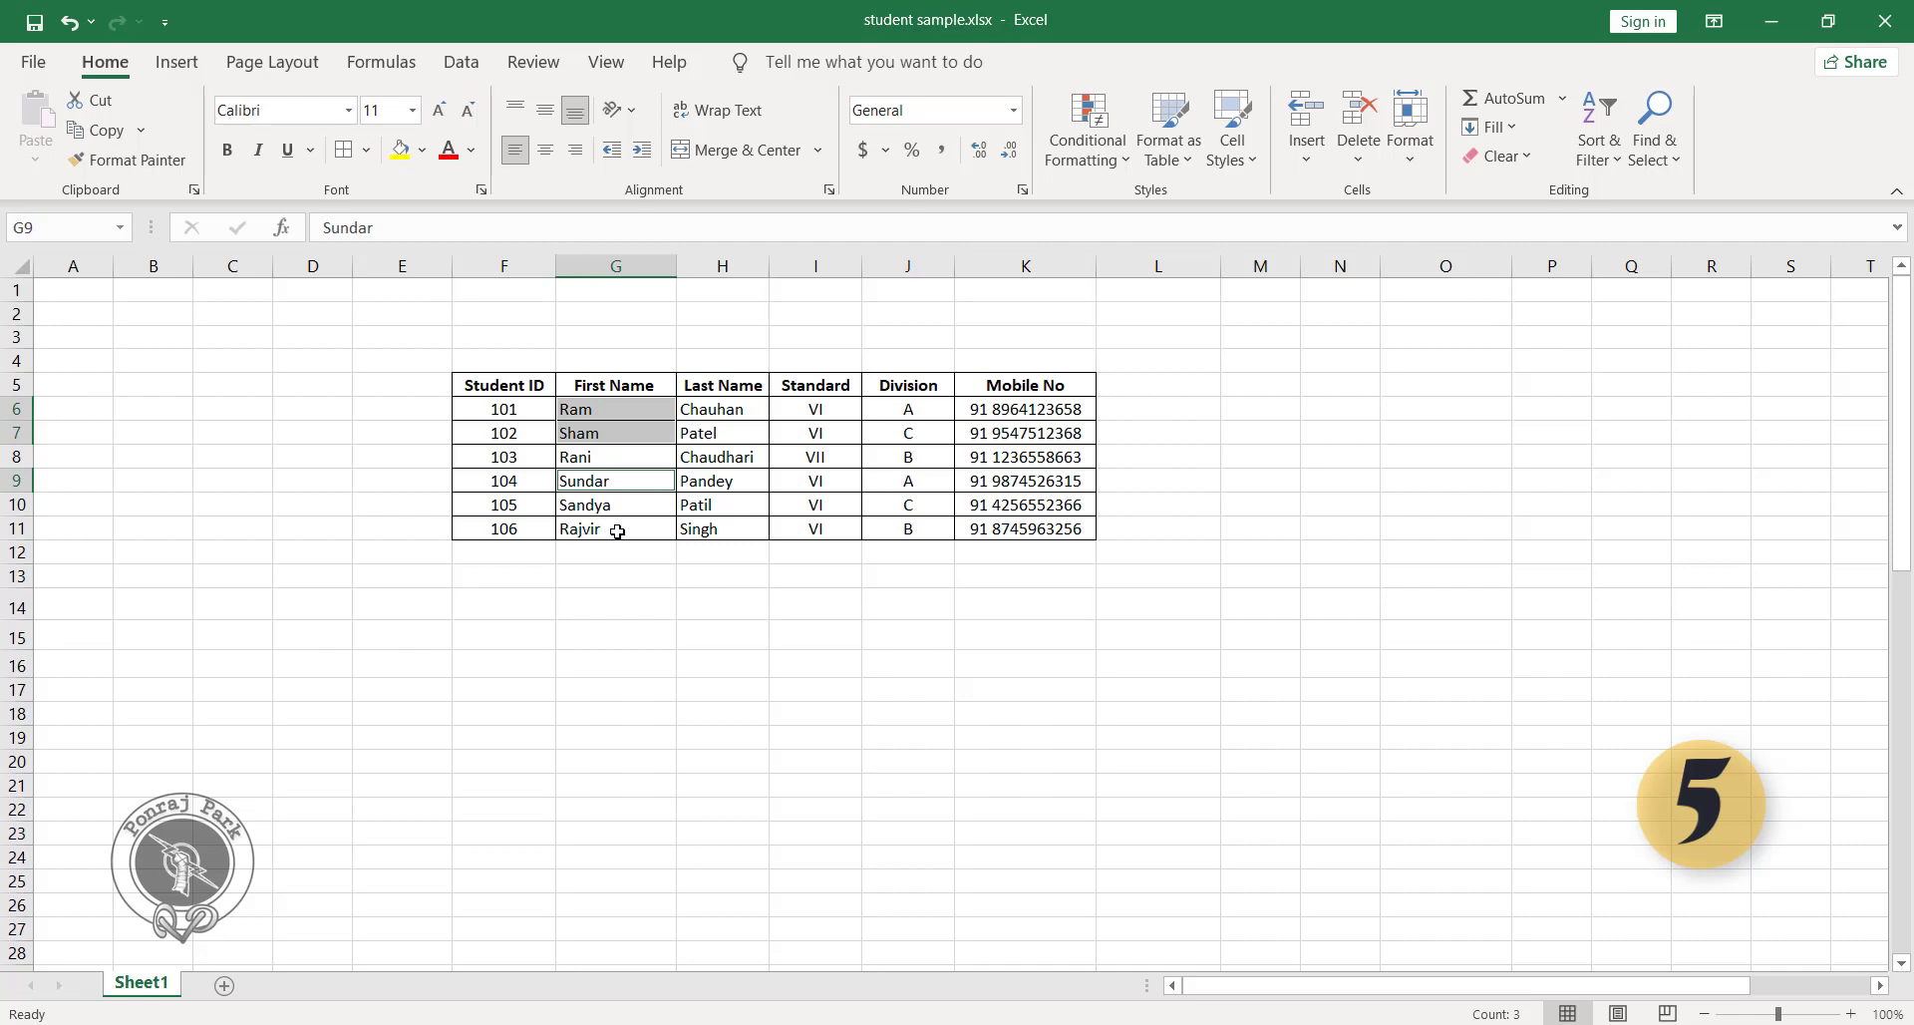
{"action": "left_click", "coordinate": [617, 531], "text": "ctrl"}
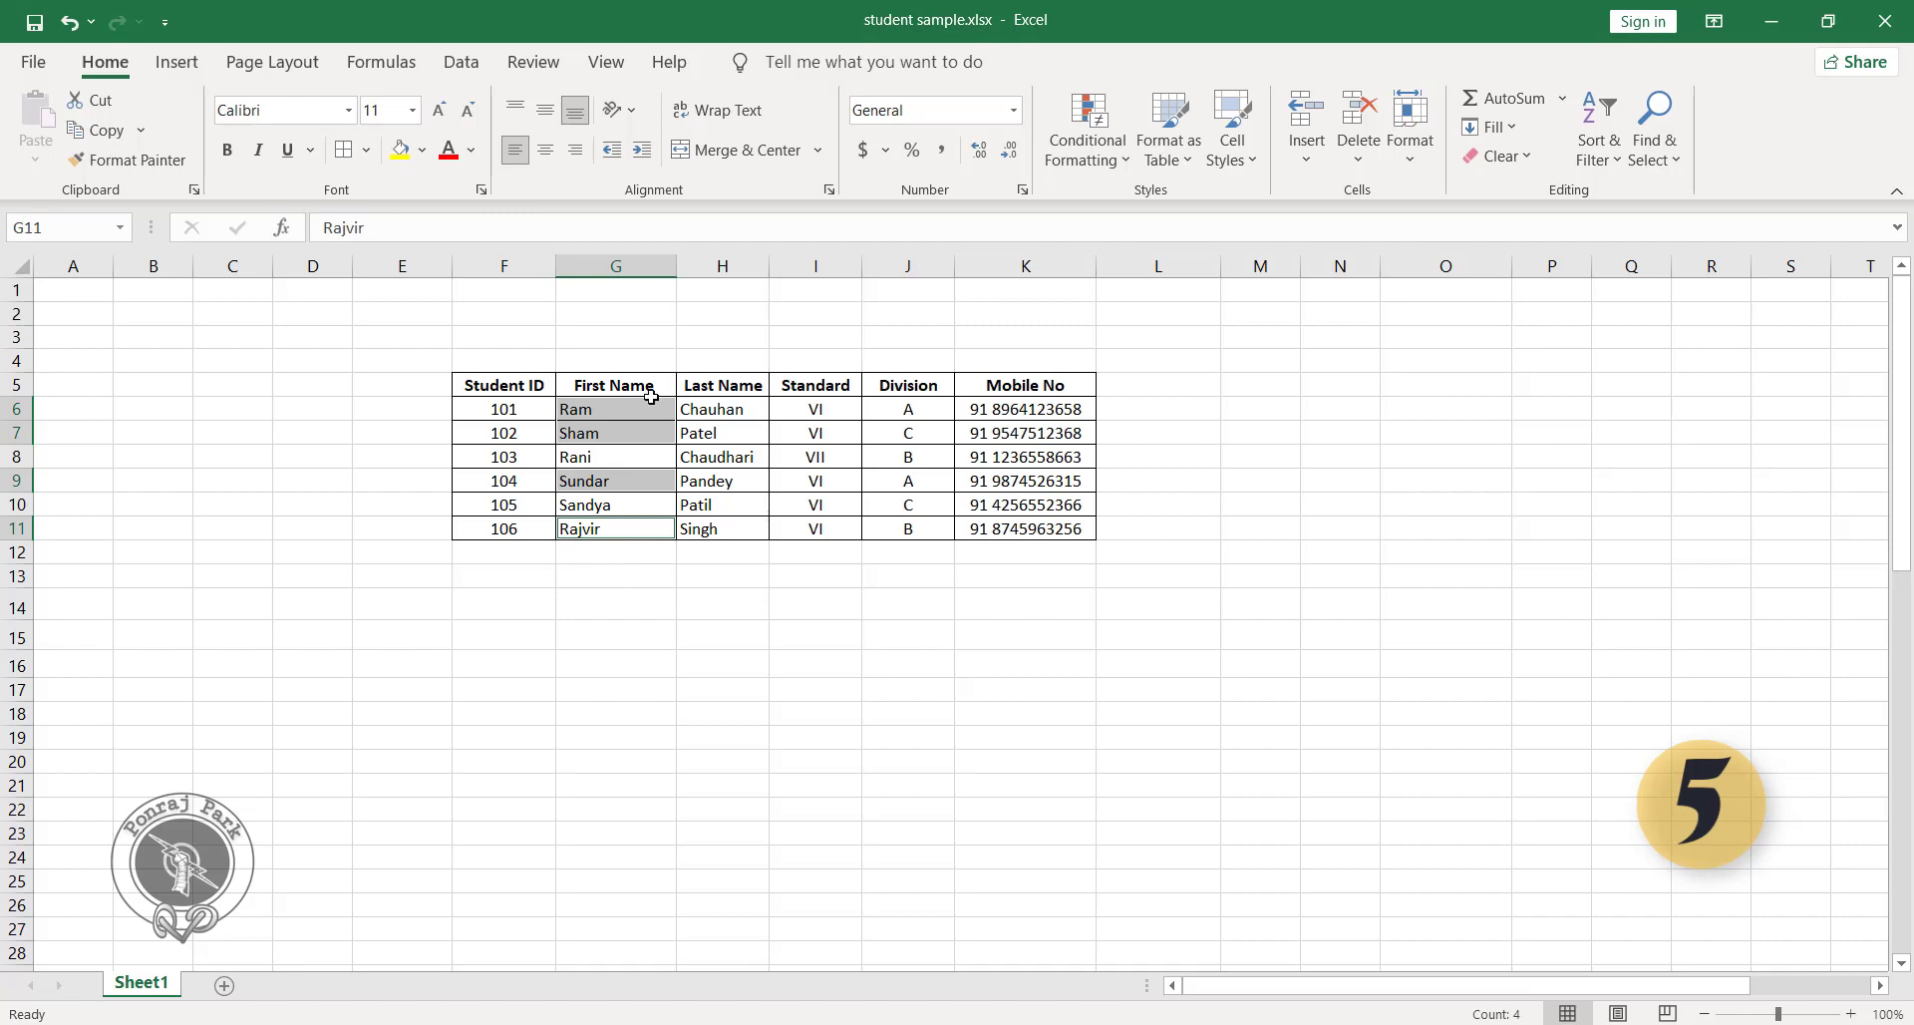
{"action": "key", "text": "ctrl+1"}
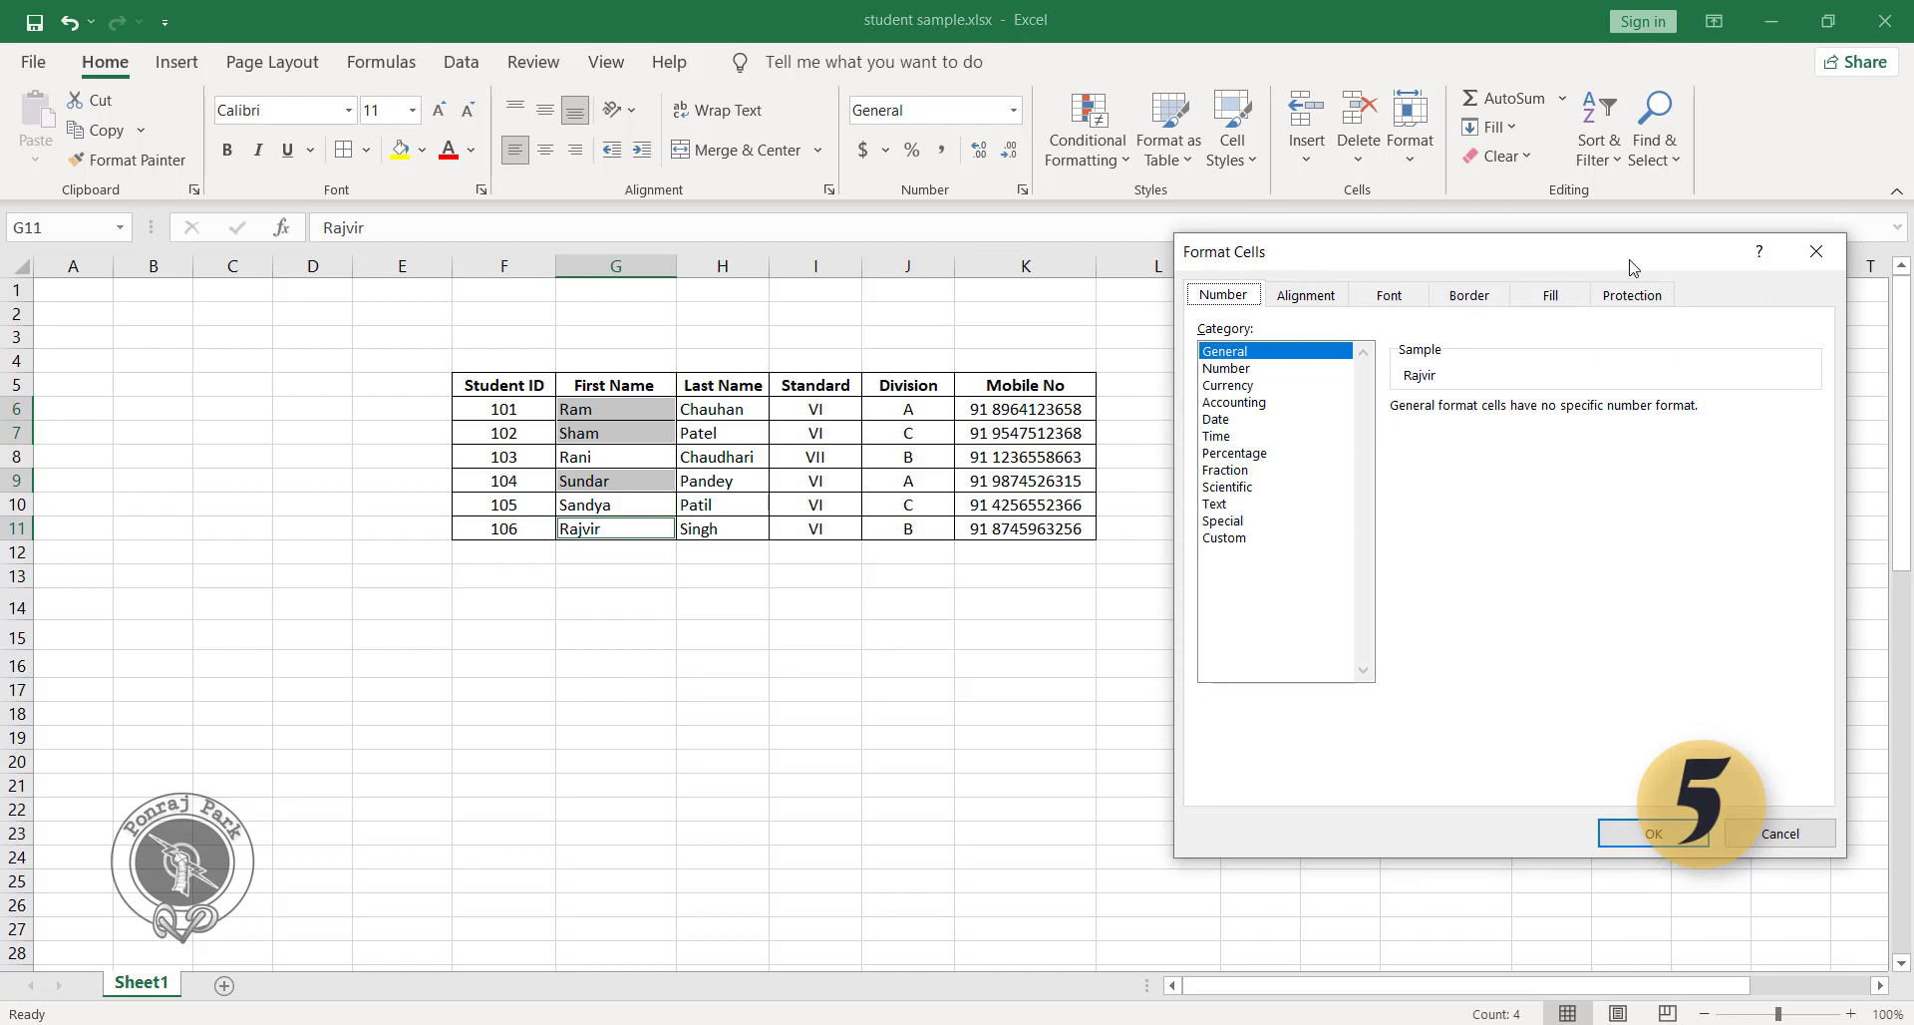
{"action": "left_click_drag", "start_coordinate": [1618, 260], "coordinate": [1596, 303]}
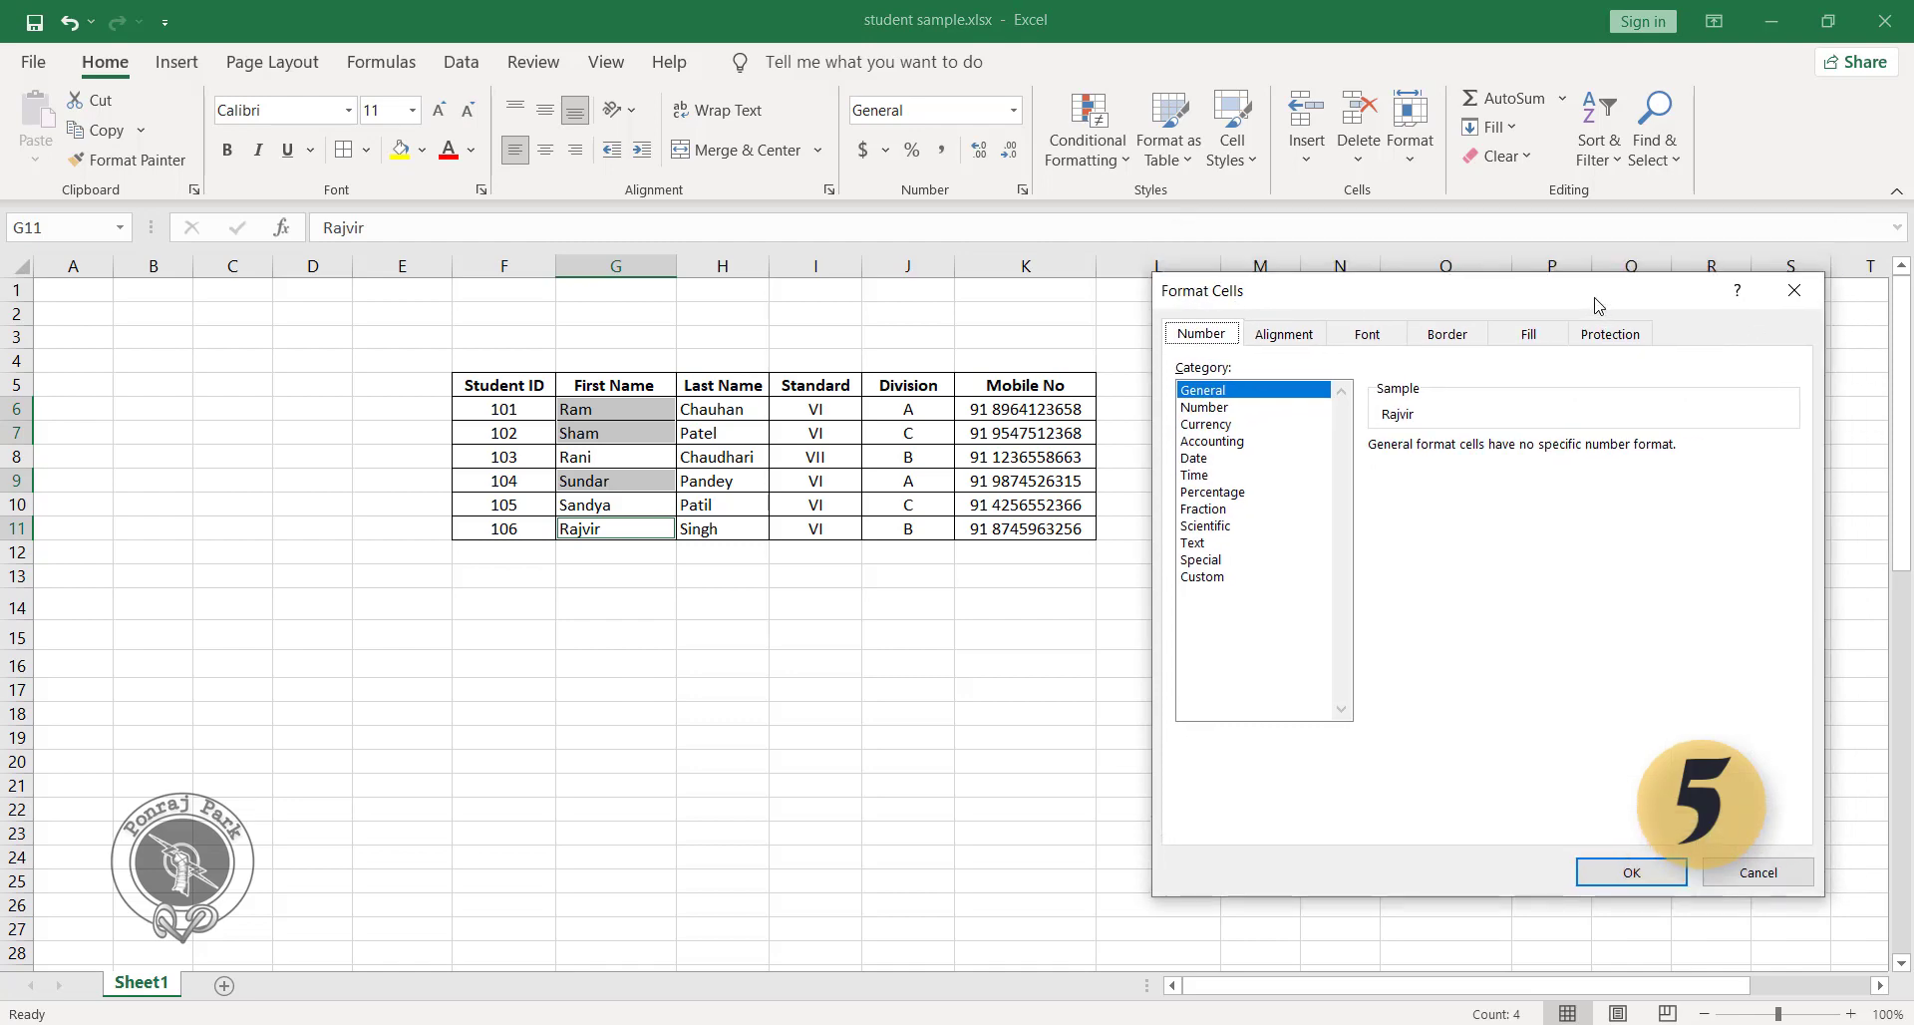
{"action": "left_click", "coordinate": [1219, 578]}
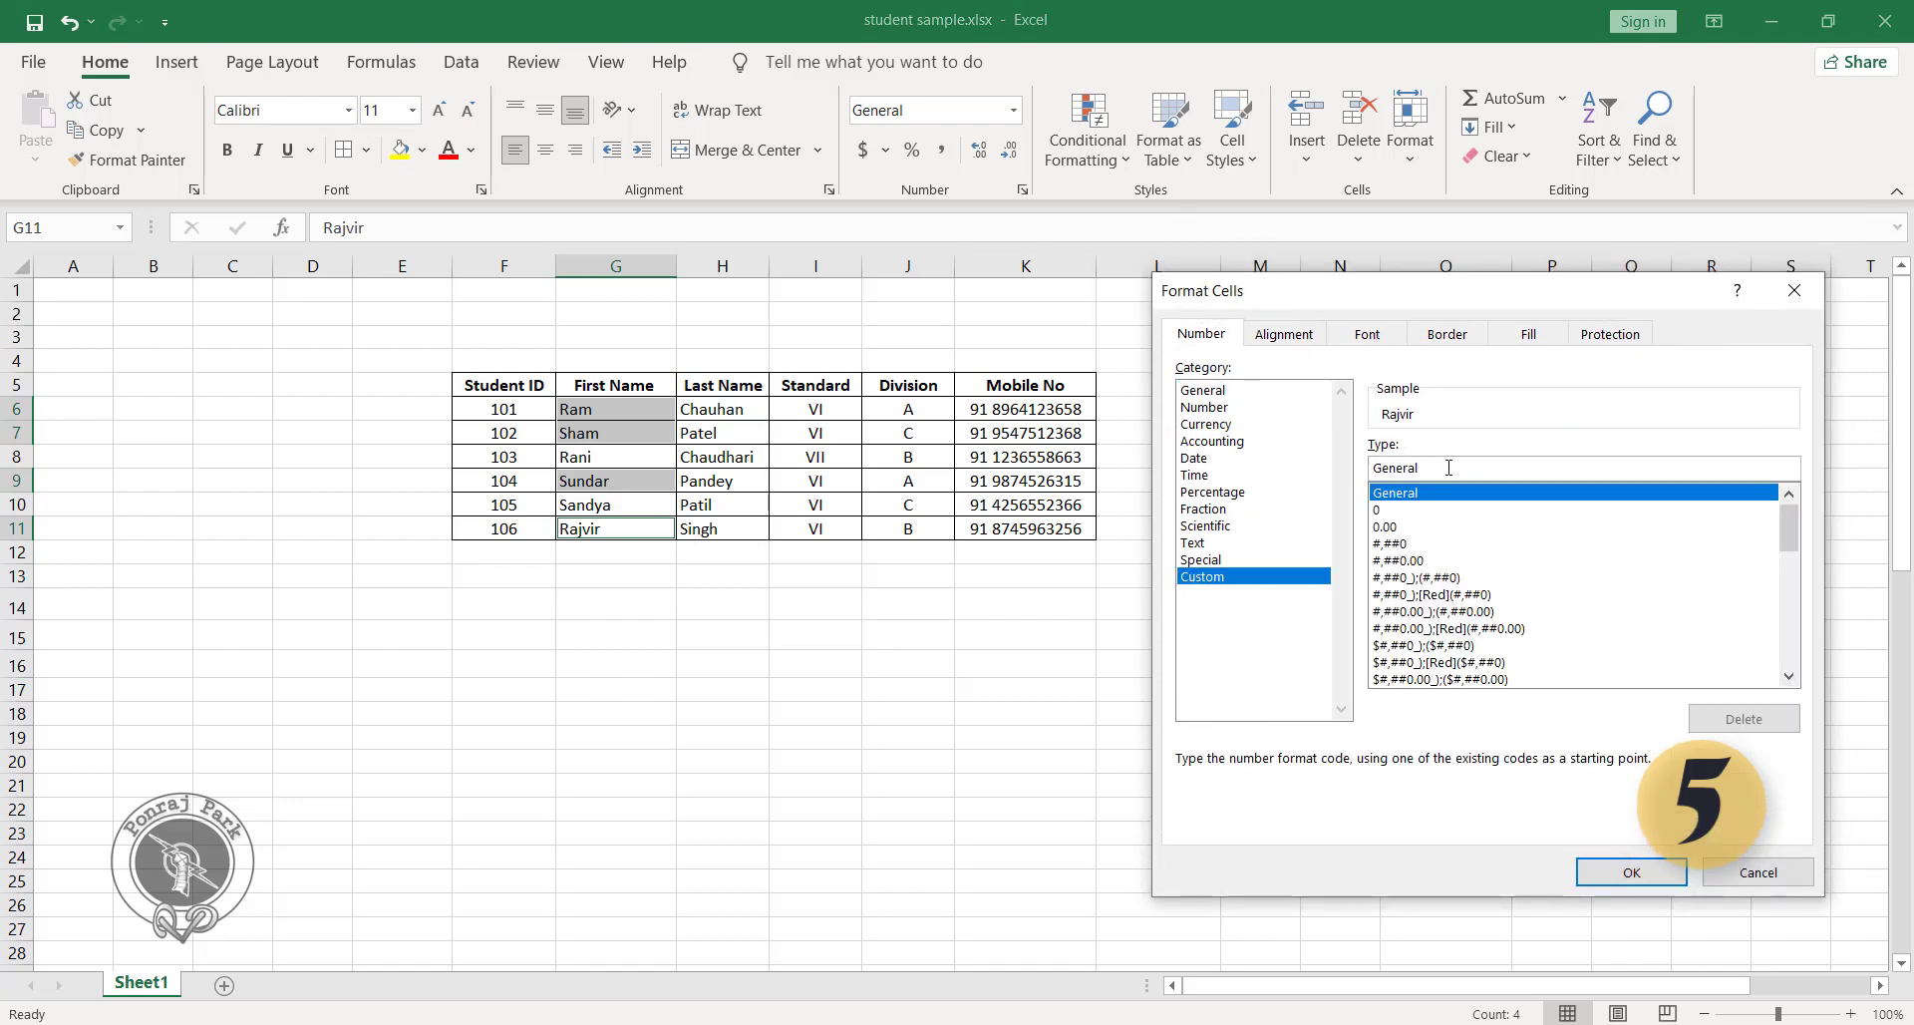
{"action": "key", "text": "Tab"}
{"action": "key", "text": "BackSpace"}
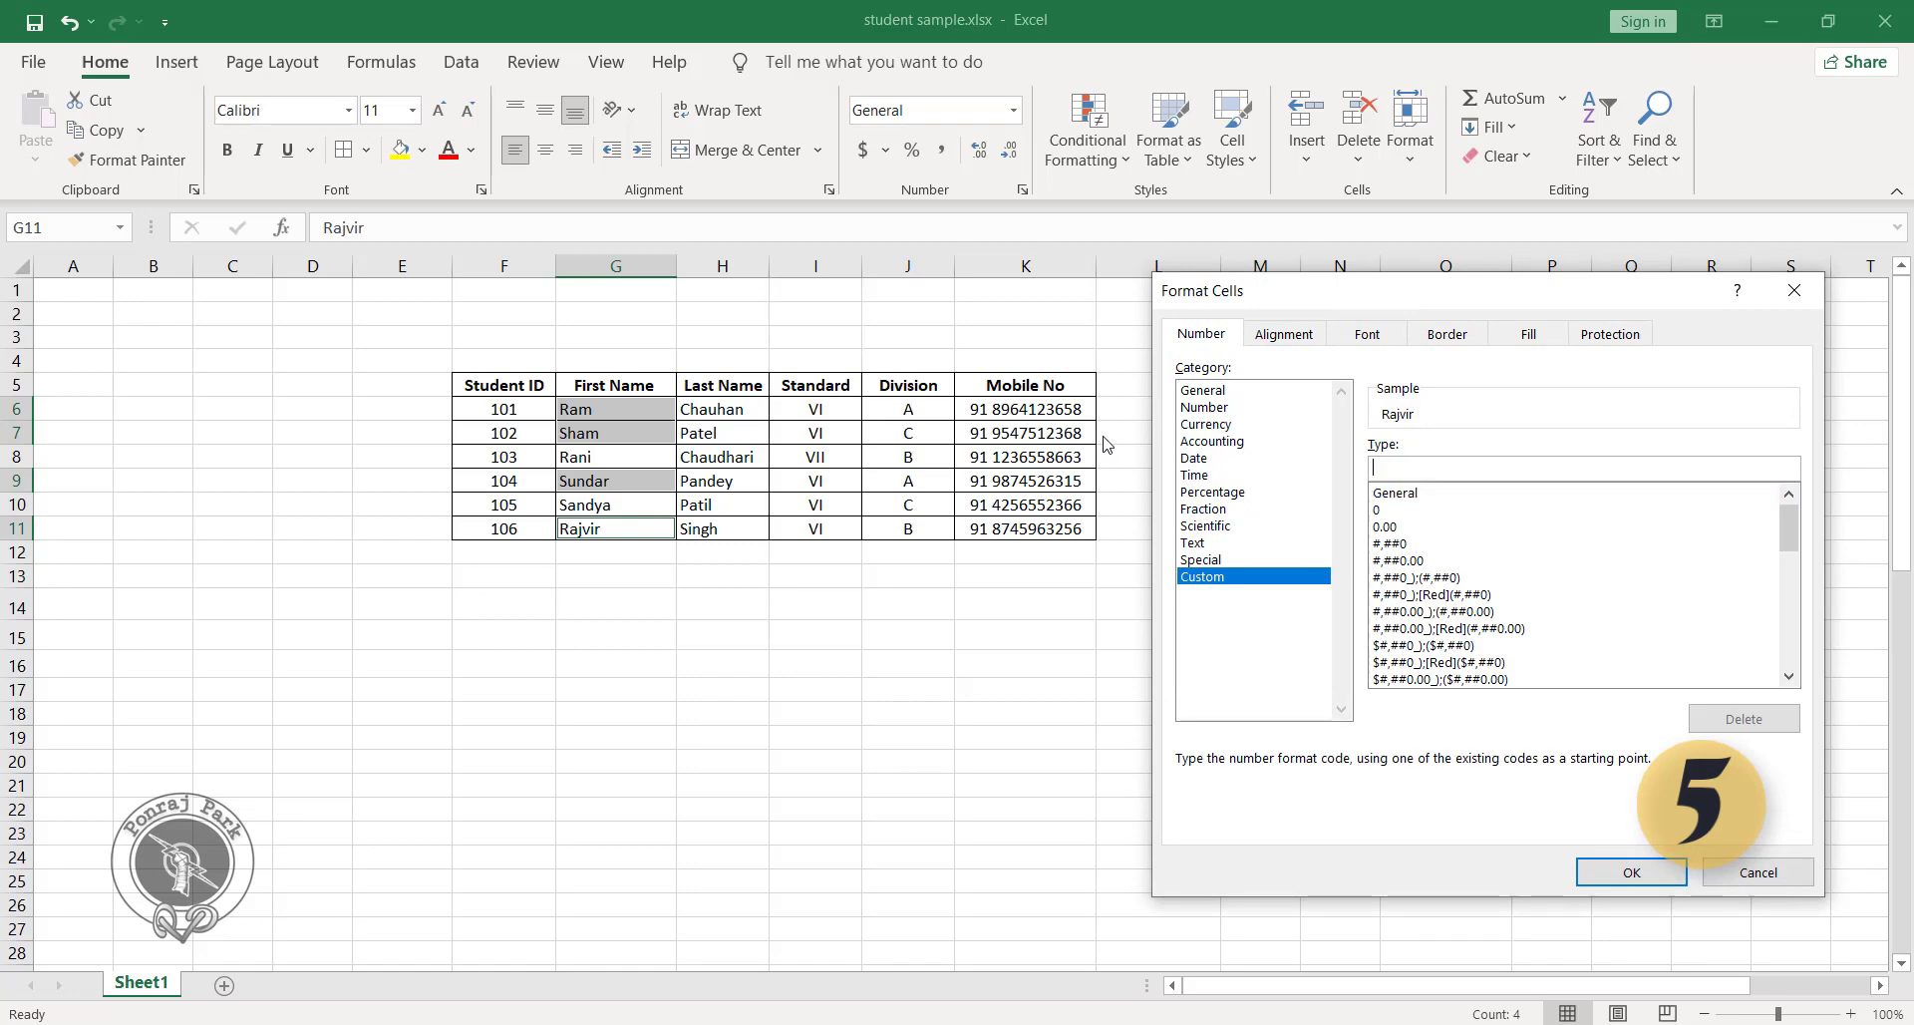
{"action": "type", "text": "\"Mr."}
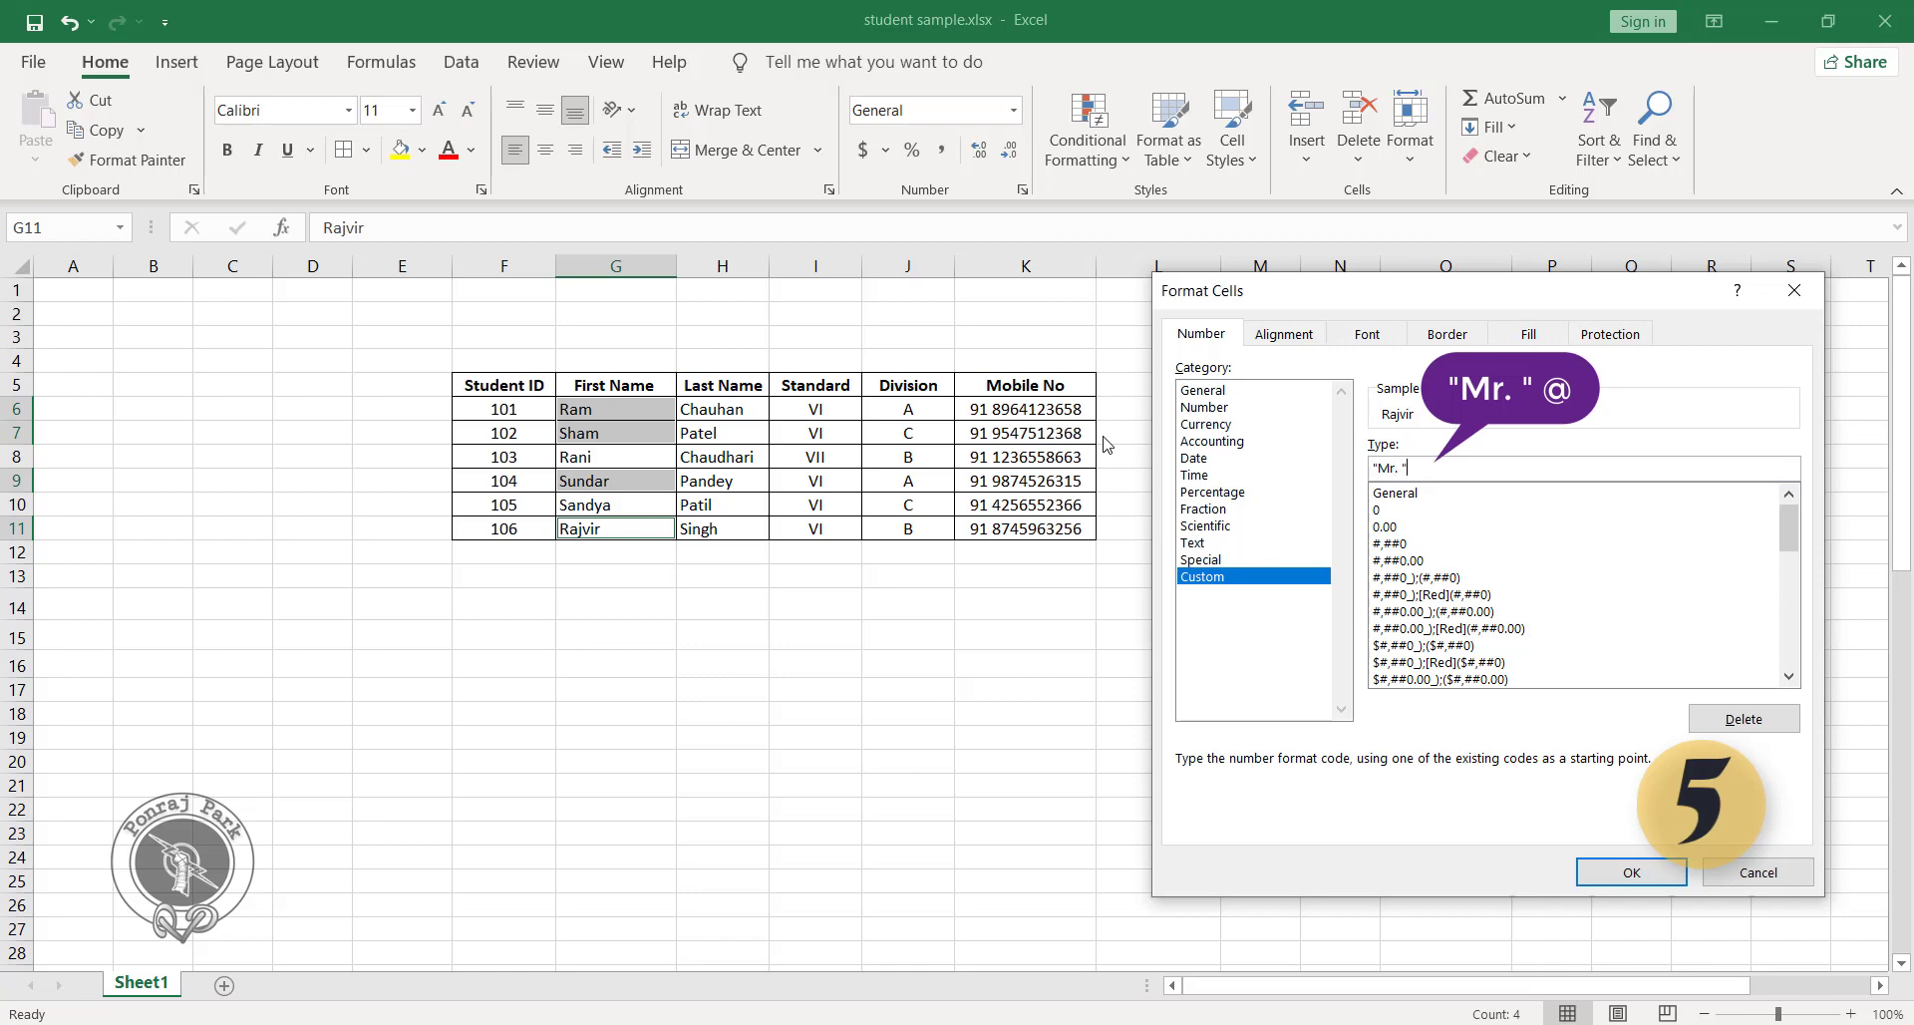
{"action": "type", "text": "\"@"}
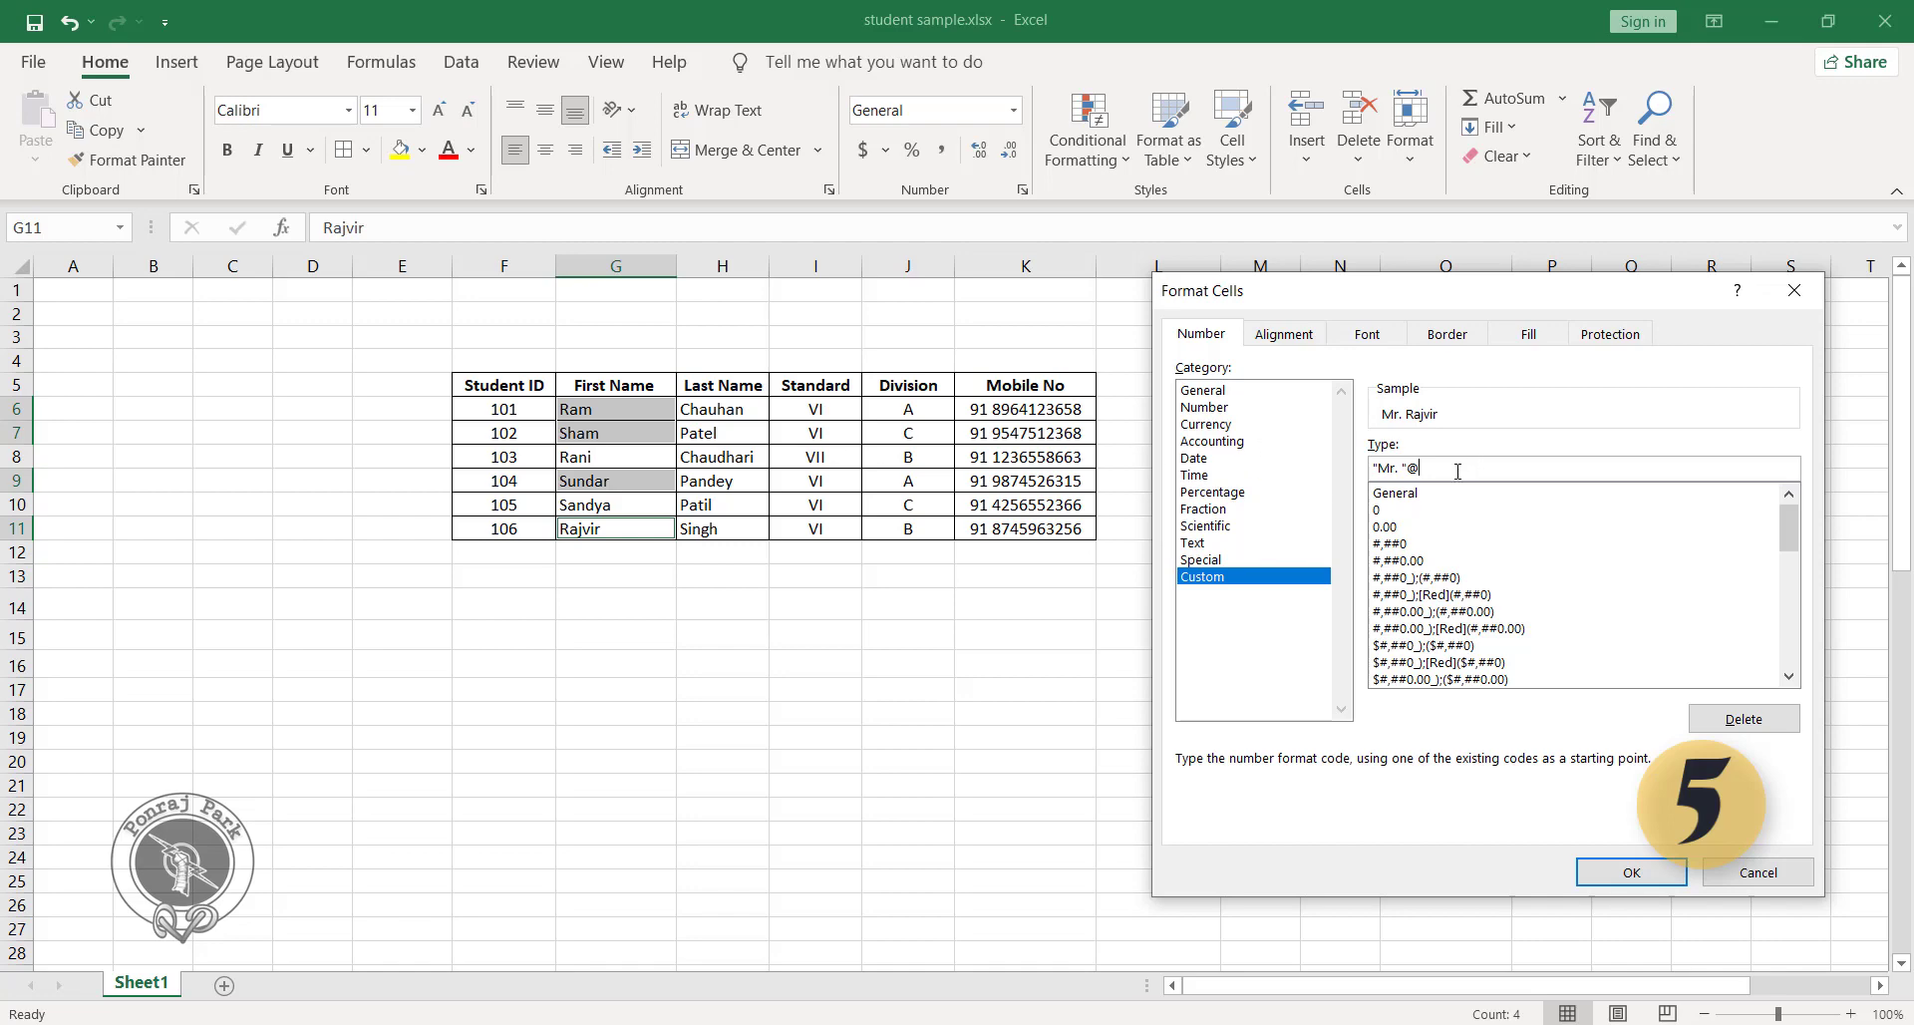
{"action": "left_click", "coordinate": [1635, 872]}
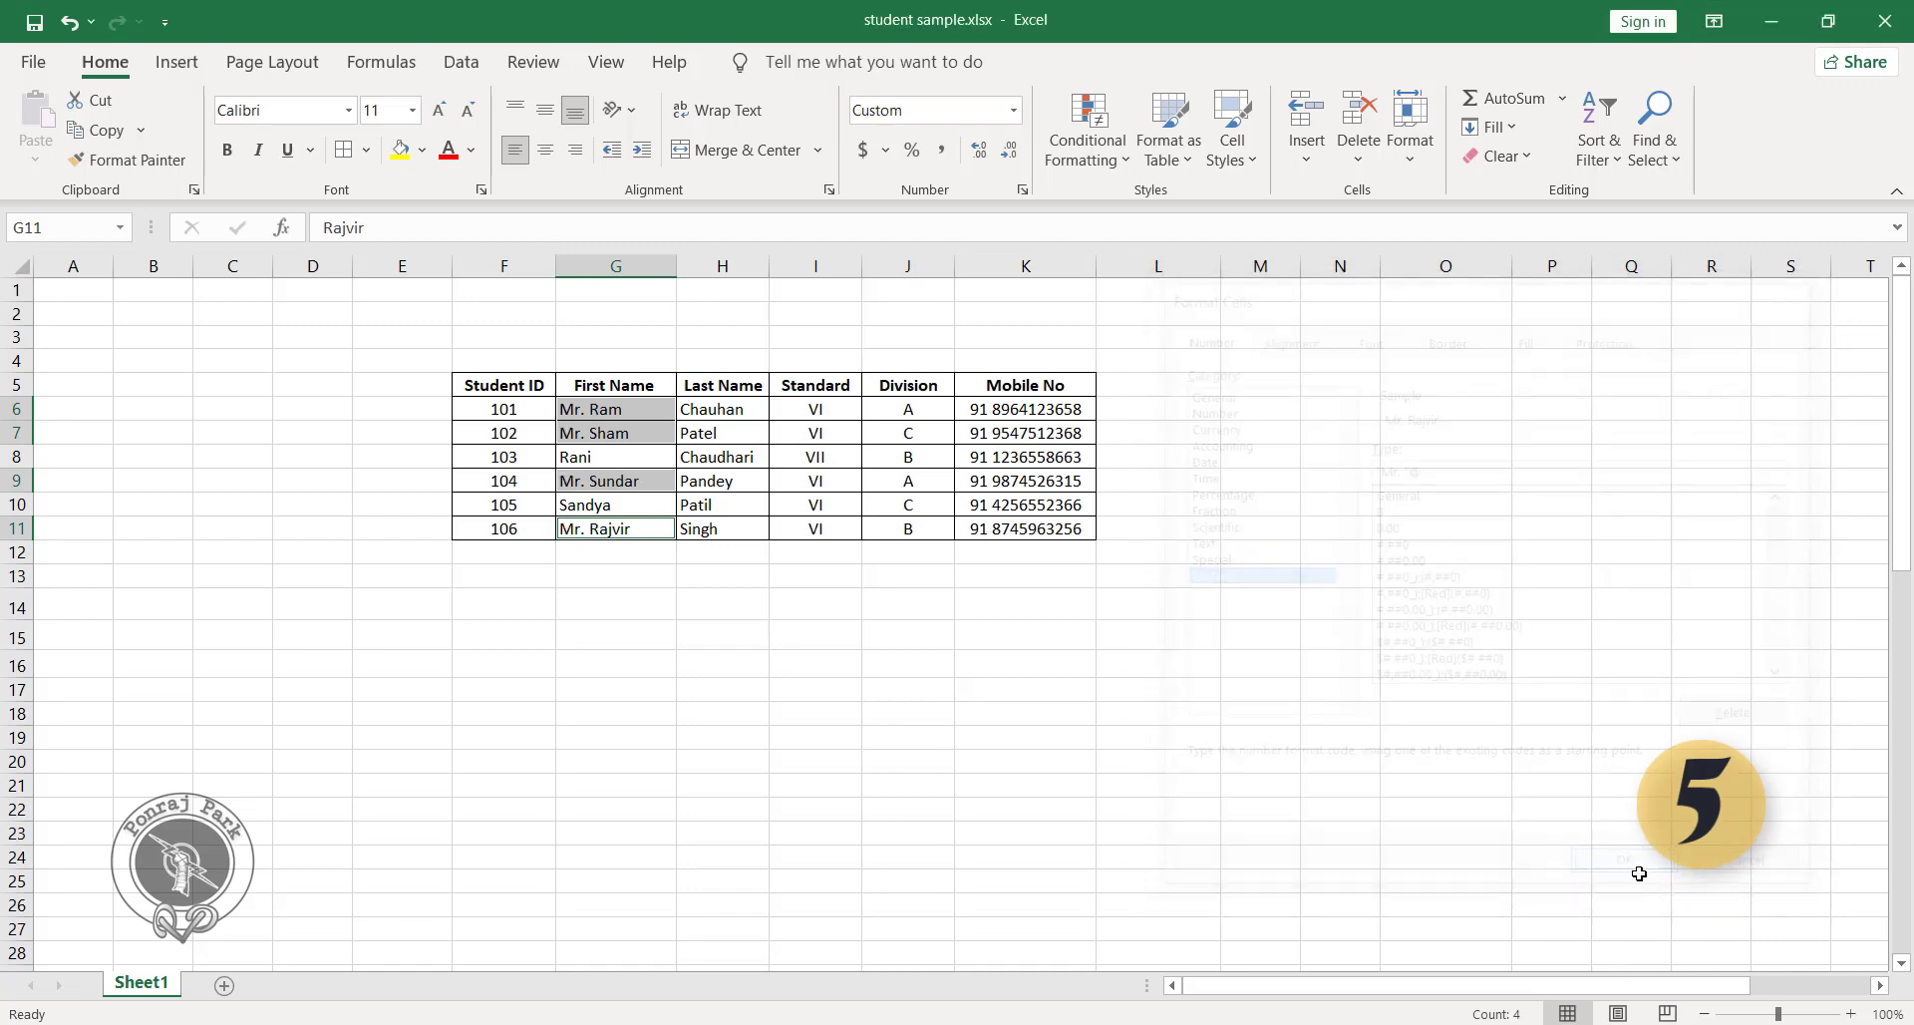
{"action": "left_click", "coordinate": [665, 631]}
{"action": "left_click", "coordinate": [598, 407]}
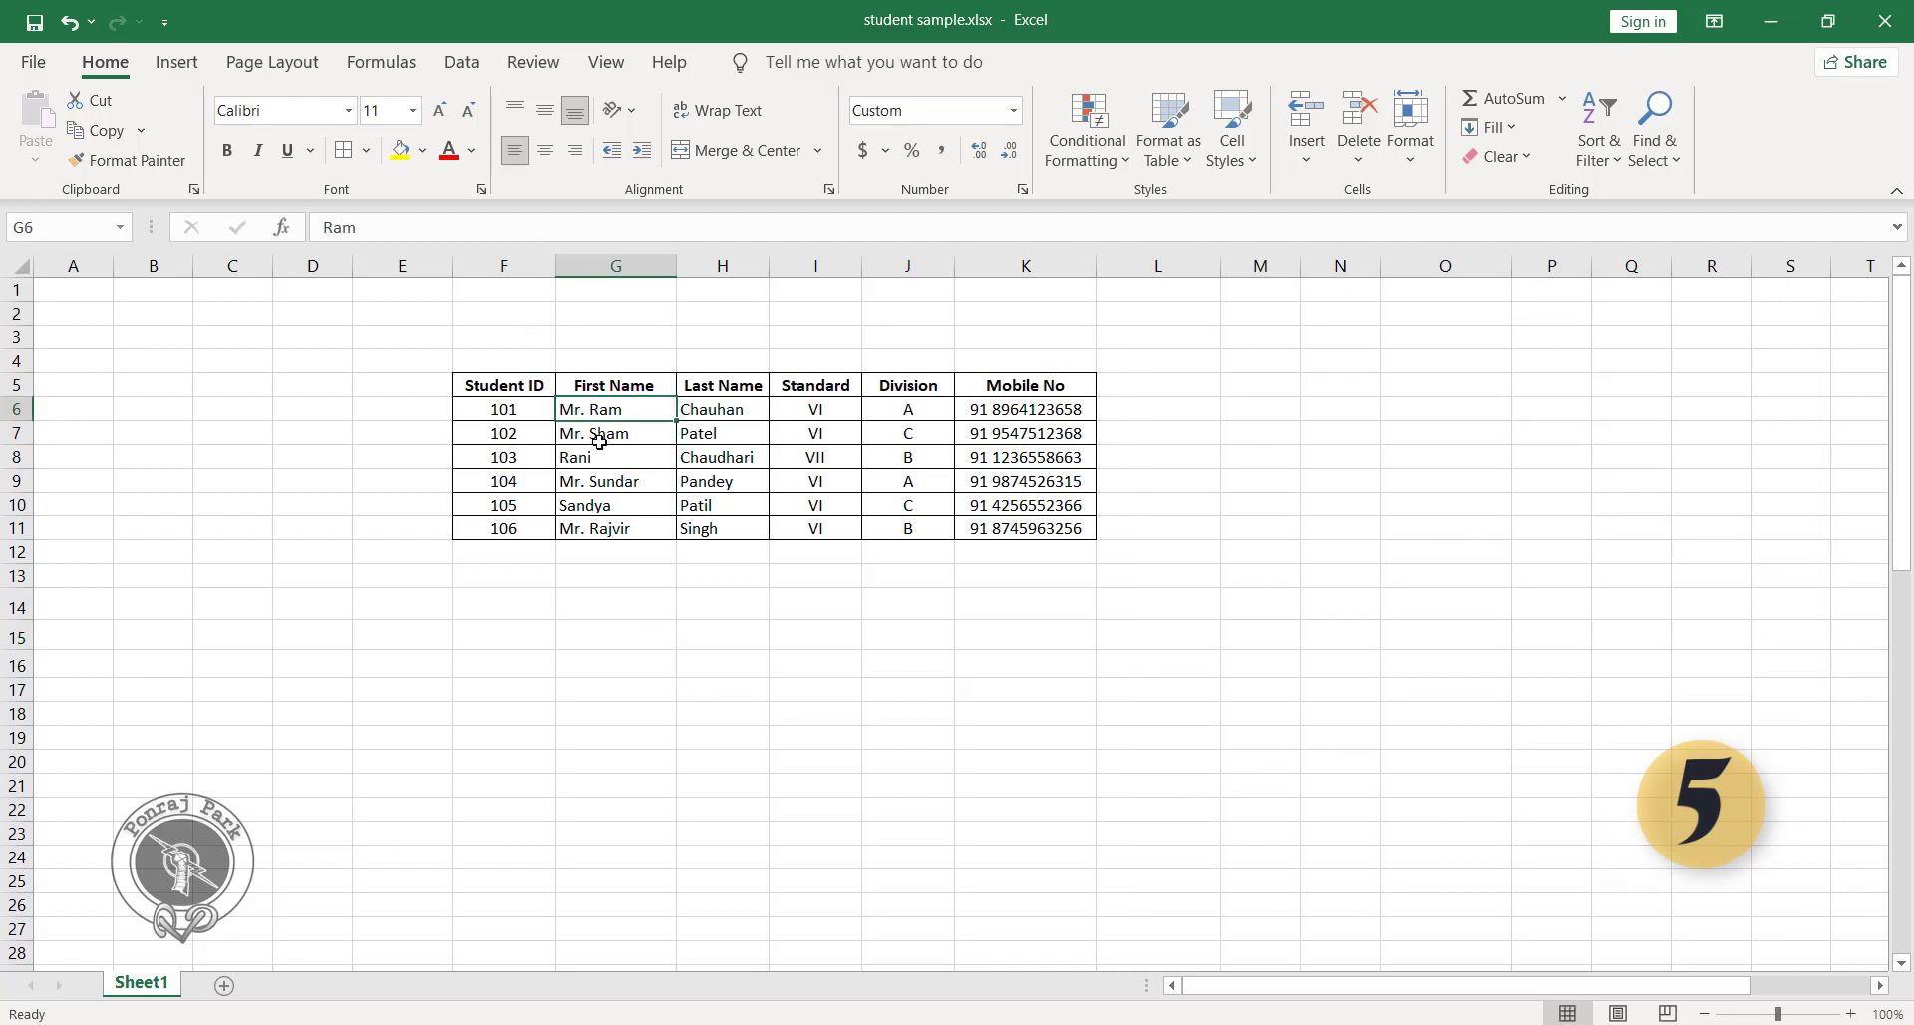
{"action": "left_click", "coordinate": [600, 437]}
{"action": "left_click", "coordinate": [586, 481]}
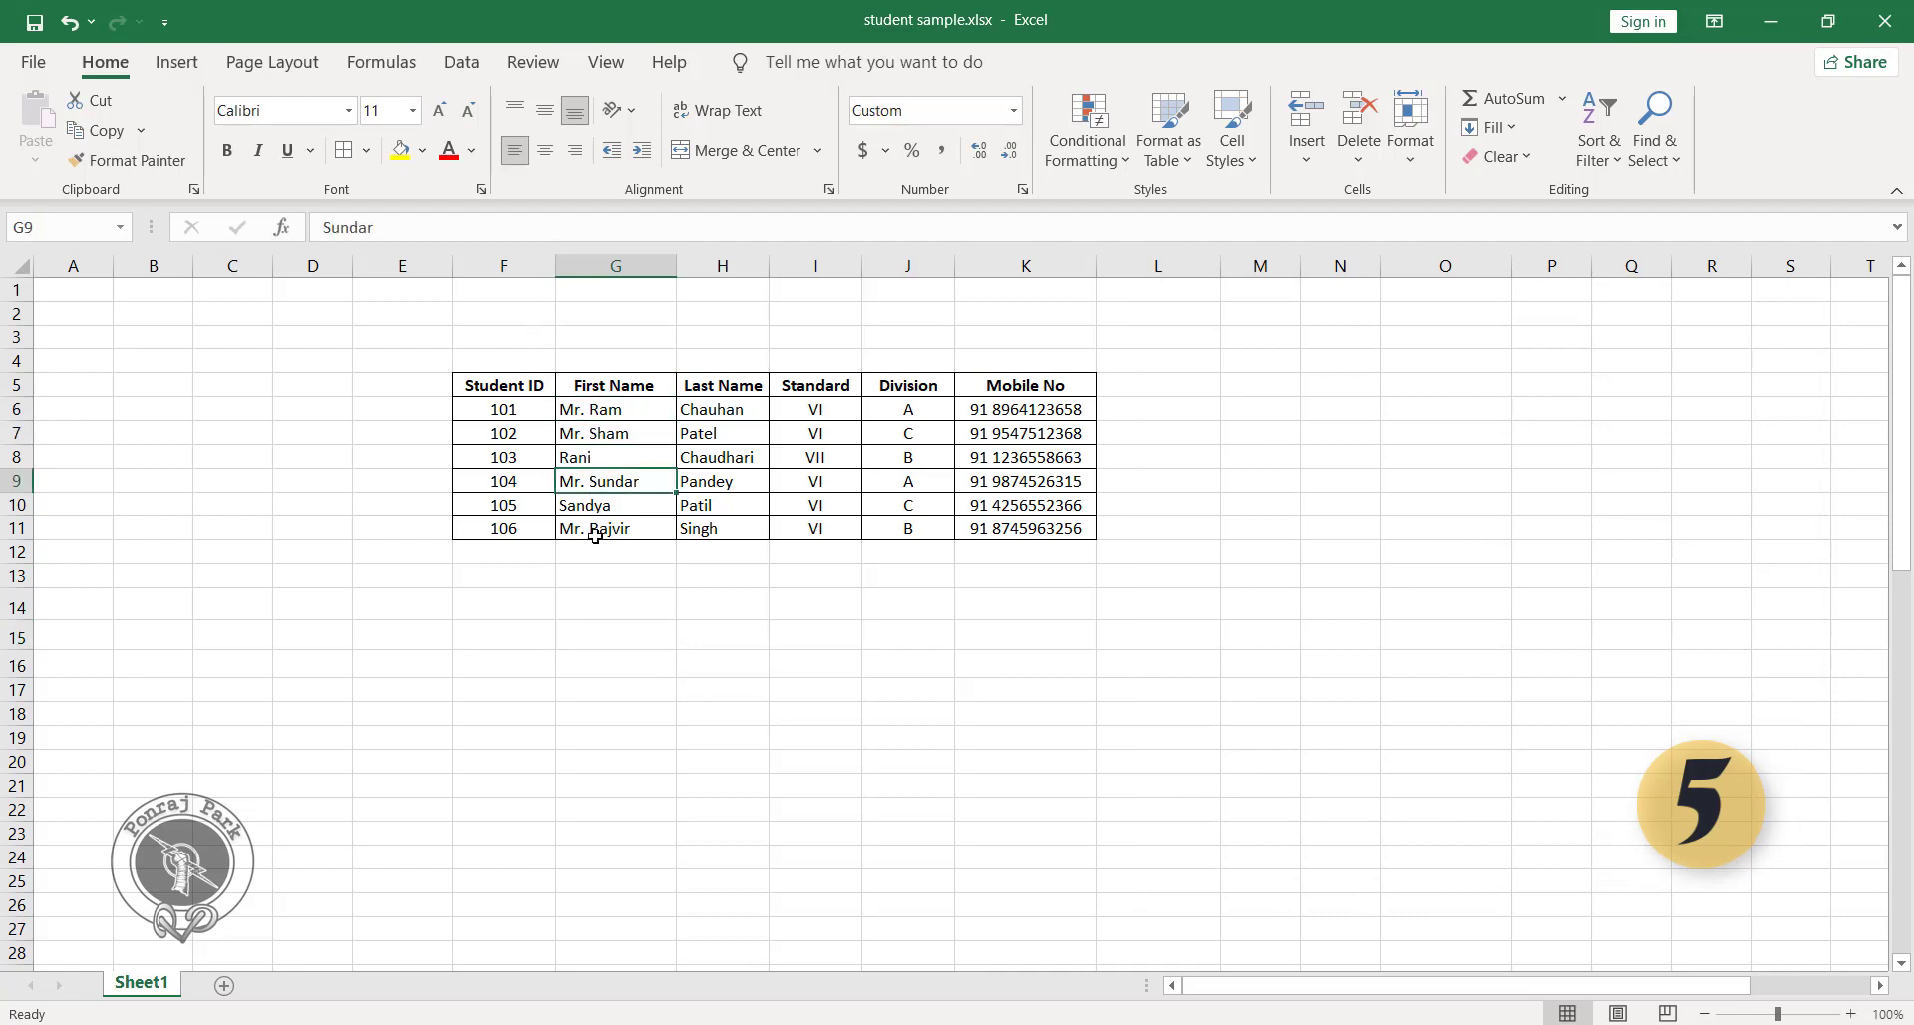
{"action": "left_click", "coordinate": [595, 535]}
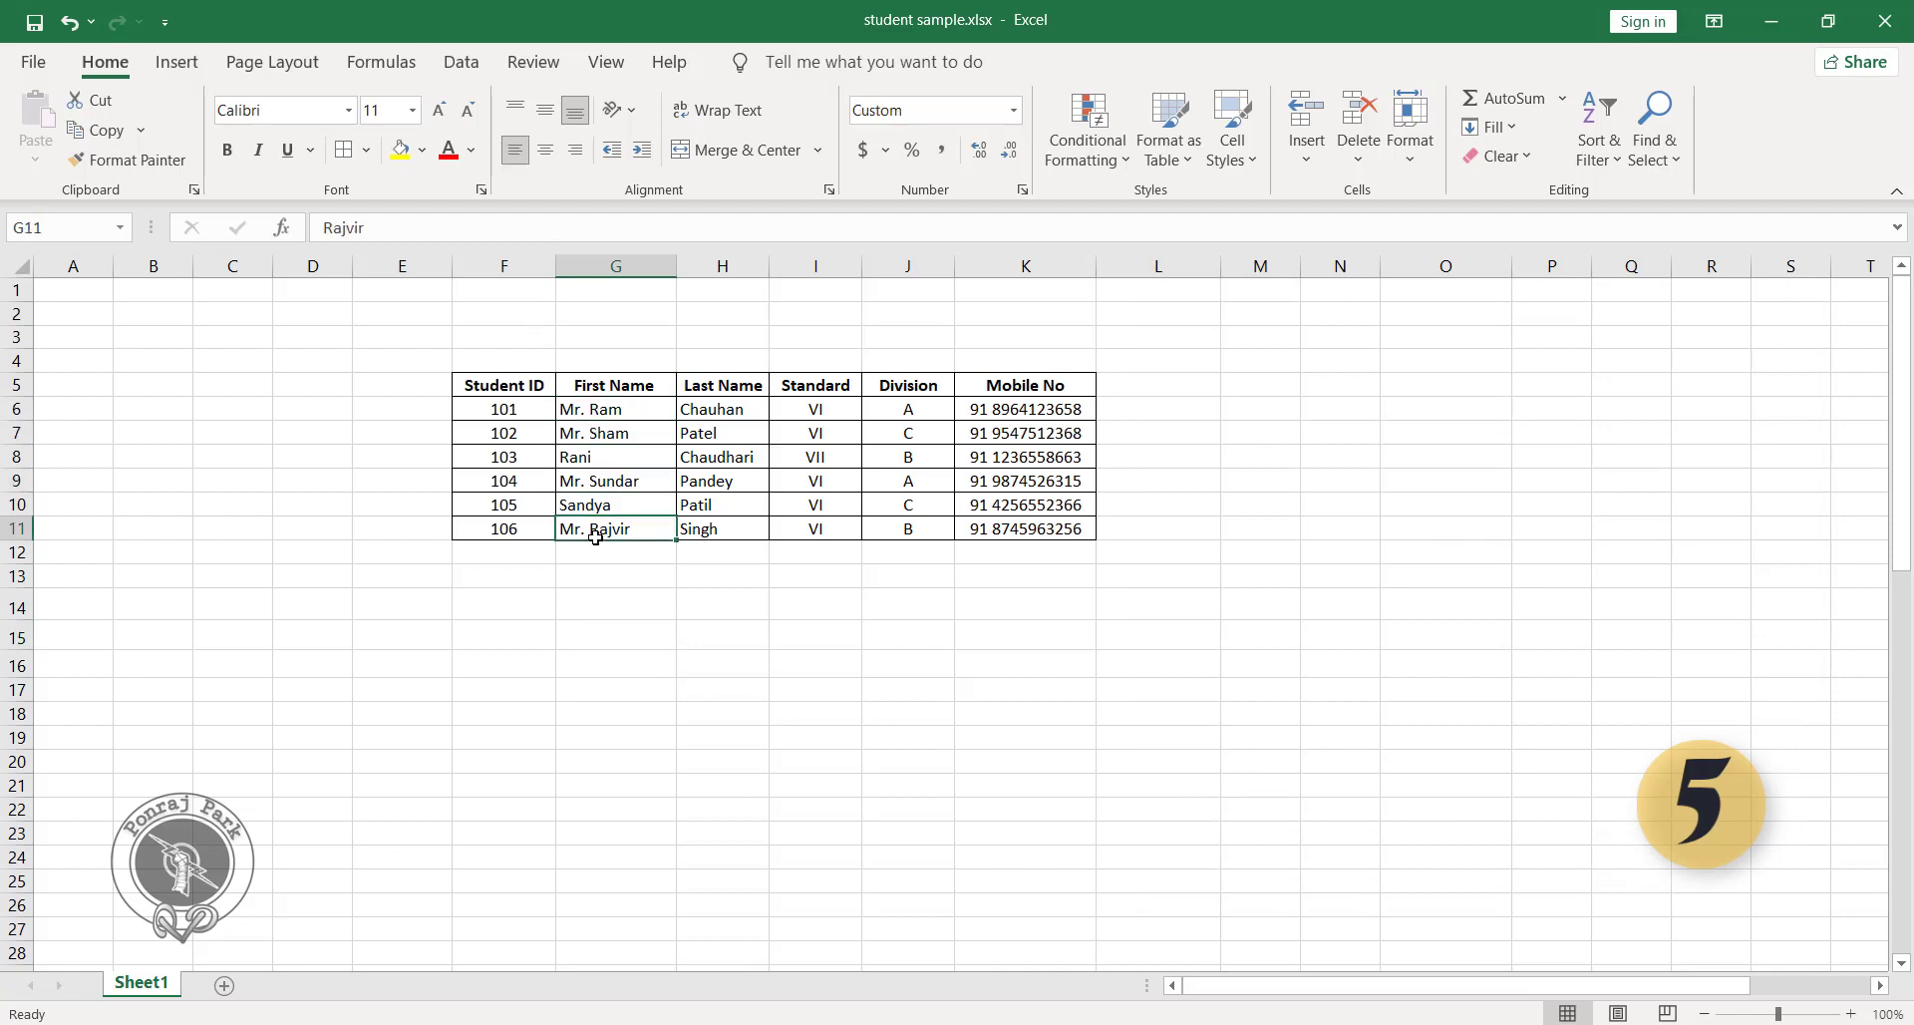
Prefix the first names in G8 and G10 with Miss. using the custom number format "Miss. "@.
{"action": "left_click", "coordinate": [633, 460]}
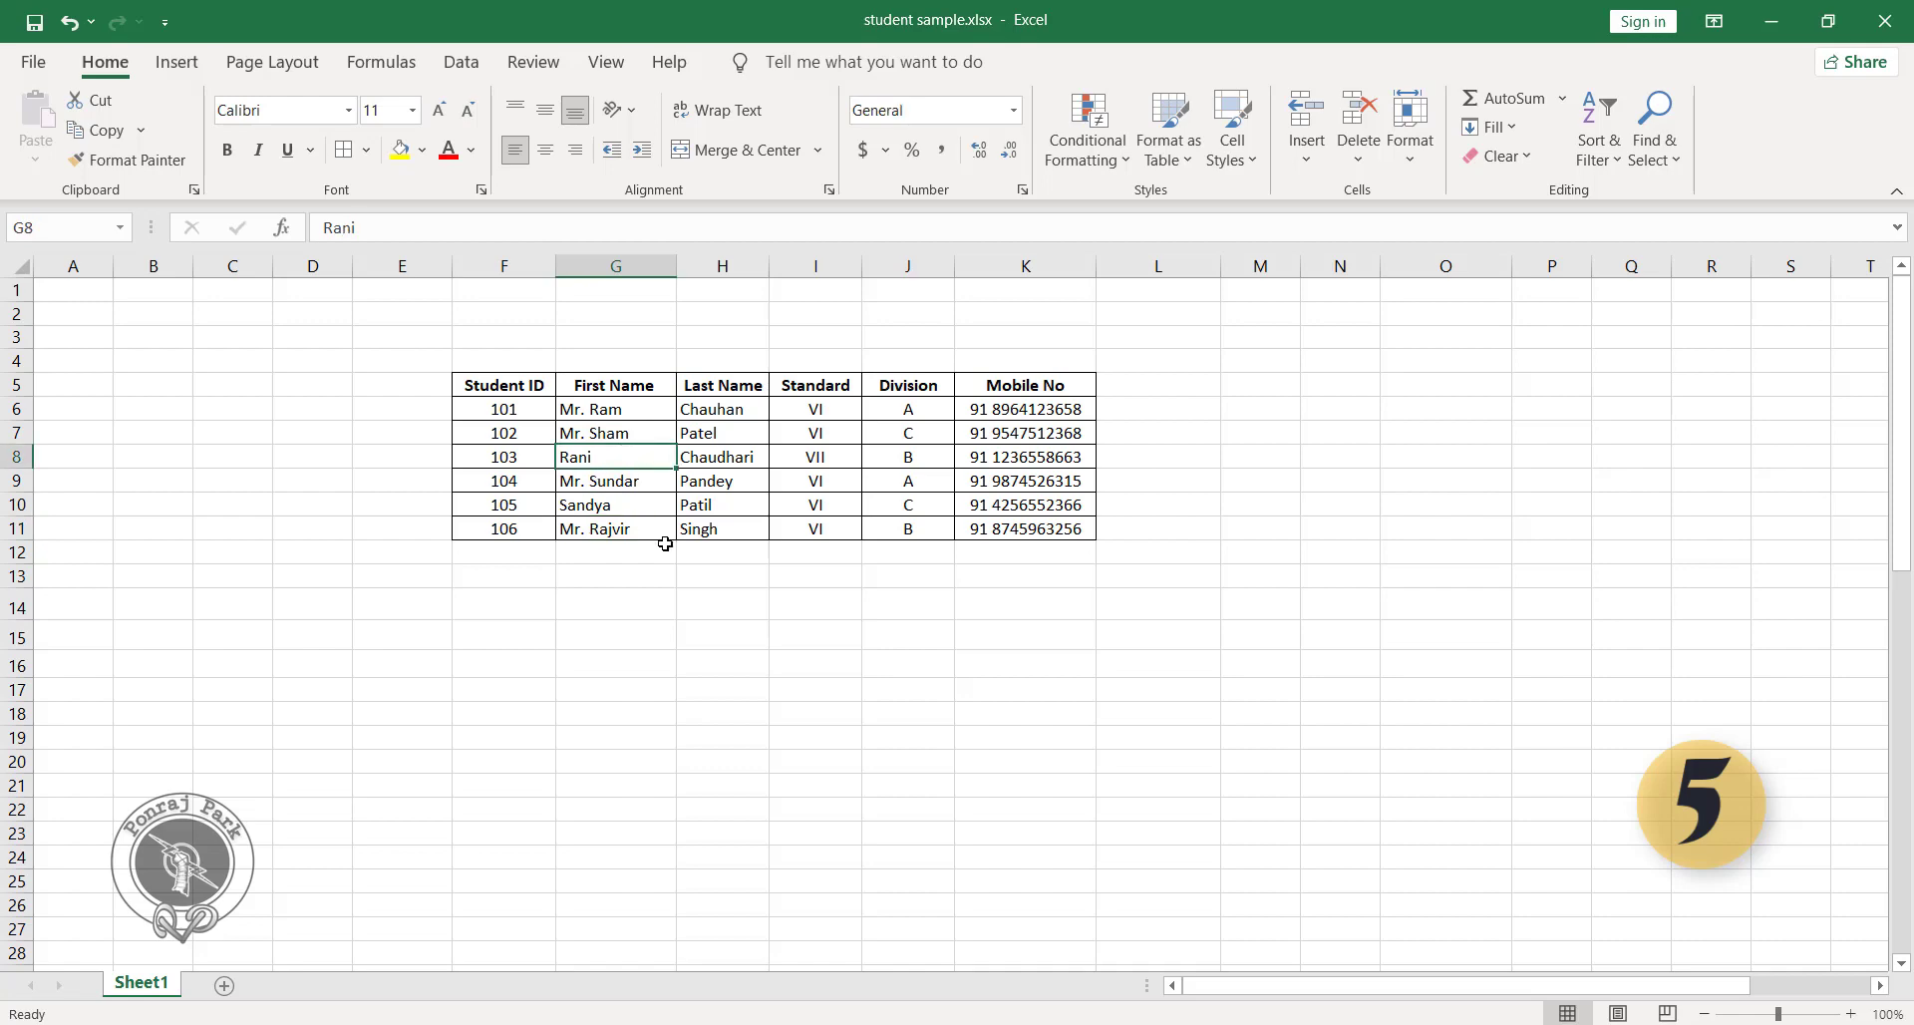
{"action": "left_click", "coordinate": [626, 507], "text": "ctrl"}
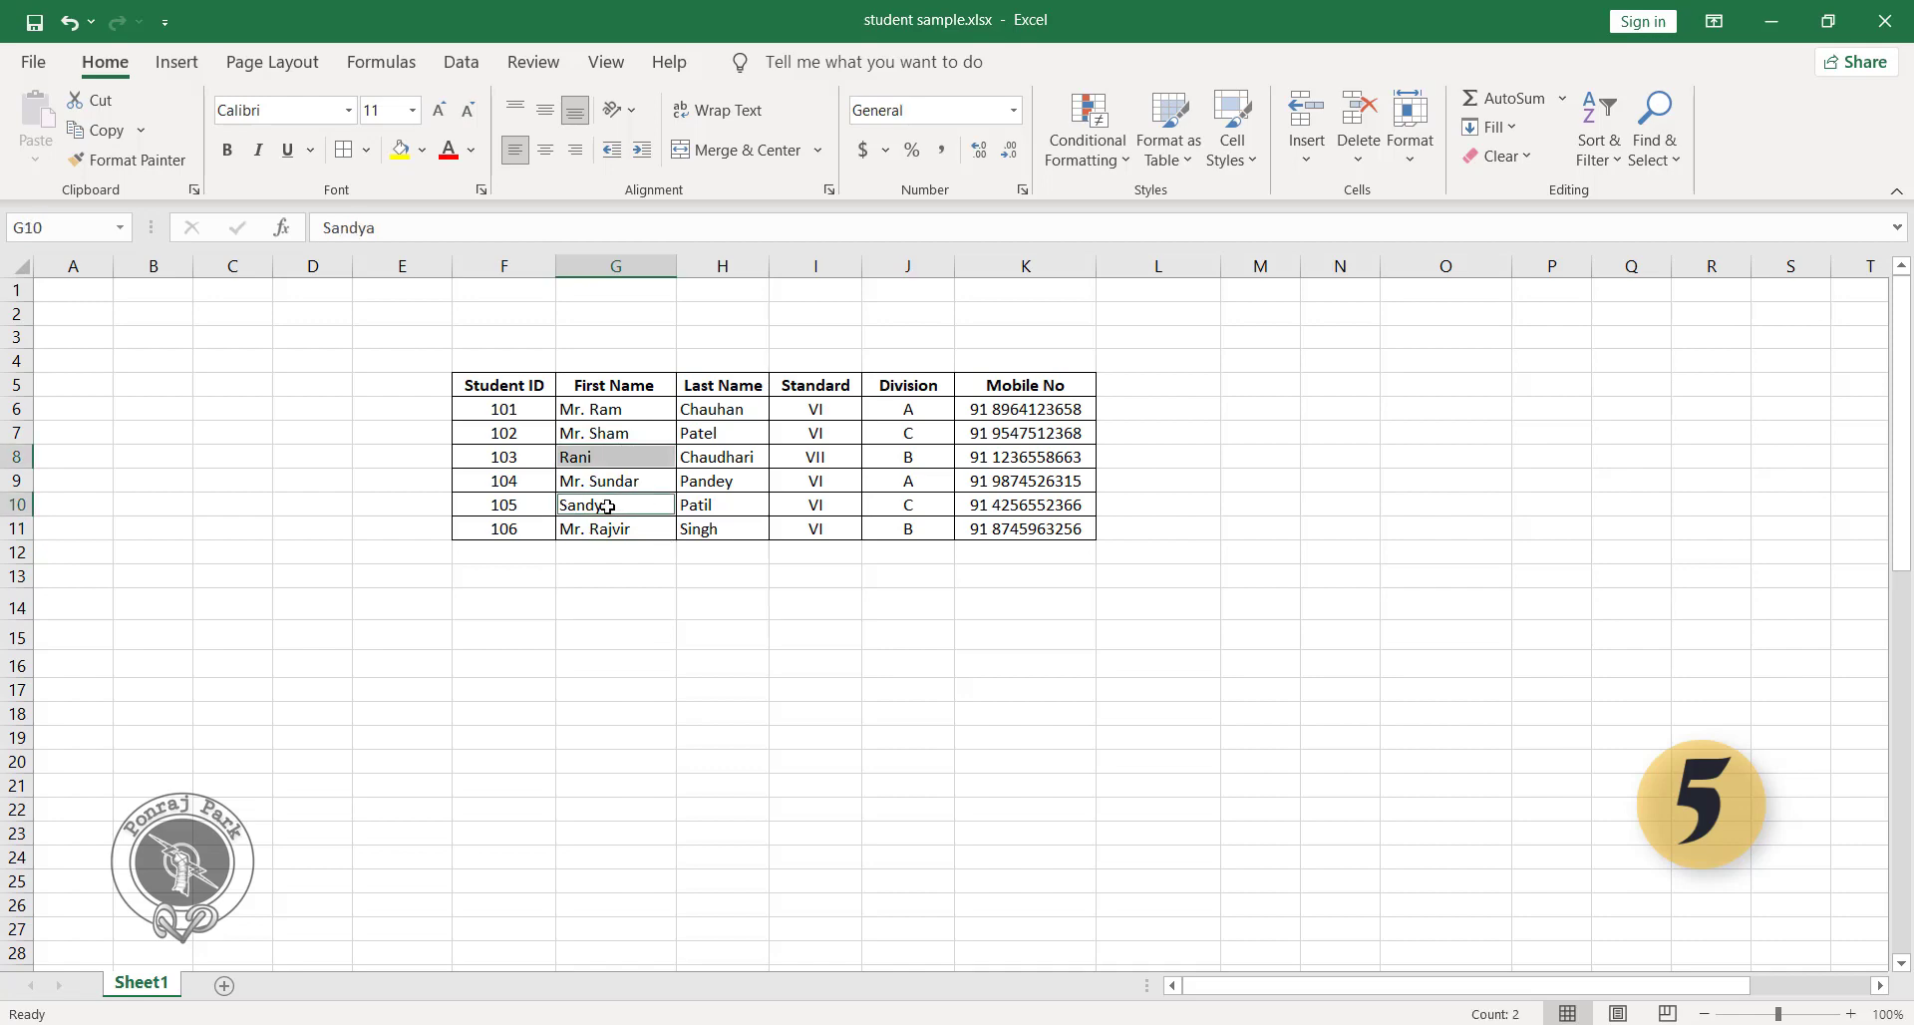
{"action": "key", "text": "ctrl+1"}
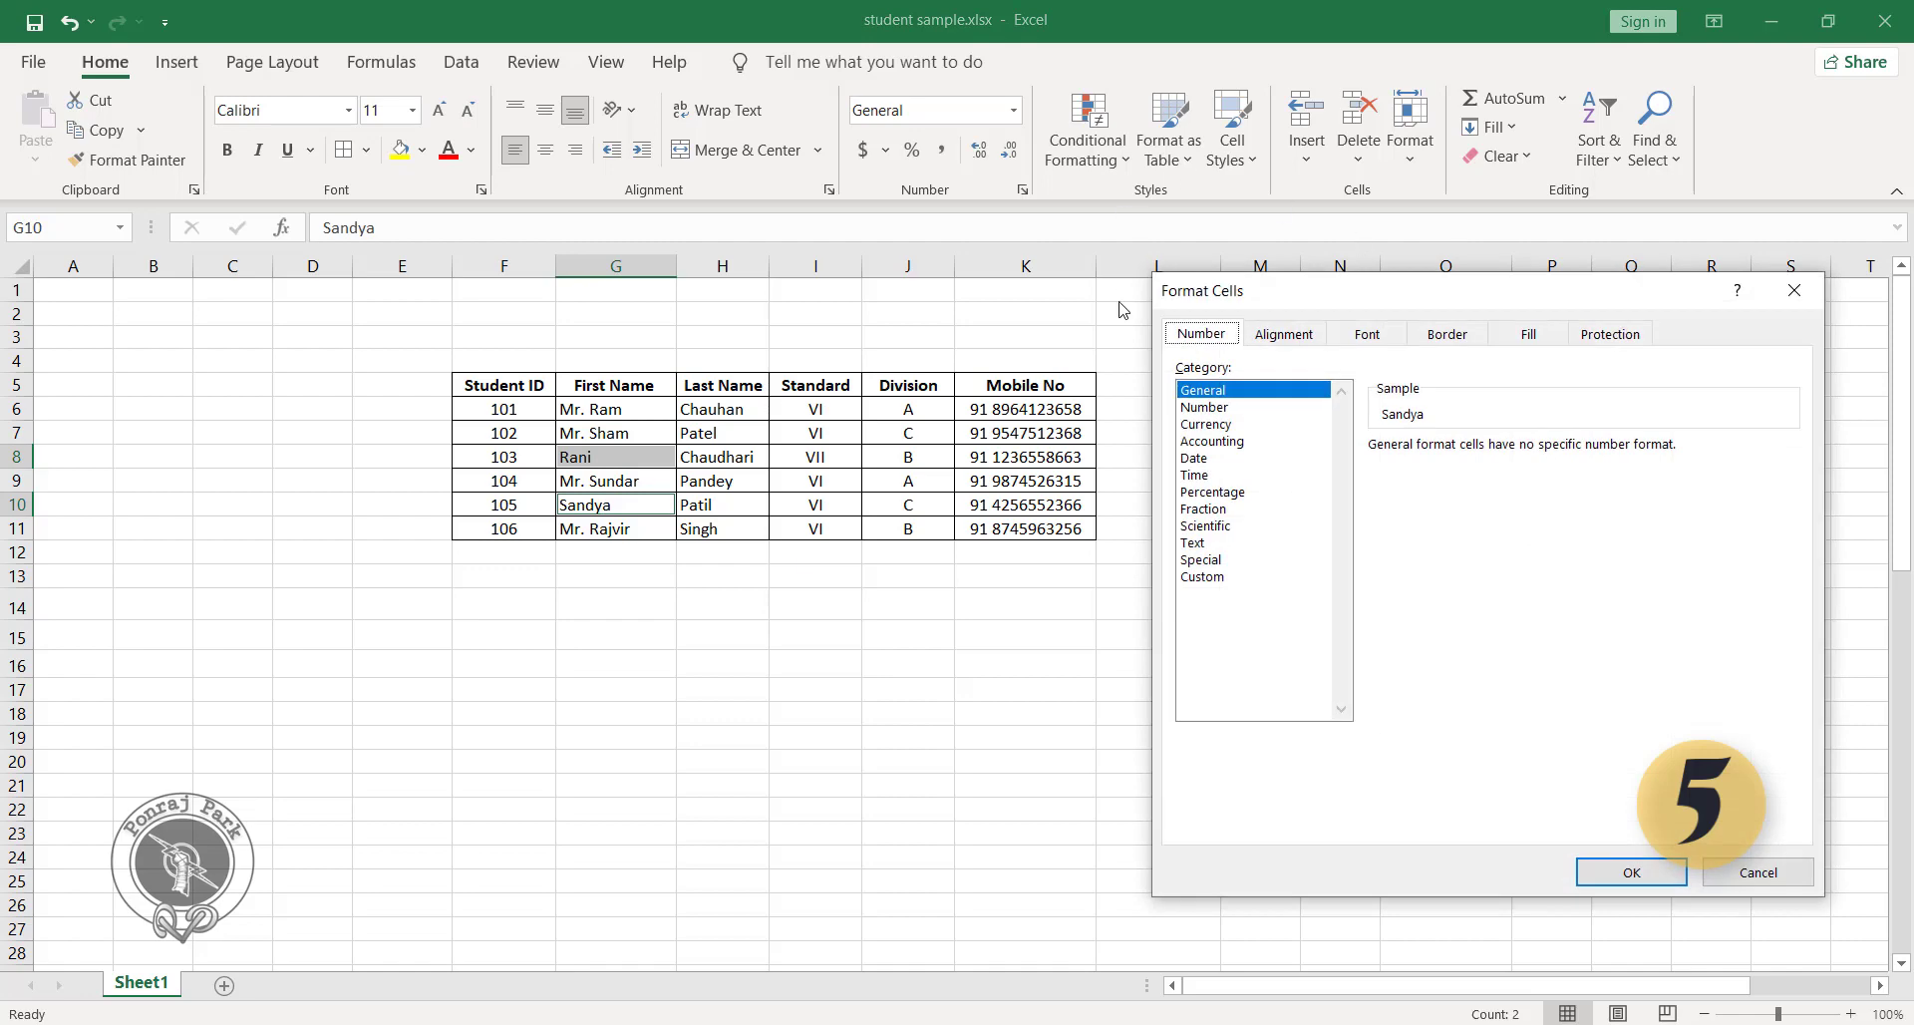
{"action": "left_click", "coordinate": [1204, 579]}
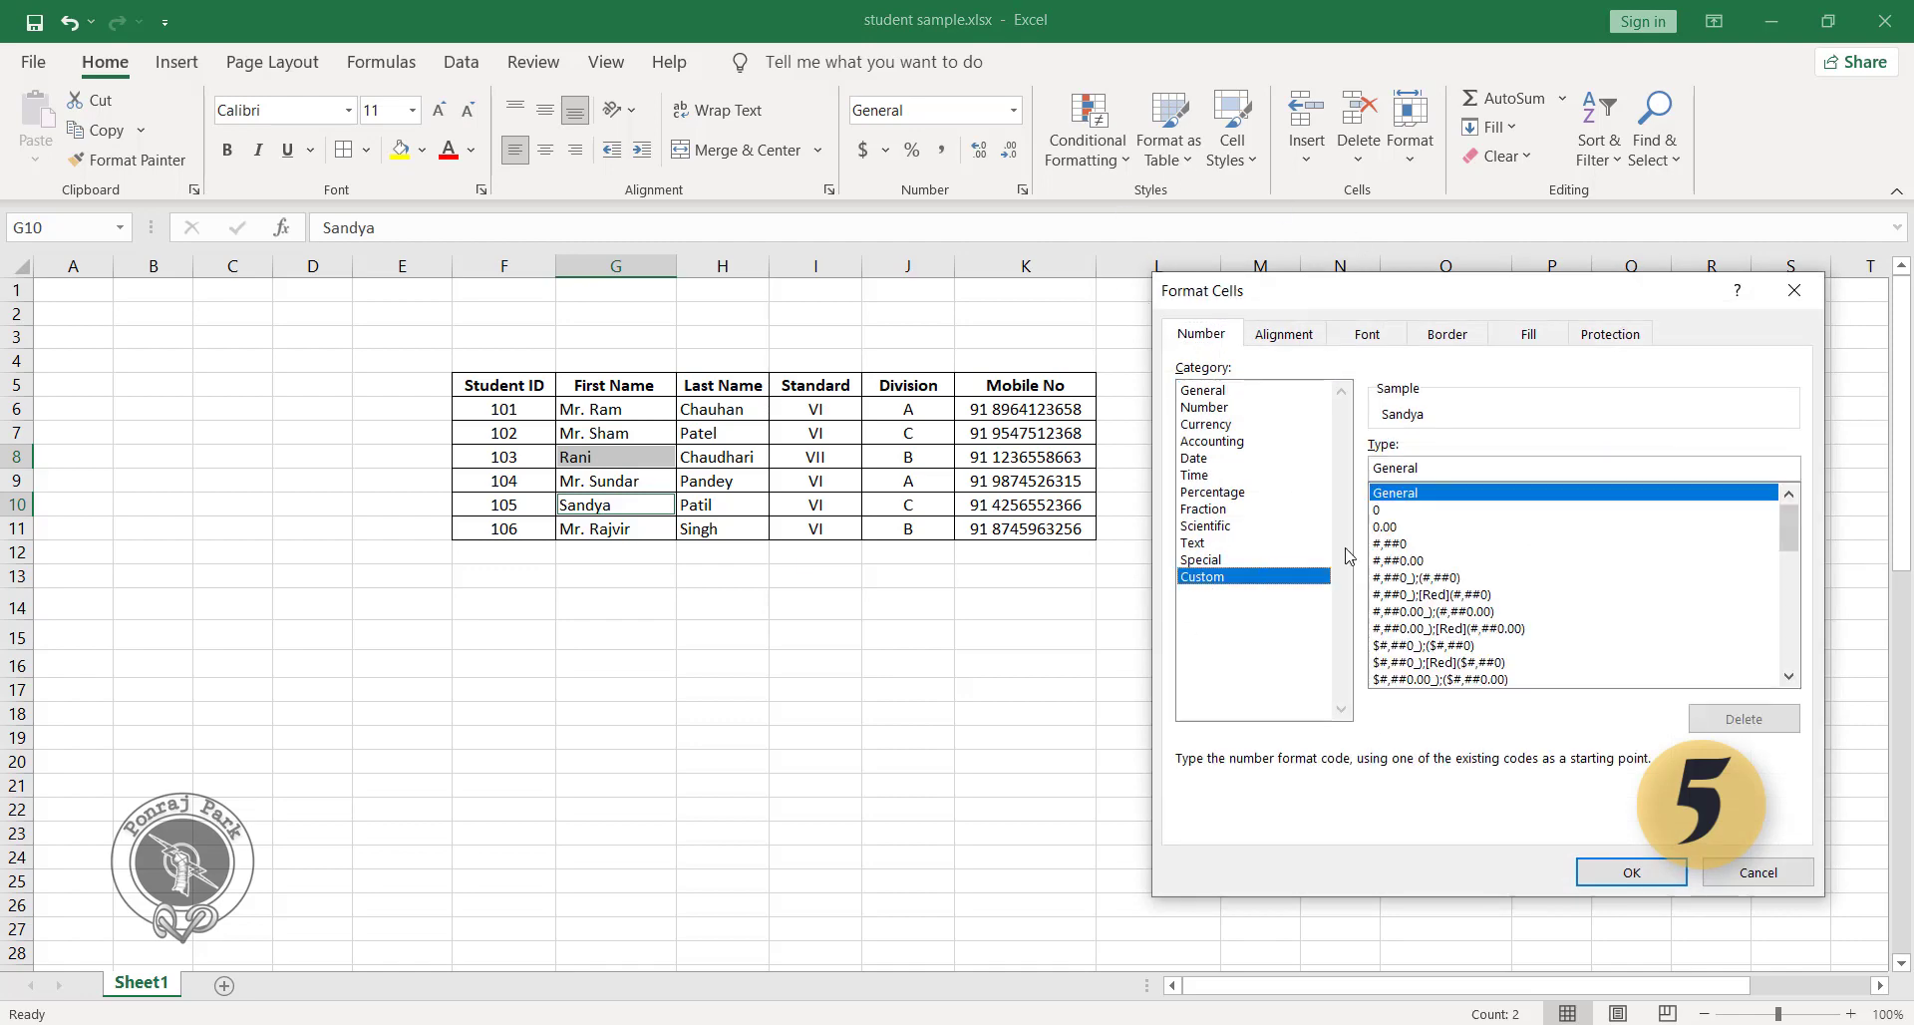
{"action": "double_click", "coordinate": [1468, 471]}
{"action": "type", "text": "\""}
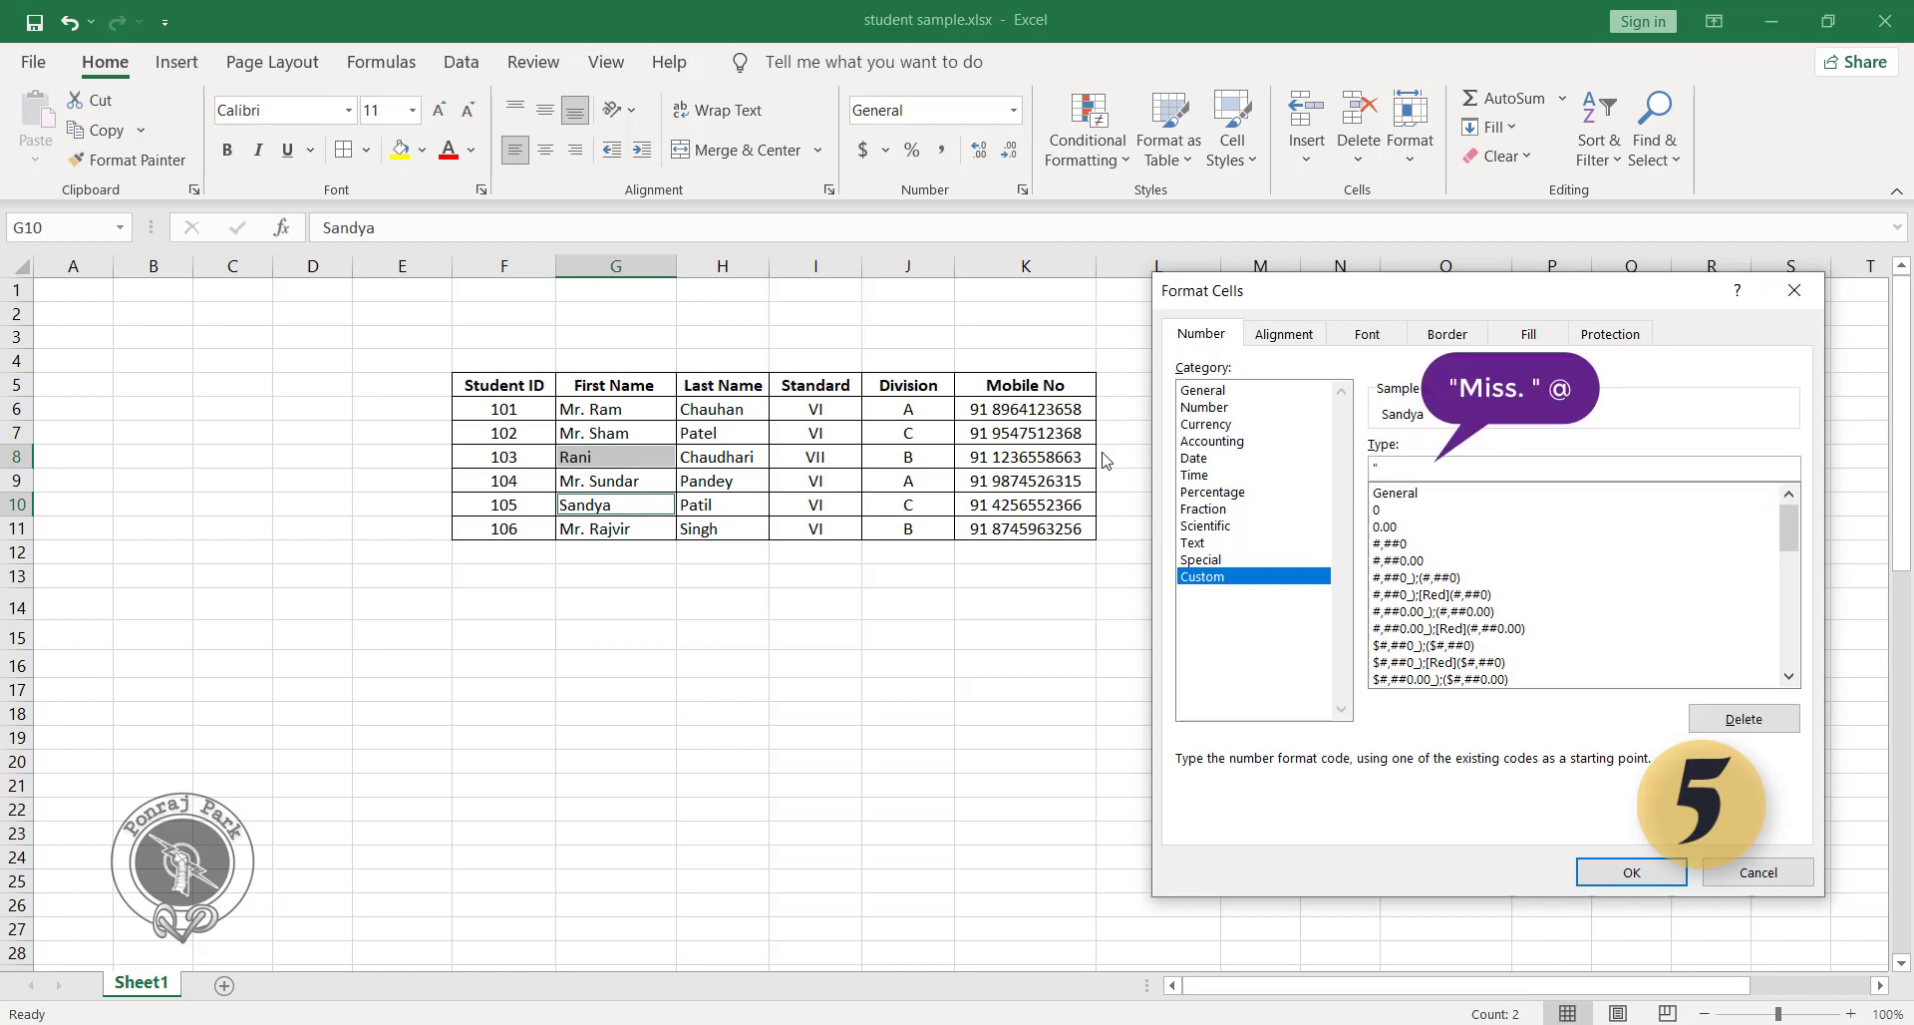
{"action": "type", "text": "Miss. \"@"}
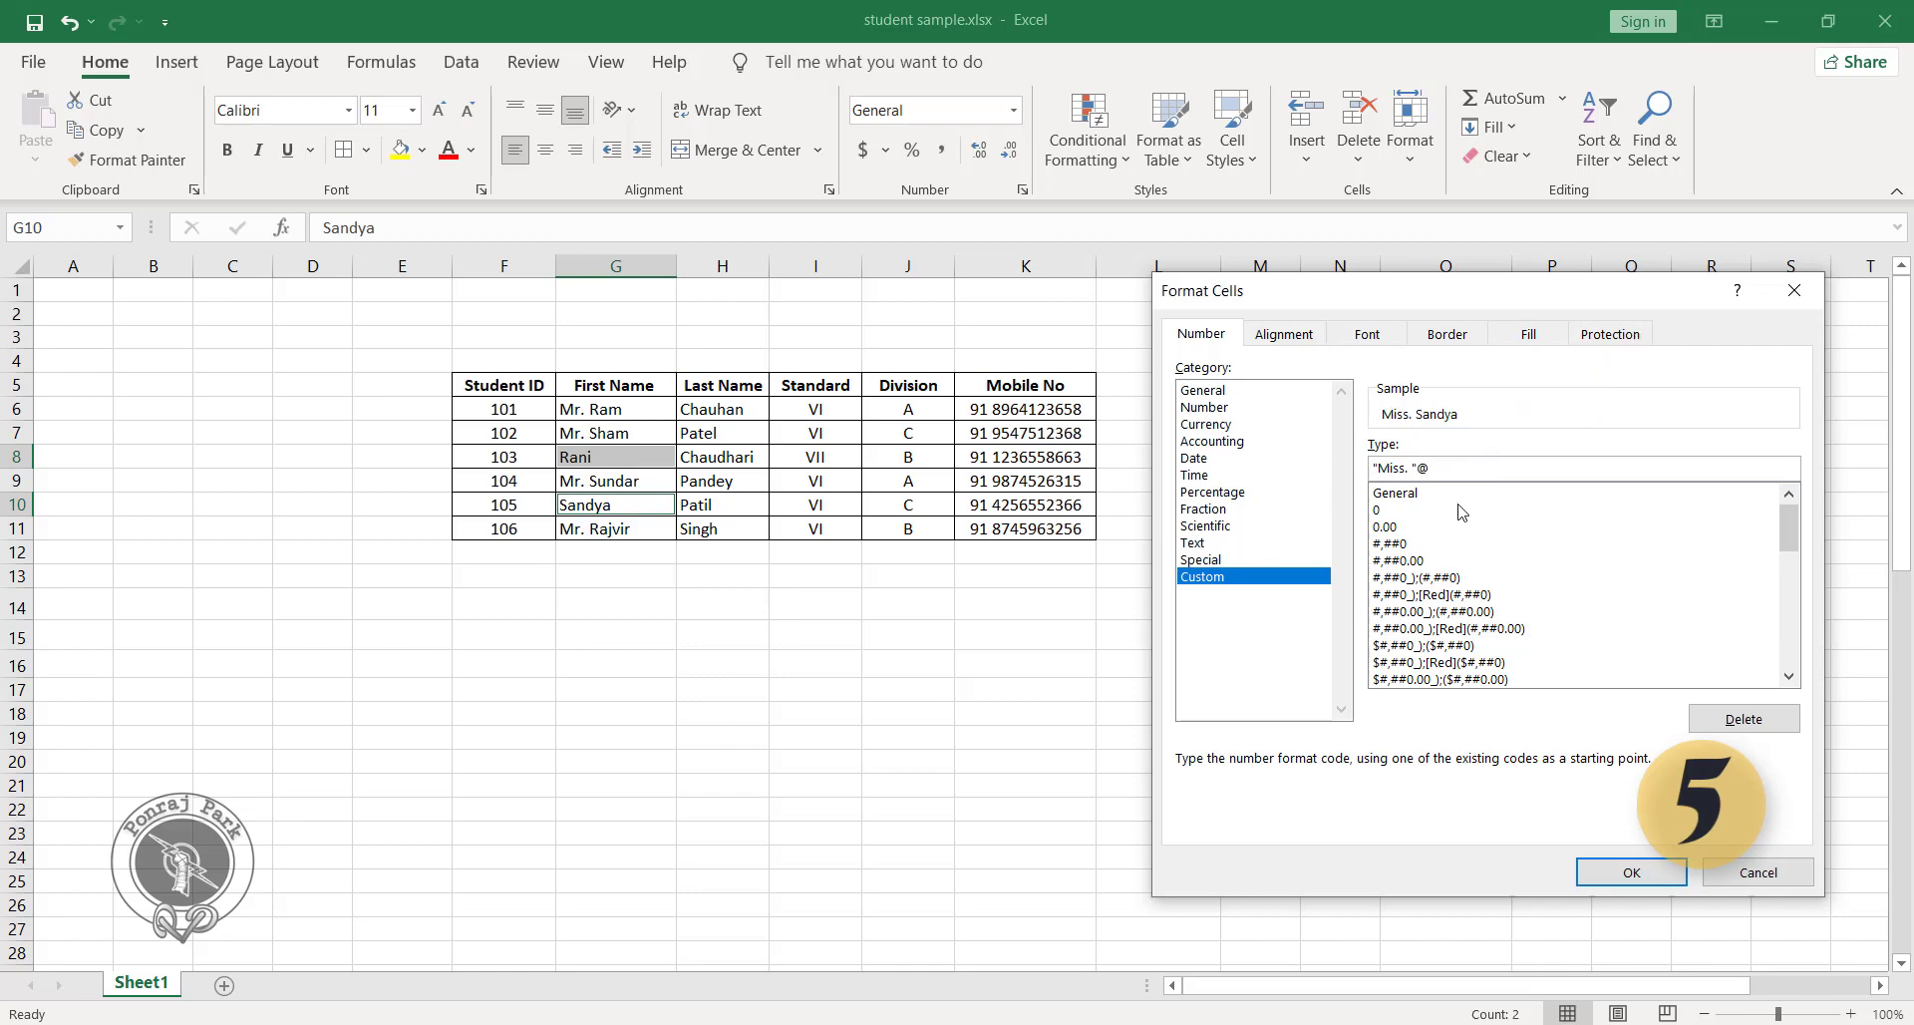
{"action": "left_click", "coordinate": [1640, 882]}
{"action": "left_click", "coordinate": [701, 638]}
{"action": "left_click", "coordinate": [612, 524]}
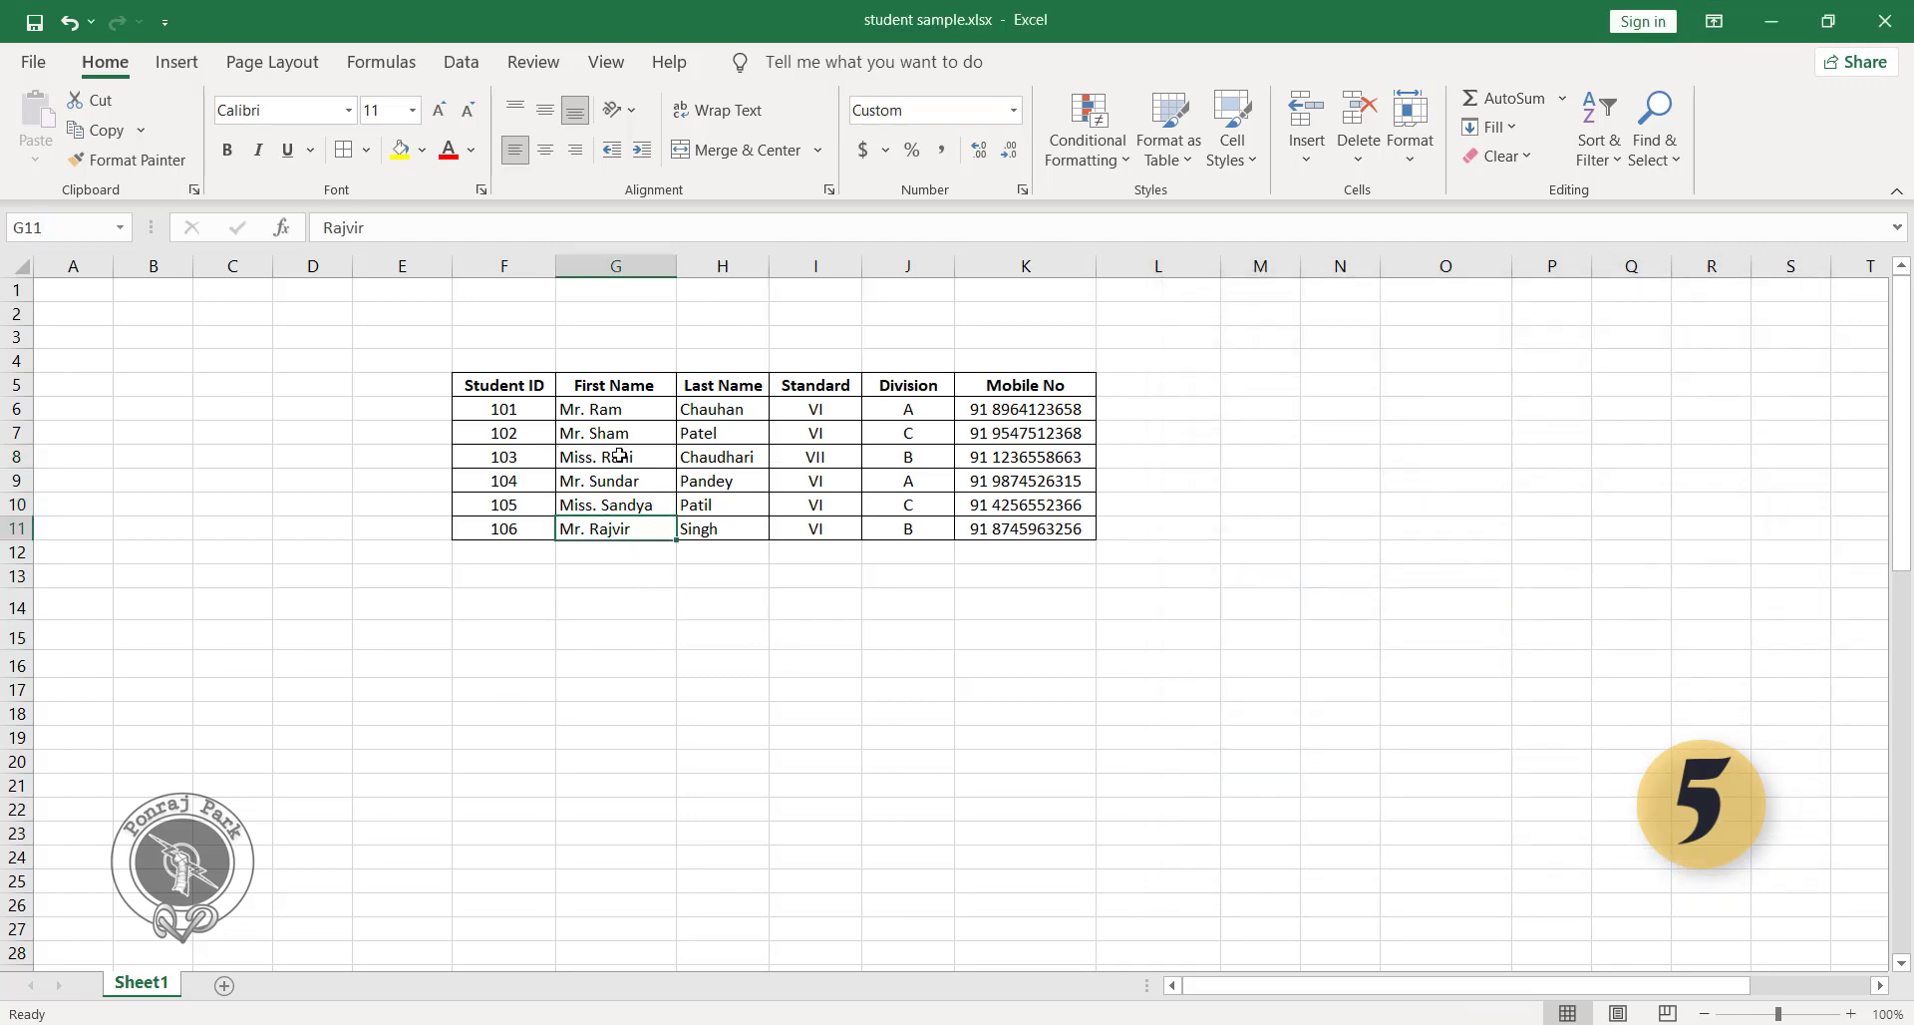
{"action": "left_click", "coordinate": [619, 455]}
{"action": "left_click", "coordinate": [619, 506]}
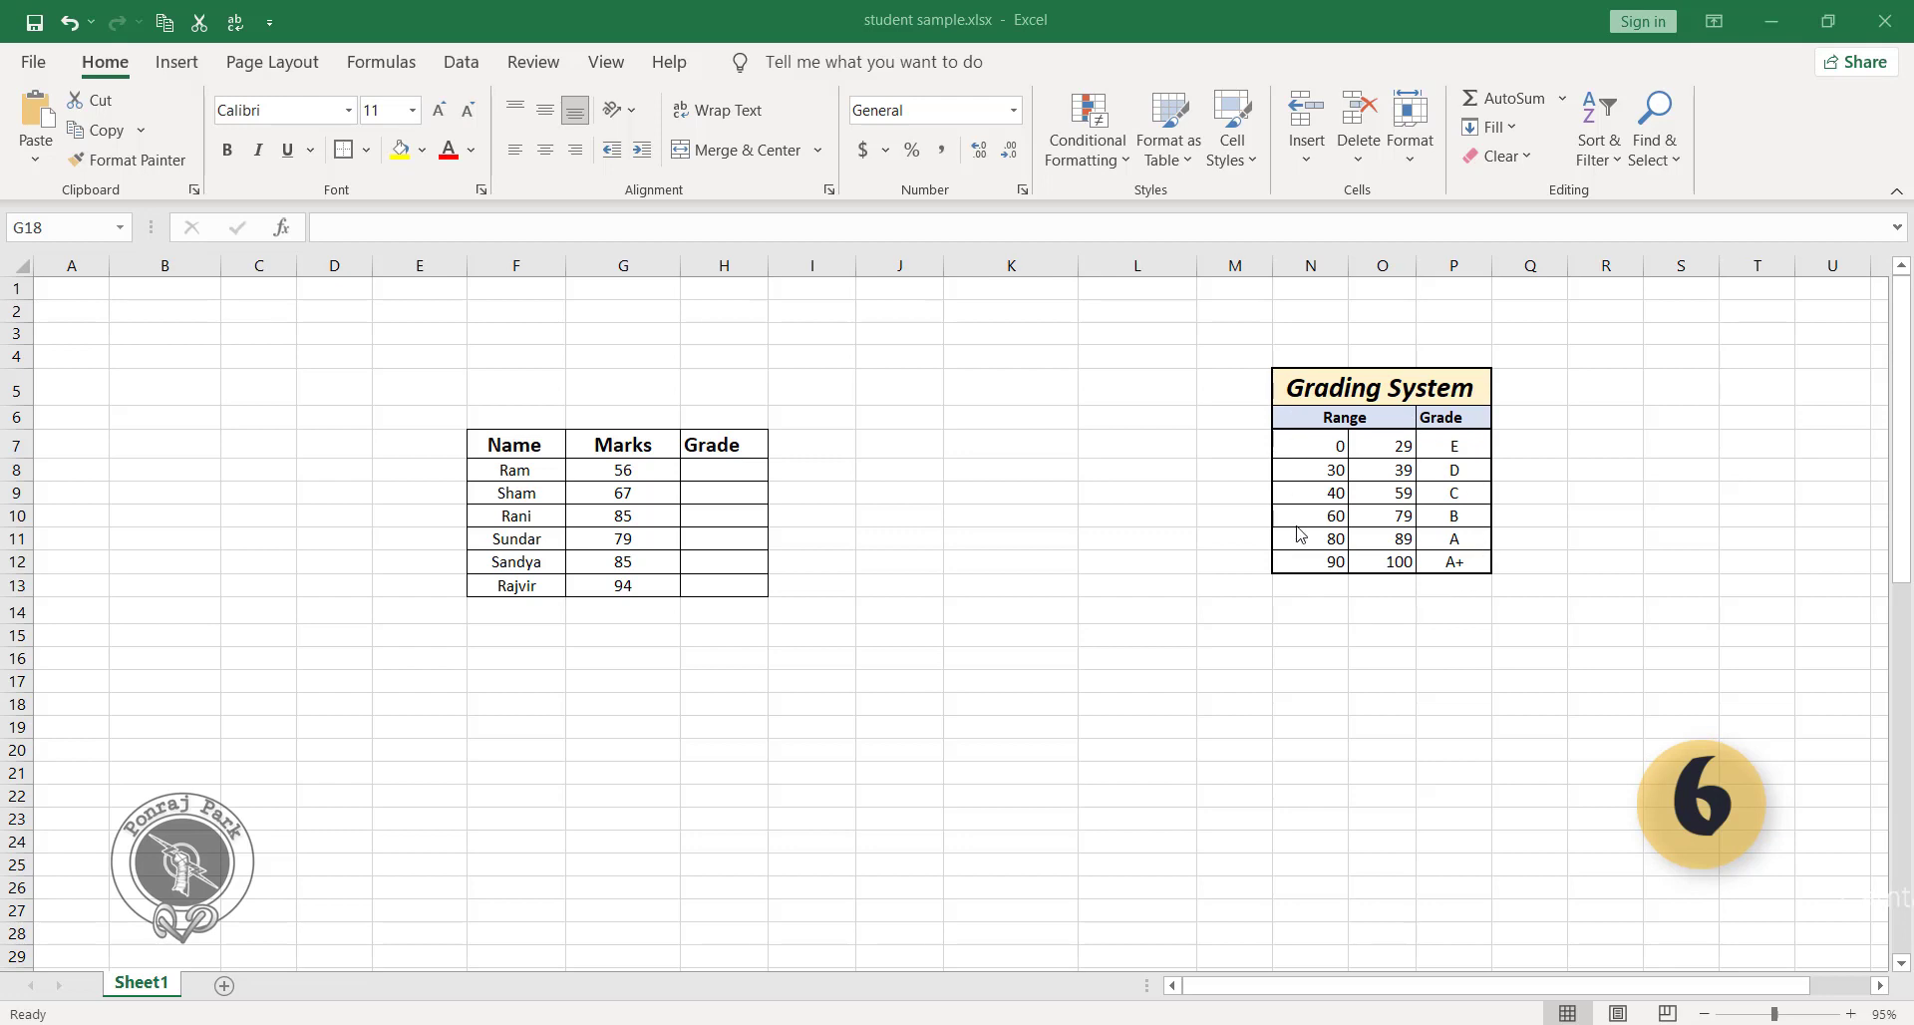
Look up the grade in H8 with =VLOOKUP(G8,N7:P12,3,TRUE) and fill the formula down through H13.
{"action": "left_click", "coordinate": [743, 468]}
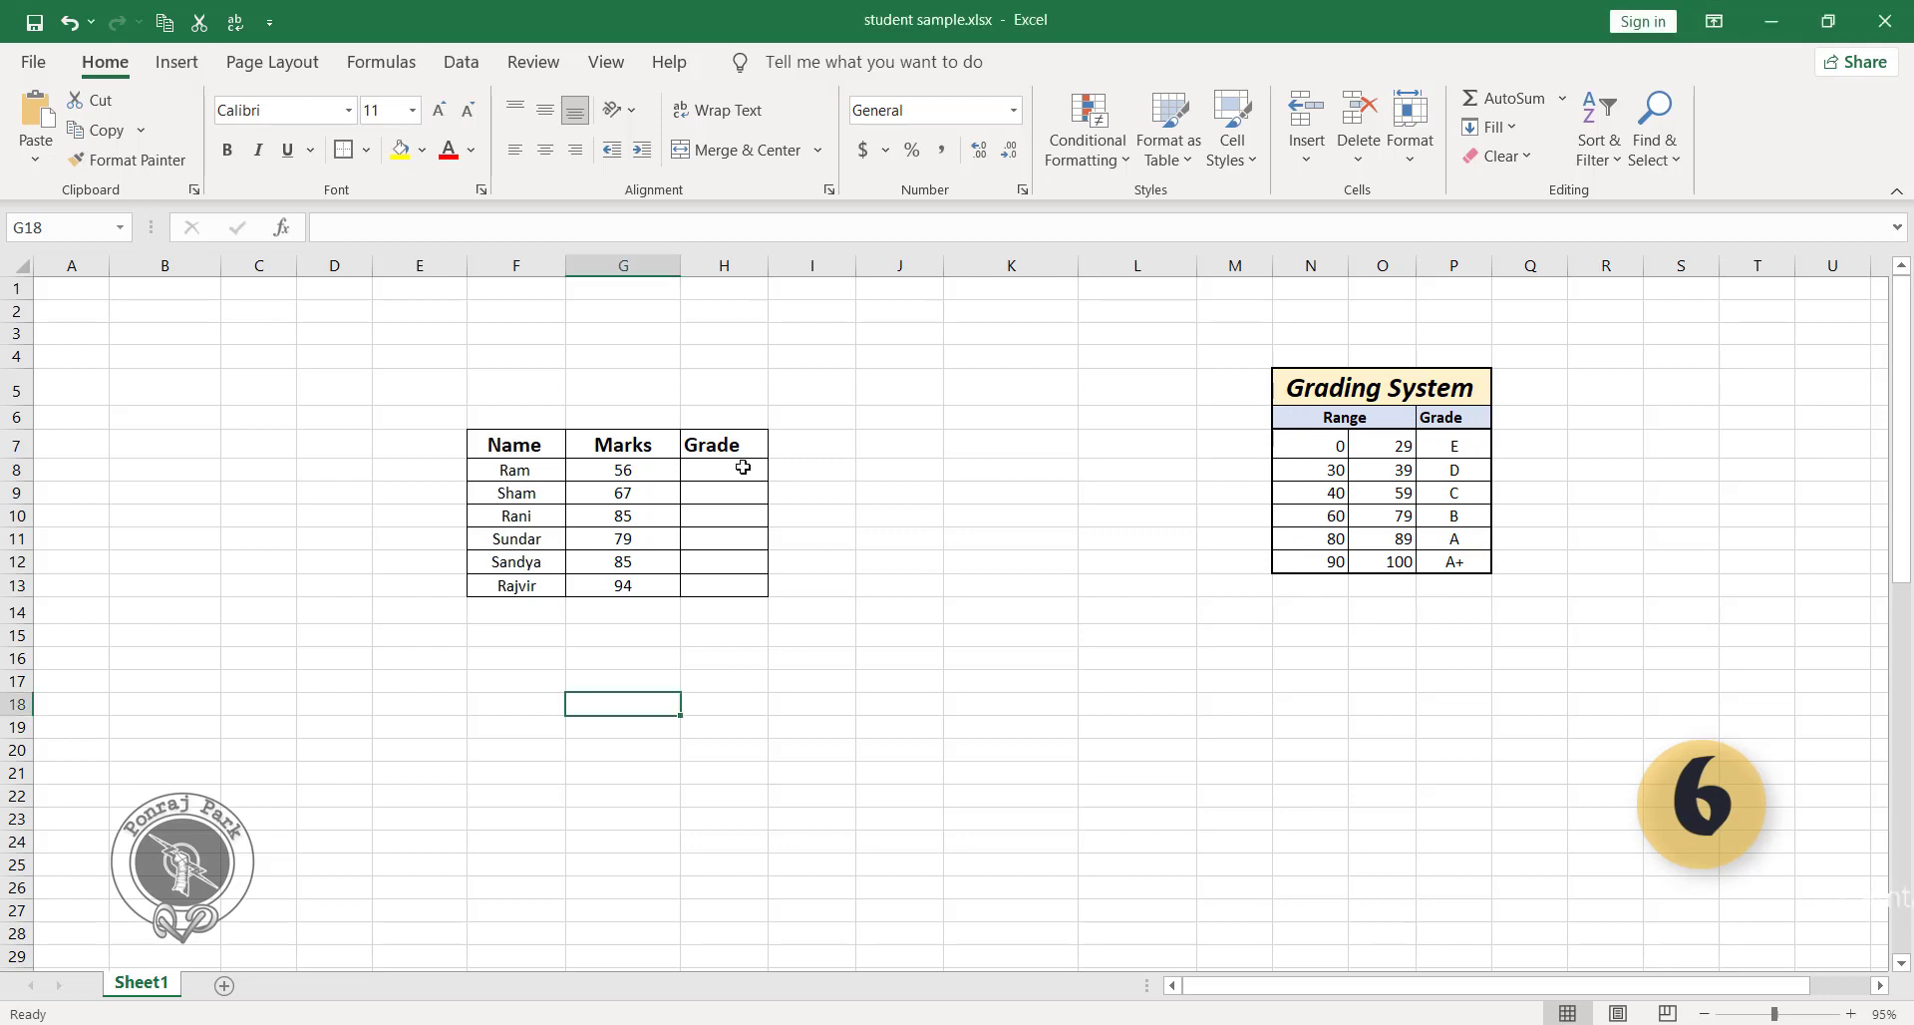
{"action": "left_click", "coordinate": [744, 467]}
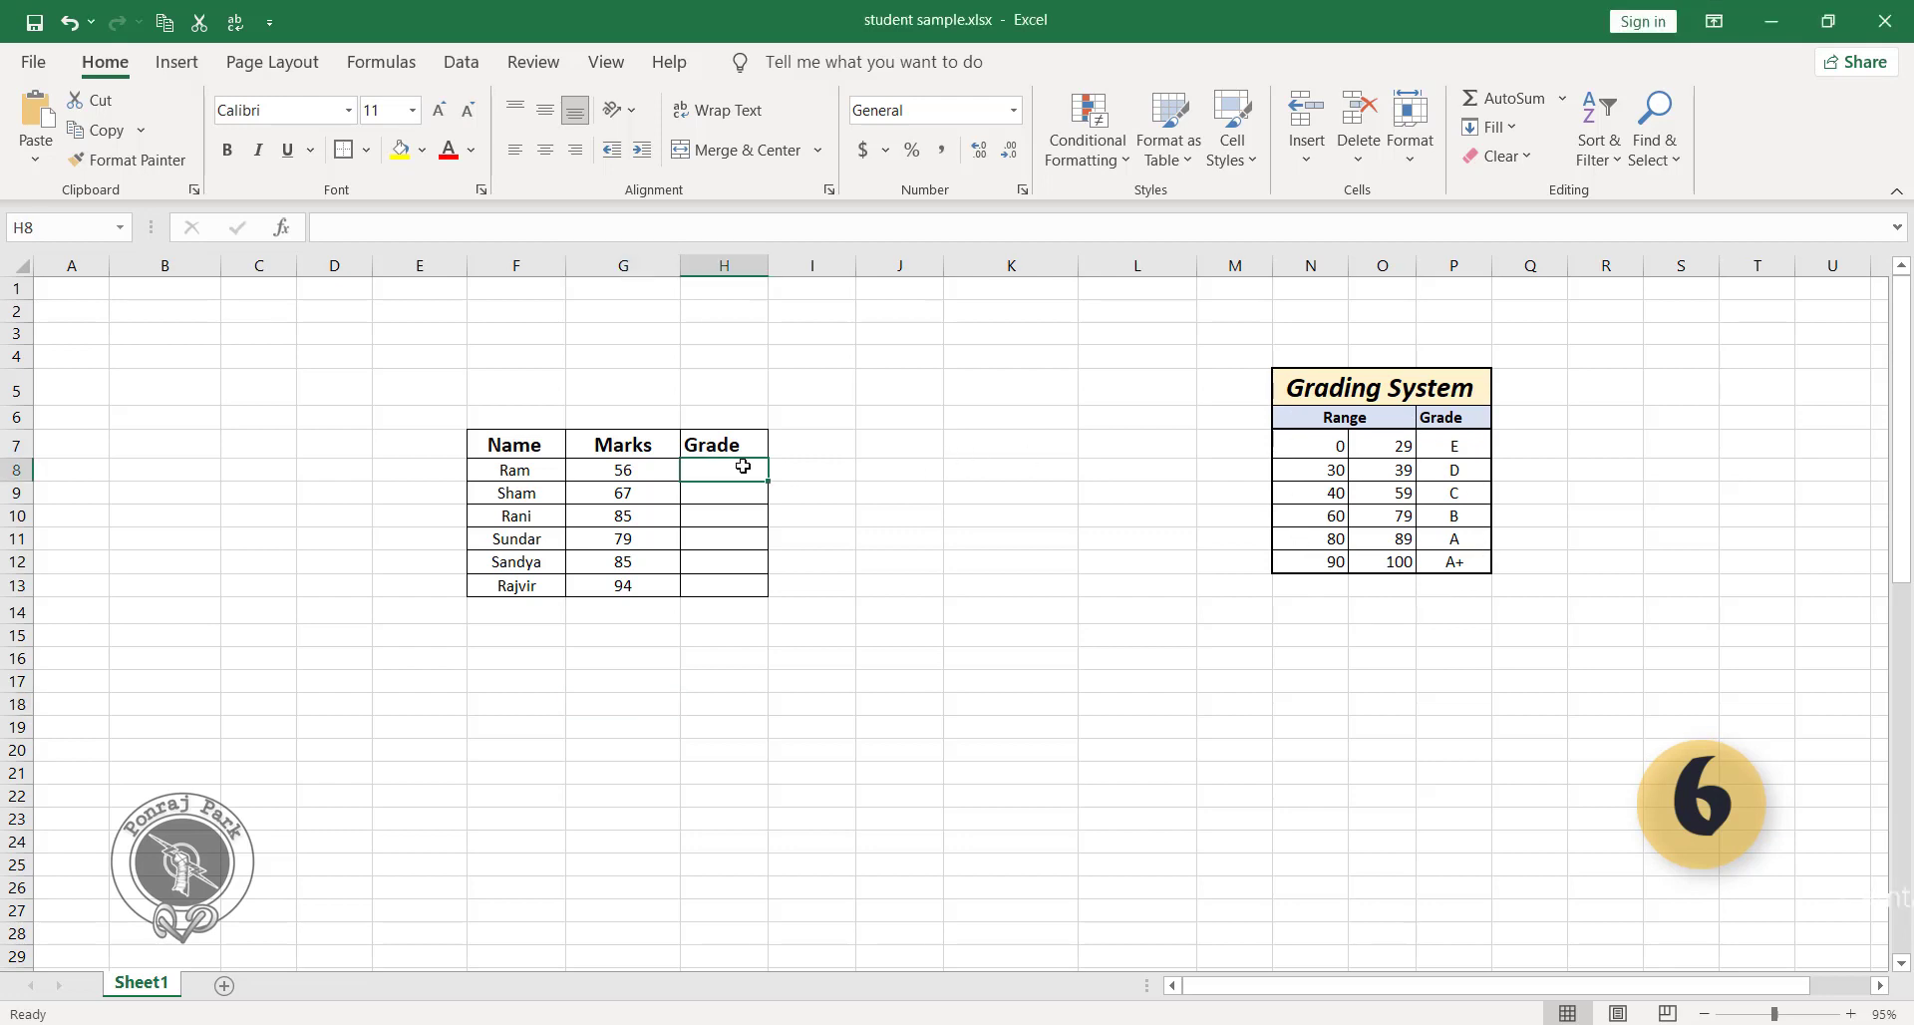
{"action": "type", "text": "="}
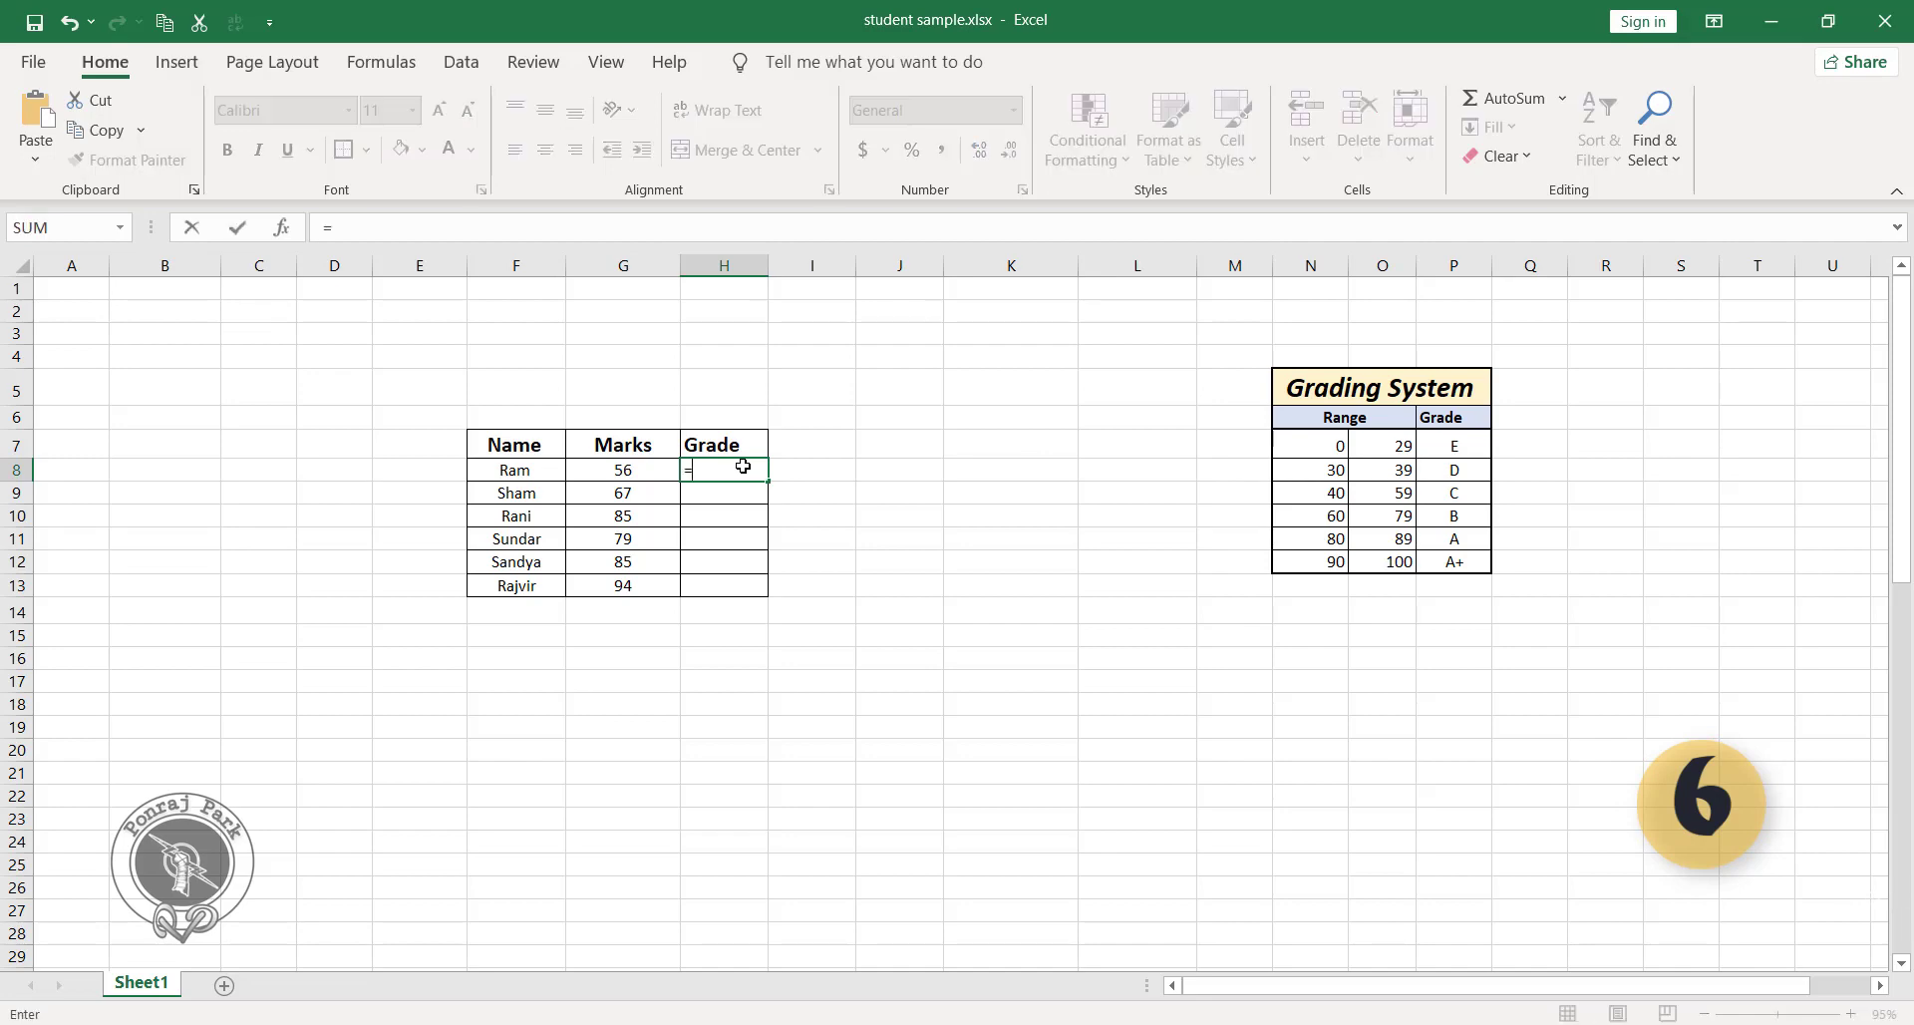
{"action": "type", "text": "v"}
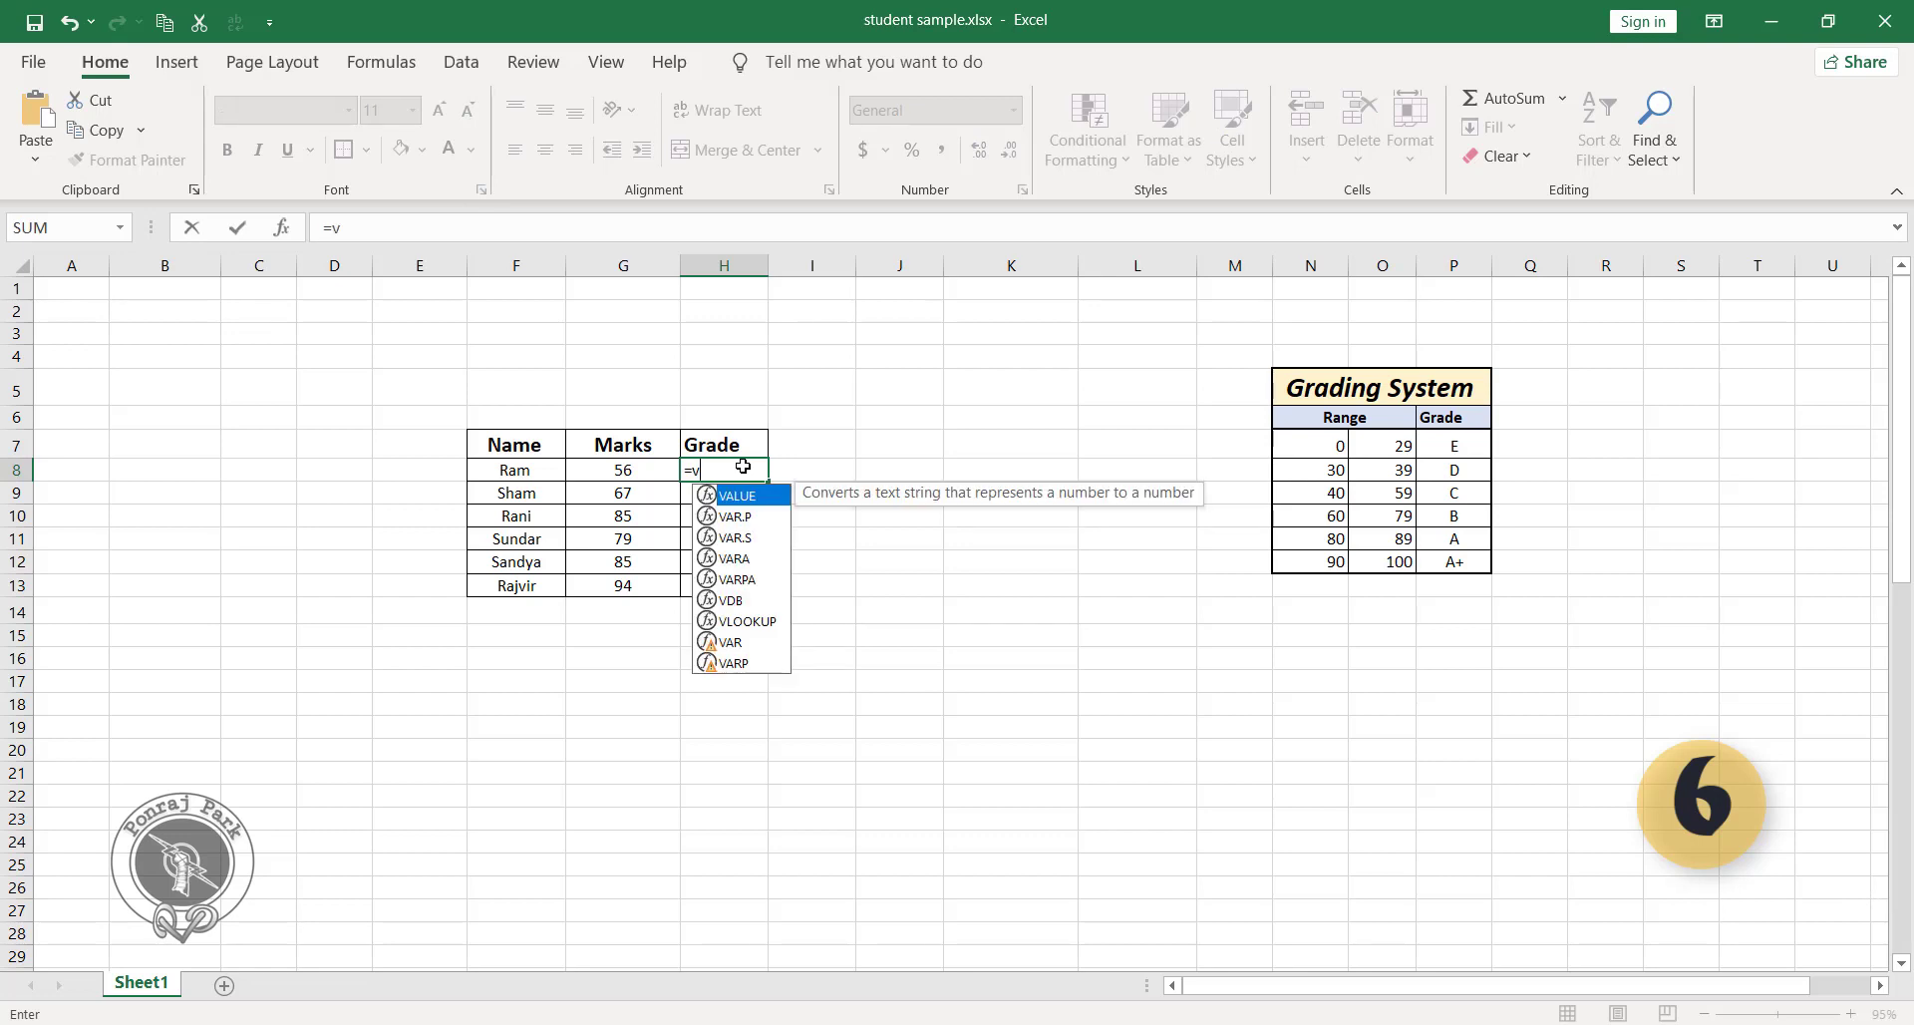
{"action": "type", "text": "loo"}
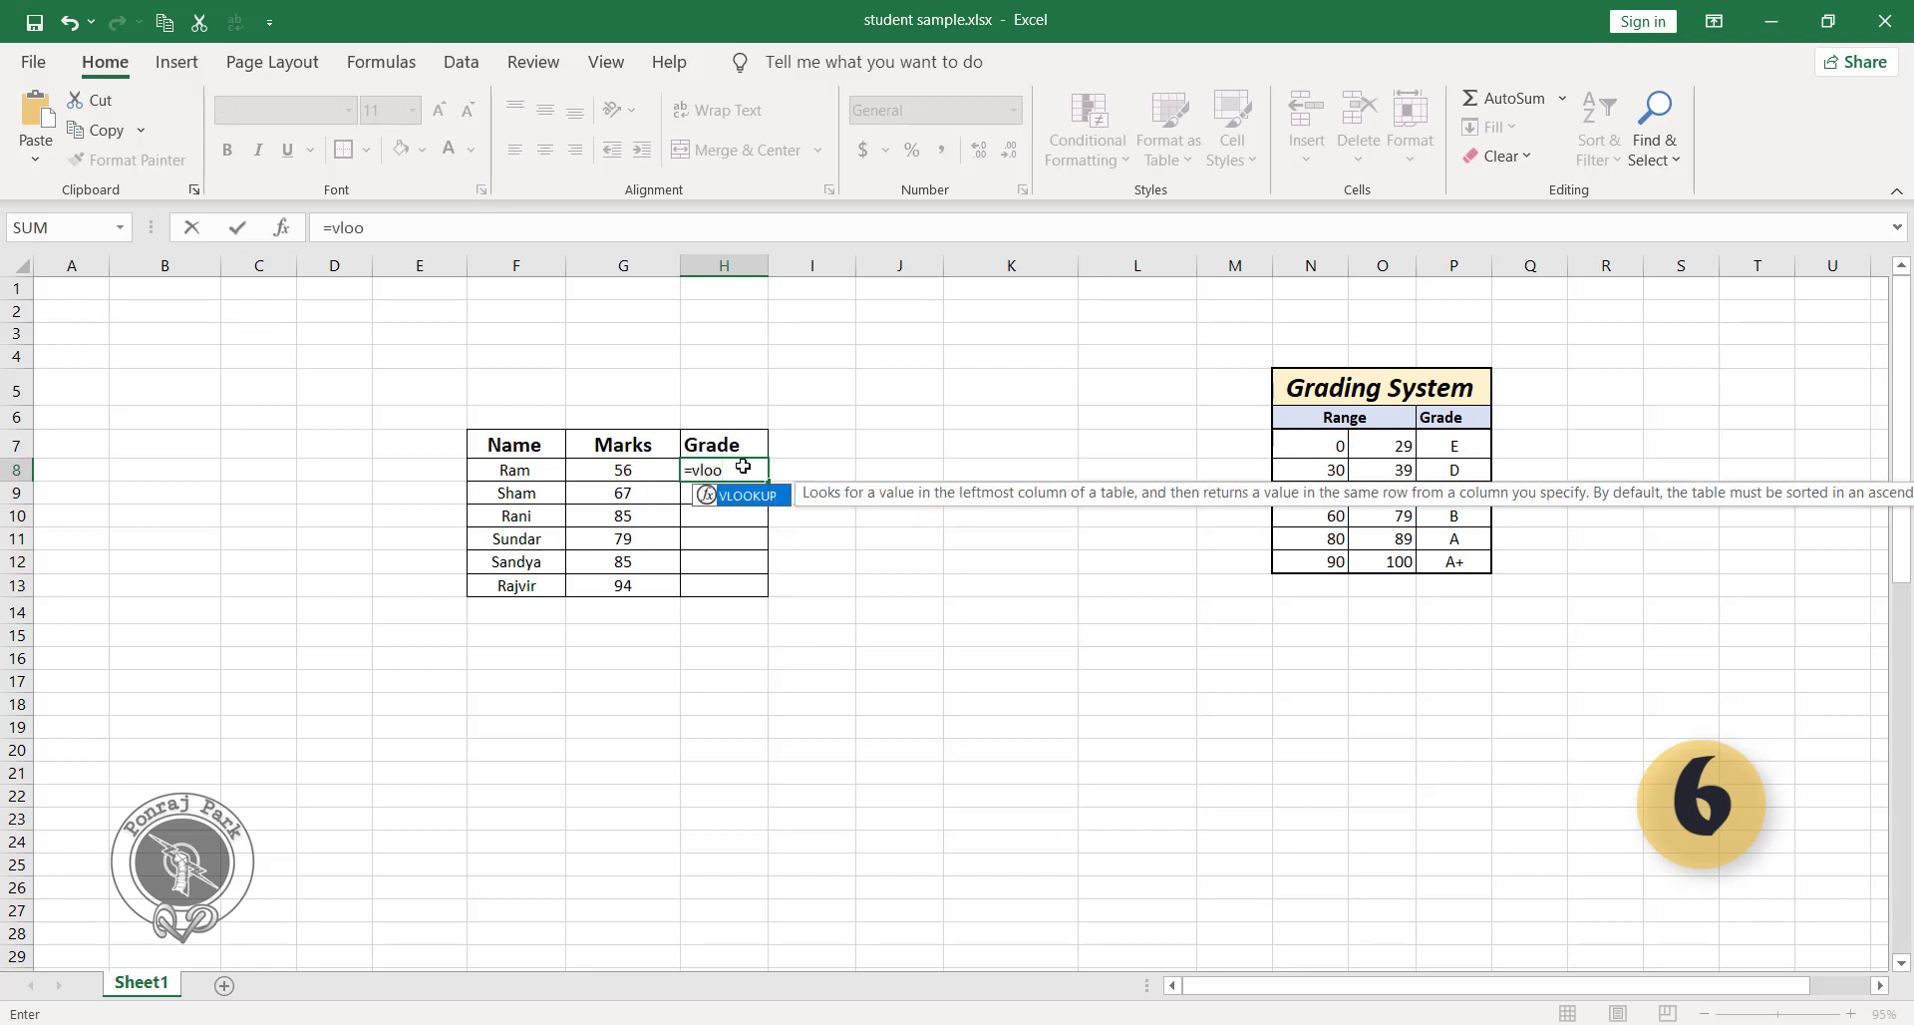
{"action": "double_click", "coordinate": [753, 492]}
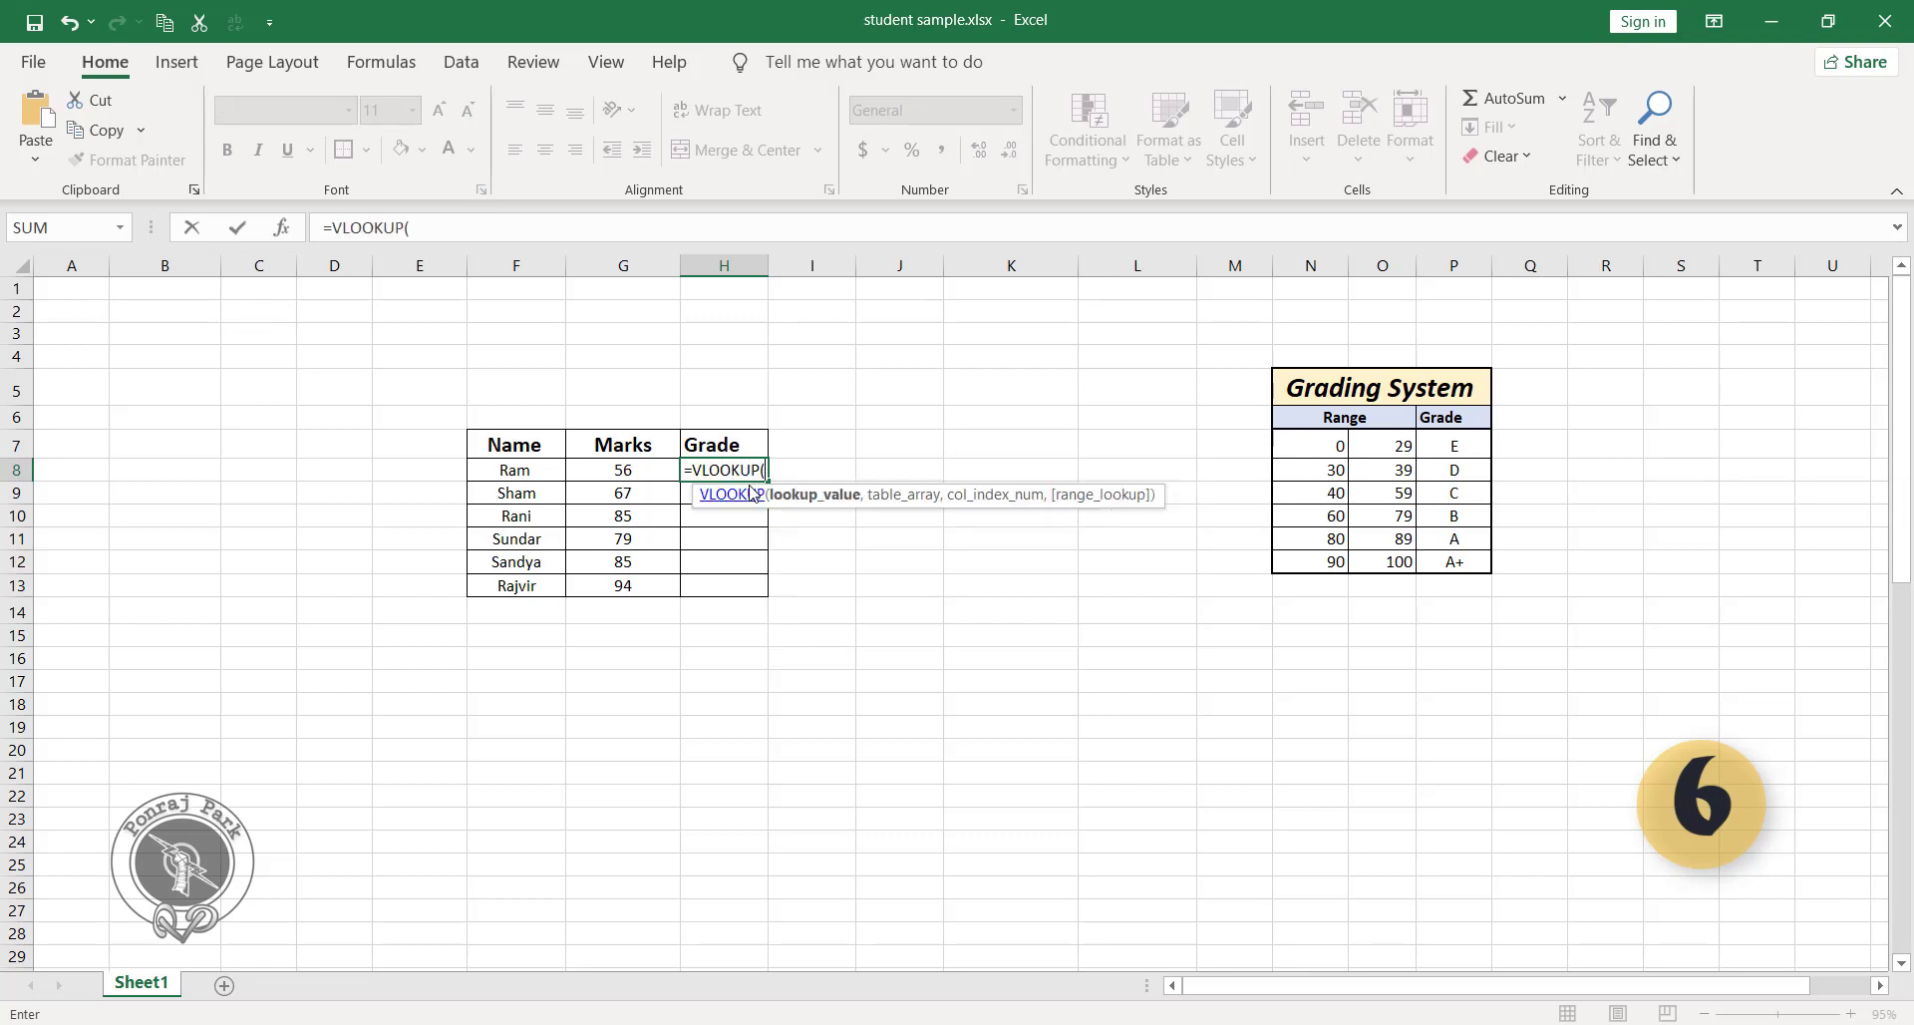
{"action": "left_click", "coordinate": [643, 472]}
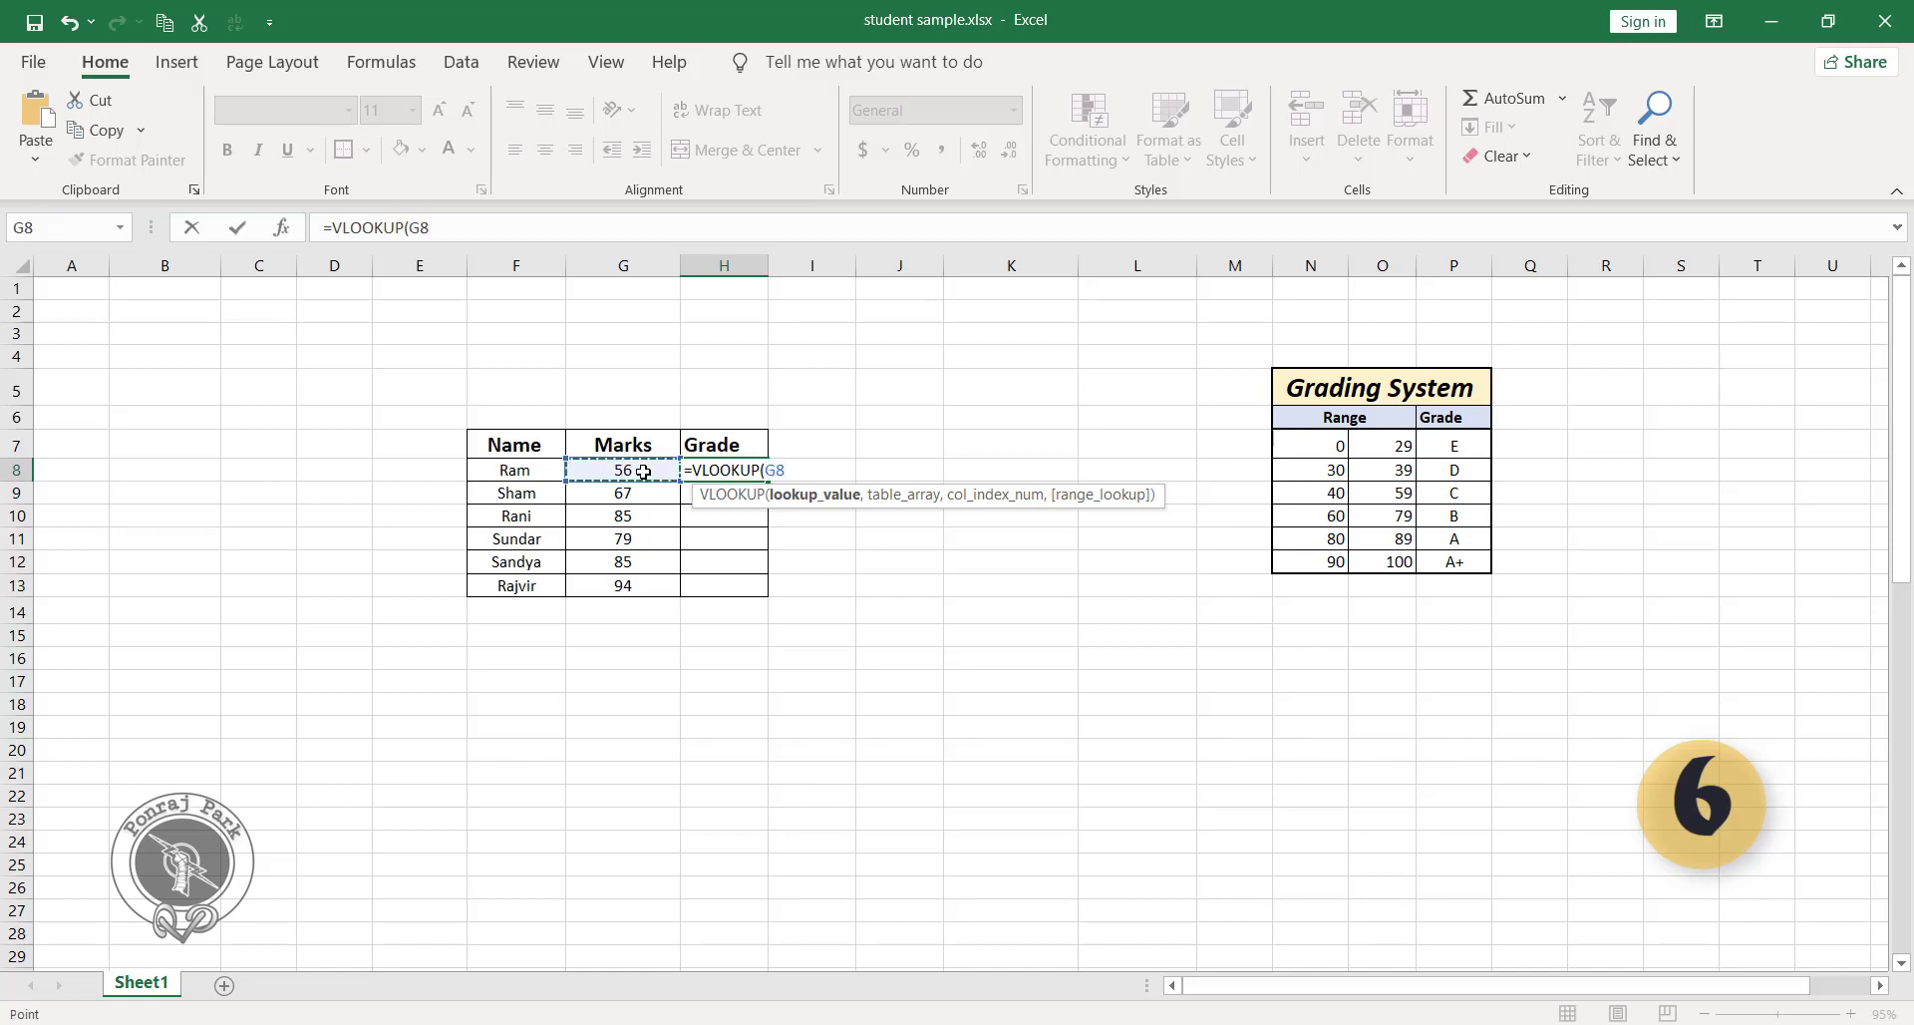
{"action": "type", "text": ","}
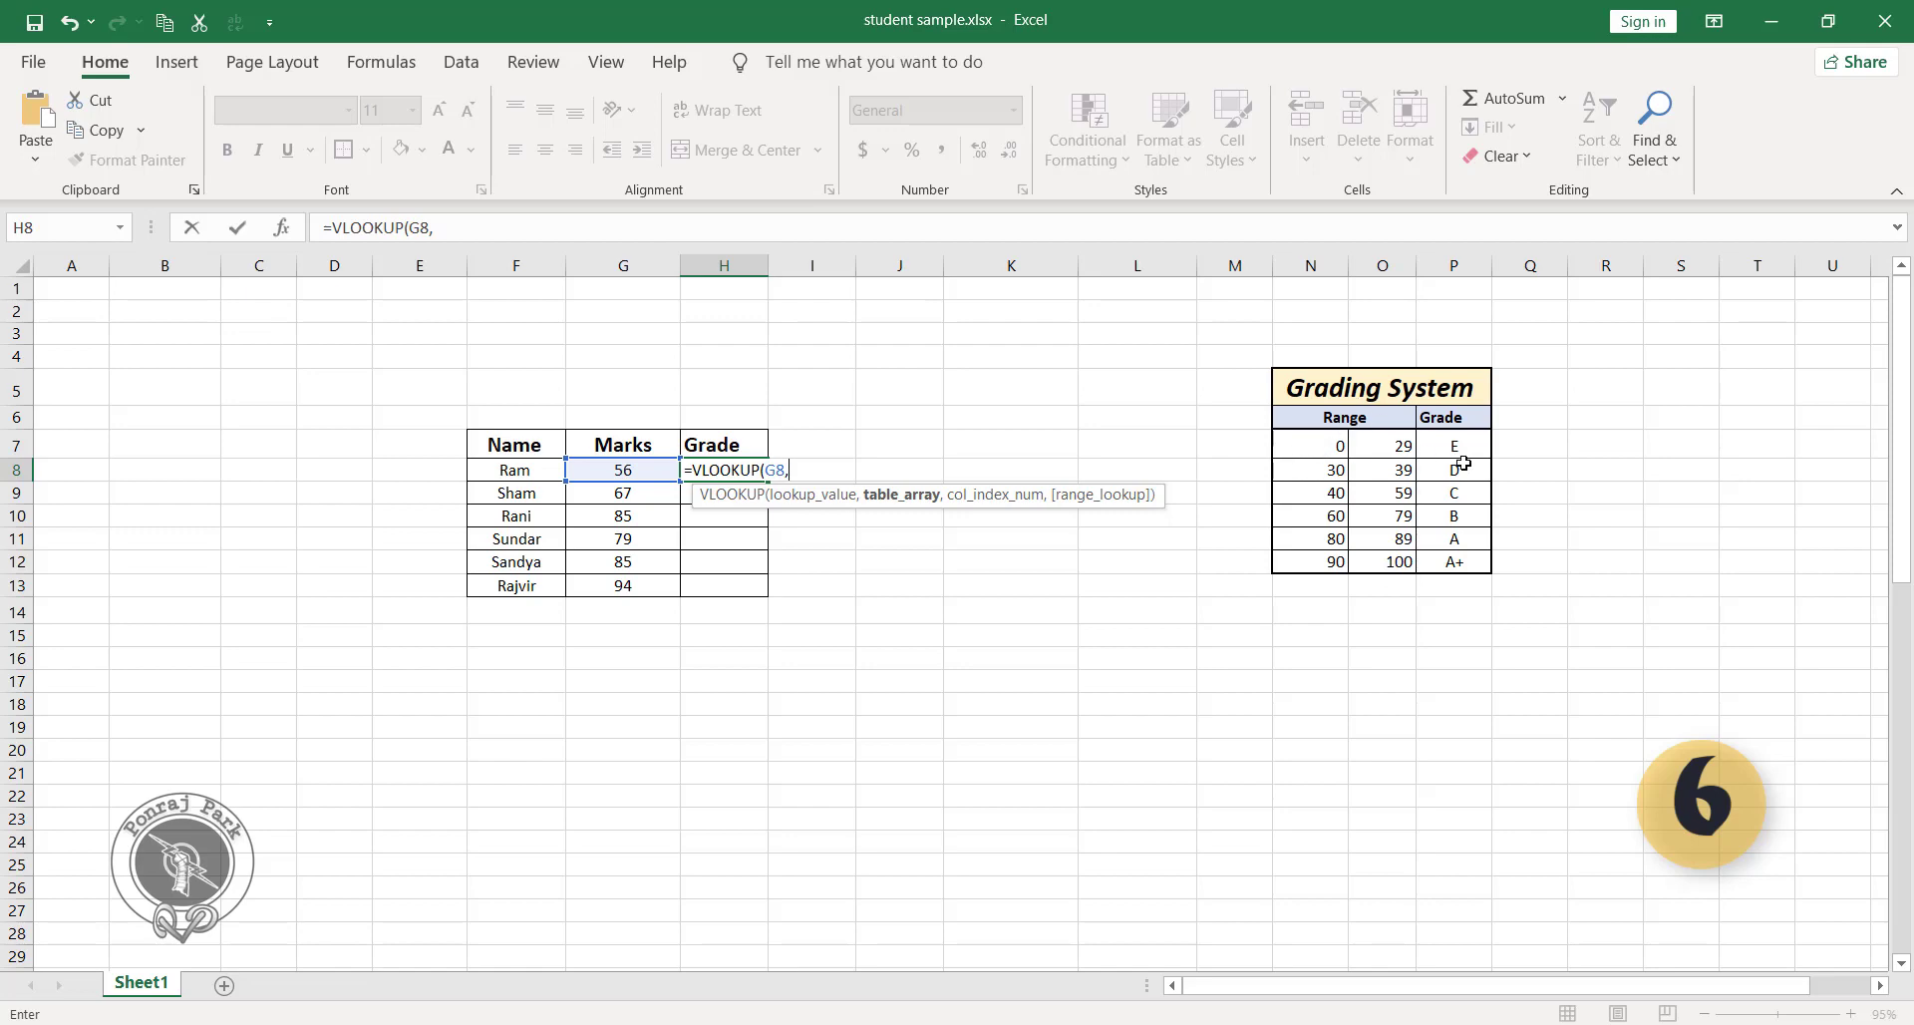
{"action": "left_click_drag", "start_coordinate": [1306, 446], "coordinate": [1451, 561]}
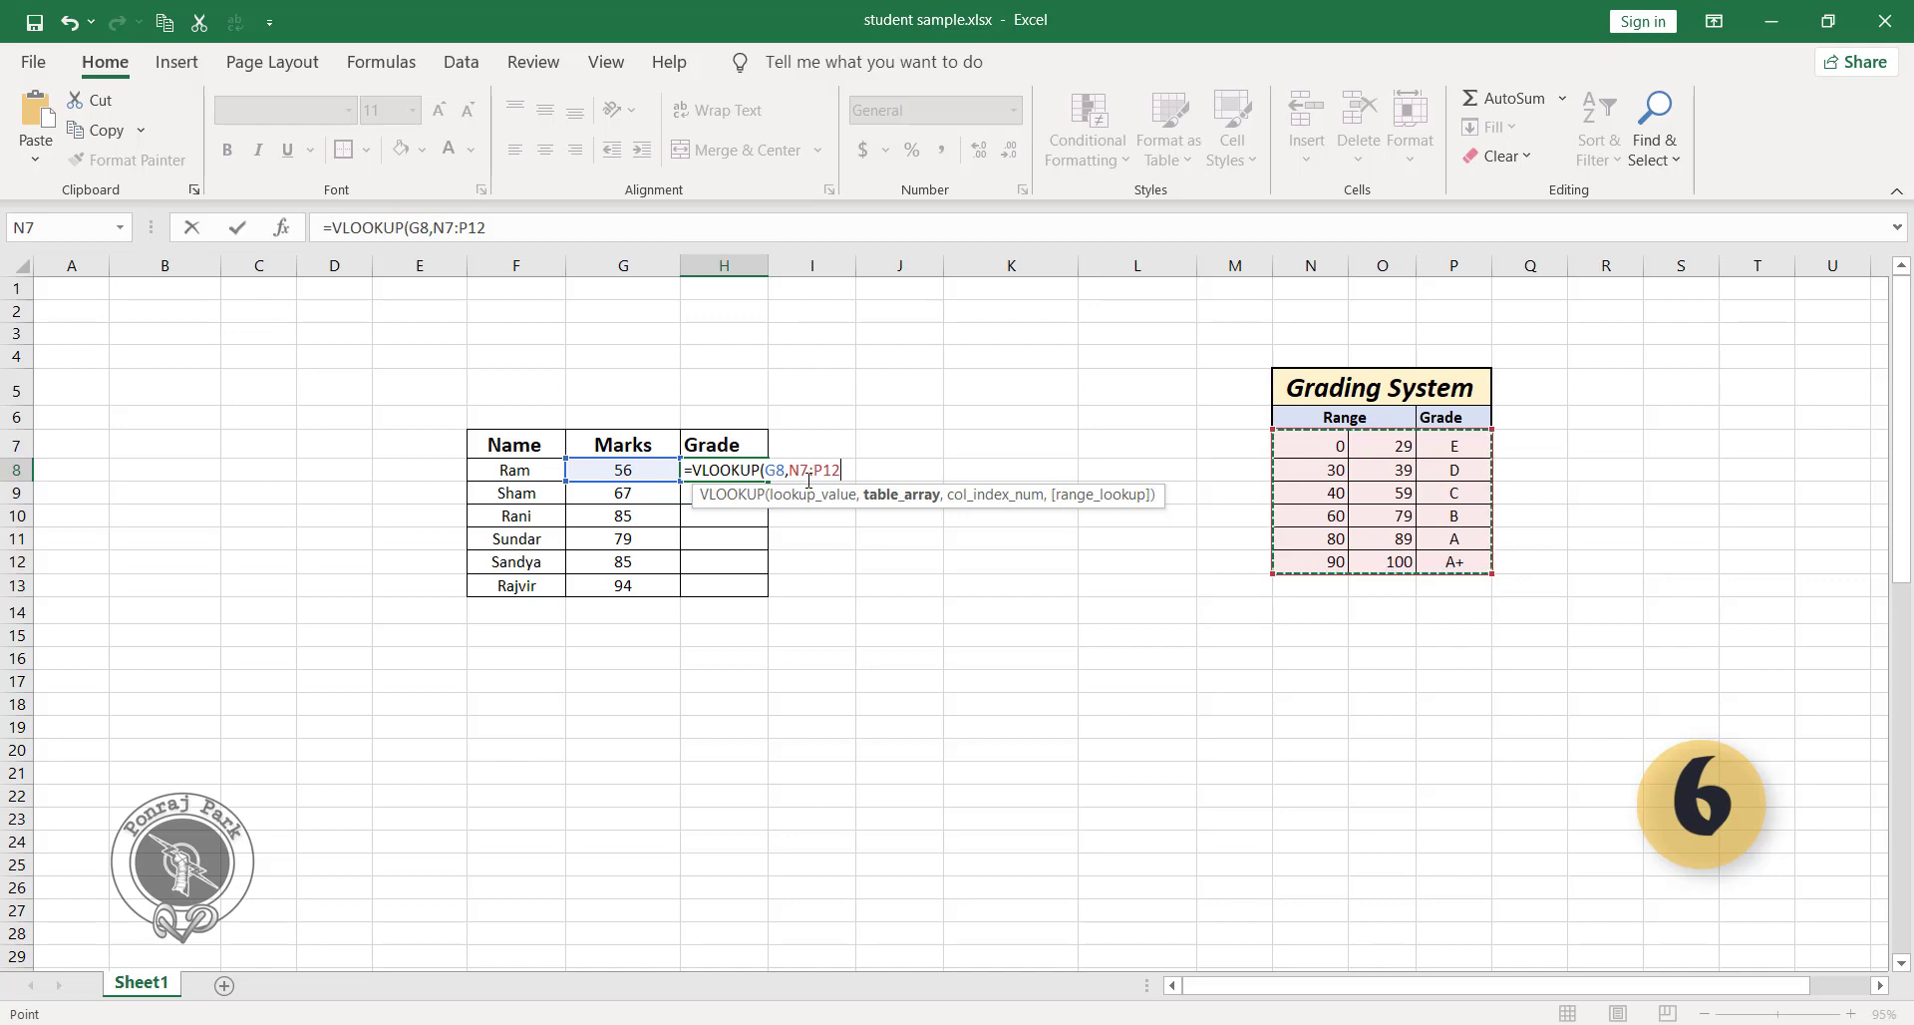
{"action": "type", "text": ","}
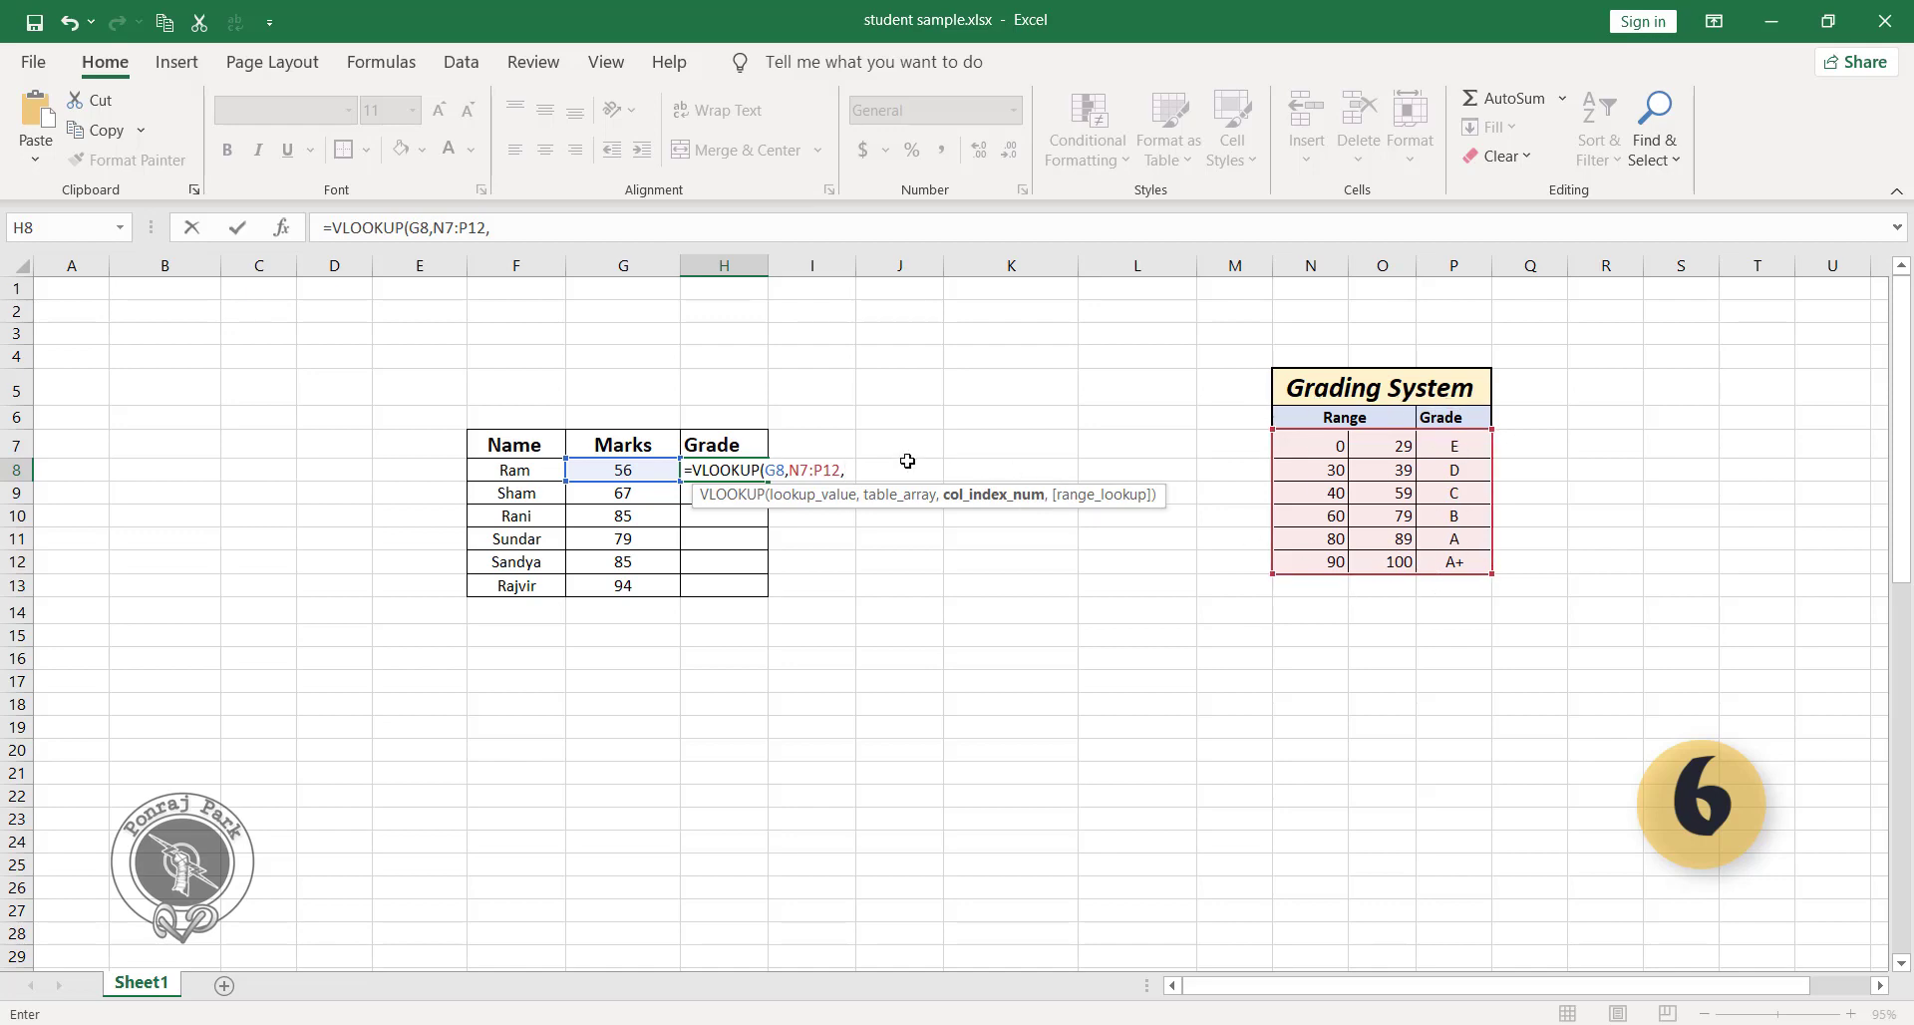
{"action": "type", "text": ","}
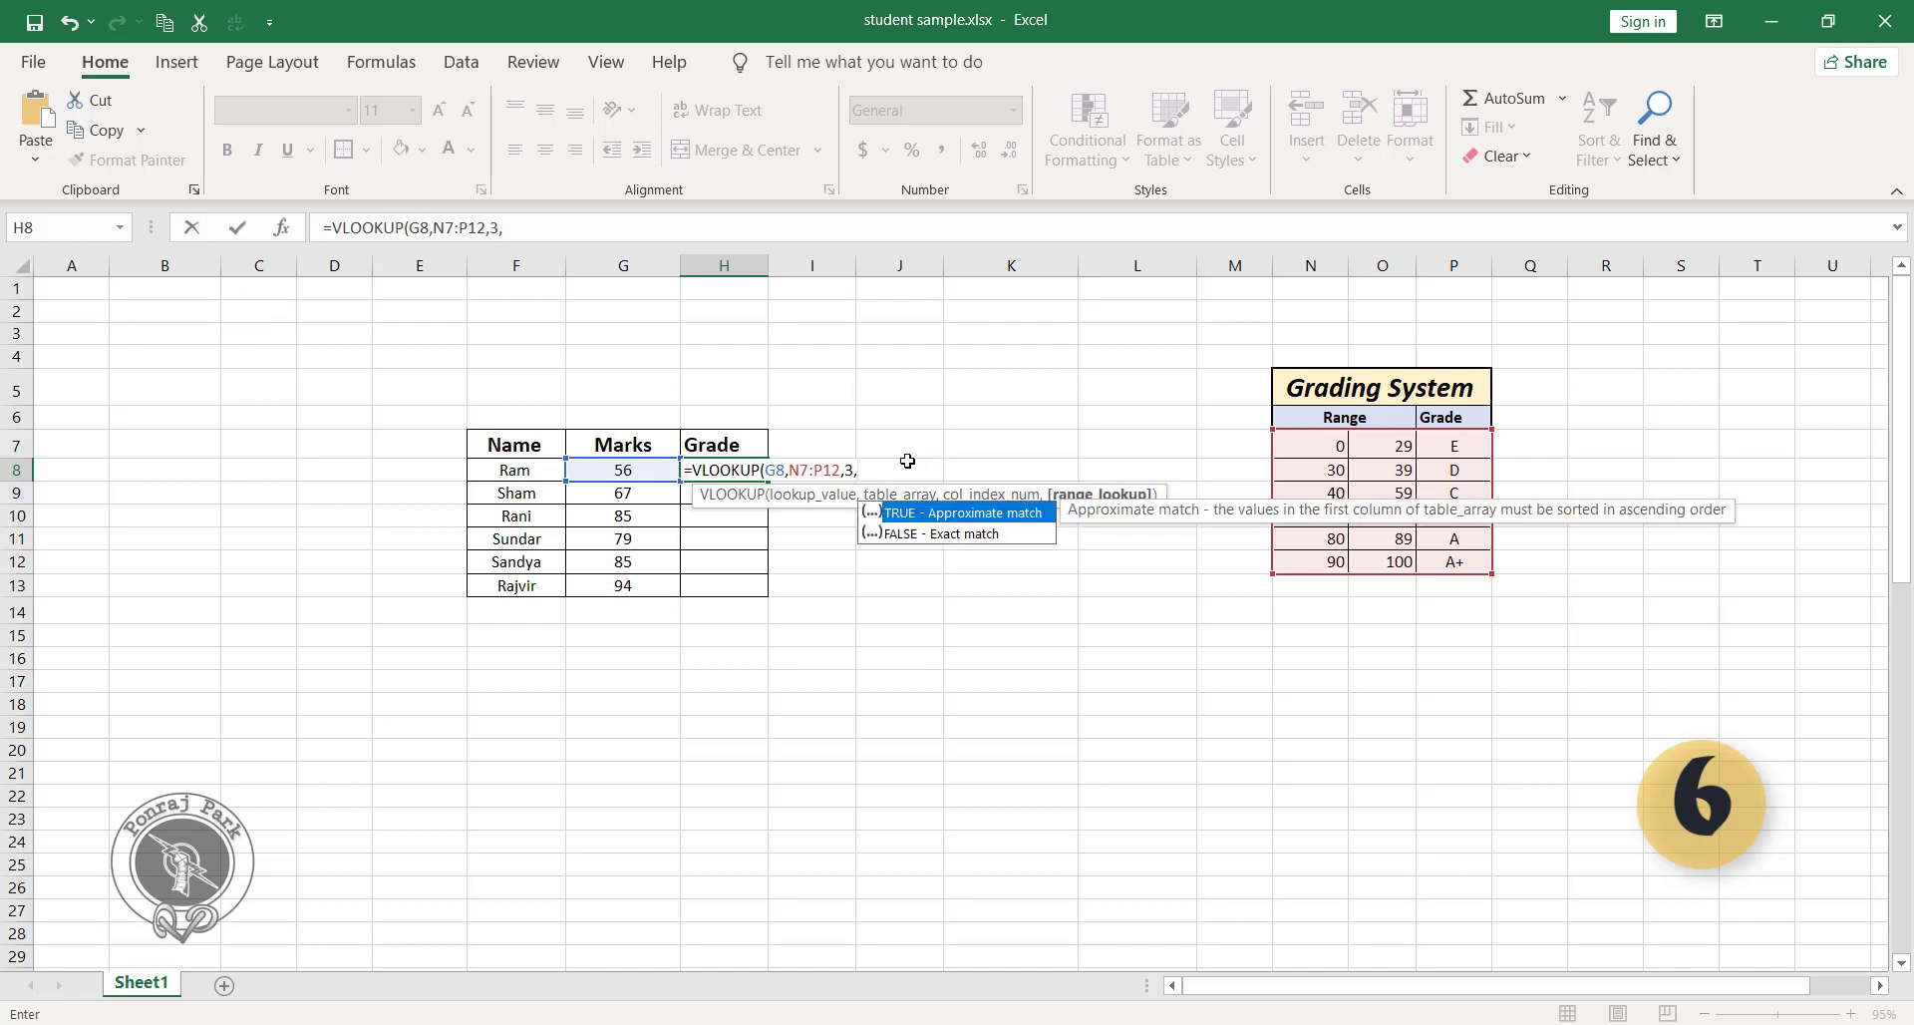
{"action": "double_click", "coordinate": [1022, 514]}
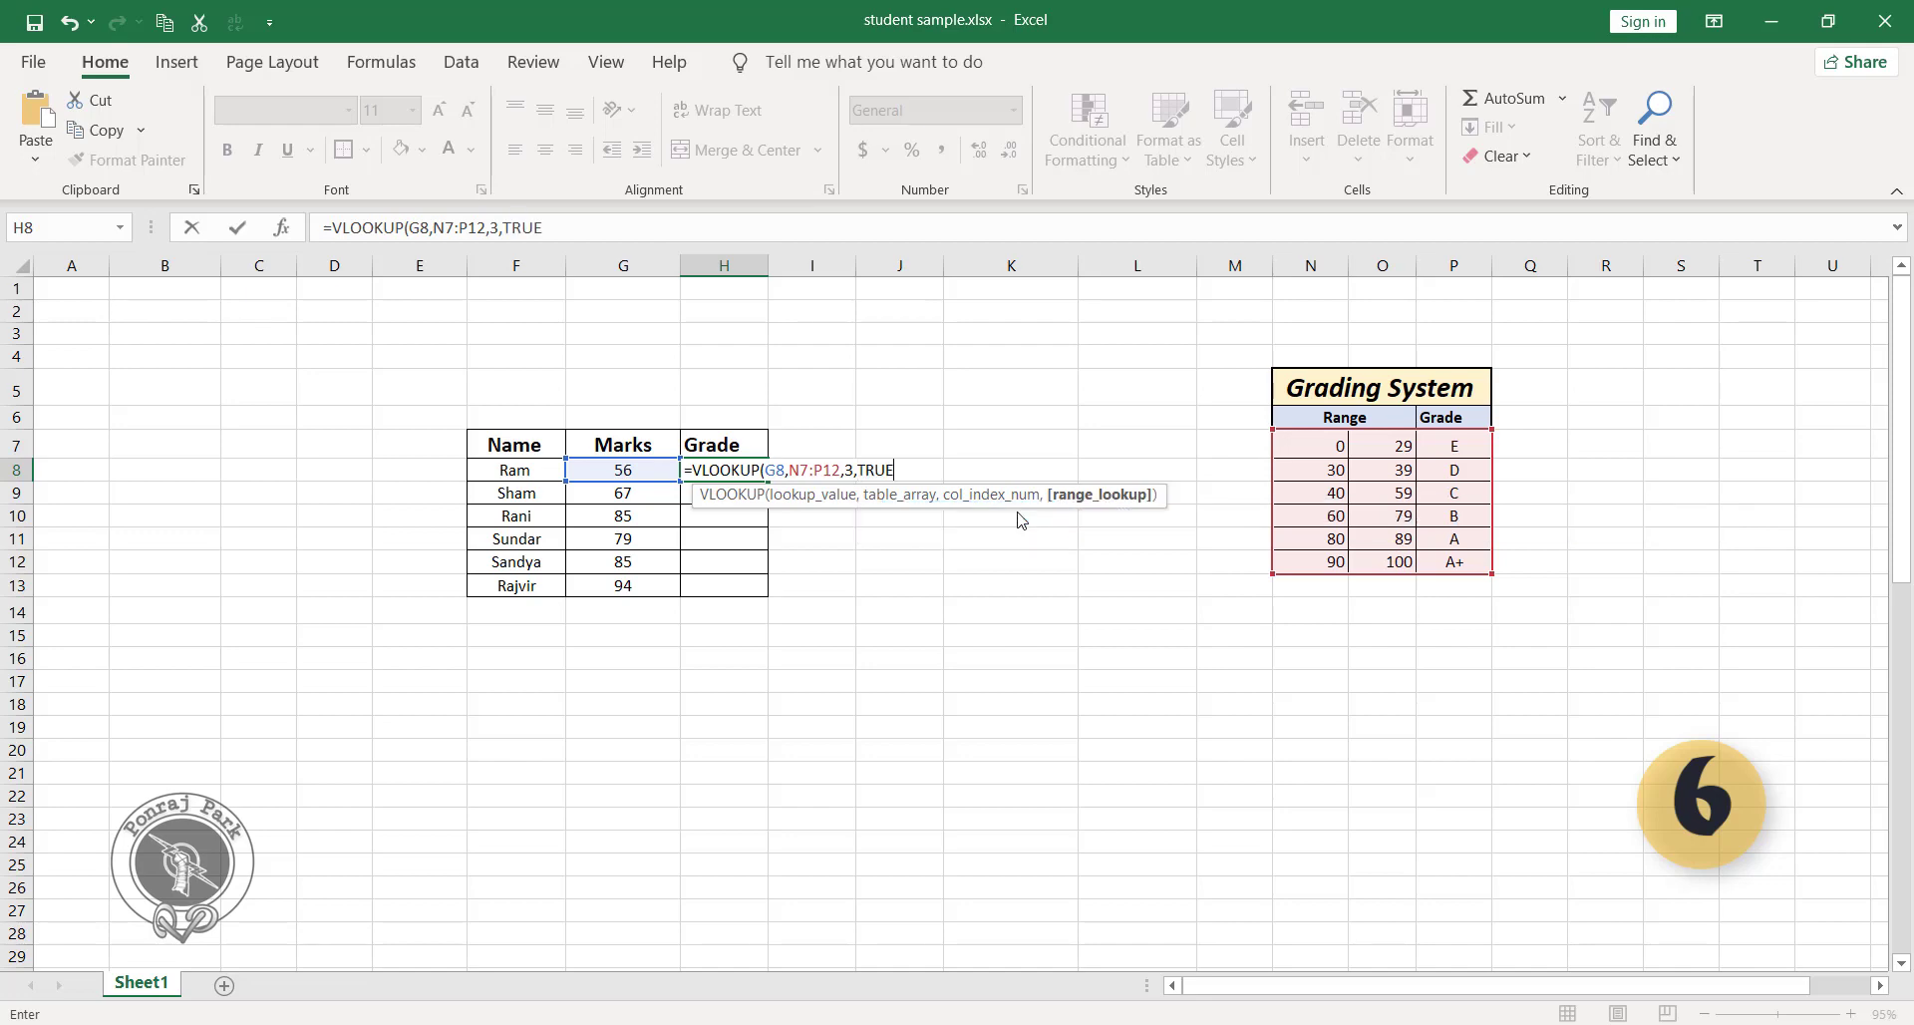
{"action": "type", "text": ")"}
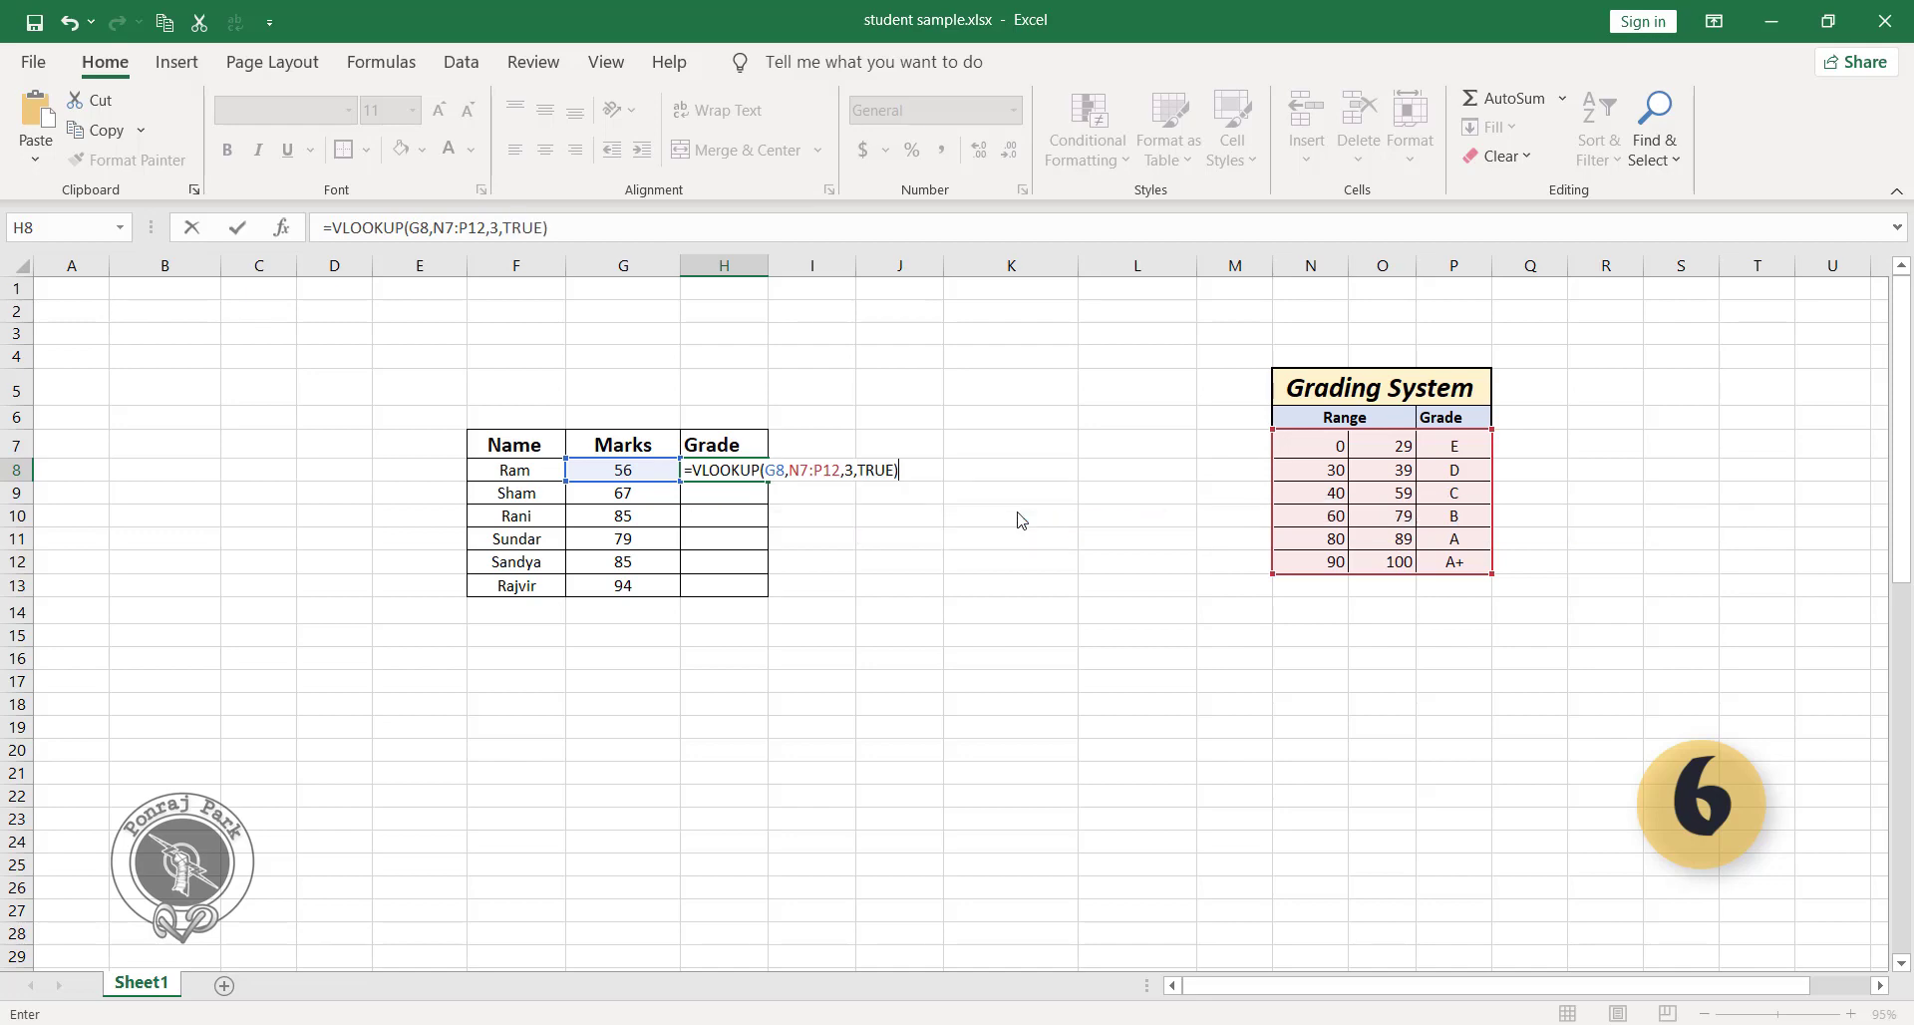
{"action": "key", "text": "Return"}
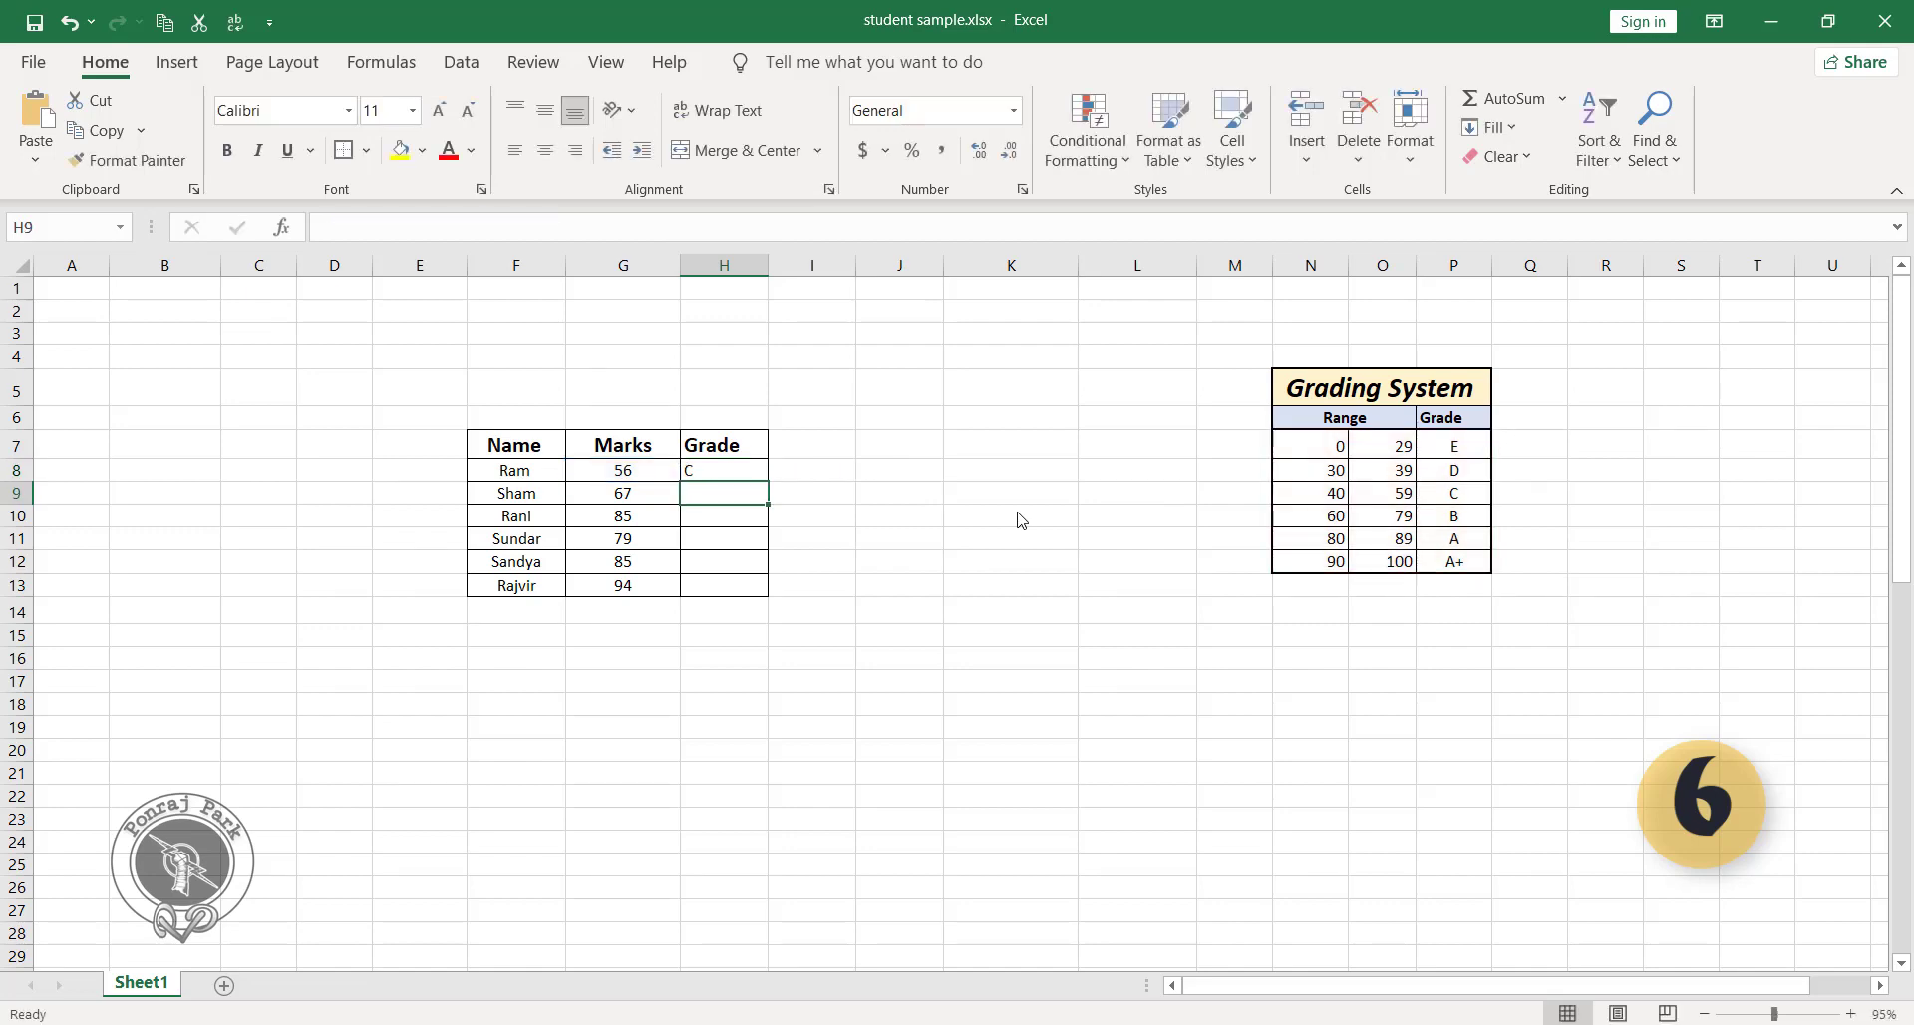
{"action": "left_click", "coordinate": [706, 467]}
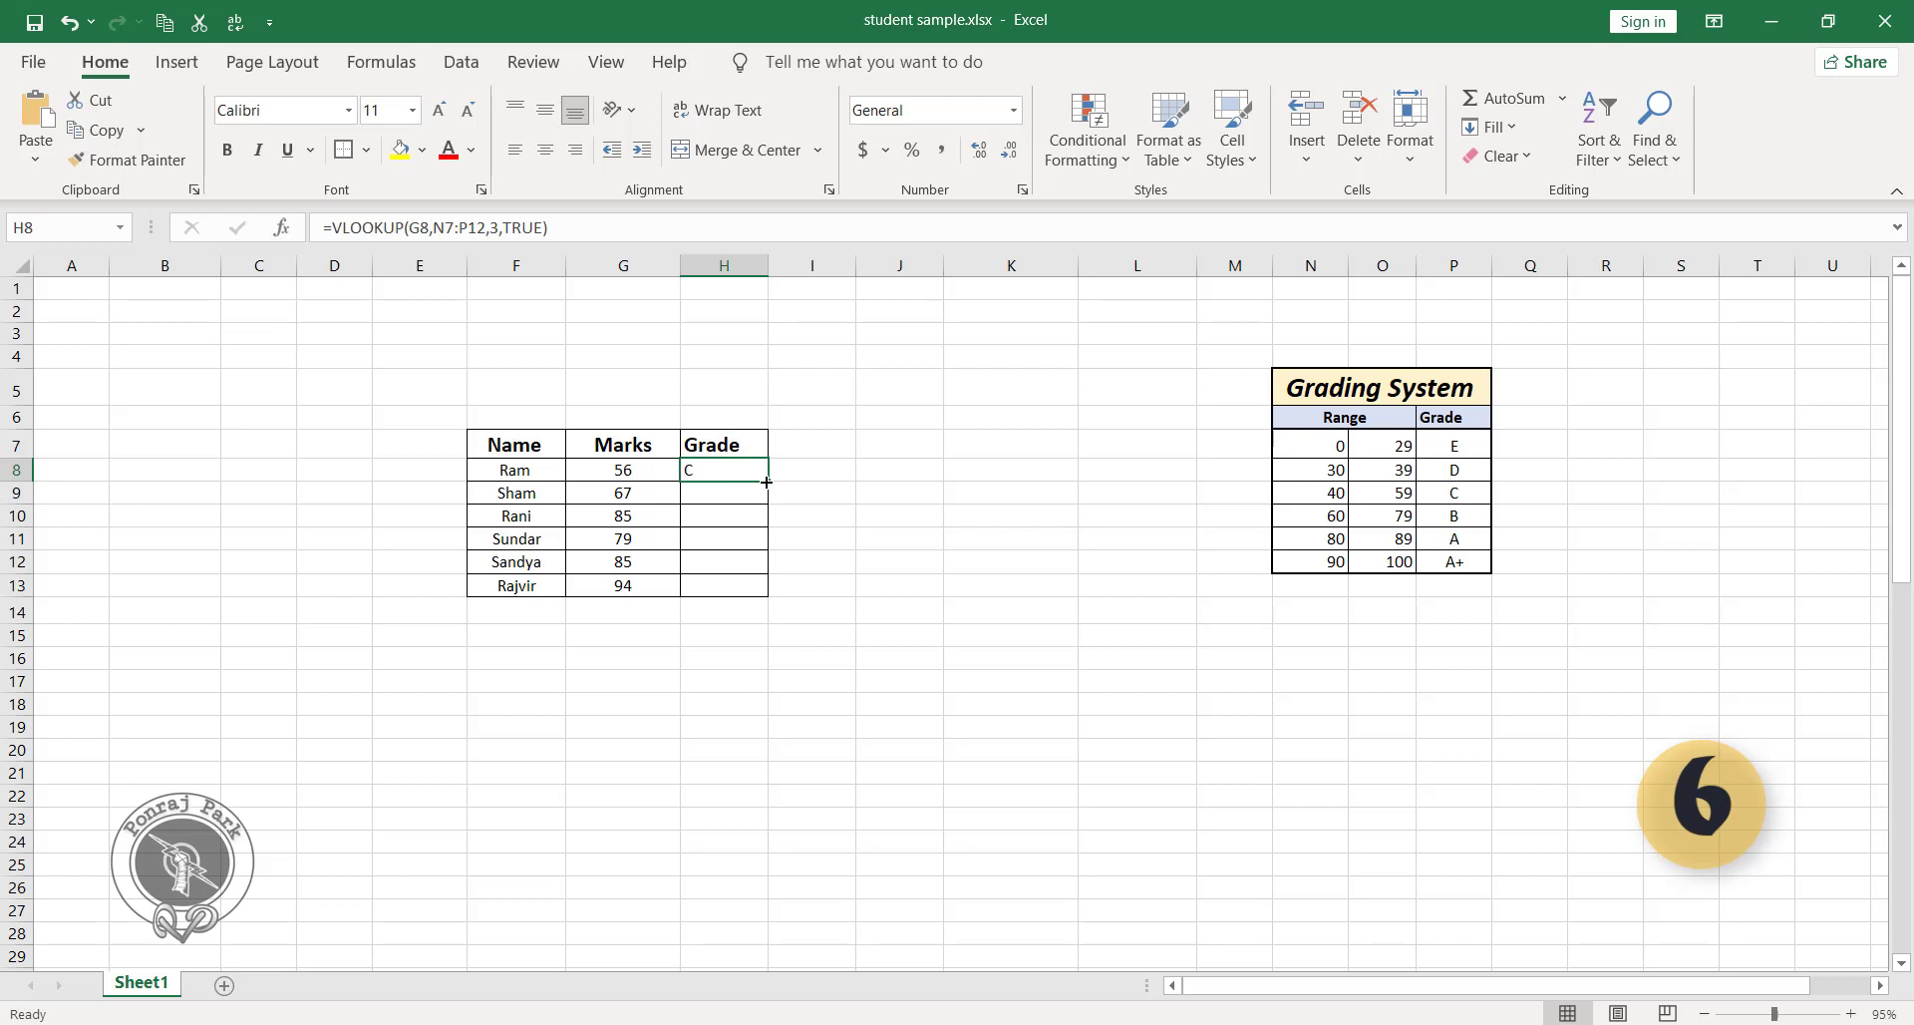
{"action": "left_click_drag", "start_coordinate": [767, 483], "coordinate": [770, 595]}
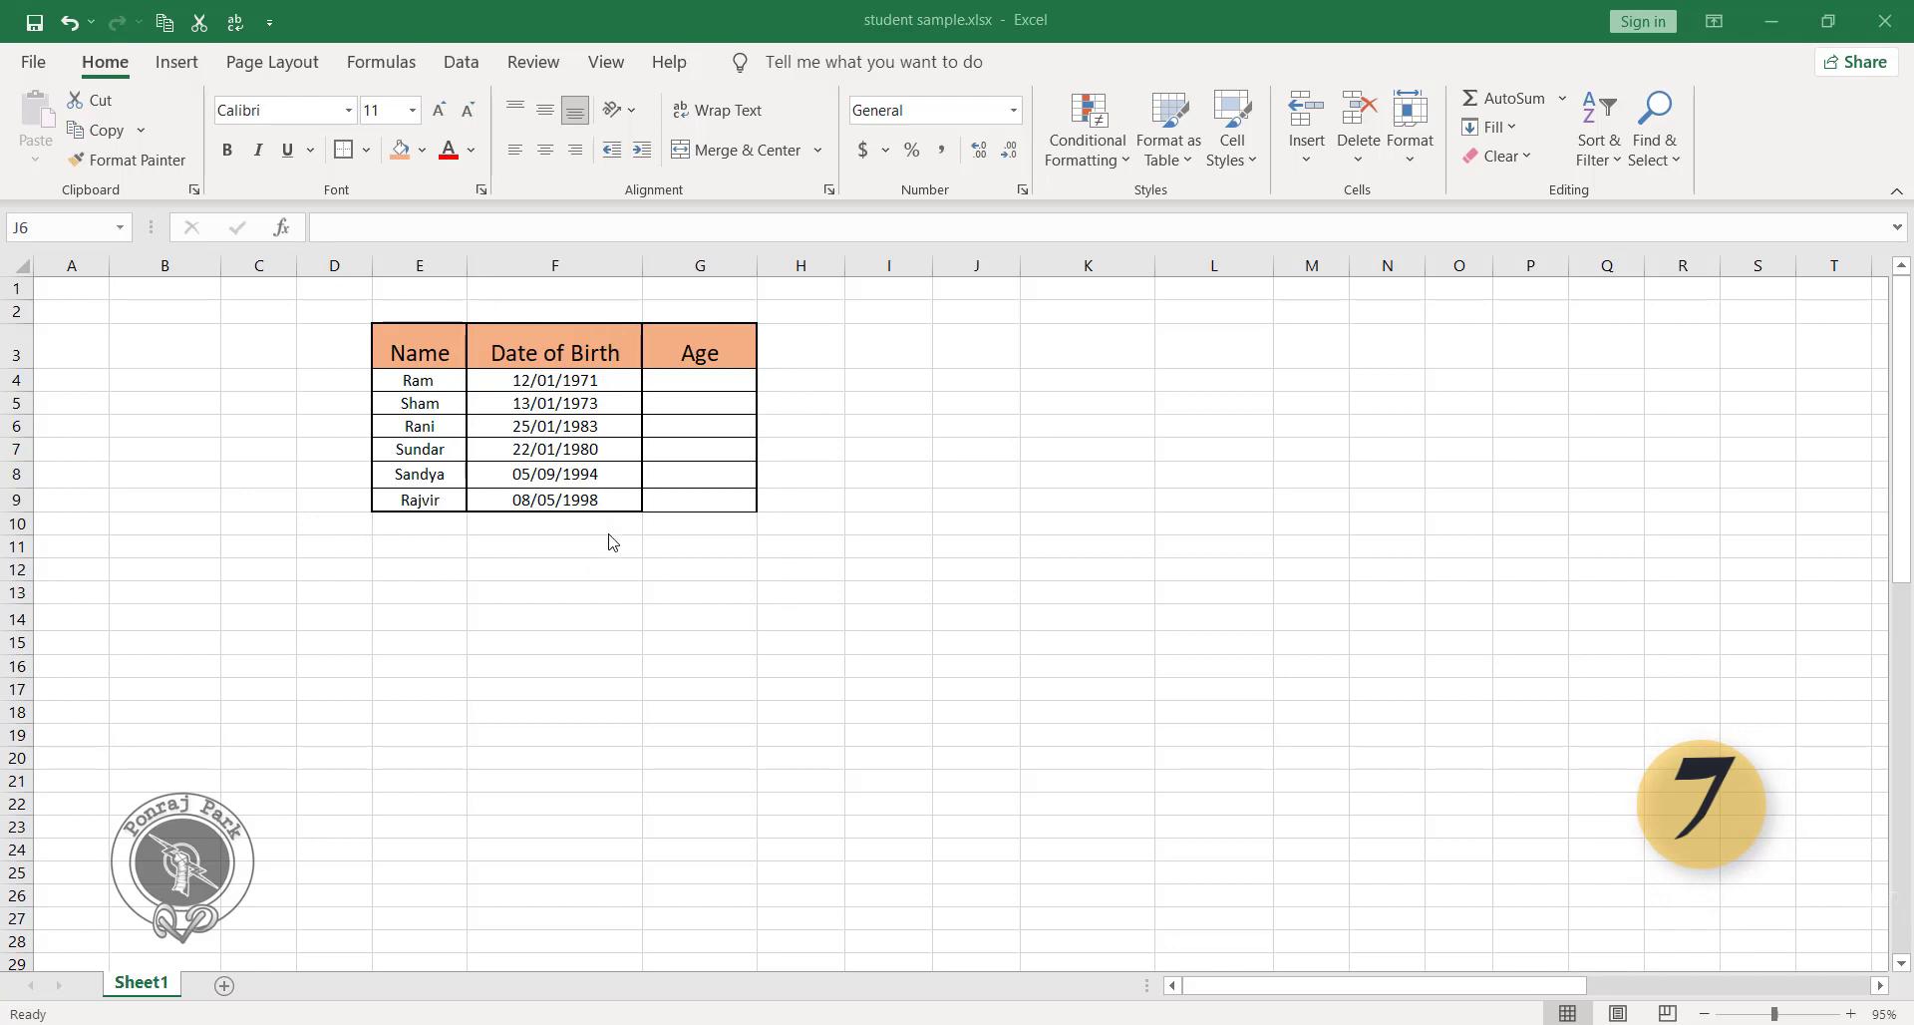
Calculate the first person's age in years in G4 with =DATEDIF(F4,TODAY(),"Y").
{"action": "left_click", "coordinate": [721, 378]}
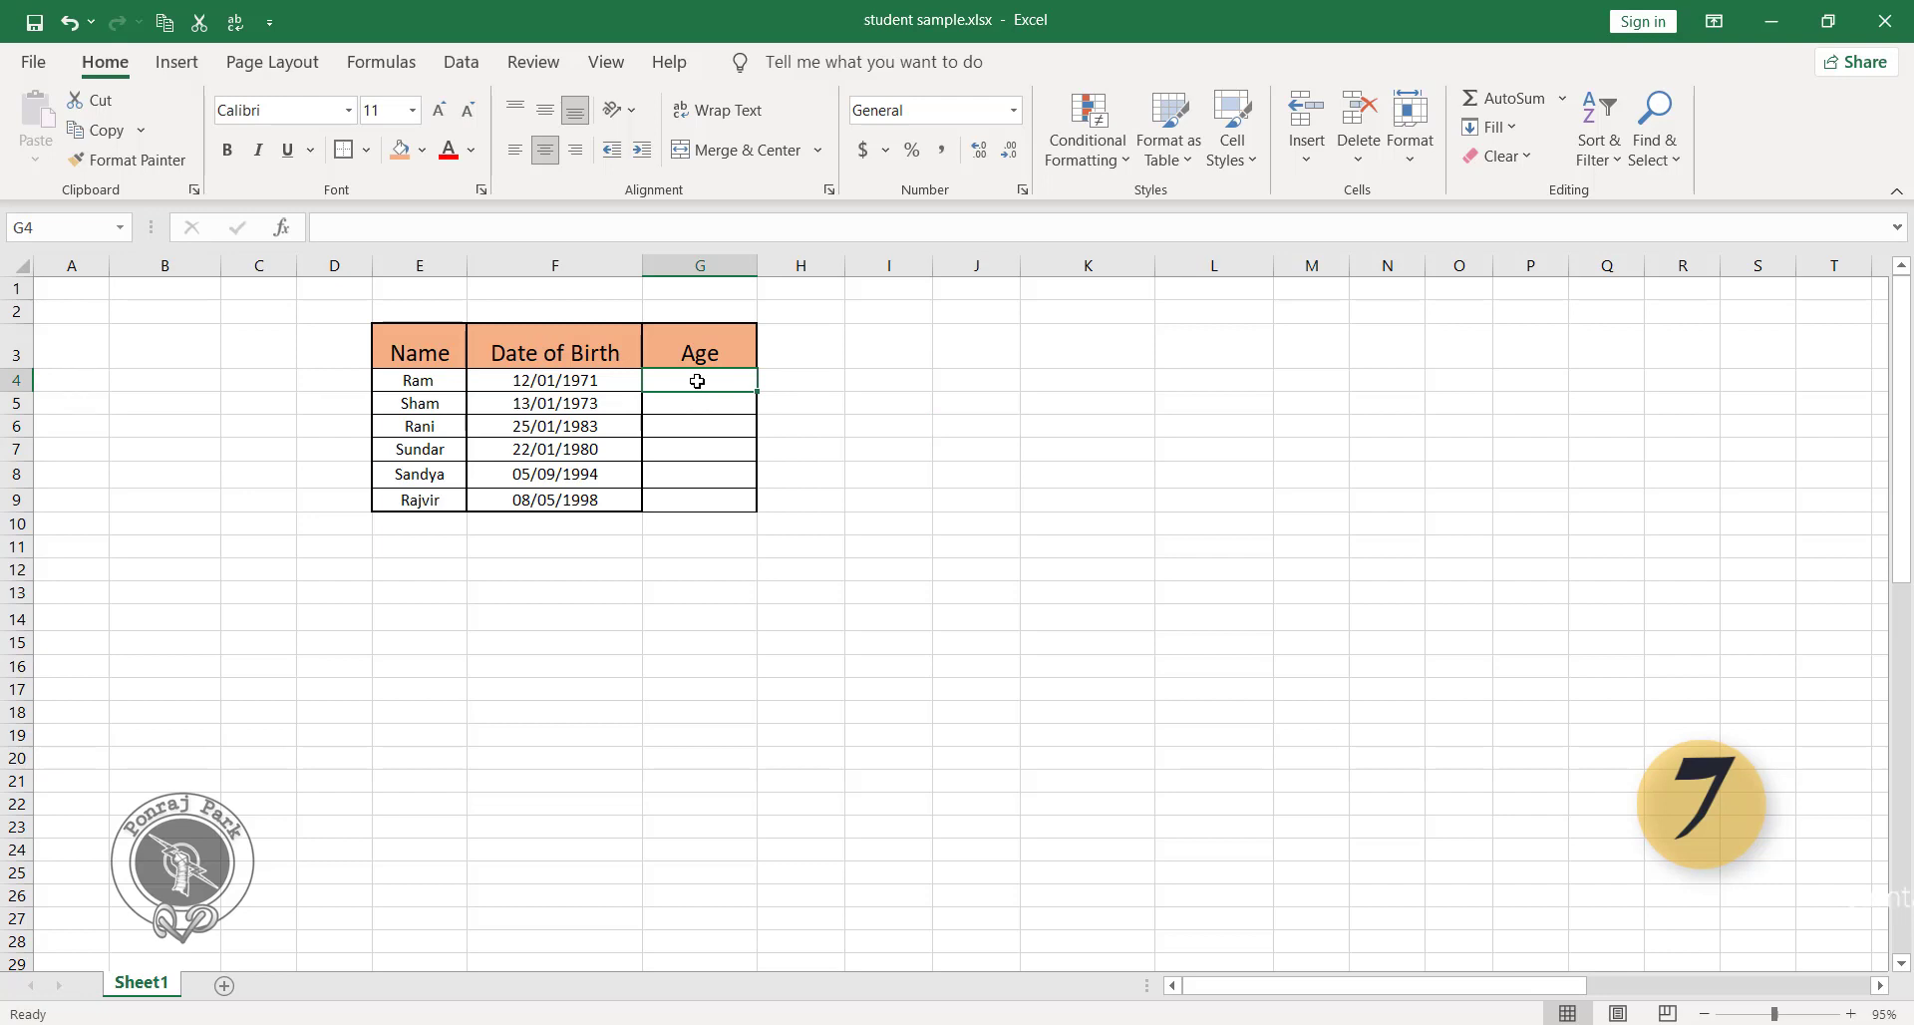
{"action": "type", "text": "="}
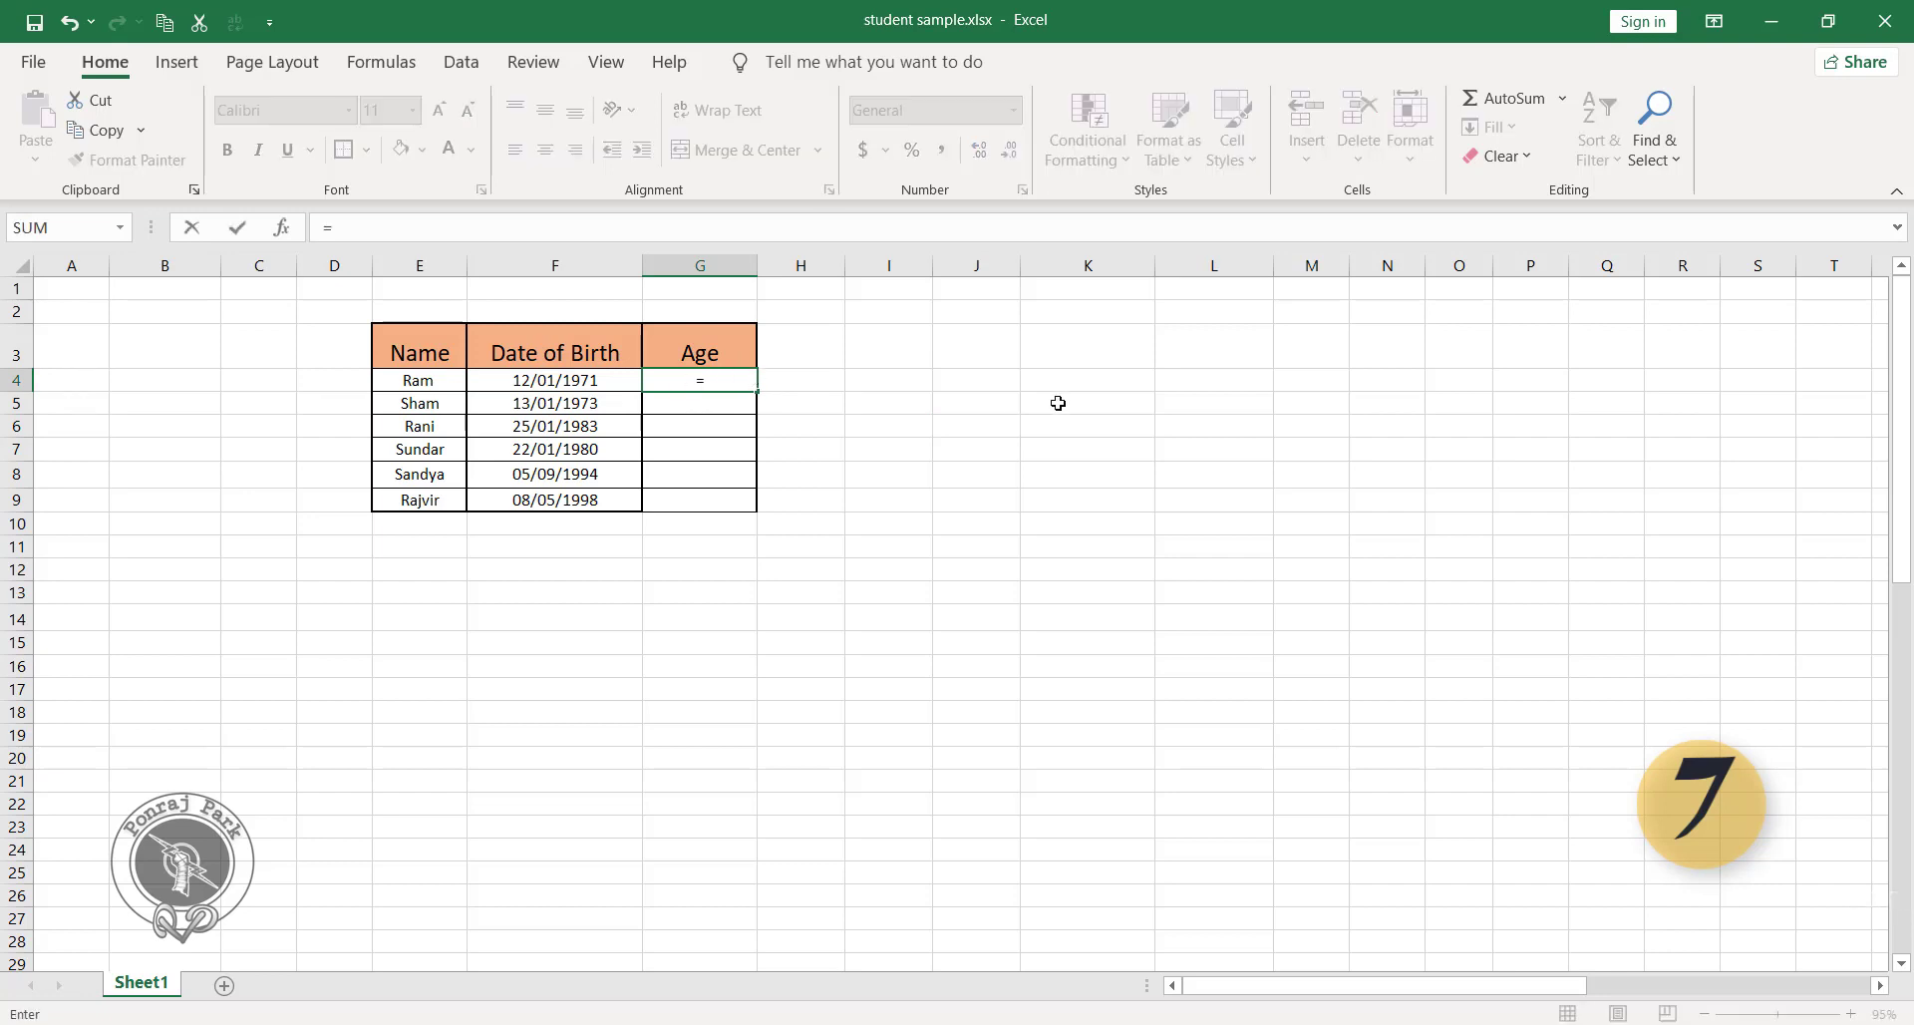
{"action": "type", "text": "datedif("}
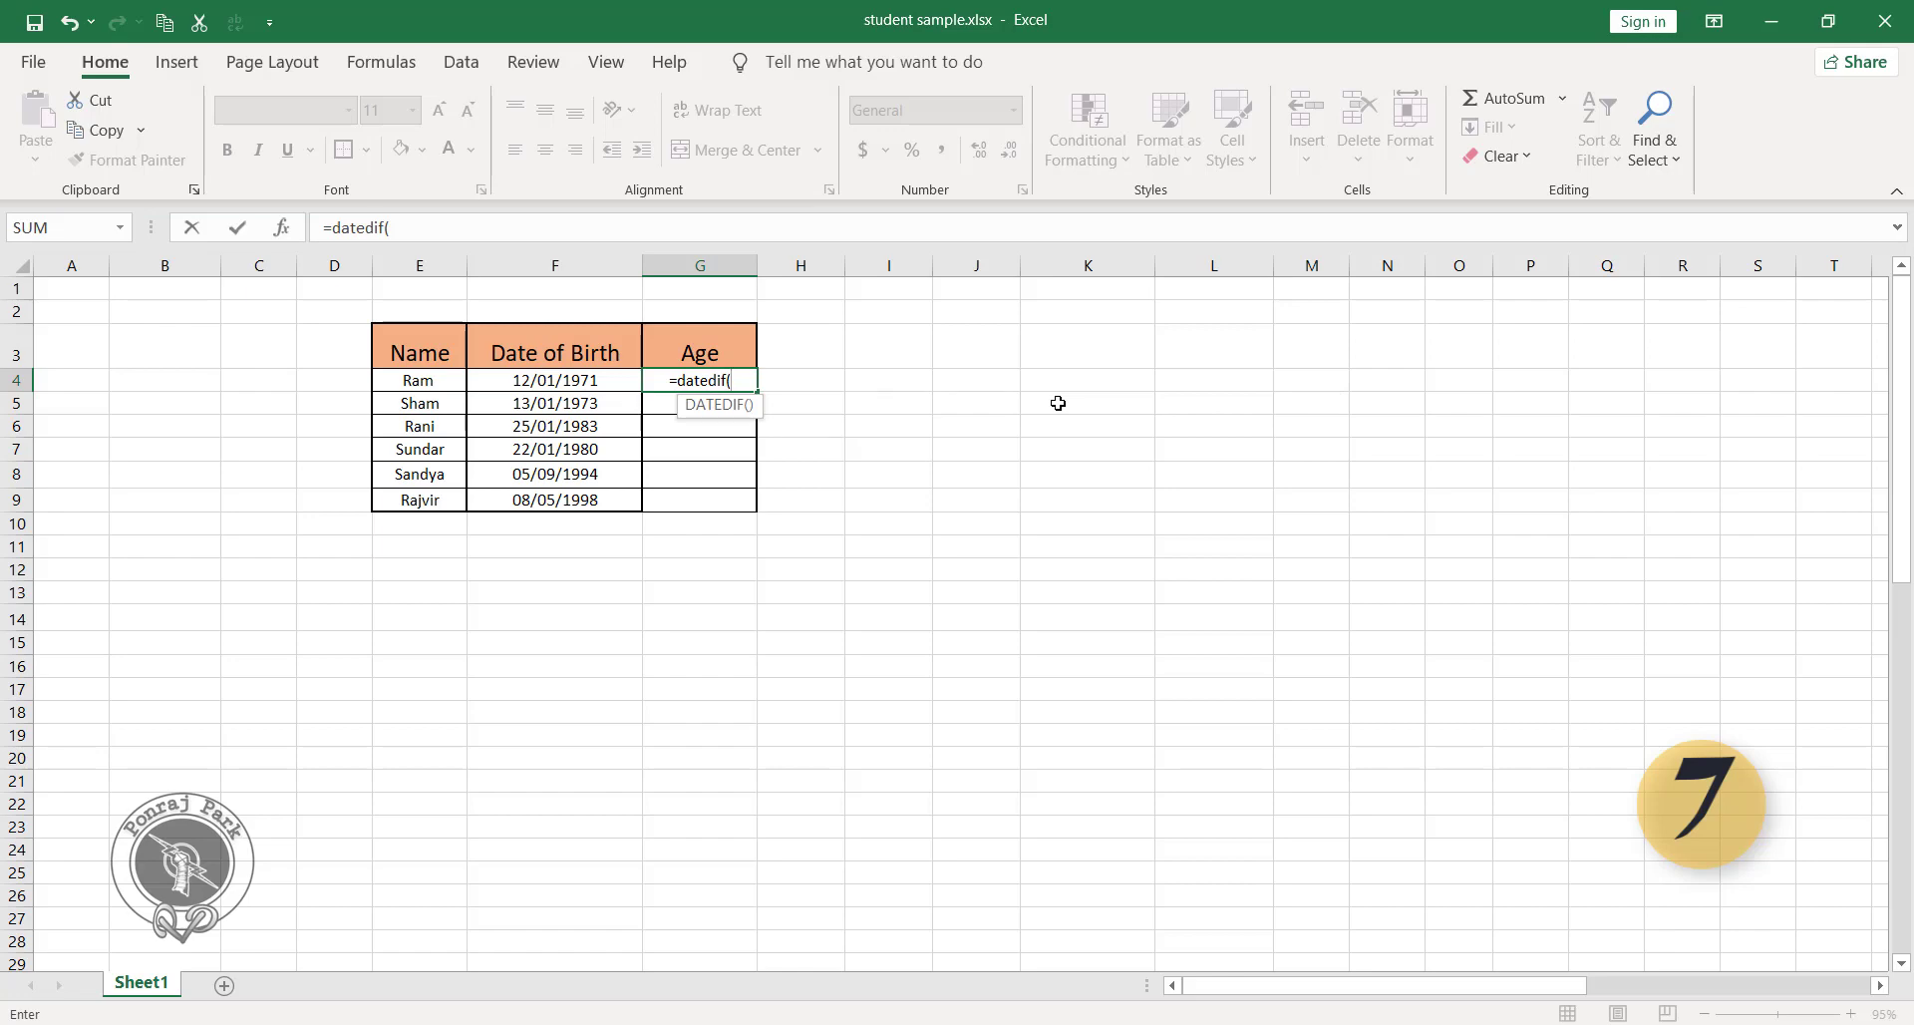
{"action": "left_click", "coordinate": [595, 379]}
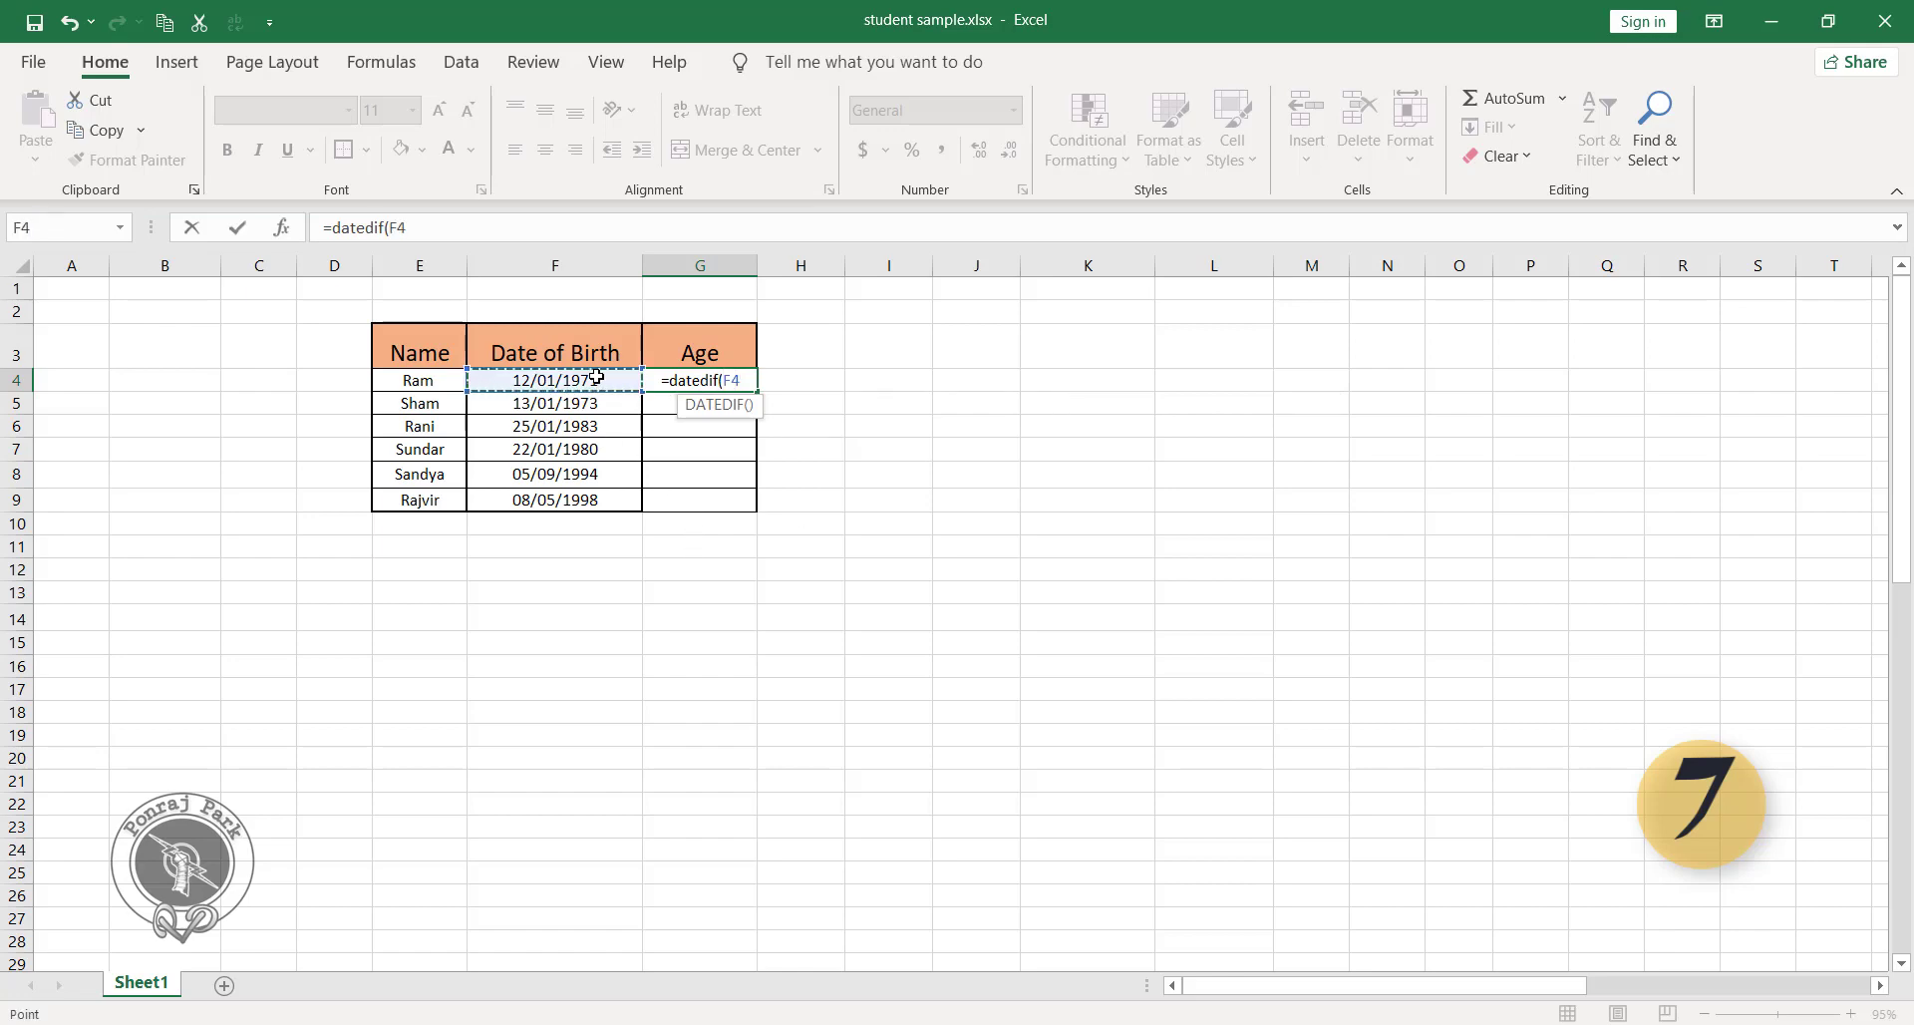
{"action": "type", "text": ",To"}
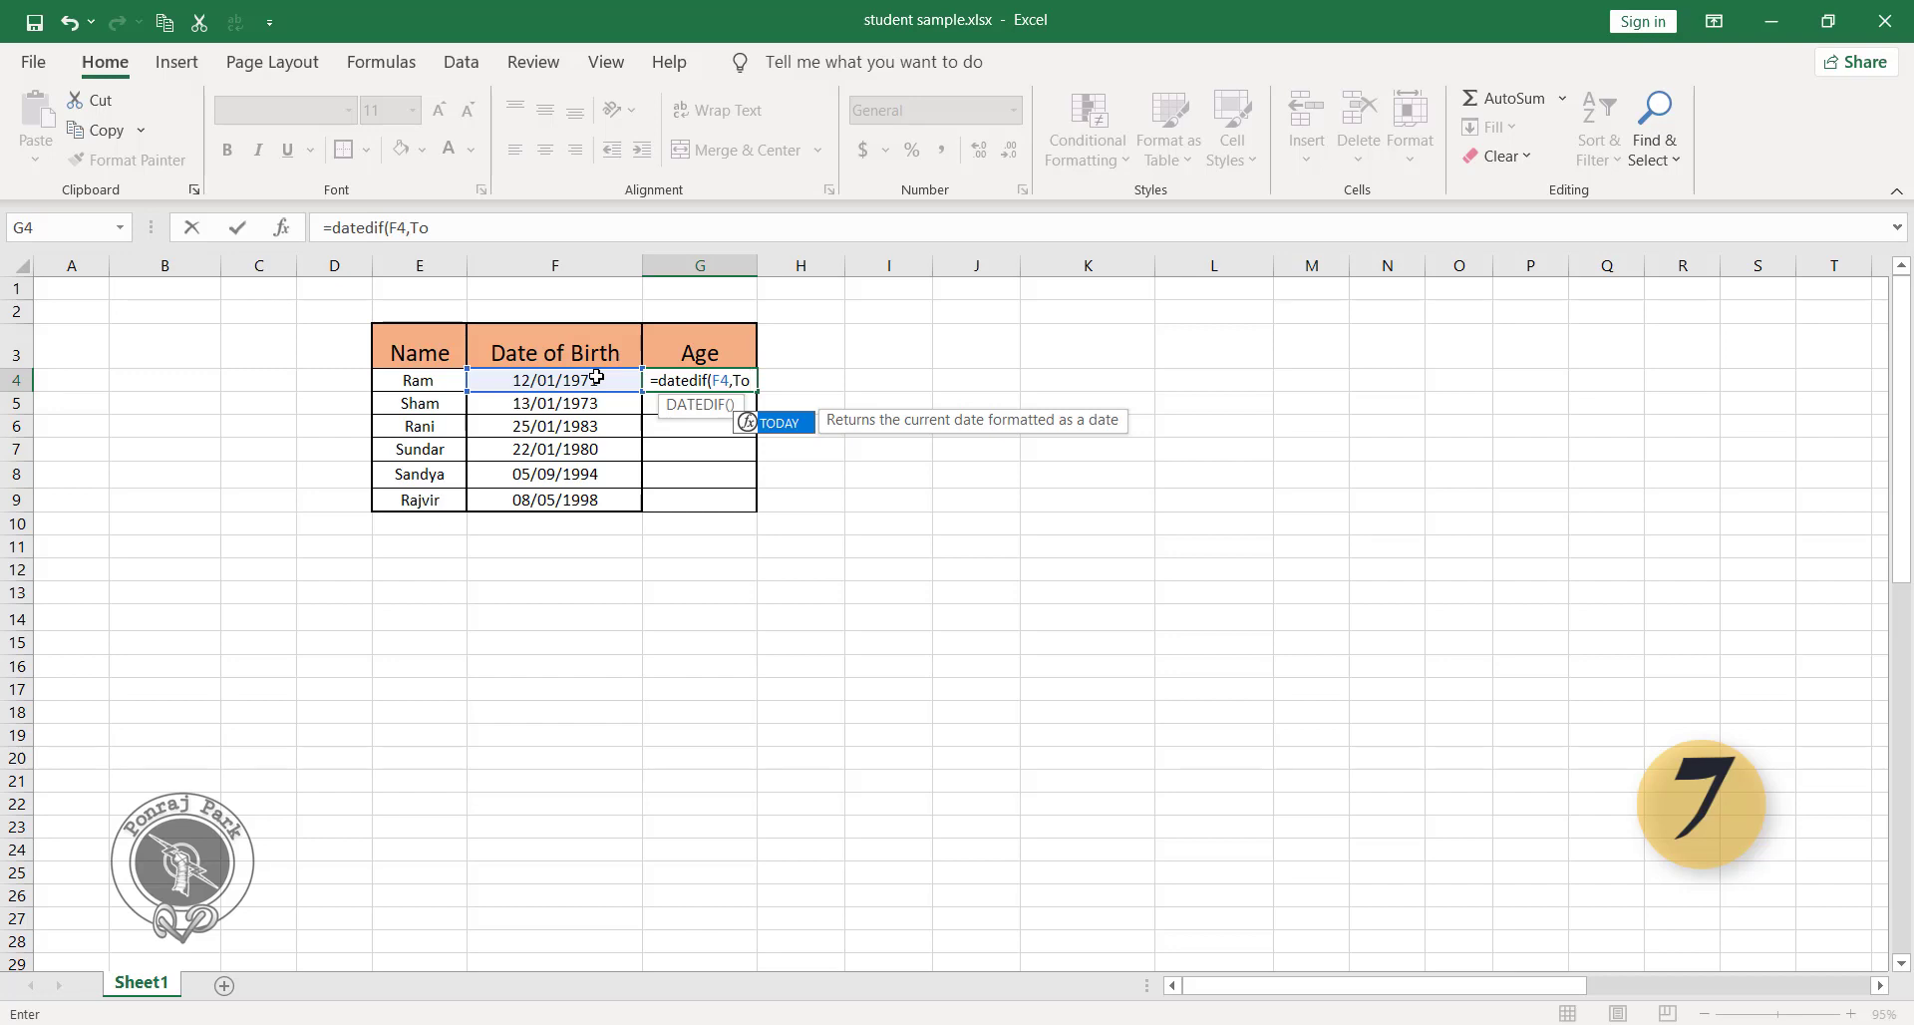
{"action": "key", "text": "Tab"}
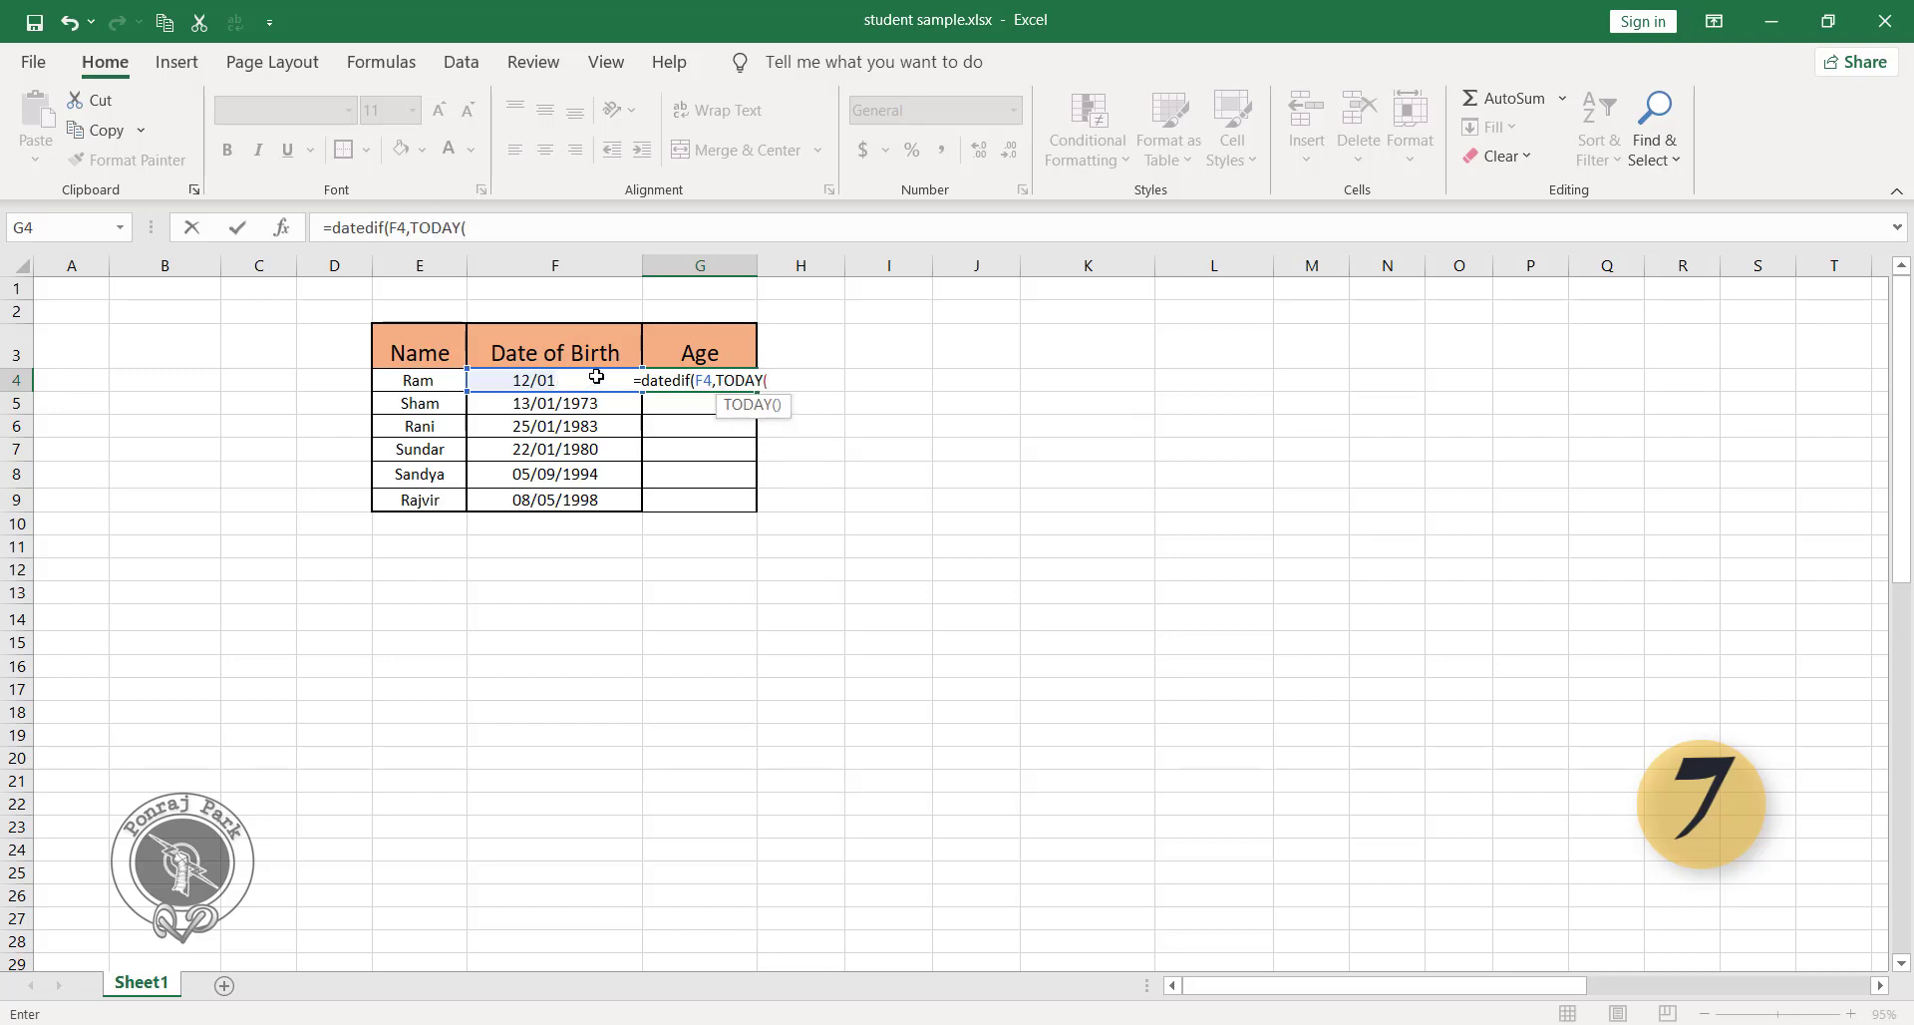
{"action": "type", "text": ")"}
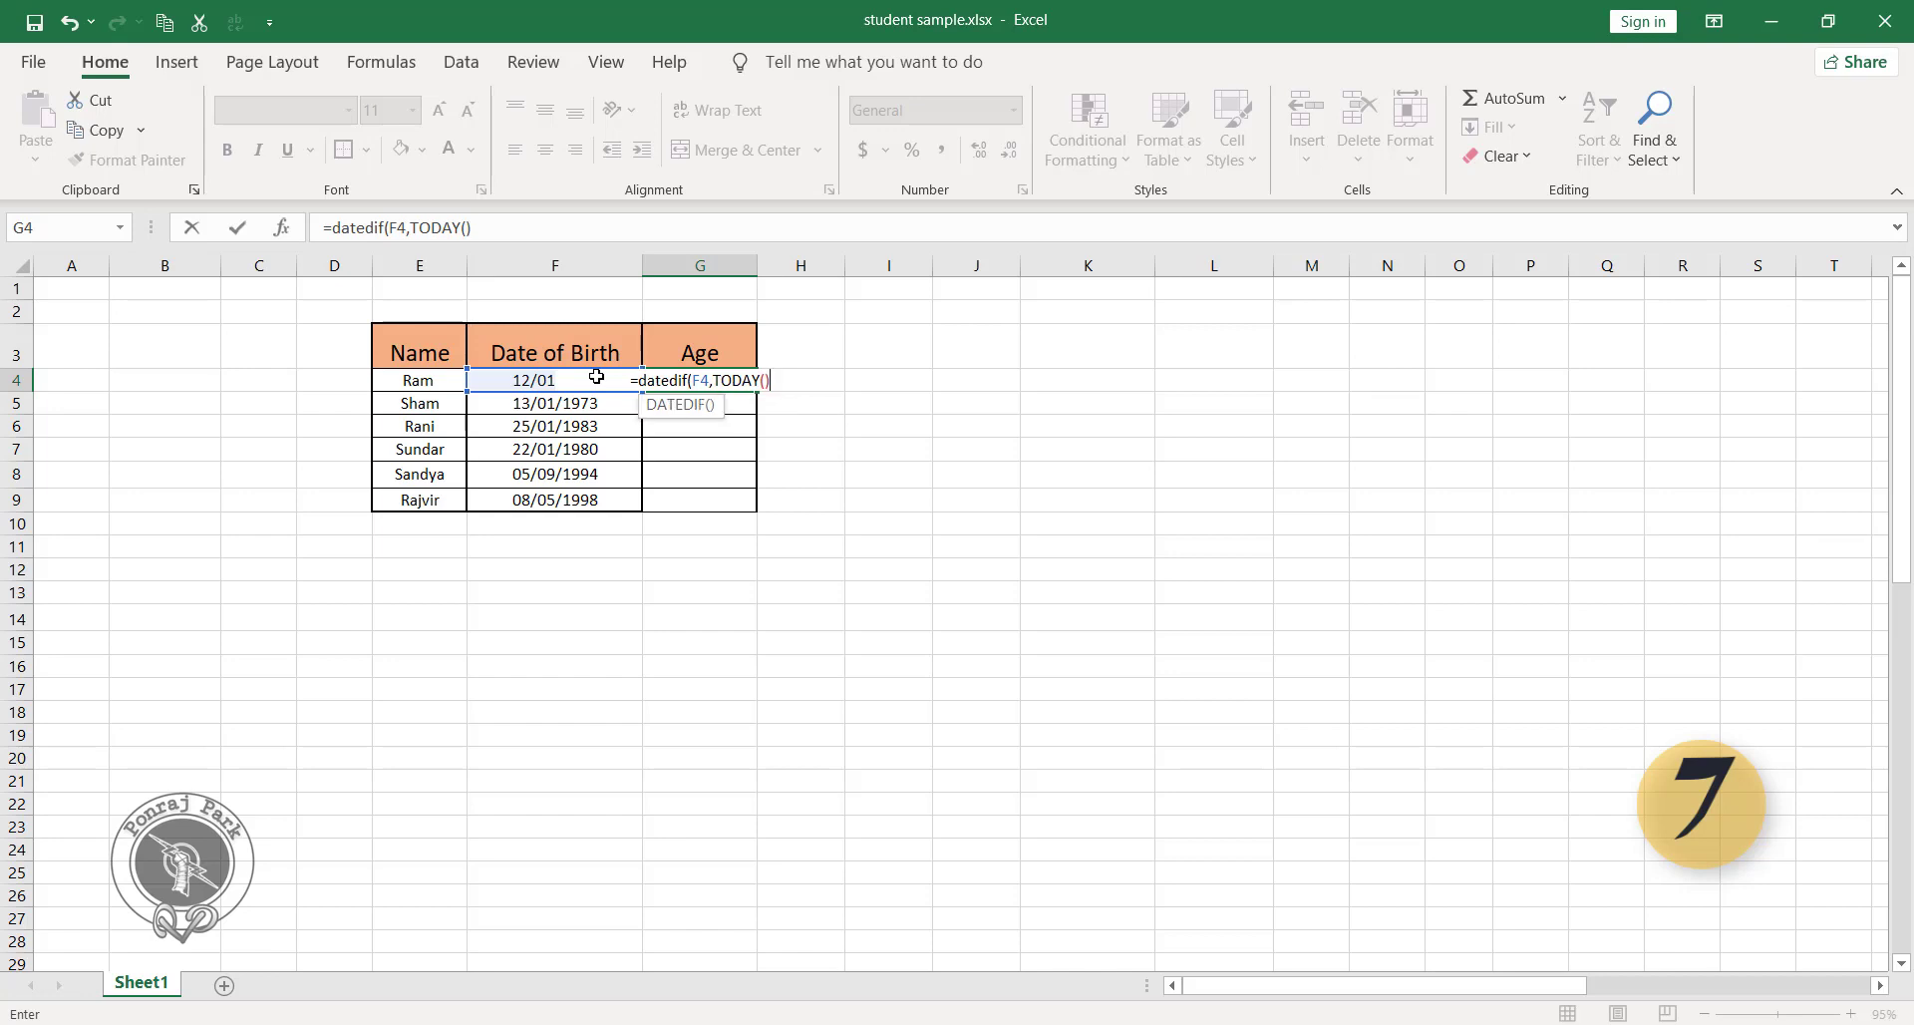
{"action": "type", "text": ","}
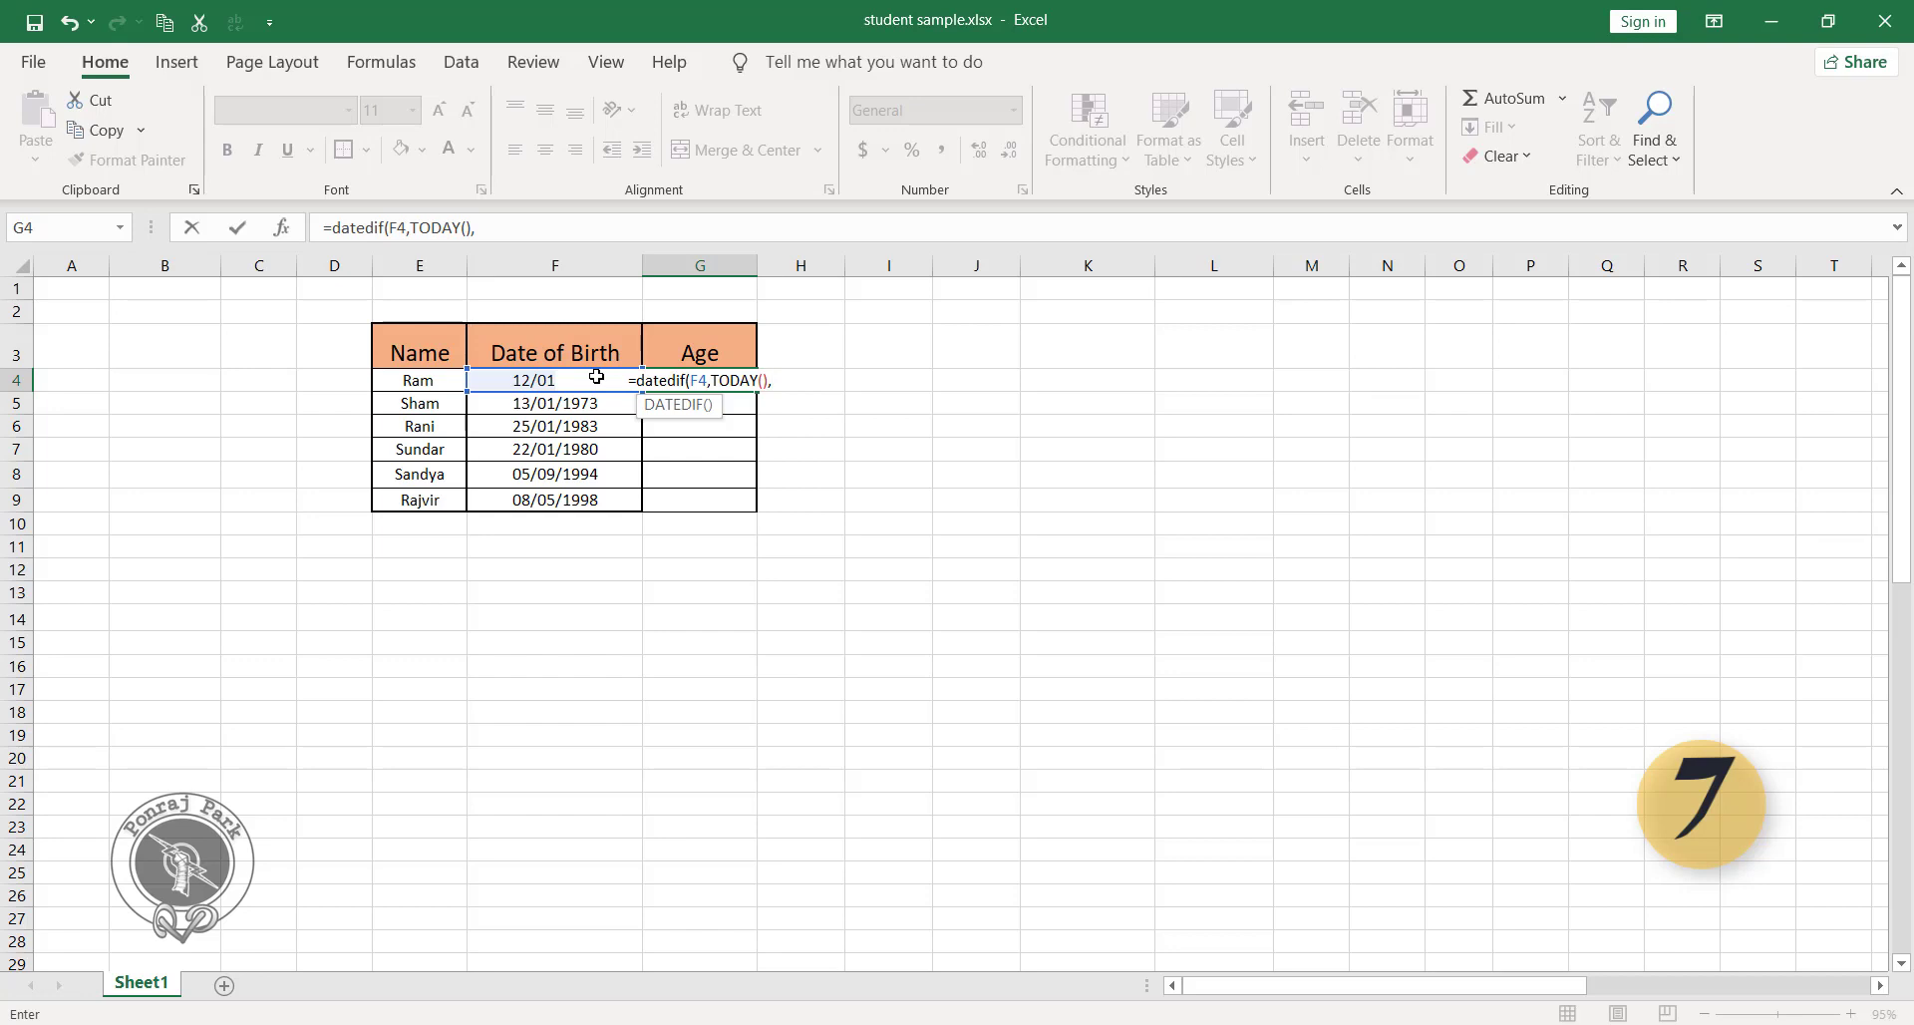
{"action": "type", "text": "\""}
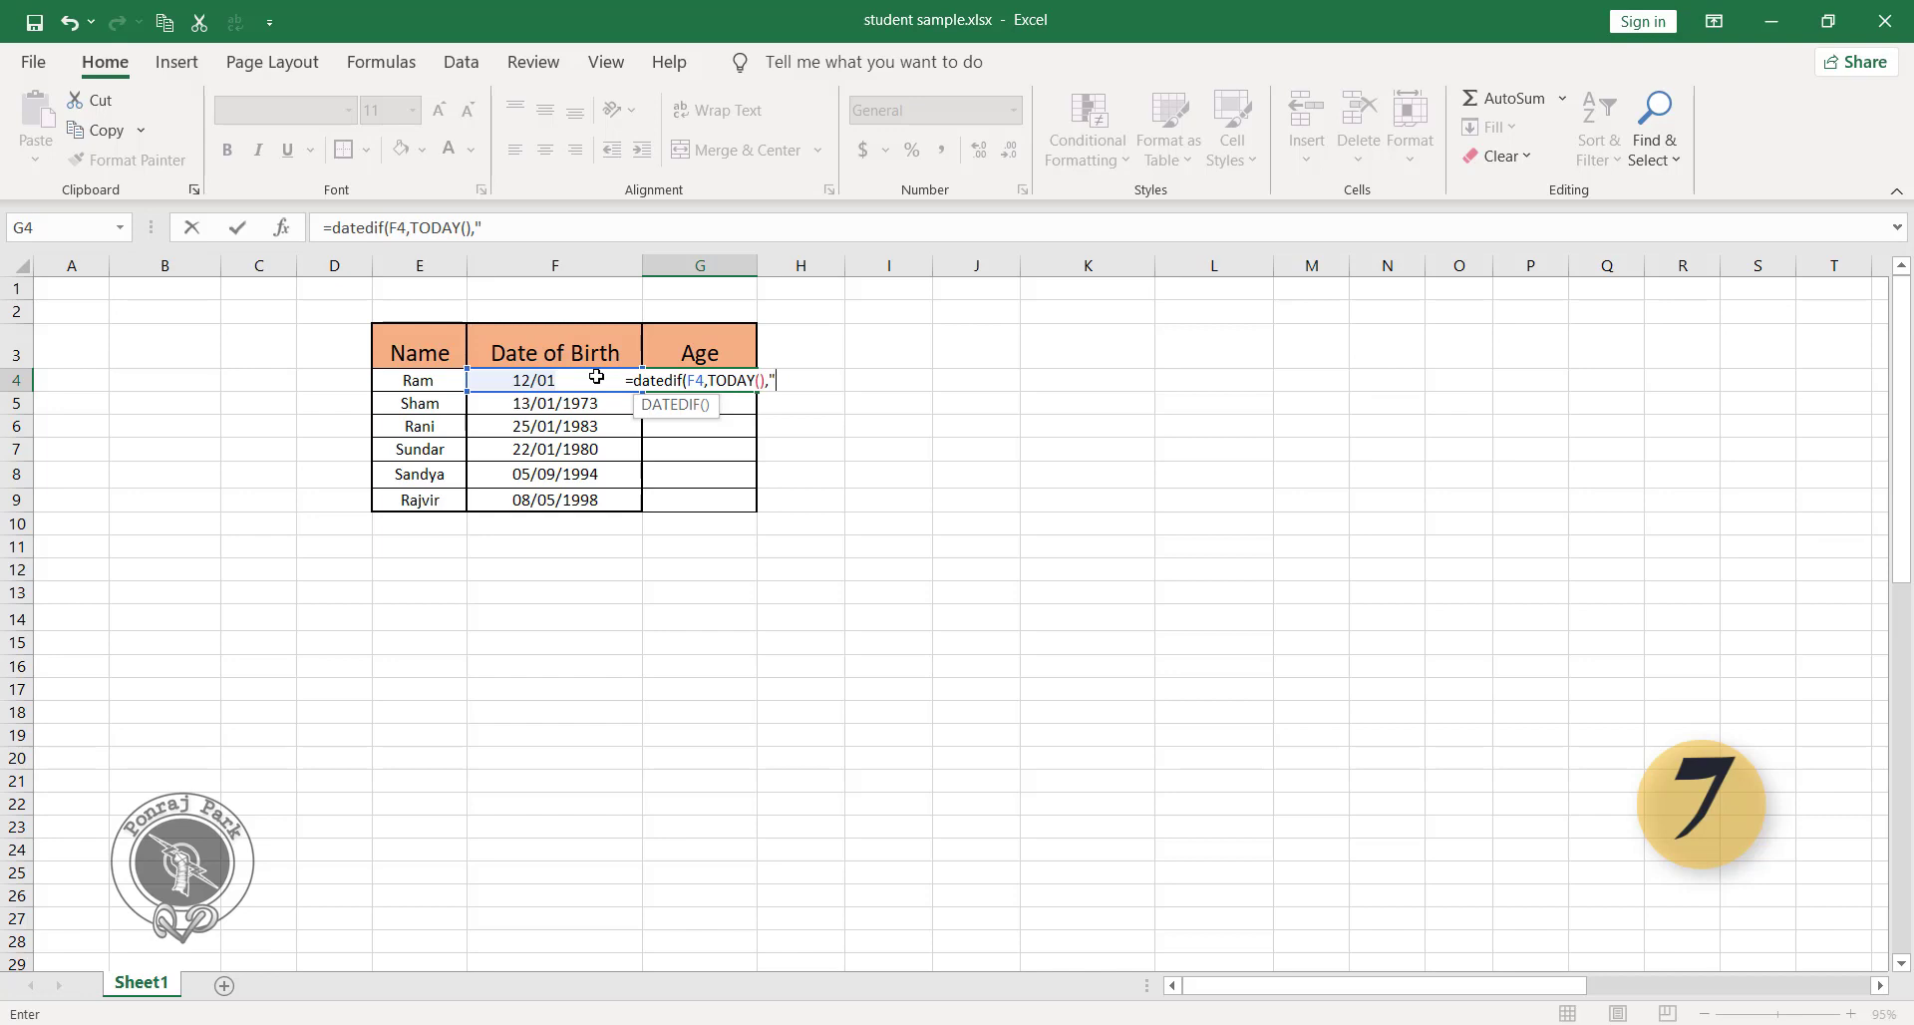
{"action": "type", "text": "Y\""}
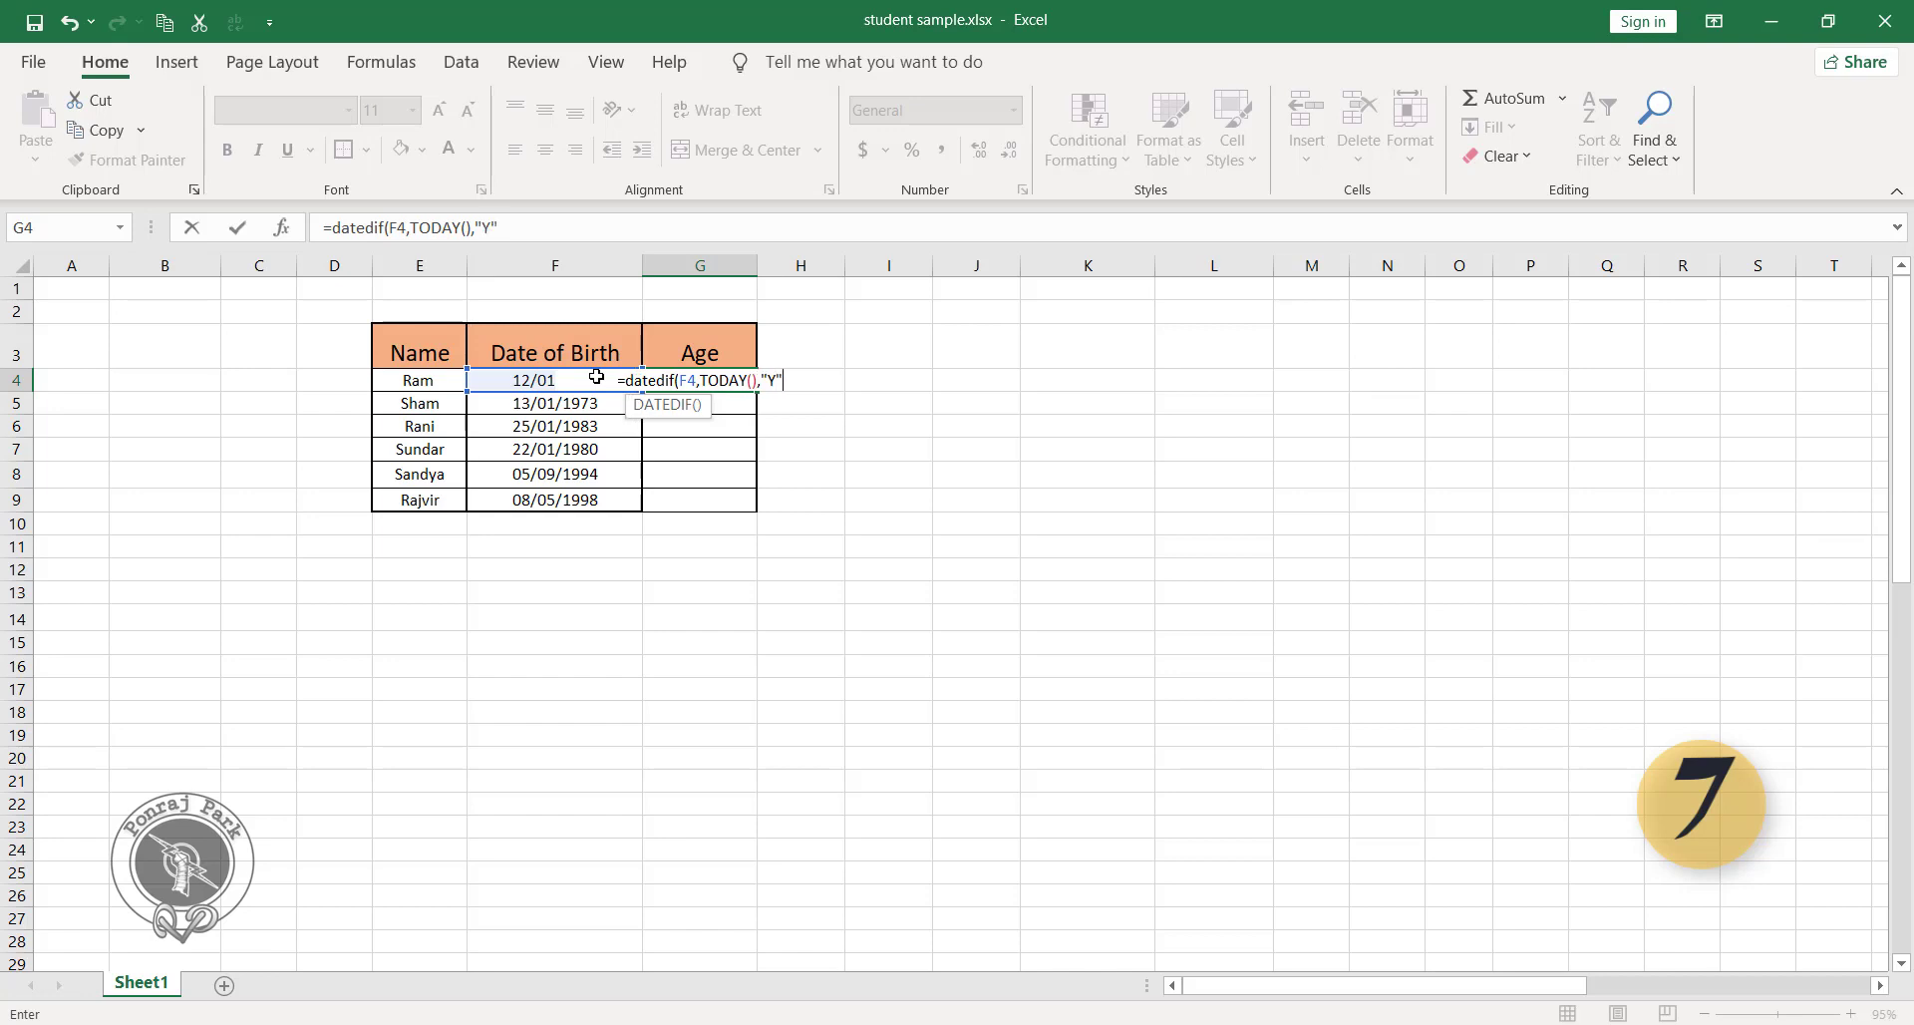
{"action": "type", "text": ")"}
{"action": "key", "text": "Return"}
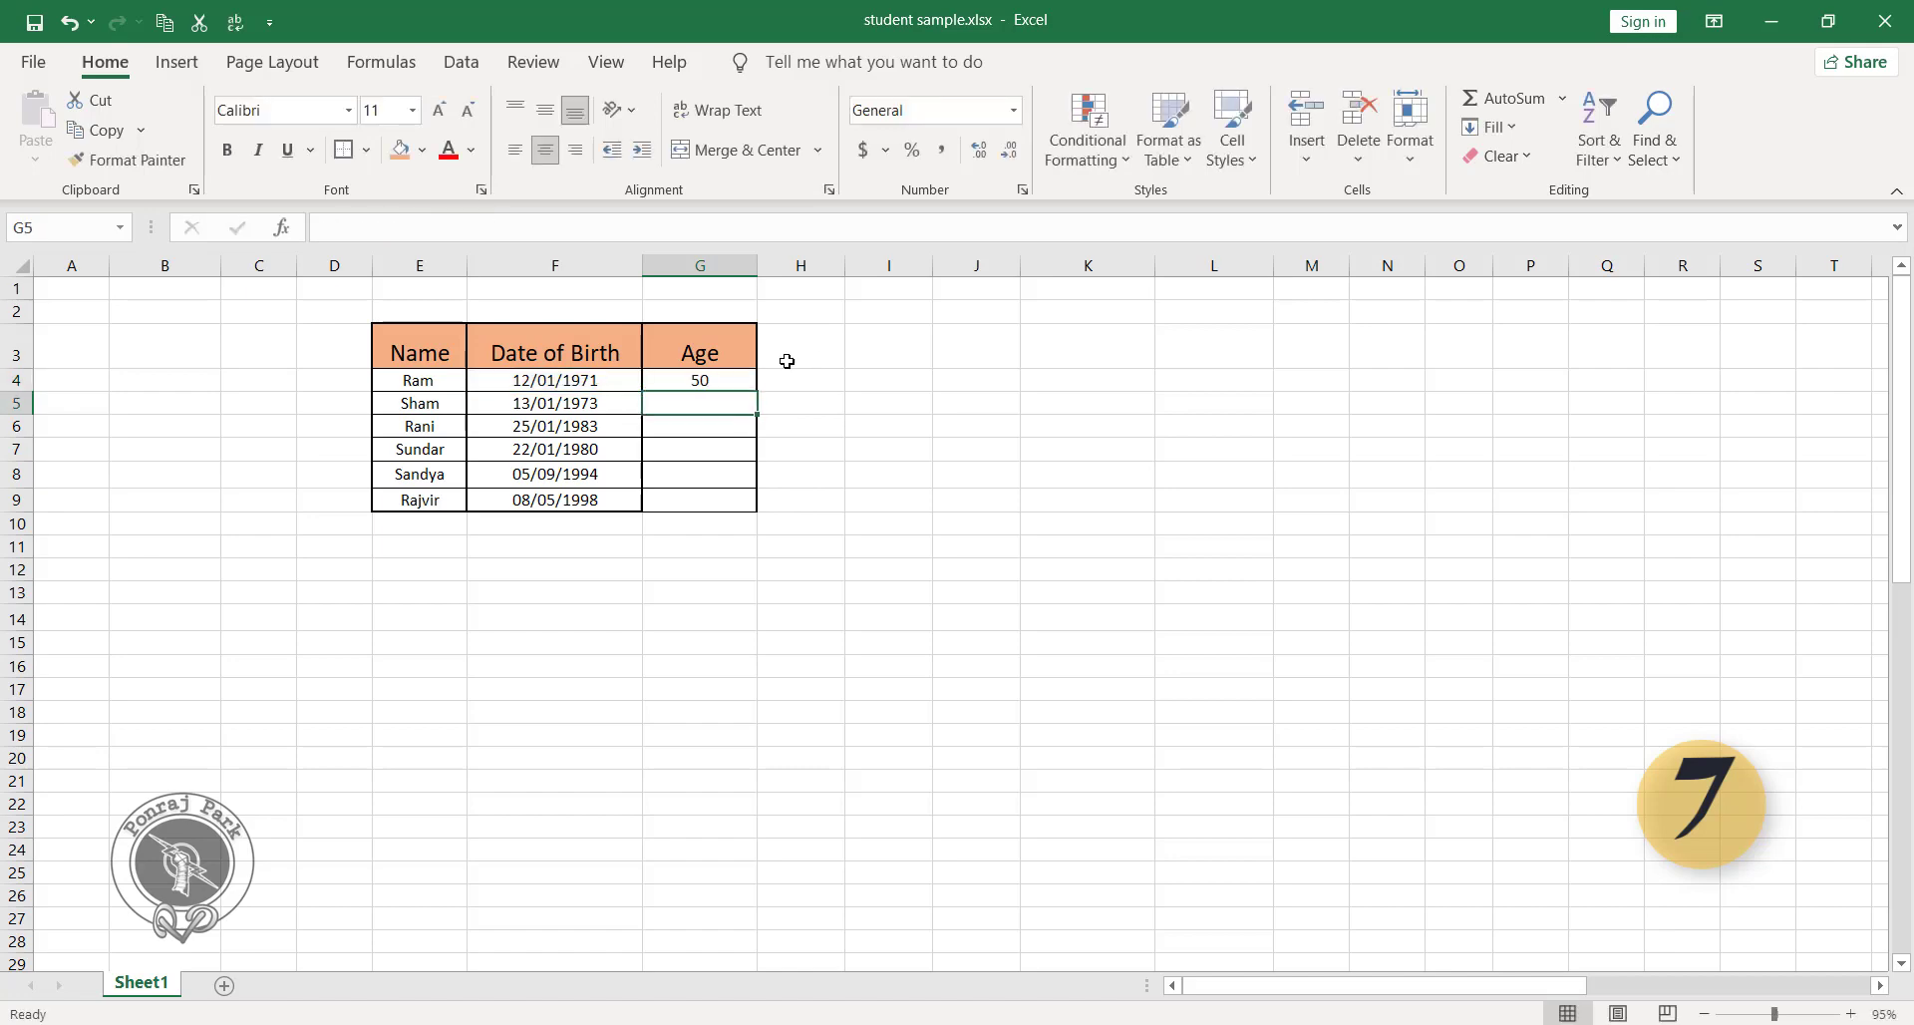
Fill the age formula from G4 down through G9.
{"action": "left_click", "coordinate": [690, 379]}
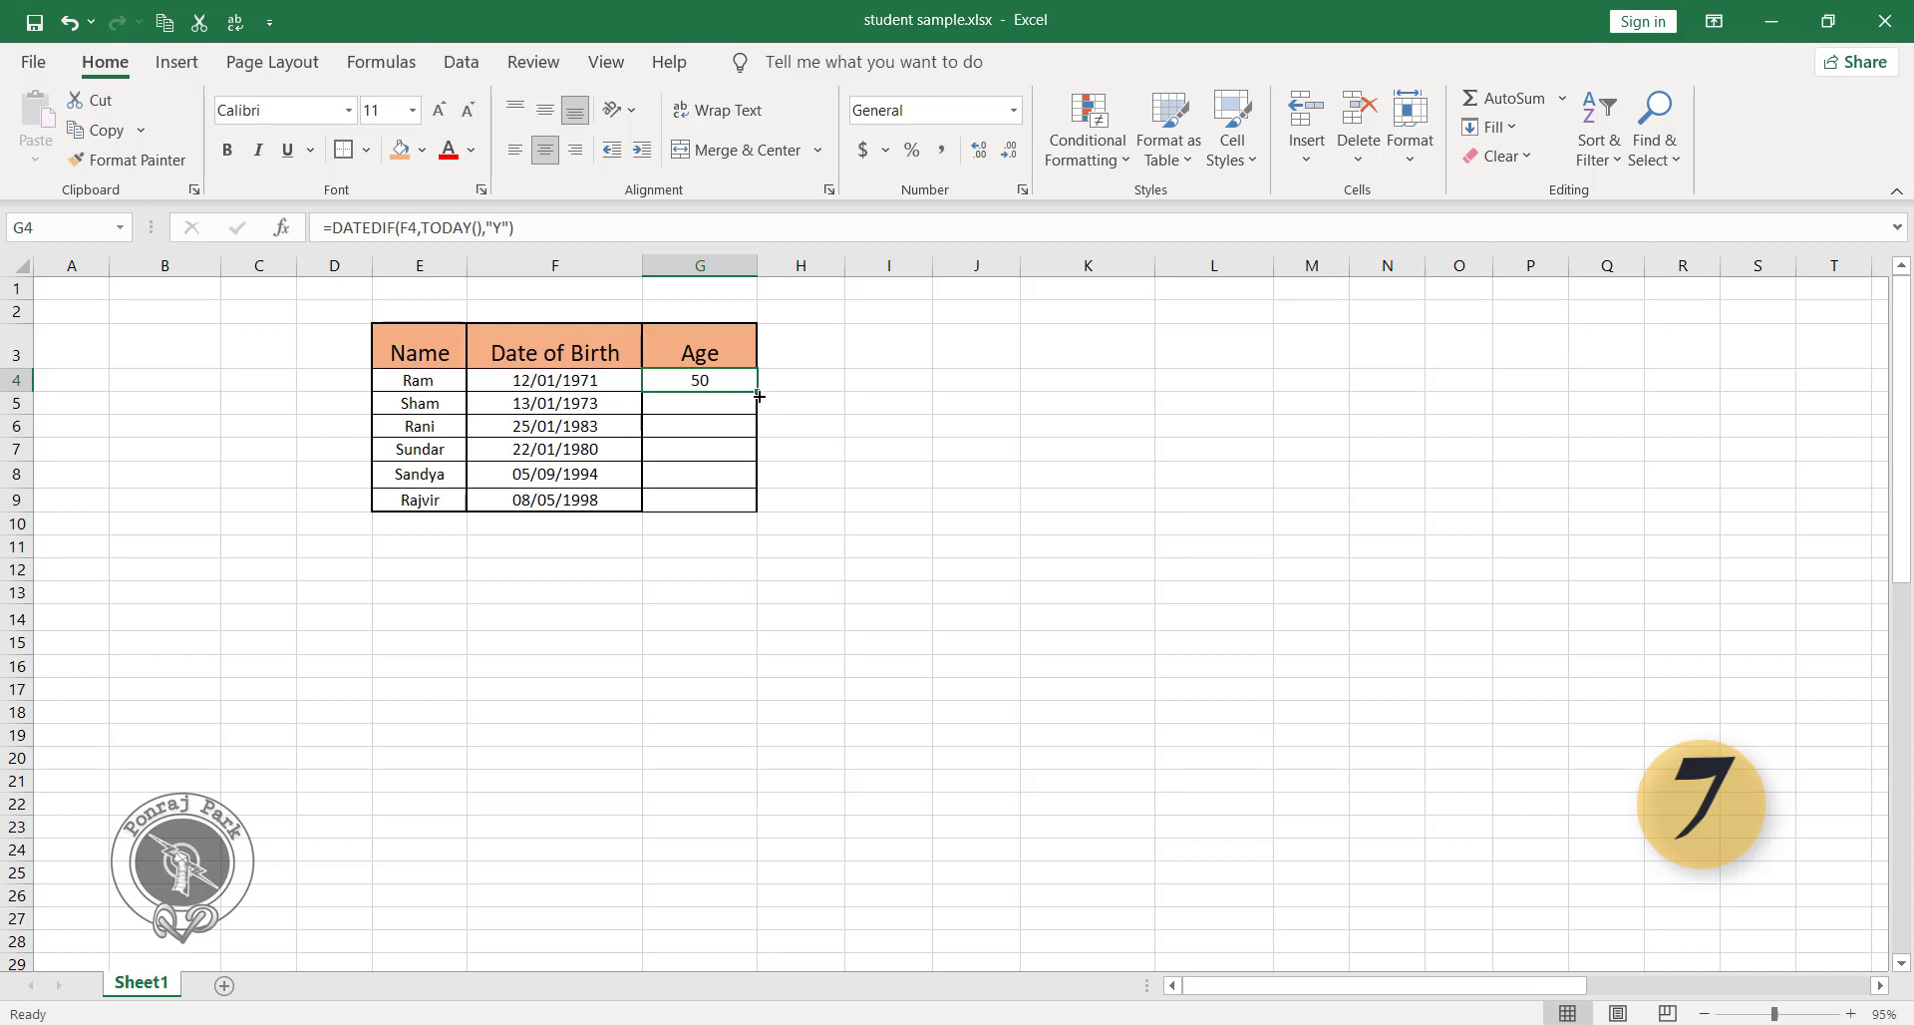
{"action": "left_click_drag", "start_coordinate": [757, 391], "coordinate": [743, 506]}
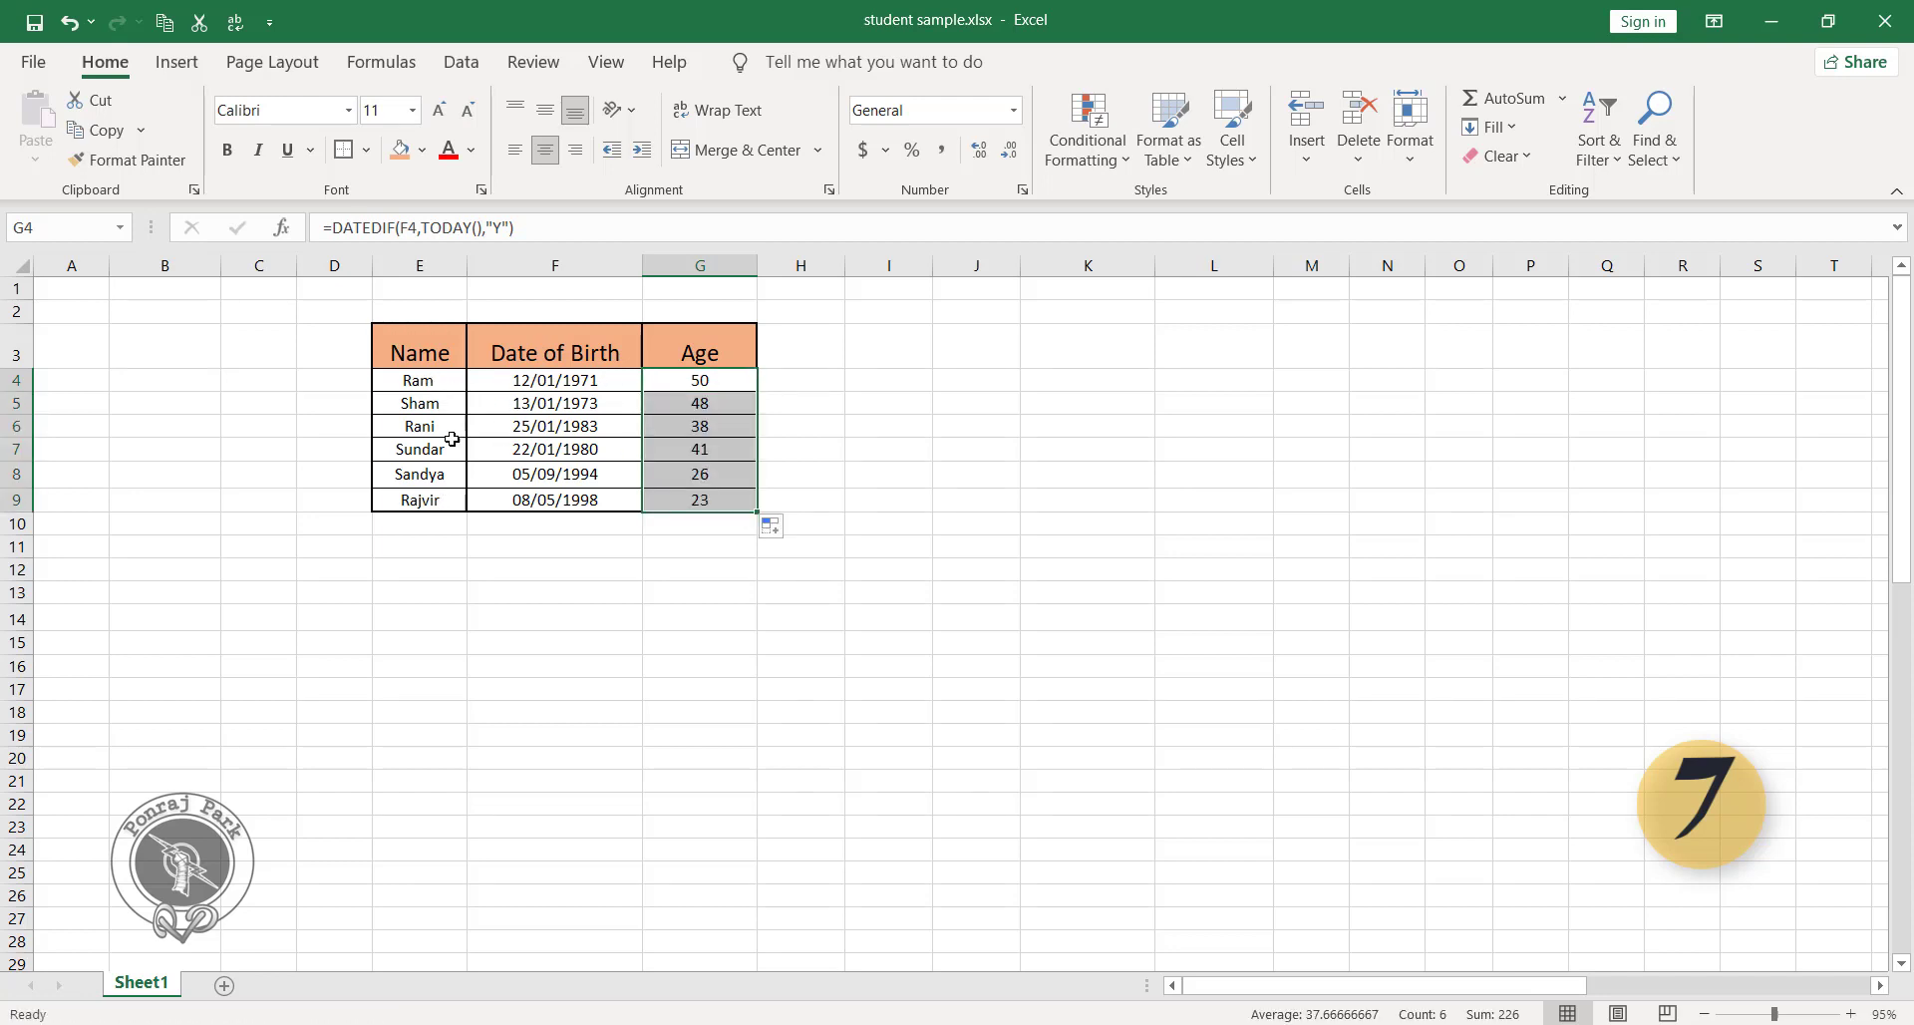
{"action": "left_click", "coordinate": [549, 469]}
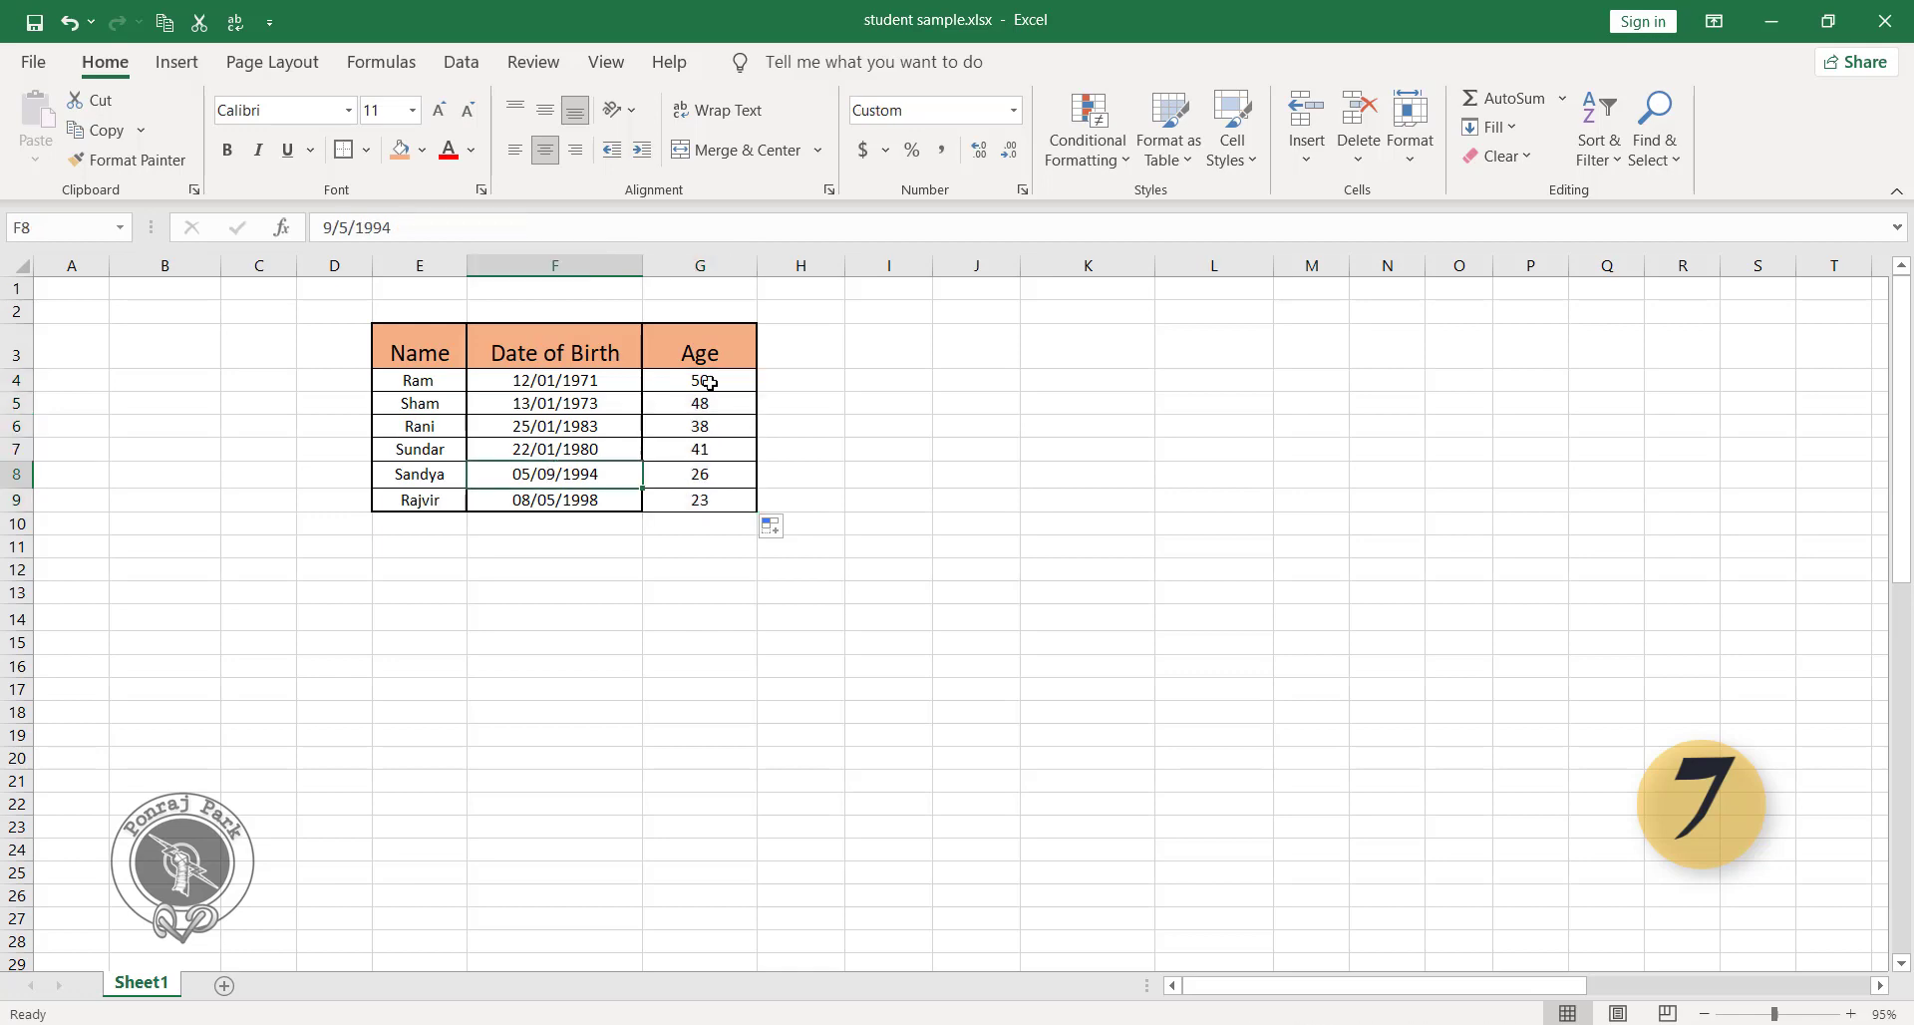
{"action": "left_click", "coordinate": [714, 544]}
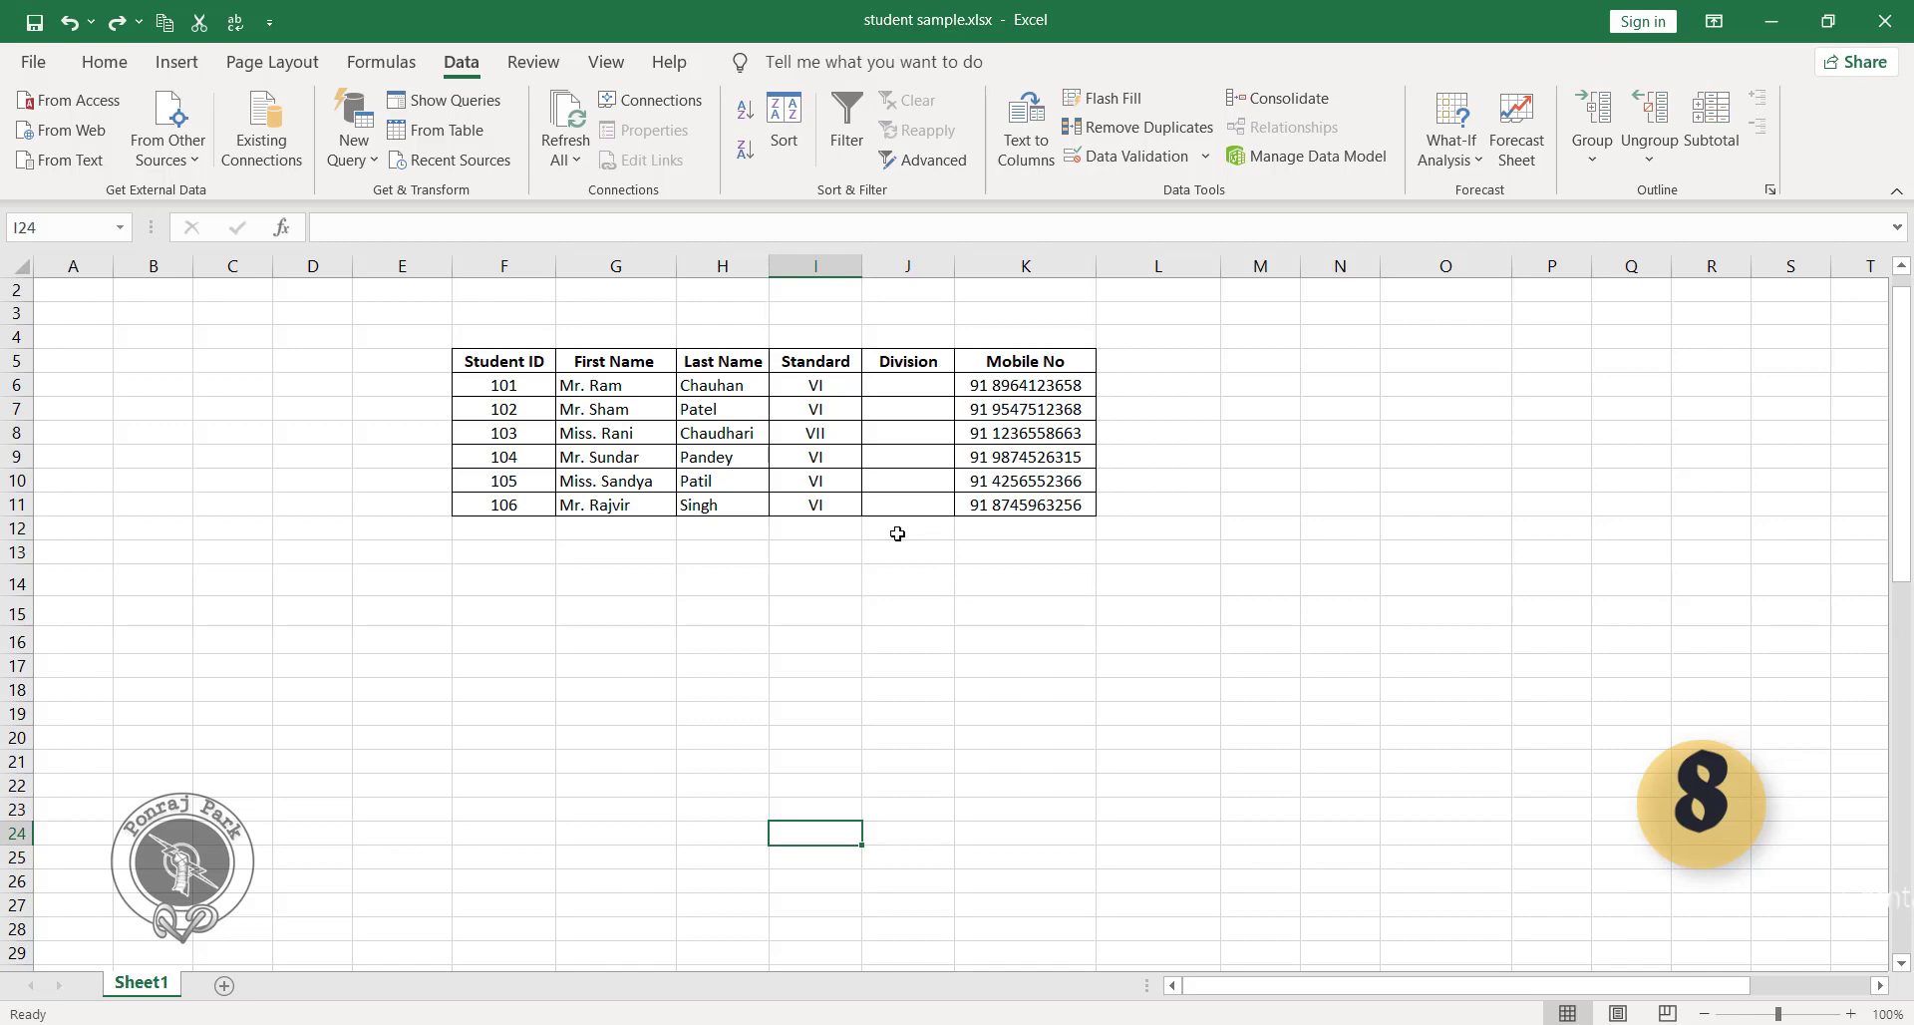
{"action": "left_click", "coordinate": [913, 389]}
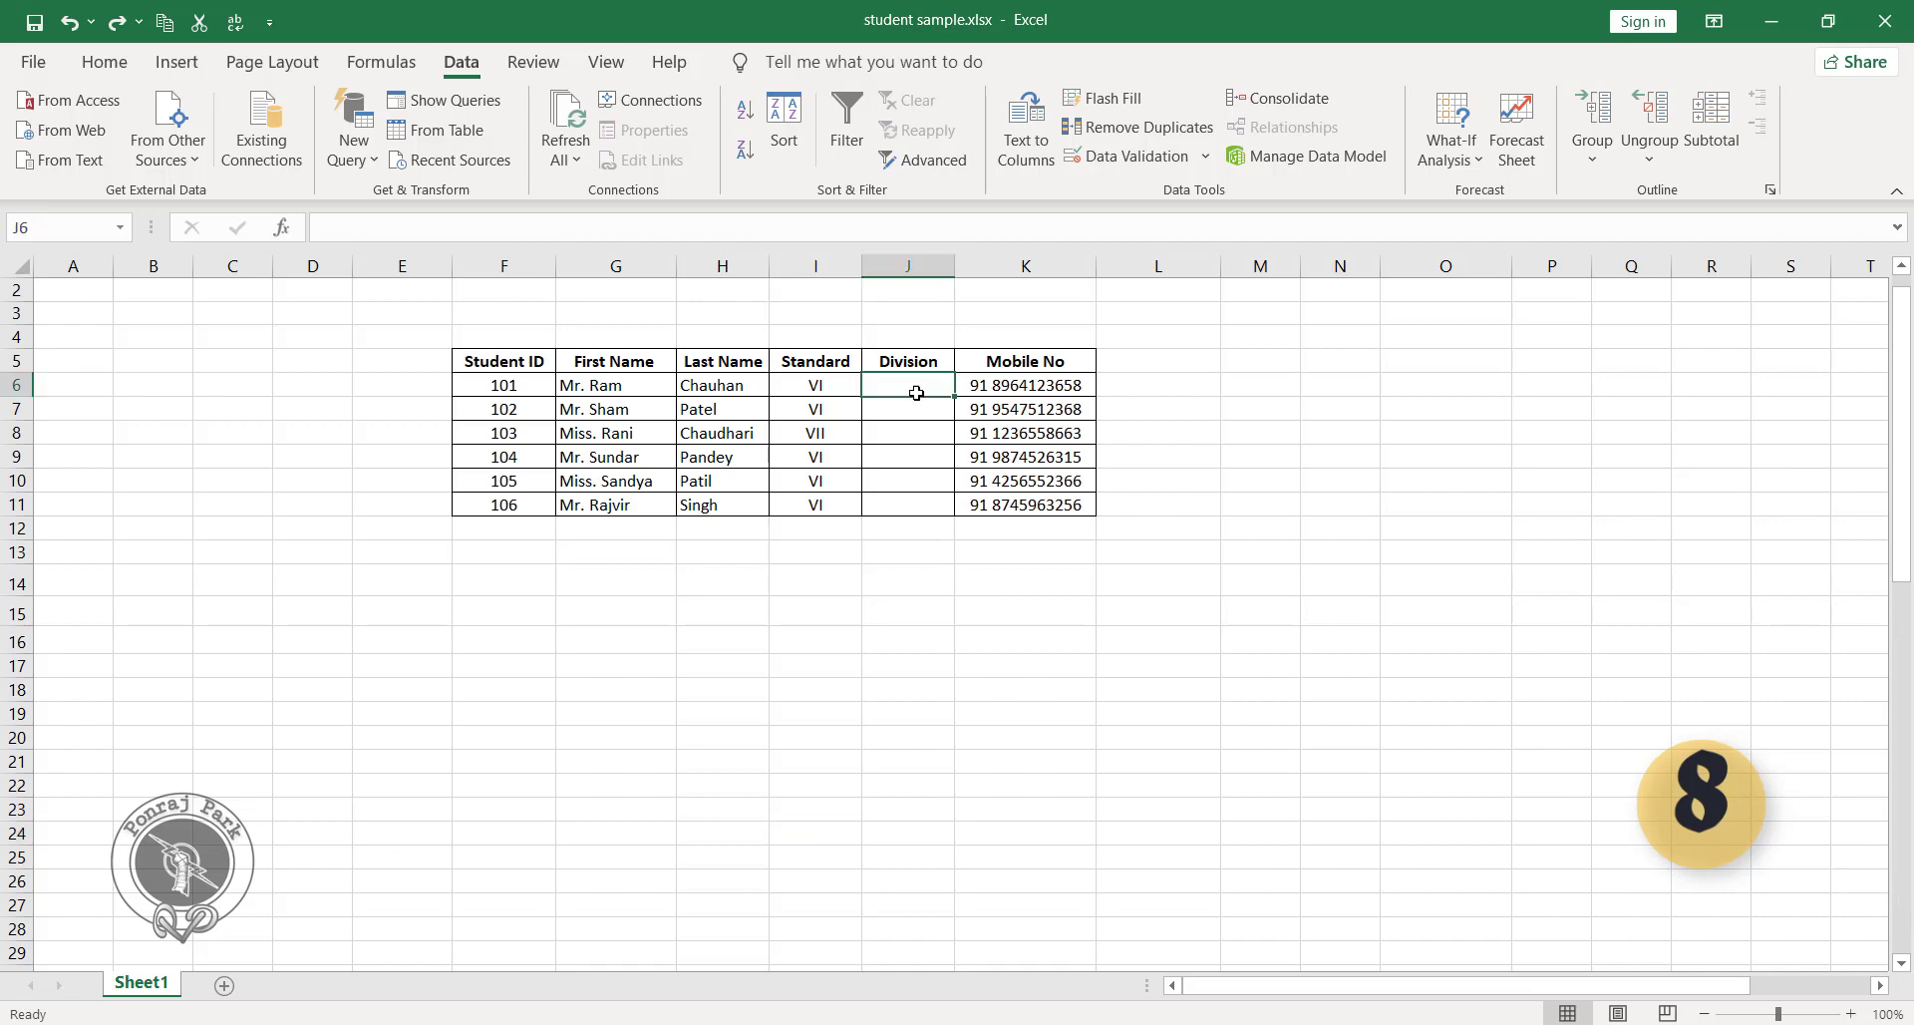
{"action": "left_click", "coordinate": [917, 423]}
{"action": "left_click", "coordinate": [916, 408]}
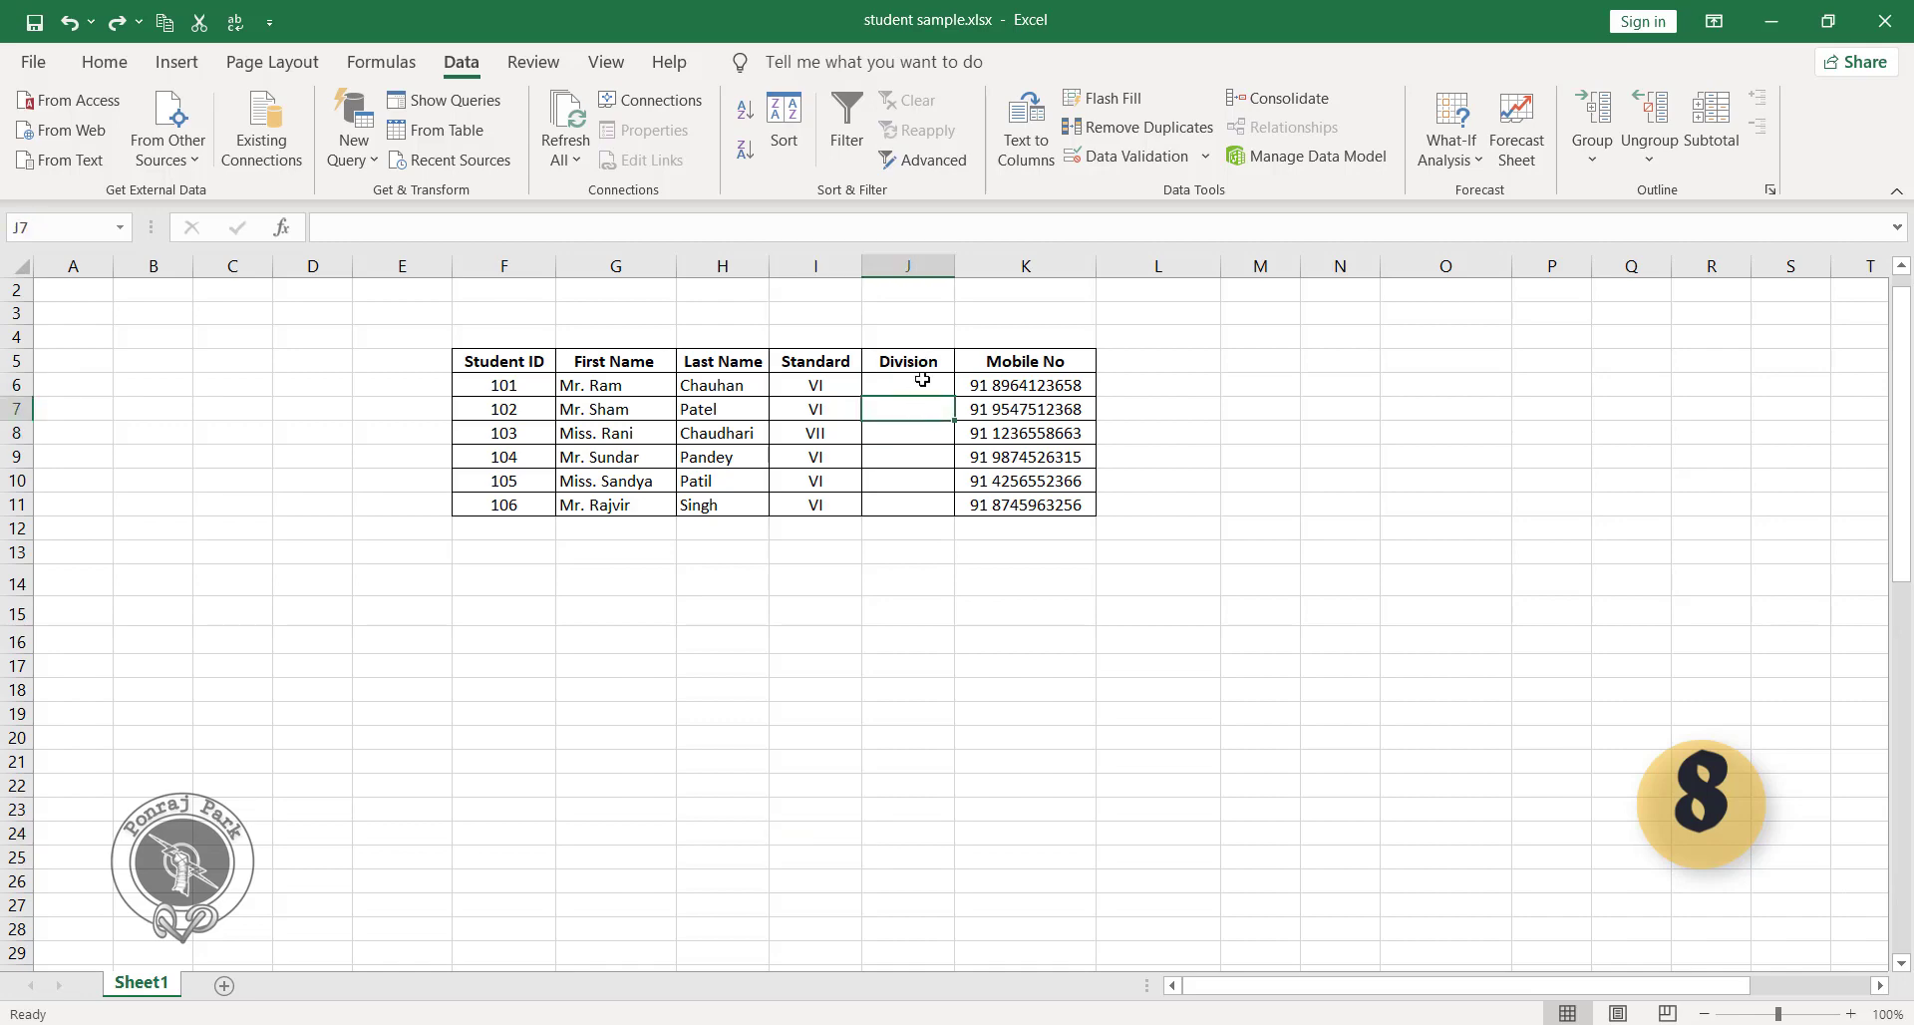
{"action": "left_click", "coordinate": [918, 382]}
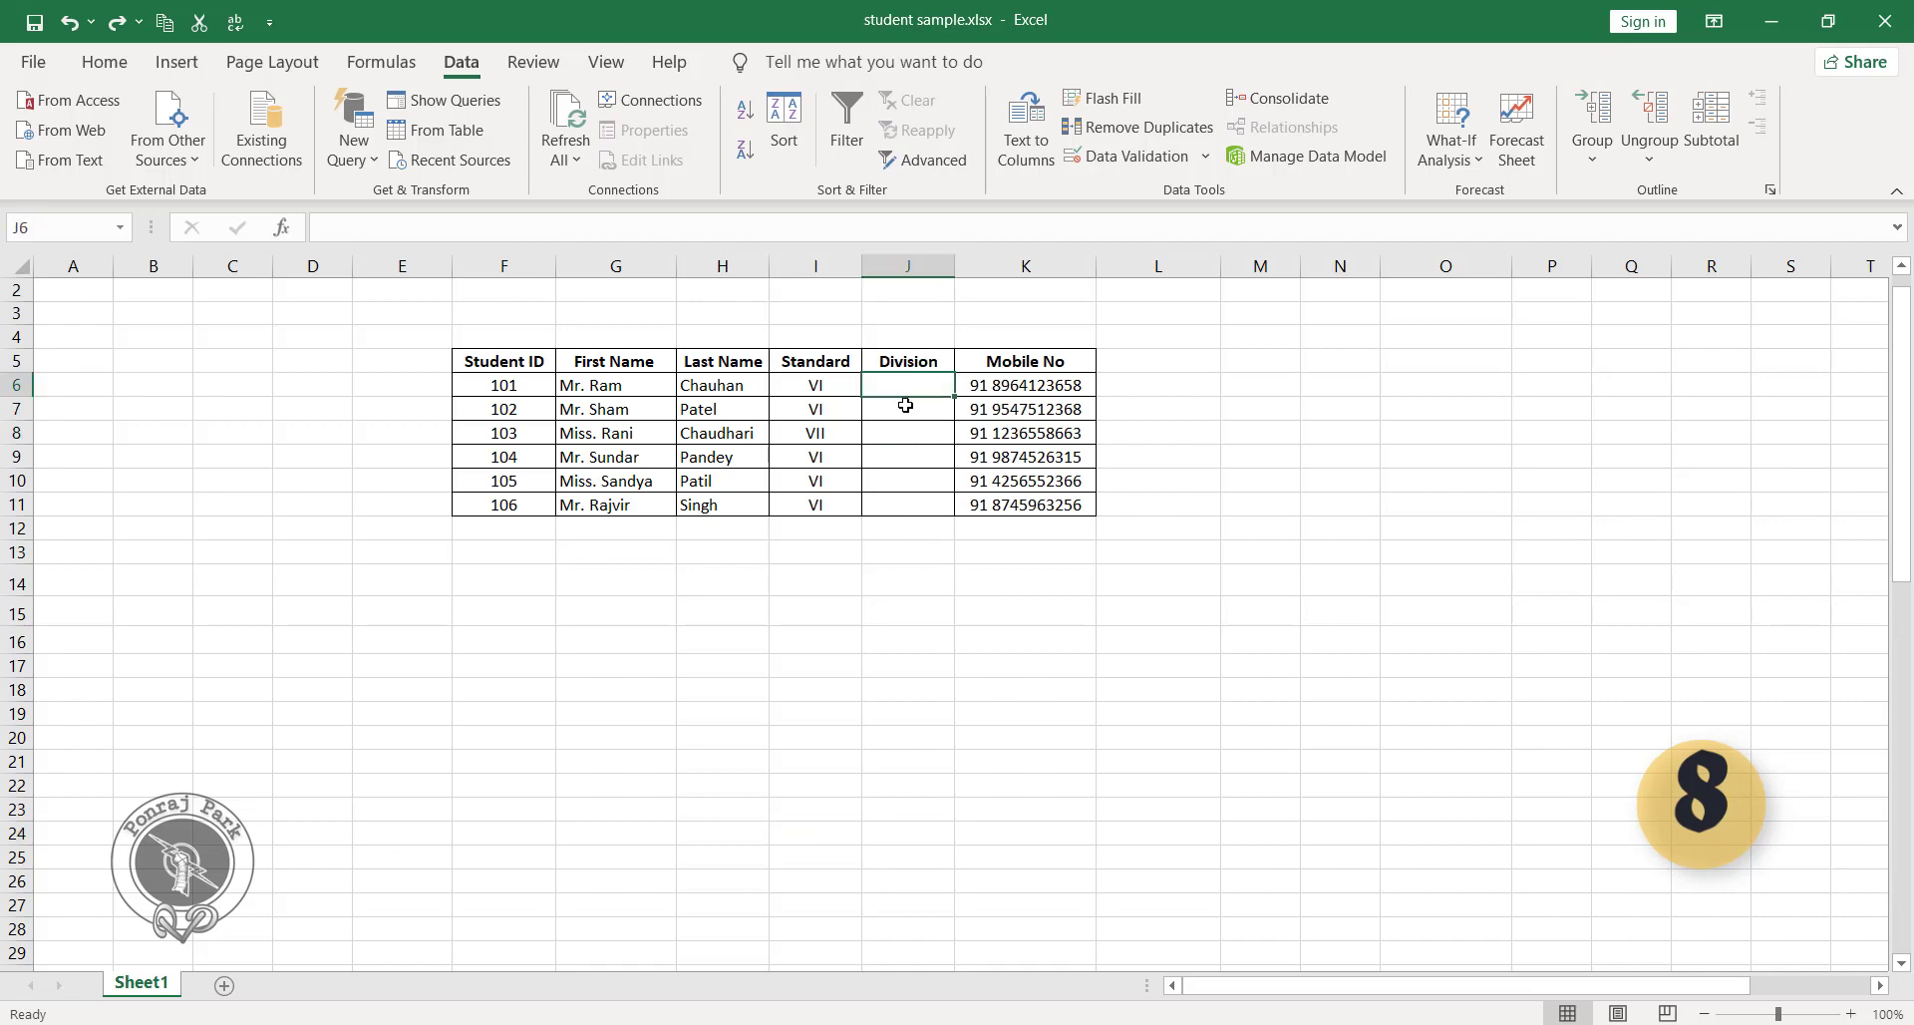
{"action": "left_click", "coordinate": [1433, 361]}
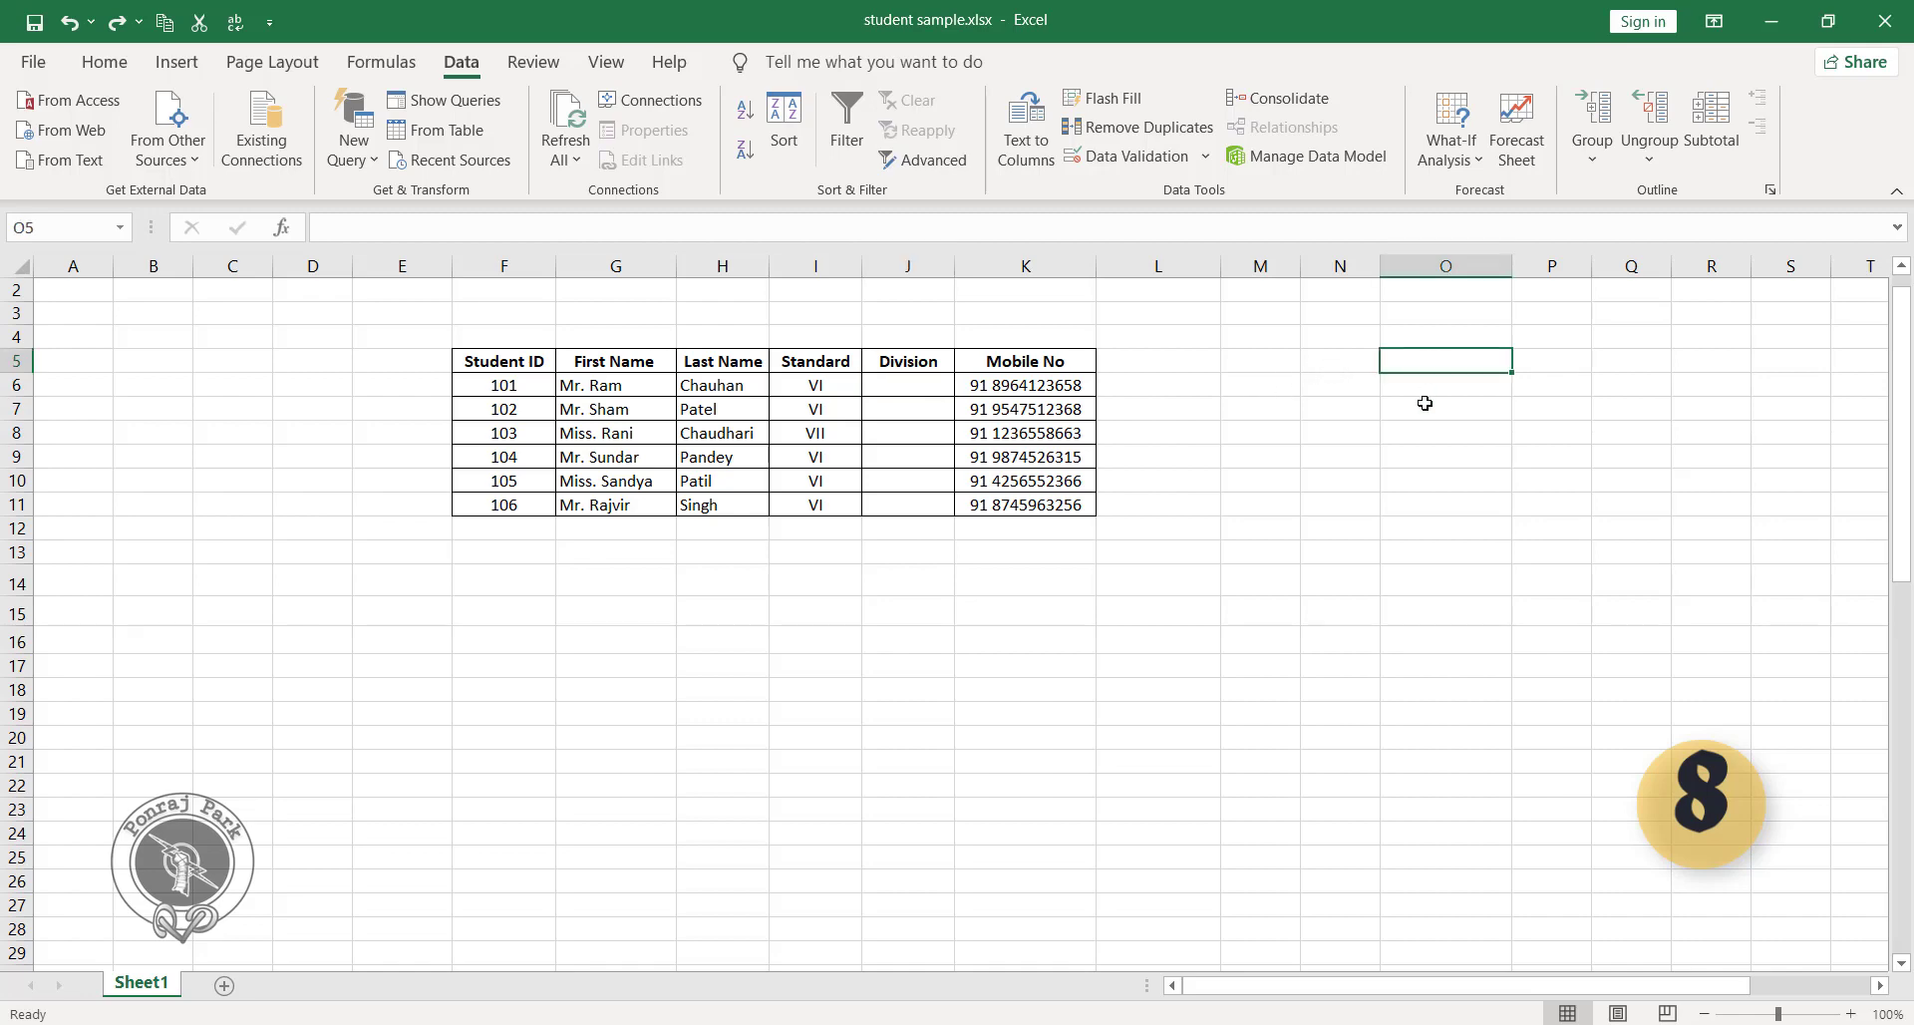
Enter the division options A, B, C and D in cells O5 through O8.
{"action": "type", "text": "A"}
{"action": "key", "text": "Return"}
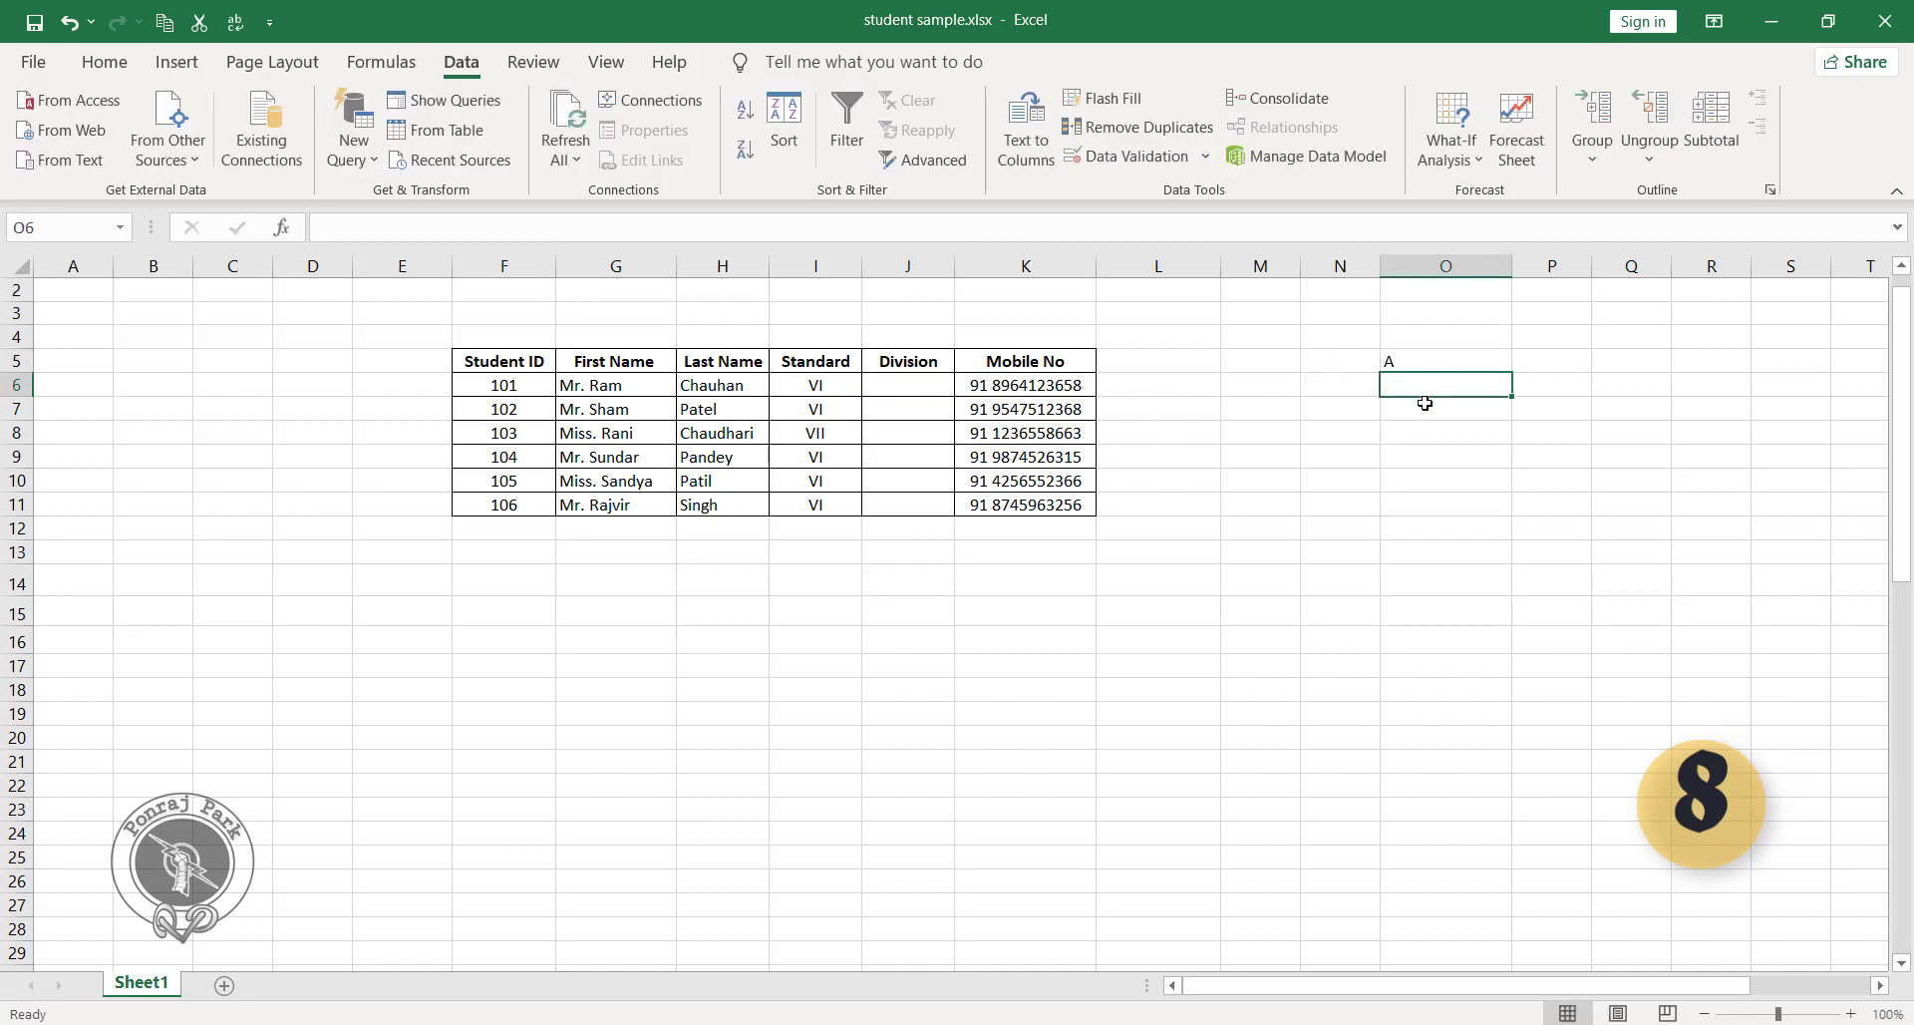
{"action": "type", "text": "B"}
{"action": "key", "text": "Return"}
{"action": "type", "text": "C"}
{"action": "key", "text": "Return"}
{"action": "type", "text": "D"}
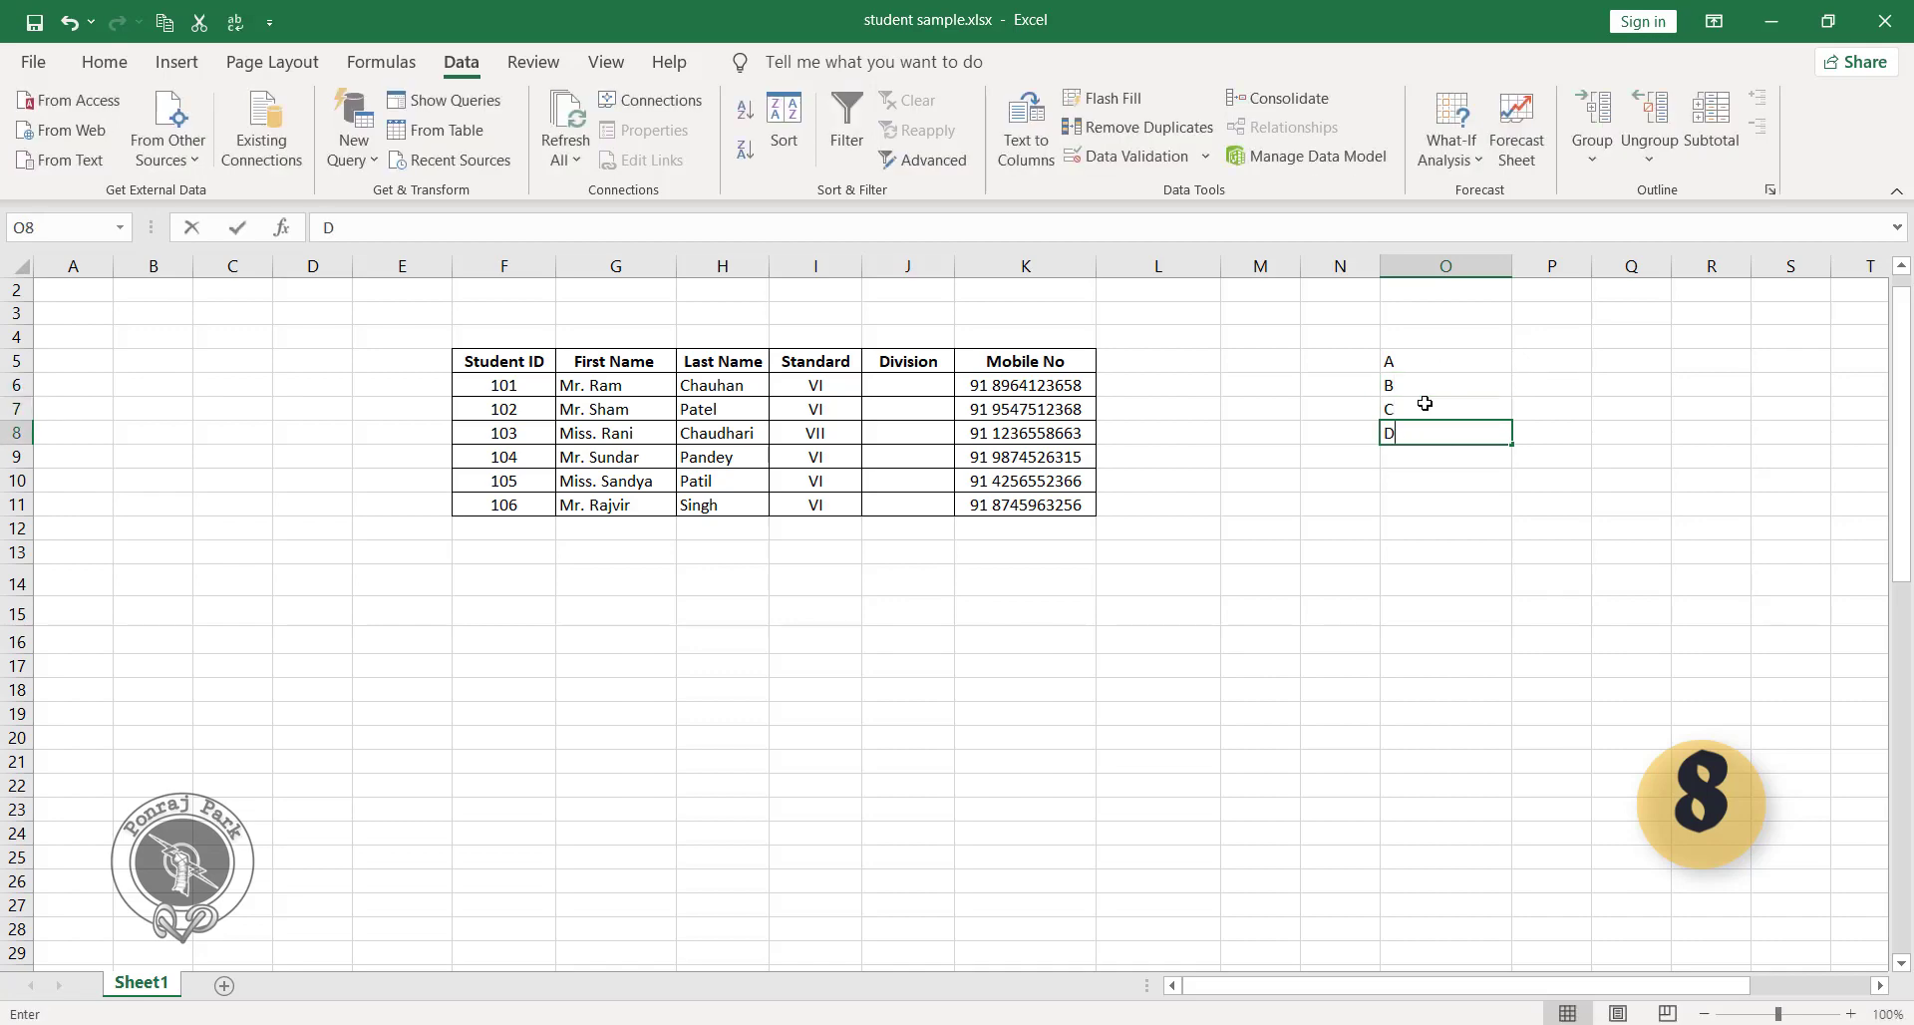
{"action": "left_click", "coordinate": [1349, 443]}
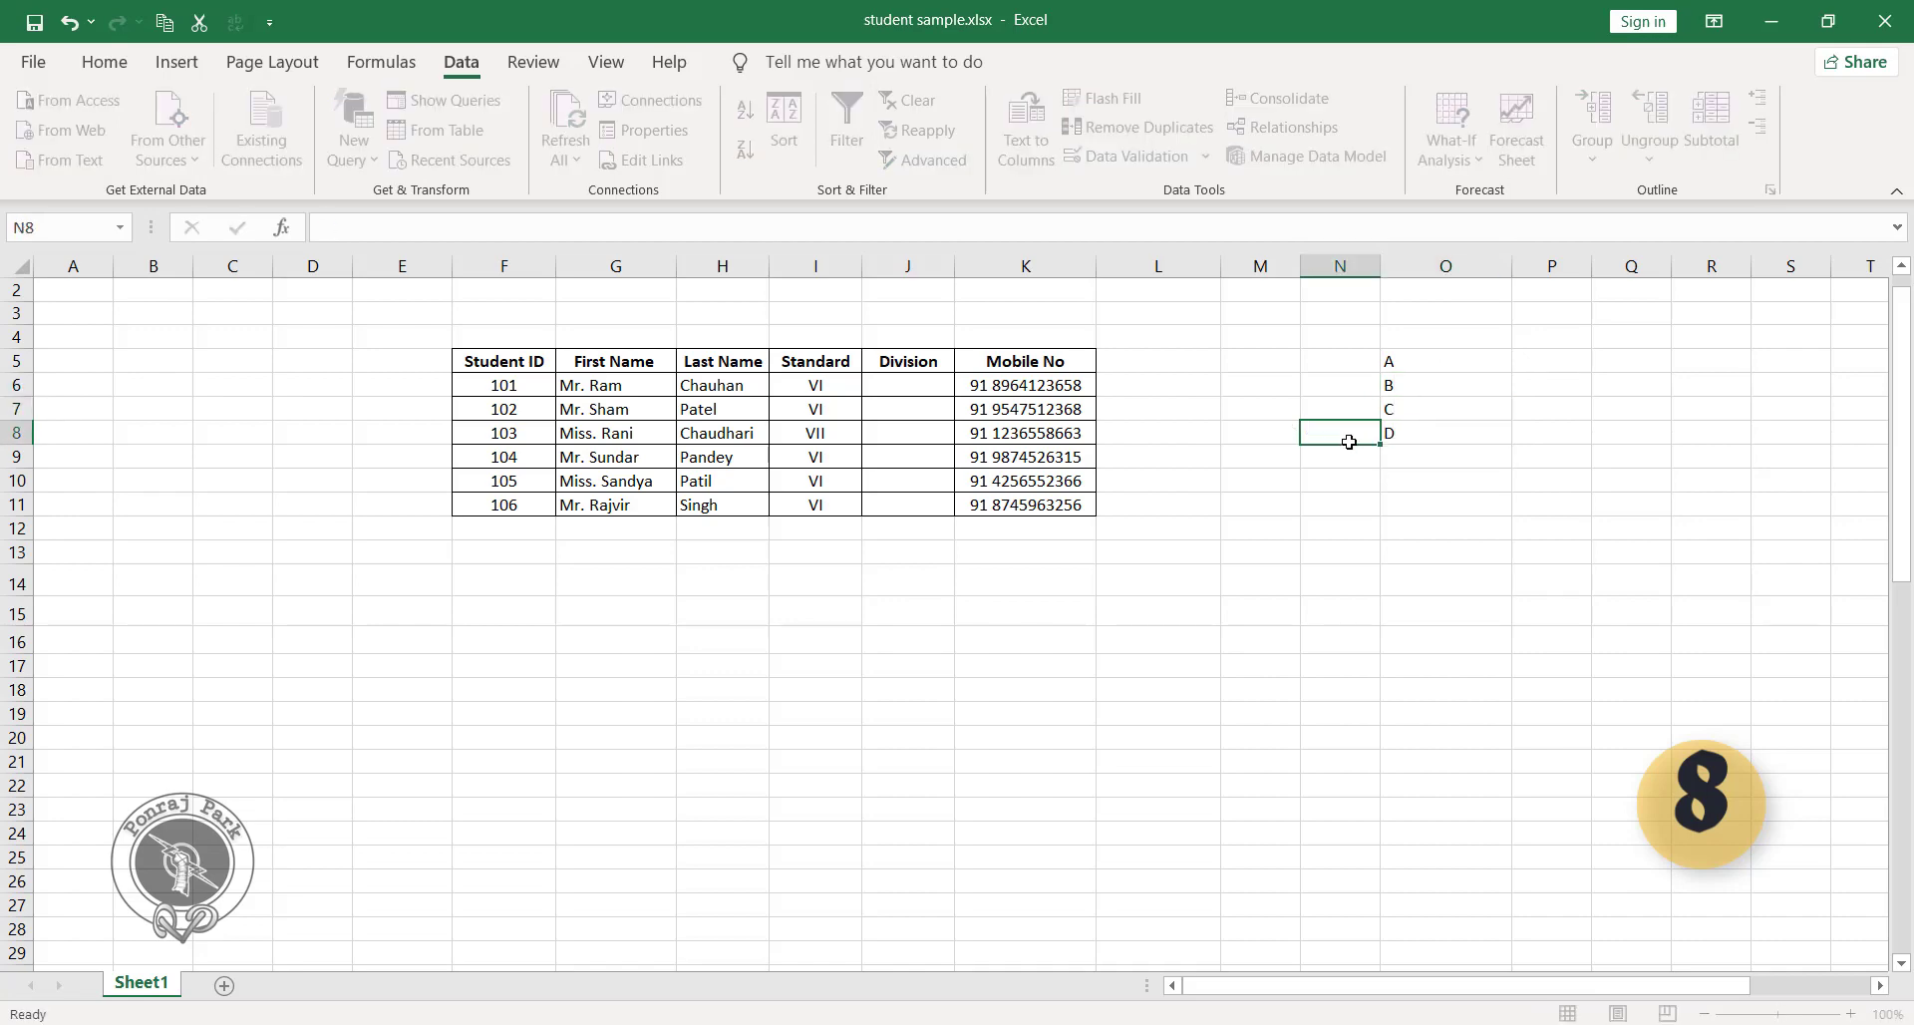
Apply list data validation to the Division cells J6:J11 with the source =$O$5:$O$8.
{"action": "left_click", "coordinate": [915, 386]}
{"action": "left_click_drag", "start_coordinate": [916, 386], "coordinate": [914, 503]}
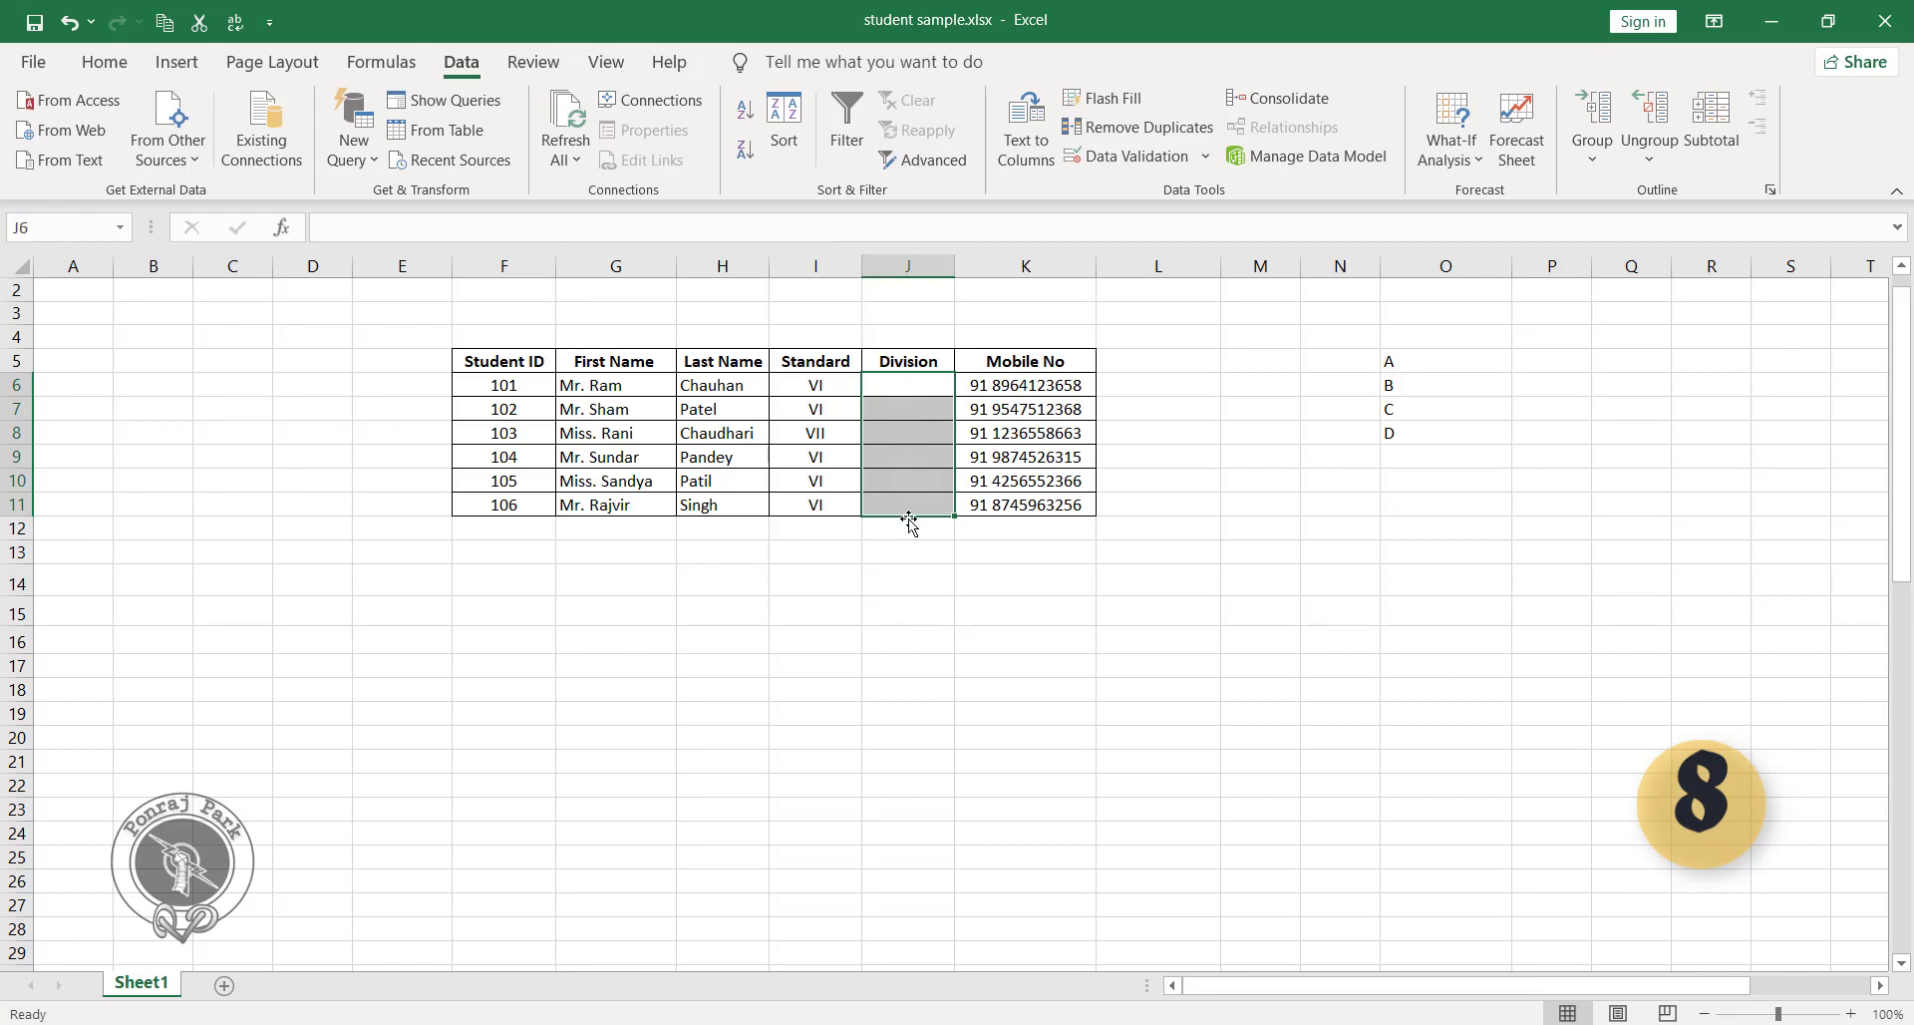
{"action": "double_click", "coordinate": [469, 65]}
{"action": "left_click", "coordinate": [470, 67]}
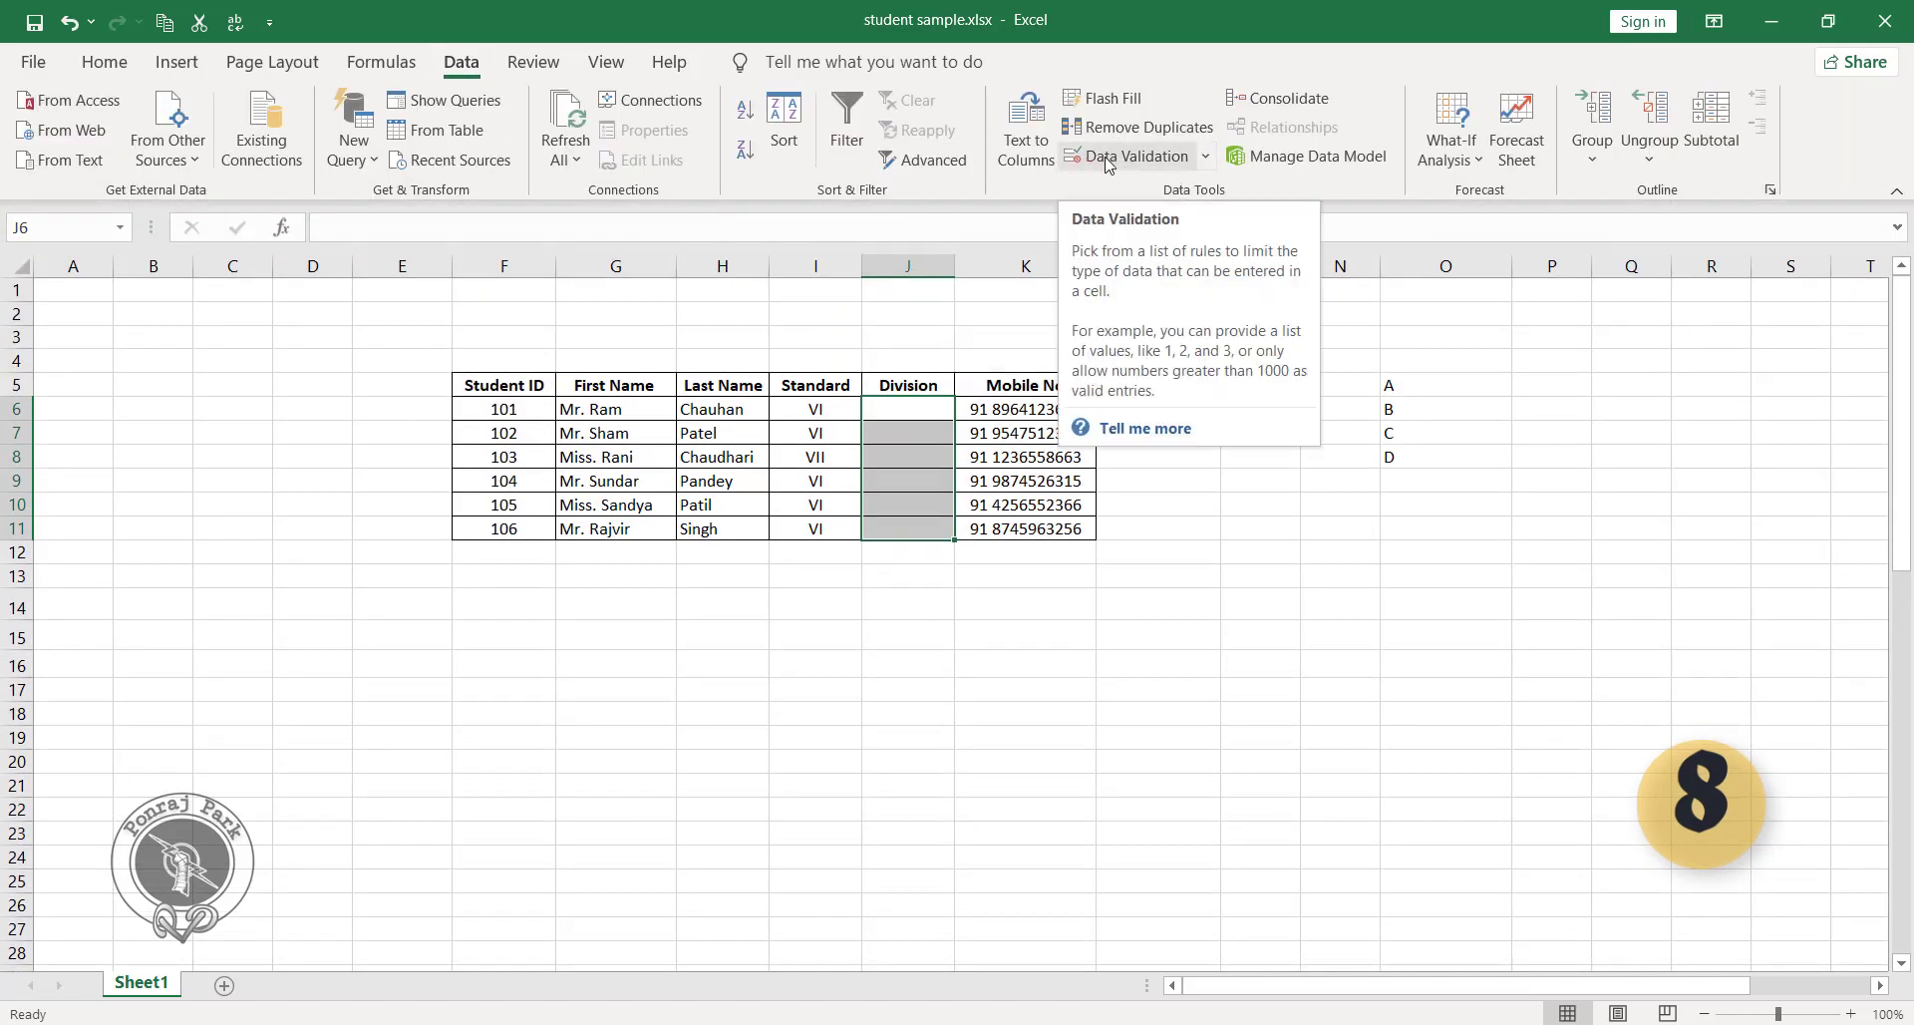
{"action": "left_click", "coordinate": [1129, 160]}
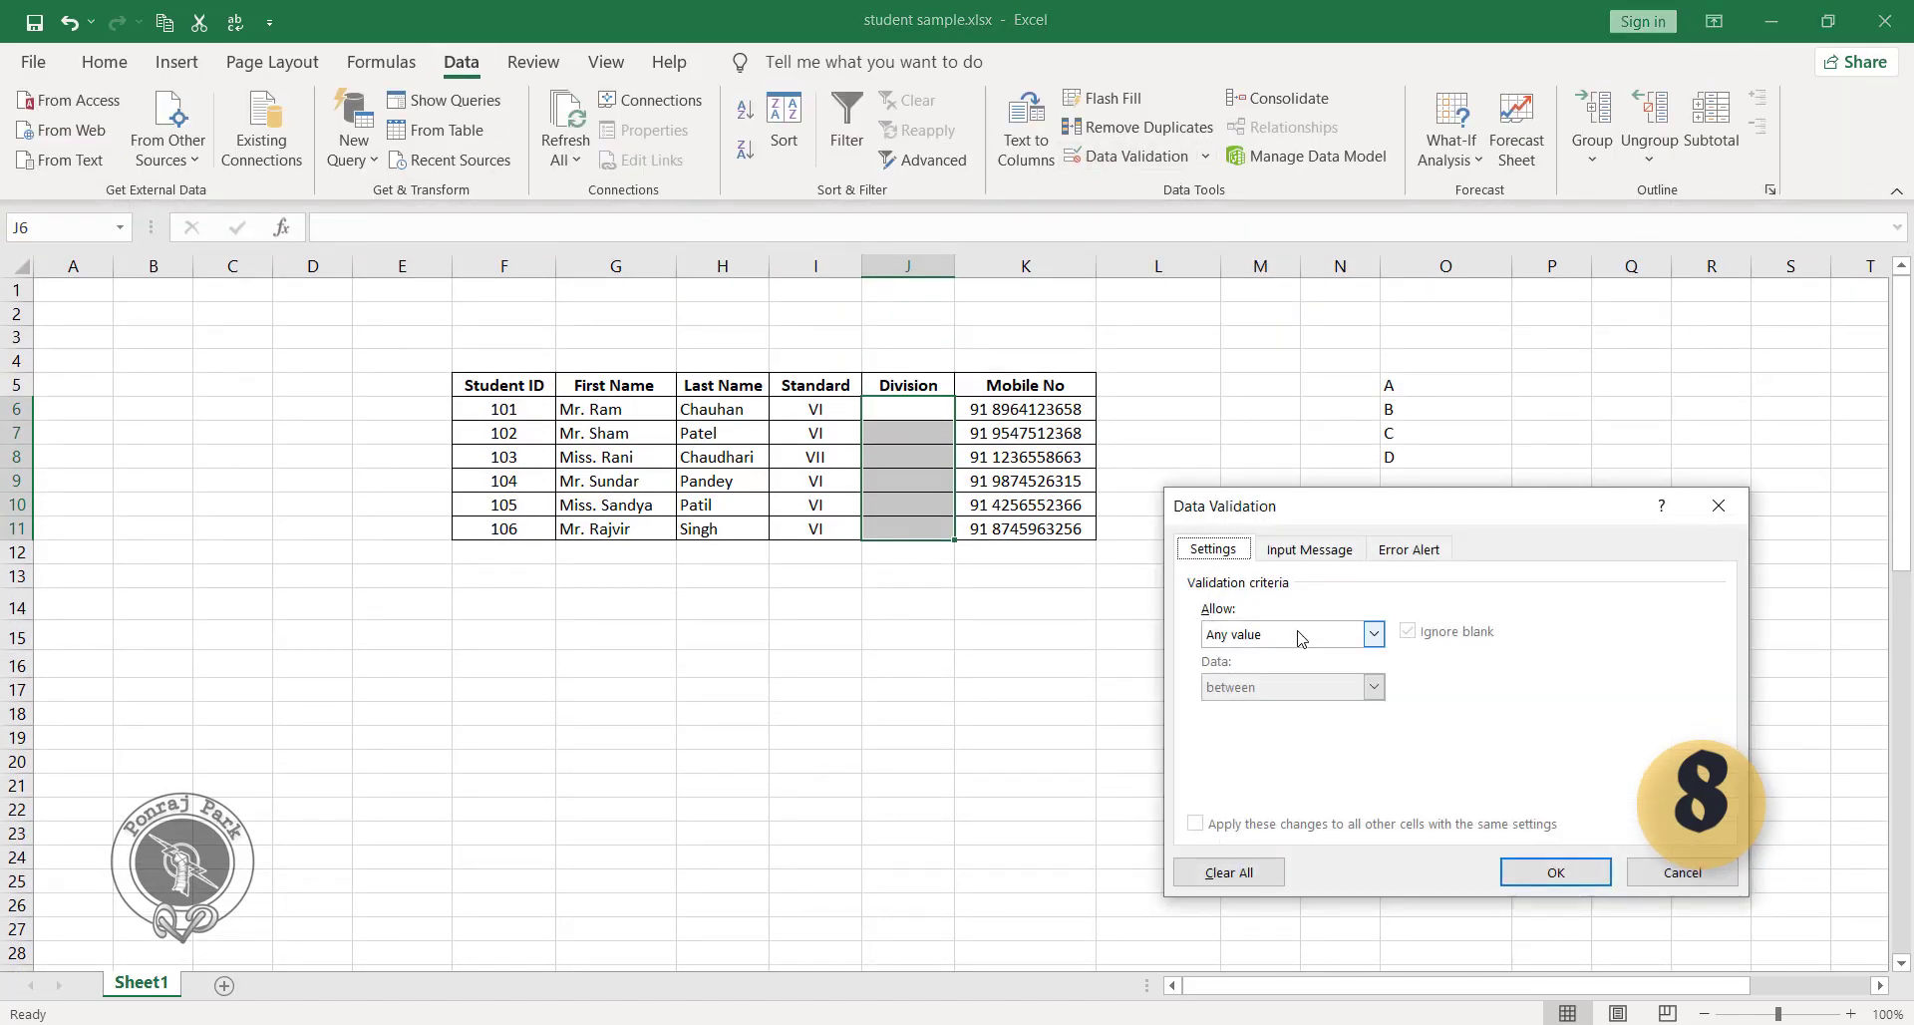
{"action": "left_click", "coordinate": [1236, 636]}
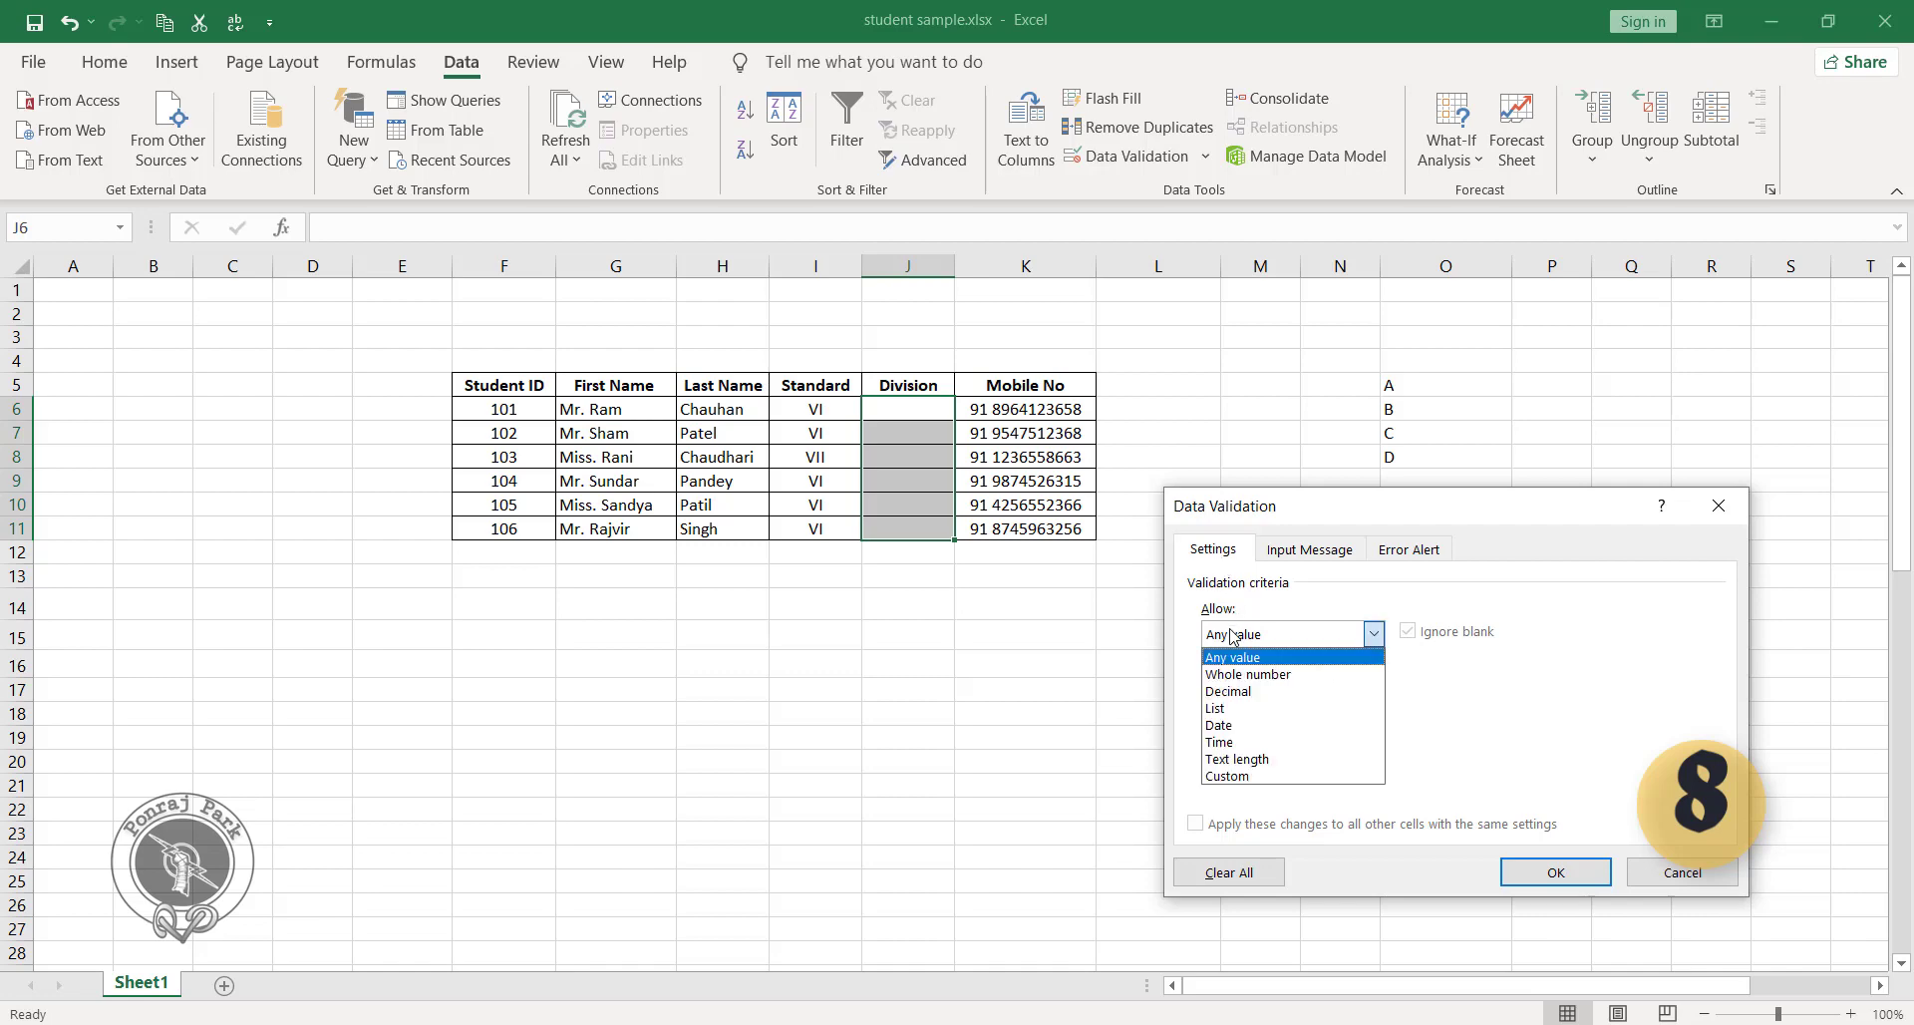
{"action": "left_click", "coordinate": [1222, 709]}
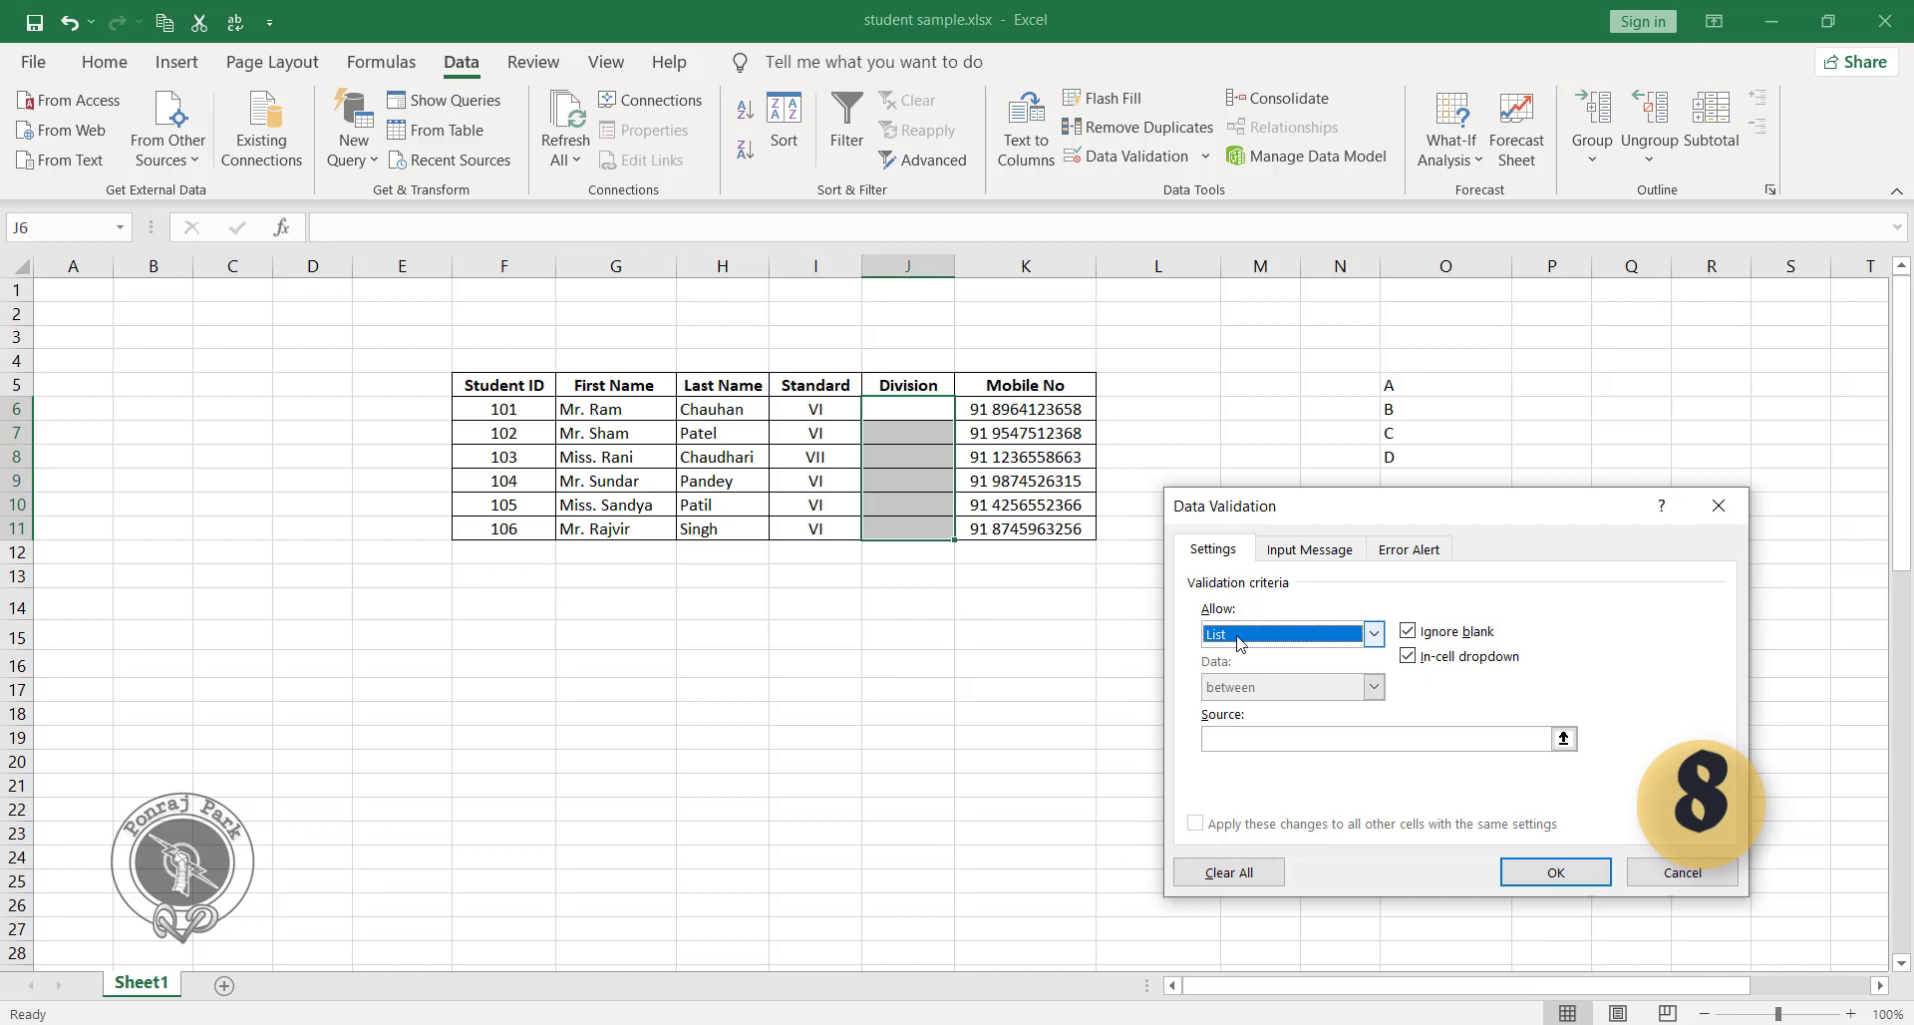
{"action": "left_click", "coordinate": [1541, 739]}
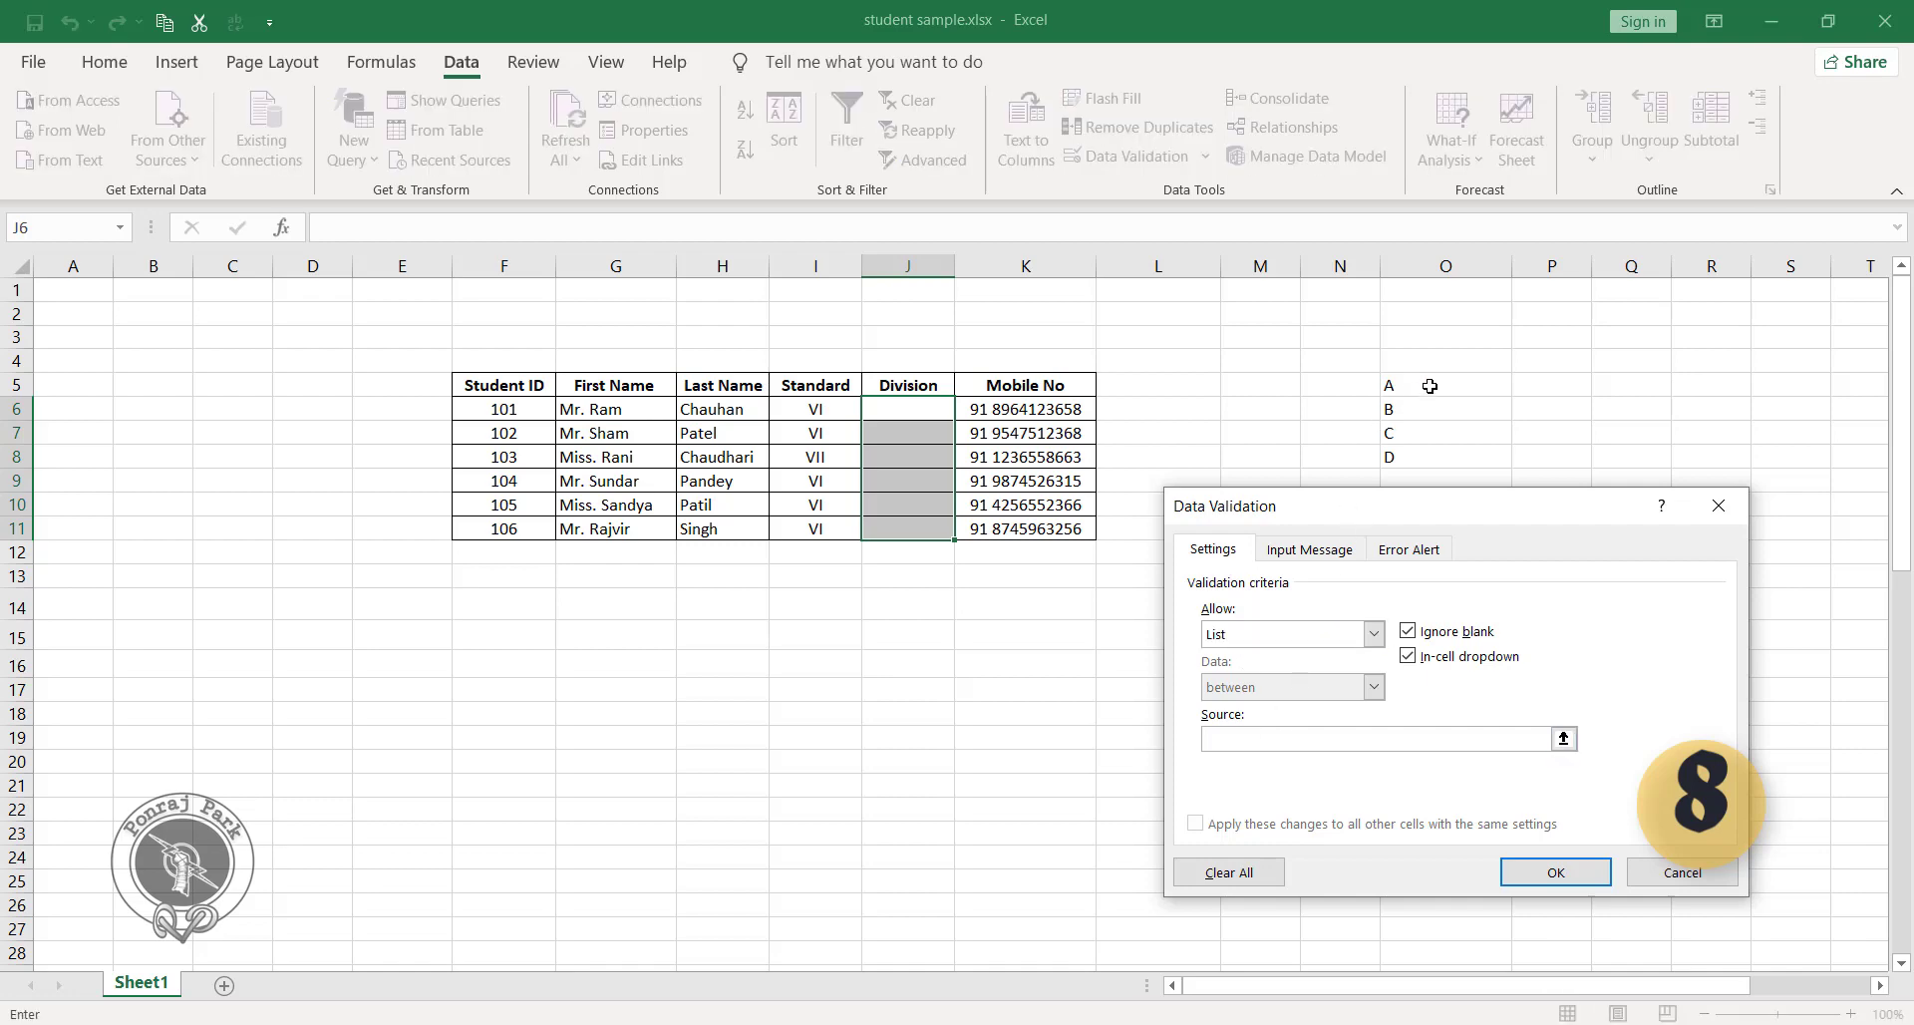
{"action": "left_click_drag", "start_coordinate": [1430, 386], "coordinate": [1438, 462]}
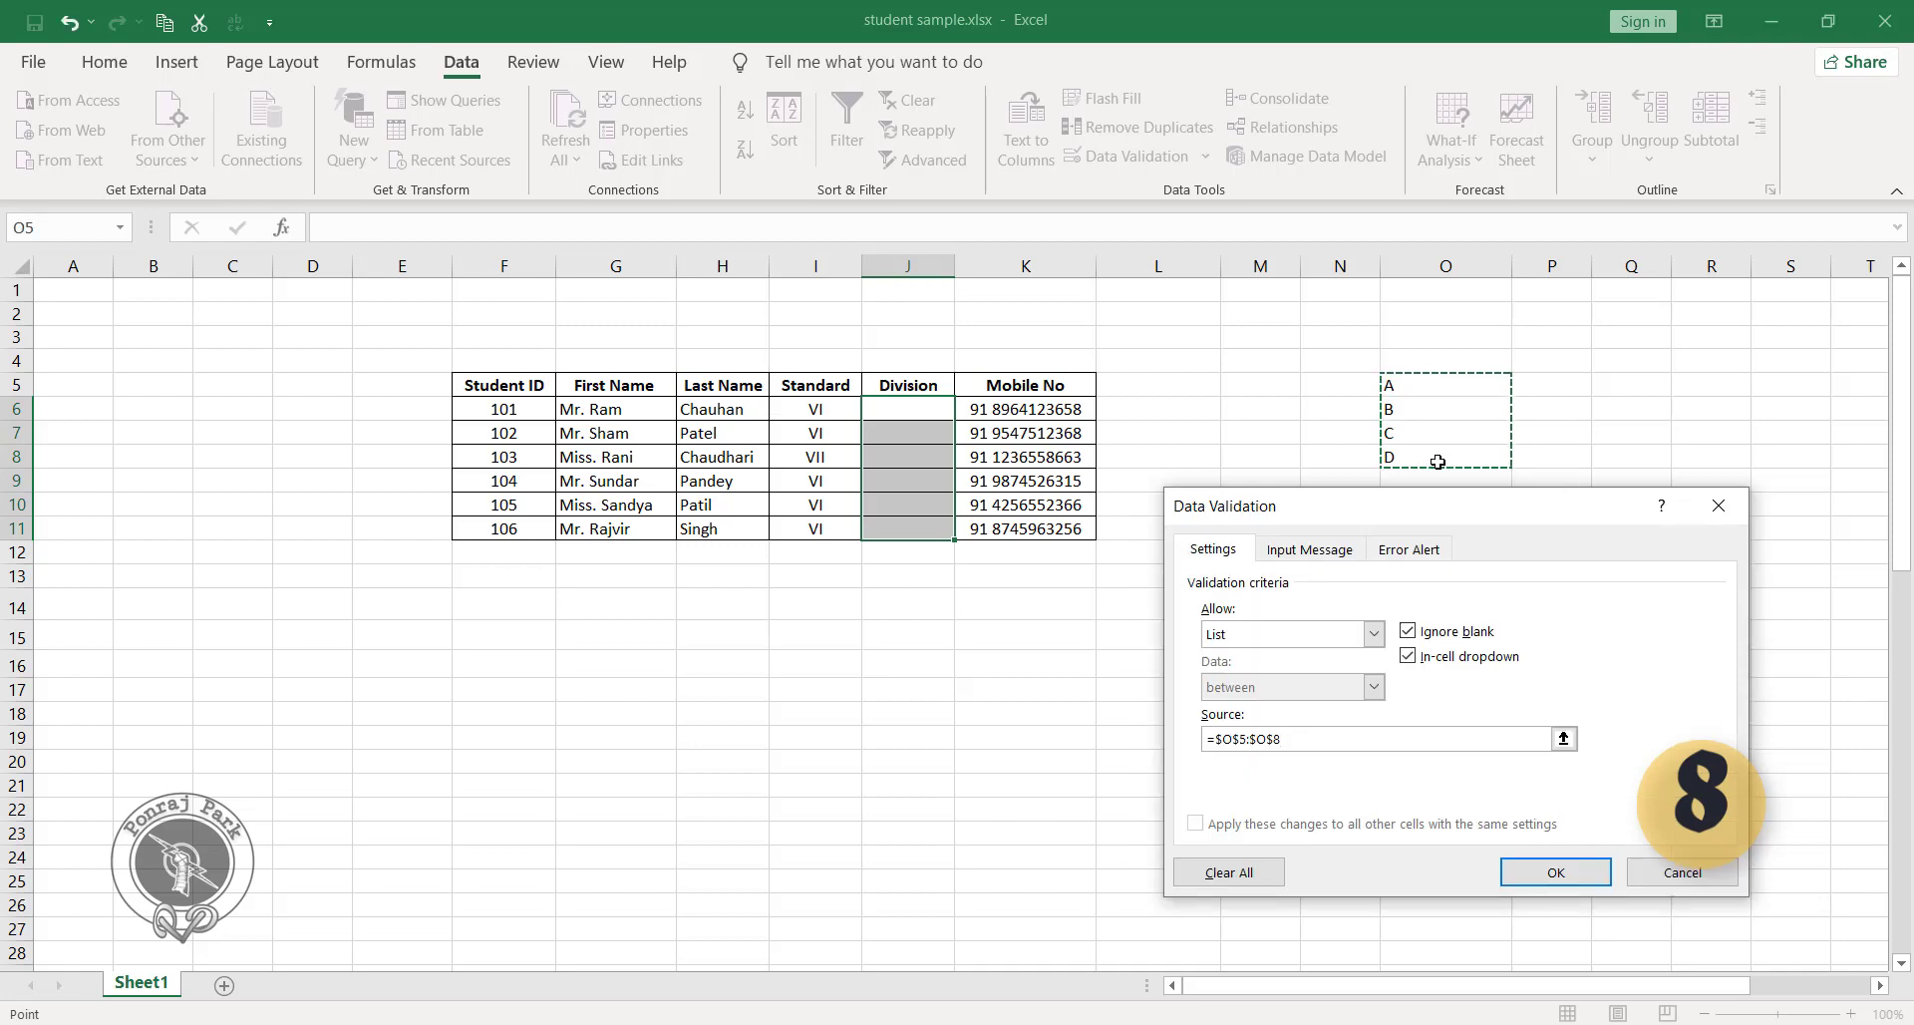
{"action": "left_click", "coordinate": [1561, 872]}
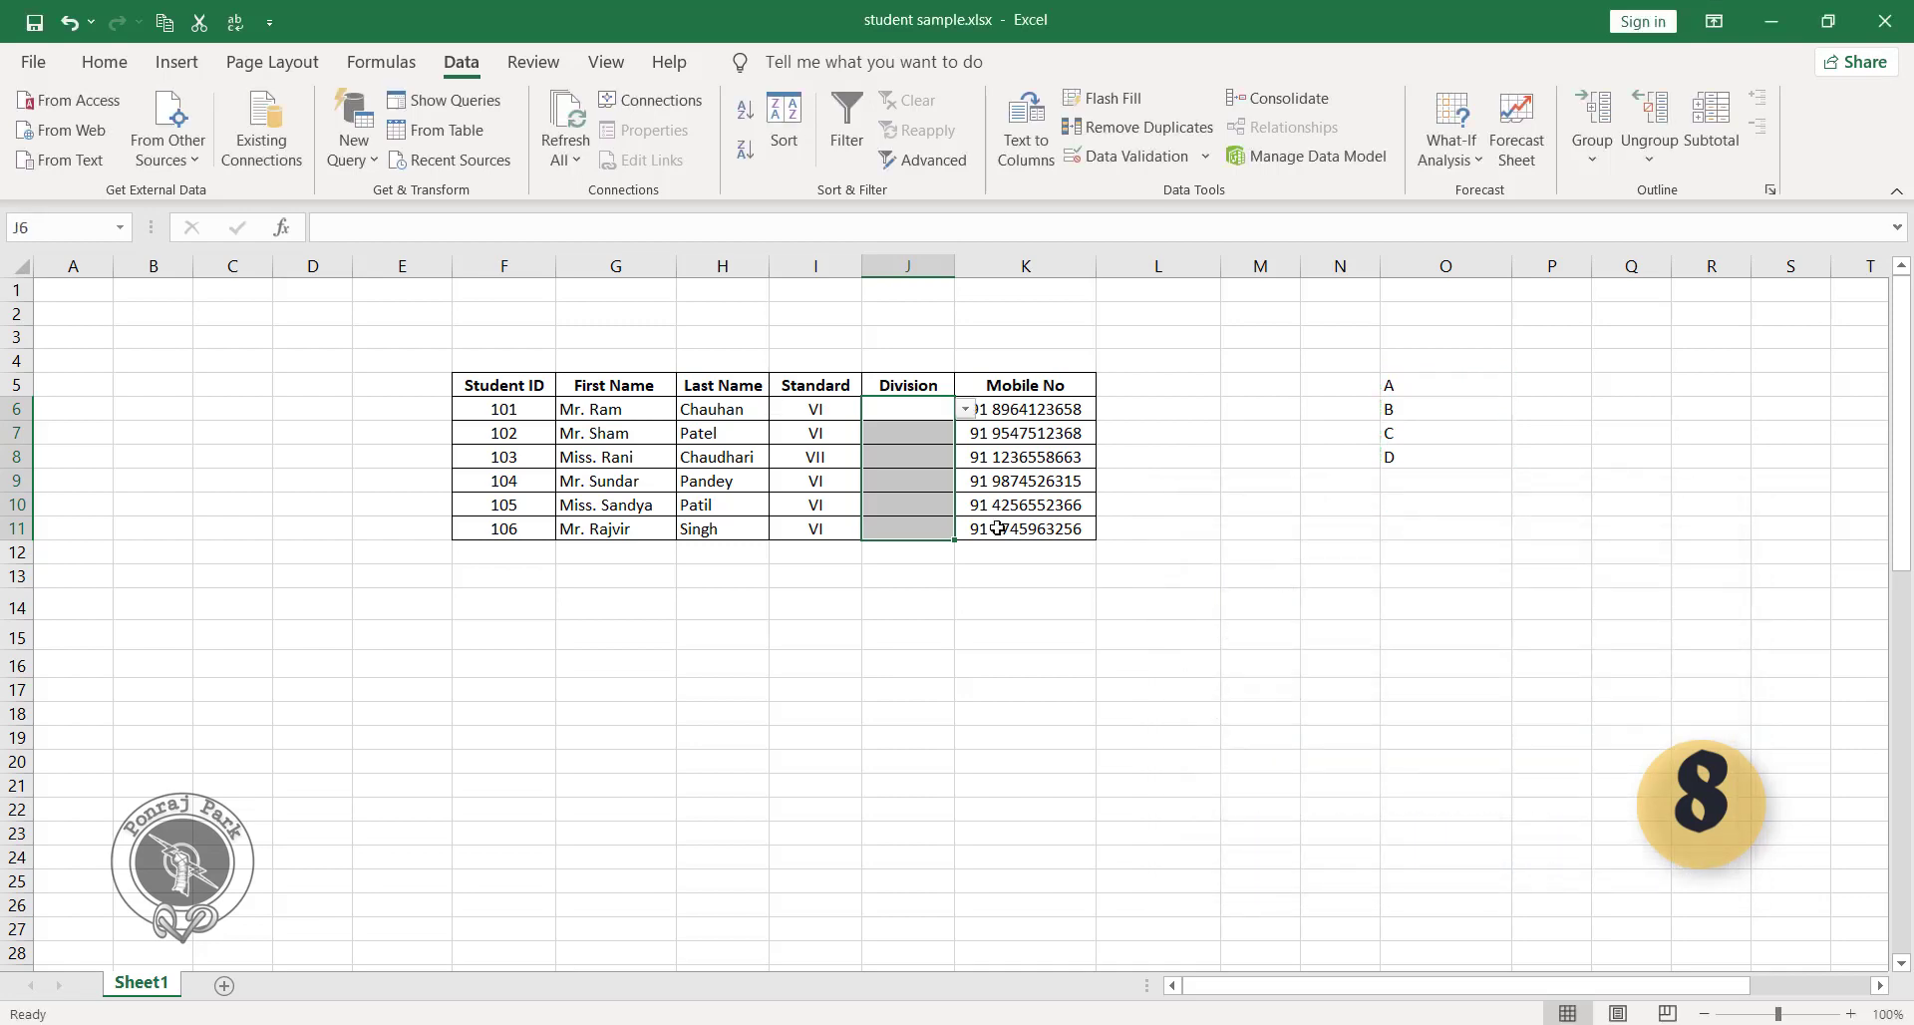
Choose divisions A, C and B from the in-cell lists for students 101, 102 and 103.
{"action": "left_click", "coordinate": [918, 410]}
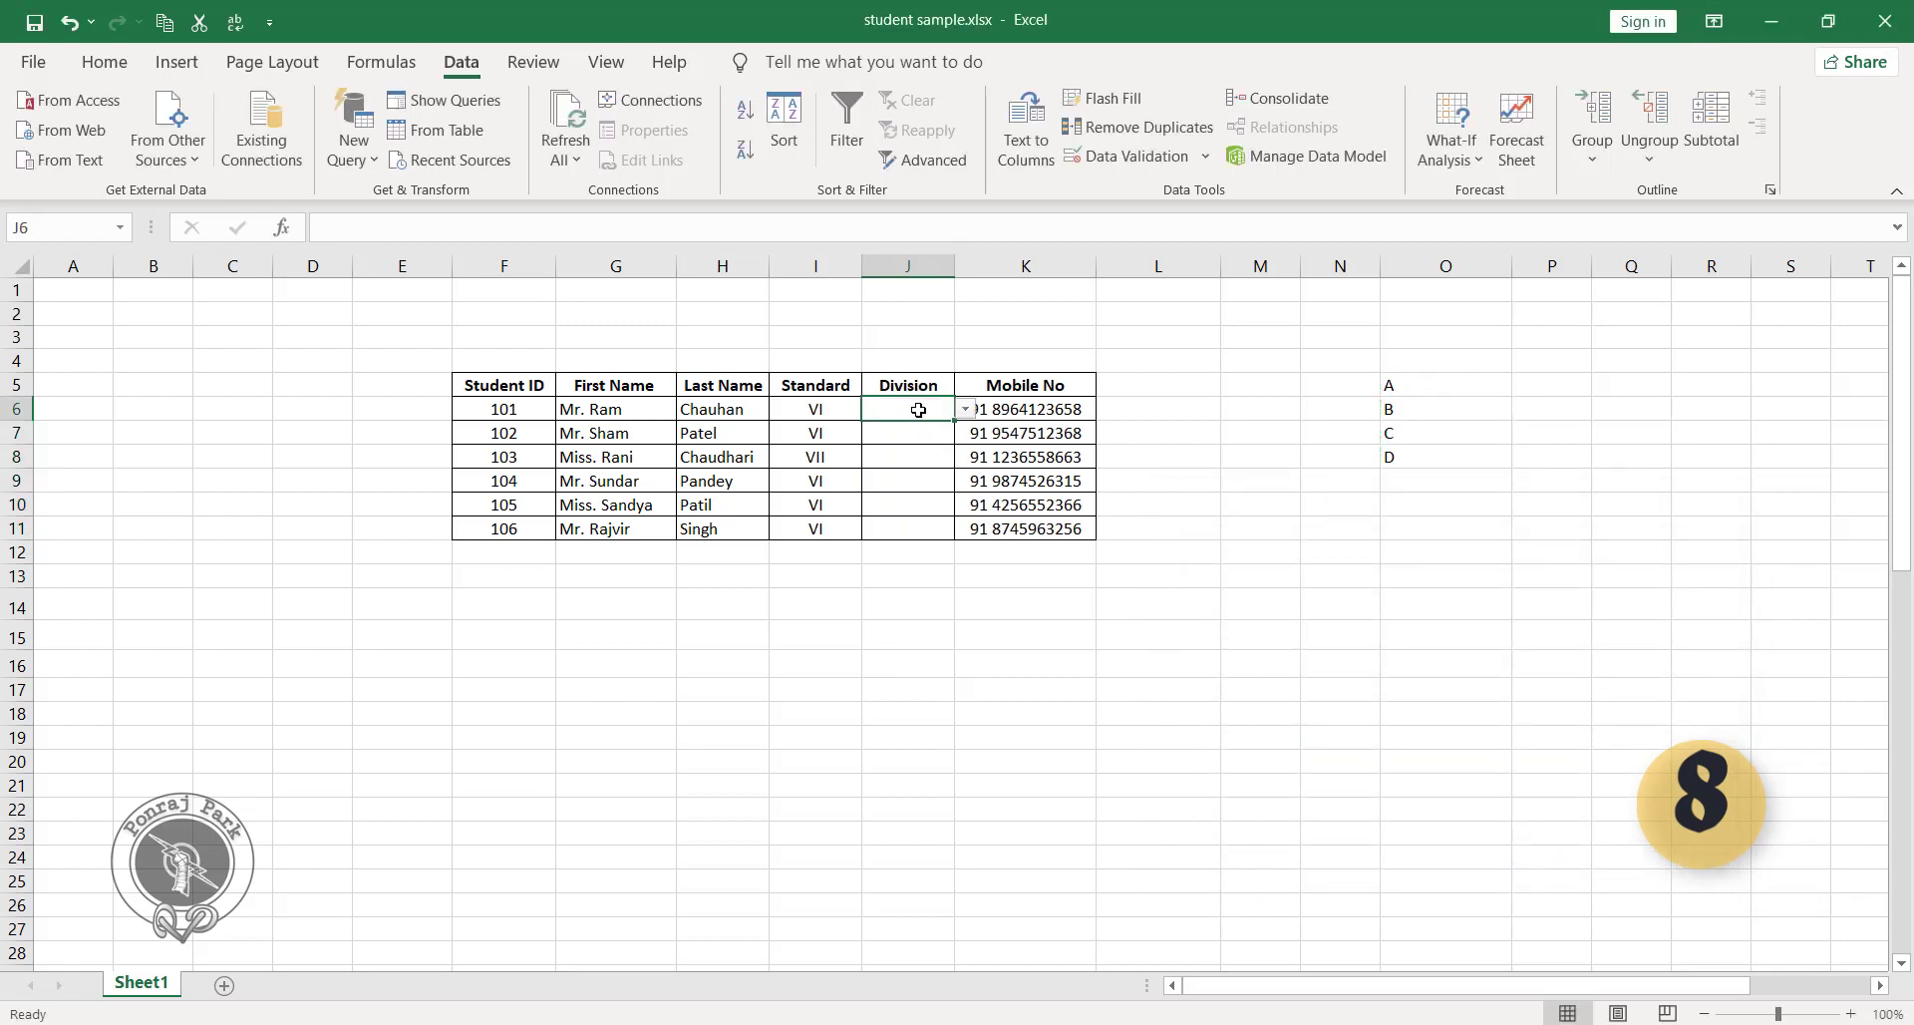
{"action": "left_click", "coordinate": [965, 409]}
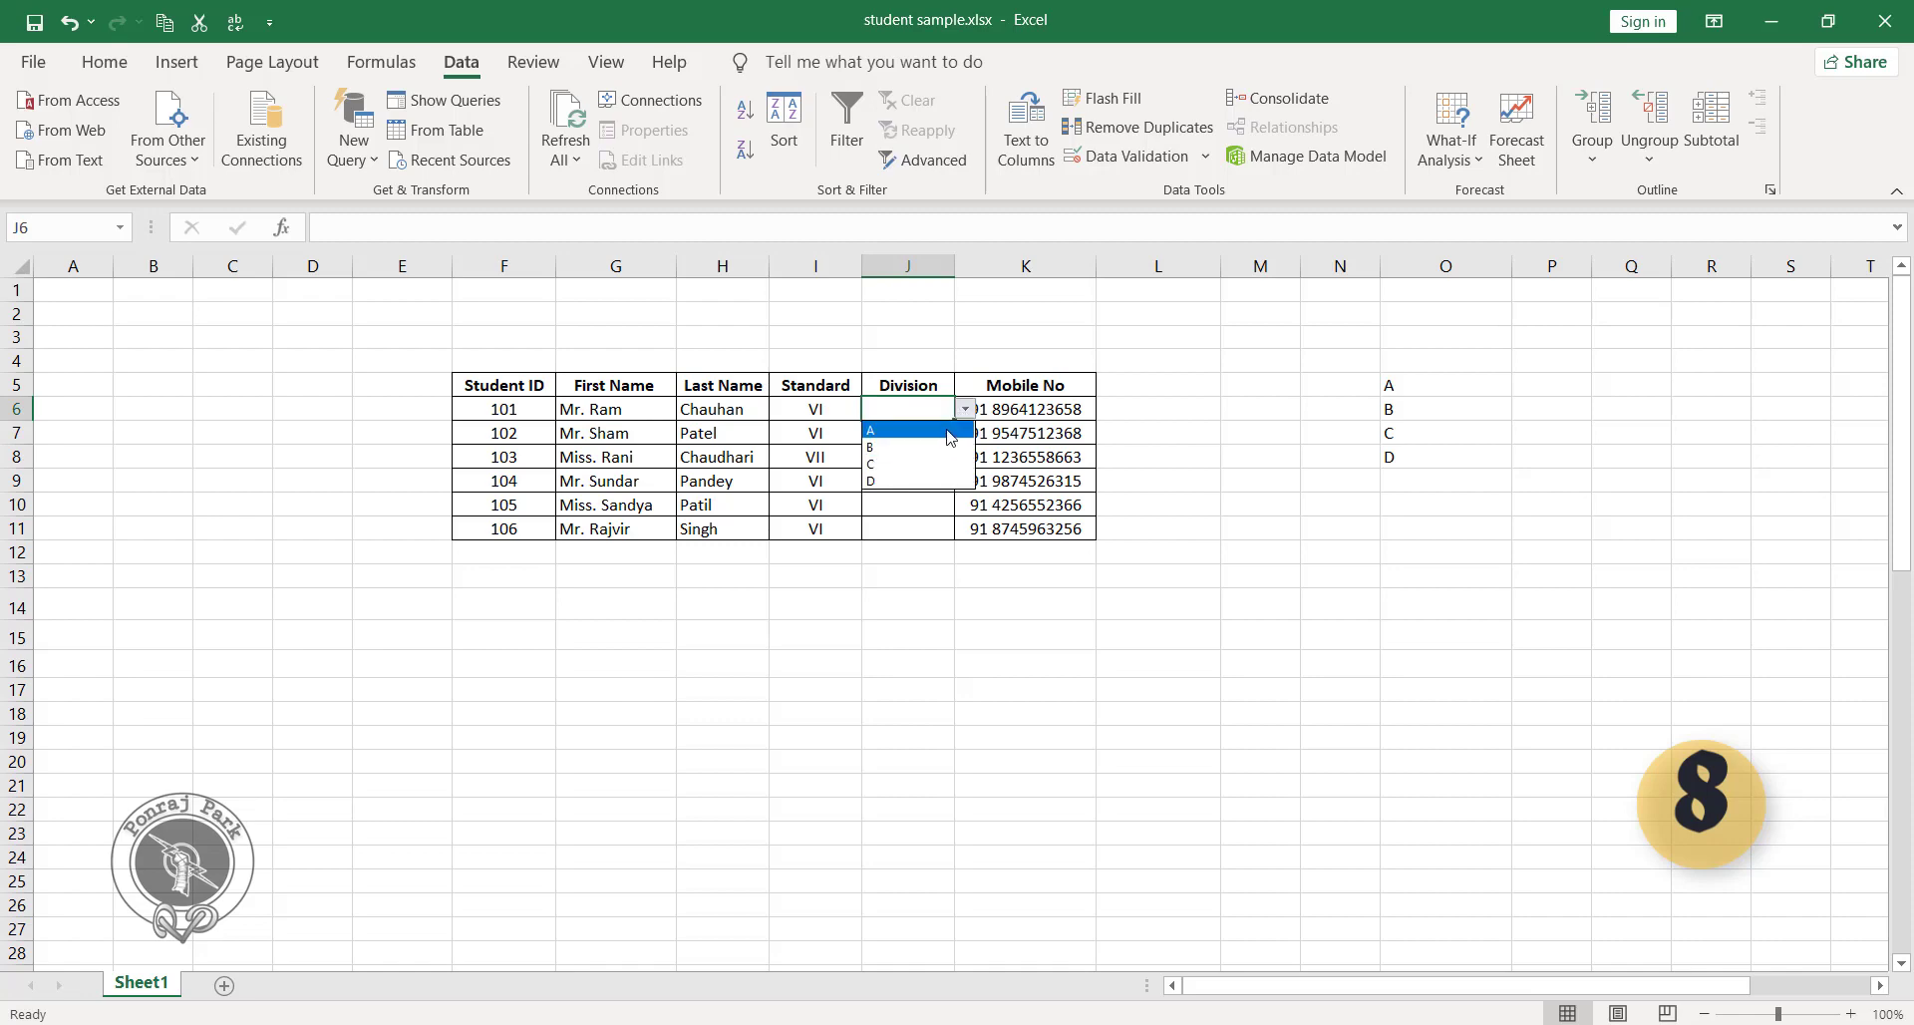
{"action": "left_click", "coordinate": [950, 437]}
{"action": "left_click", "coordinate": [915, 432]}
{"action": "left_click", "coordinate": [965, 433]}
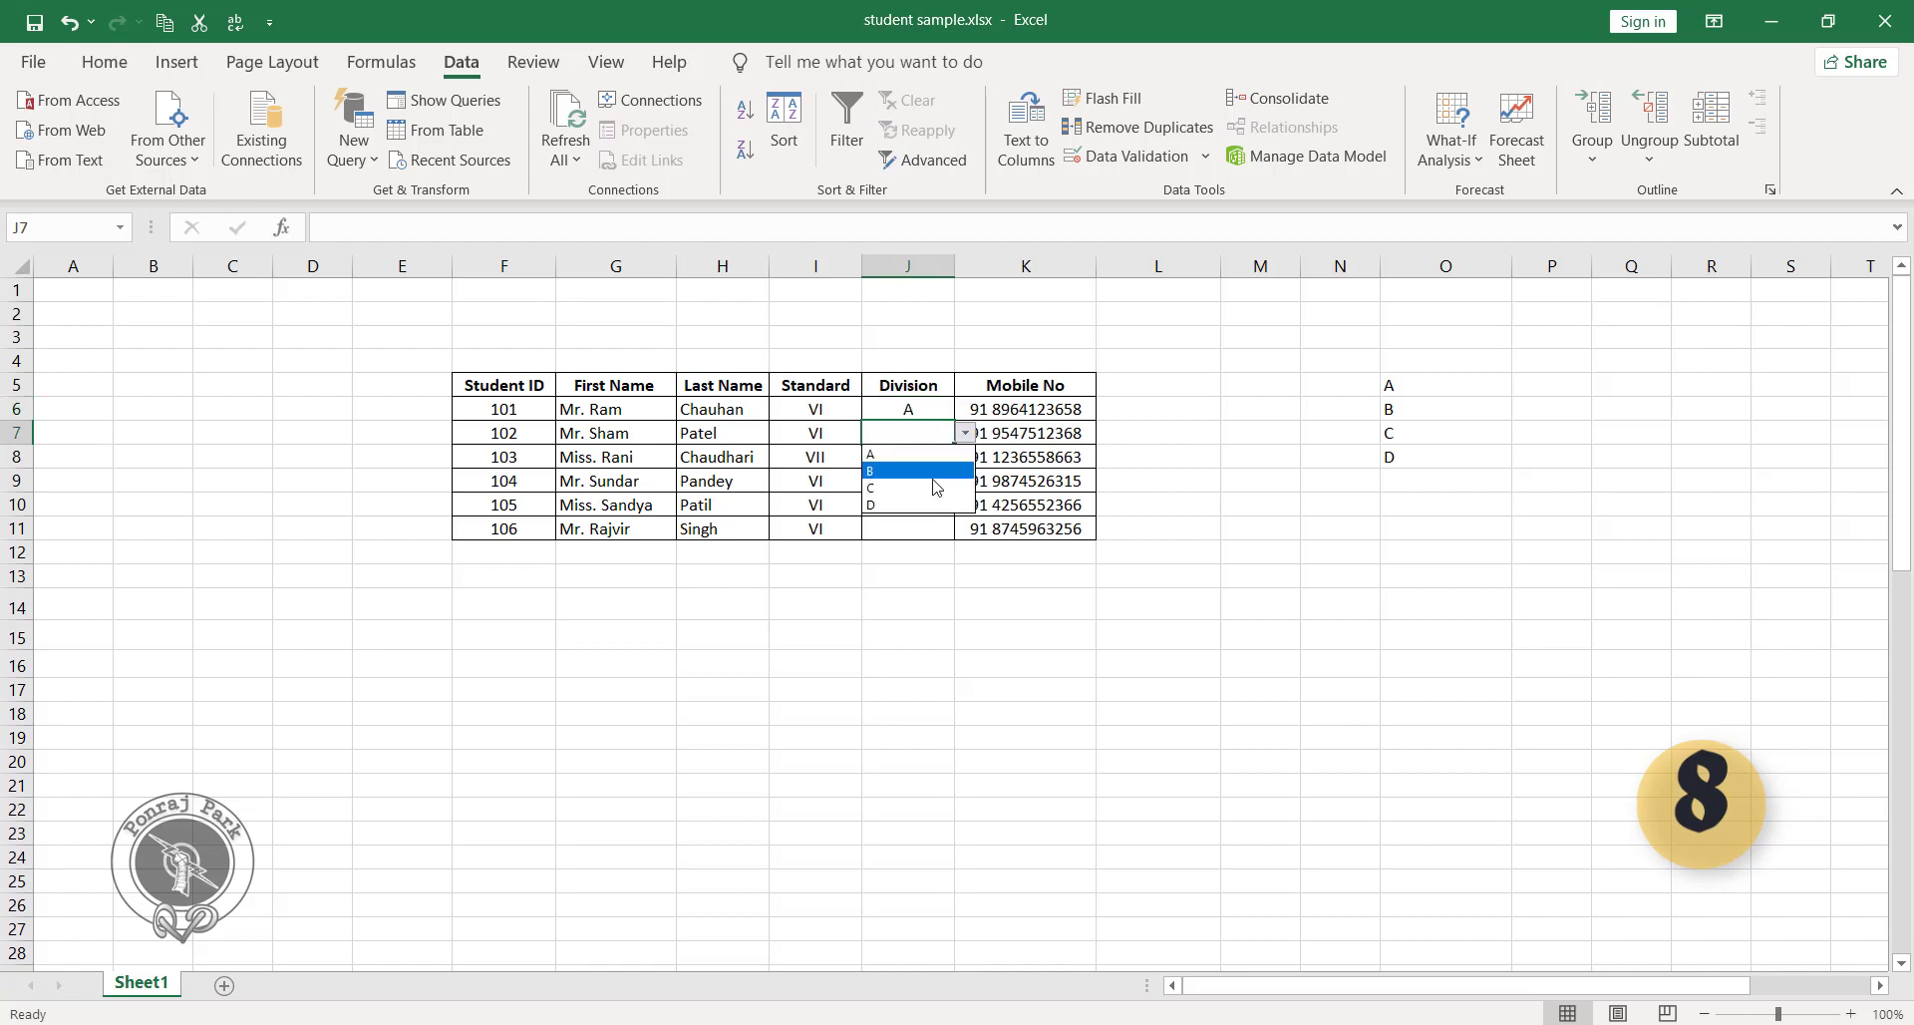
{"action": "left_click", "coordinate": [937, 487]}
{"action": "left_click", "coordinate": [932, 457]}
{"action": "left_click", "coordinate": [965, 456]}
{"action": "left_click", "coordinate": [932, 493]}
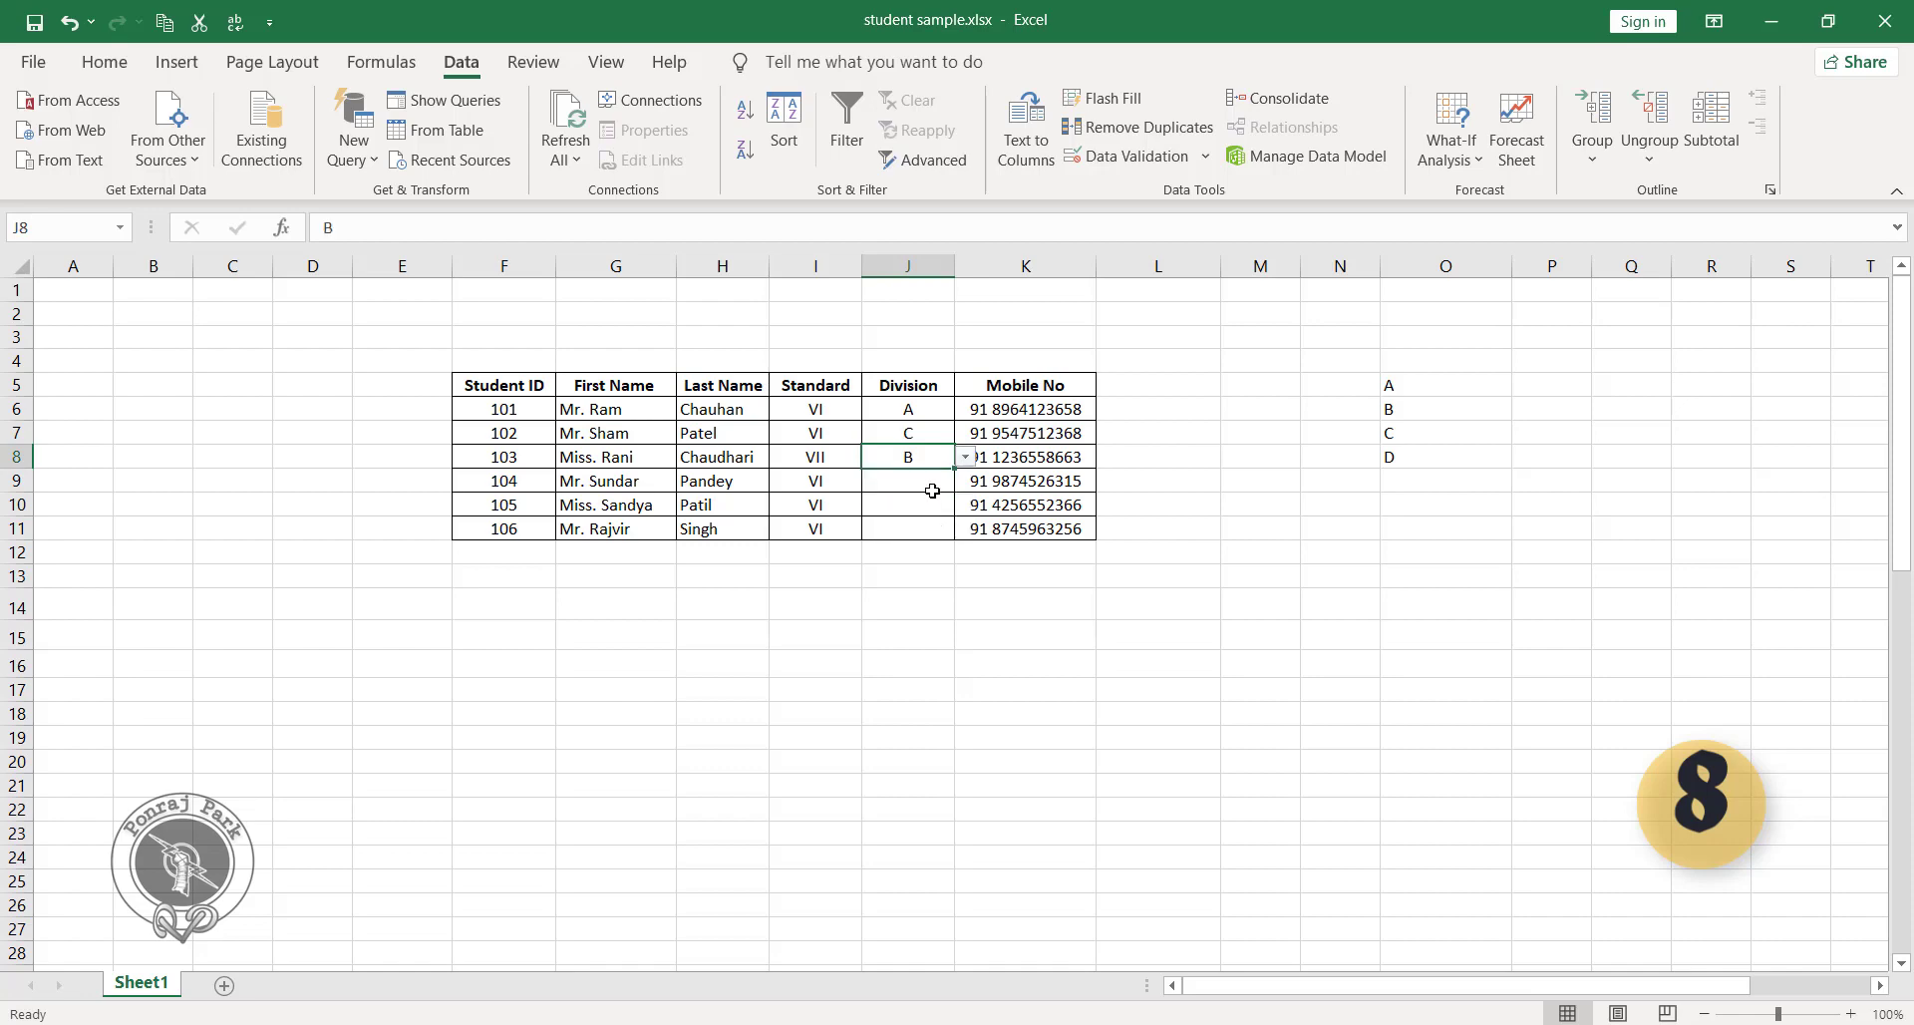
Choose divisions D and A from the in-cell lists for students 104 and 105.
{"action": "left_click", "coordinate": [932, 489]}
{"action": "left_click", "coordinate": [965, 483]}
{"action": "left_click", "coordinate": [927, 559]}
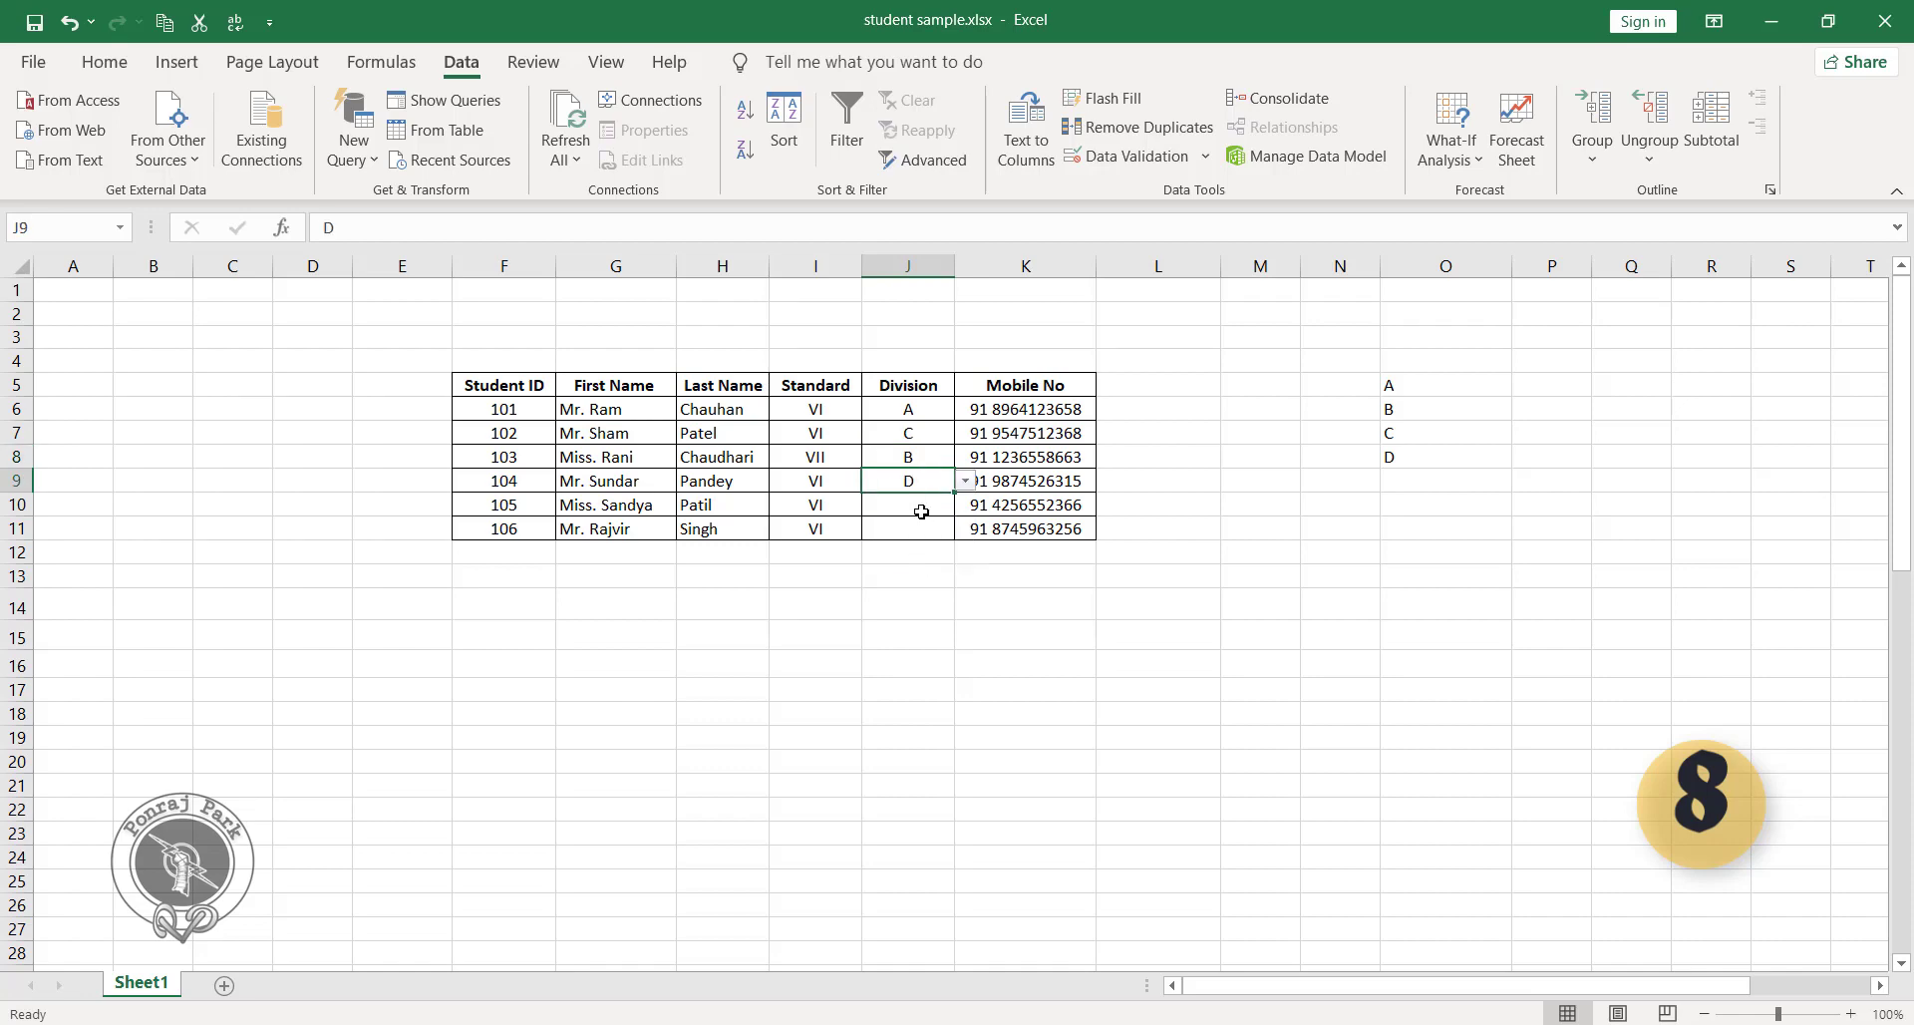
{"action": "left_click", "coordinate": [921, 511]}
{"action": "left_click", "coordinate": [965, 504]}
{"action": "left_click", "coordinate": [919, 523]}
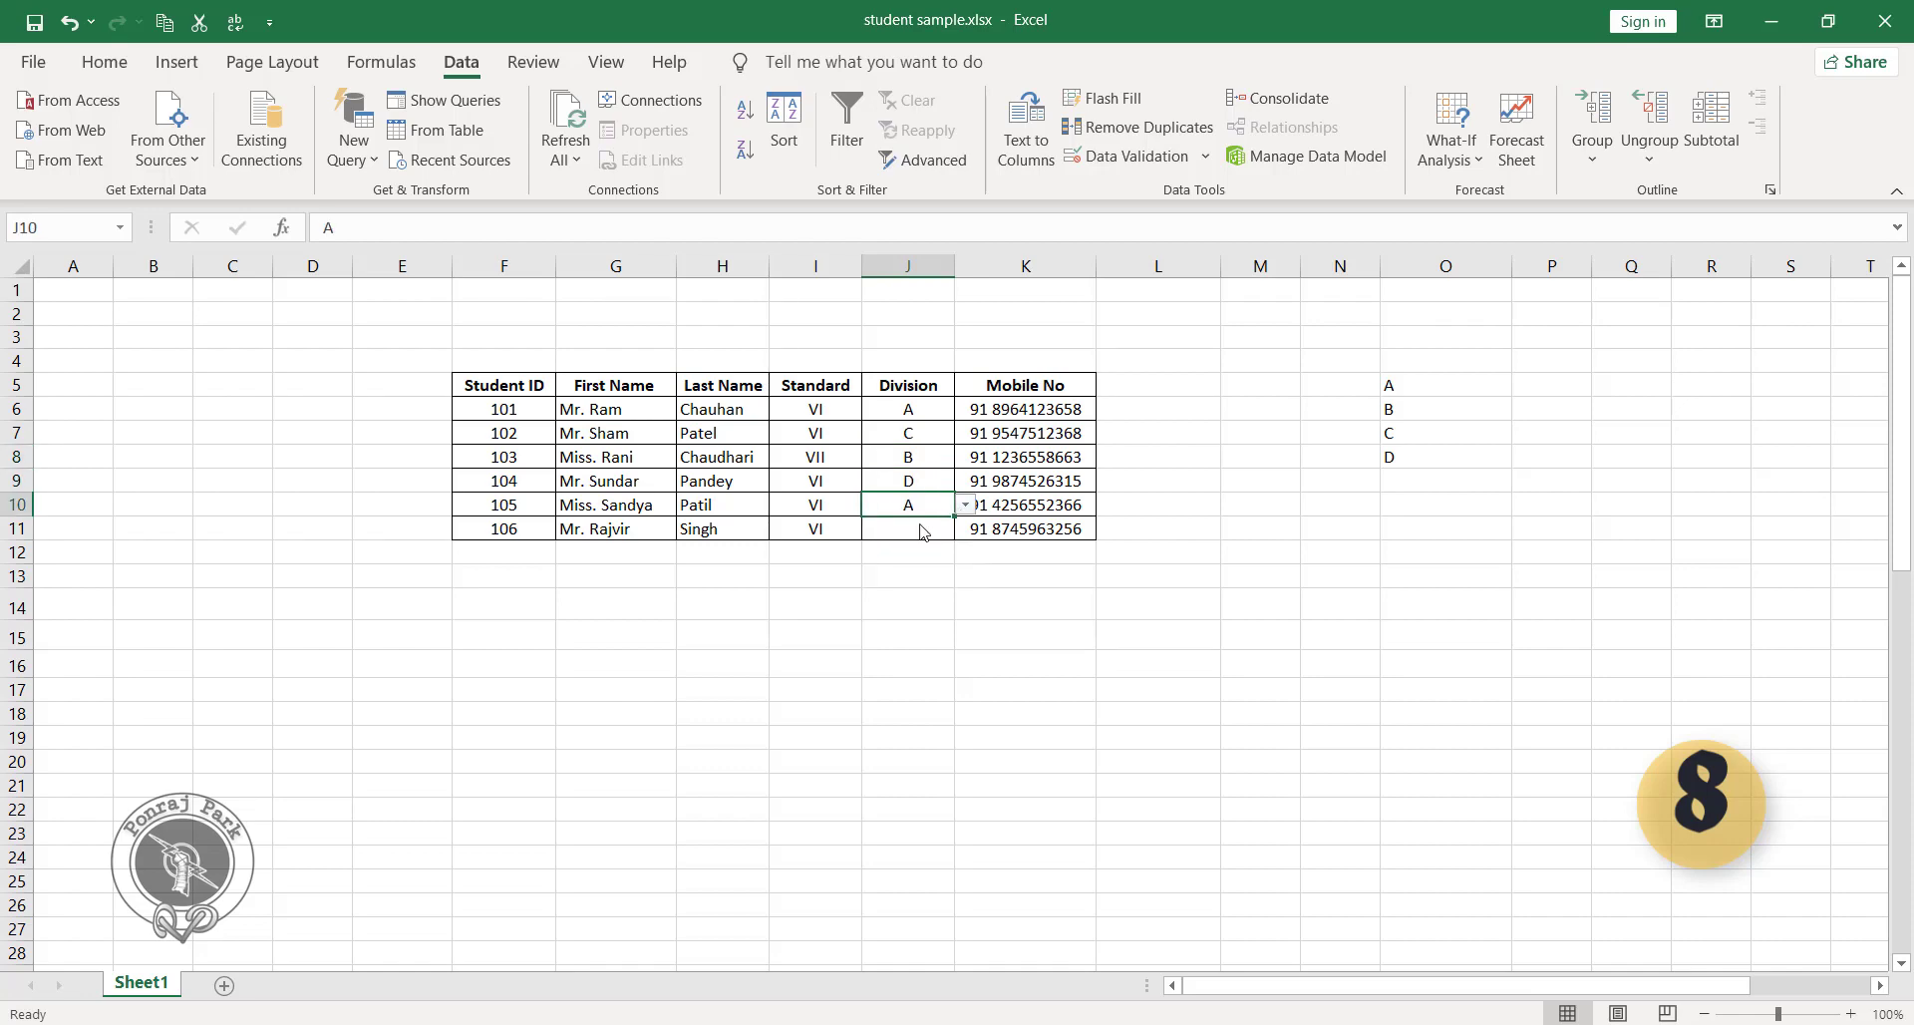
{"action": "left_click", "coordinate": [916, 530]}
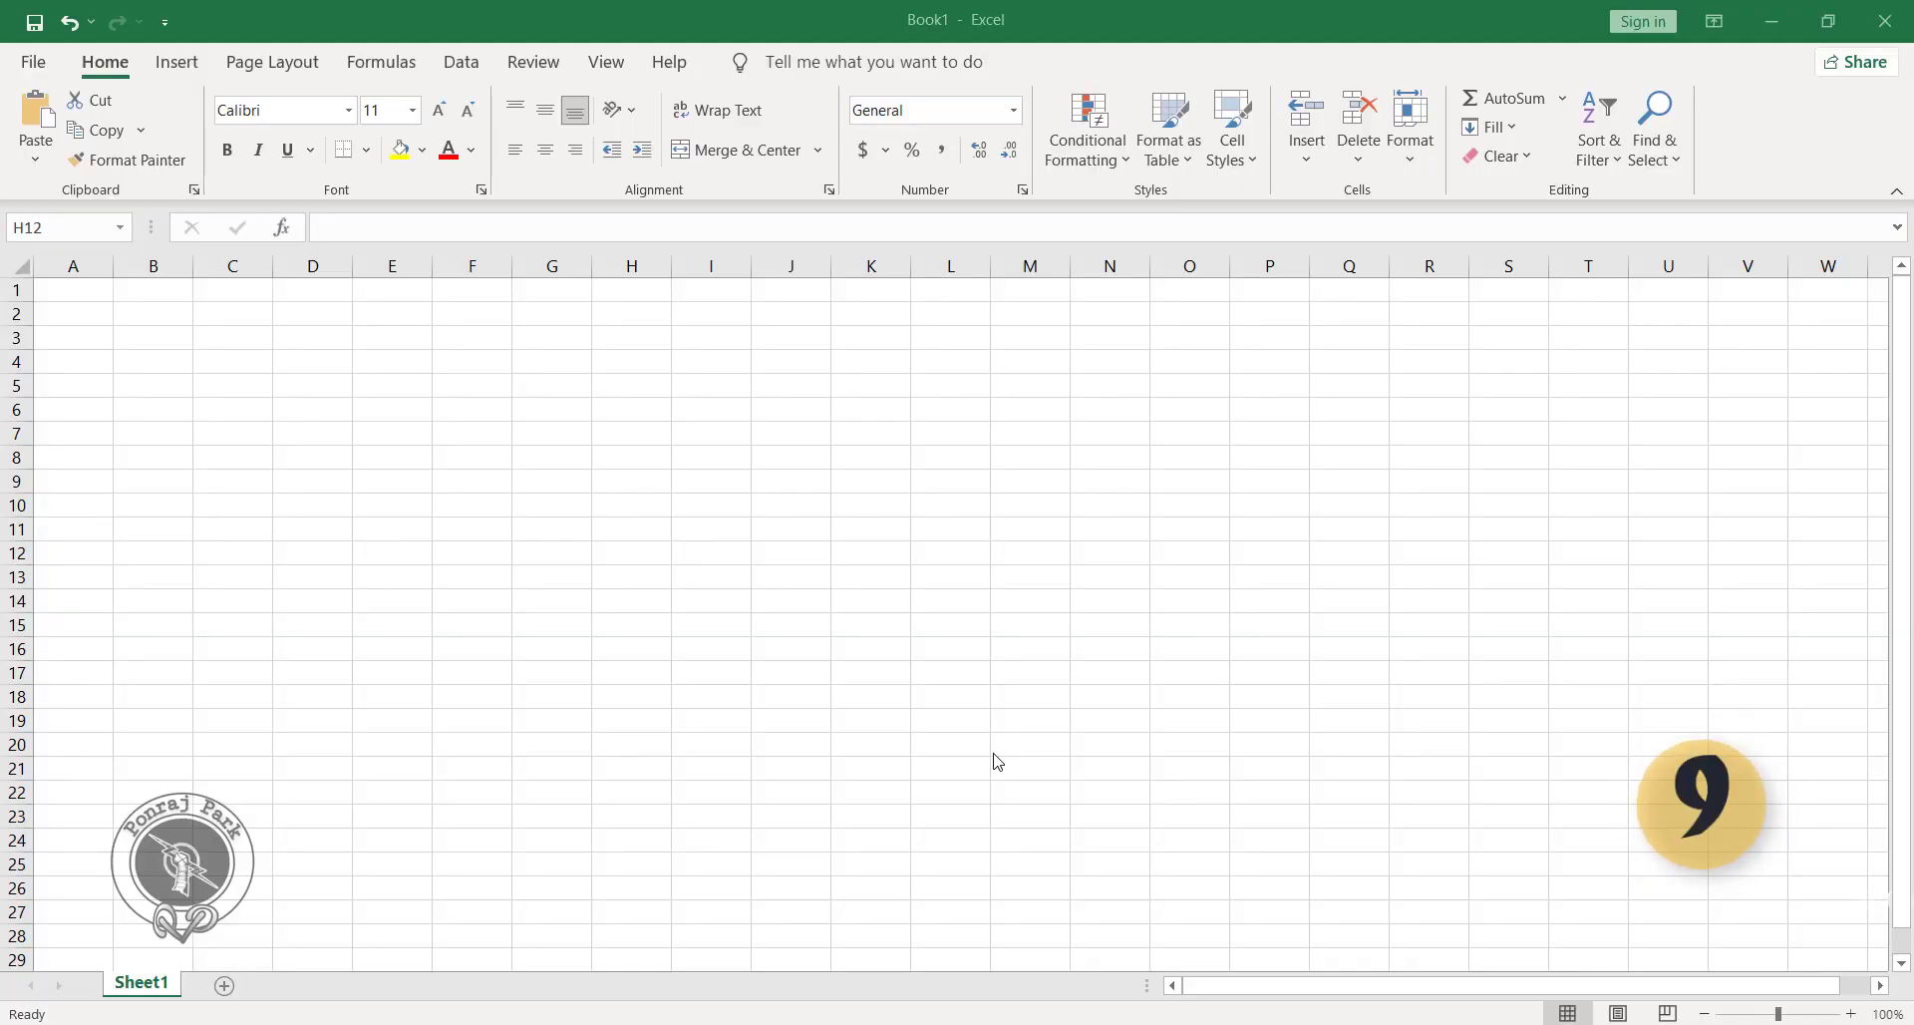
Open the ribbon customization options and add a new custom tab directly after Insert.
{"action": "left_click", "coordinate": [33, 63]}
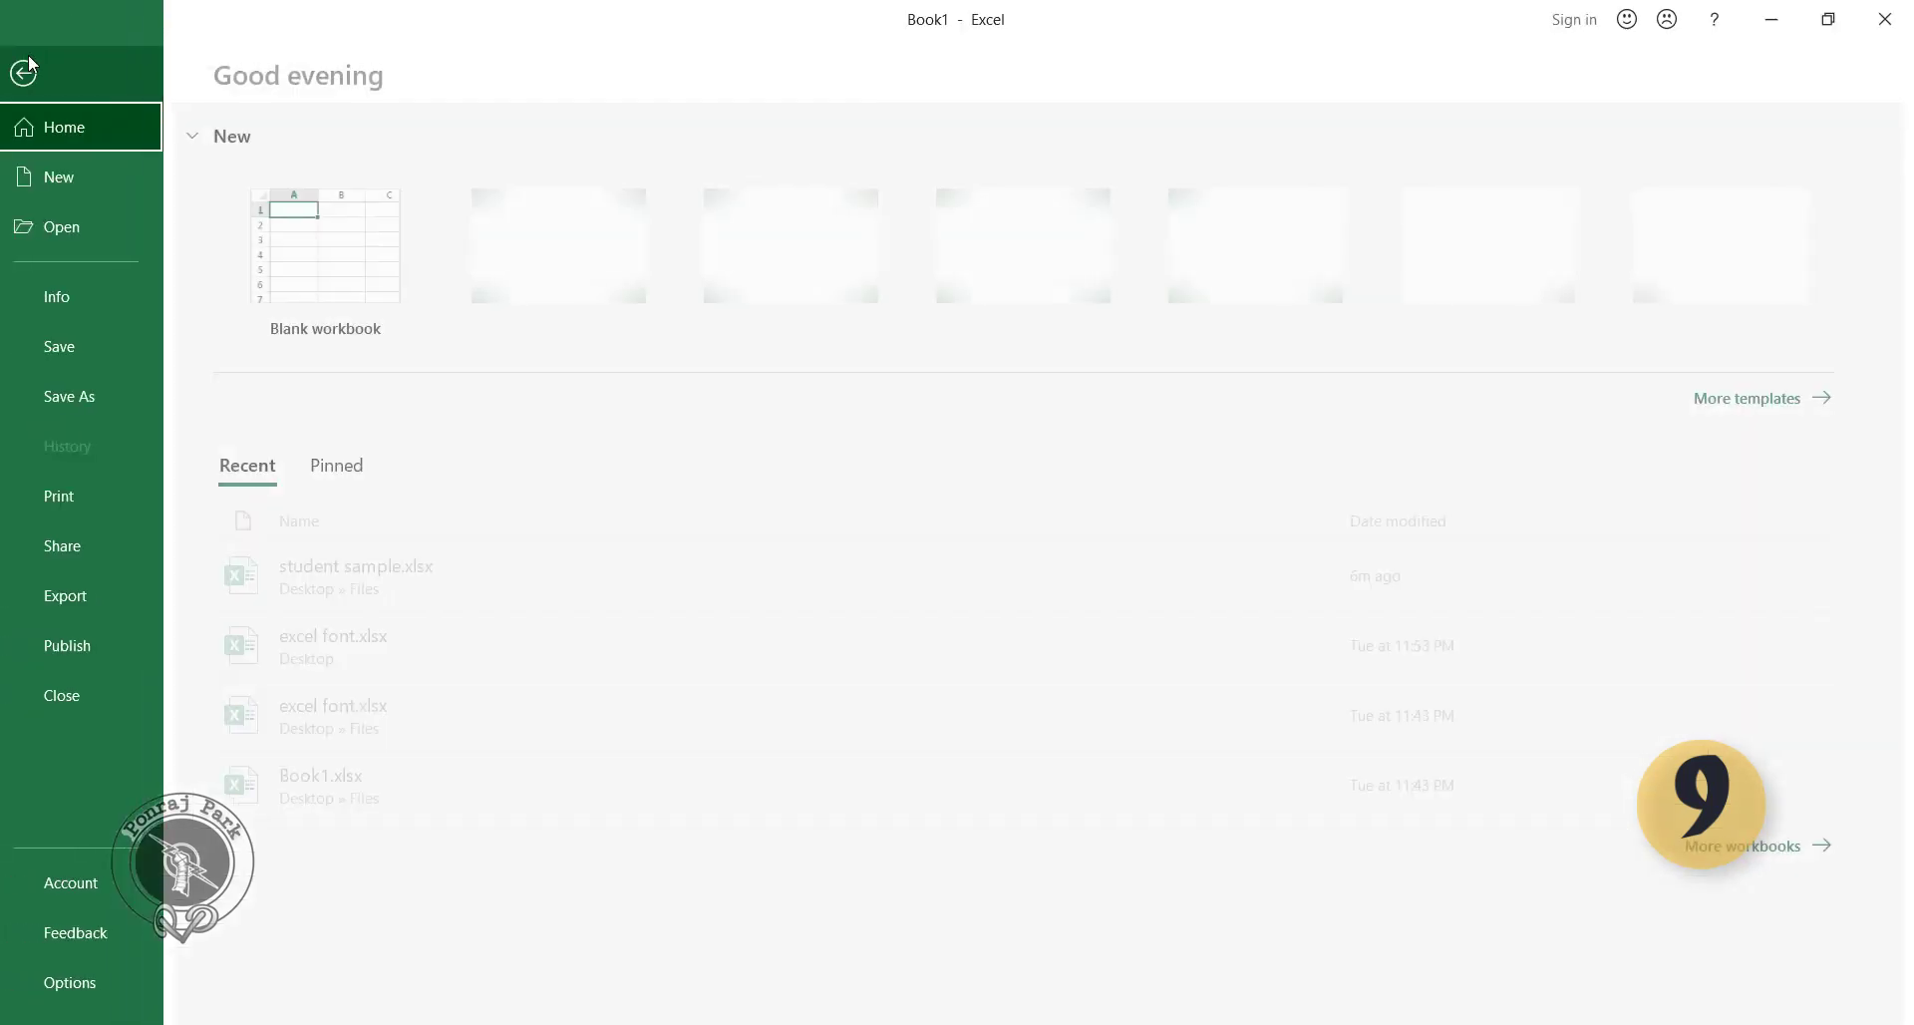
{"action": "left_click", "coordinate": [80, 982]}
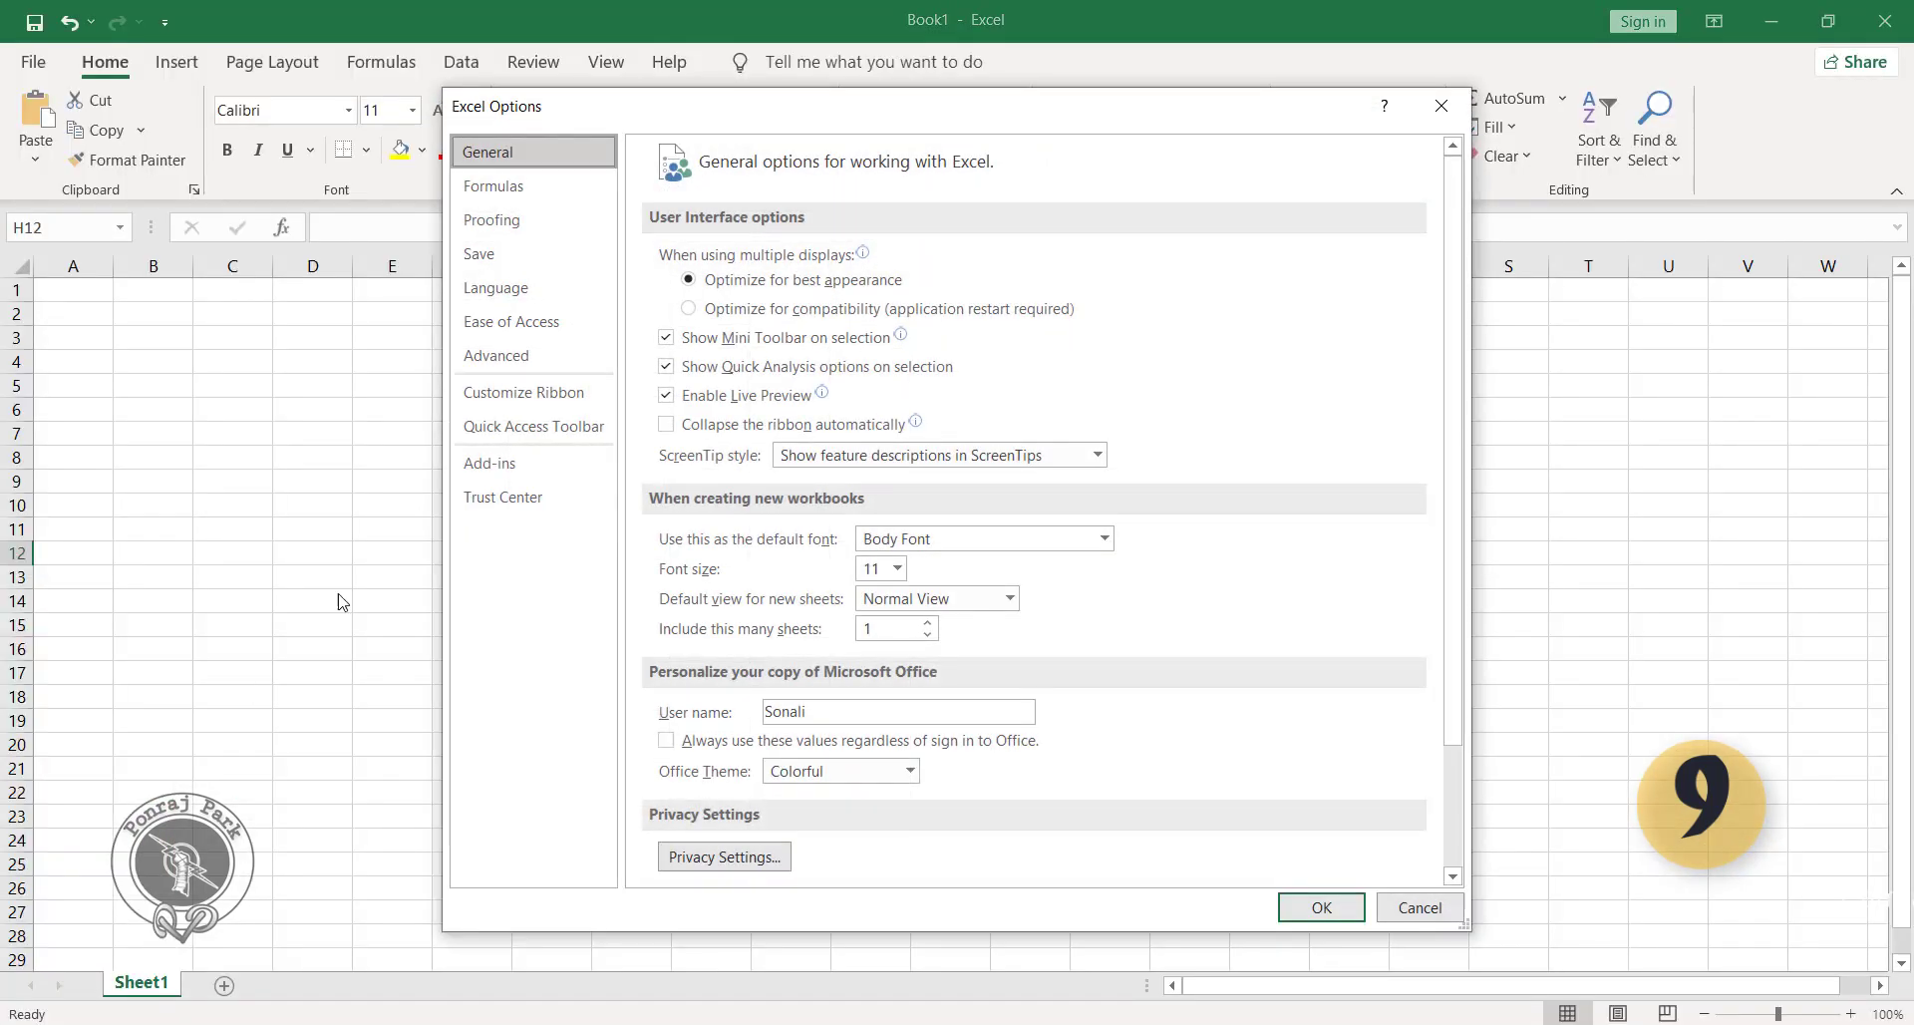
{"action": "left_click", "coordinate": [545, 398]}
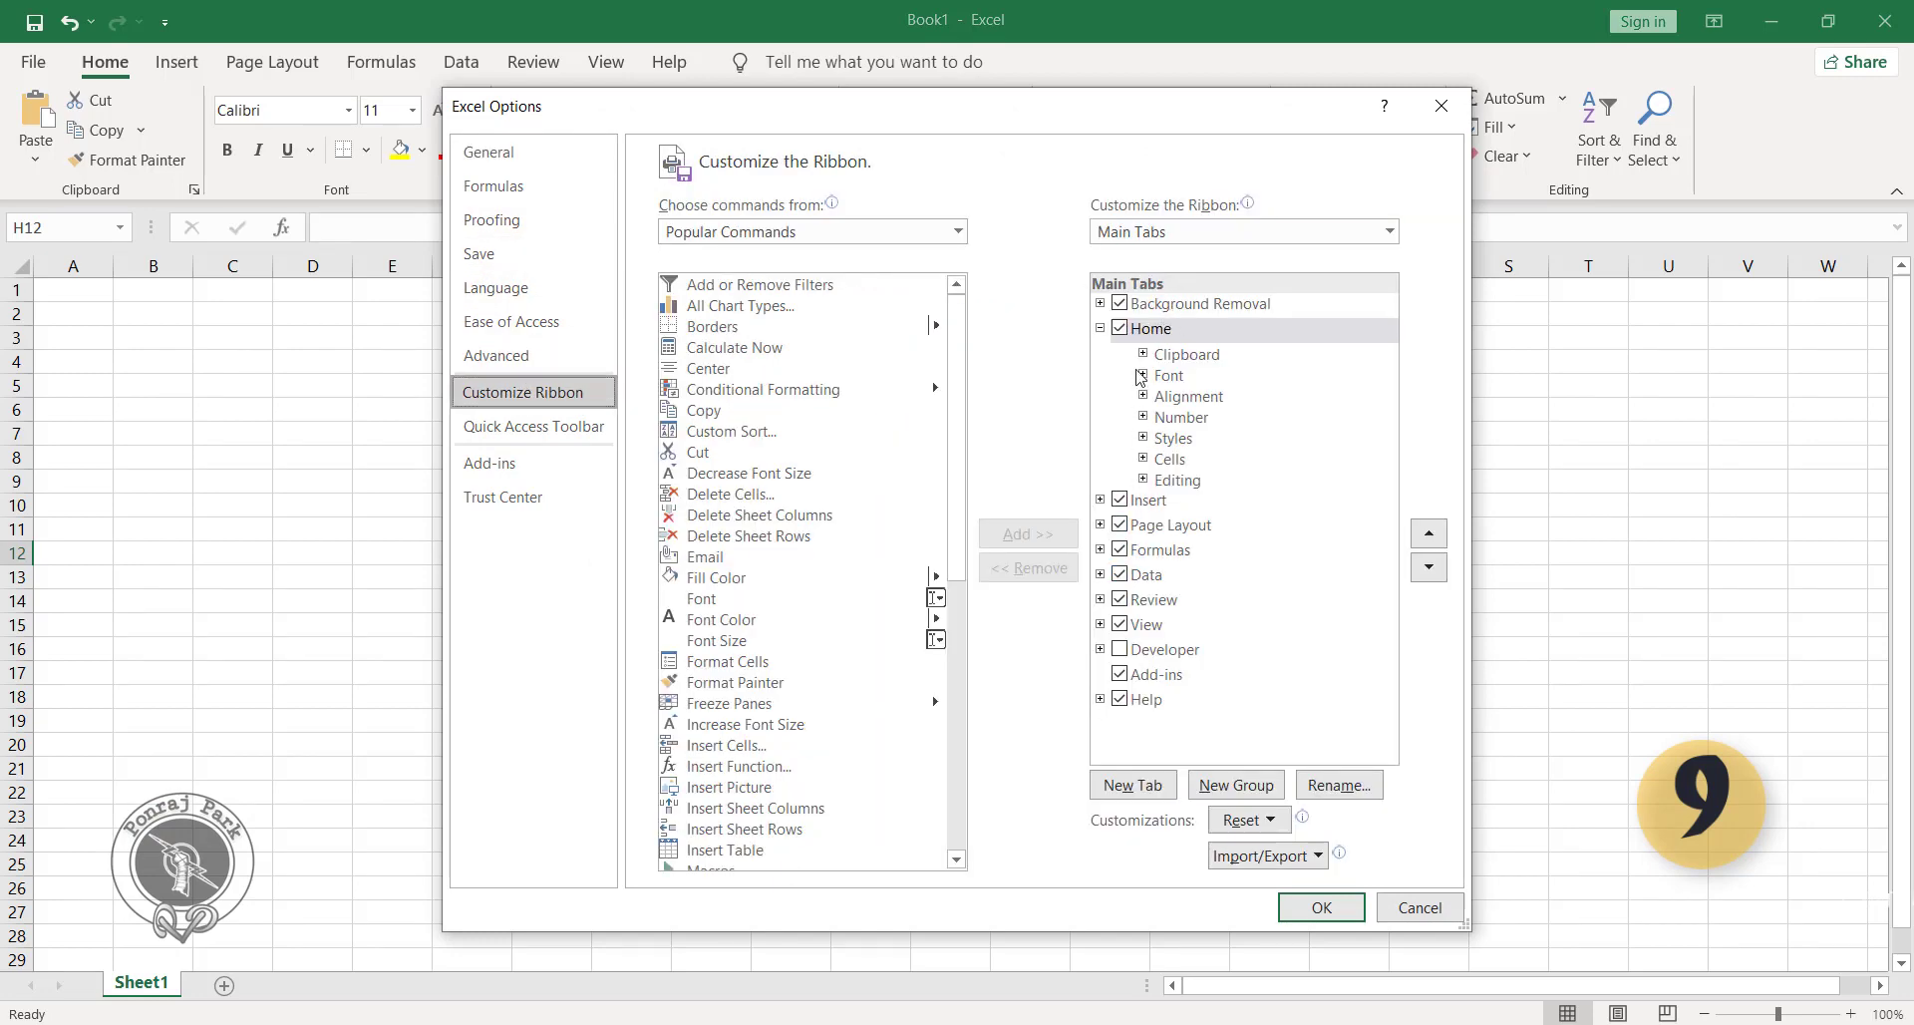
{"action": "left_click", "coordinate": [1152, 502]}
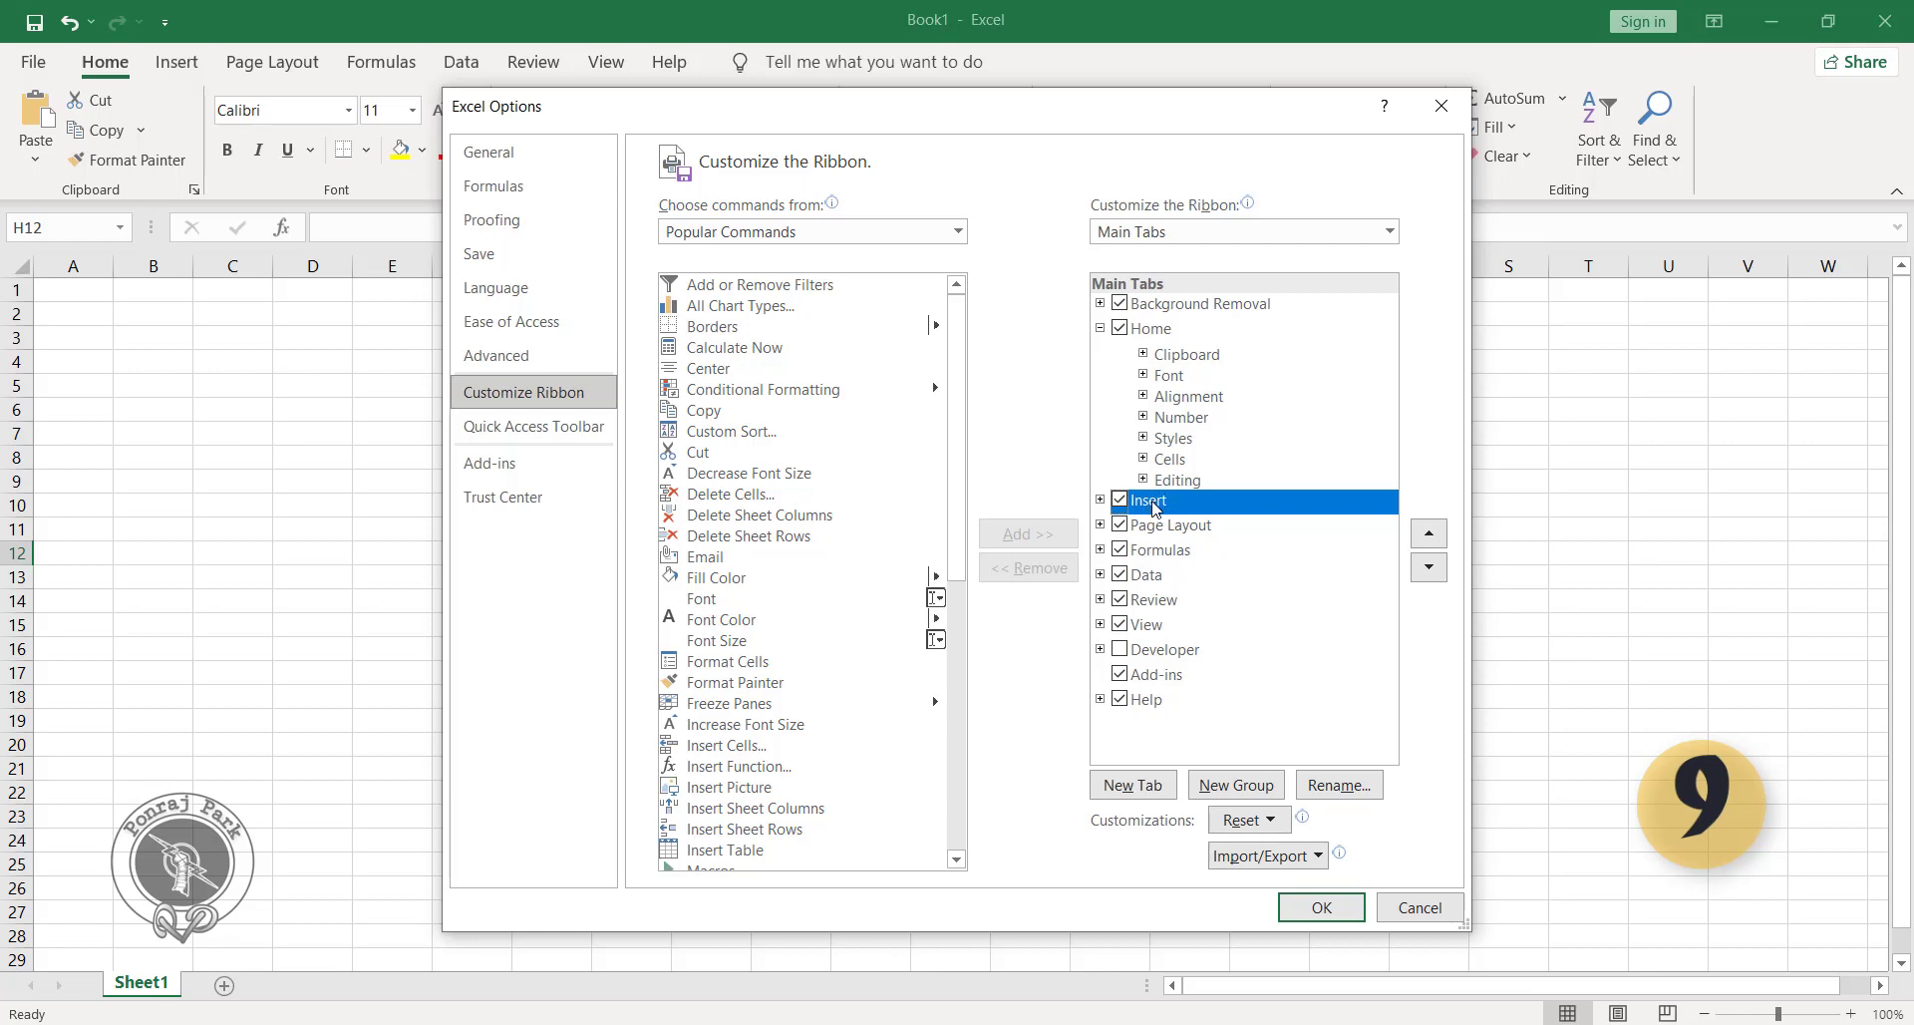
{"action": "left_click", "coordinate": [1129, 792]}
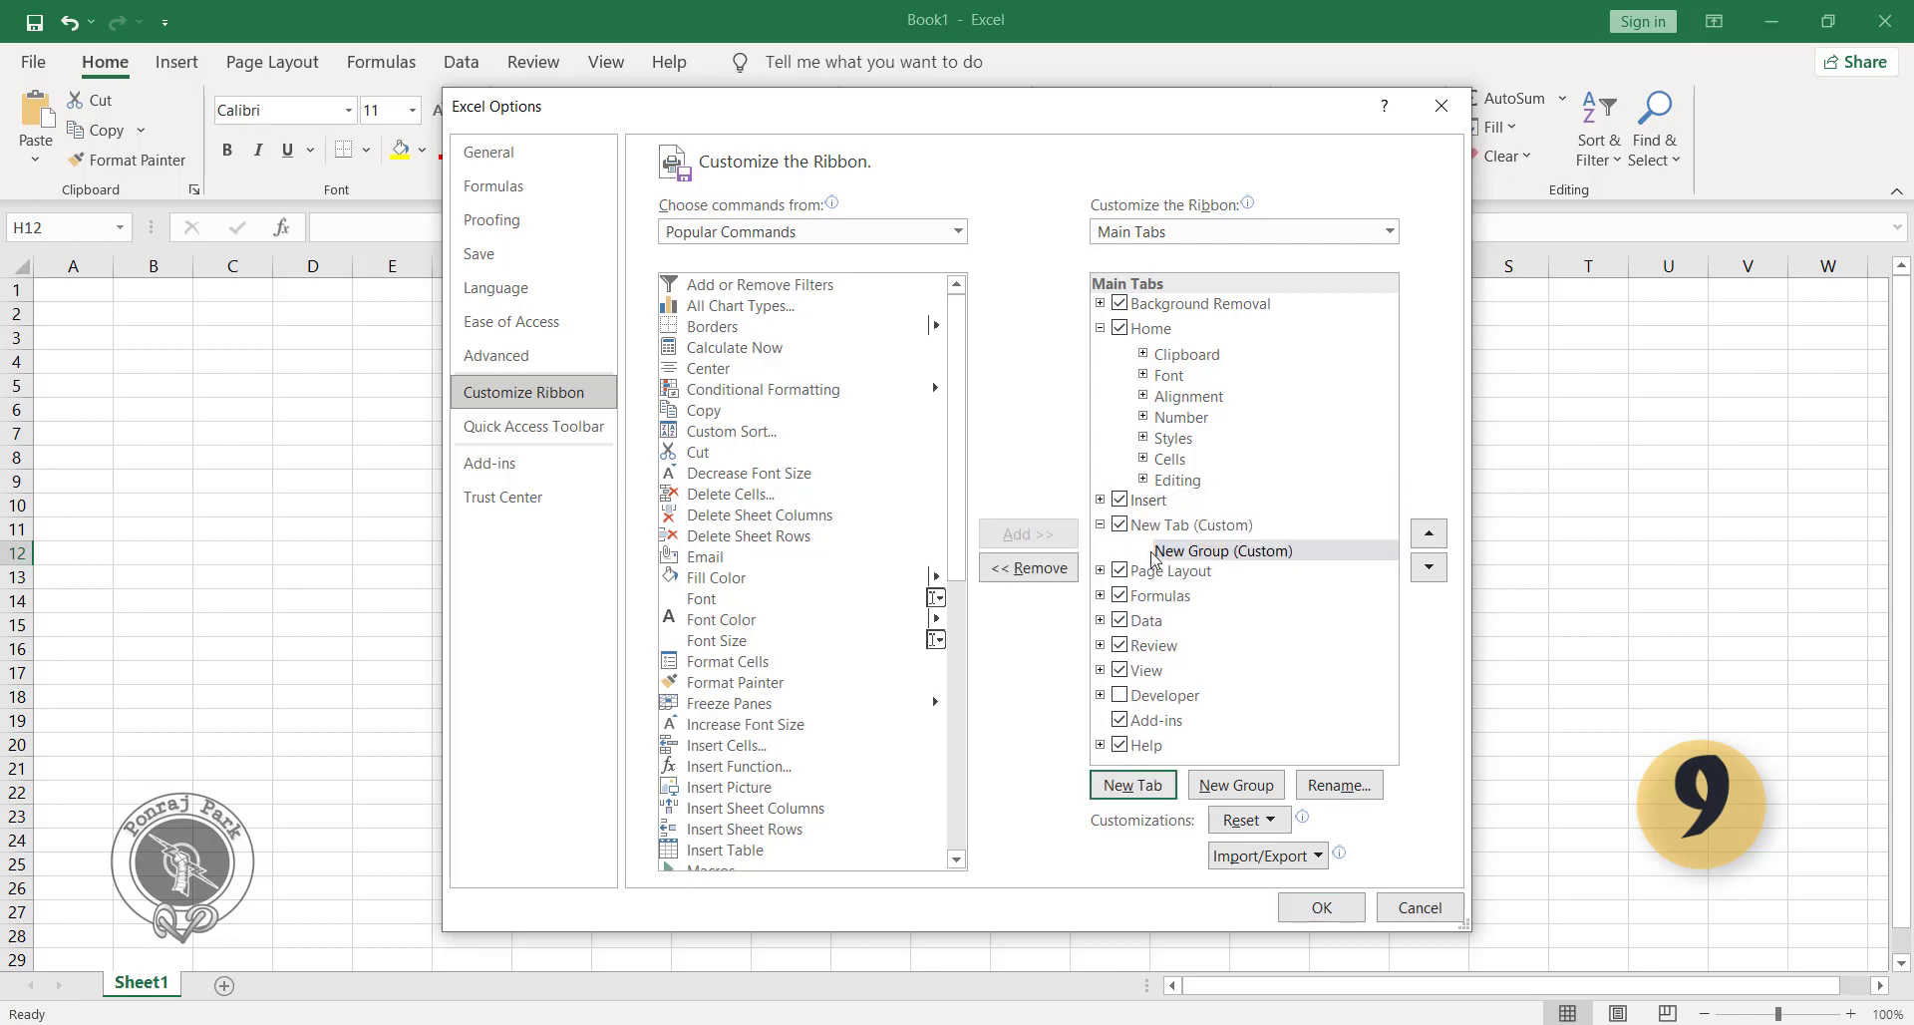
Rename the new custom ribbon tab with the owner's first name.
{"action": "left_click", "coordinate": [1158, 528]}
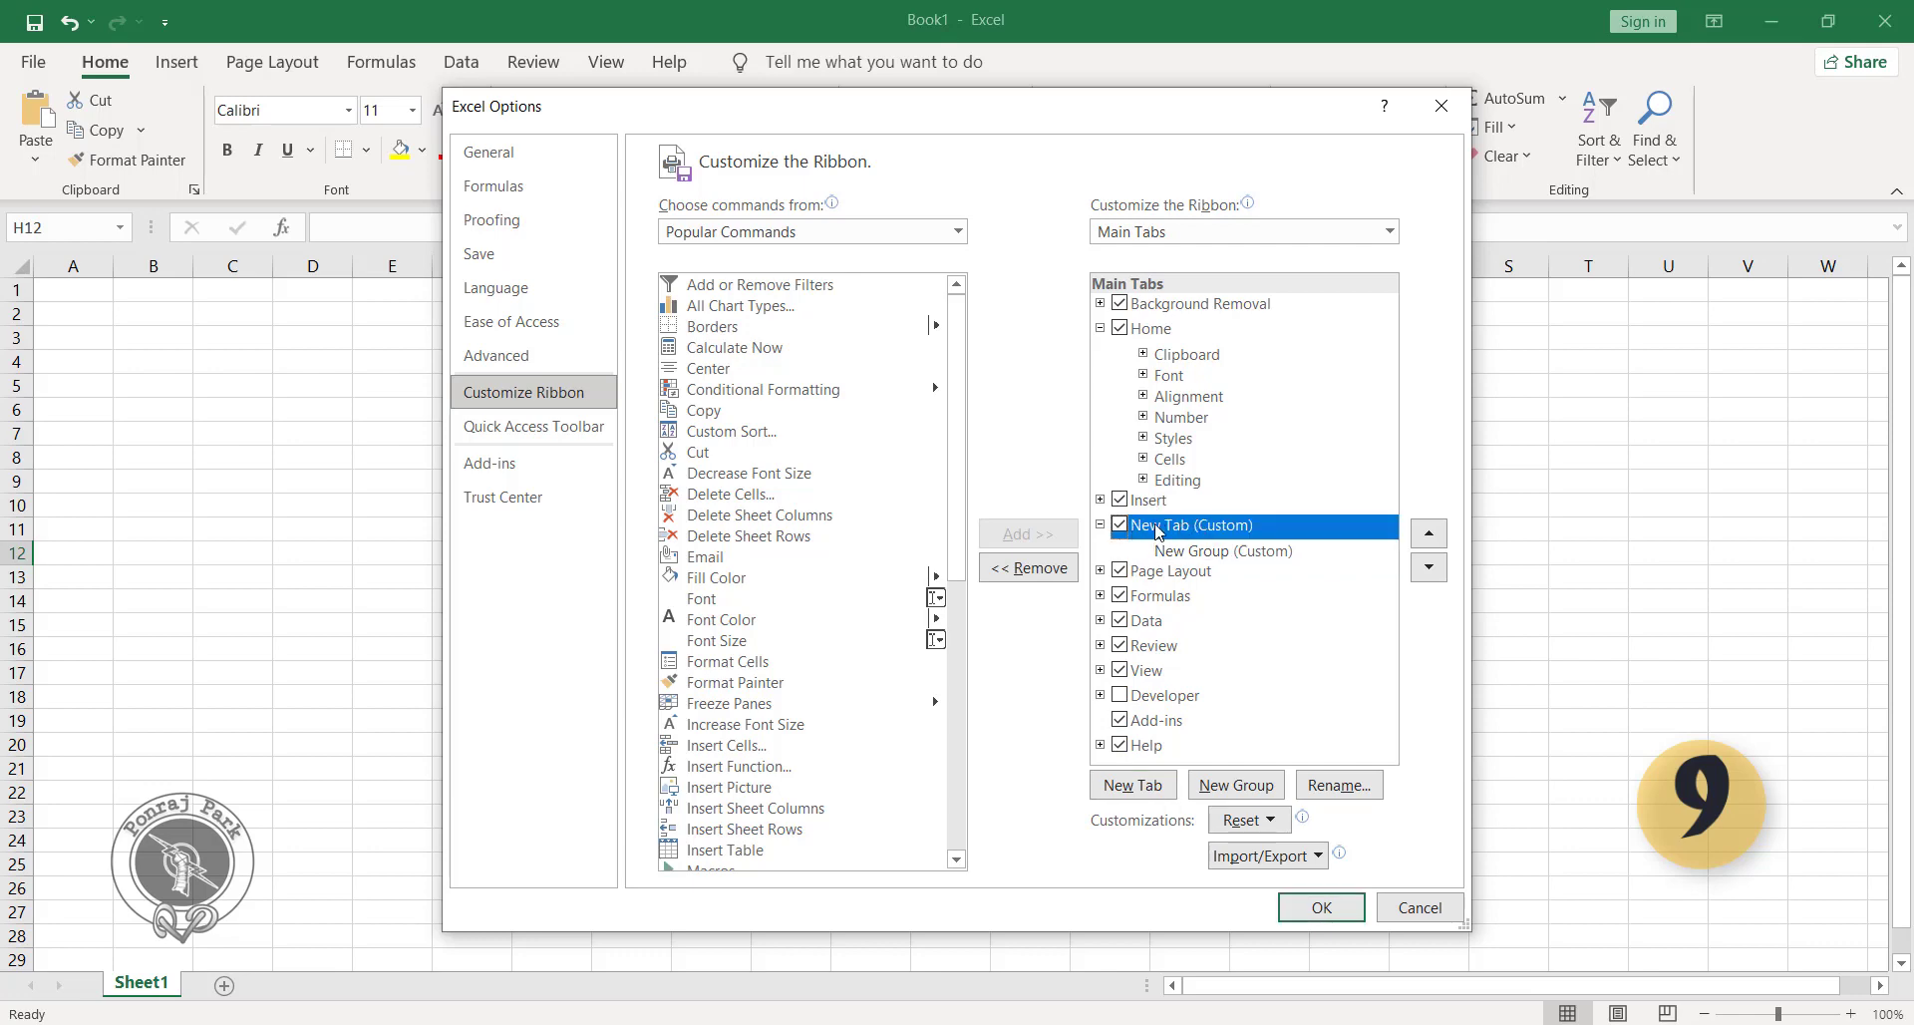
{"action": "left_click", "coordinate": [1339, 786]}
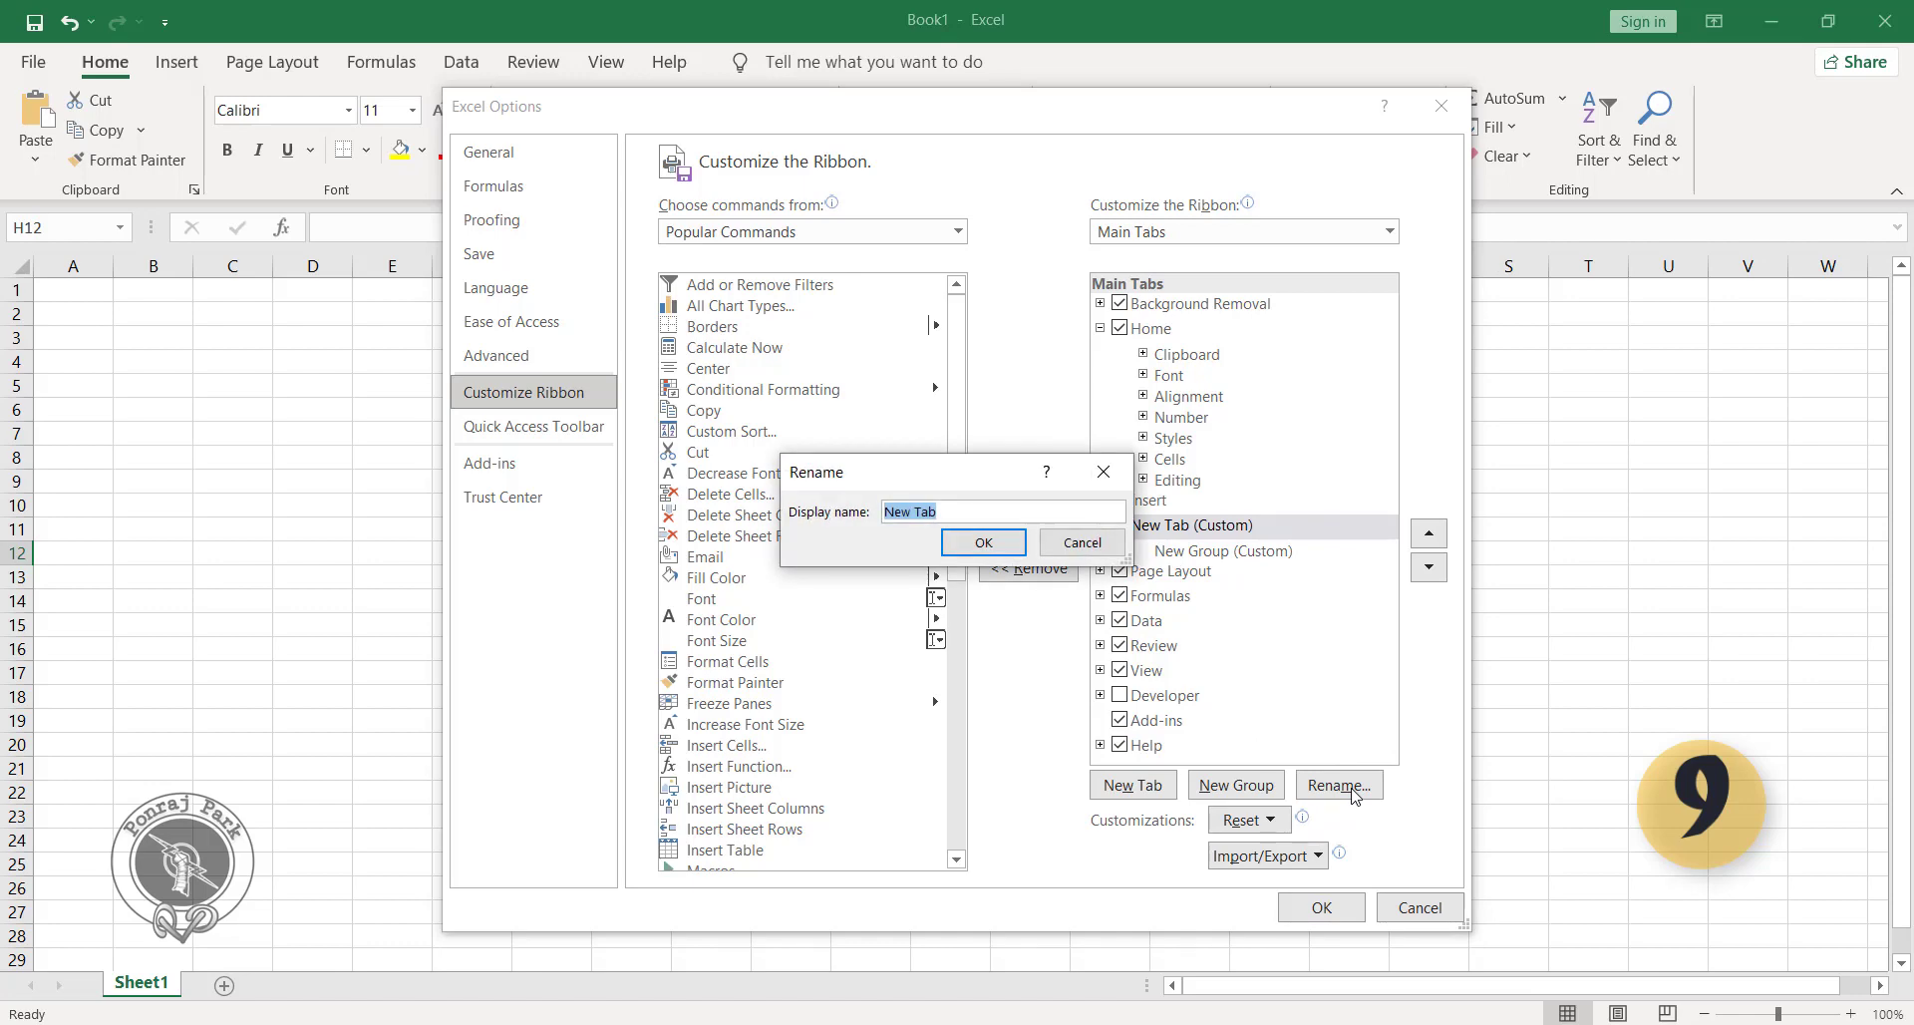
{"action": "type", "text": "Ponraj"}
{"action": "key", "text": "Return"}
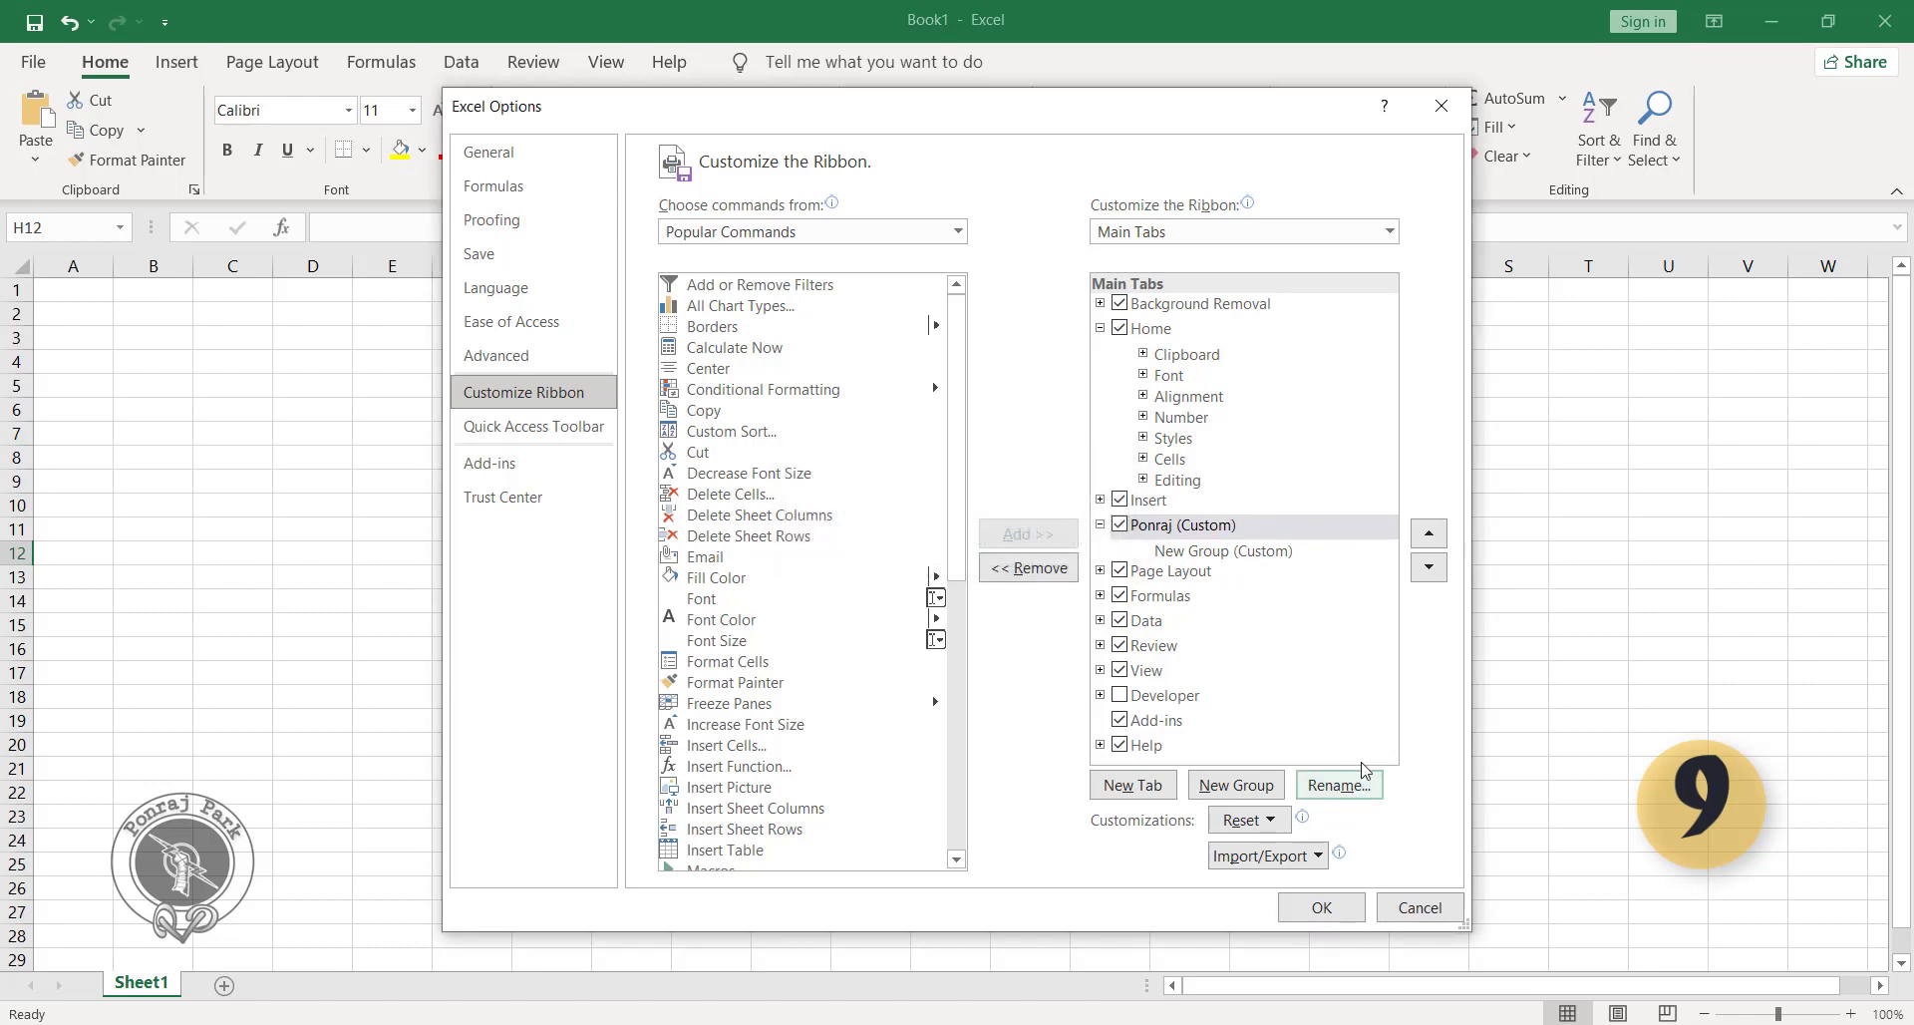
Rename the new group inside the custom ribbon tab as Common Commands.
{"action": "left_click", "coordinate": [1260, 560]}
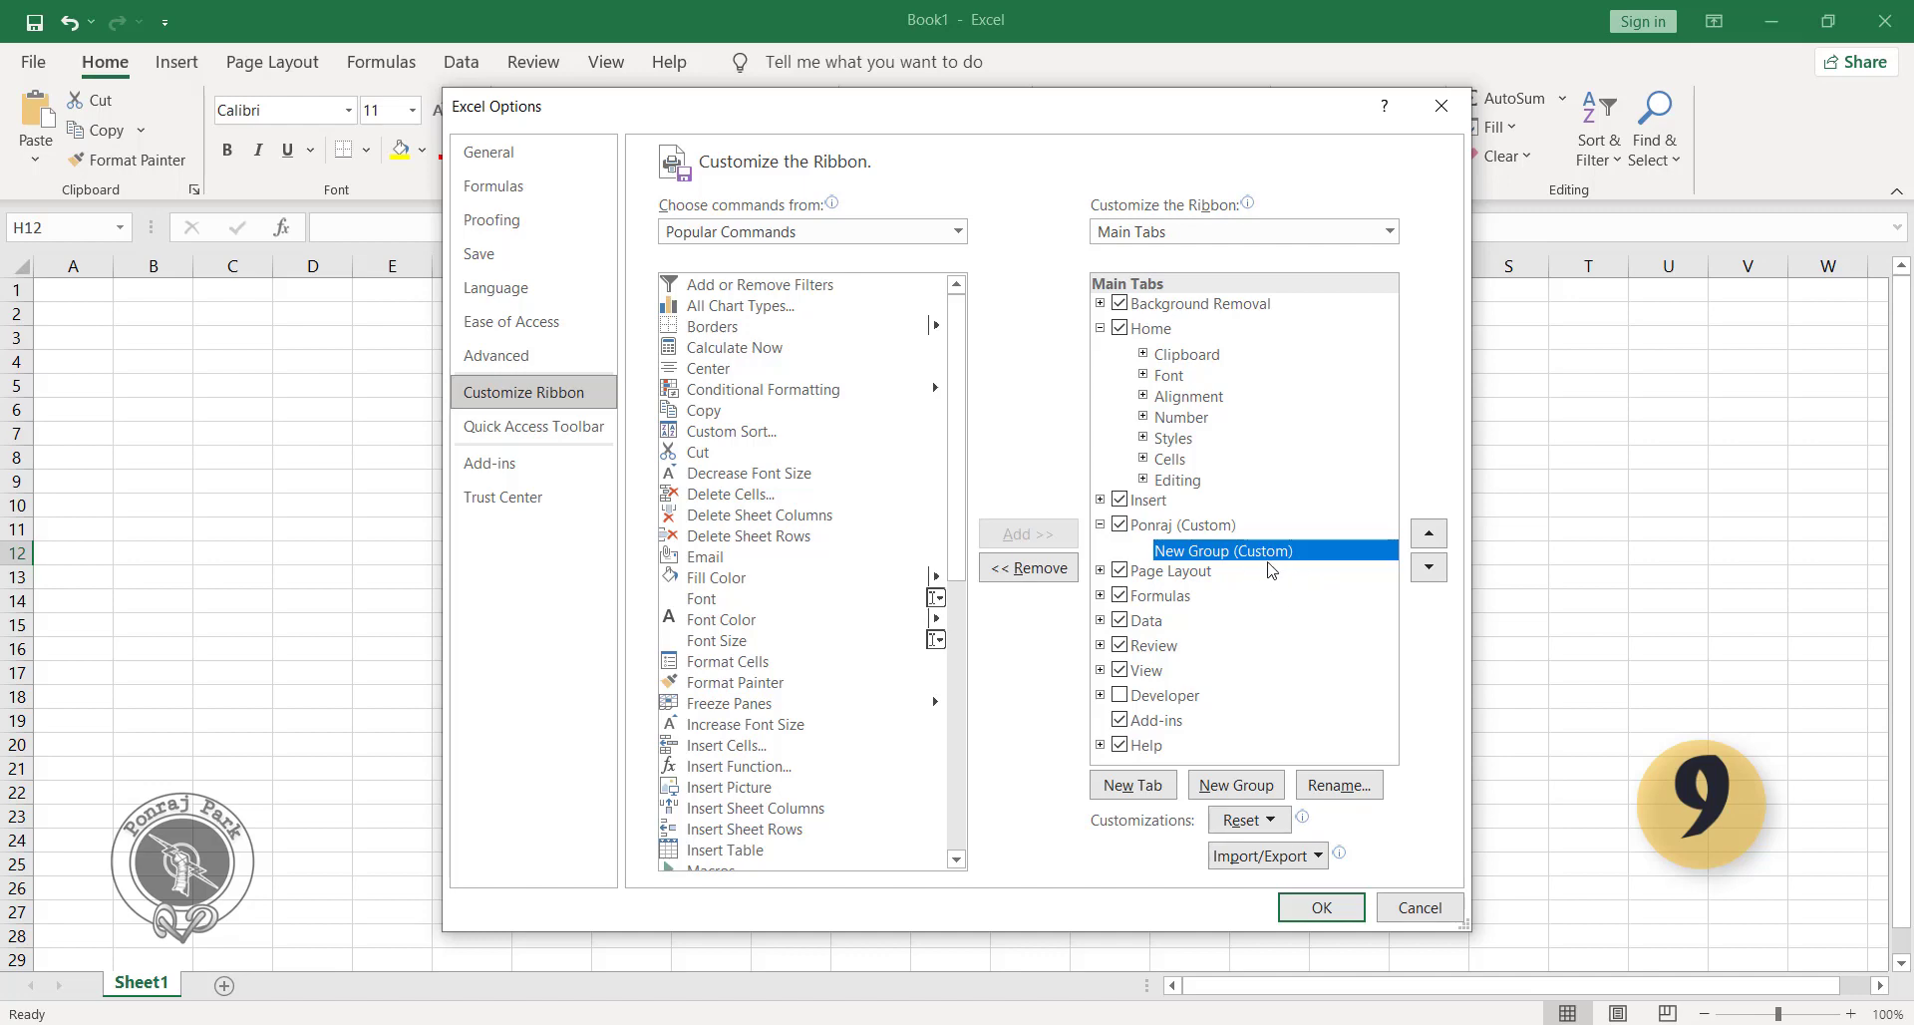
{"action": "left_click", "coordinate": [1339, 784]}
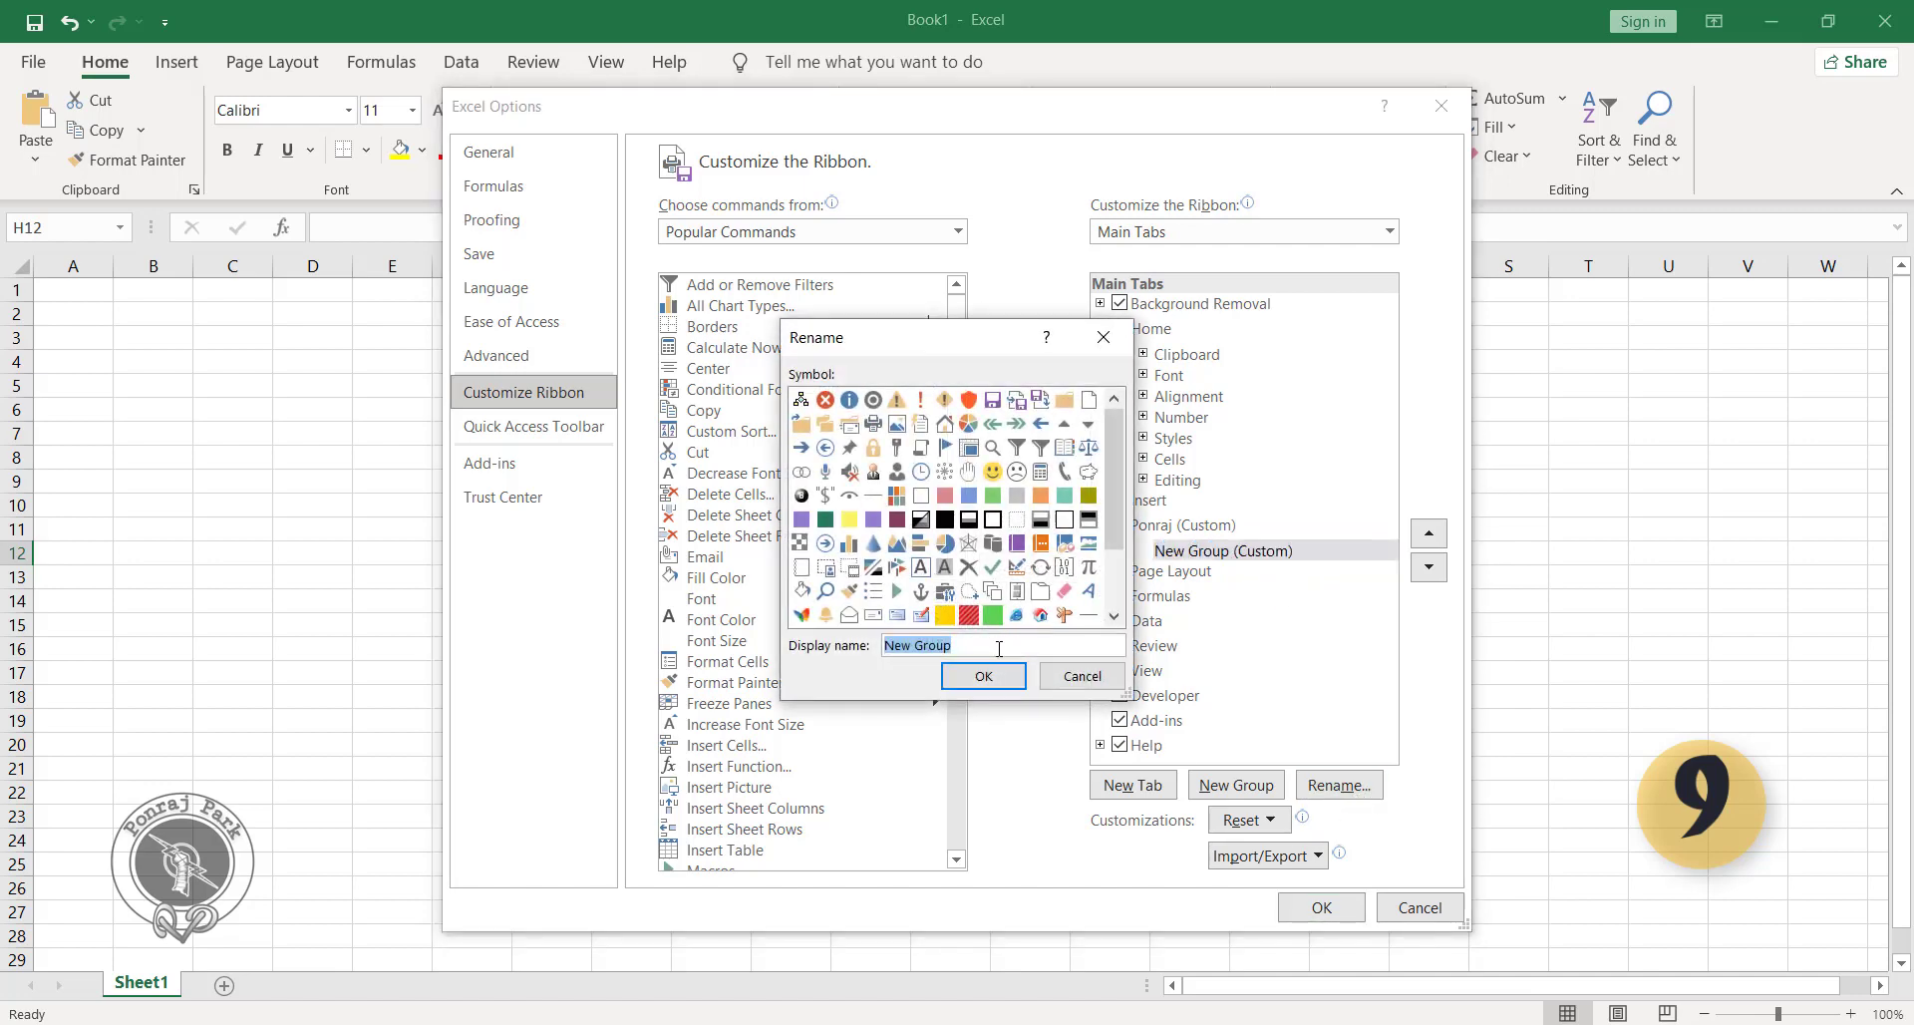
{"action": "type", "text": "Common Commands"}
{"action": "left_click", "coordinate": [985, 676]}
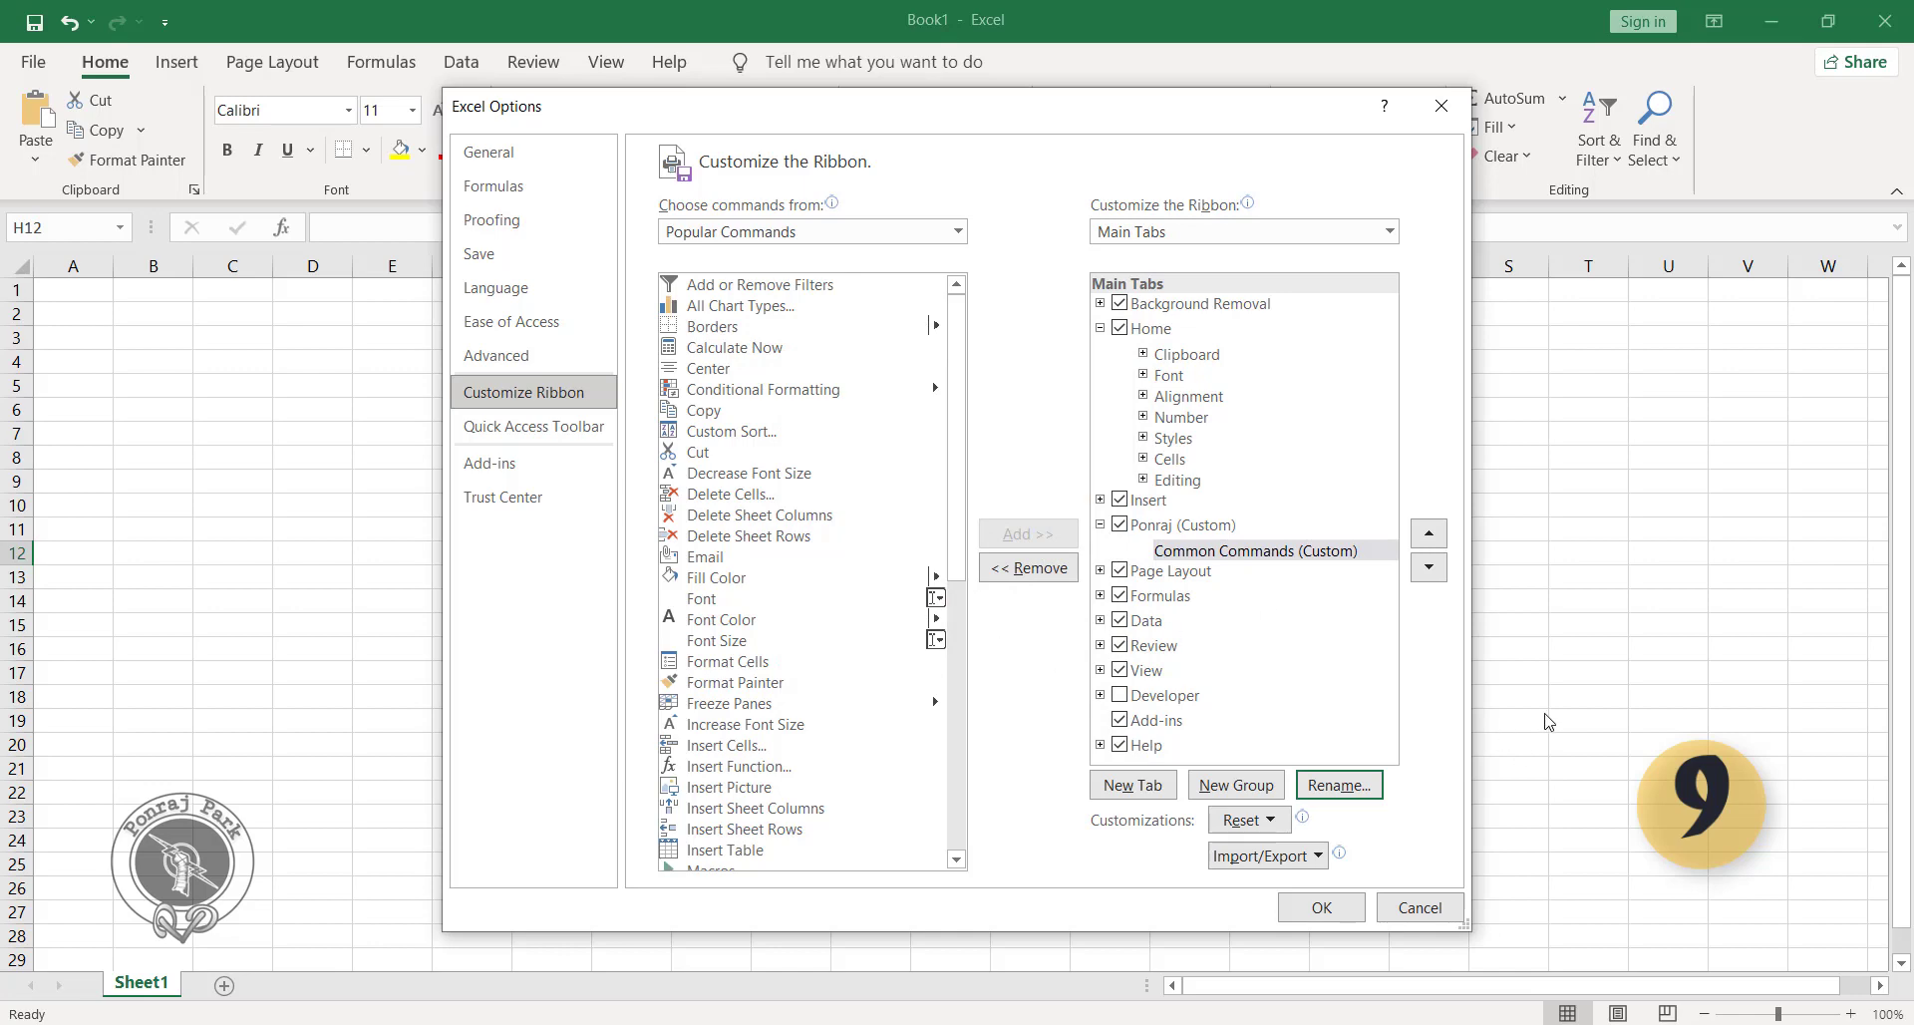
Add the Copy, Cut, Delete Cells and Center commands to the custom Common Commands group.
{"action": "left_click", "coordinate": [1202, 527]}
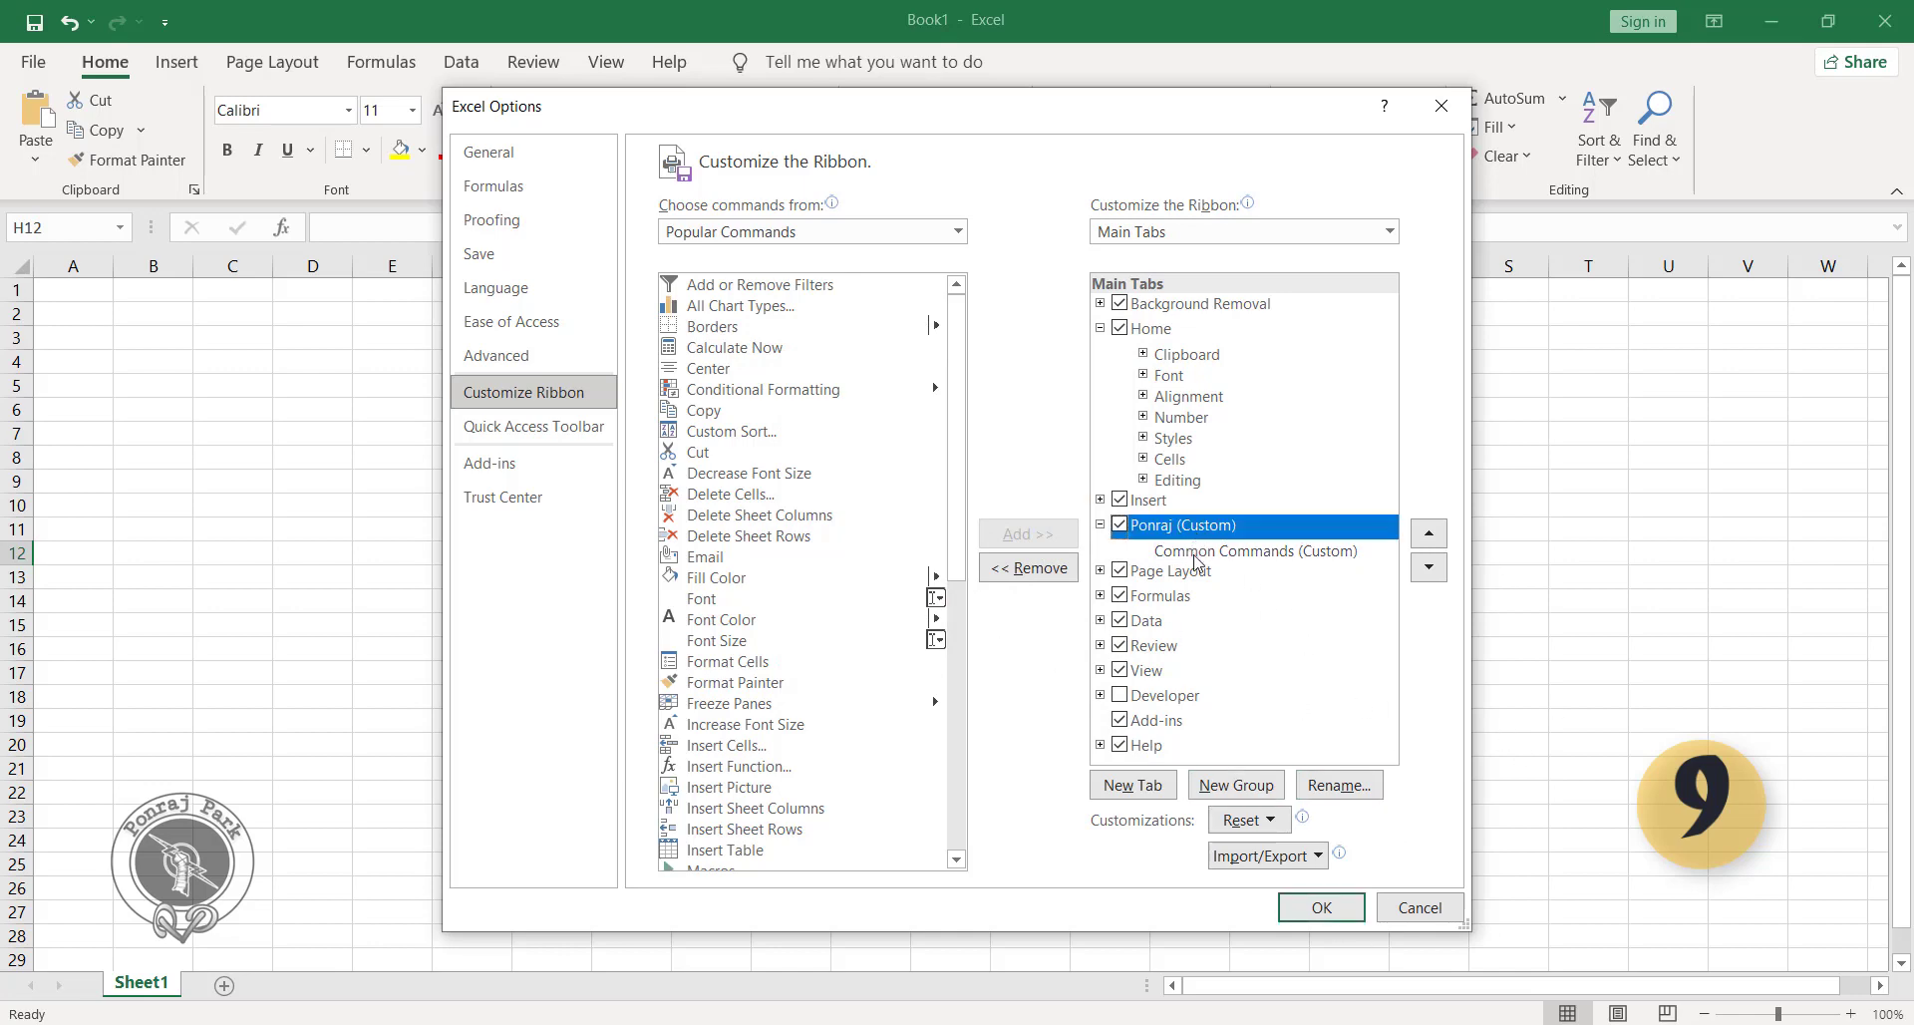
{"action": "left_click", "coordinate": [1194, 556]}
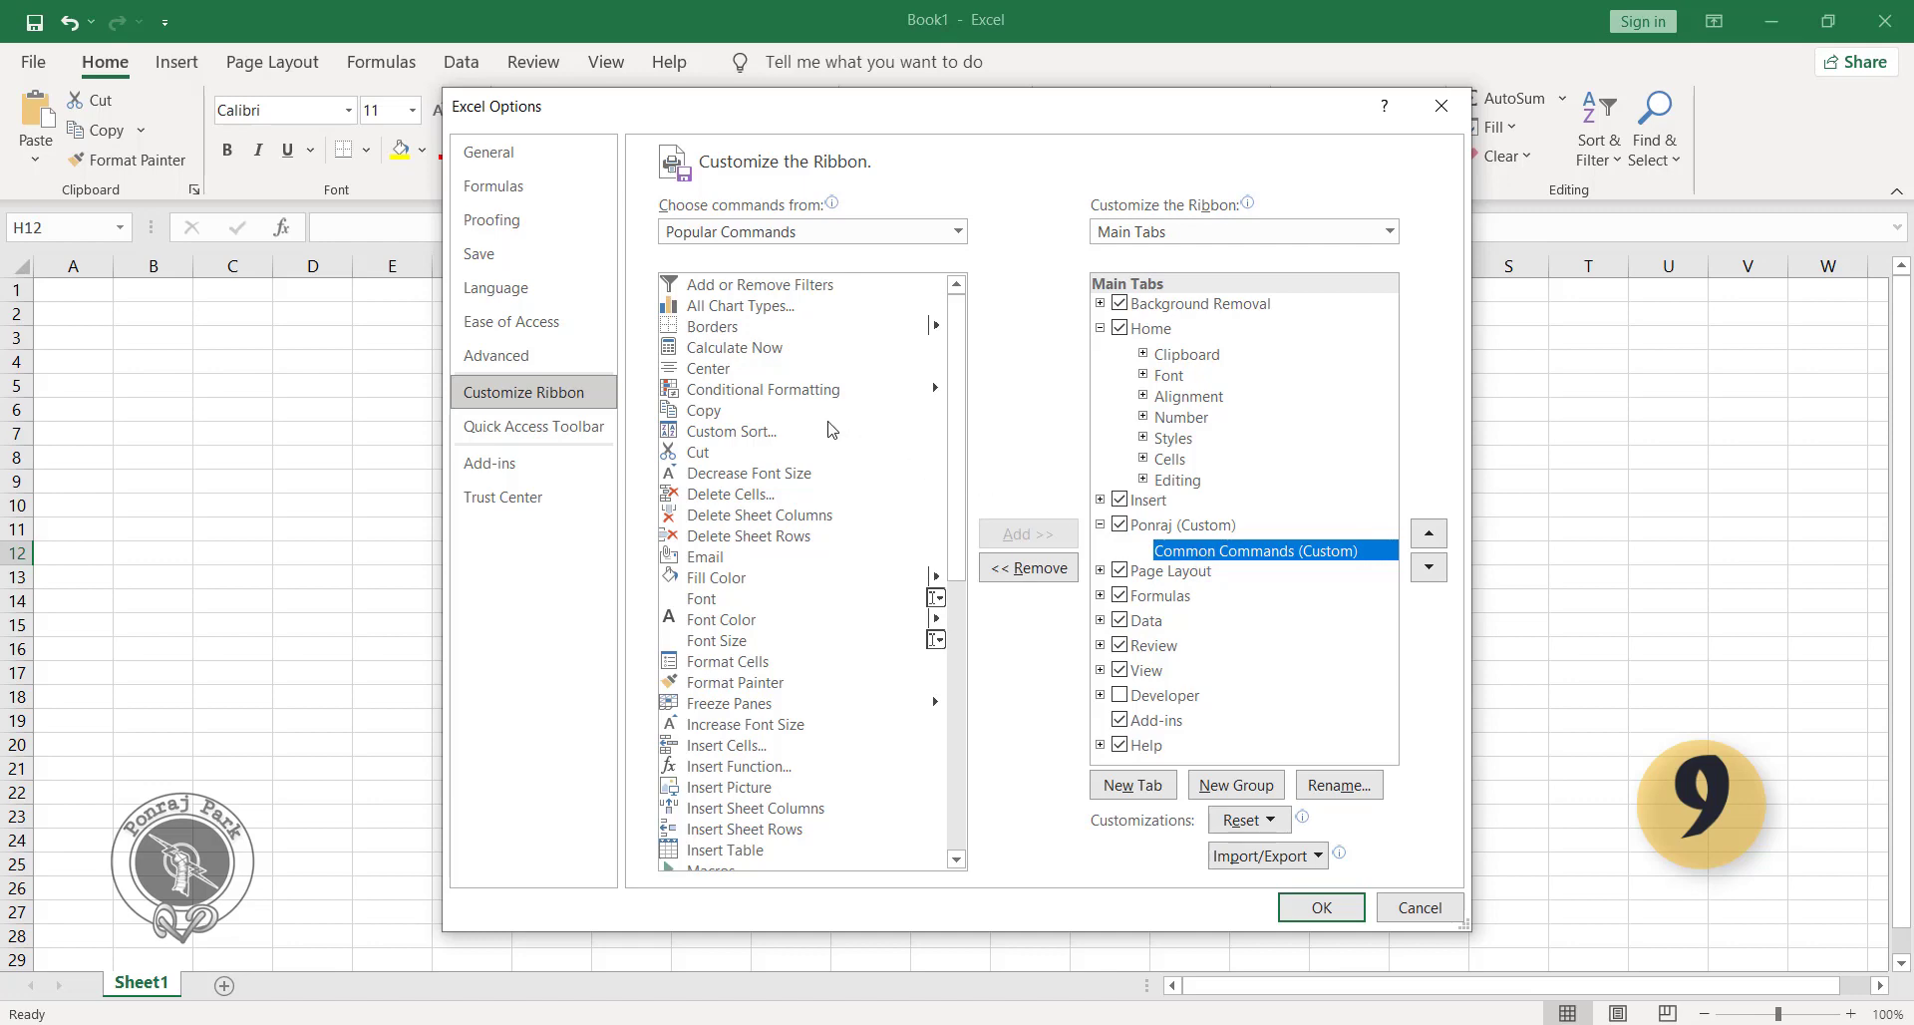
{"action": "left_click", "coordinate": [743, 417]}
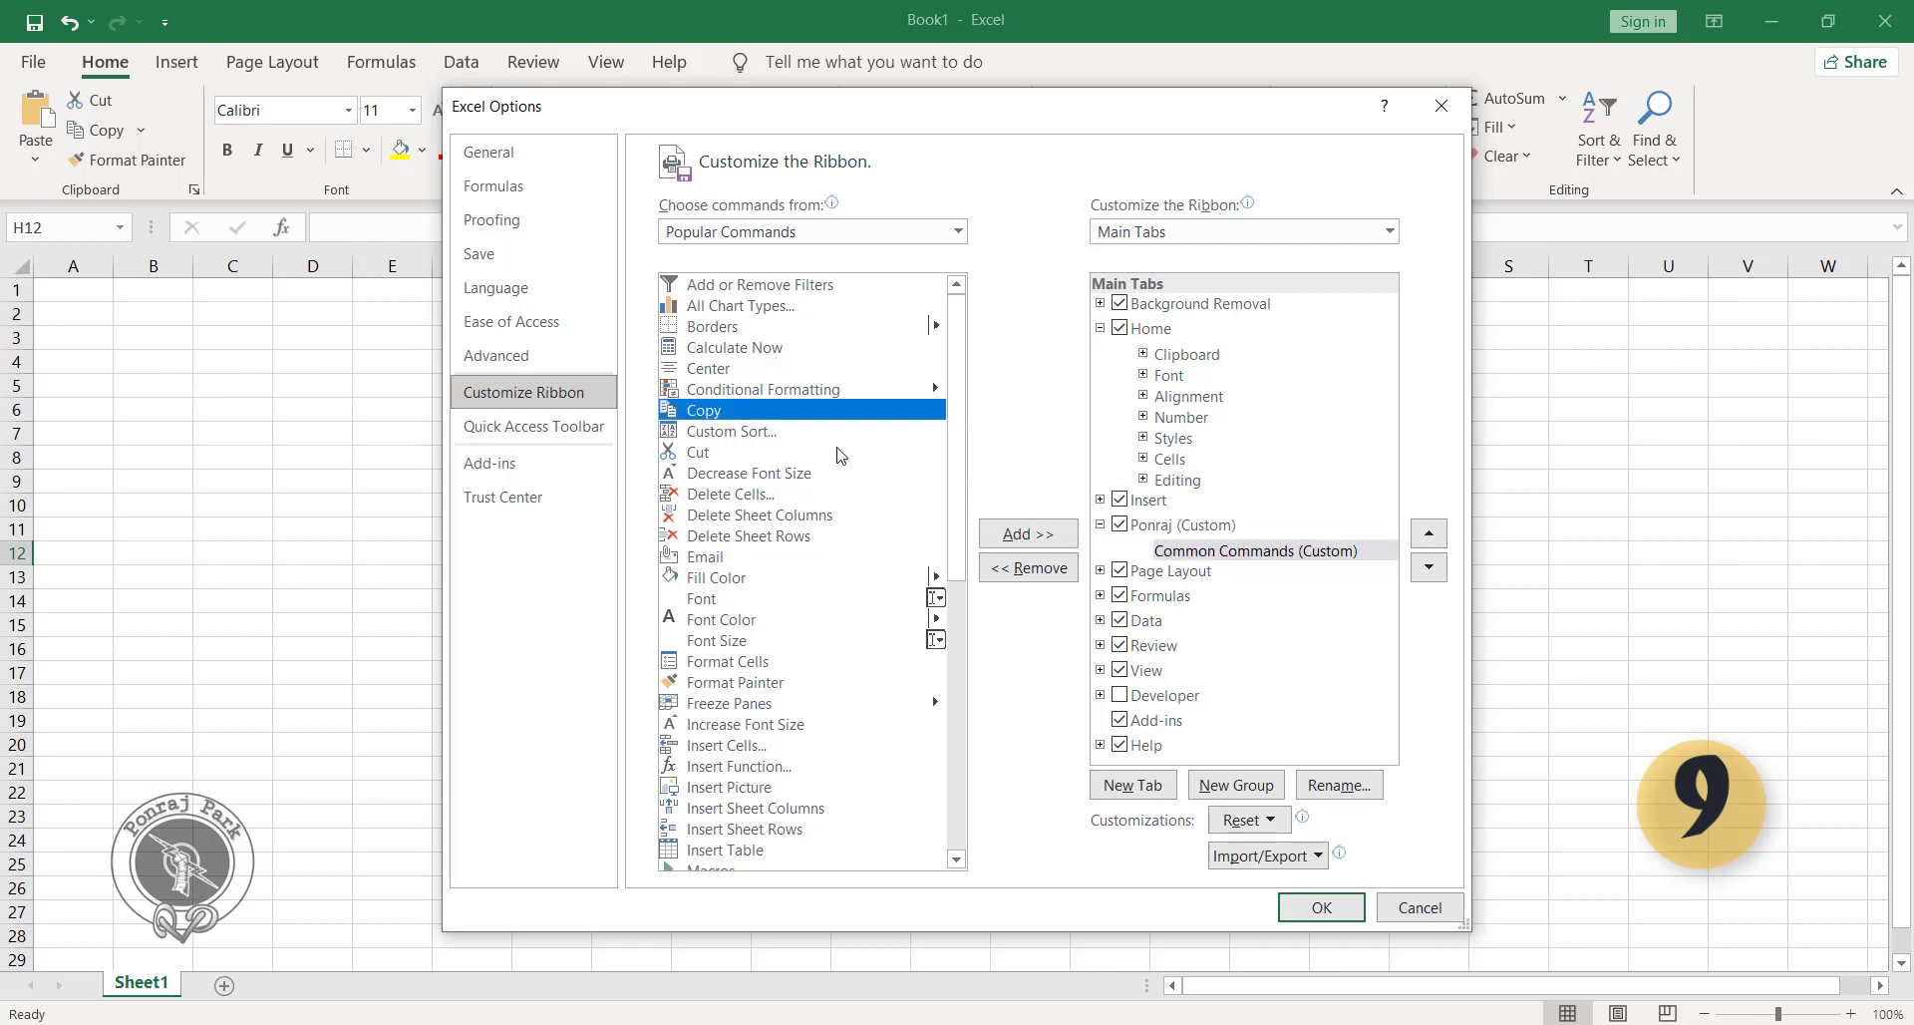
{"action": "left_click", "coordinate": [1009, 531]}
{"action": "left_click", "coordinate": [784, 455]}
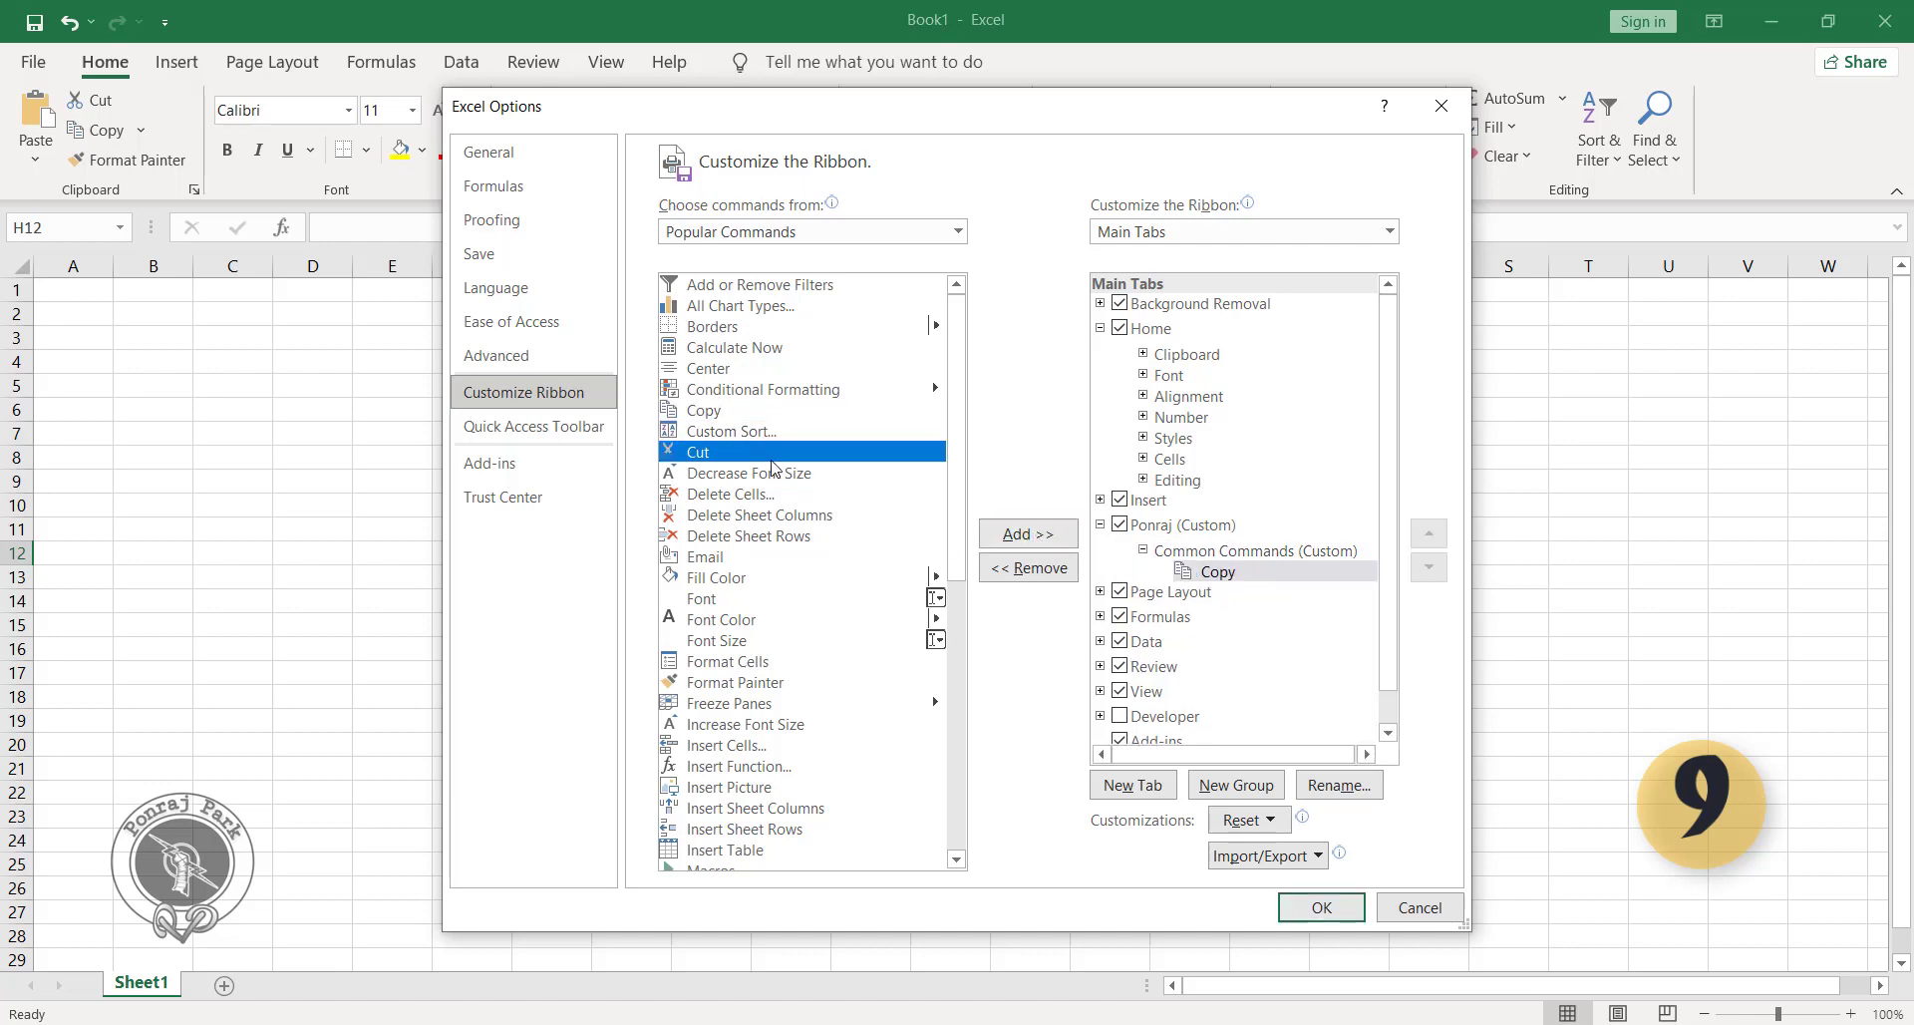
{"action": "left_click", "coordinate": [1060, 543]}
{"action": "left_click", "coordinate": [780, 493]}
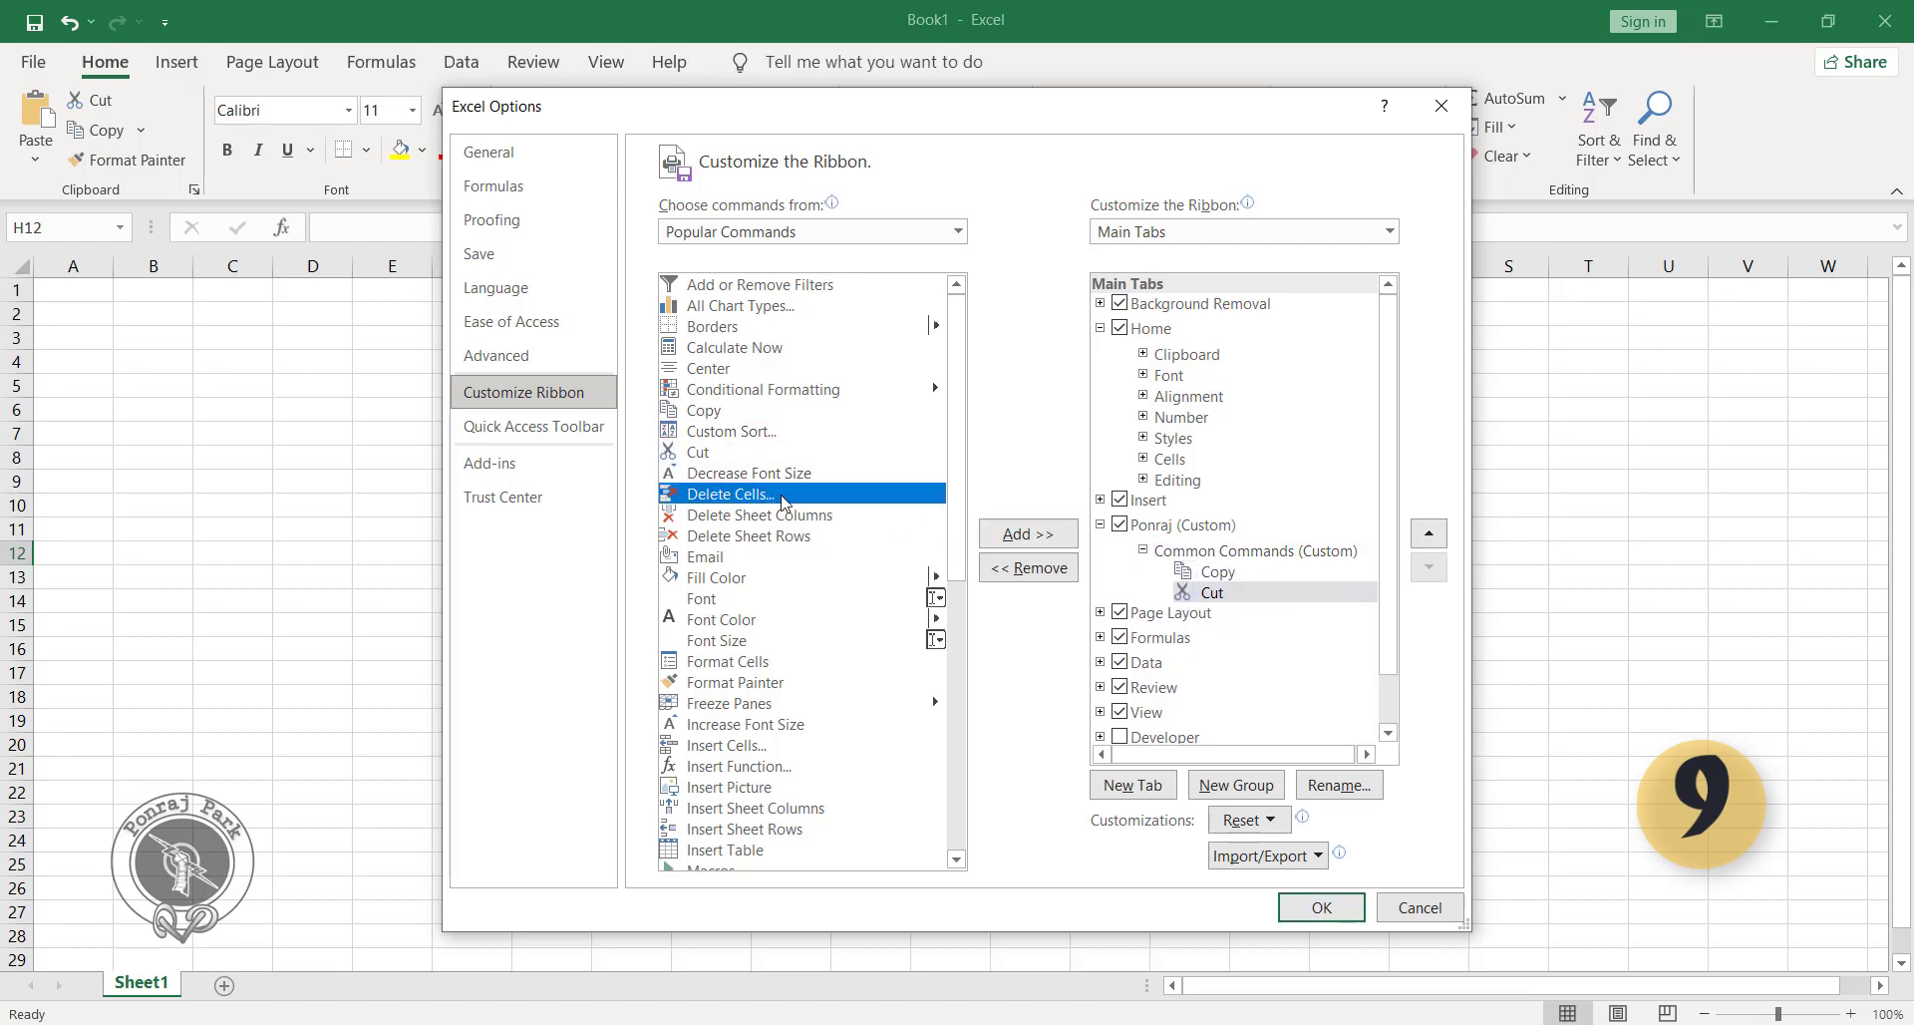
{"action": "left_click", "coordinate": [1055, 536]}
{"action": "left_click", "coordinate": [836, 369]}
{"action": "left_click", "coordinate": [1027, 533]}
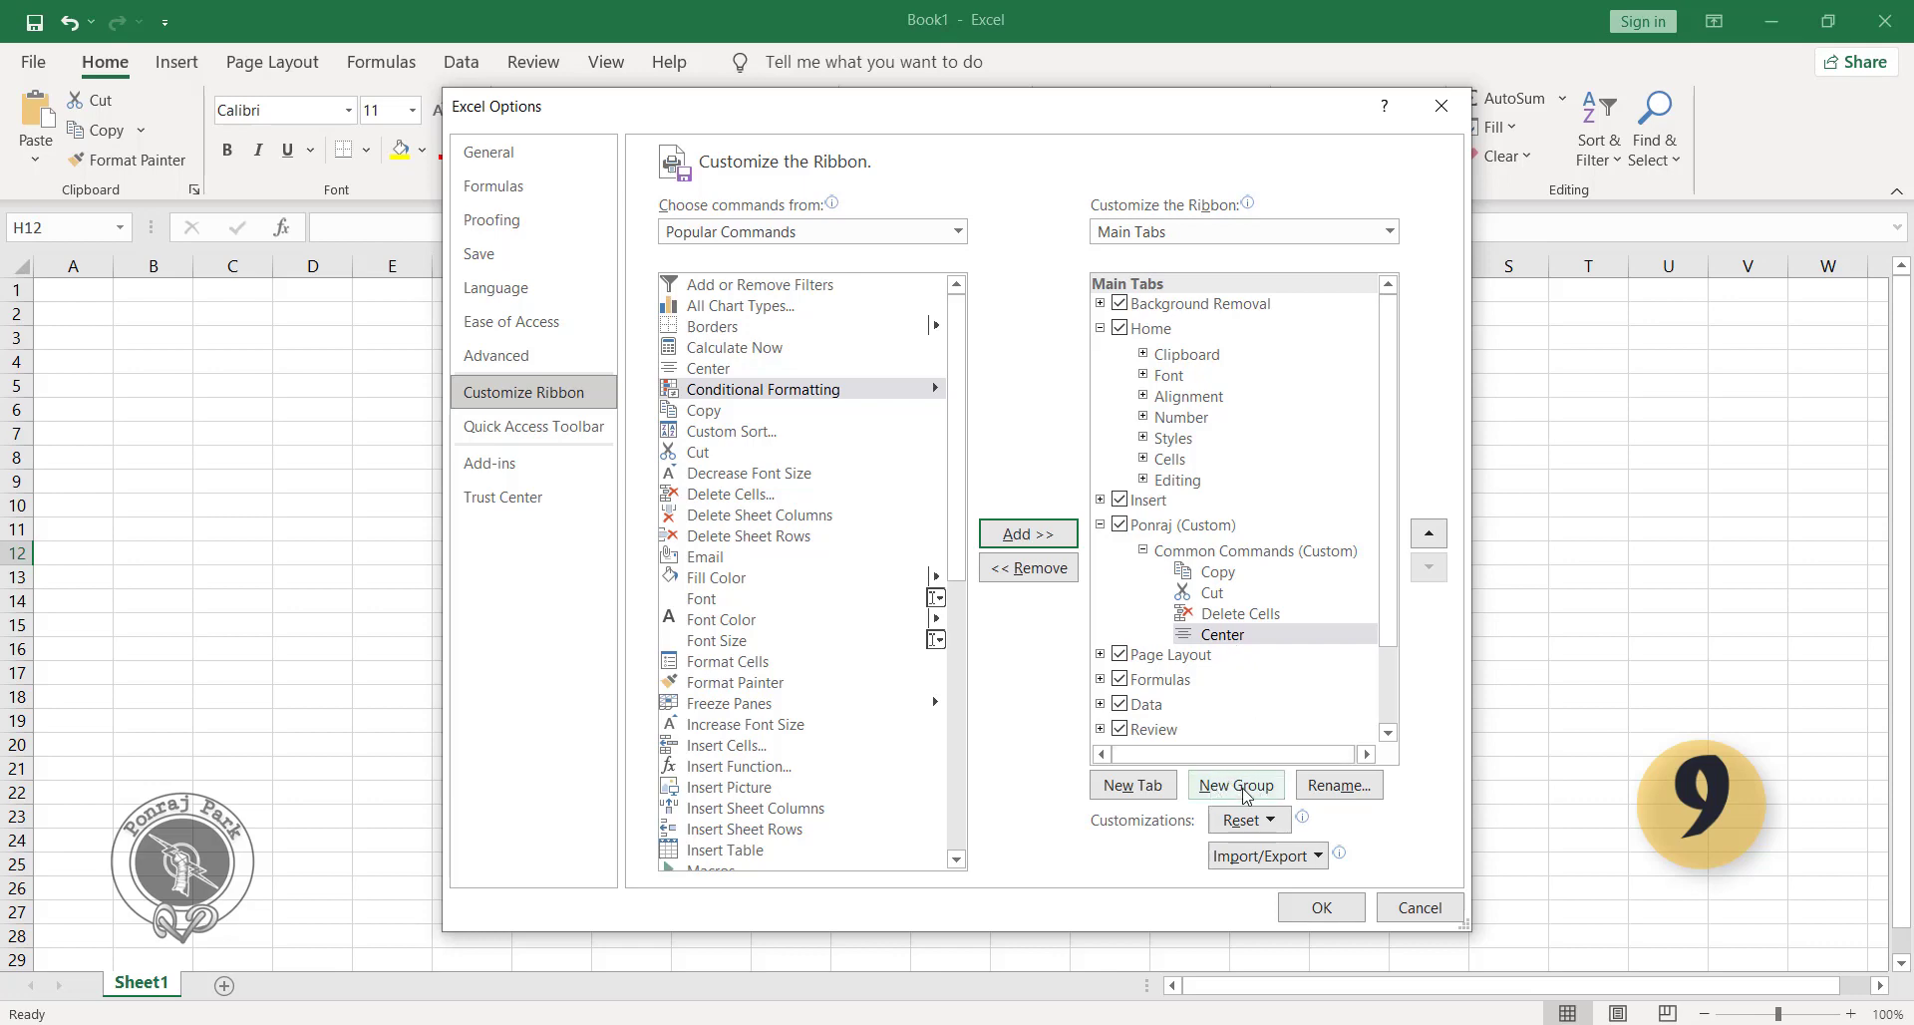
Apply the ribbon customization and display the commands on the new custom tab.
{"action": "left_click", "coordinate": [1179, 528]}
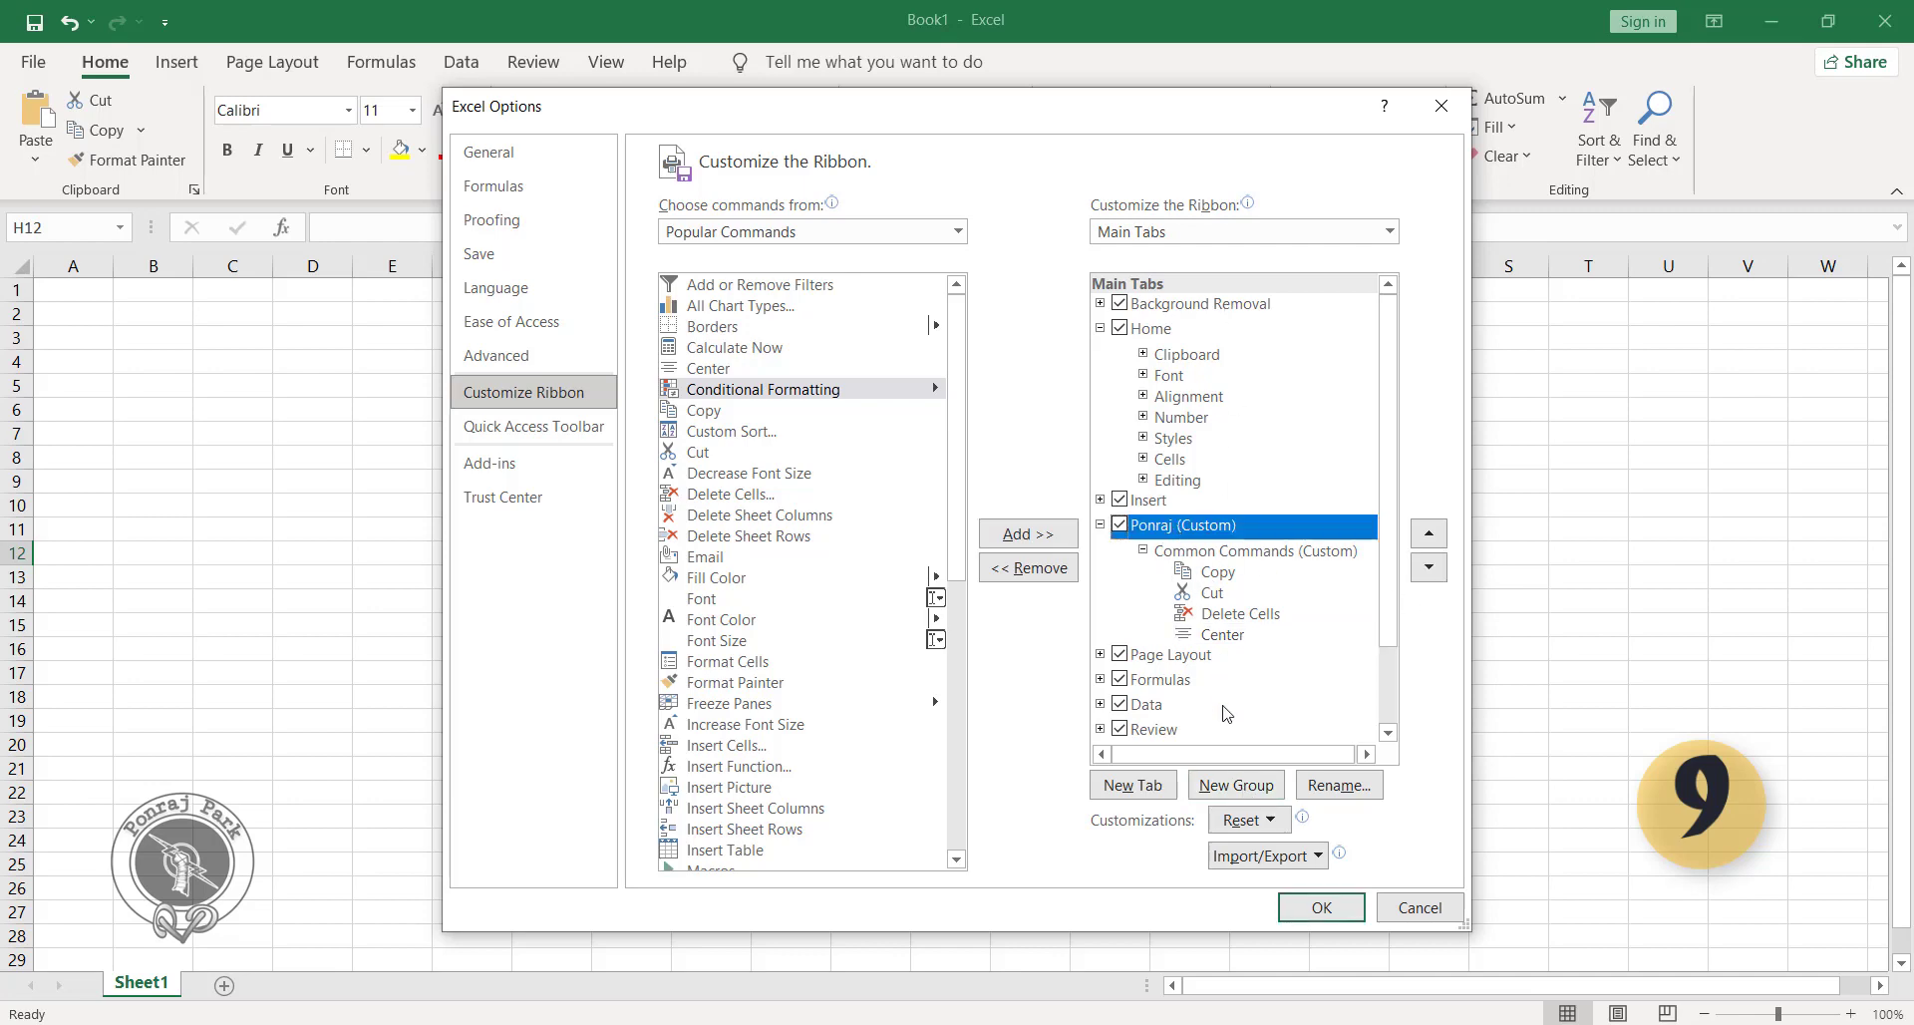
{"action": "left_click", "coordinate": [1311, 909]}
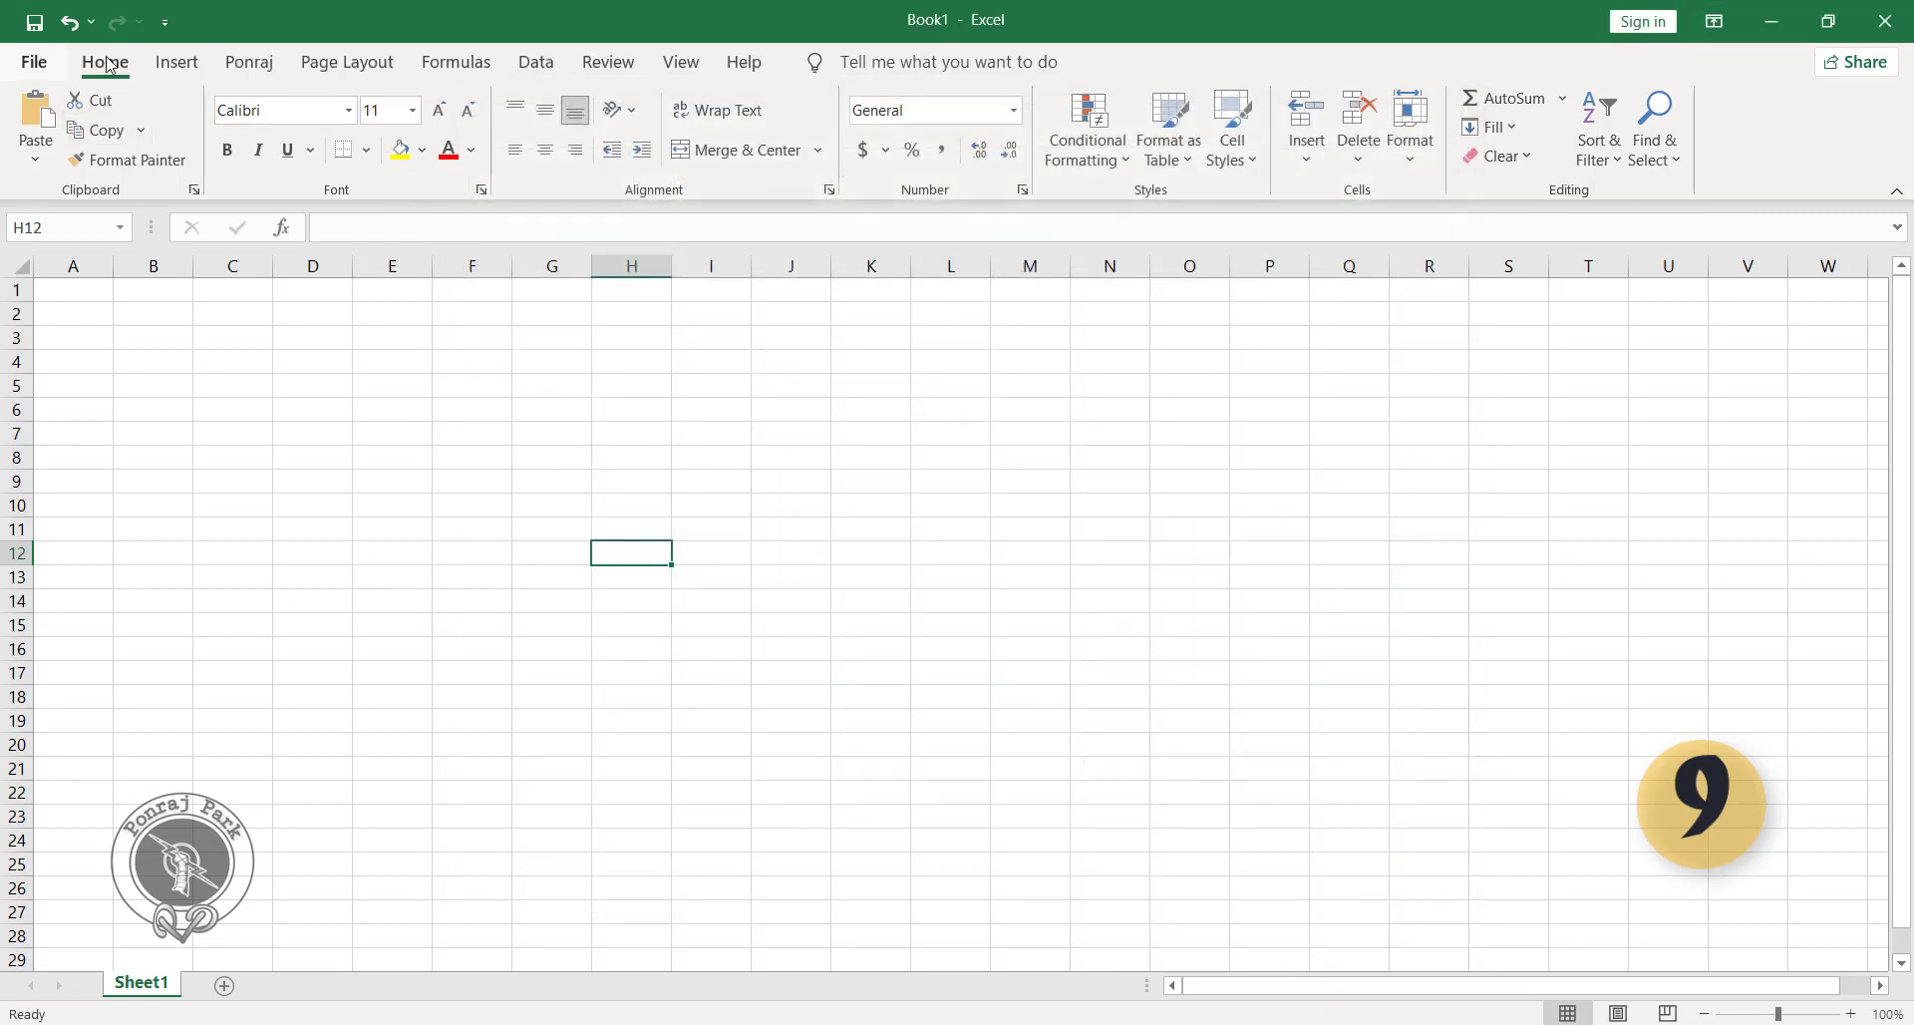
{"action": "left_click", "coordinate": [191, 66]}
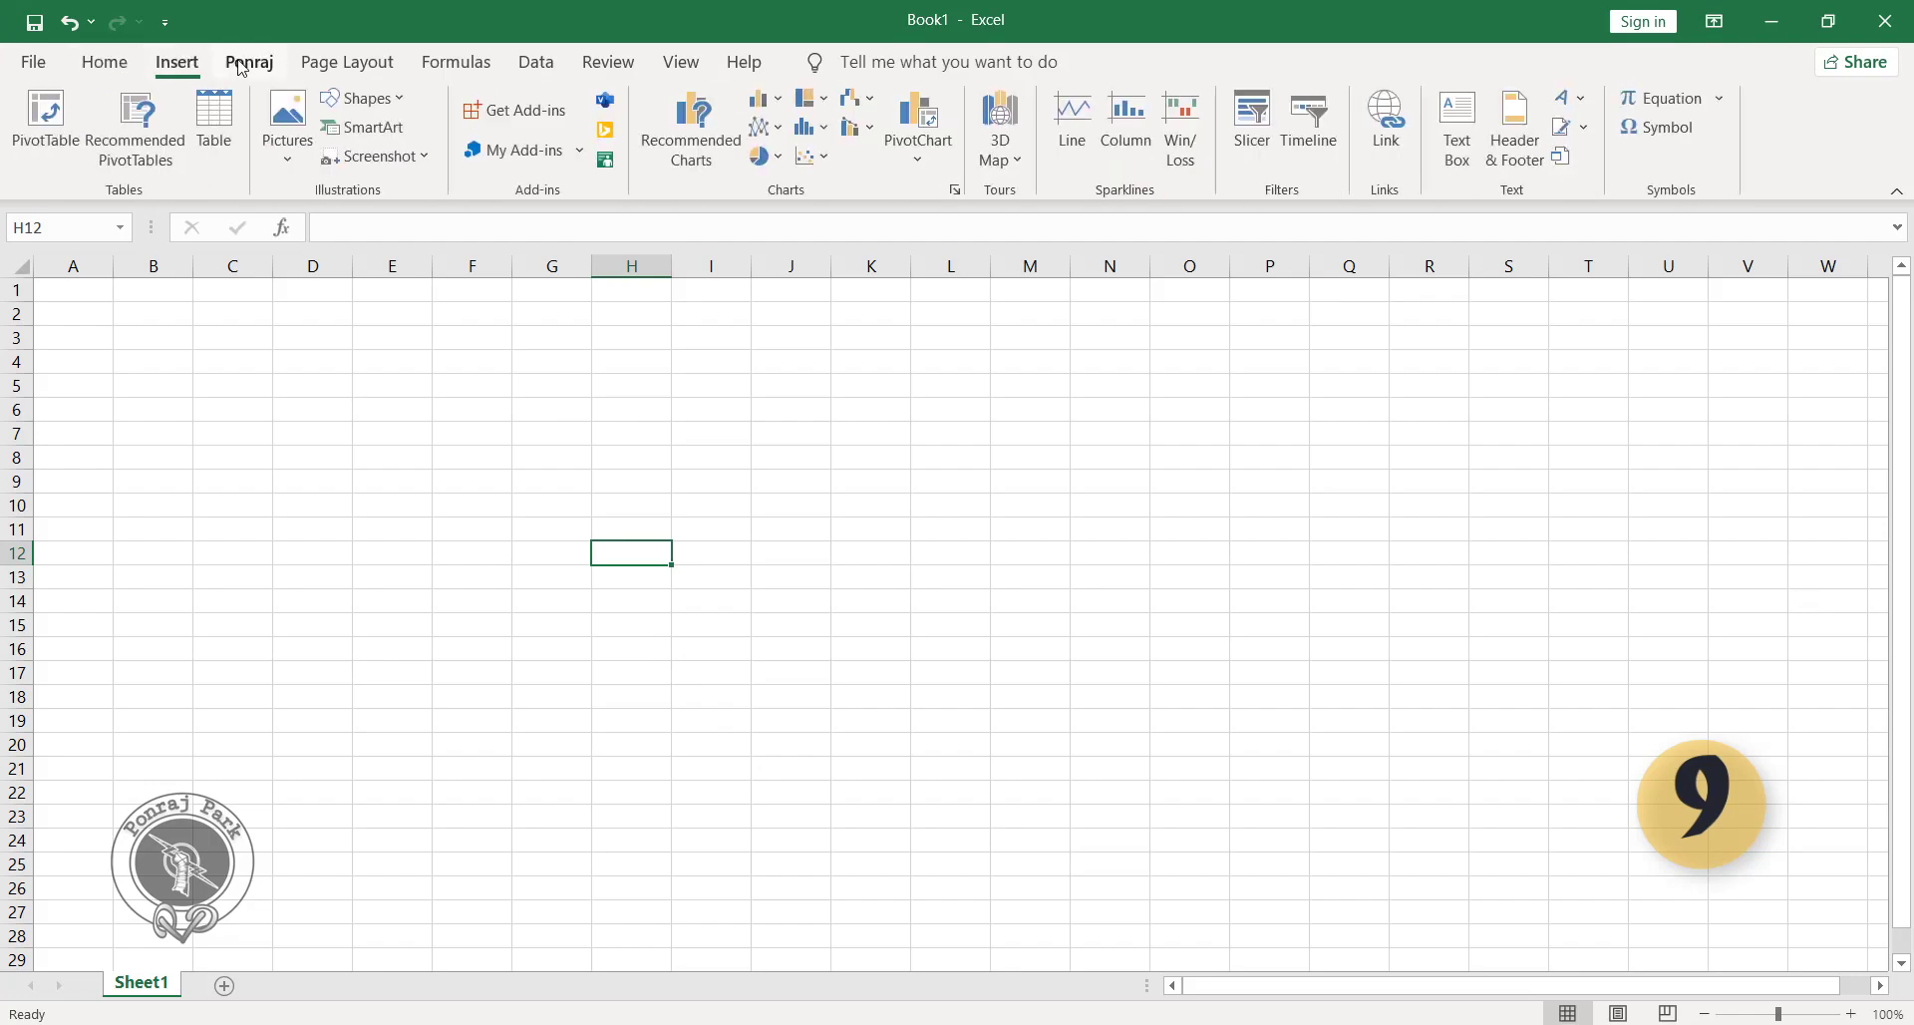
{"action": "left_click", "coordinate": [241, 74]}
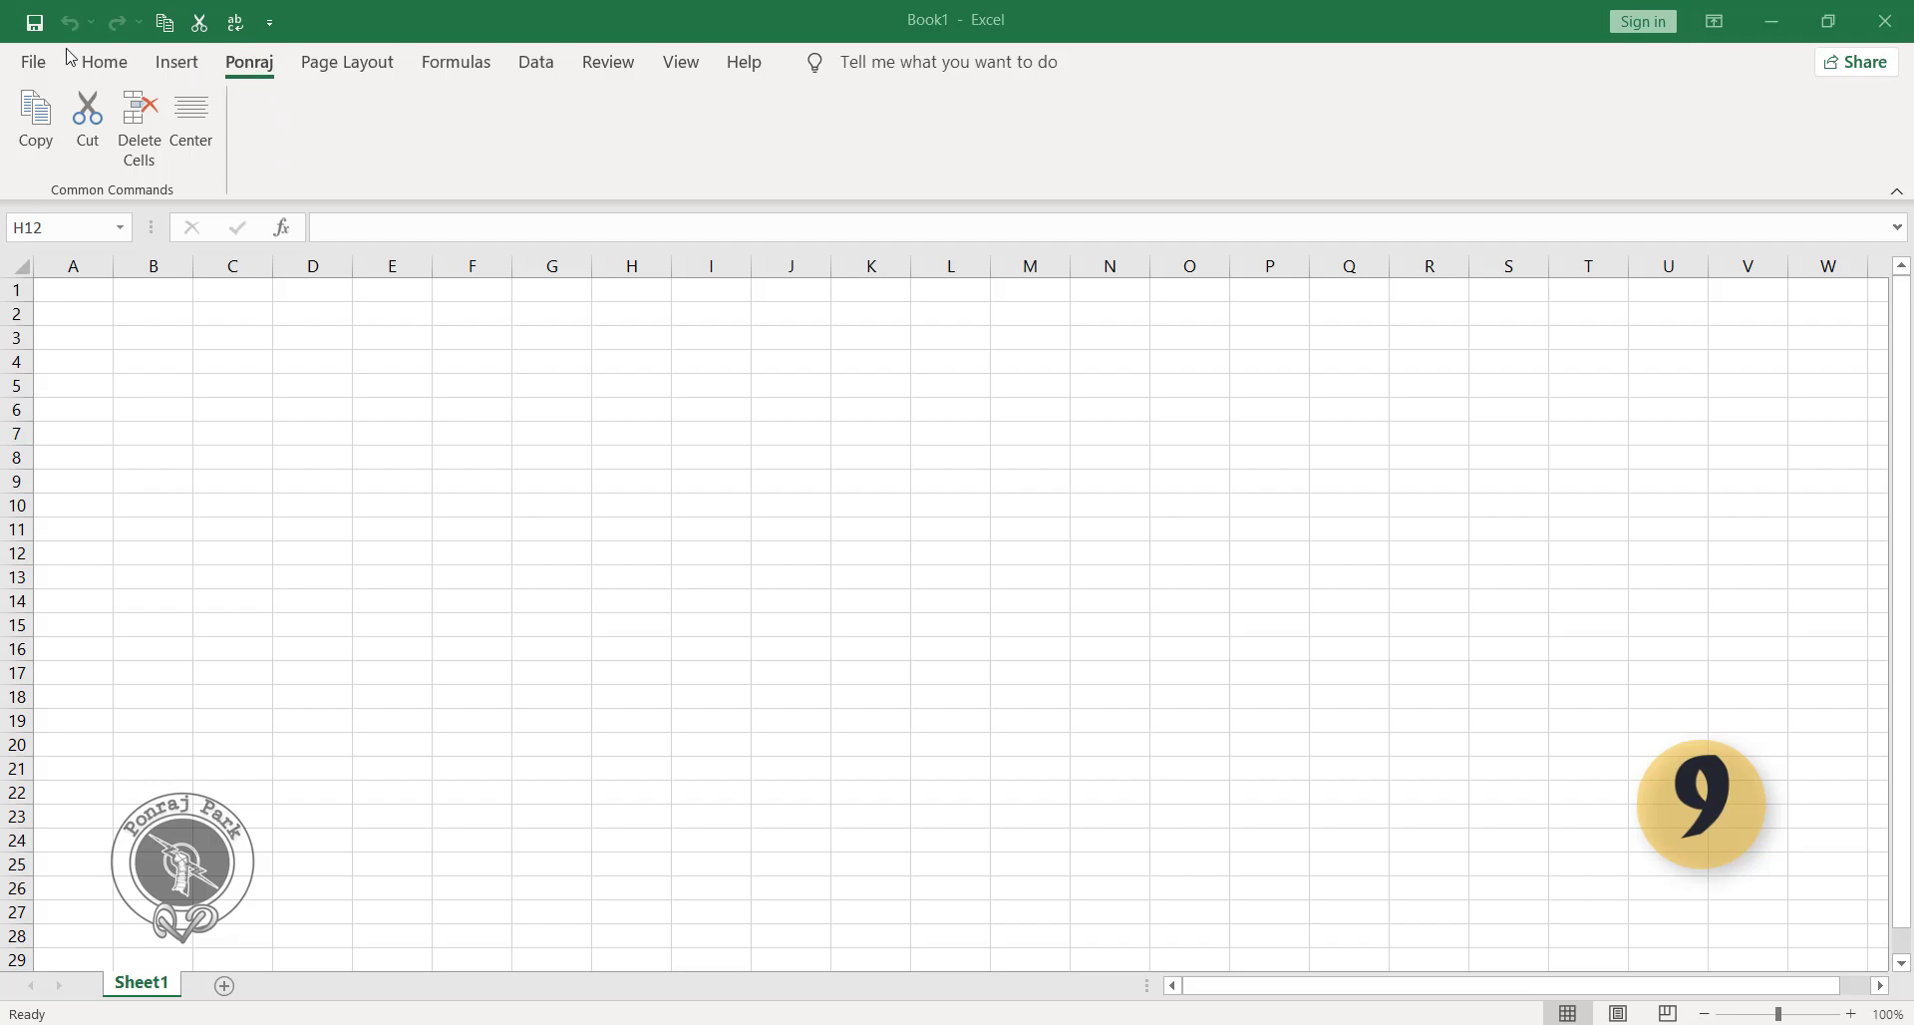
Remove the custom tab containing the Common Commands group from the ribbon and apply the change.
{"action": "left_click", "coordinate": [38, 67]}
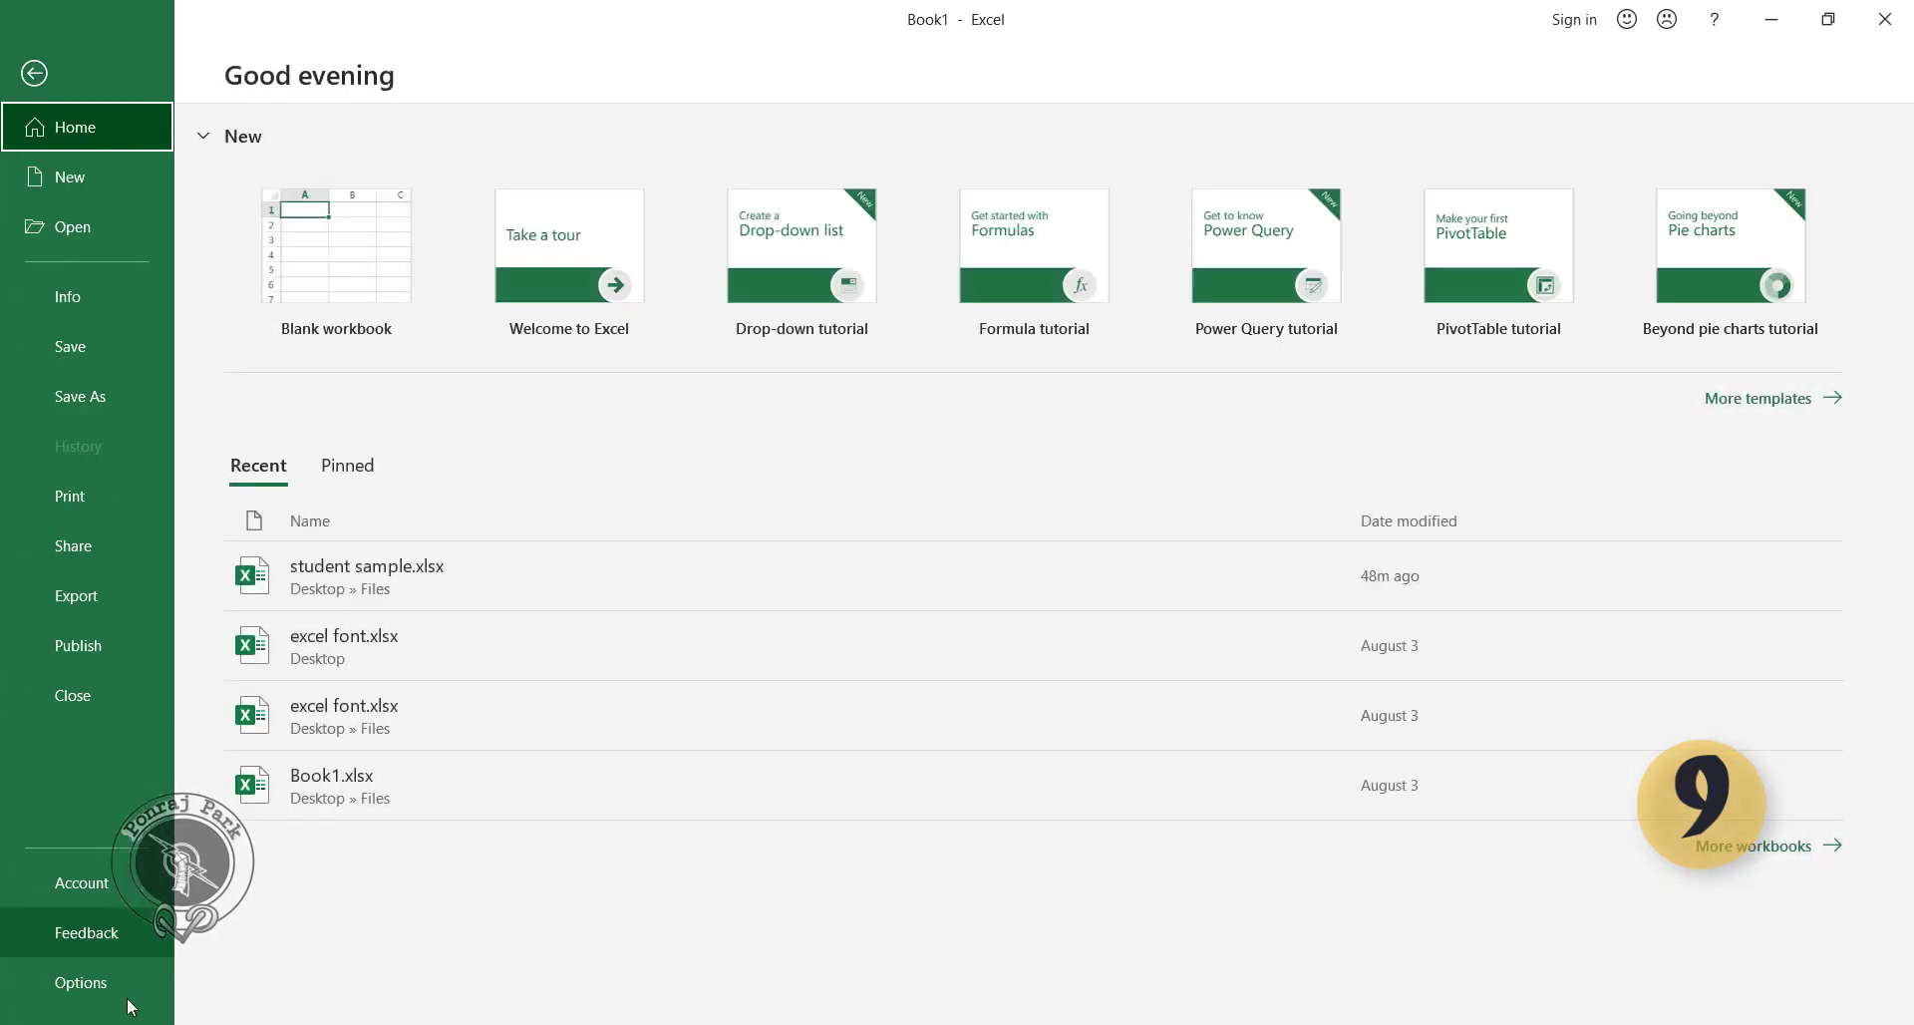
{"action": "left_click", "coordinate": [89, 985]}
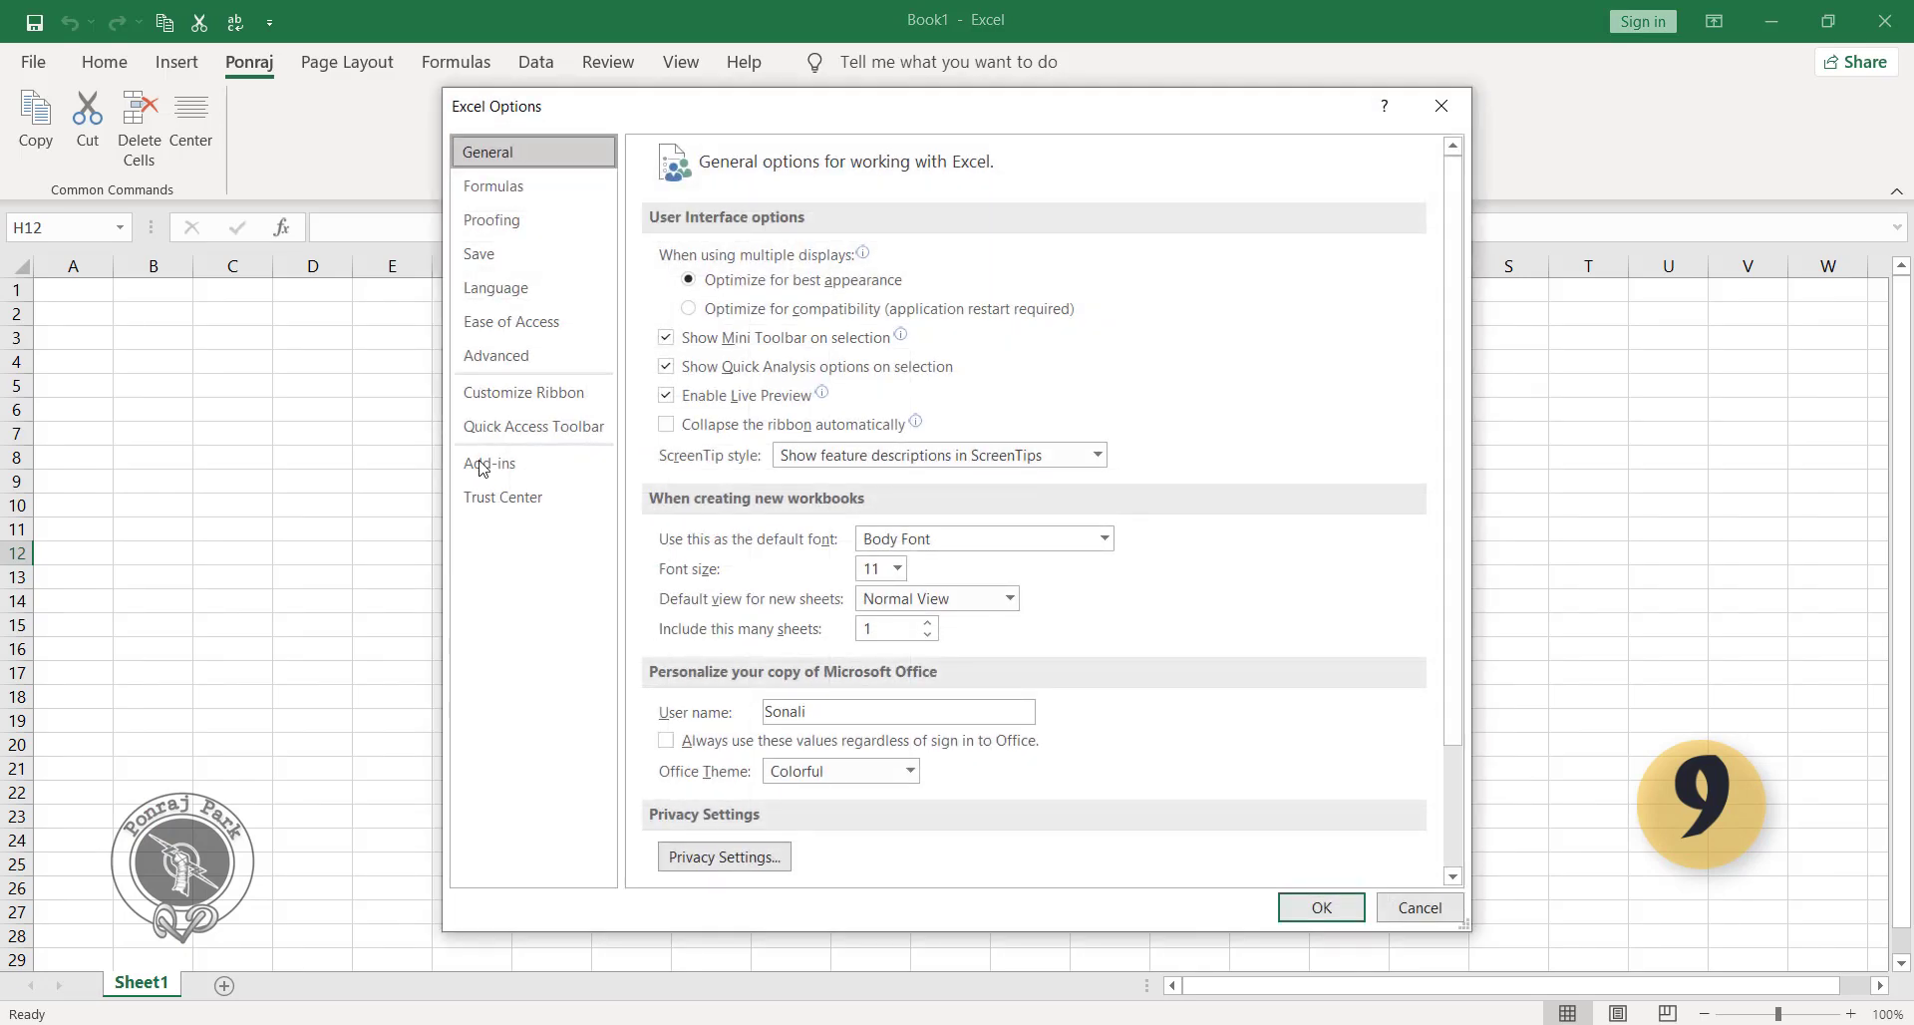
{"action": "left_click", "coordinate": [547, 395]}
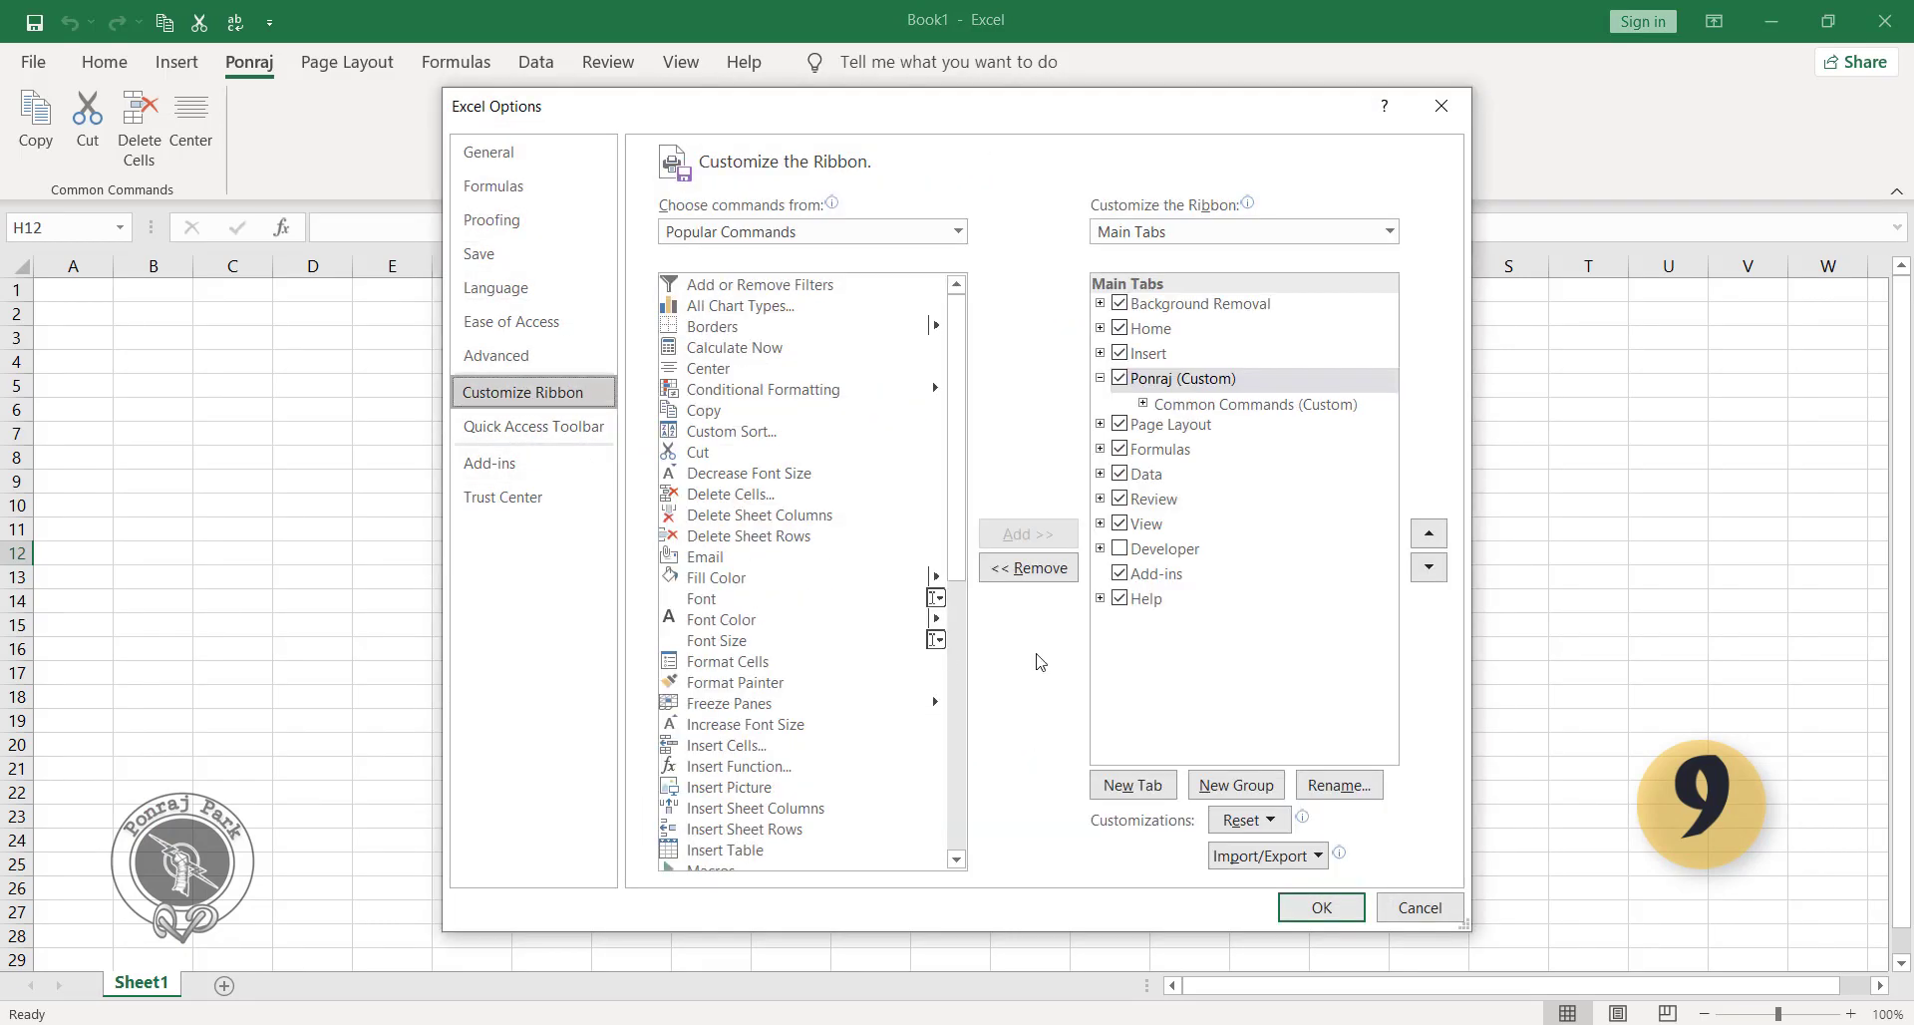
{"action": "left_click", "coordinate": [1159, 387]}
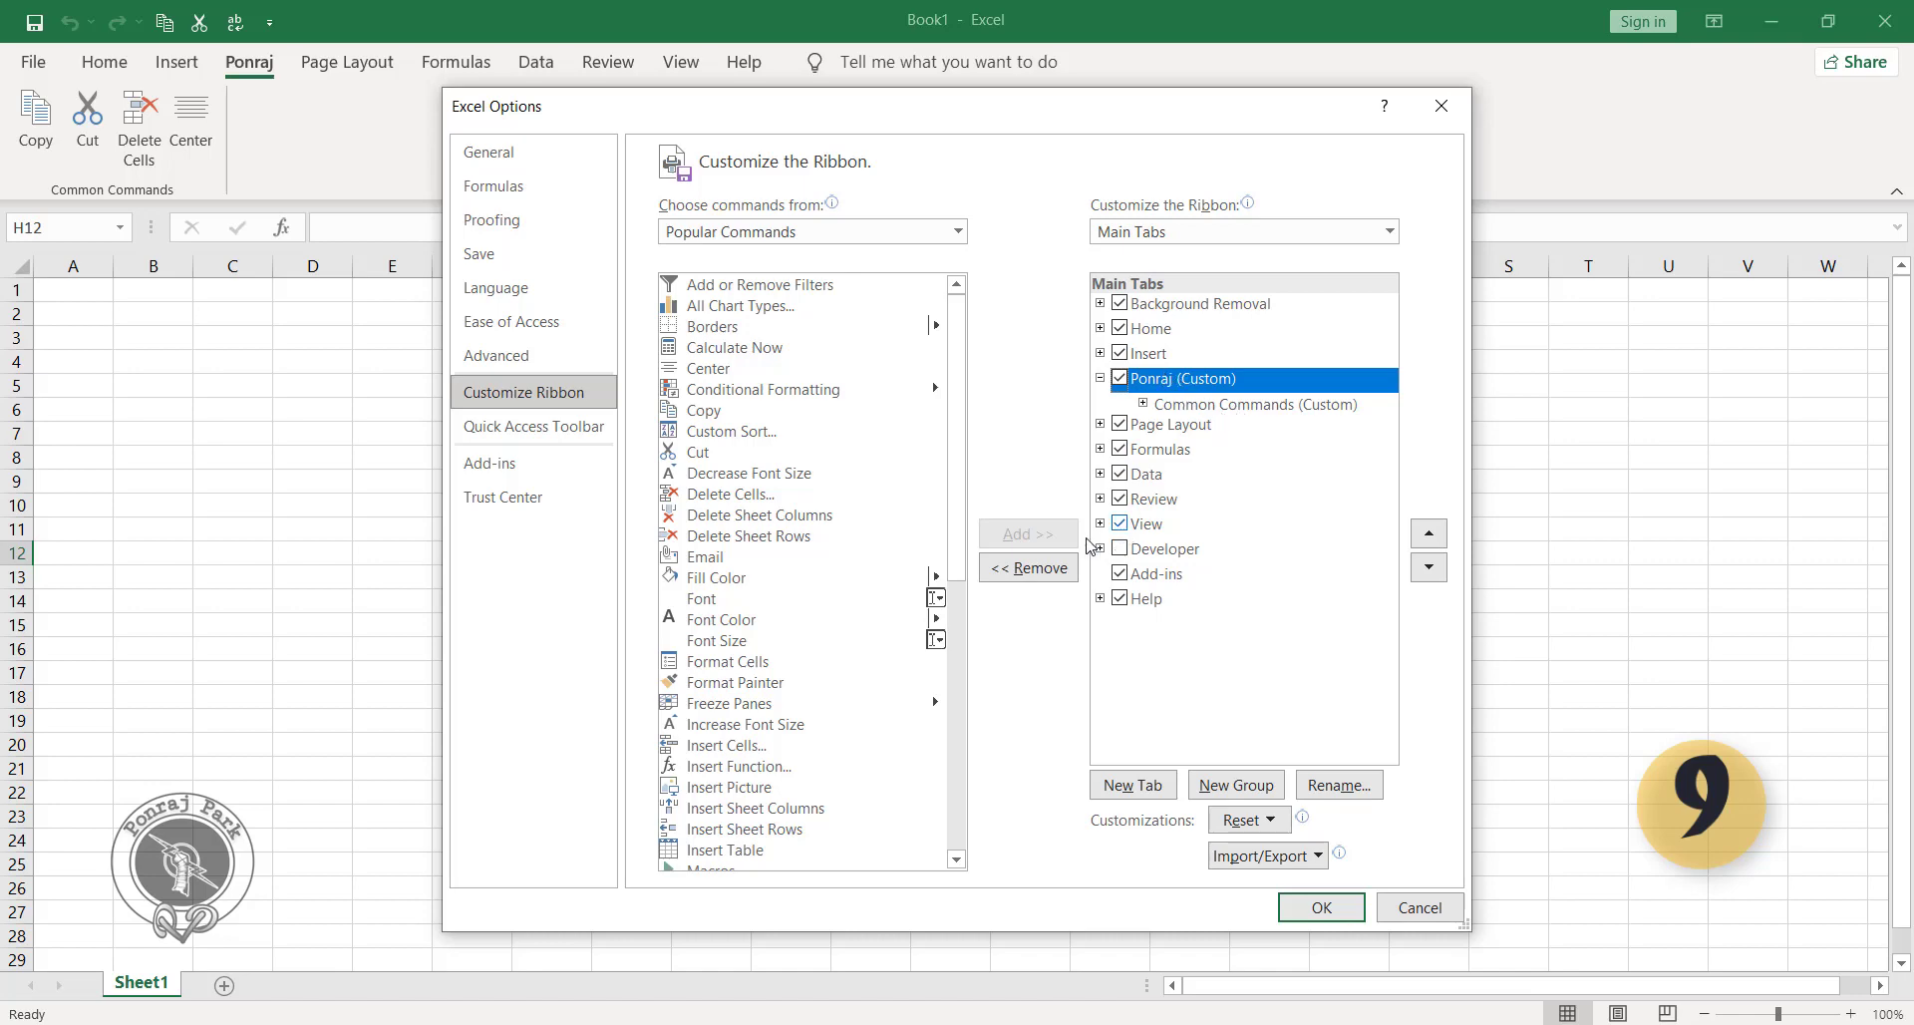
{"action": "left_click", "coordinate": [1032, 571]}
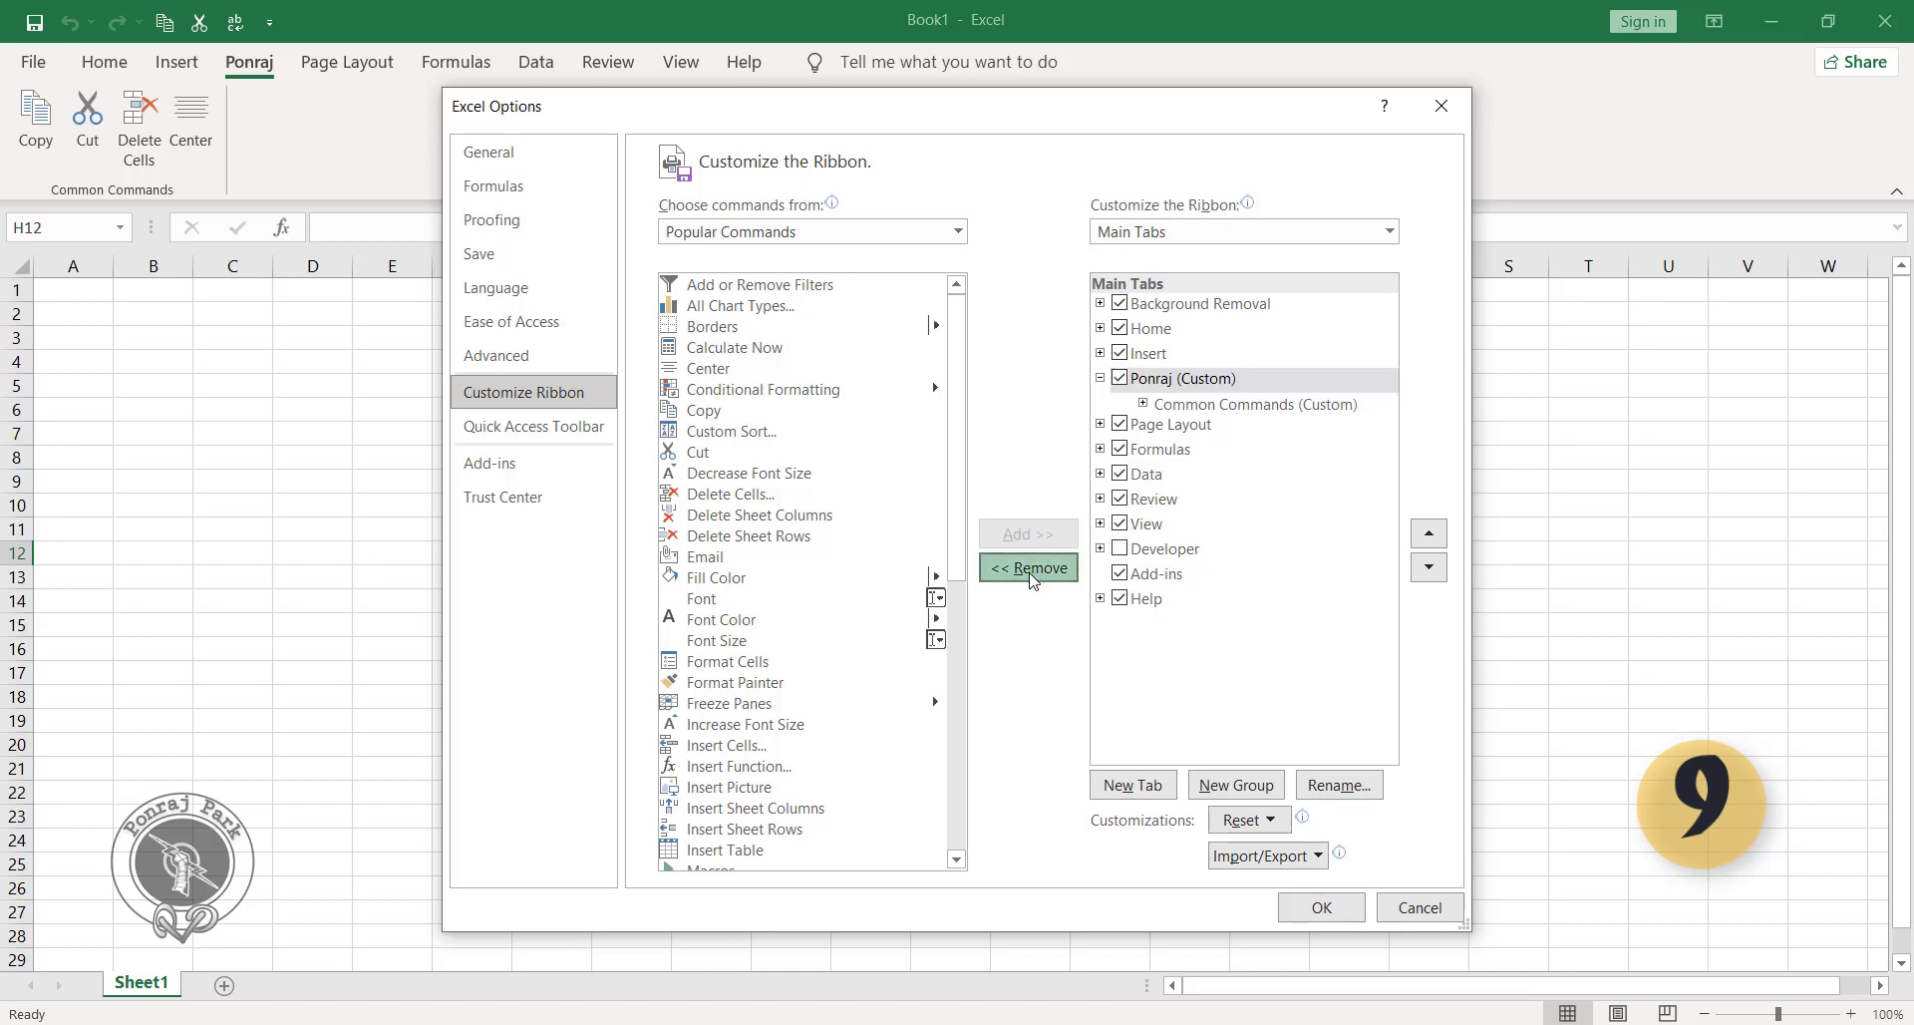
{"action": "left_click", "coordinate": [1321, 909]}
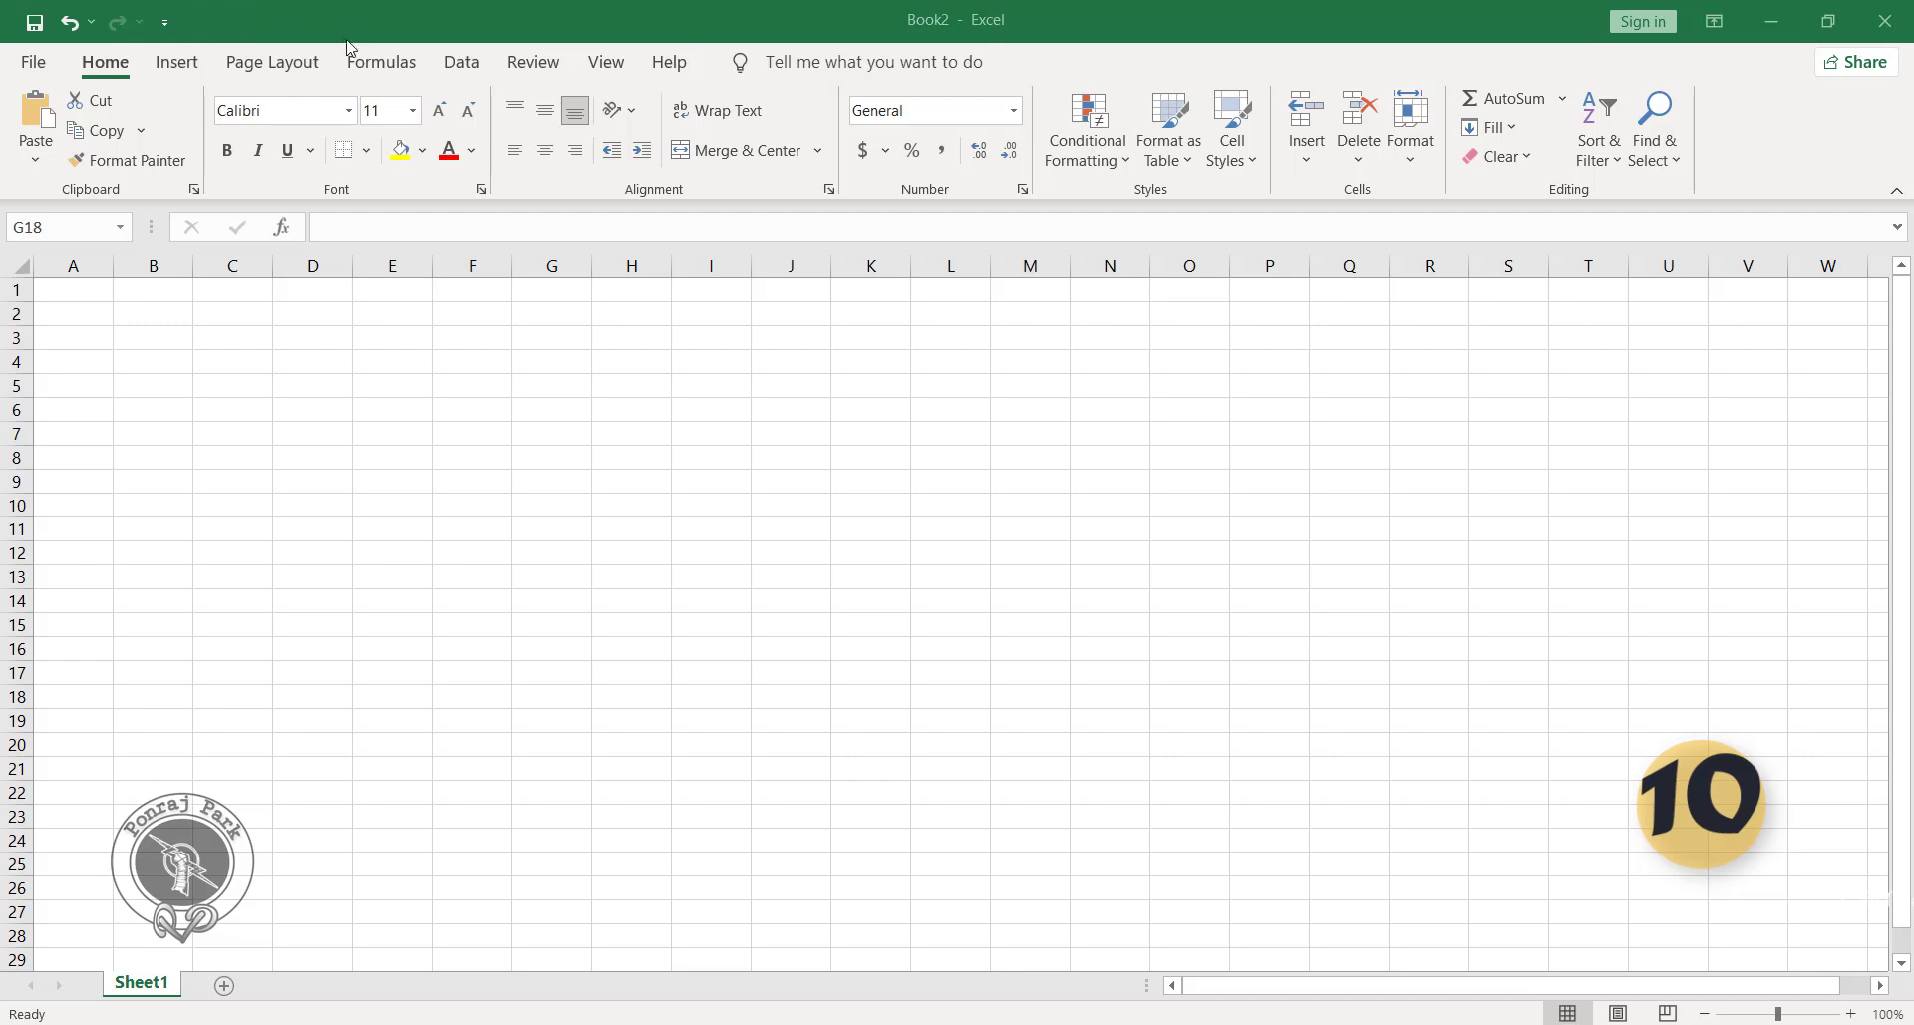
Open the Quick Access Toolbar customization options and add the Copy and Cut commands to the toolbar list.
{"action": "left_click", "coordinate": [164, 24]}
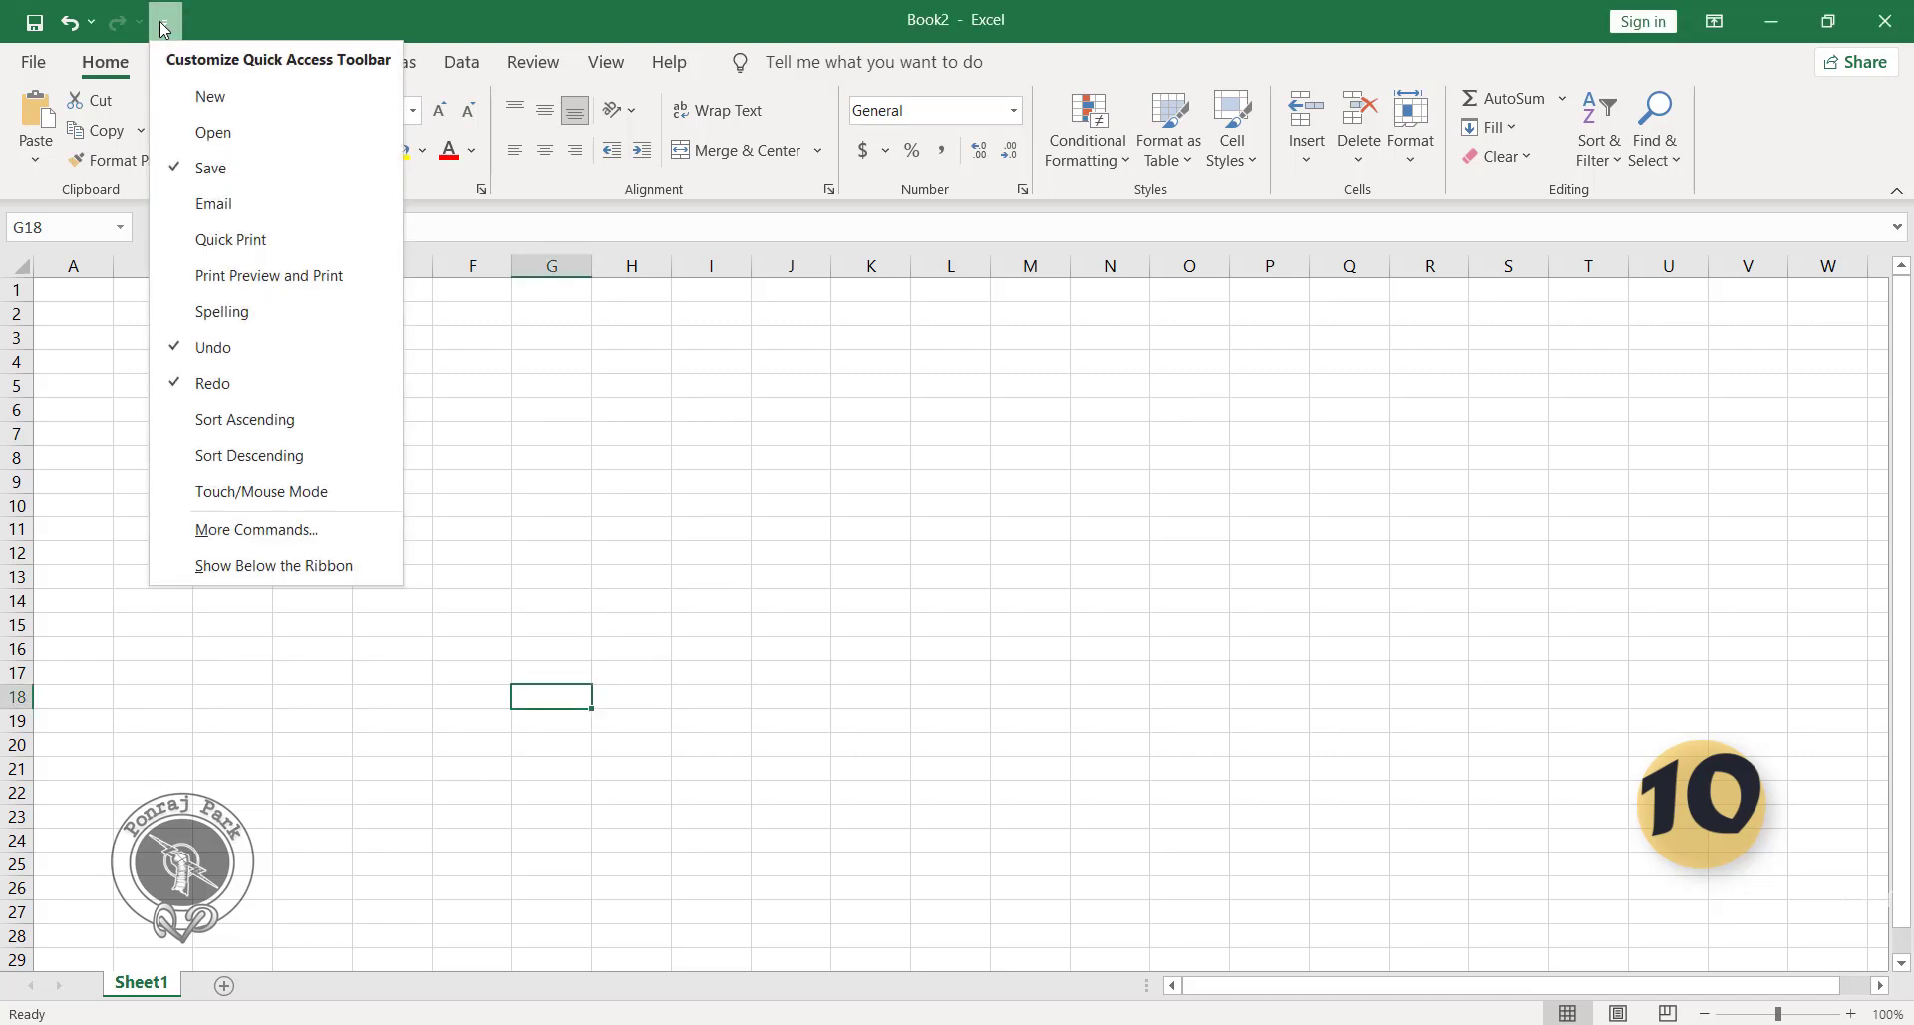
{"action": "left_click", "coordinate": [283, 534]}
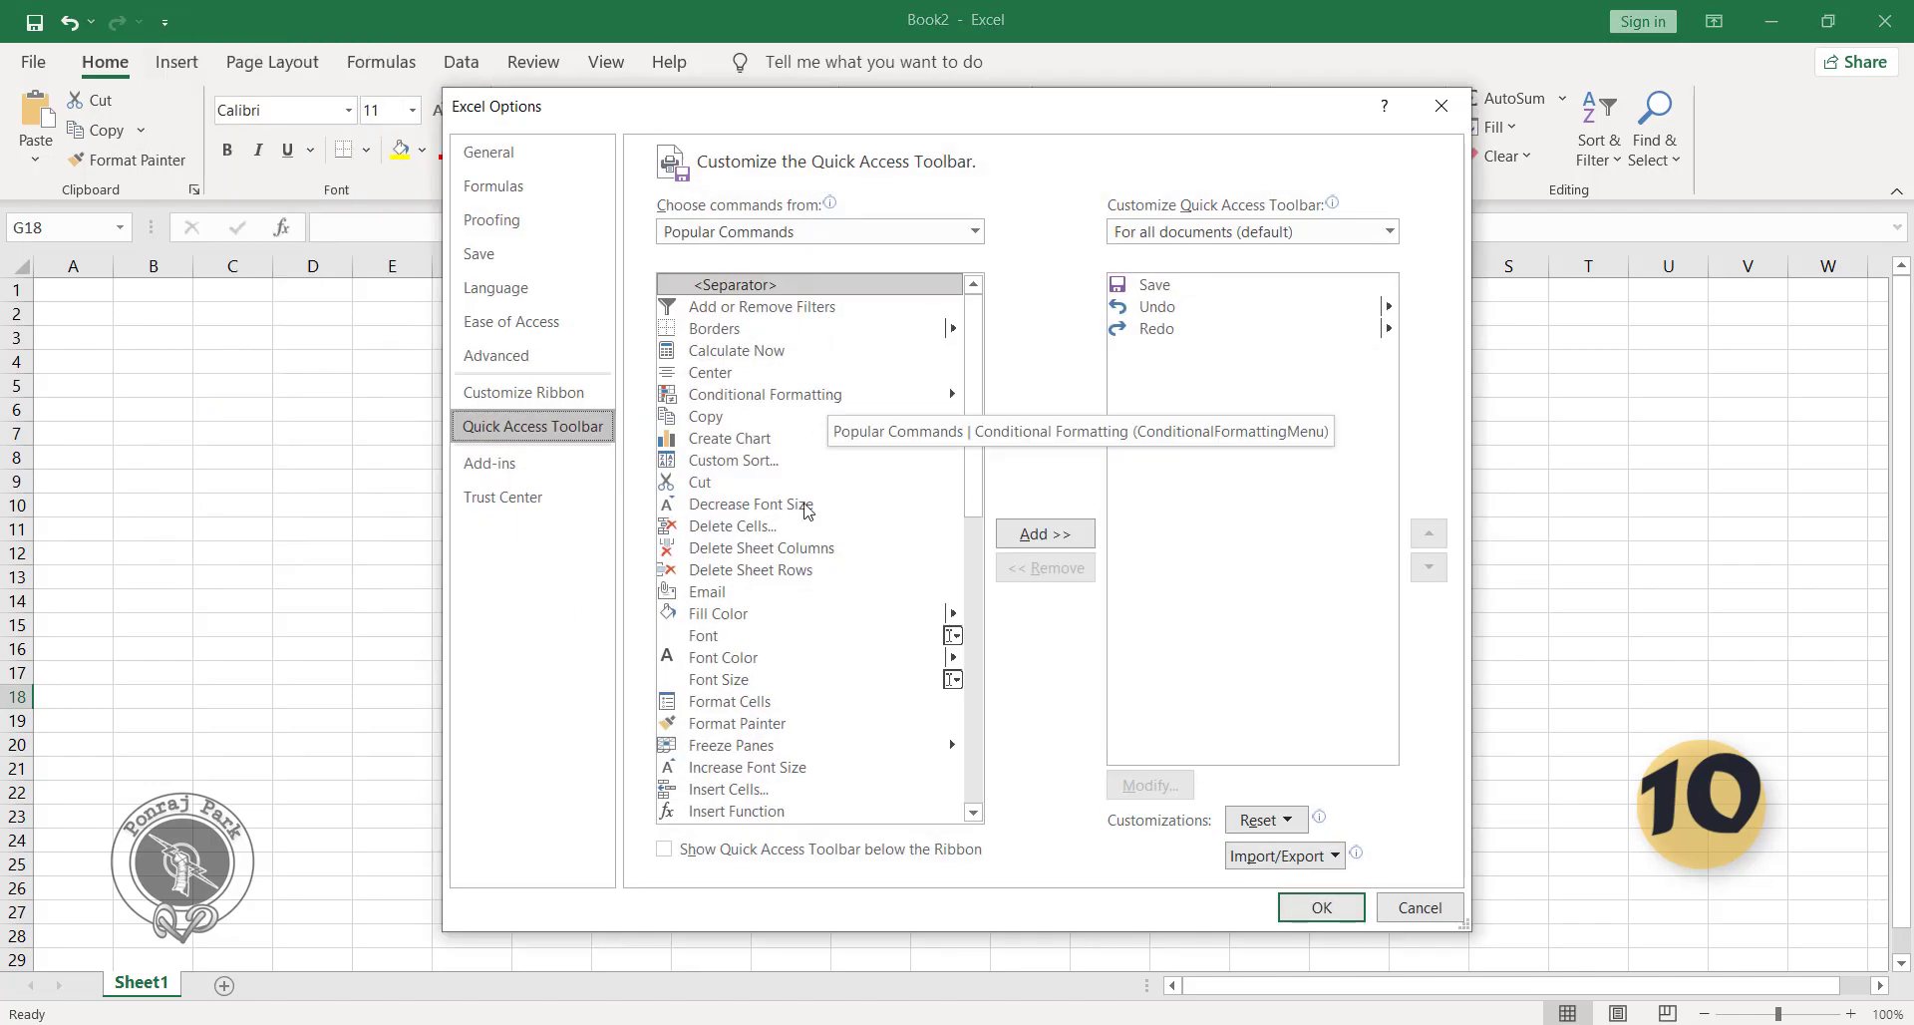
{"action": "left_click", "coordinate": [742, 422]}
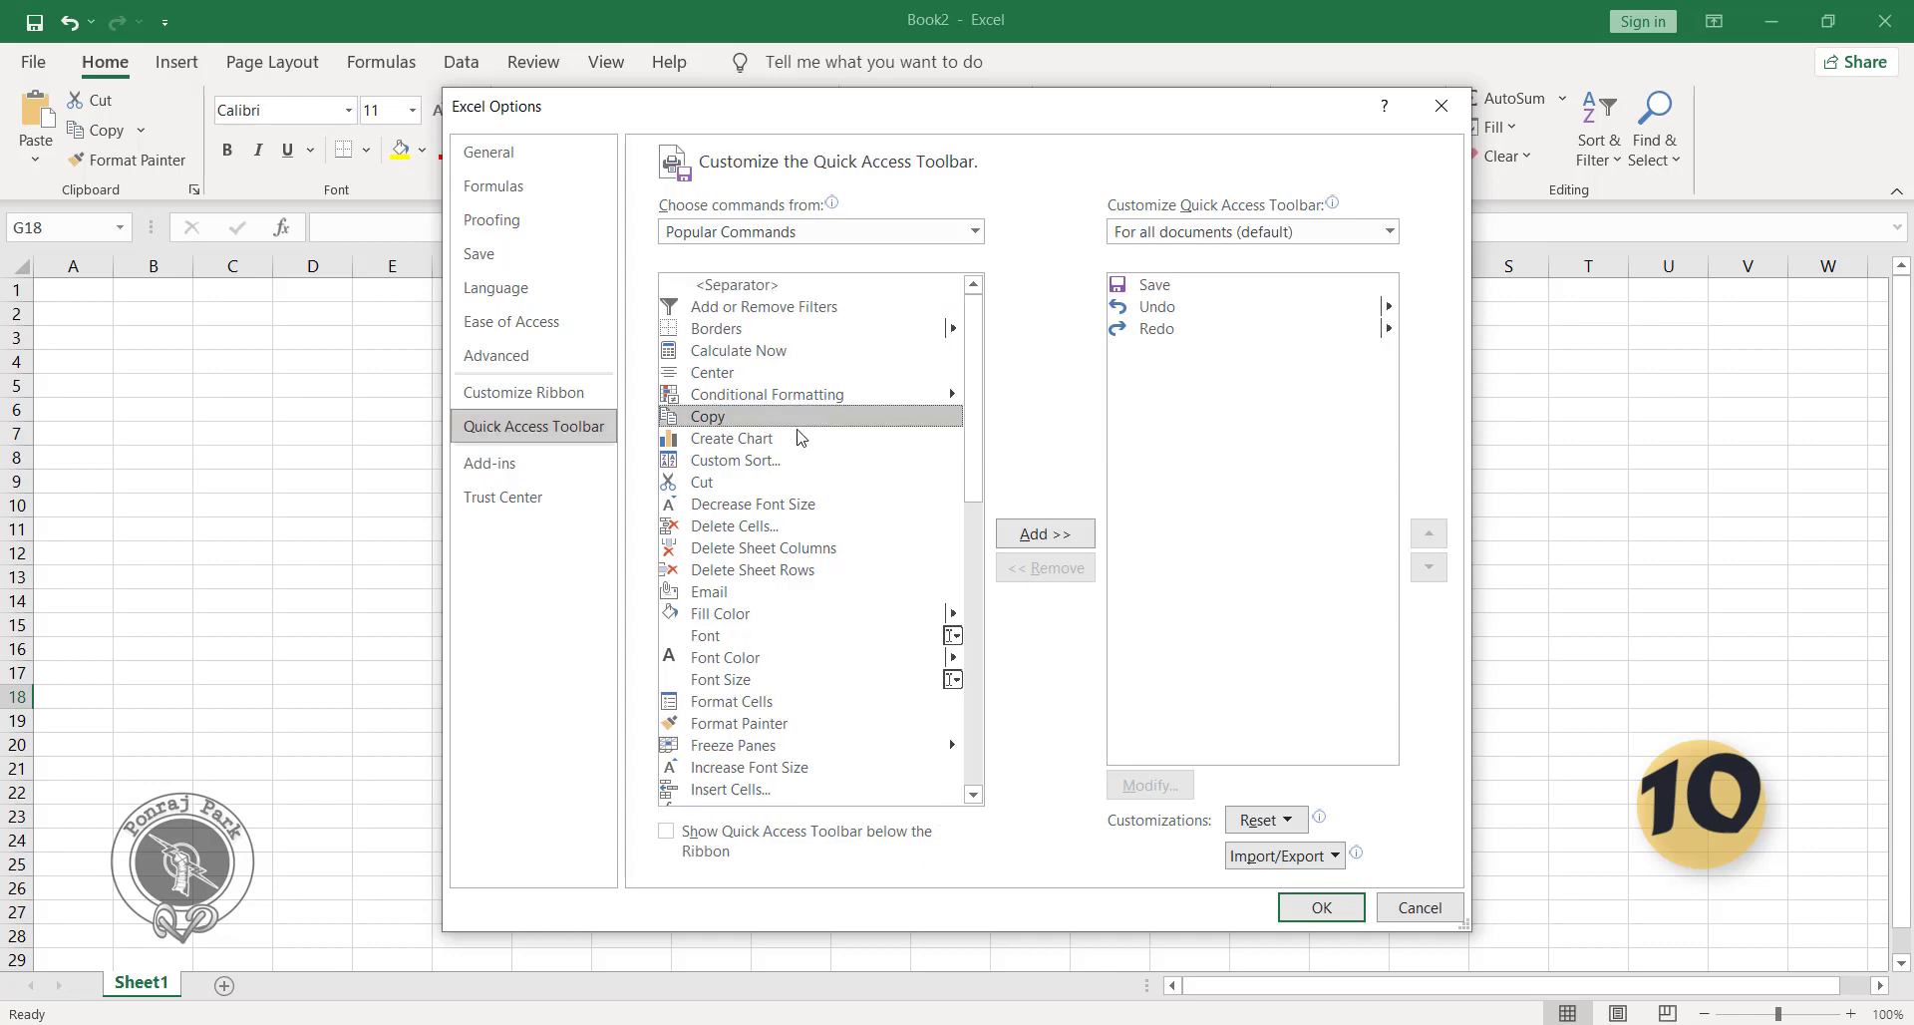
{"action": "left_click", "coordinate": [1019, 541]}
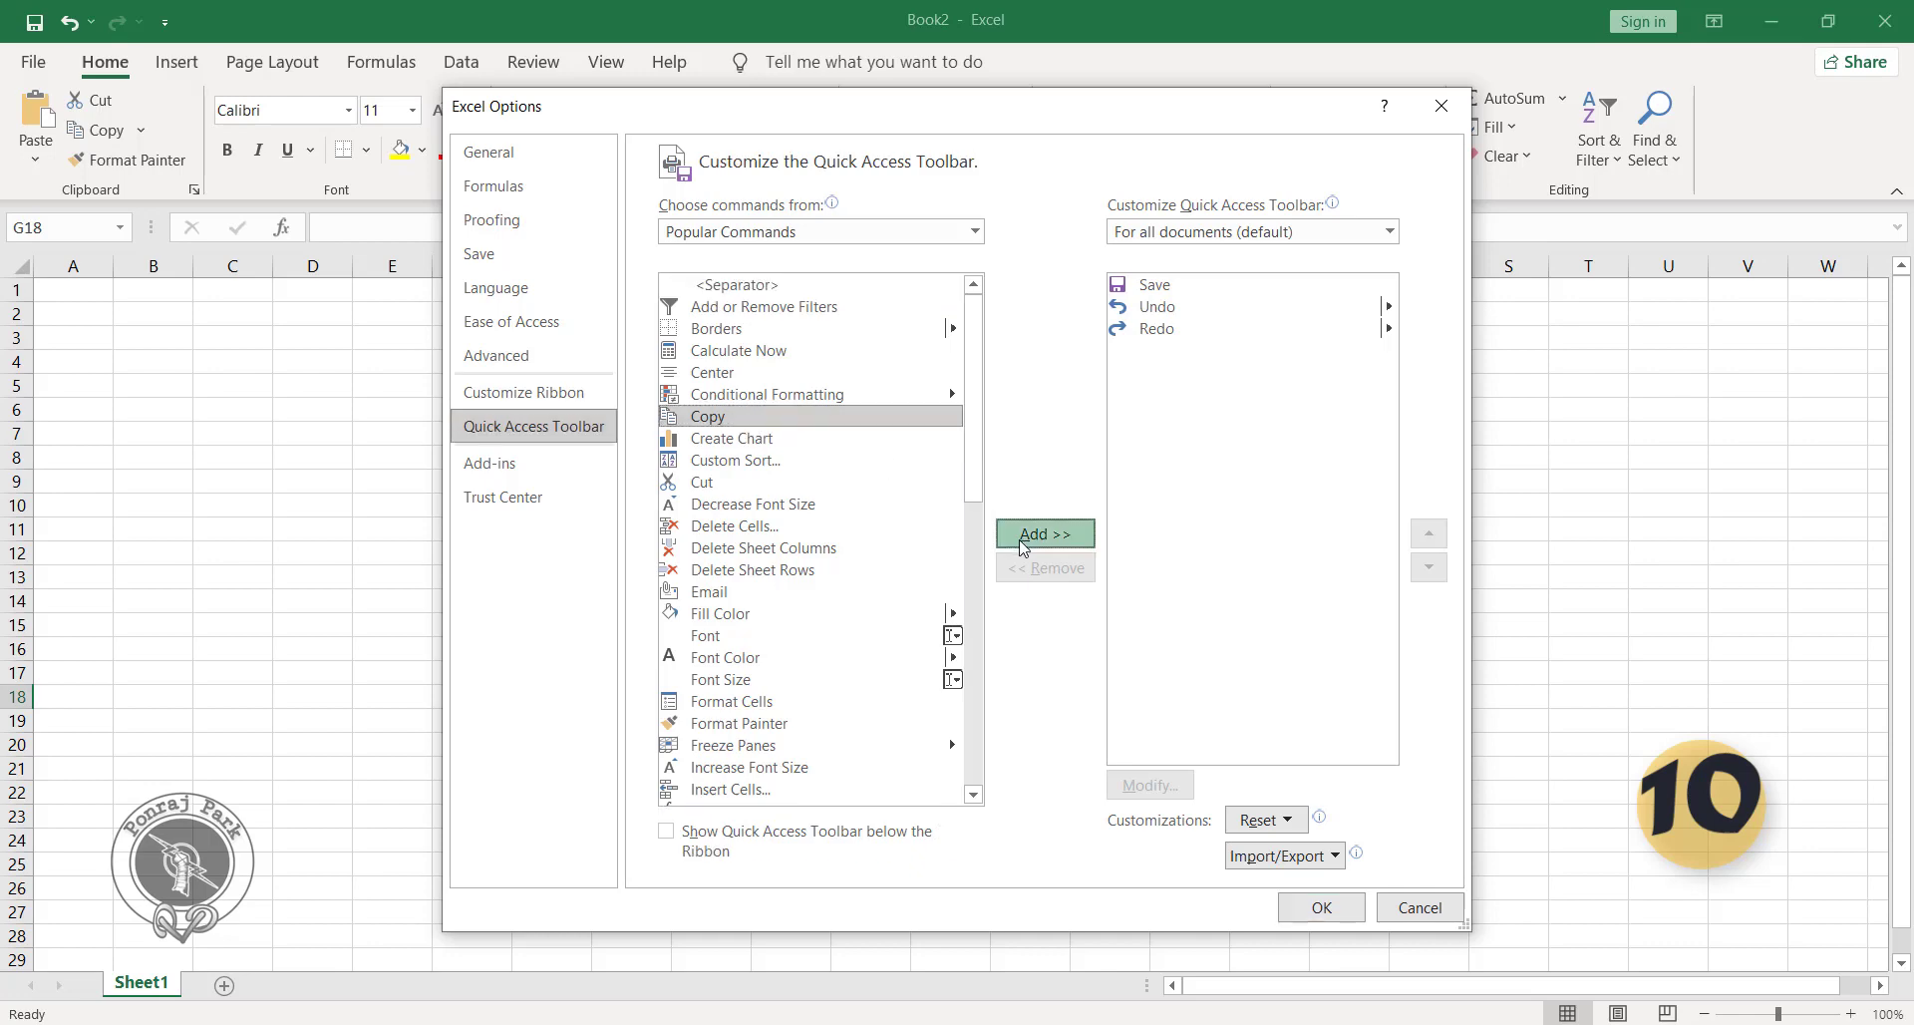
{"action": "double_click", "coordinate": [710, 486]}
Add the Fill Color and Font commands to the Quick Access Toolbar list and remove them again.
{"action": "double_click", "coordinate": [749, 617]}
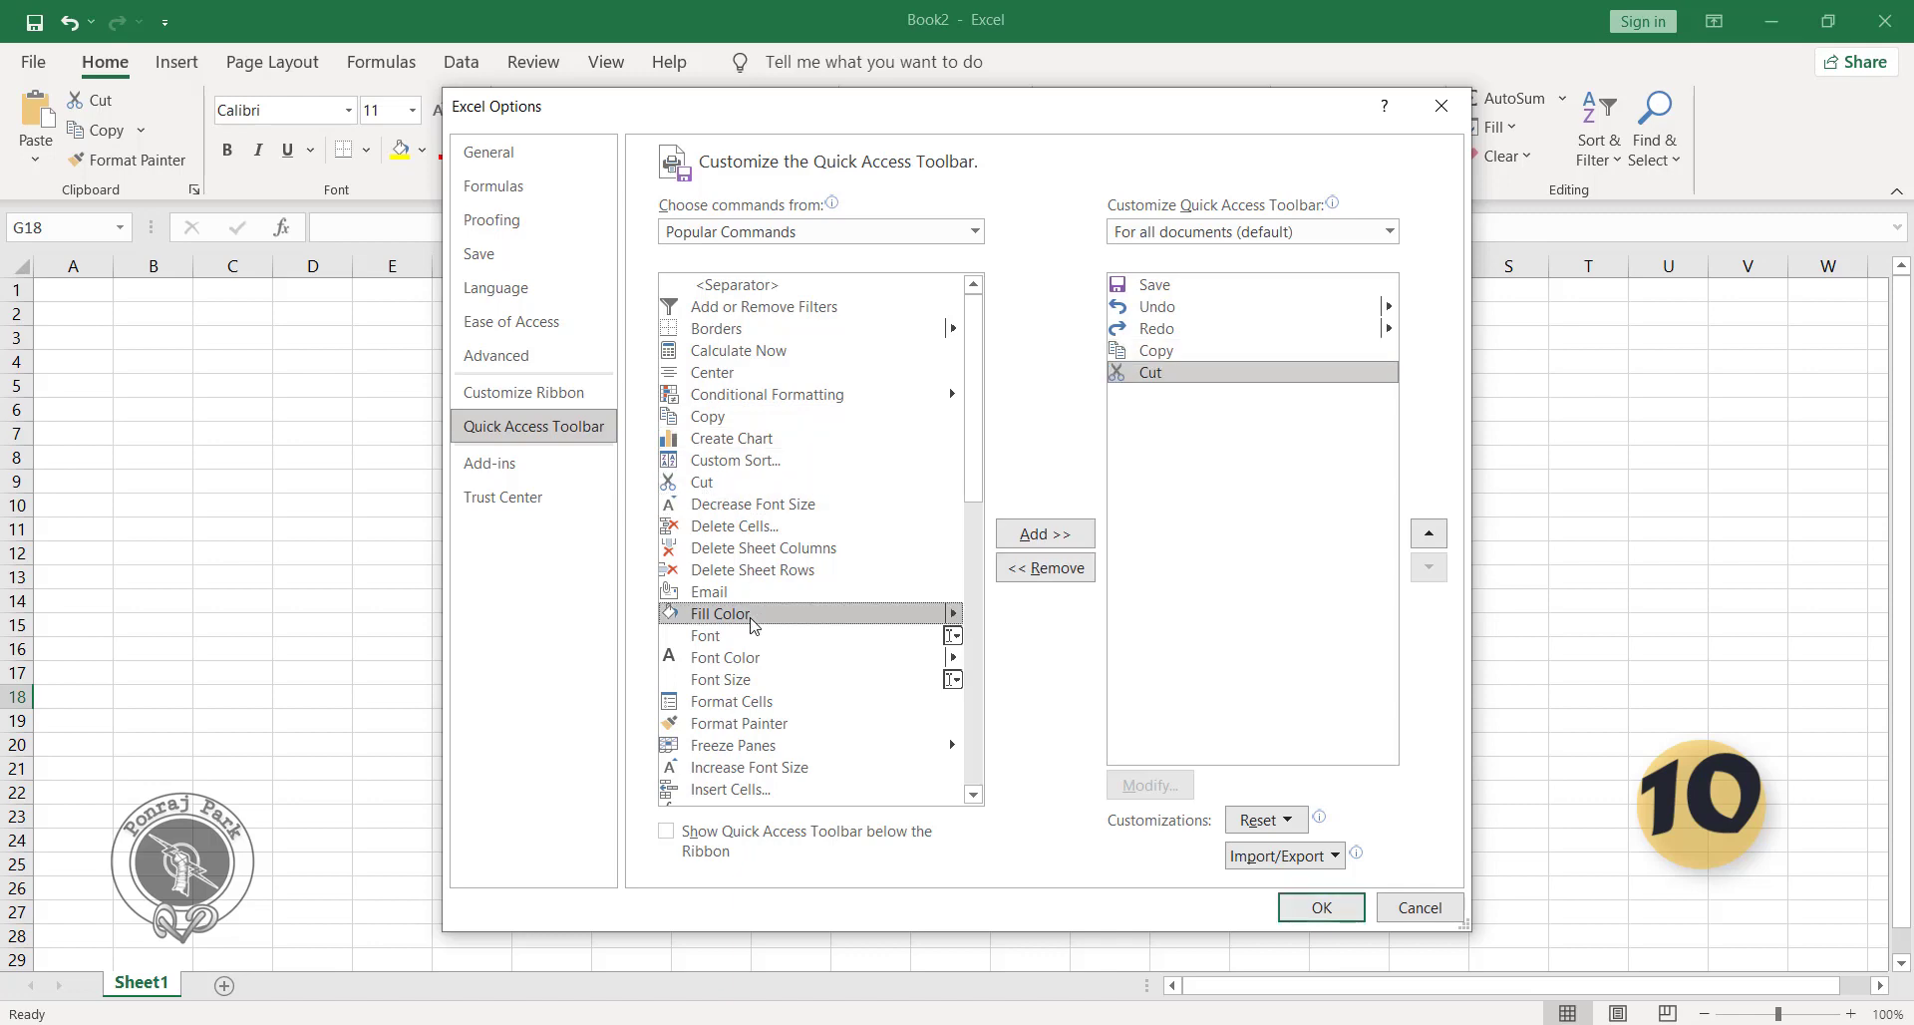
{"action": "double_click", "coordinate": [722, 638]}
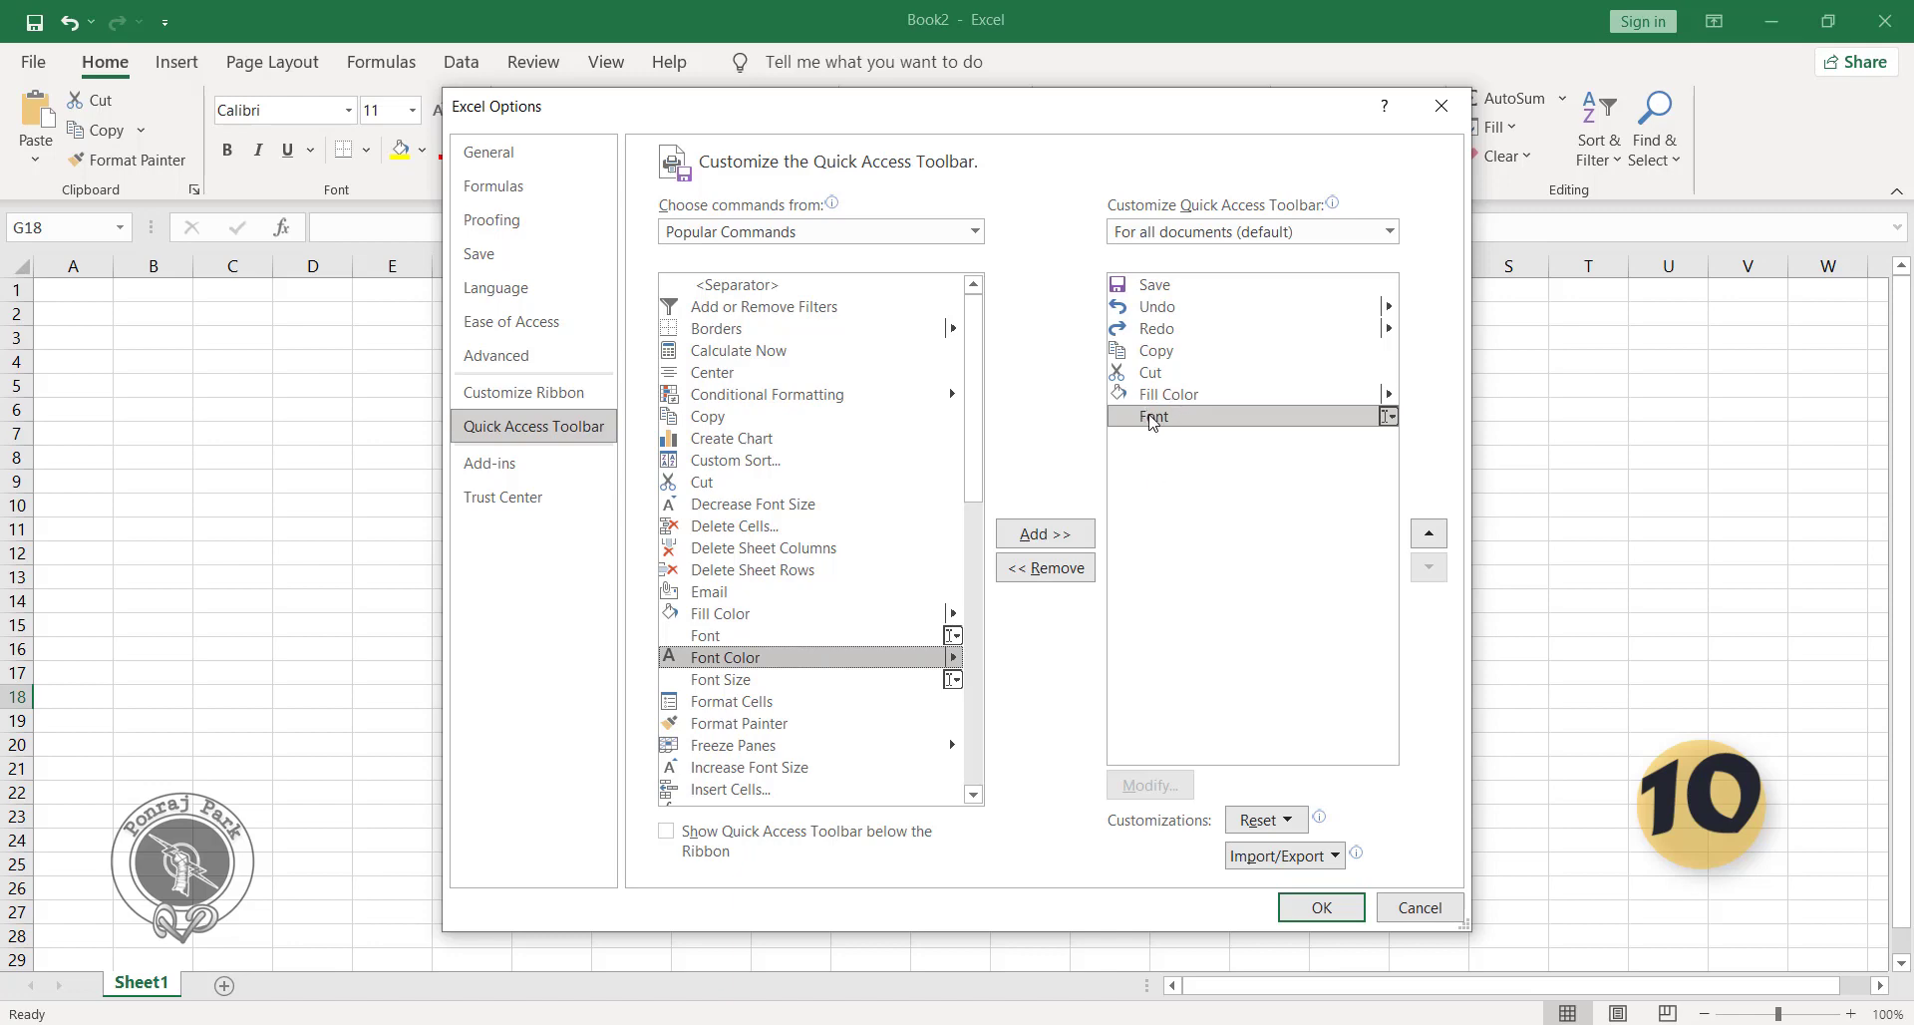
{"action": "left_click", "coordinate": [1065, 575]}
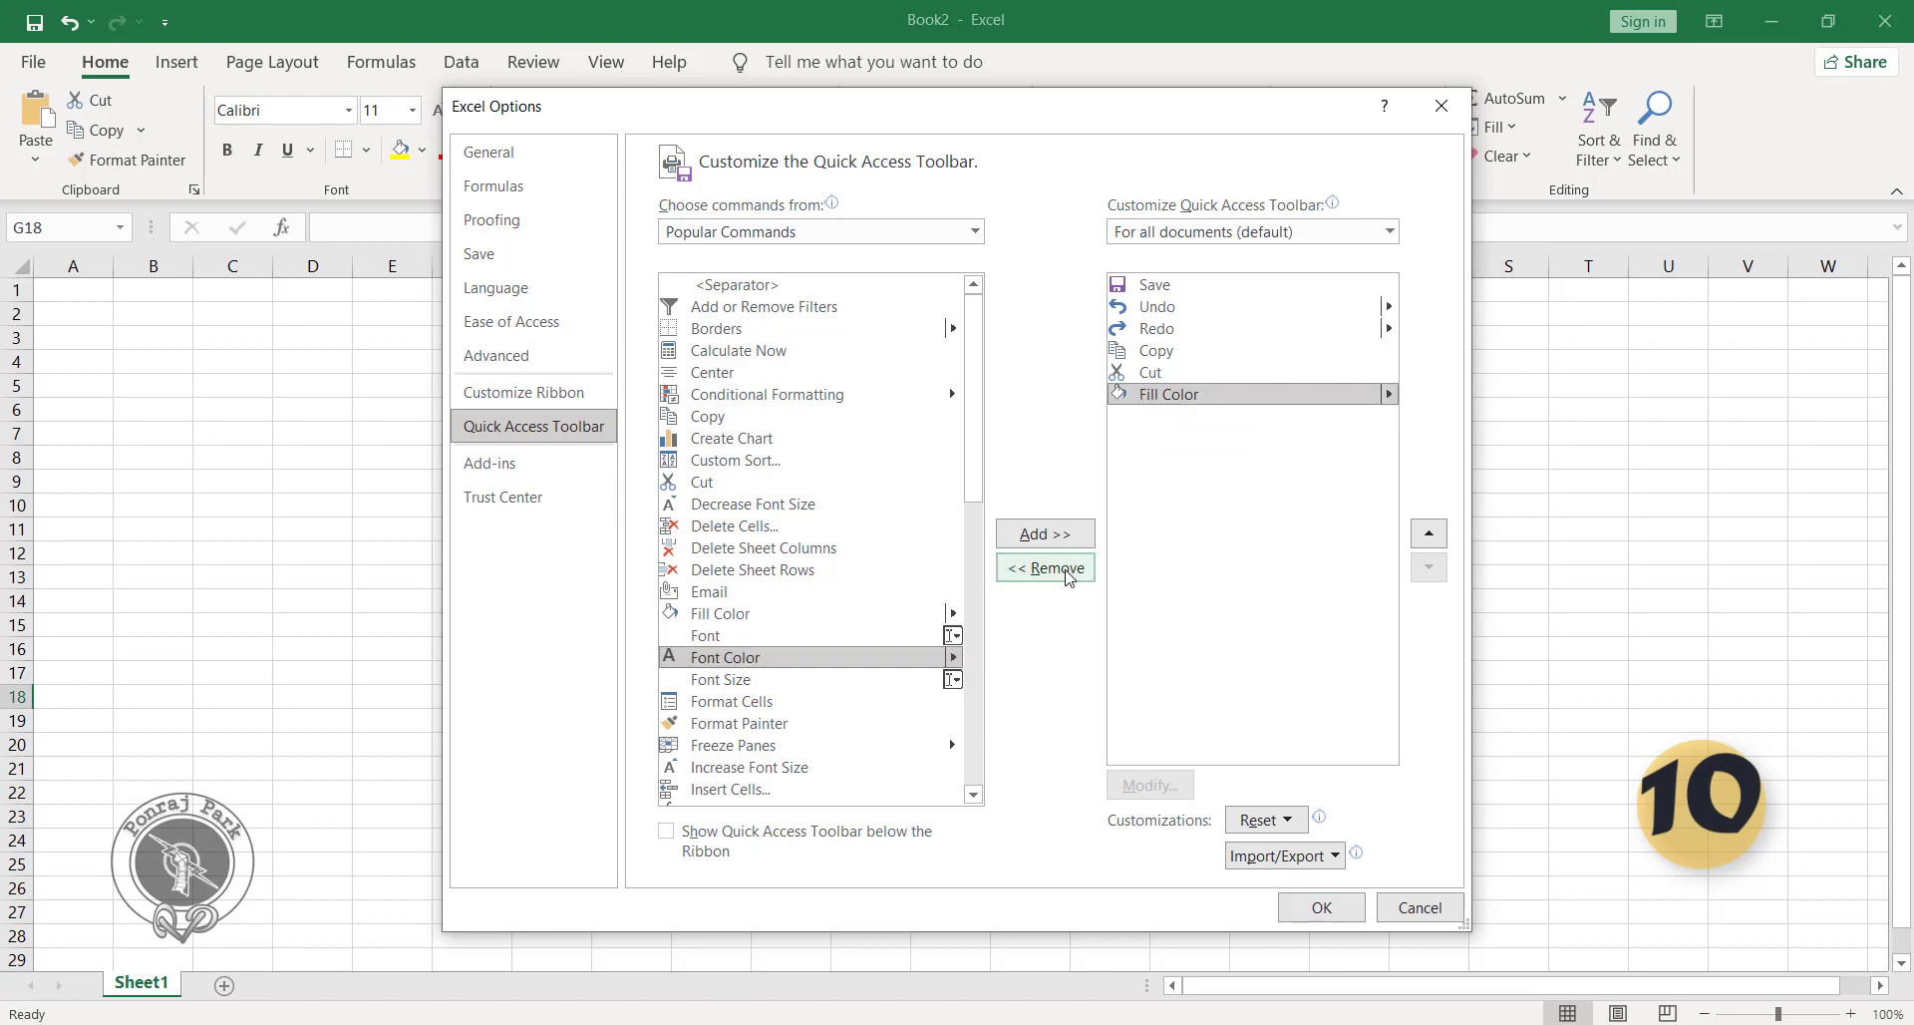
{"action": "double_click", "coordinate": [1182, 397]}
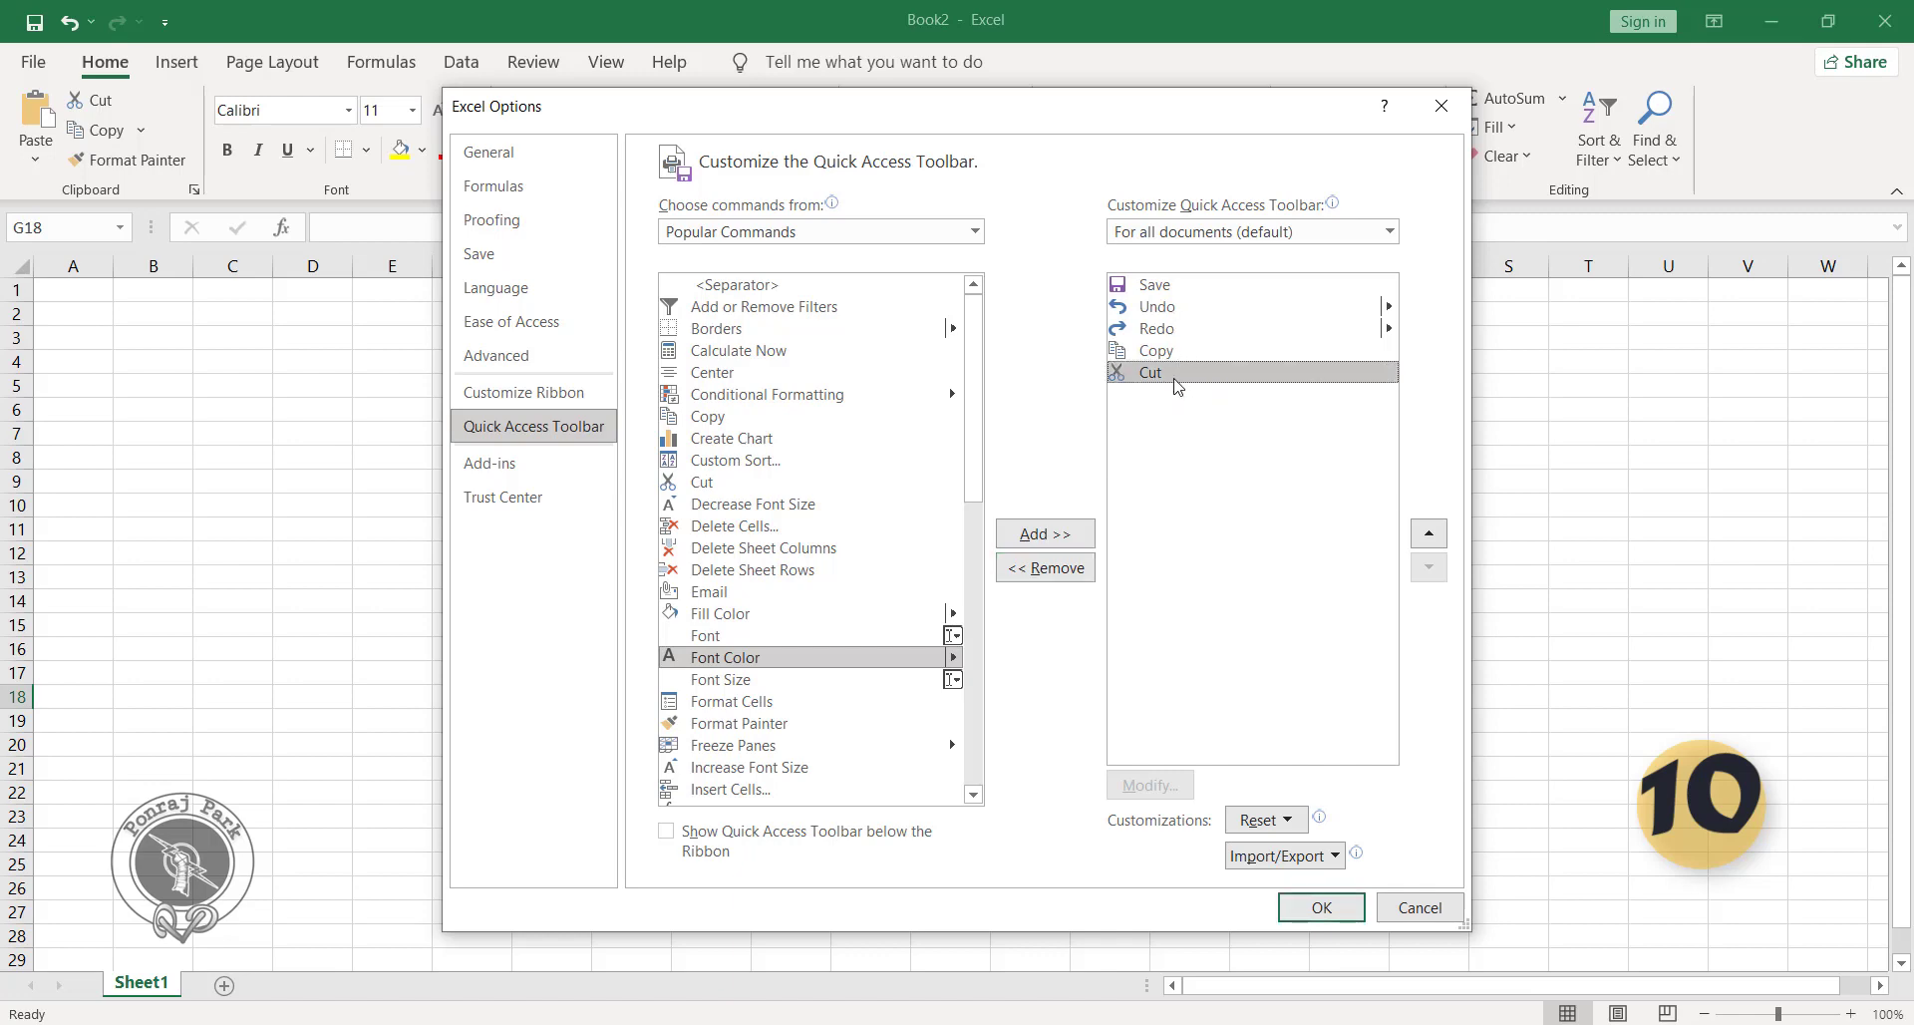
Apply the Quick Access Toolbar customization with the added Copy and Cut commands.
{"action": "left_click", "coordinate": [1180, 357]}
{"action": "left_click", "coordinate": [1176, 377]}
{"action": "left_click", "coordinate": [1322, 907]}
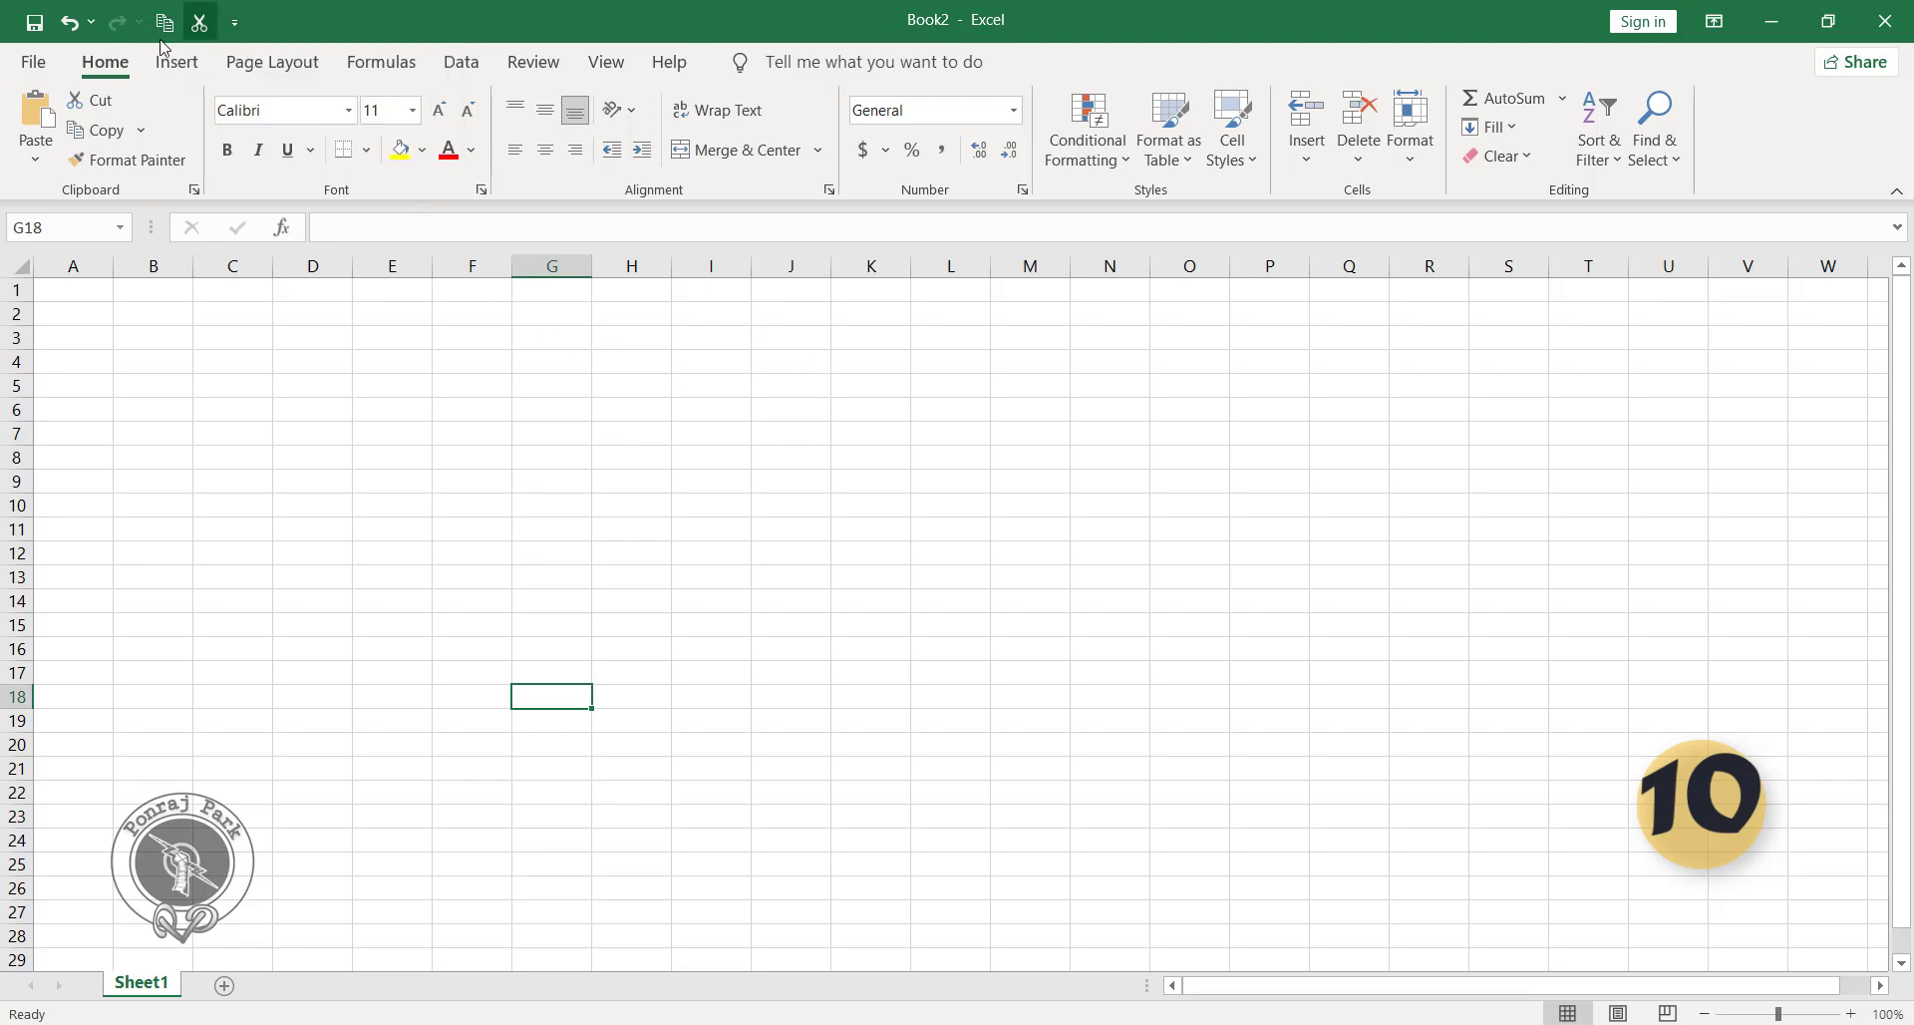
Add the Wrap Text and Font Color commands directly from the ribbon to the Quick Access Toolbar.
{"action": "right_click", "coordinate": [722, 116]}
{"action": "left_click", "coordinate": [749, 133]}
{"action": "right_click", "coordinate": [449, 155]}
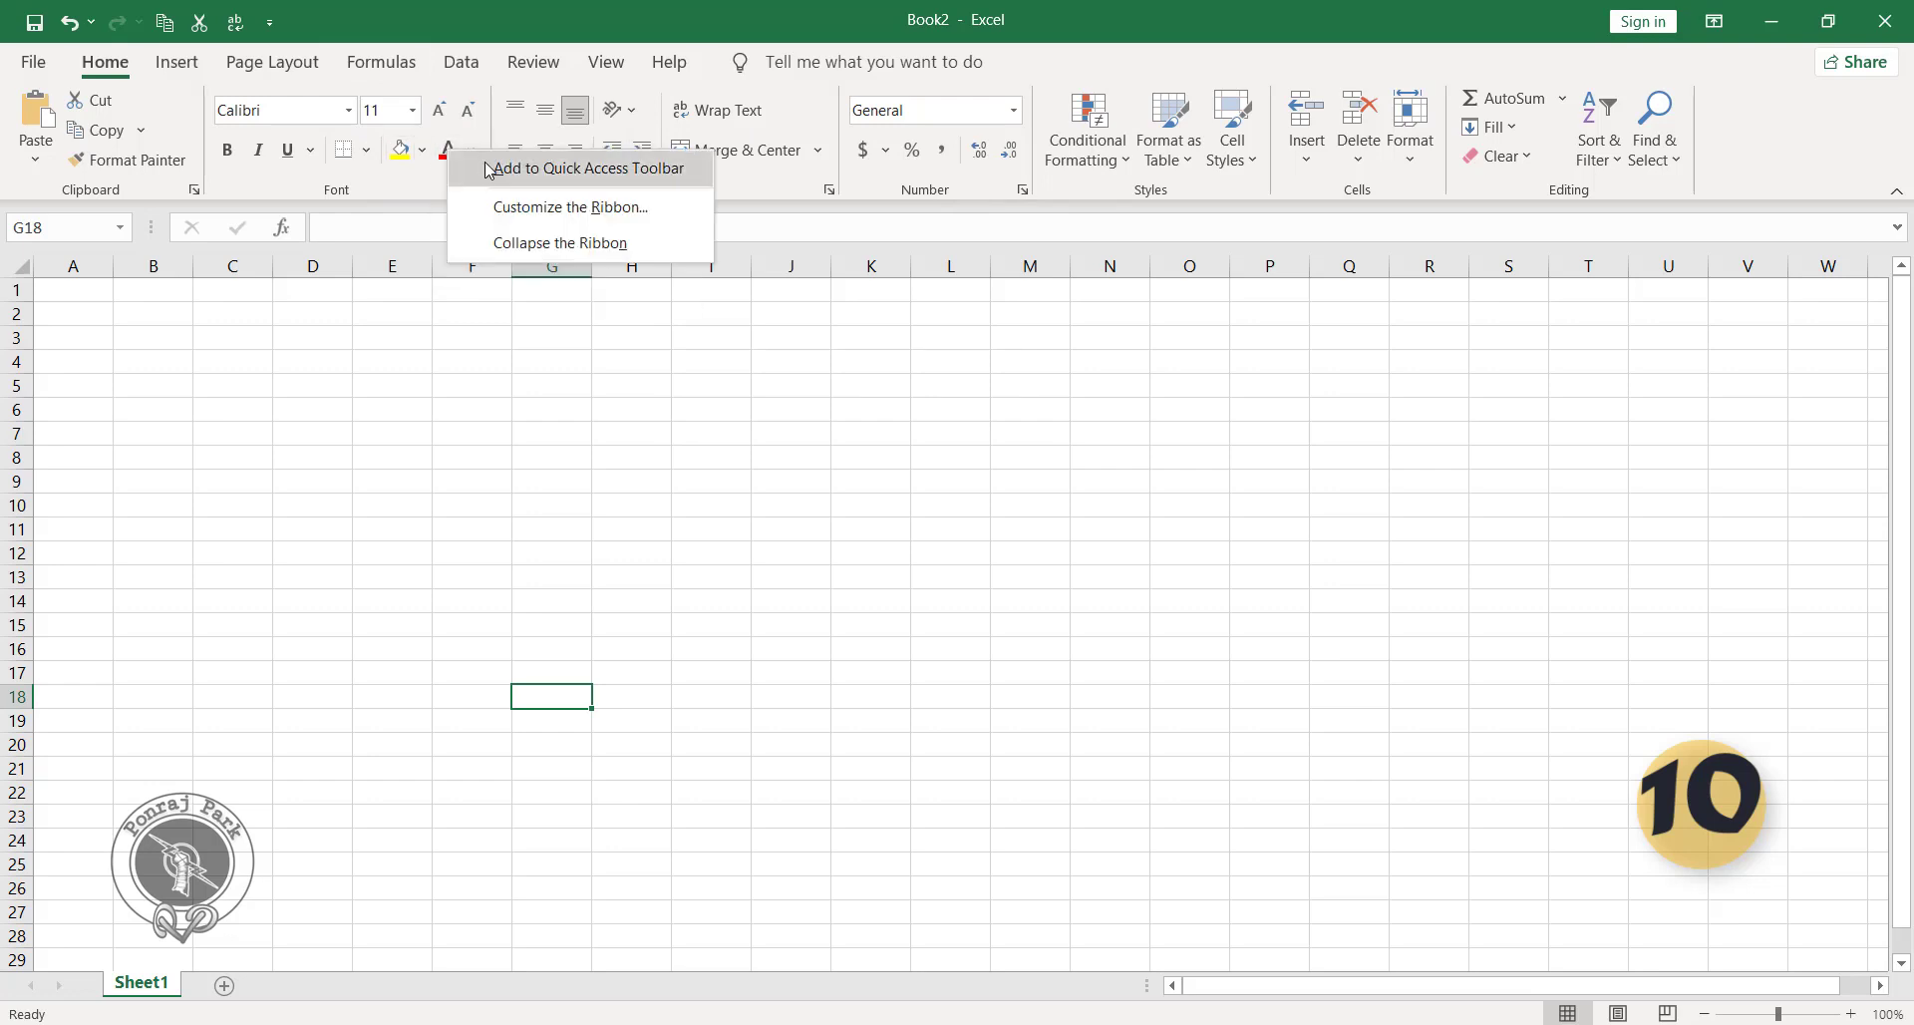
{"action": "left_click", "coordinate": [489, 169]}
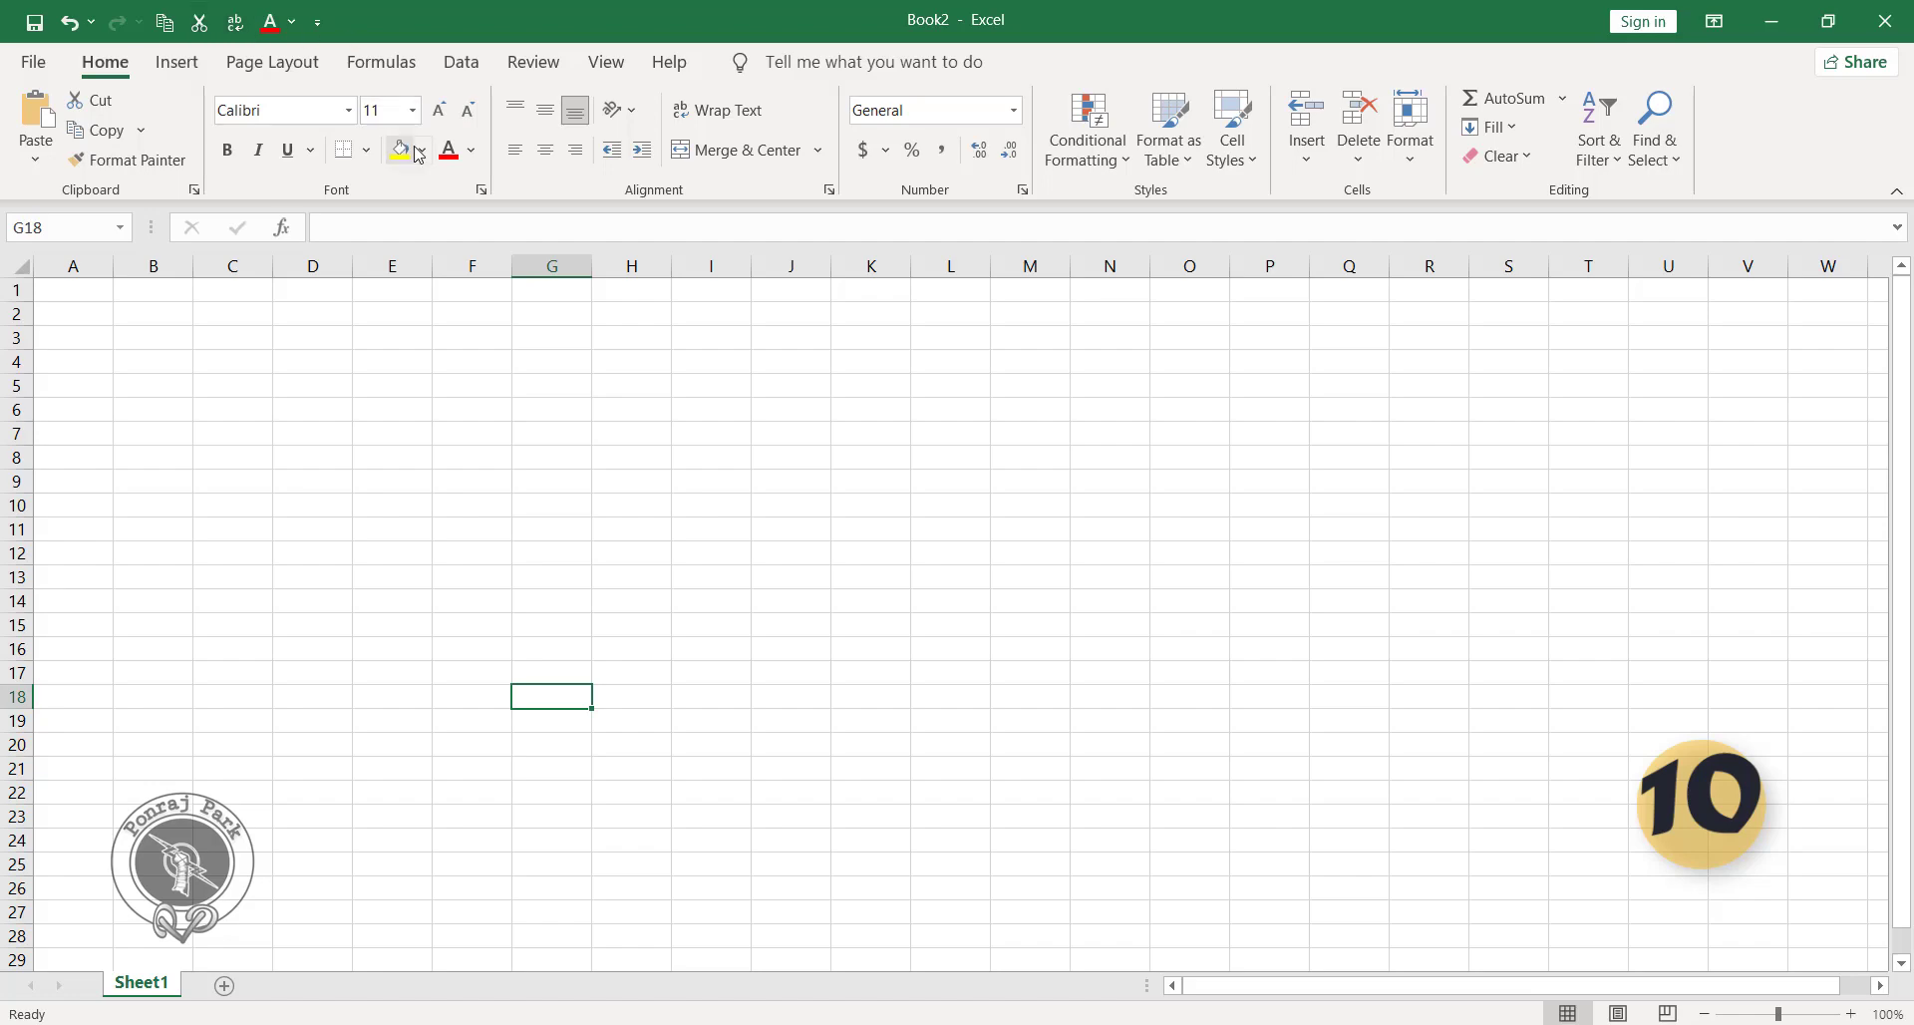
Remove the Font Color command from the Quick Access Toolbar and select cell E11.
{"action": "left_click", "coordinate": [176, 62]}
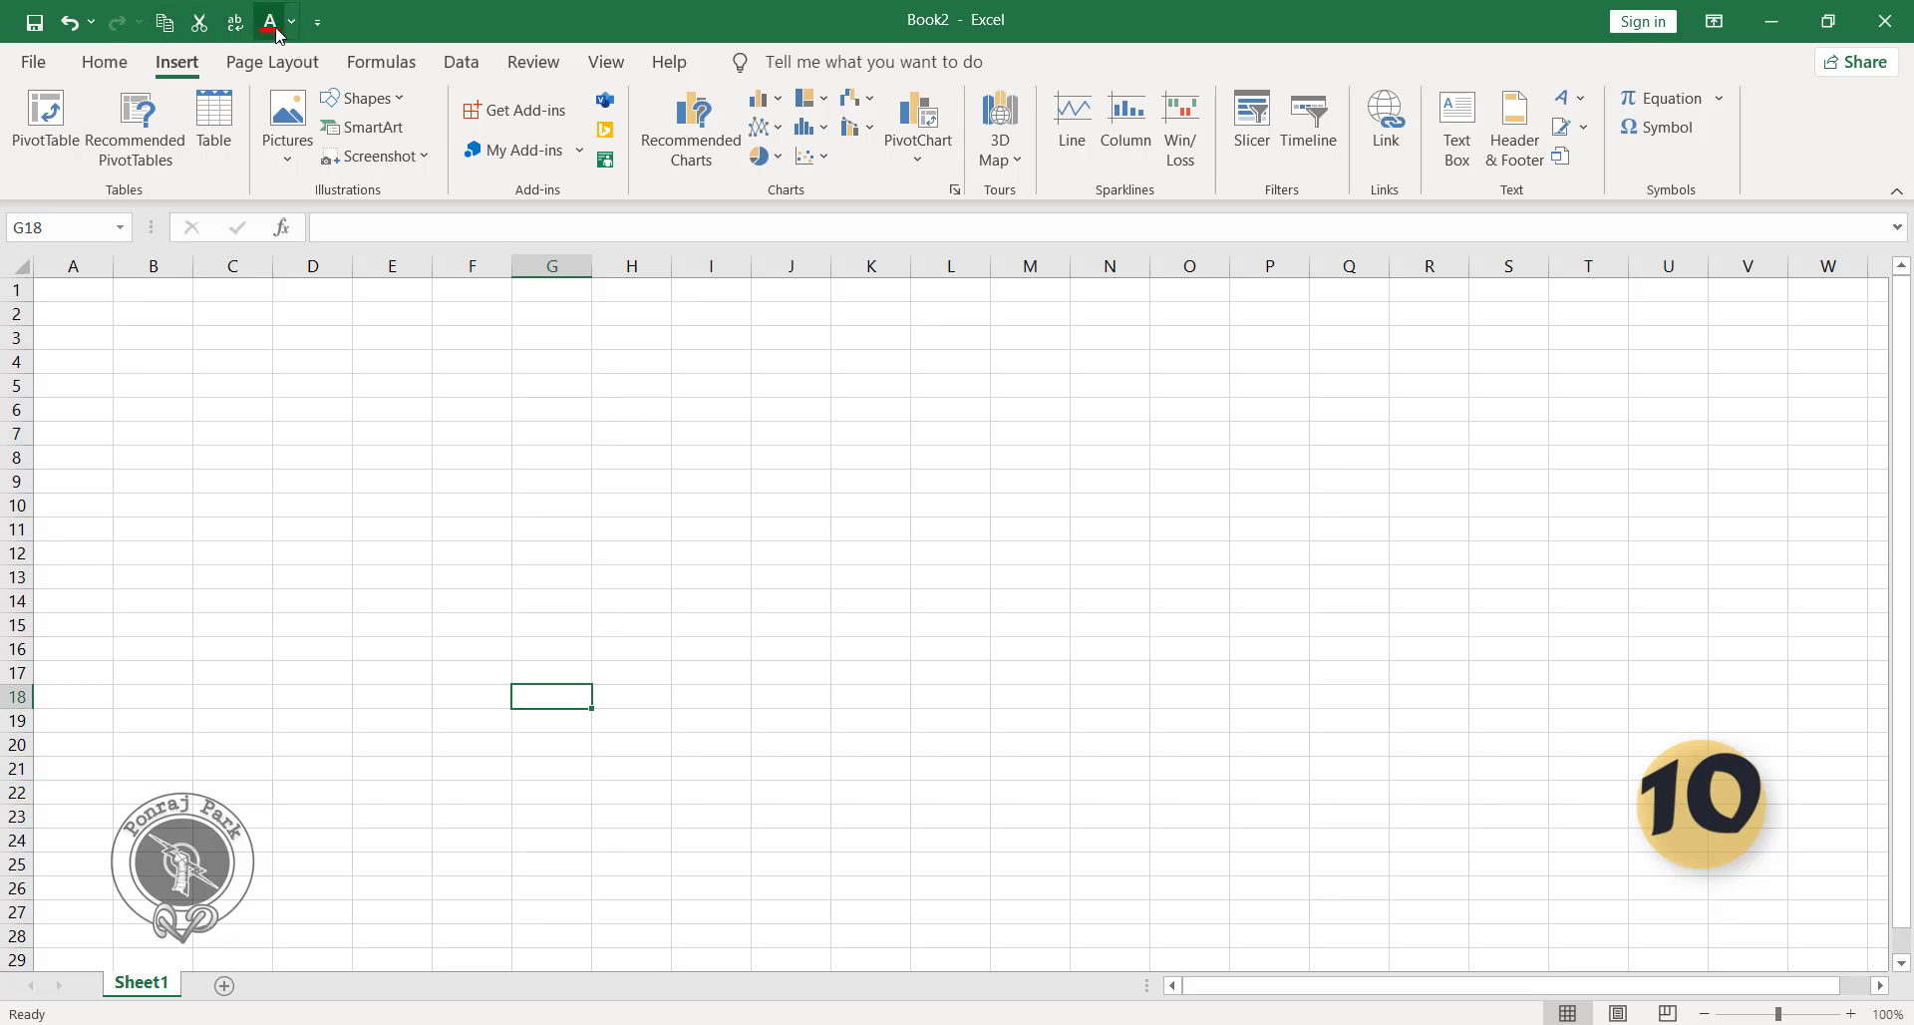
{"action": "right_click", "coordinate": [269, 20]}
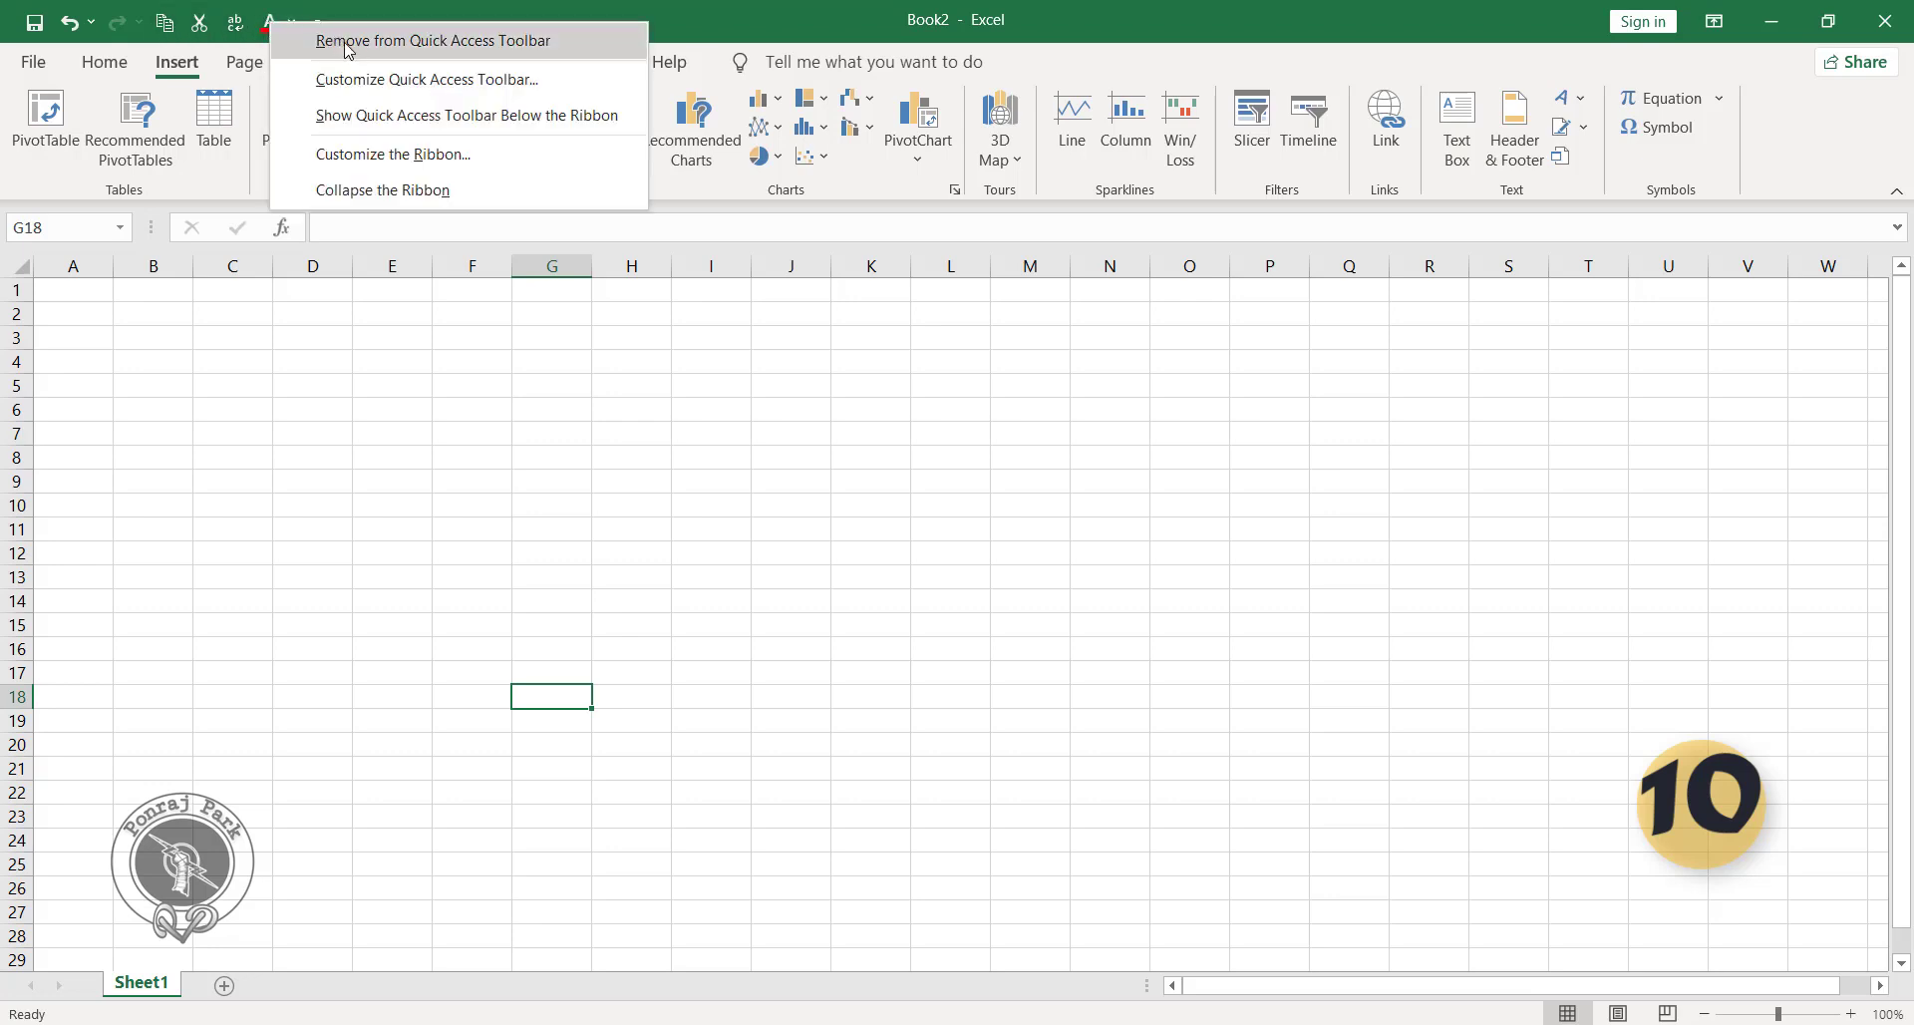
{"action": "left_click", "coordinate": [342, 49]}
{"action": "left_click", "coordinate": [374, 533]}
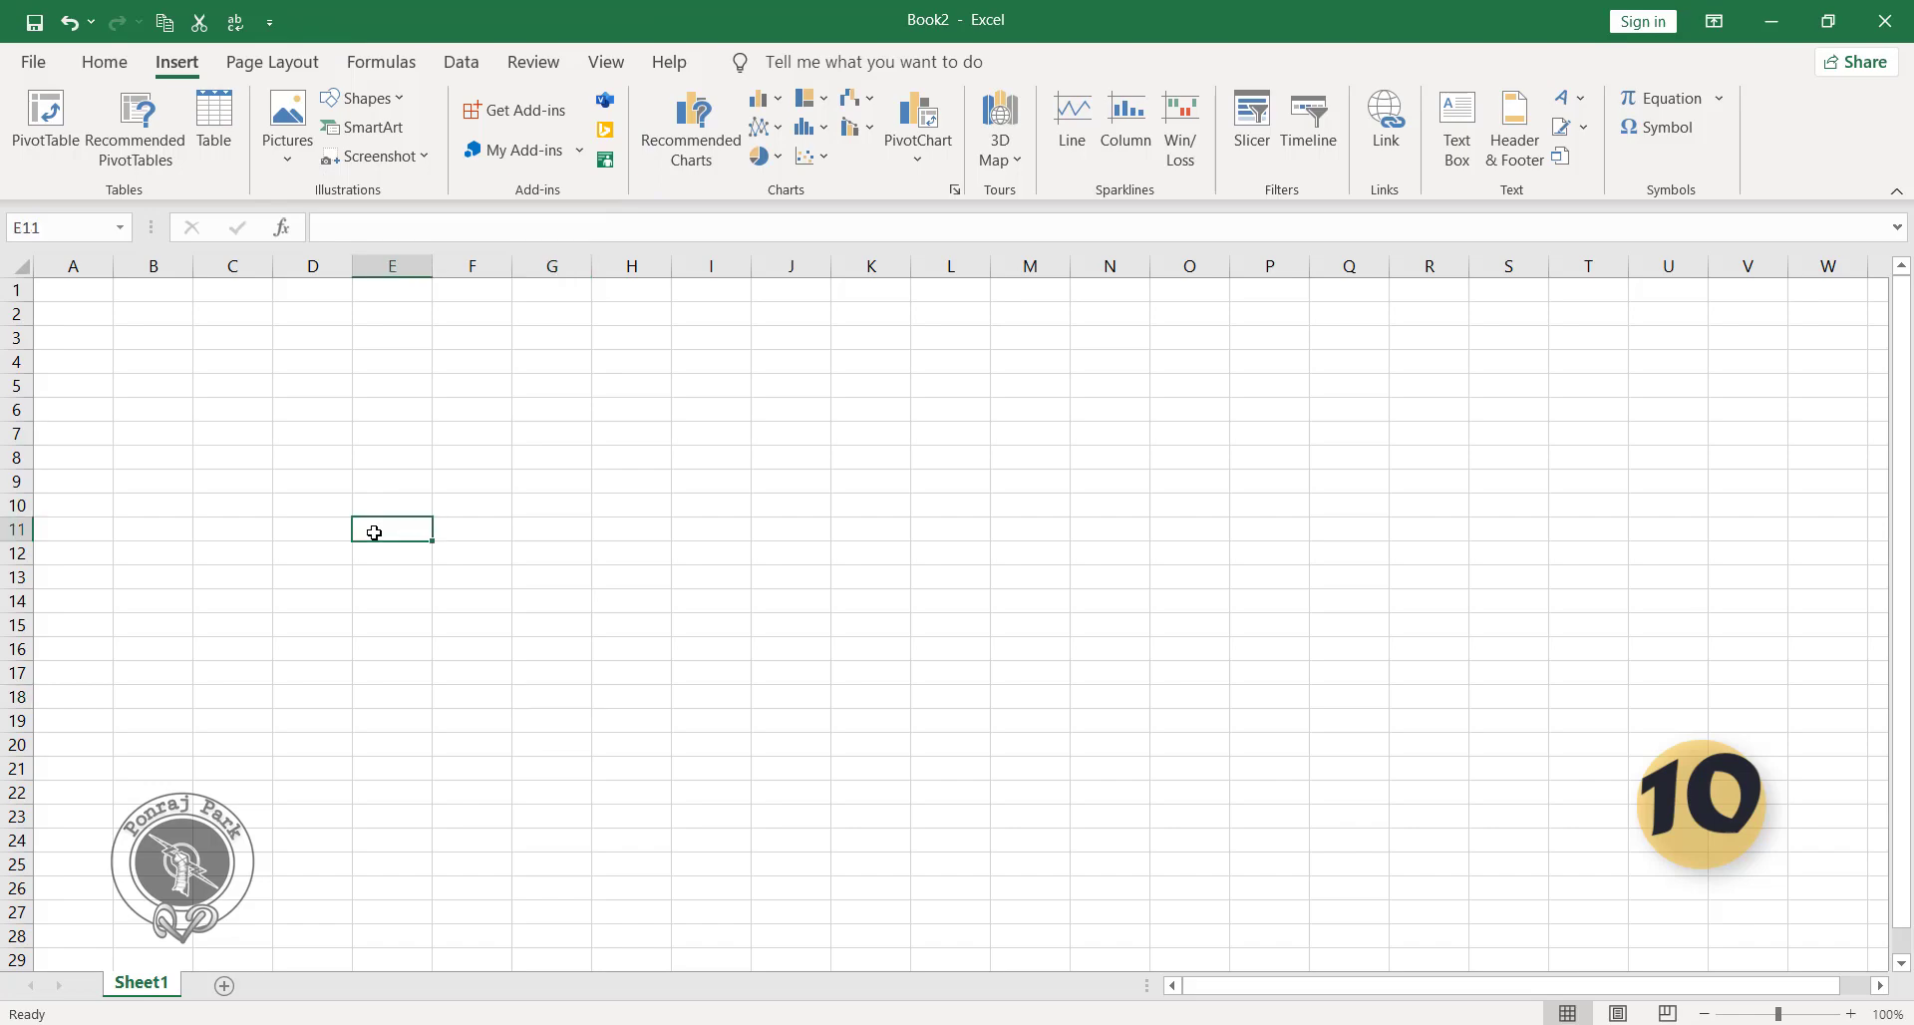